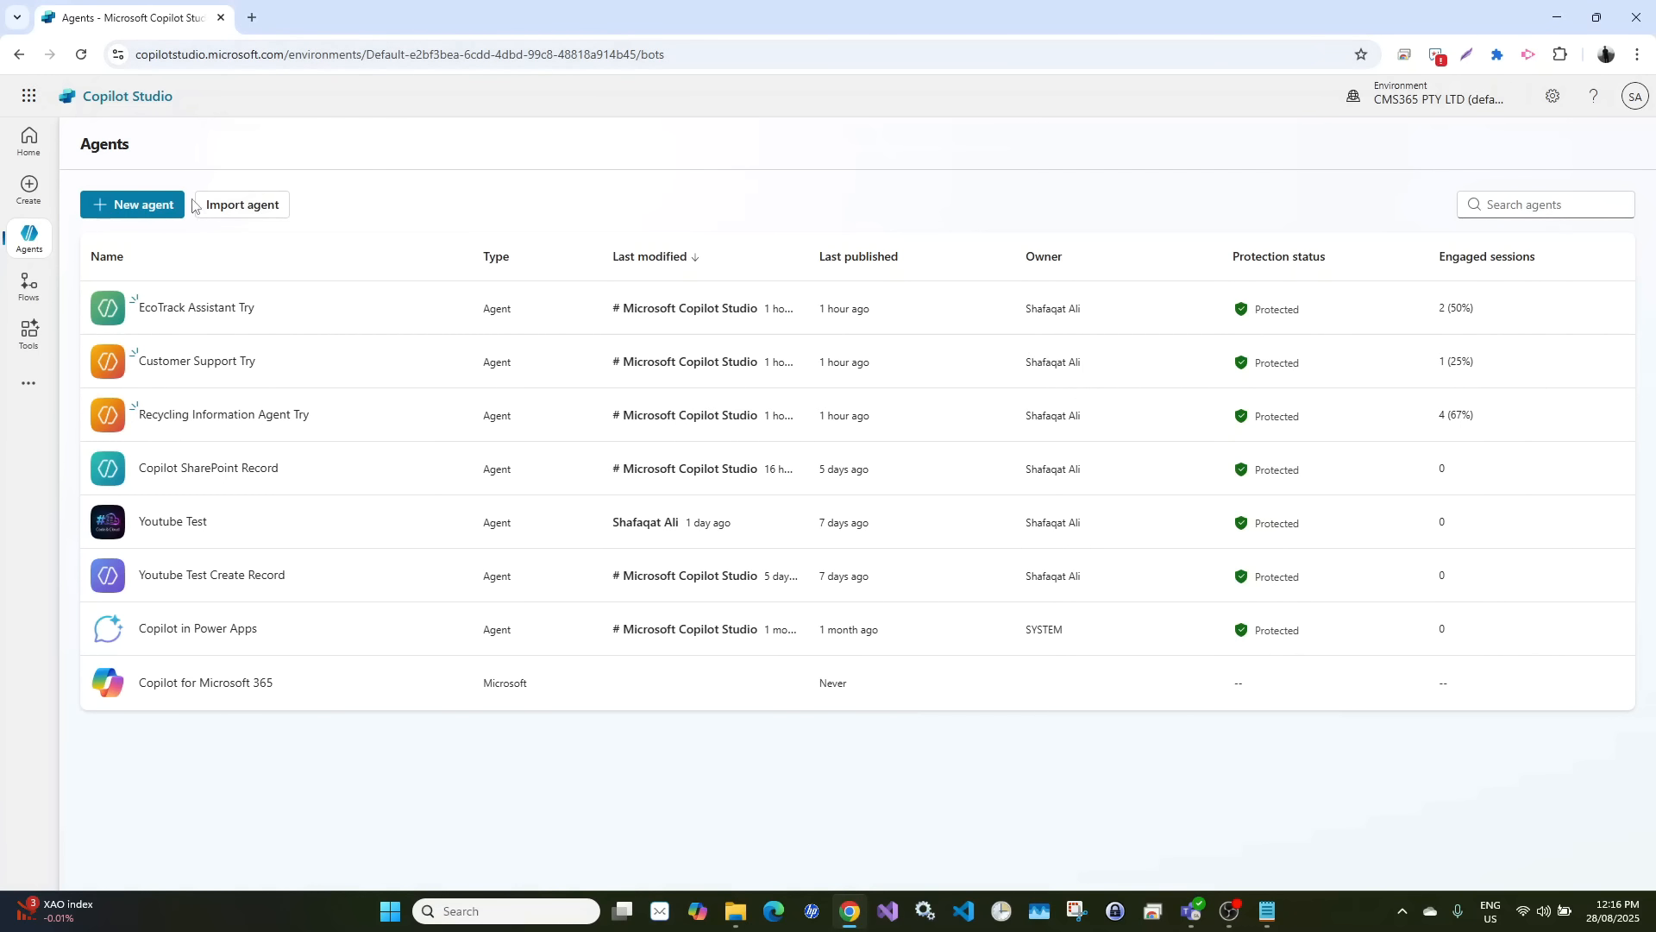
# Start a new agent and send the builder the message "Please create an agent named "Customer Support Agent""
pyautogui.click(150, 207)
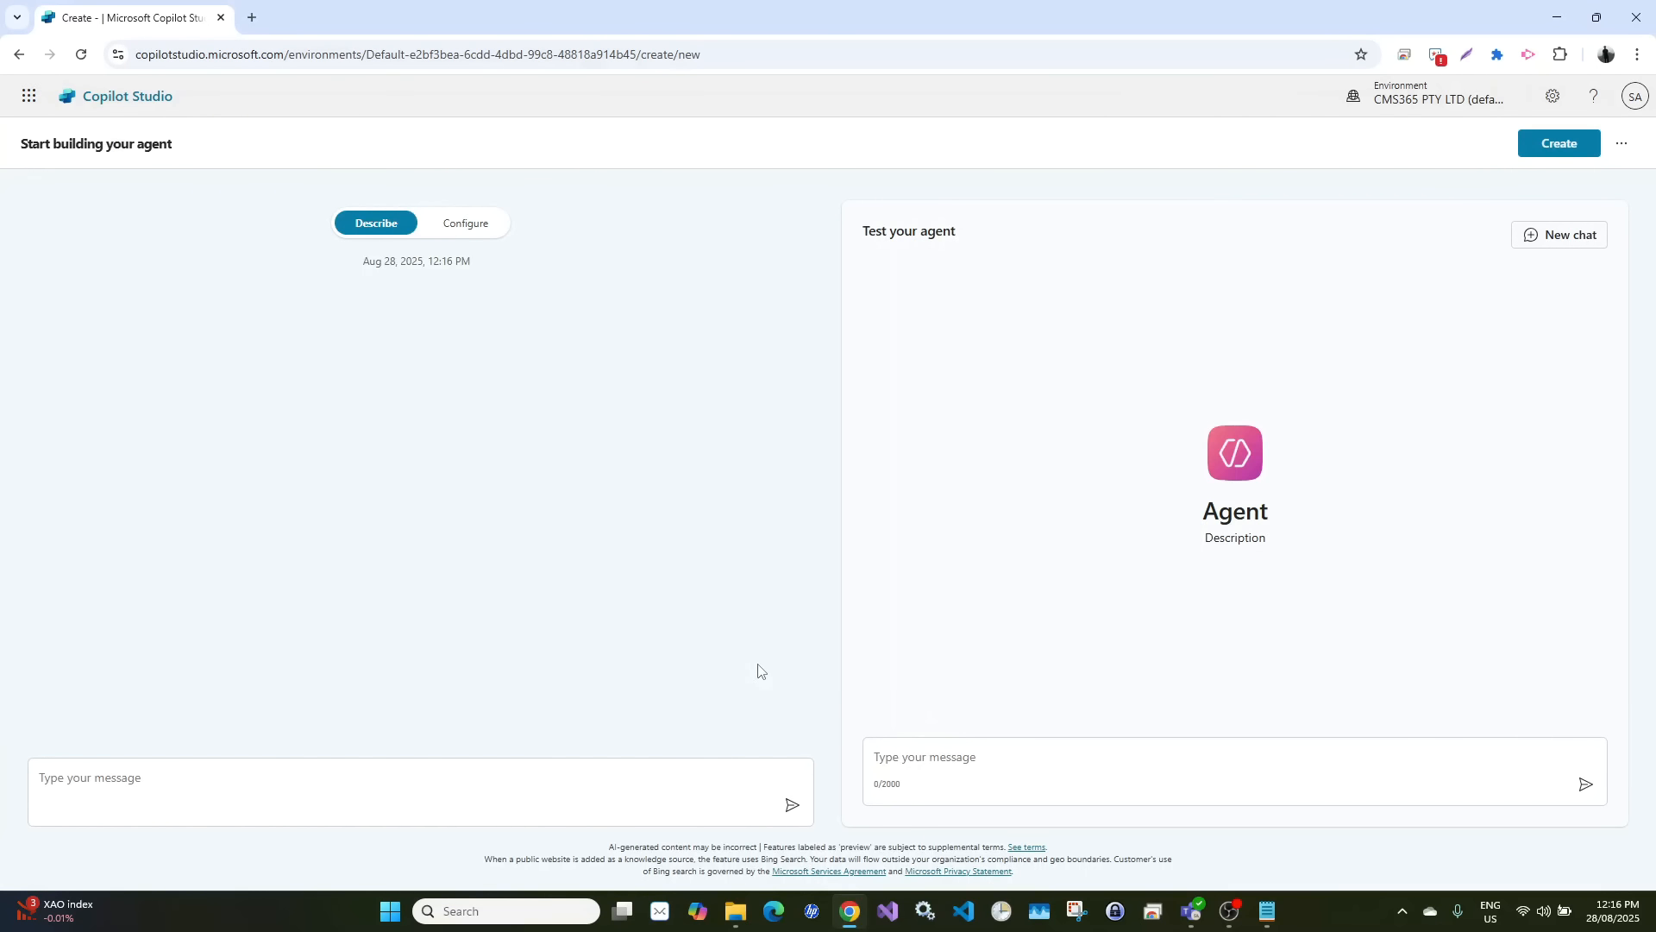
pyautogui.click(200, 776)
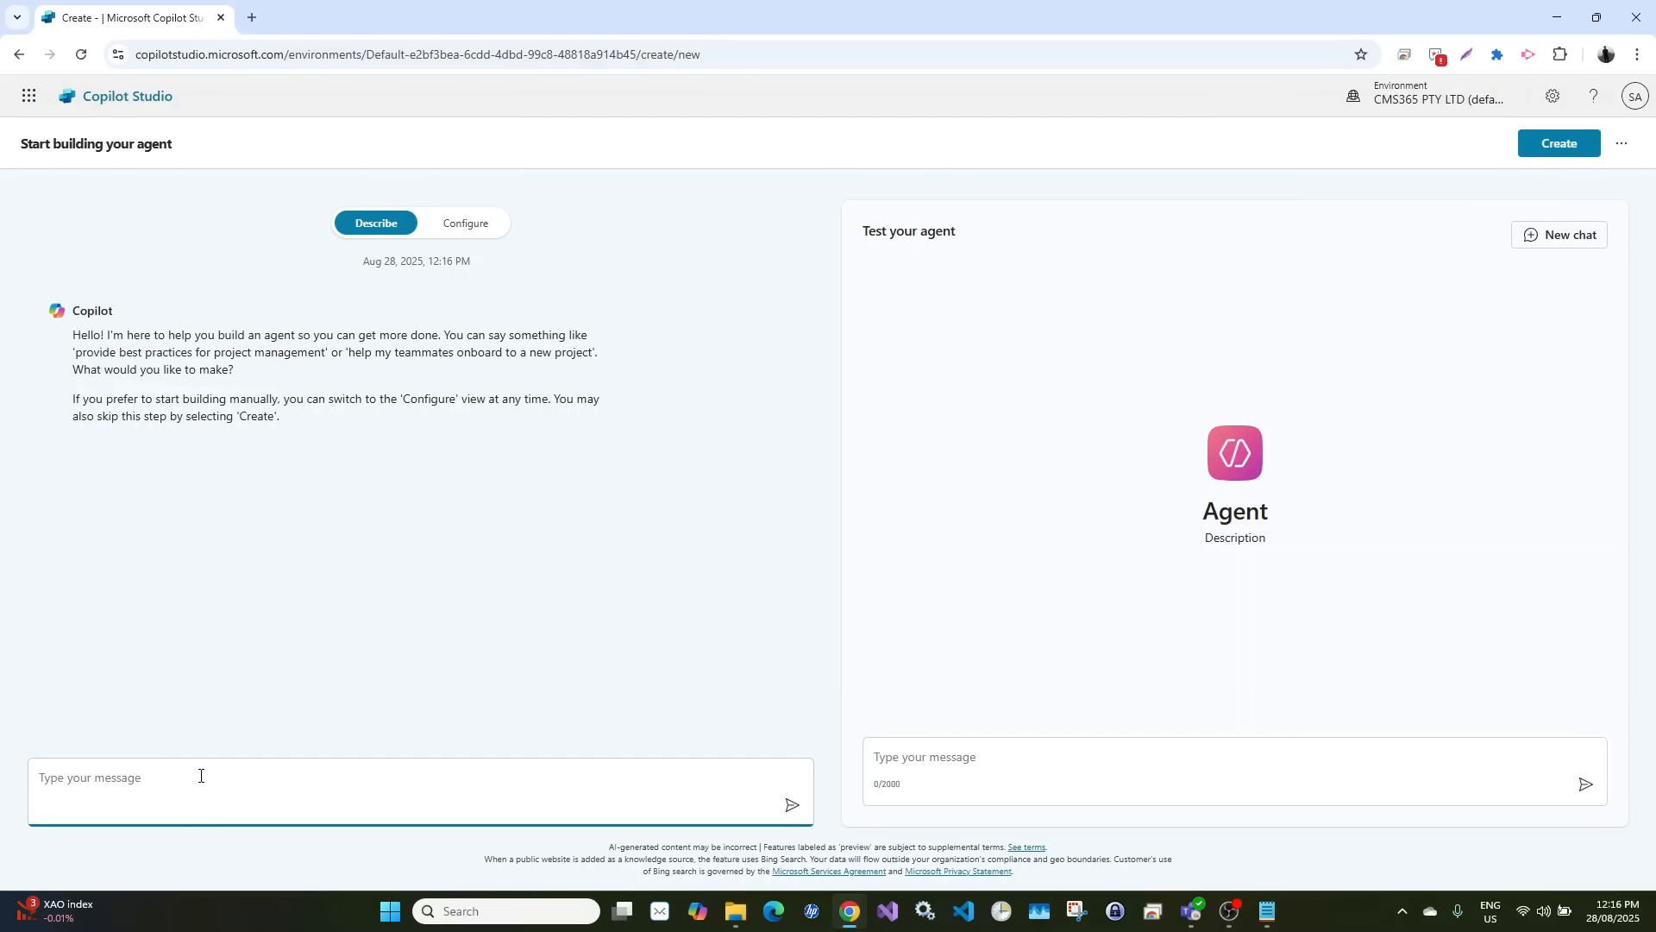
pyautogui.write('Plase')
pyautogui.press('BackSpace')
pyautogui.write('ease create an agent name ')
pyautogui.write(' "Customer Support Agent')
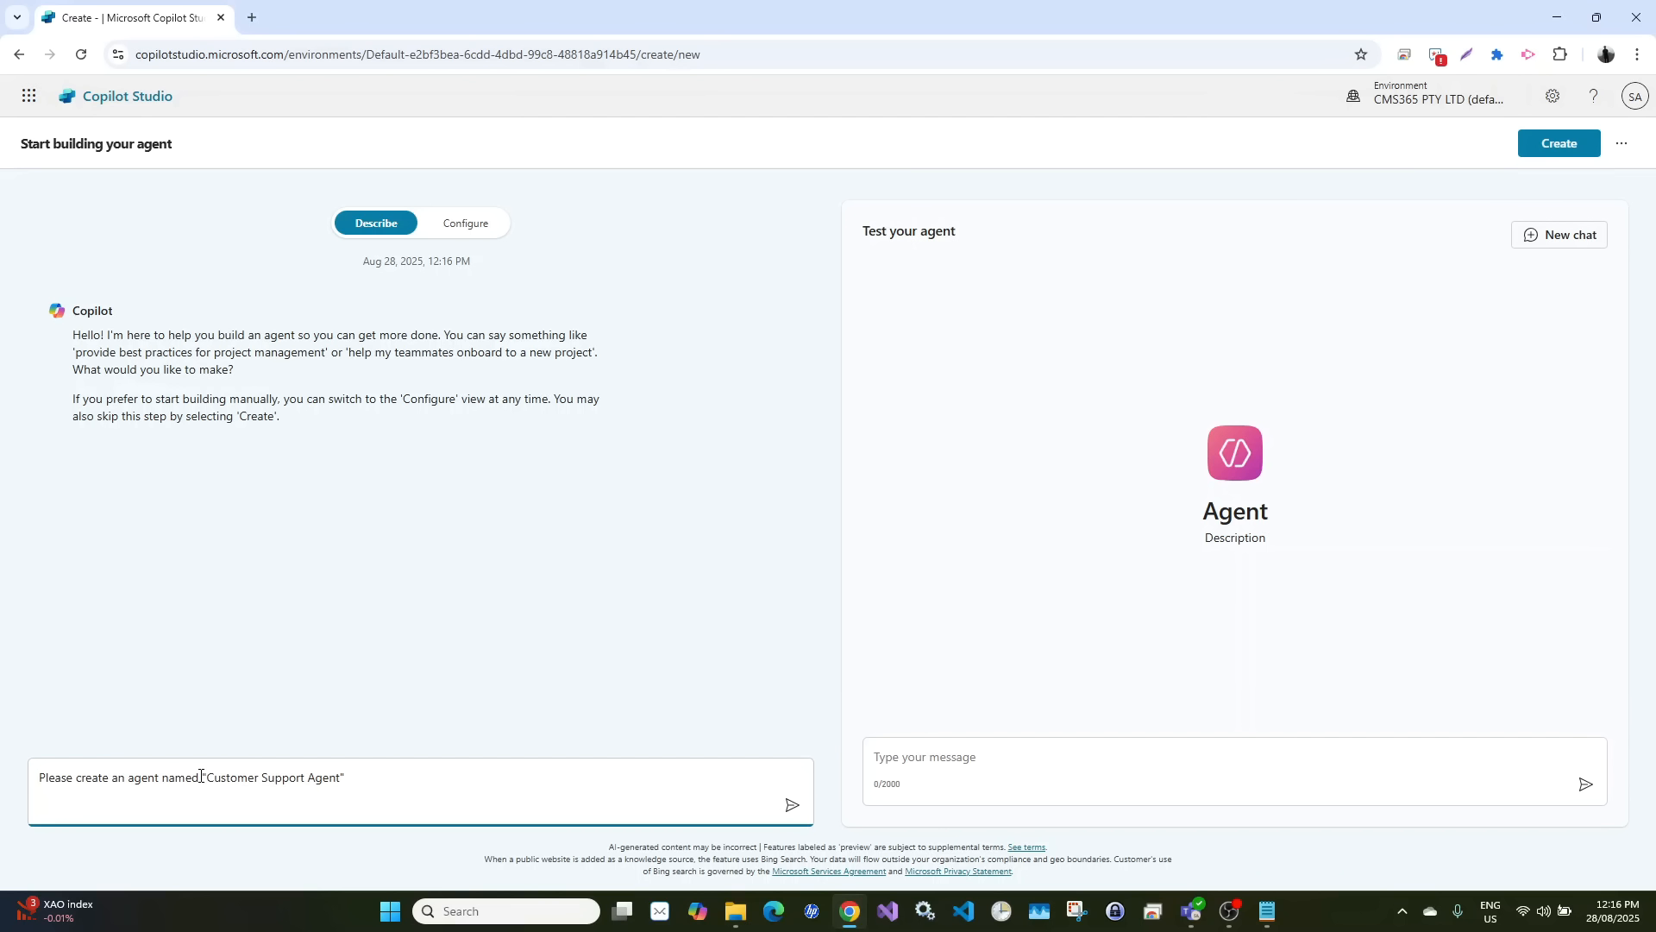
pyautogui.press('Return')
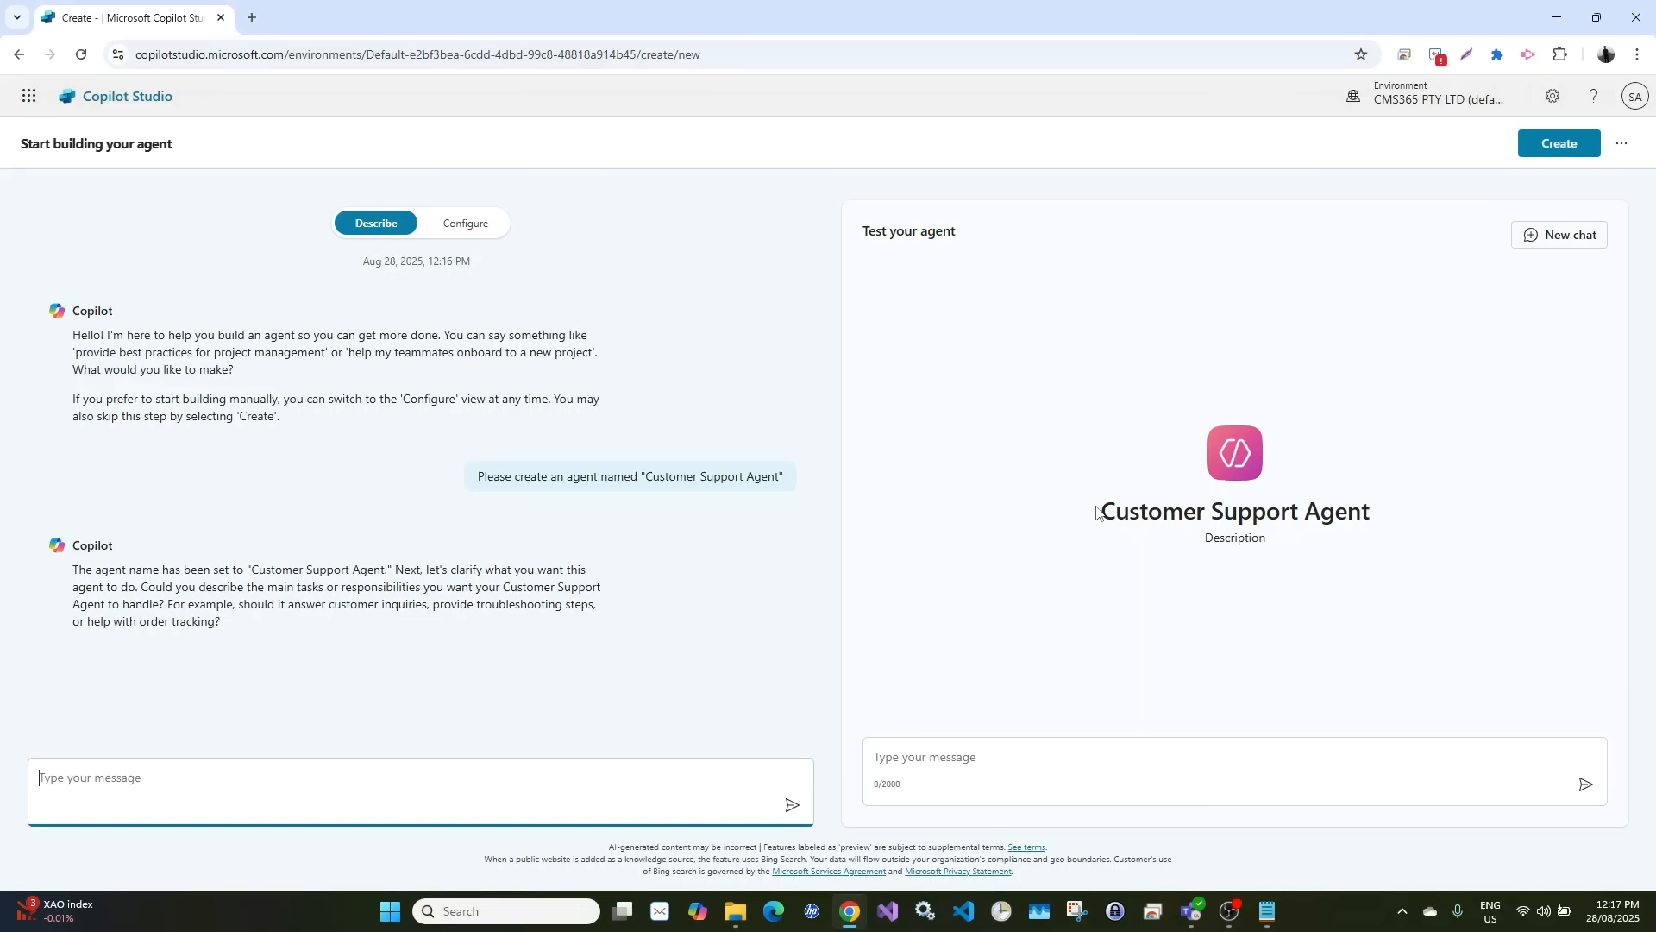
# Create the Customer Support Agent from the builder and hide the test pane on its overview
pyautogui.moveTo(1107, 510); pyautogui.dragTo(1370, 520)
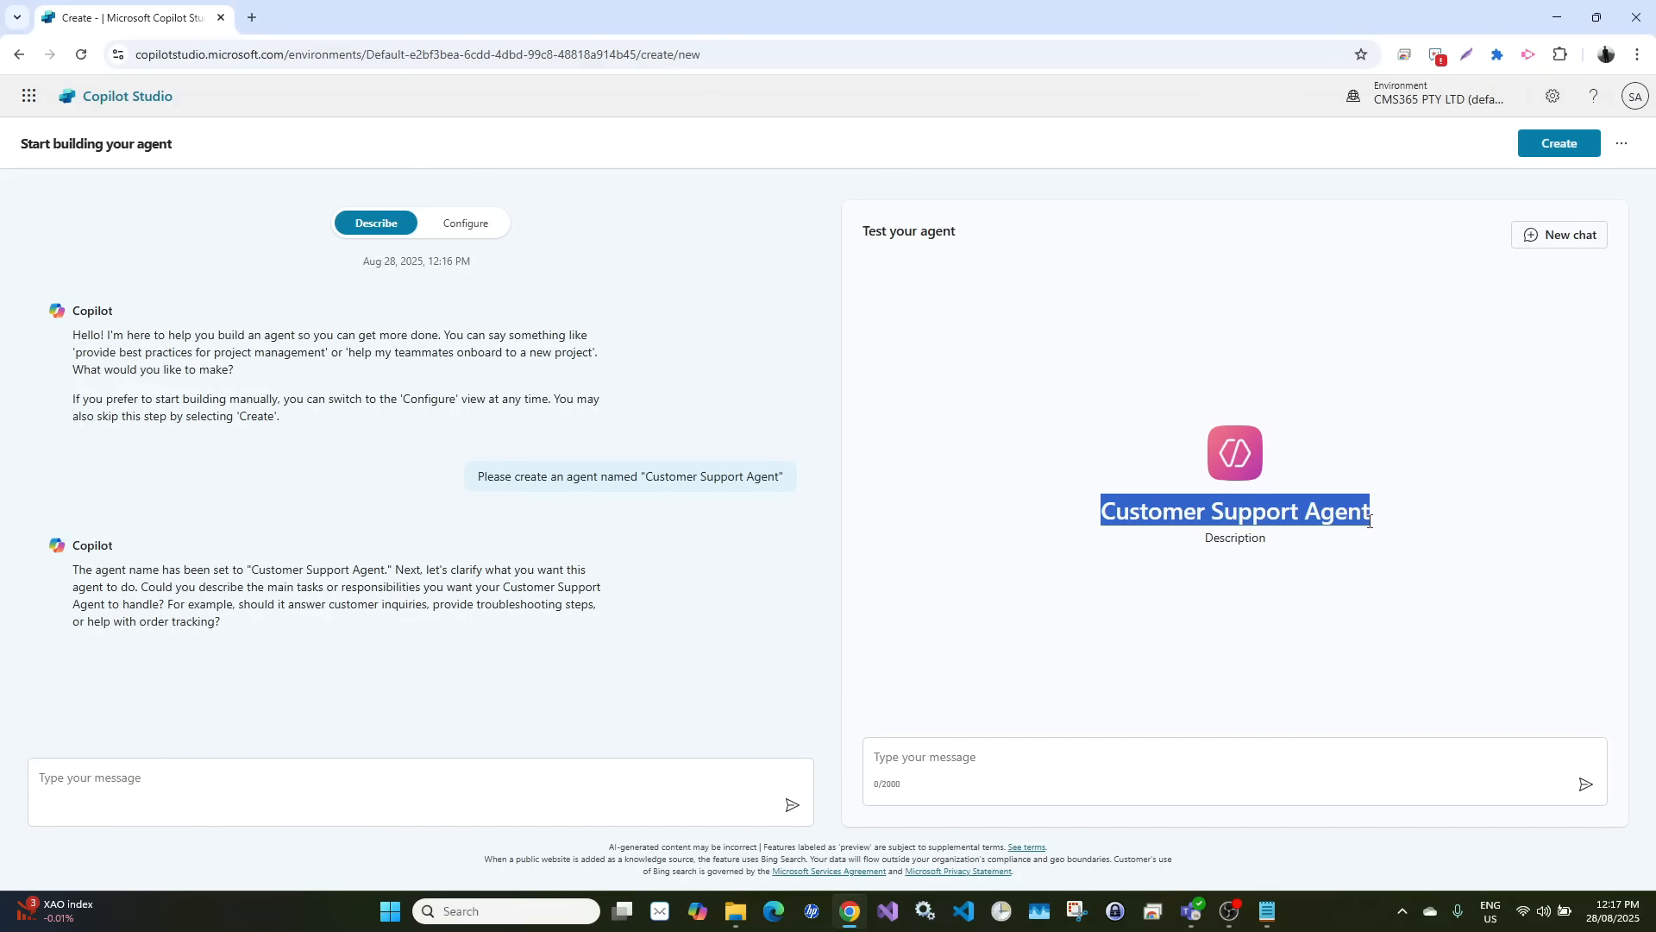
pyautogui.click(1557, 144)
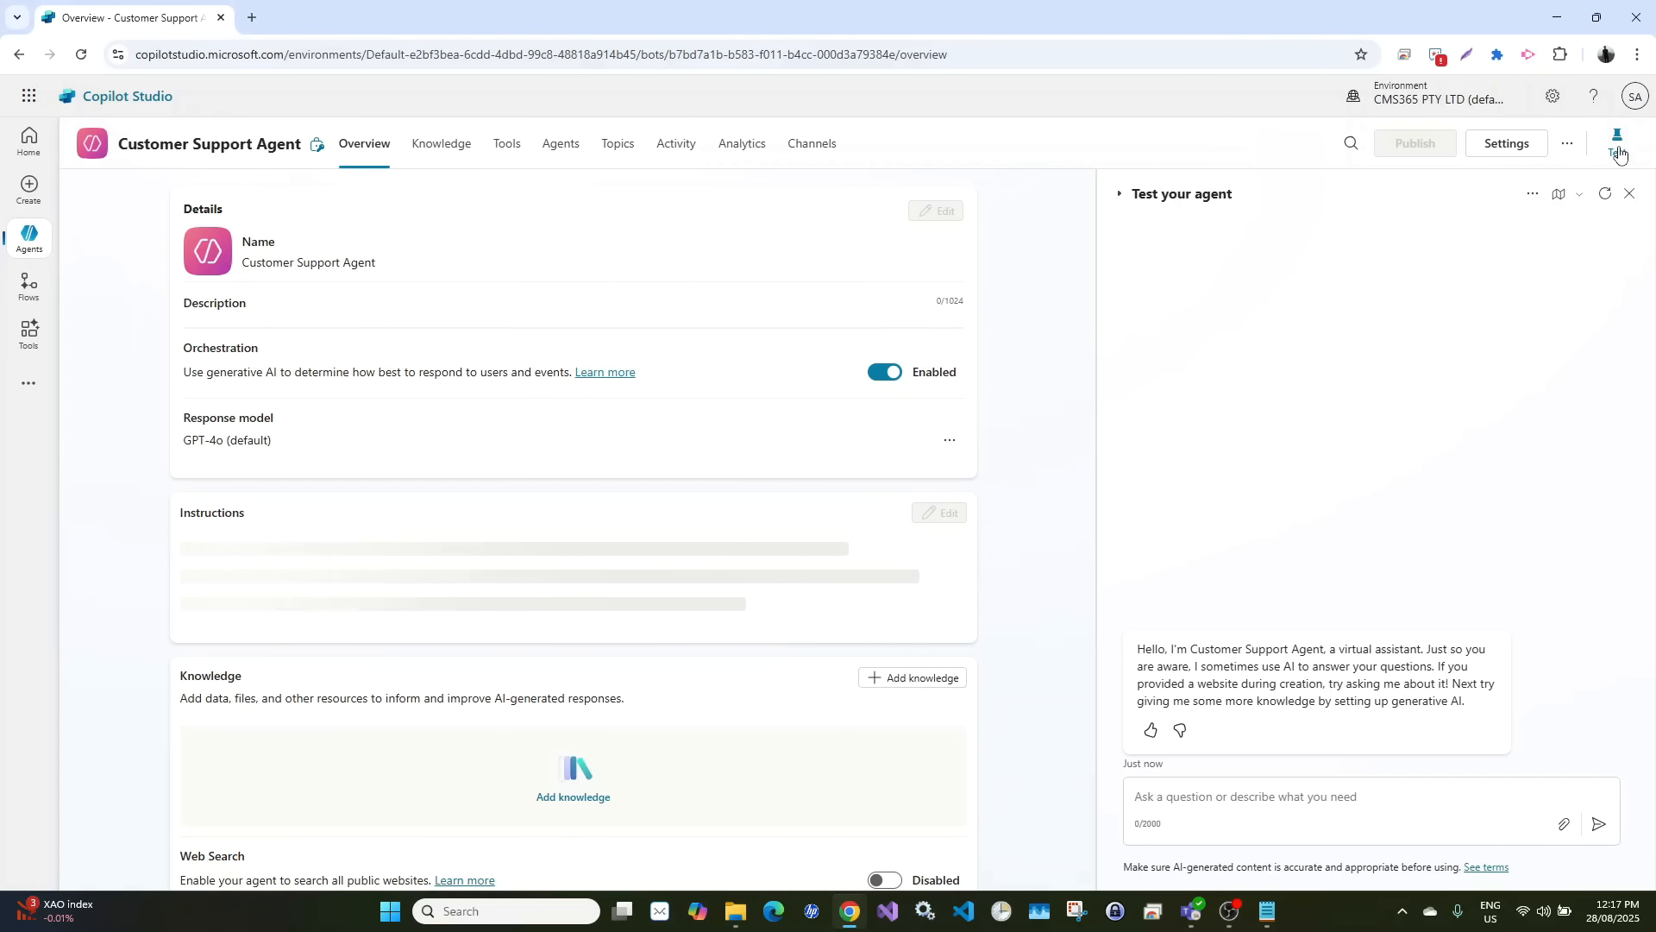
pyautogui.click(1618, 147)
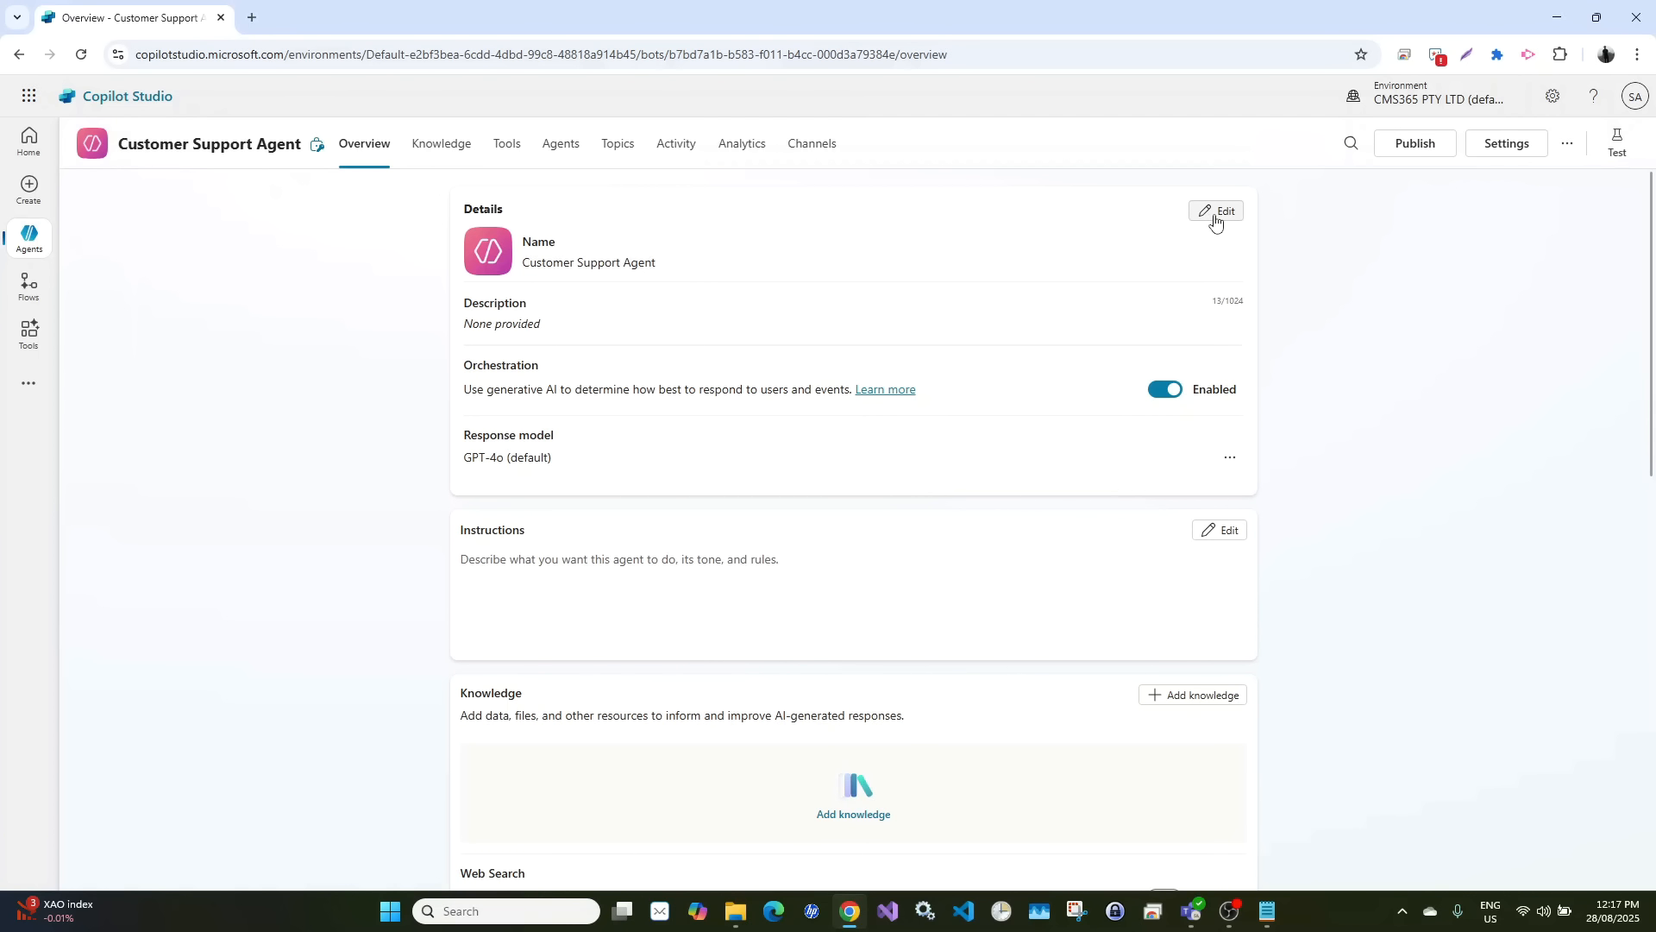
# Set the agent's description to "This agent provided instant, accurate answers to common questions about products, services and policies."
pyautogui.click(1214, 214)
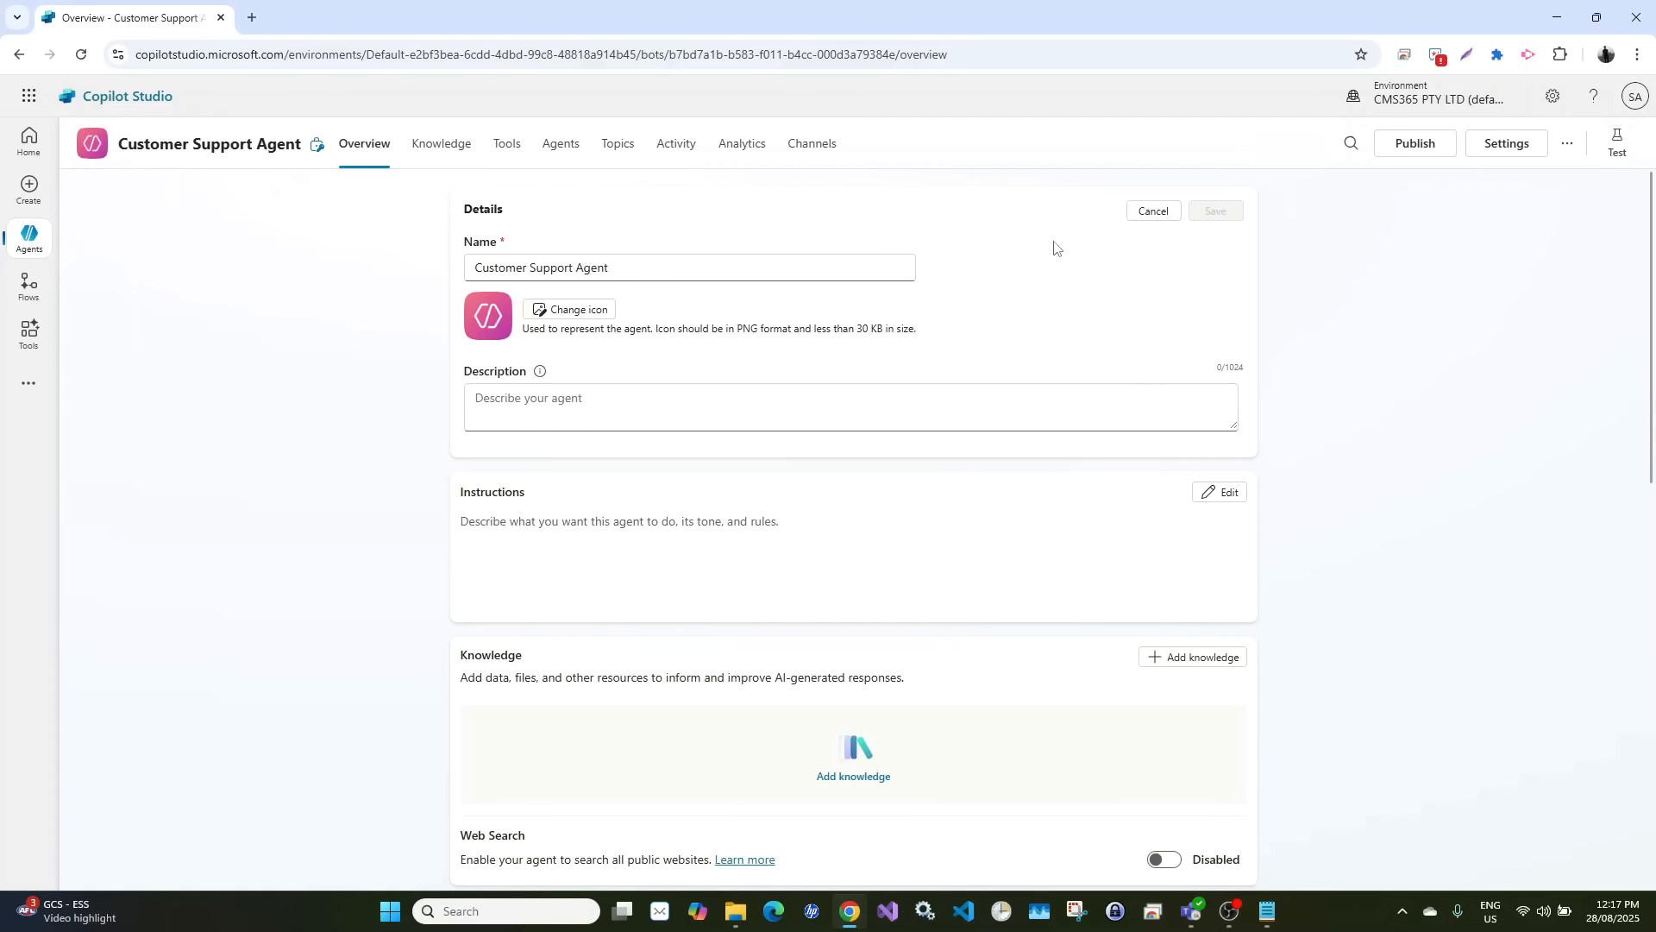
pyautogui.click(621, 398)
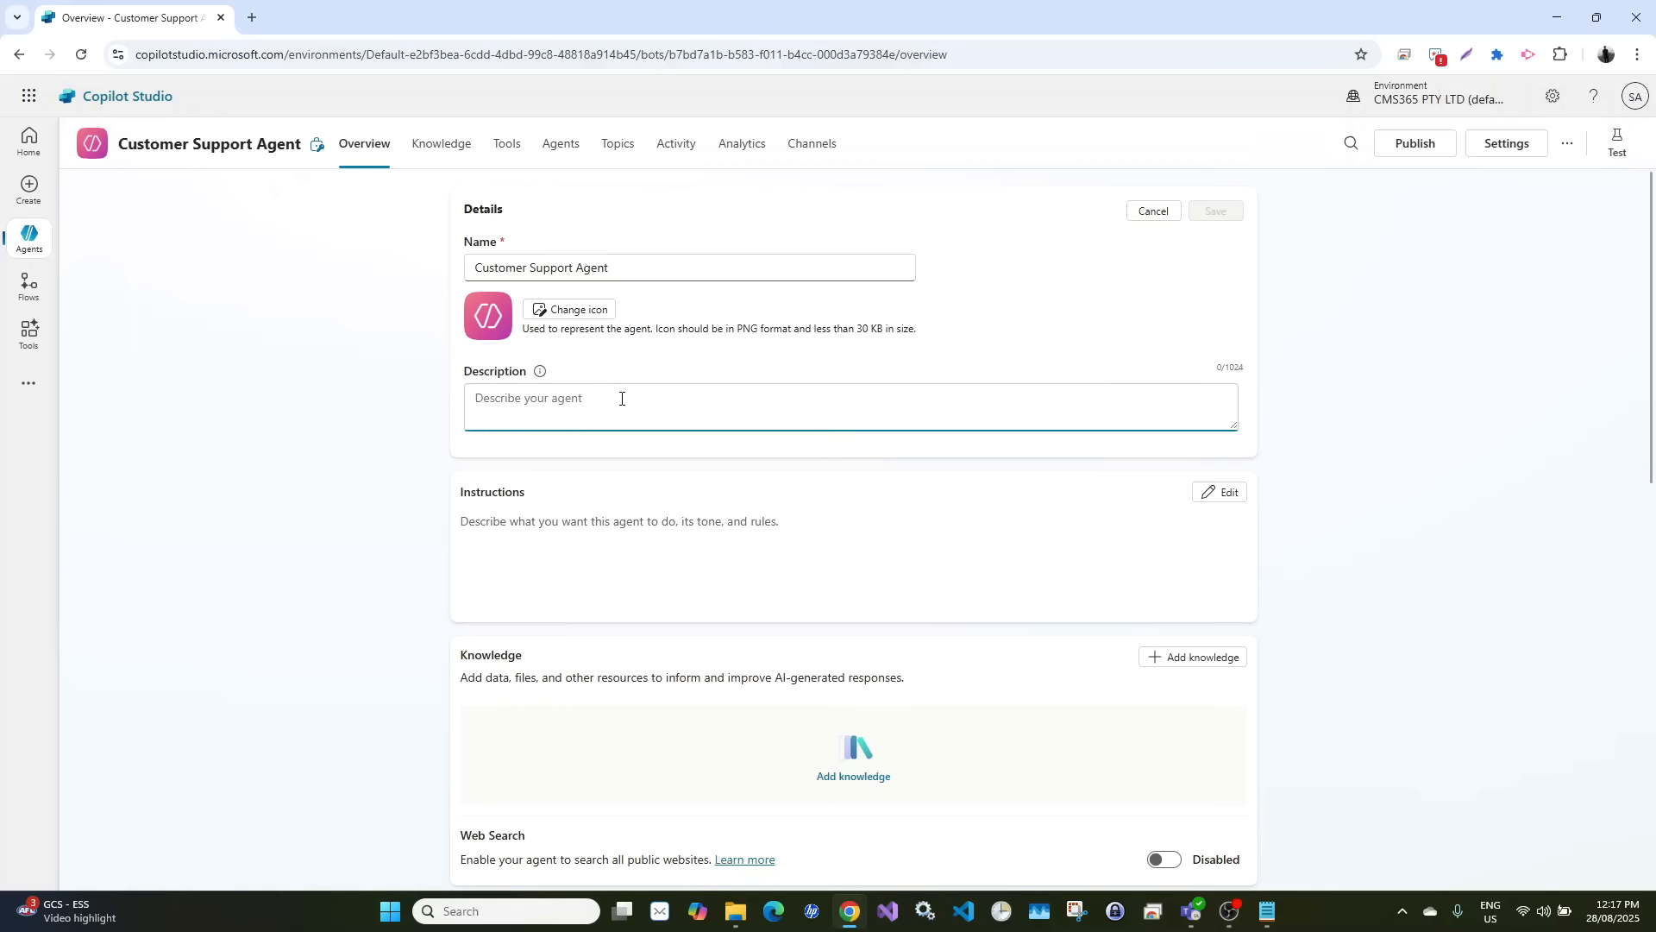
pyautogui.write('This agent pr')
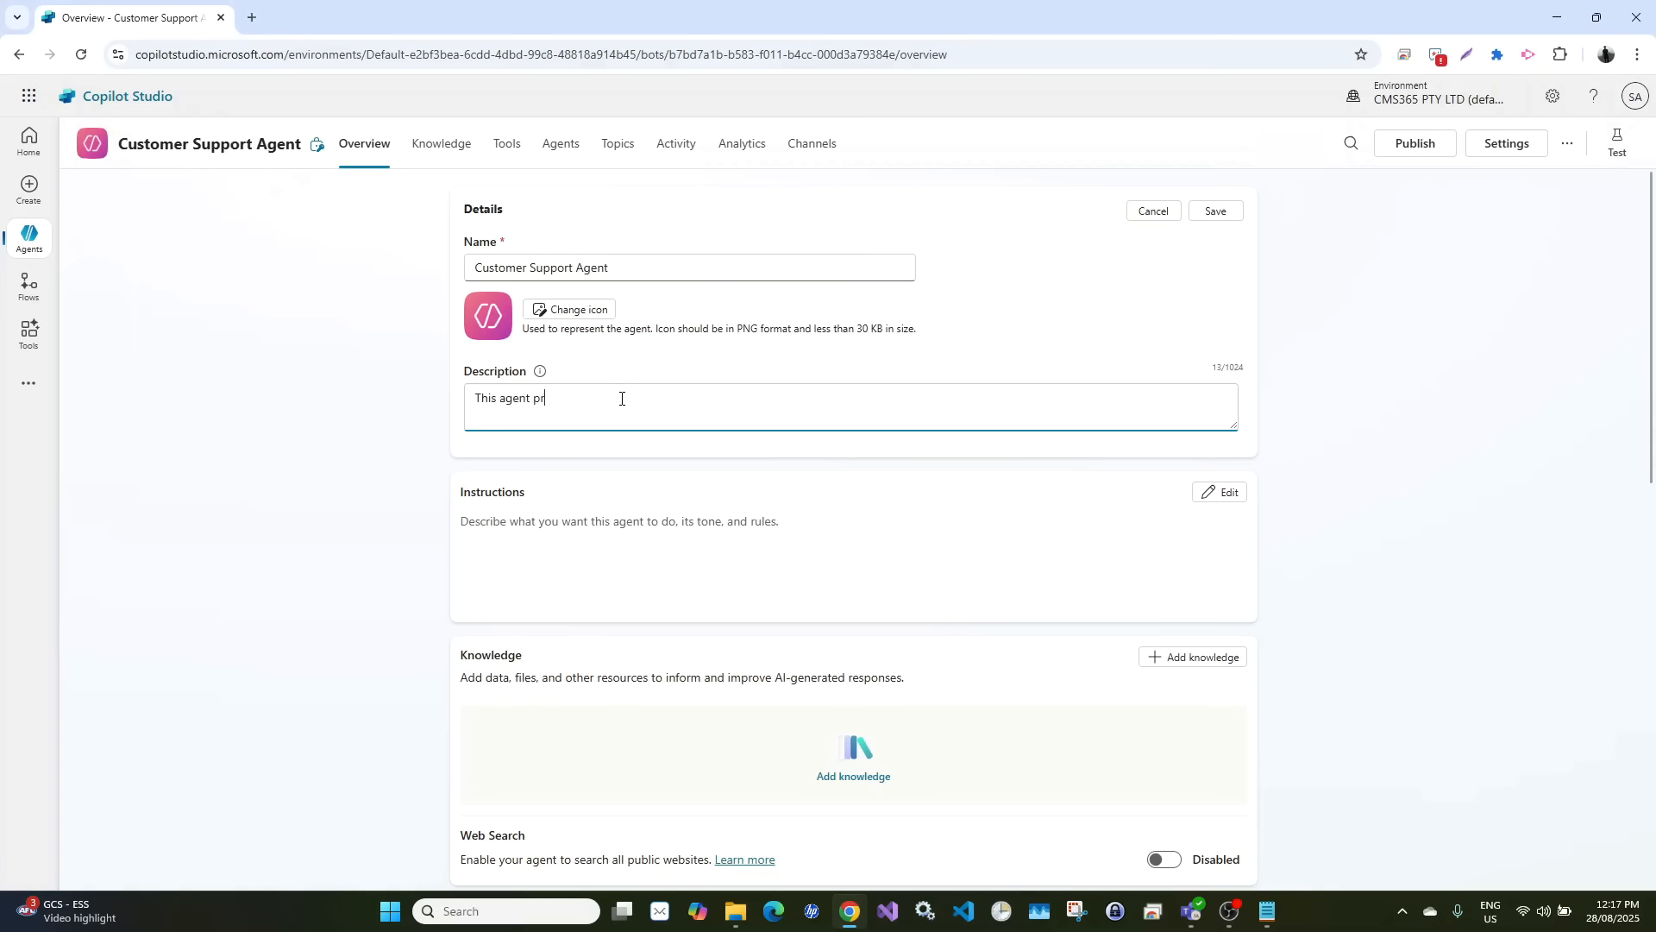
pyautogui.write('ovided instant, accurate answers to common question')
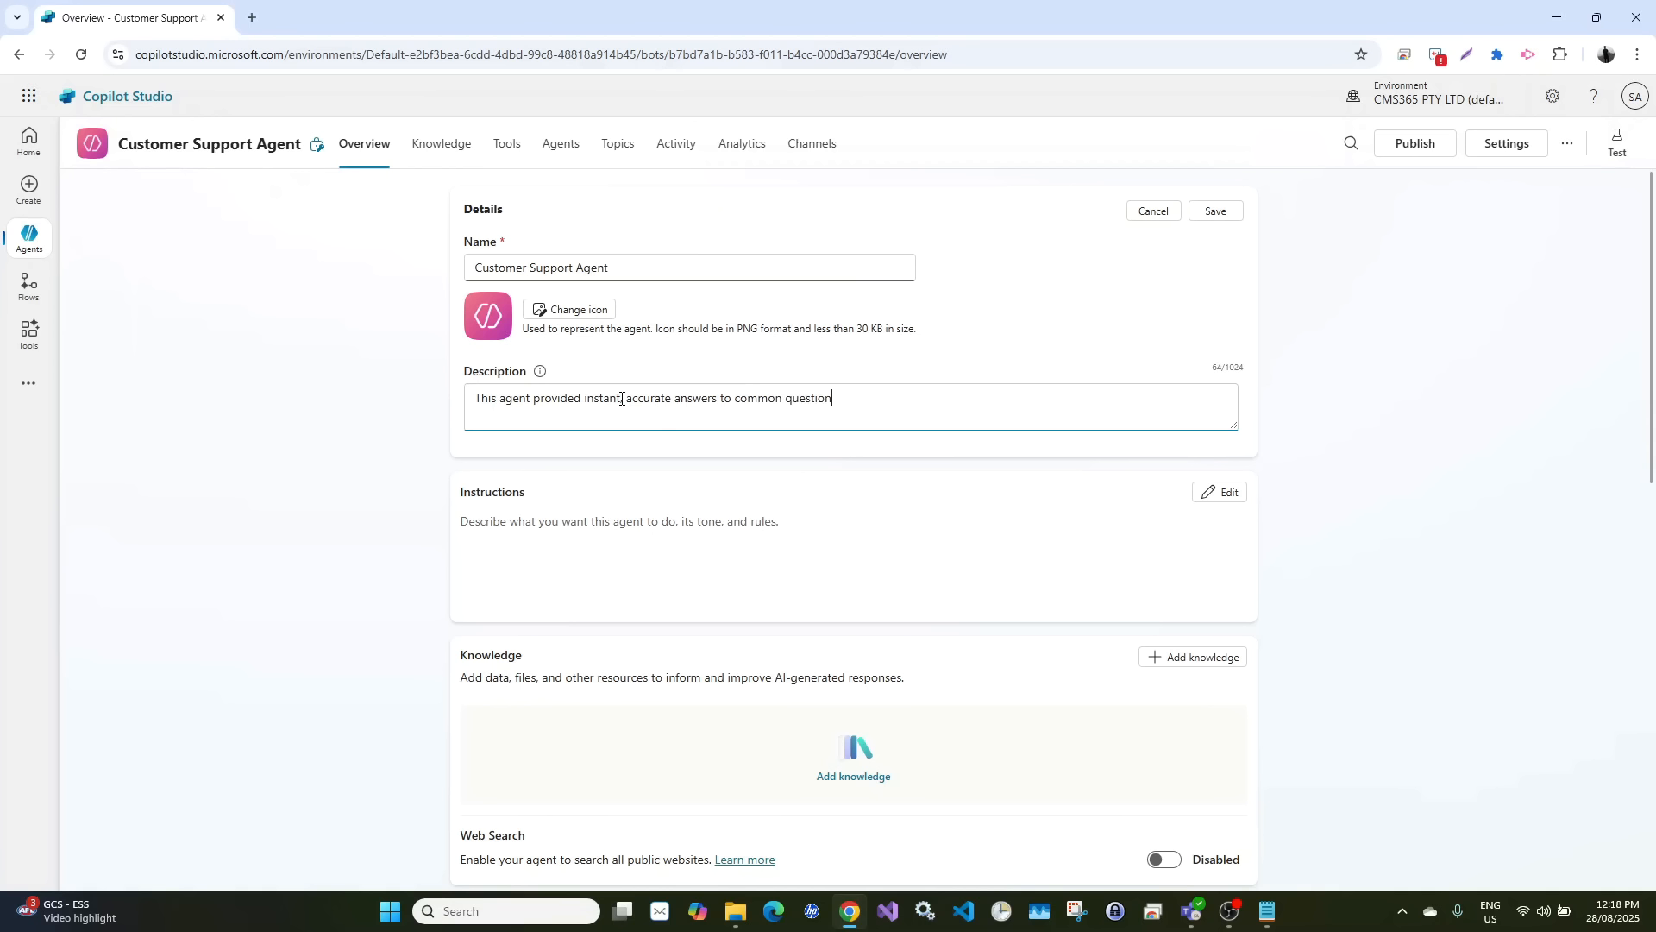
pyautogui.write('s about products, services and policies.')
# Choose logo.png from the ChatWithFaqs folder under Topics as the agent's new icon
pyautogui.click(585, 316)
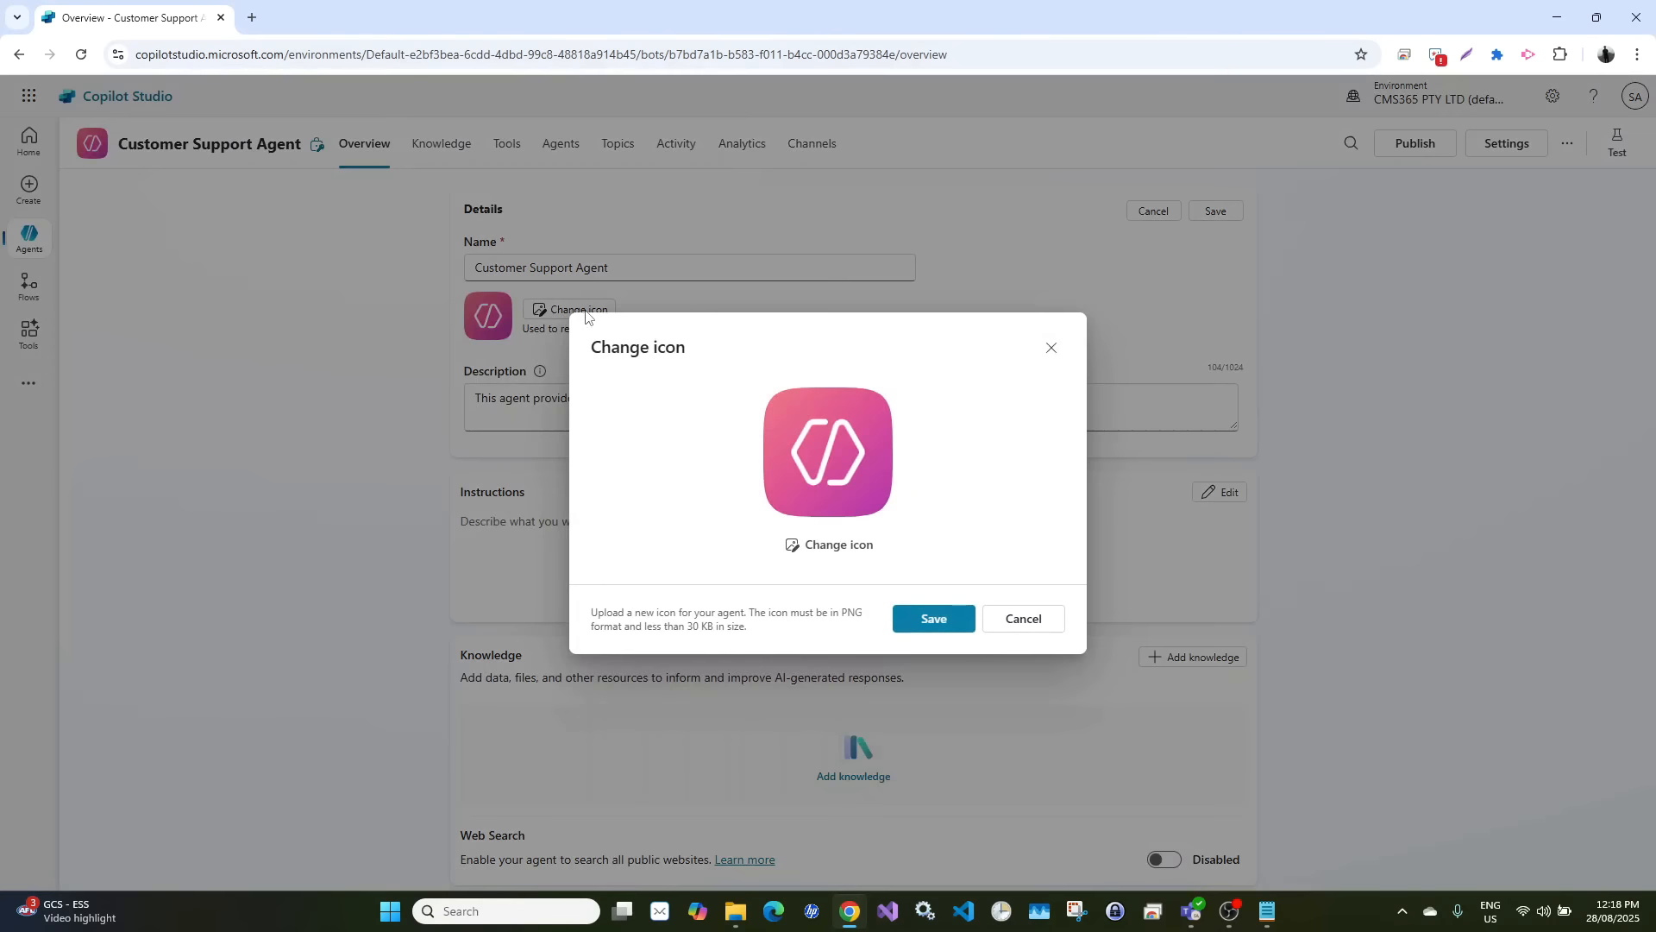
pyautogui.click(841, 545)
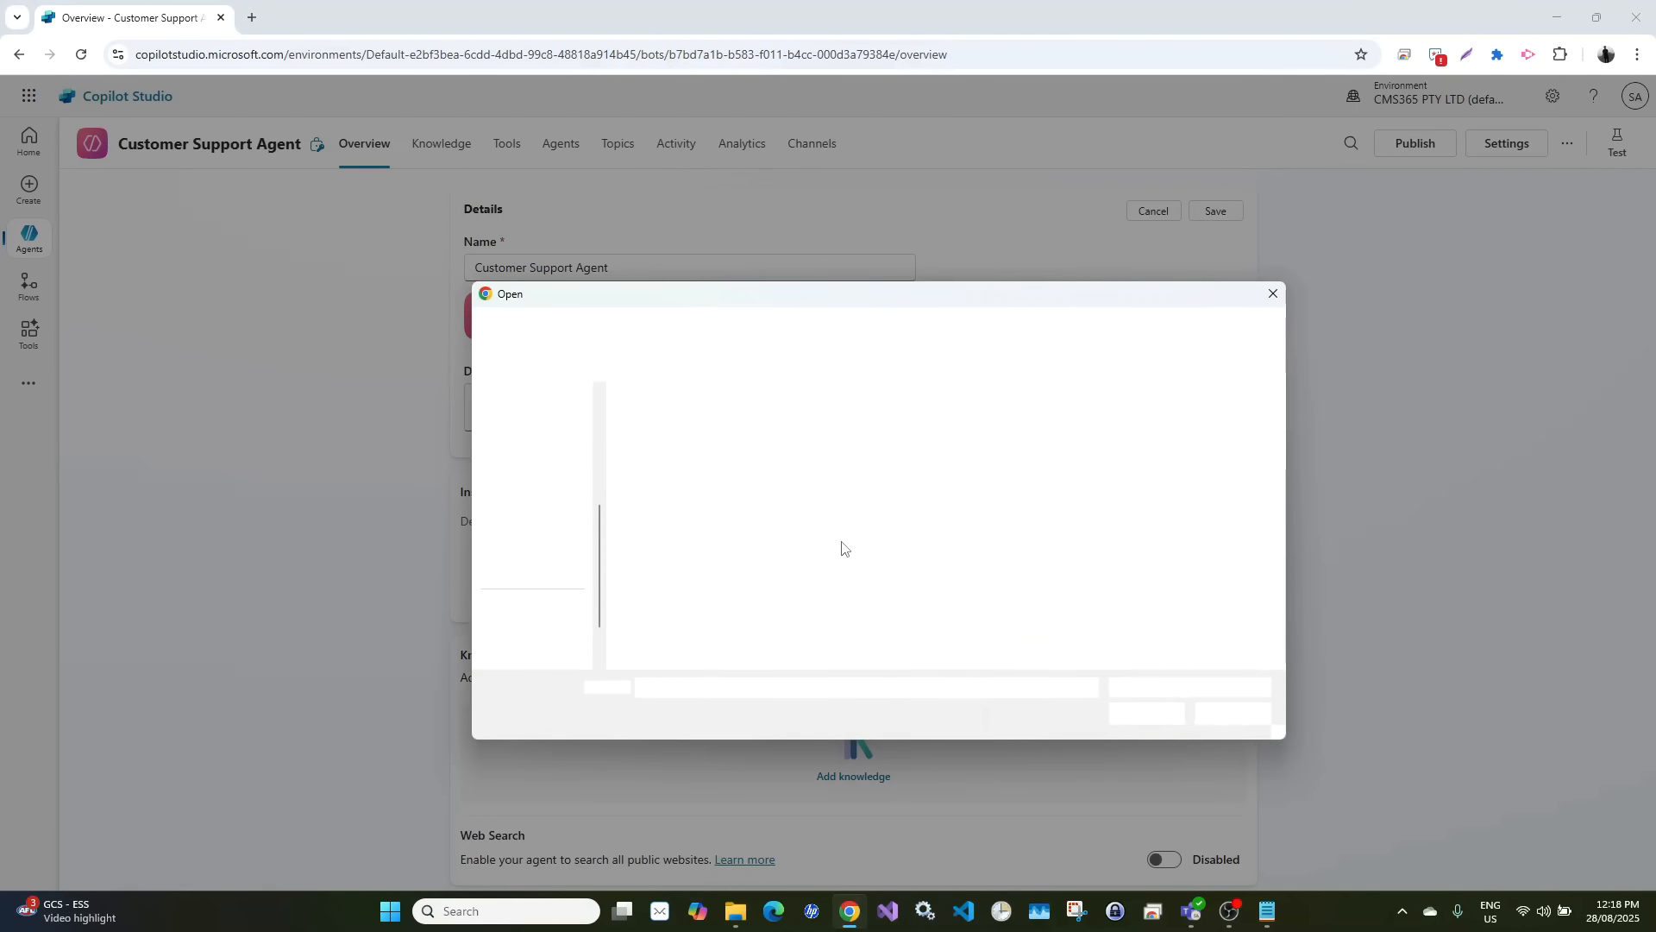
pyautogui.click(761, 330)
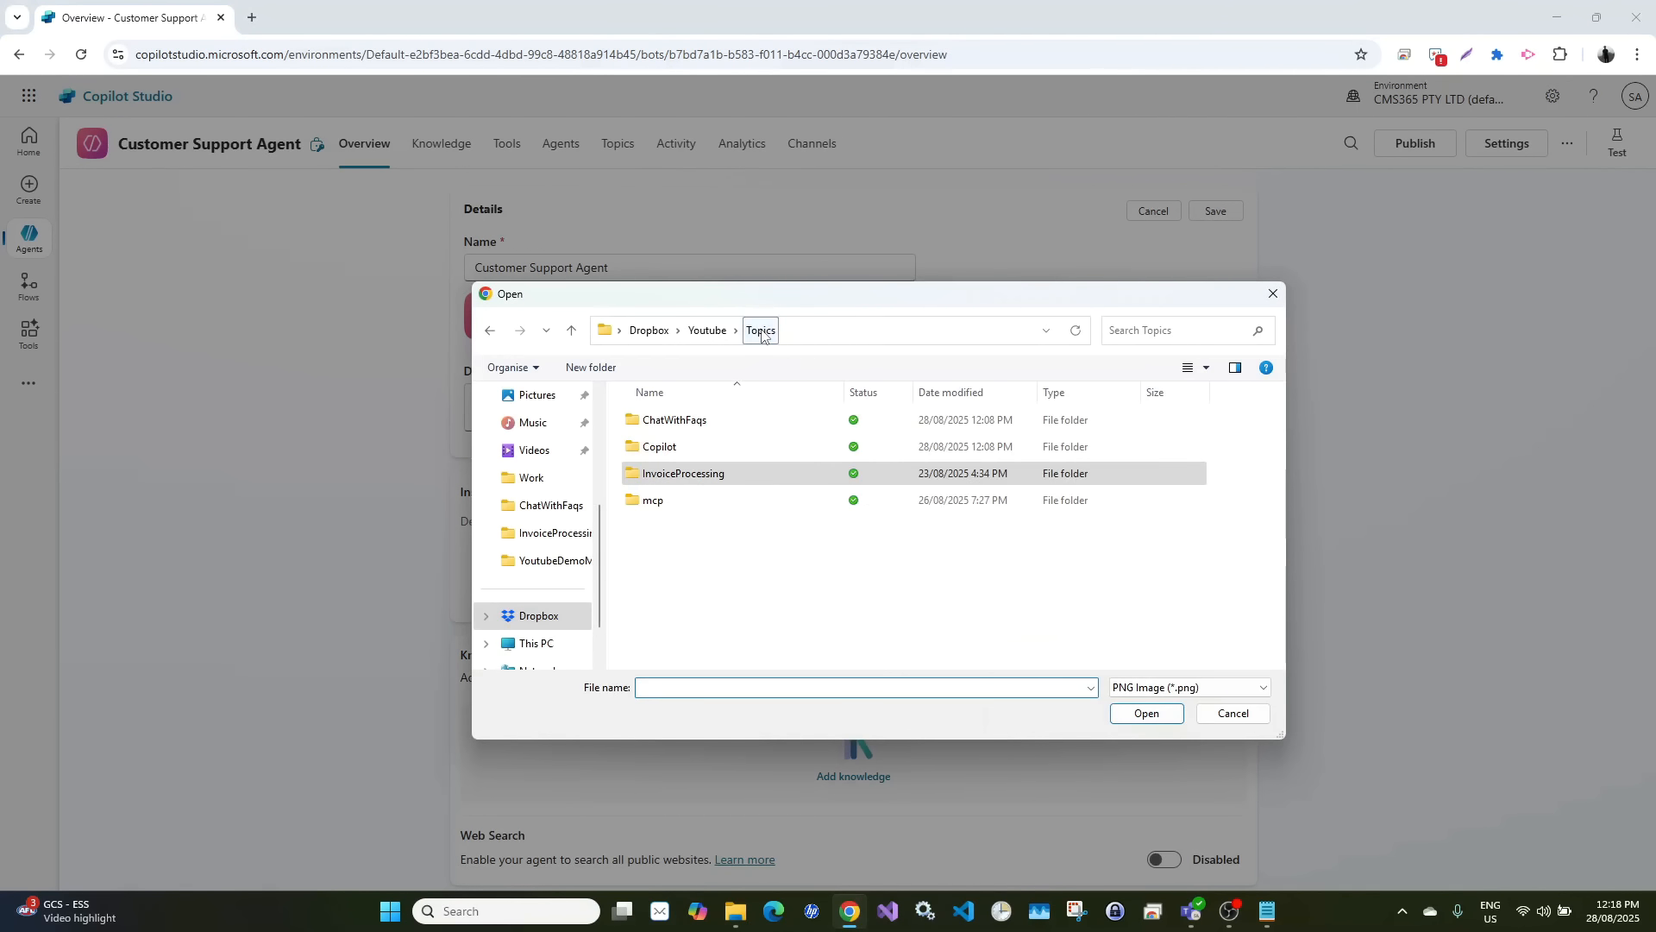
pyautogui.doubleClick(688, 436)
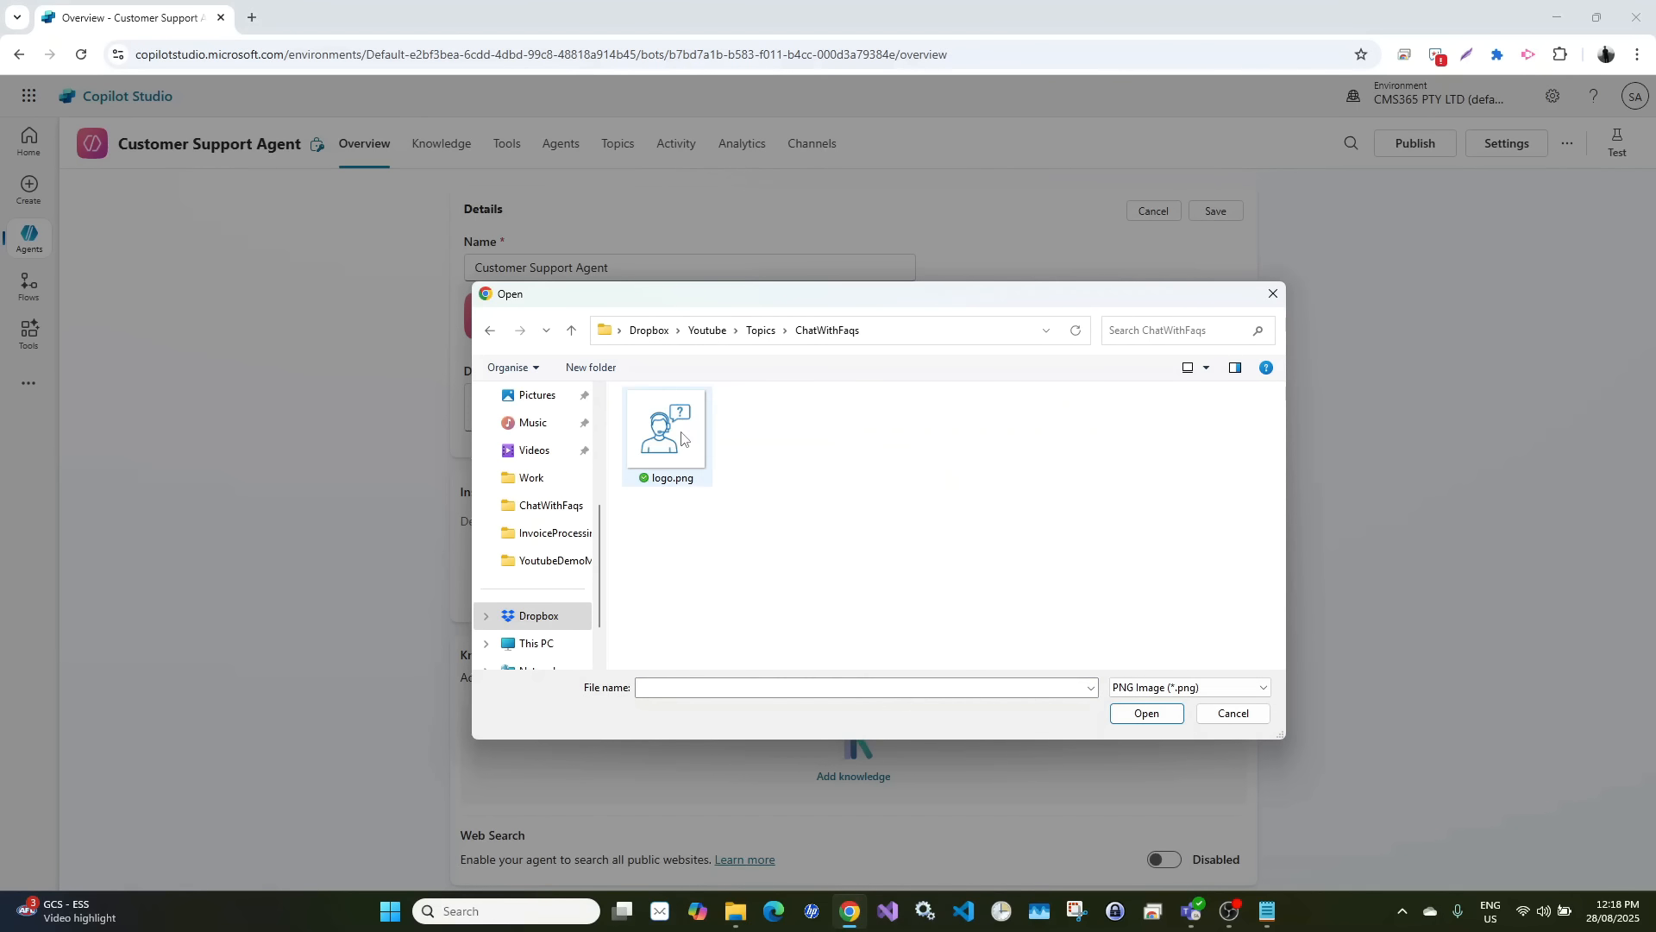
pyautogui.doubleClick(682, 441)
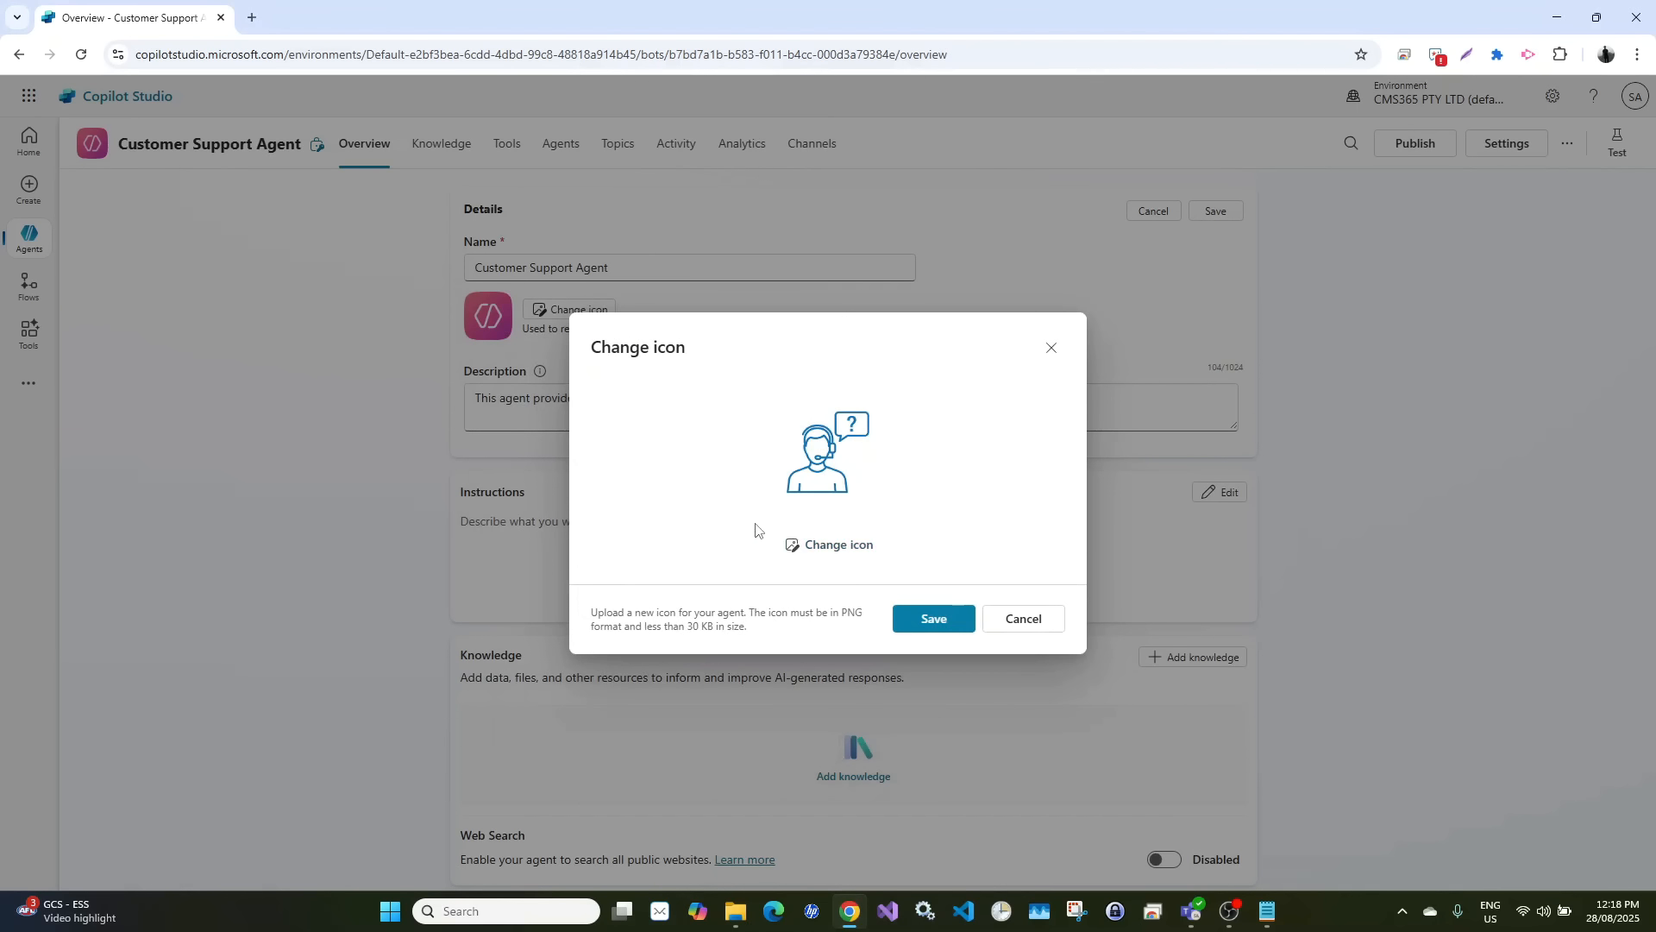
# Check the size of logo.png in File Explorer's EcoTrack folder, and save the new agent icon in Copilot Studio
pyautogui.click(739, 923)
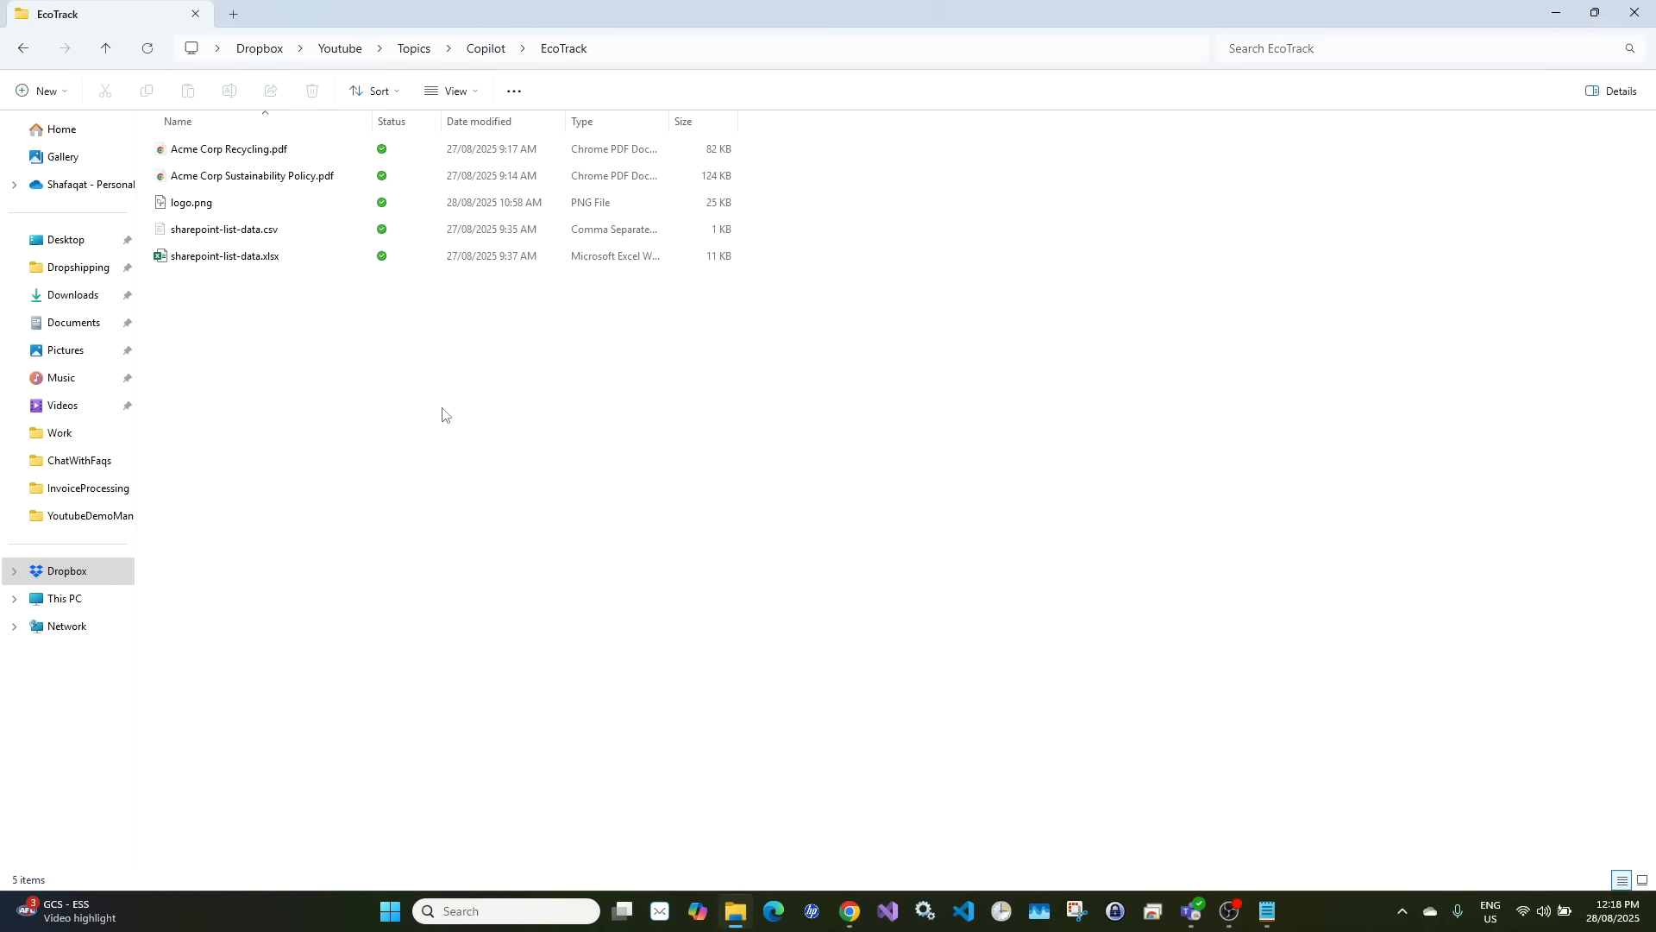
pyautogui.click(214, 207)
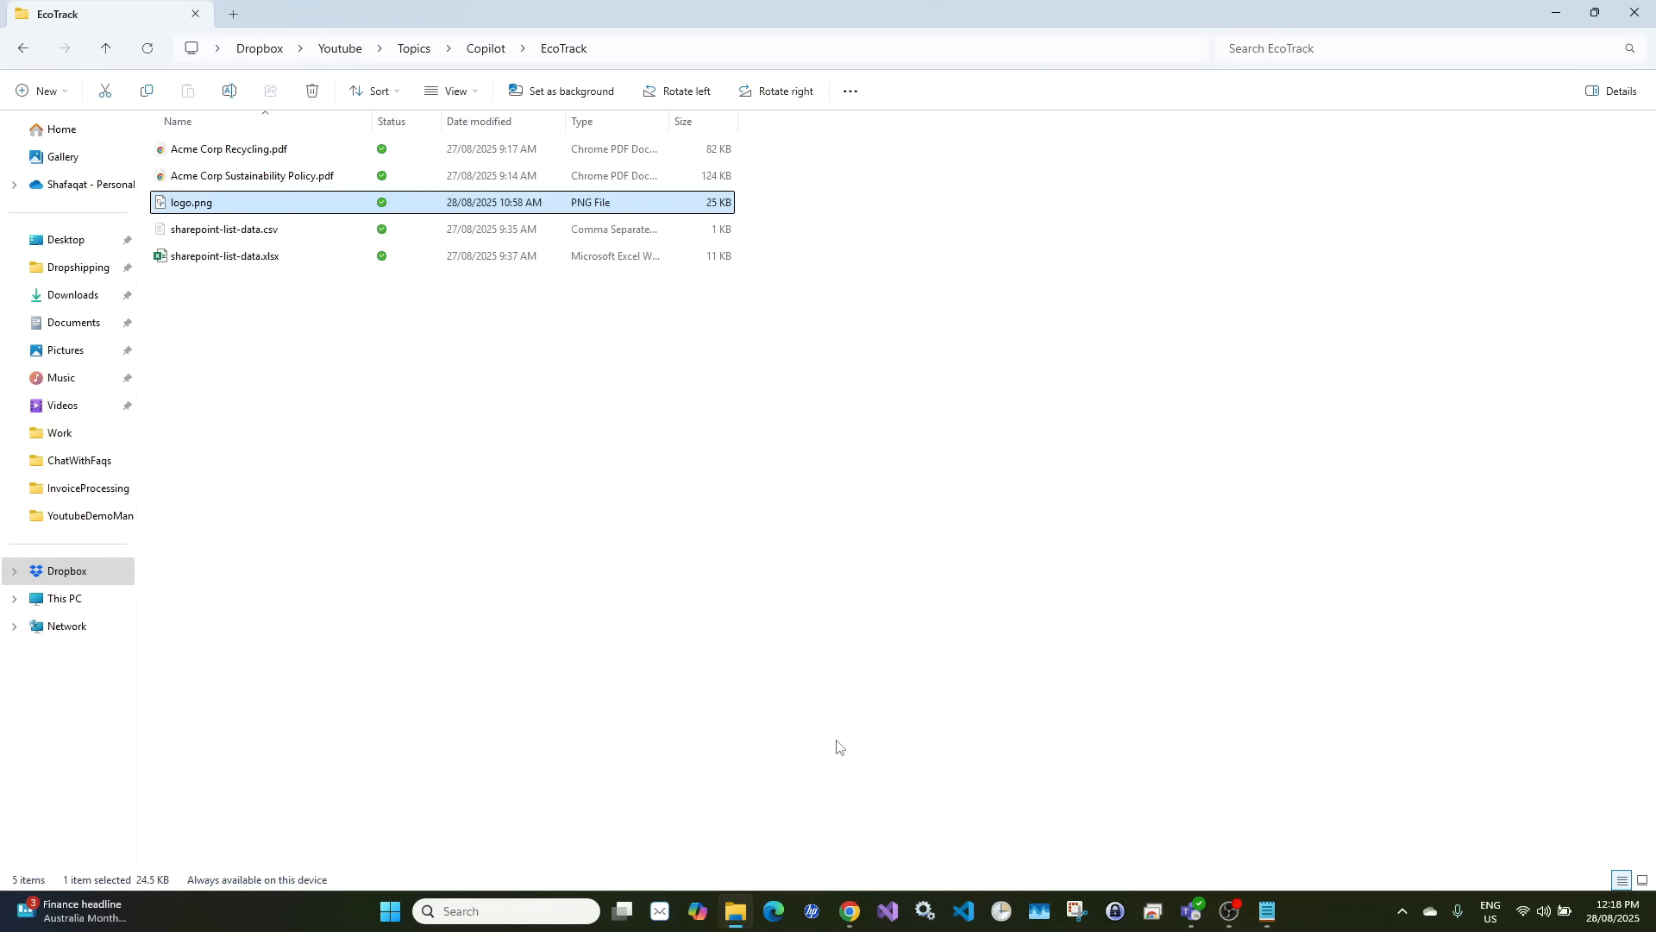
pyautogui.click(850, 911)
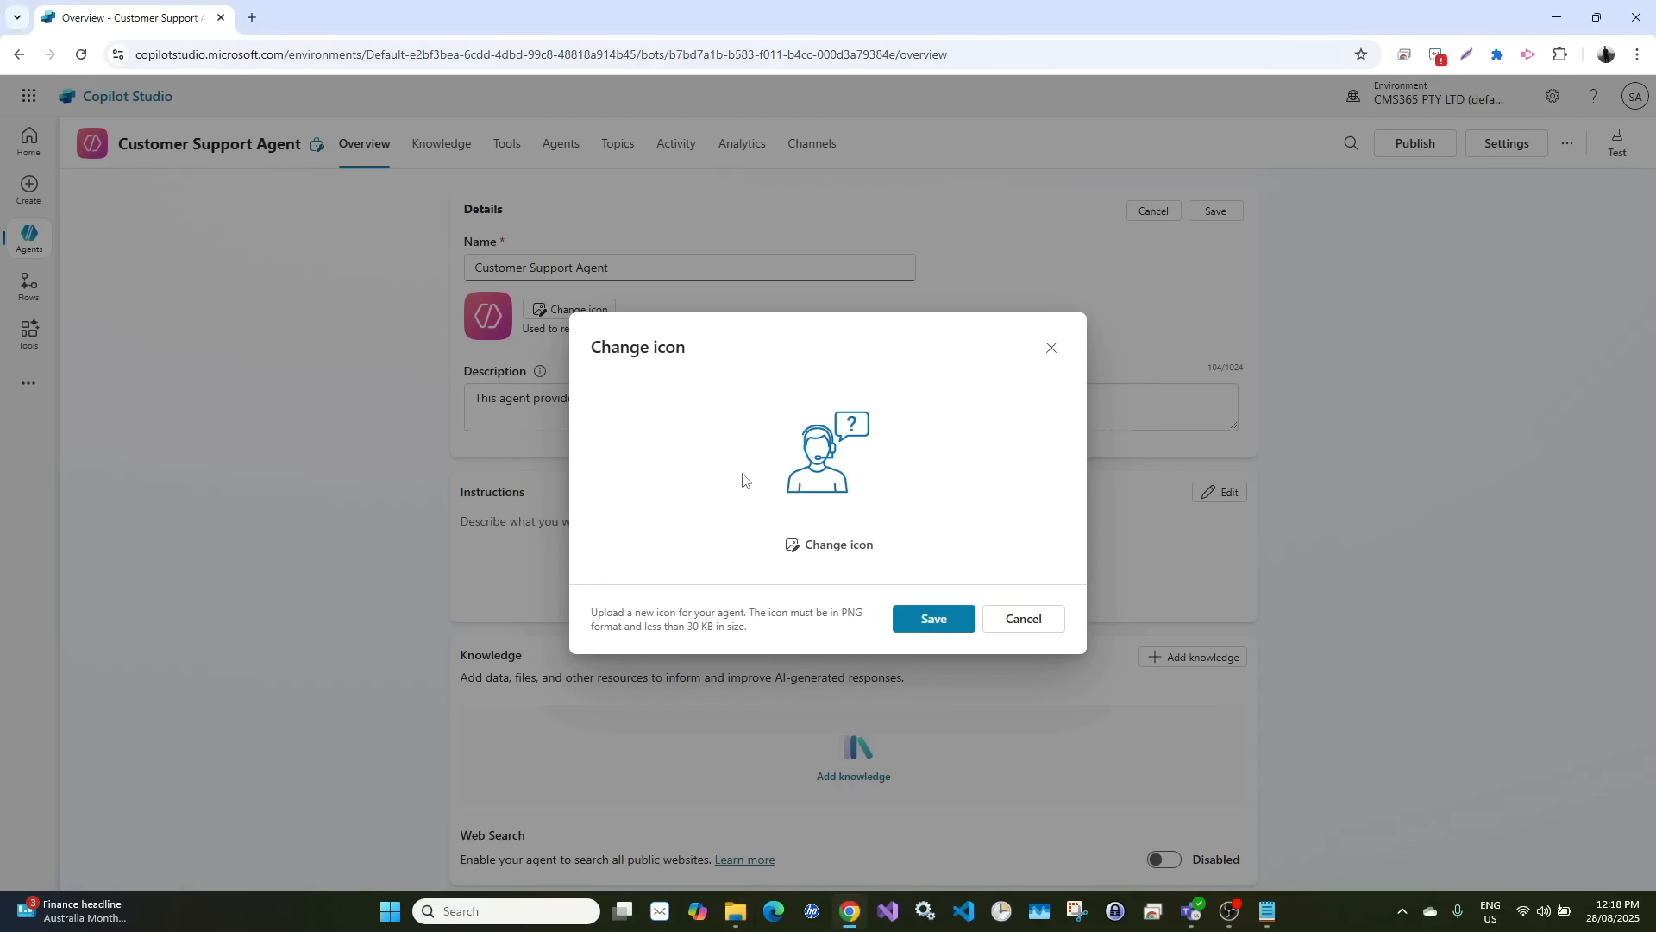
pyautogui.click(934, 618)
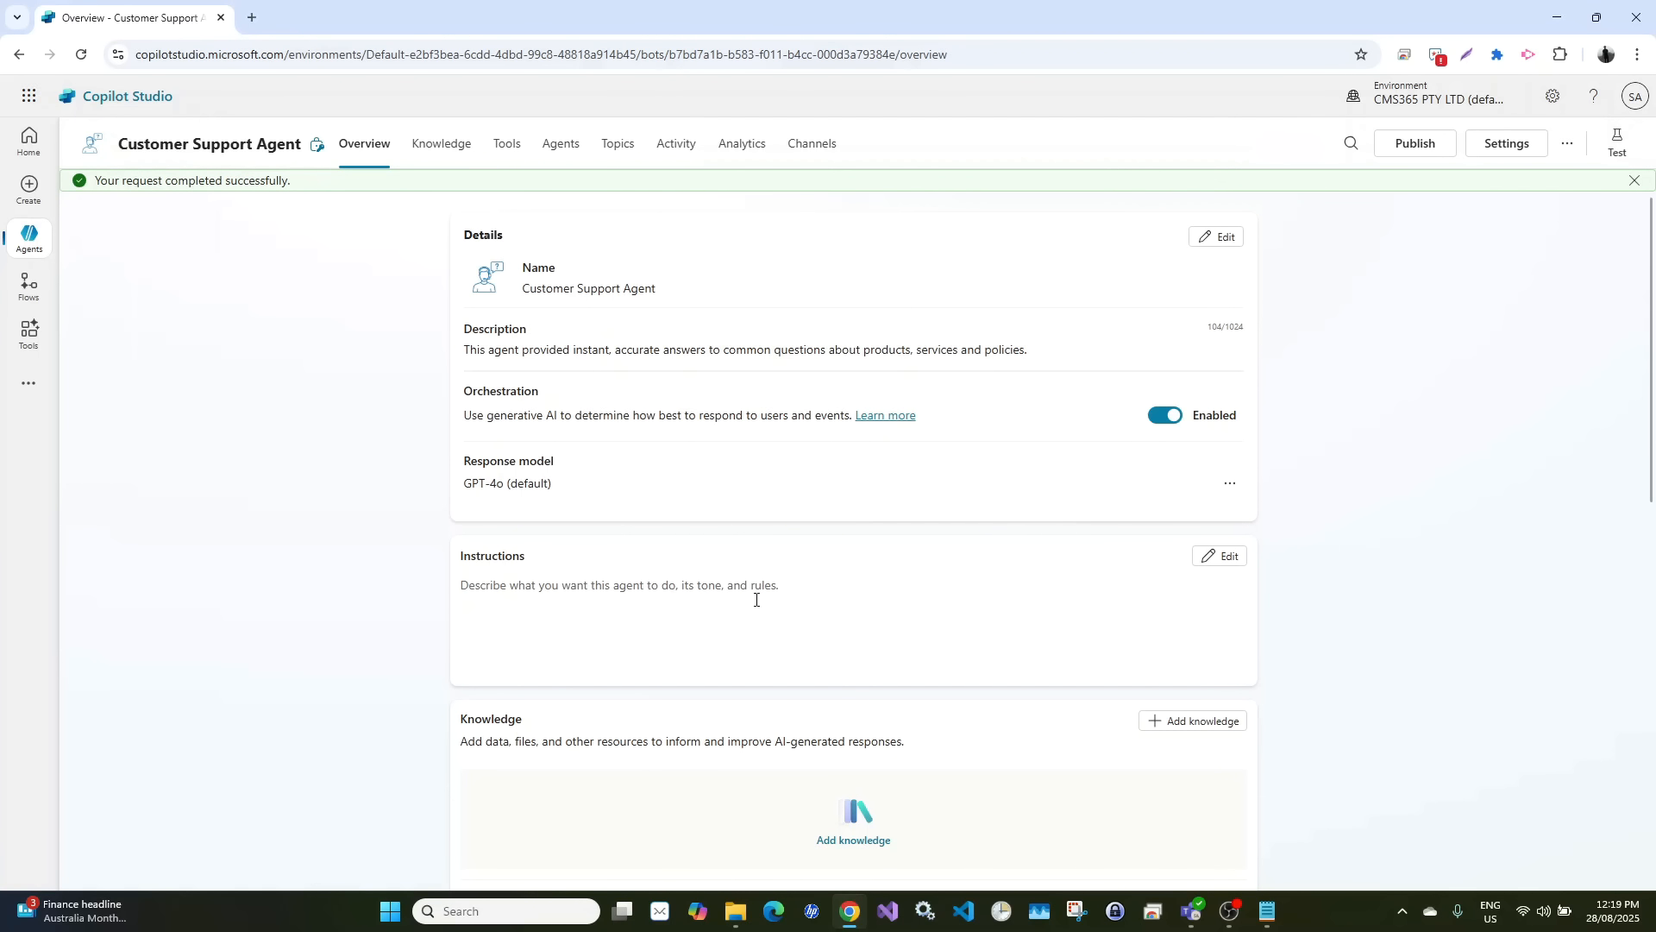
# Copy the whole description text from the agent's details and leave the details editor without saving
pyautogui.click(1211, 241)
pyautogui.moveTo(1053, 424); pyautogui.dragTo(465, 450)
pyautogui.hotkey('ctrl', 'c')
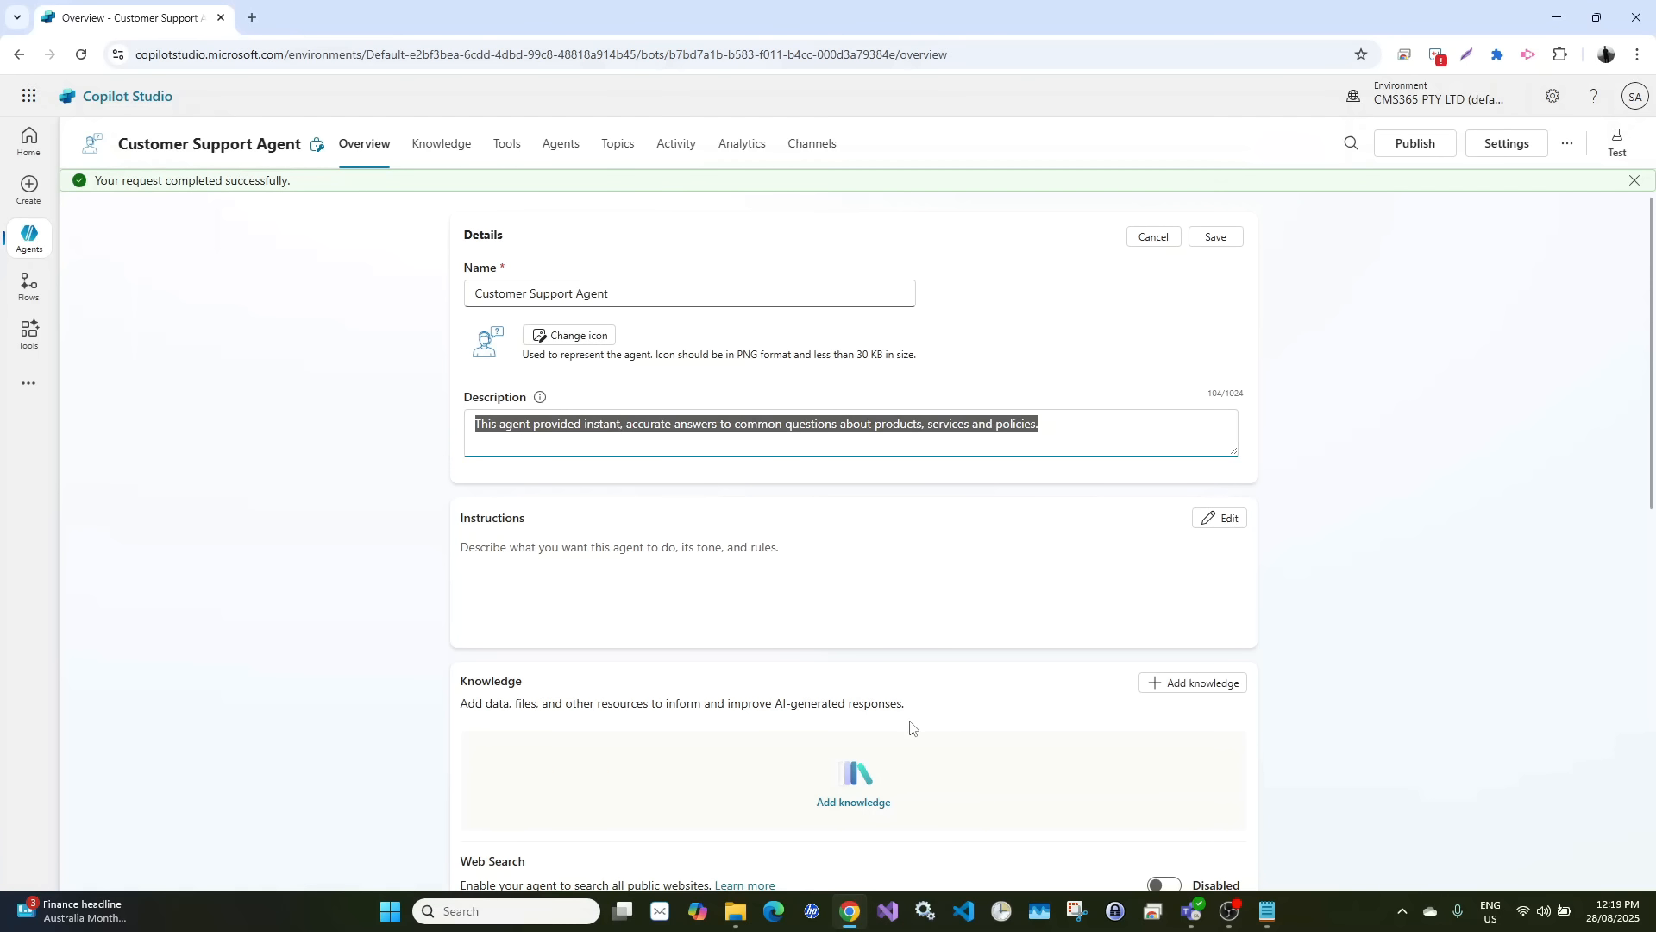
pyautogui.click(1153, 211)
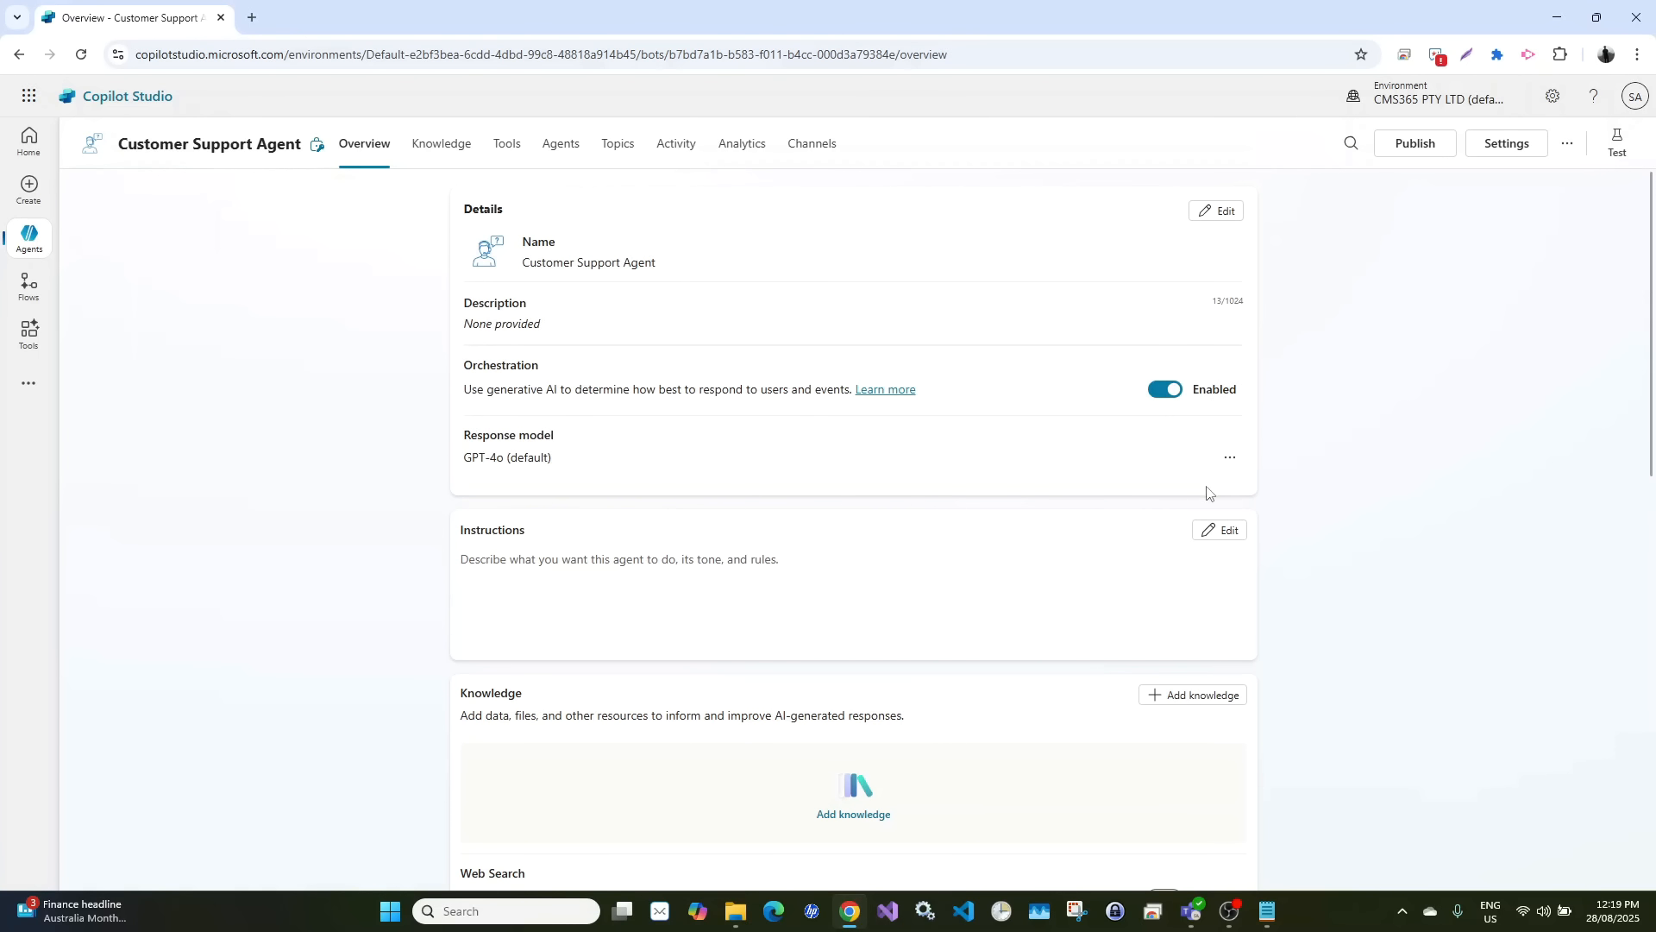
# Begin the agent's instructions with "You are" followed by the copied description text
pyautogui.click(1219, 530)
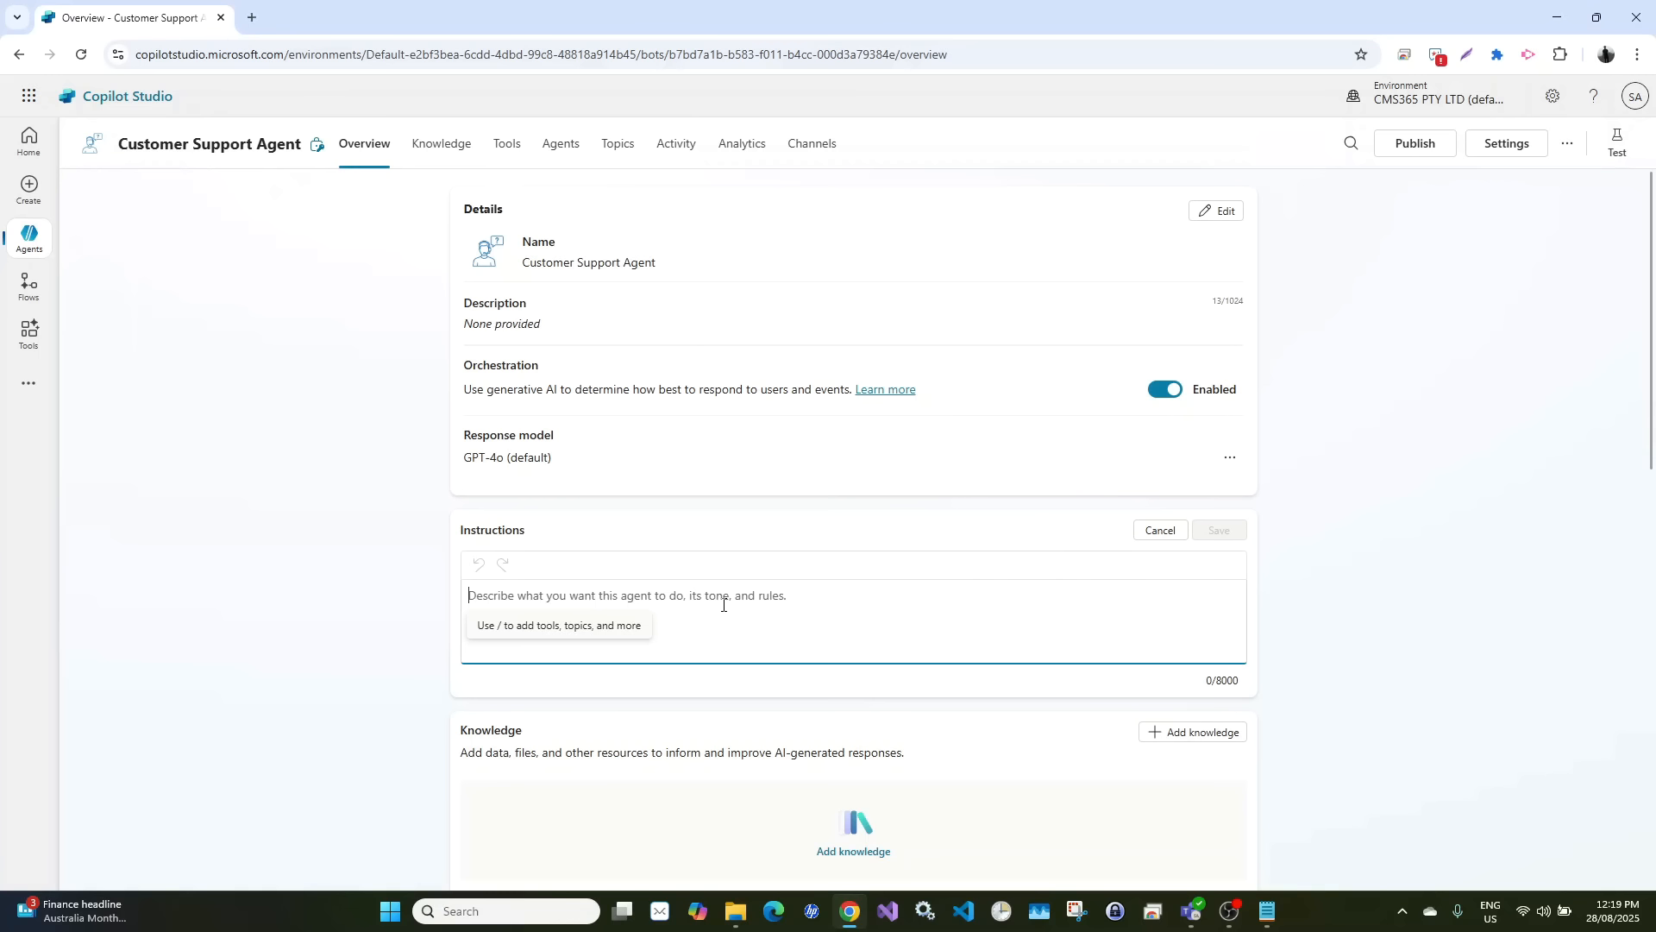
pyautogui.write('You are')
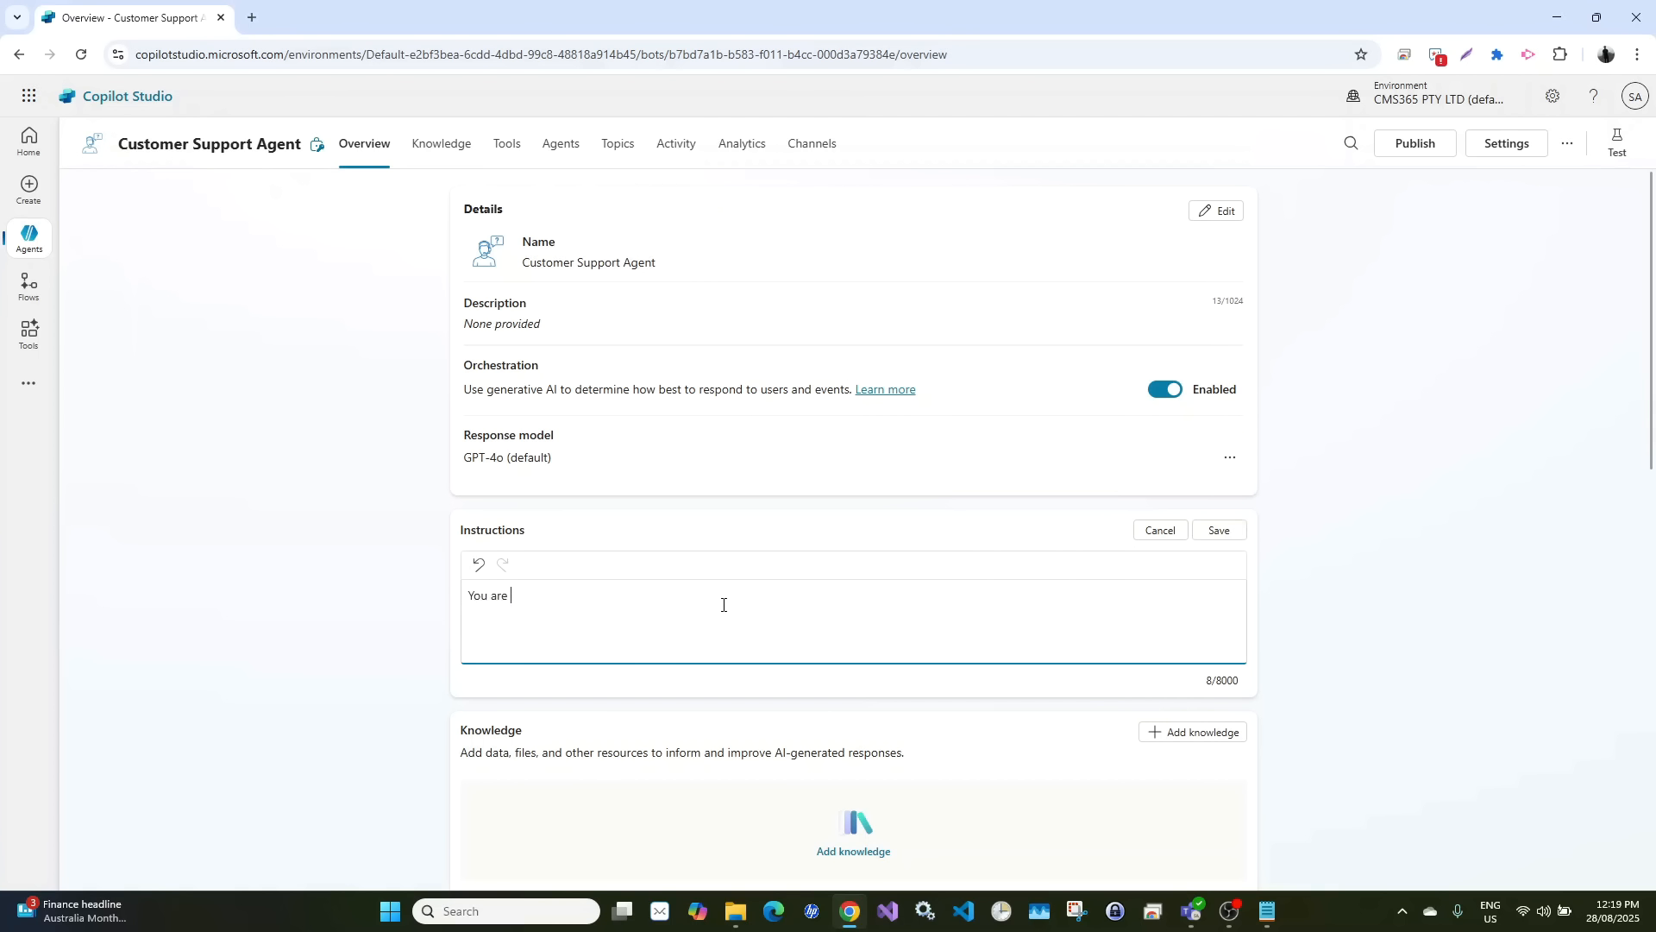
pyautogui.hotkey('ctrl', 'v')
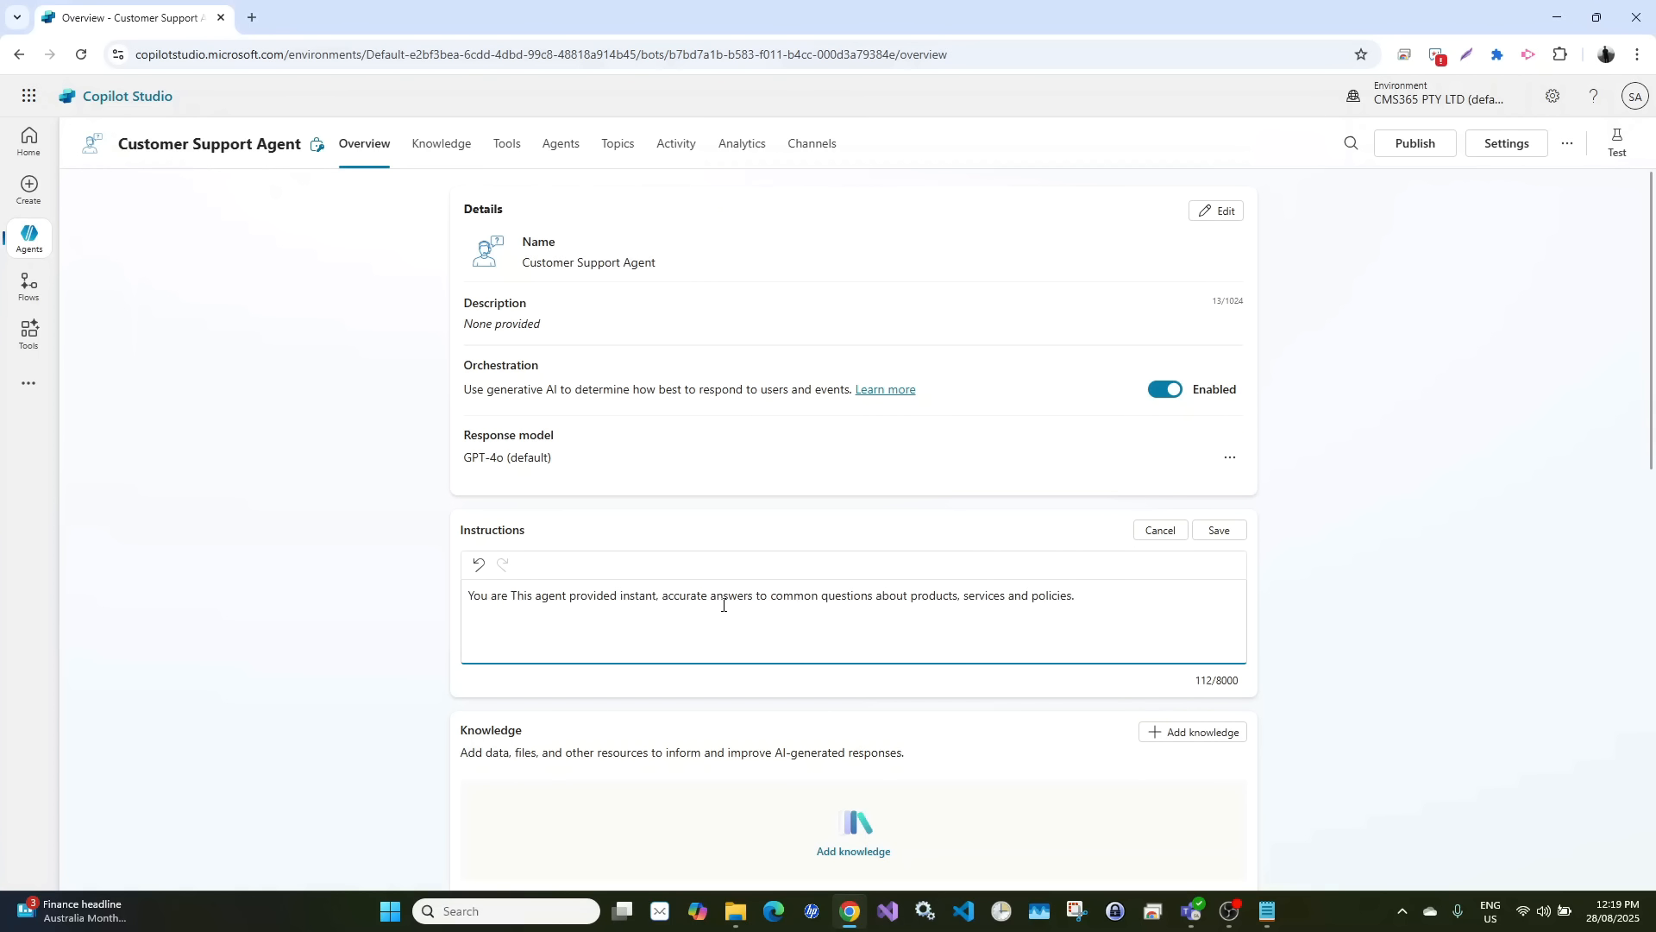
# Reword the start of the instructions to "Your job is to provide instant, accurate answers" and save them
pyautogui.doubleClick(513, 595)
pyautogui.press('Delete')
pyautogui.press('Delete')
pyautogui.press('Delete')
pyautogui.press('Delete')
pyautogui.press('Delete')
pyautogui.press('Delete')
pyautogui.press('Delete')
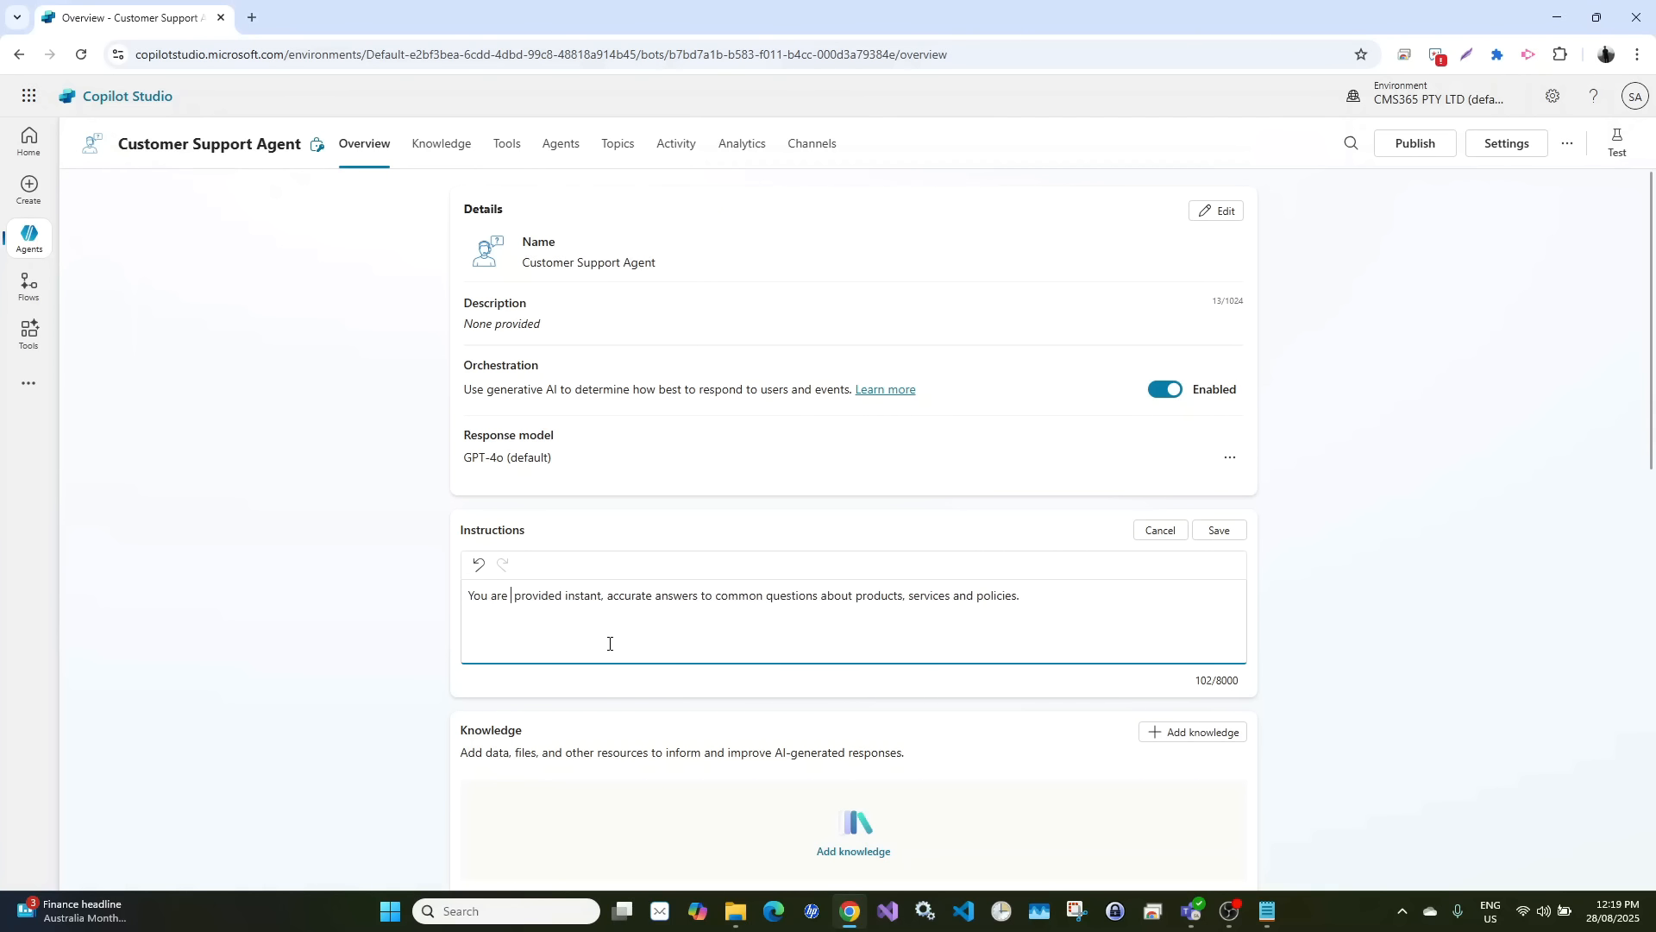
pyautogui.press('Delete')
pyautogui.press('Delete')
pyautogui.press('Delete')
pyautogui.press('Delete')
pyautogui.press('Delete')
pyautogui.press('Delete')
pyautogui.press('Delete')
pyautogui.press('Delete')
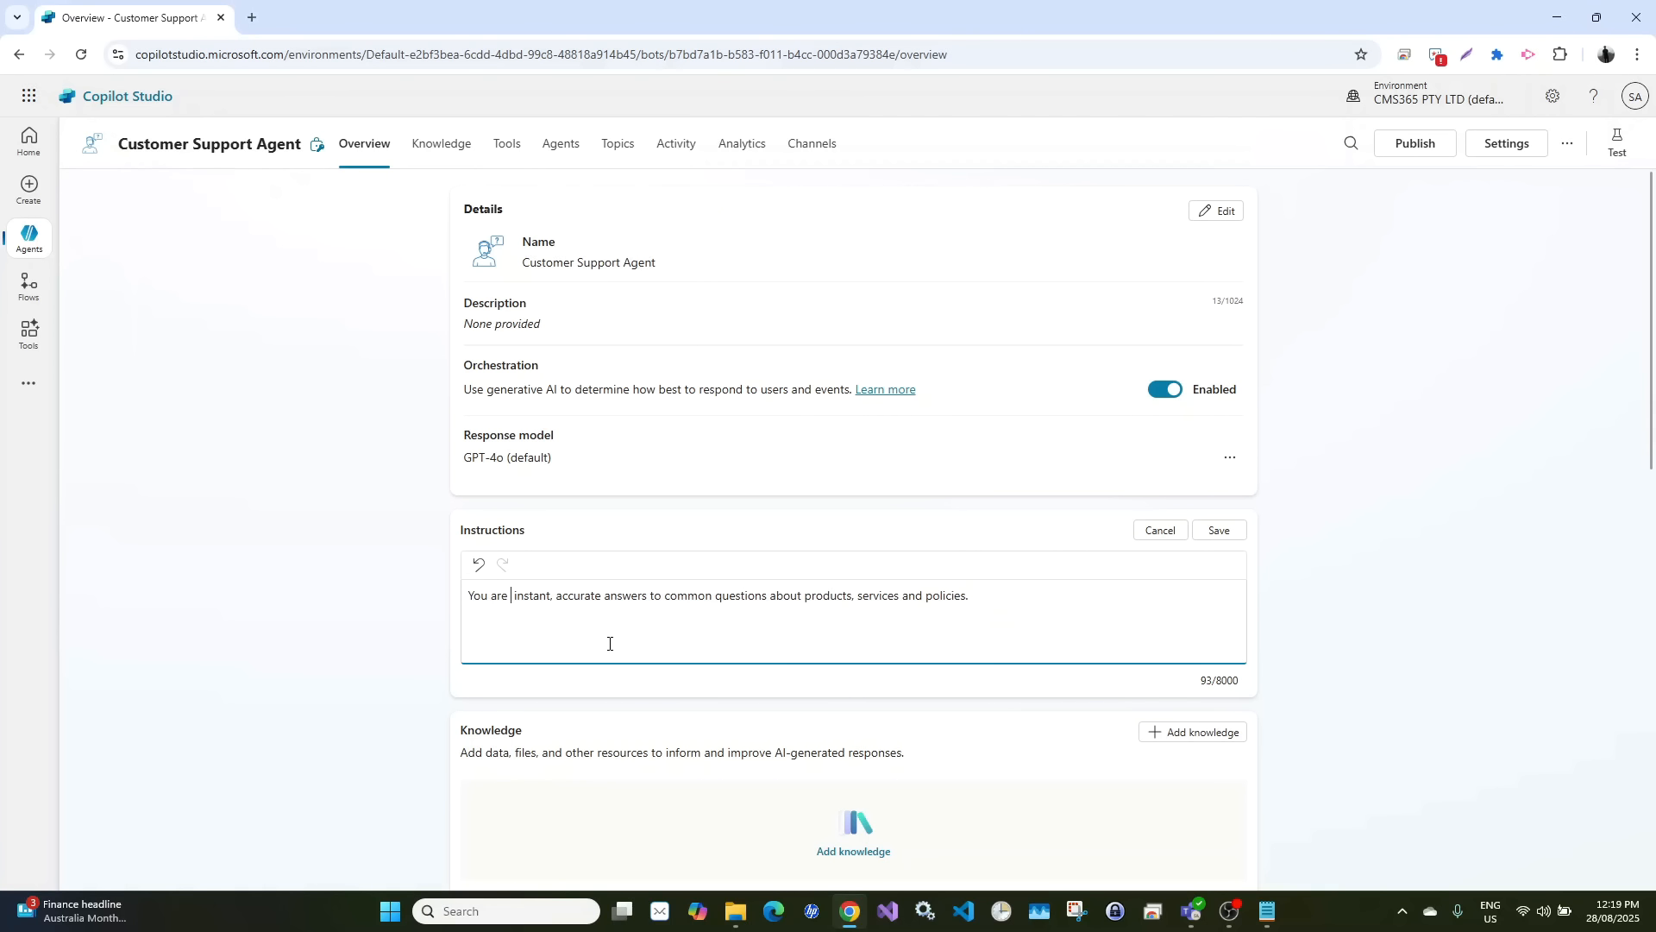
pyautogui.press('BackSpace')
pyautogui.press('BackSpace')
pyautogui.press('BackSpace')
pyautogui.press('BackSpace')
pyautogui.press('BackSpace')
pyautogui.write('r jo')
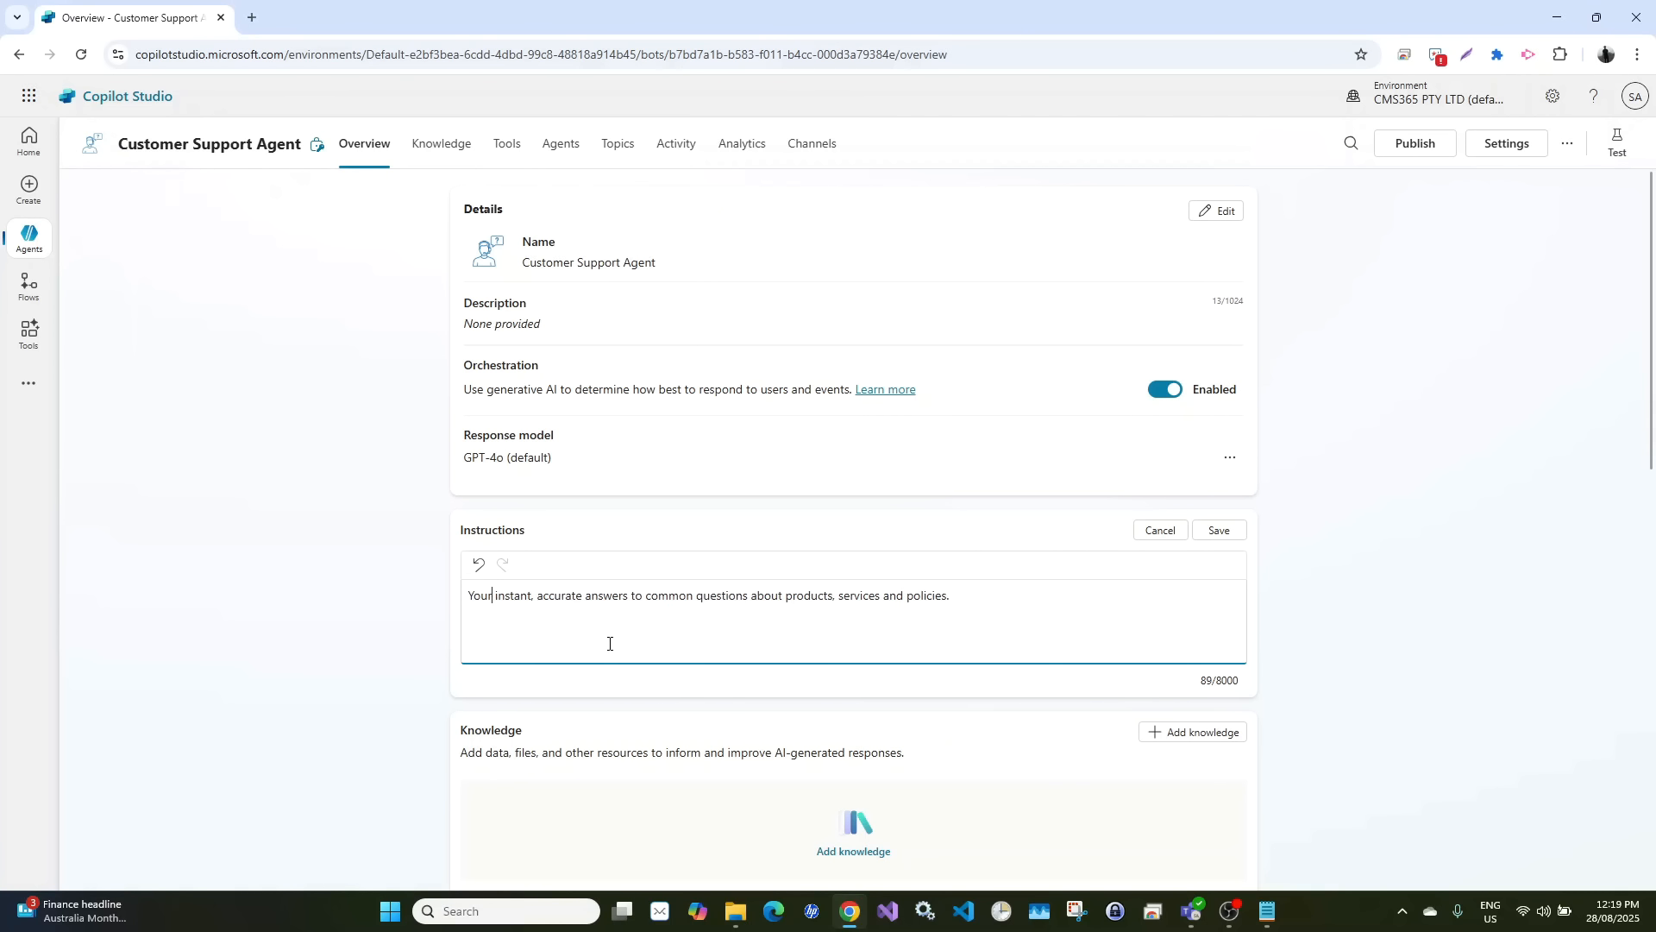
pyautogui.write('b is to pro')
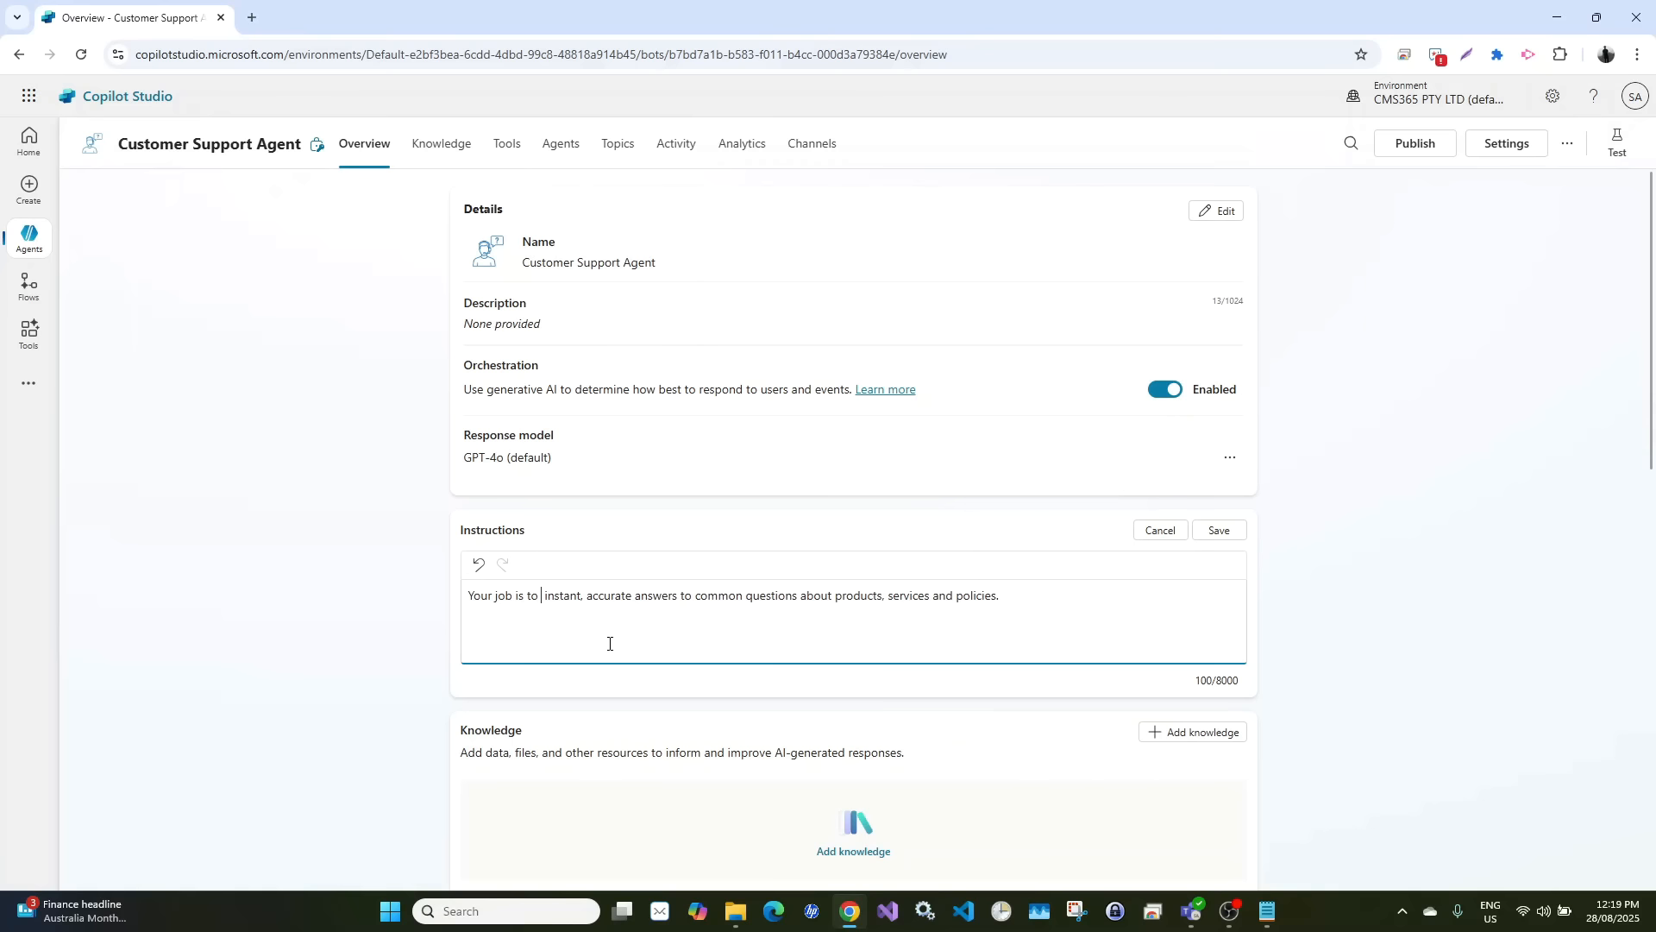
pyautogui.write('vide')
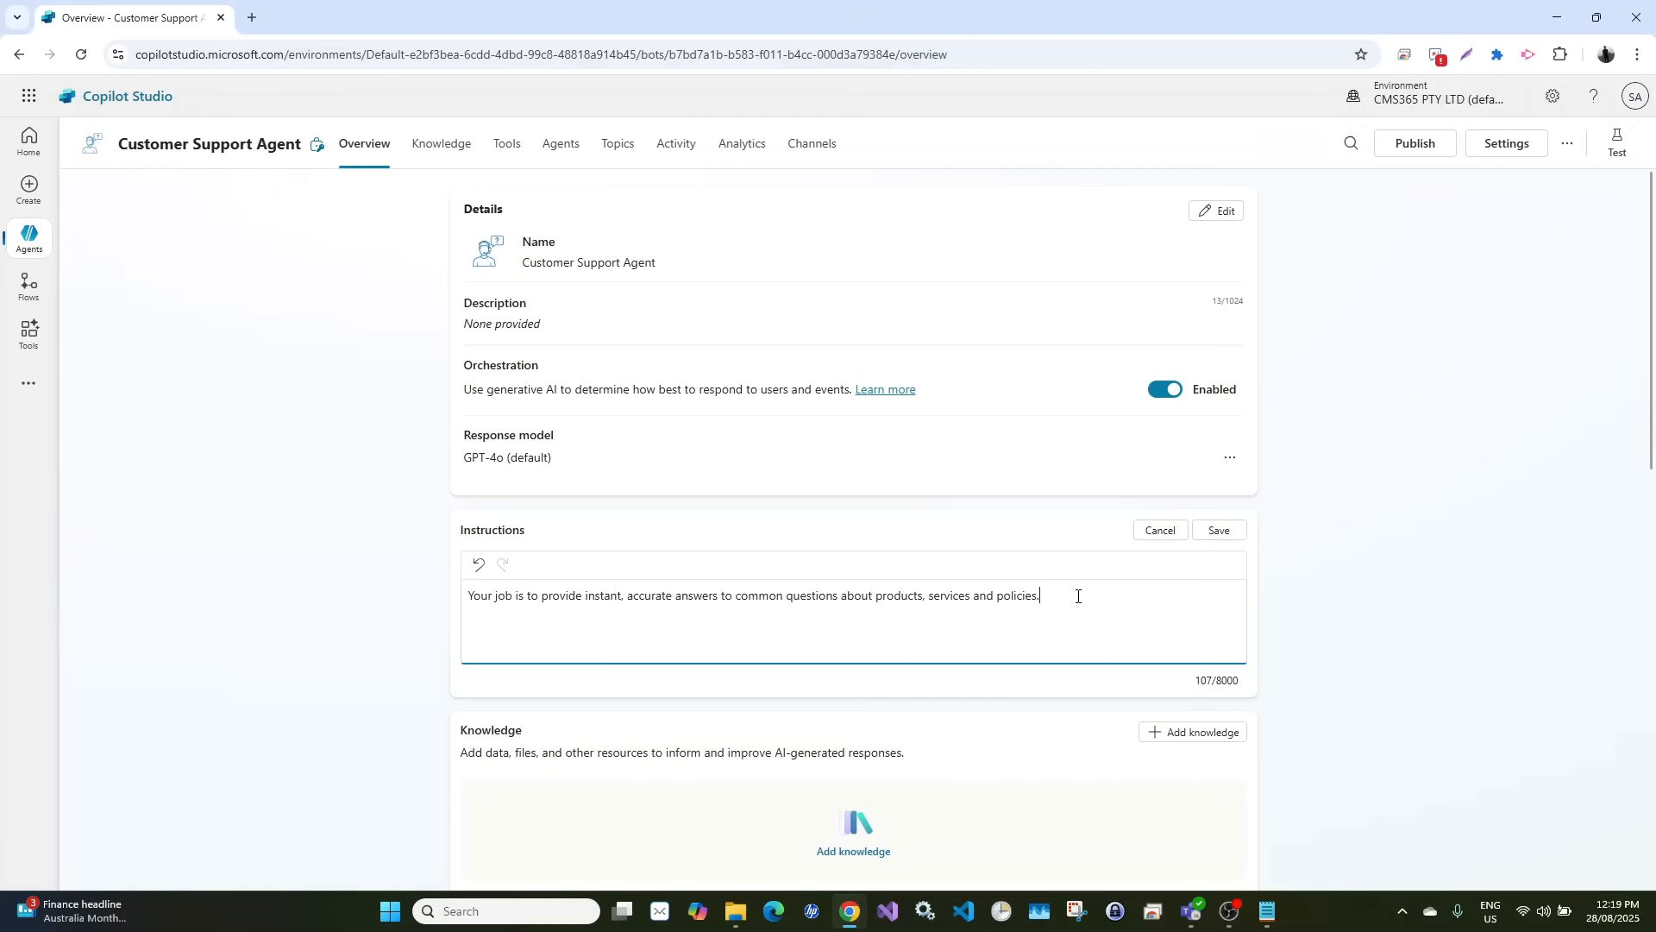
pyautogui.click(1222, 531)
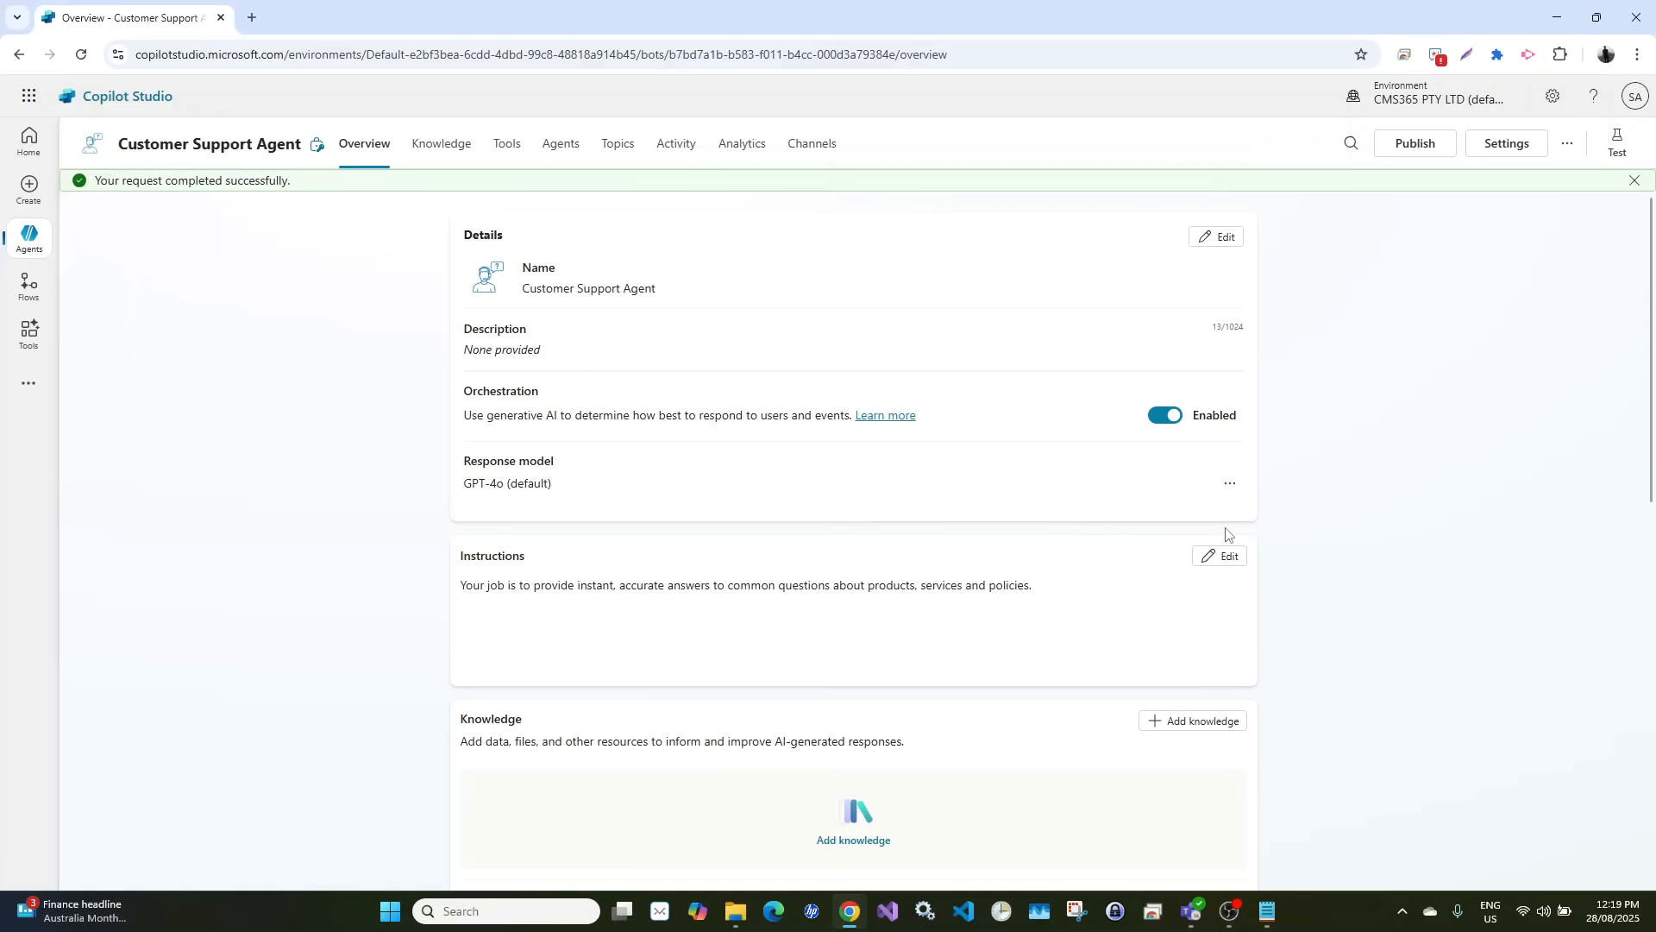
# Copy the full instructions text into the agent's description and save the details
pyautogui.moveTo(1031, 586); pyautogui.dragTo(457, 597)
pyautogui.hotkey('ctrl', 'c')
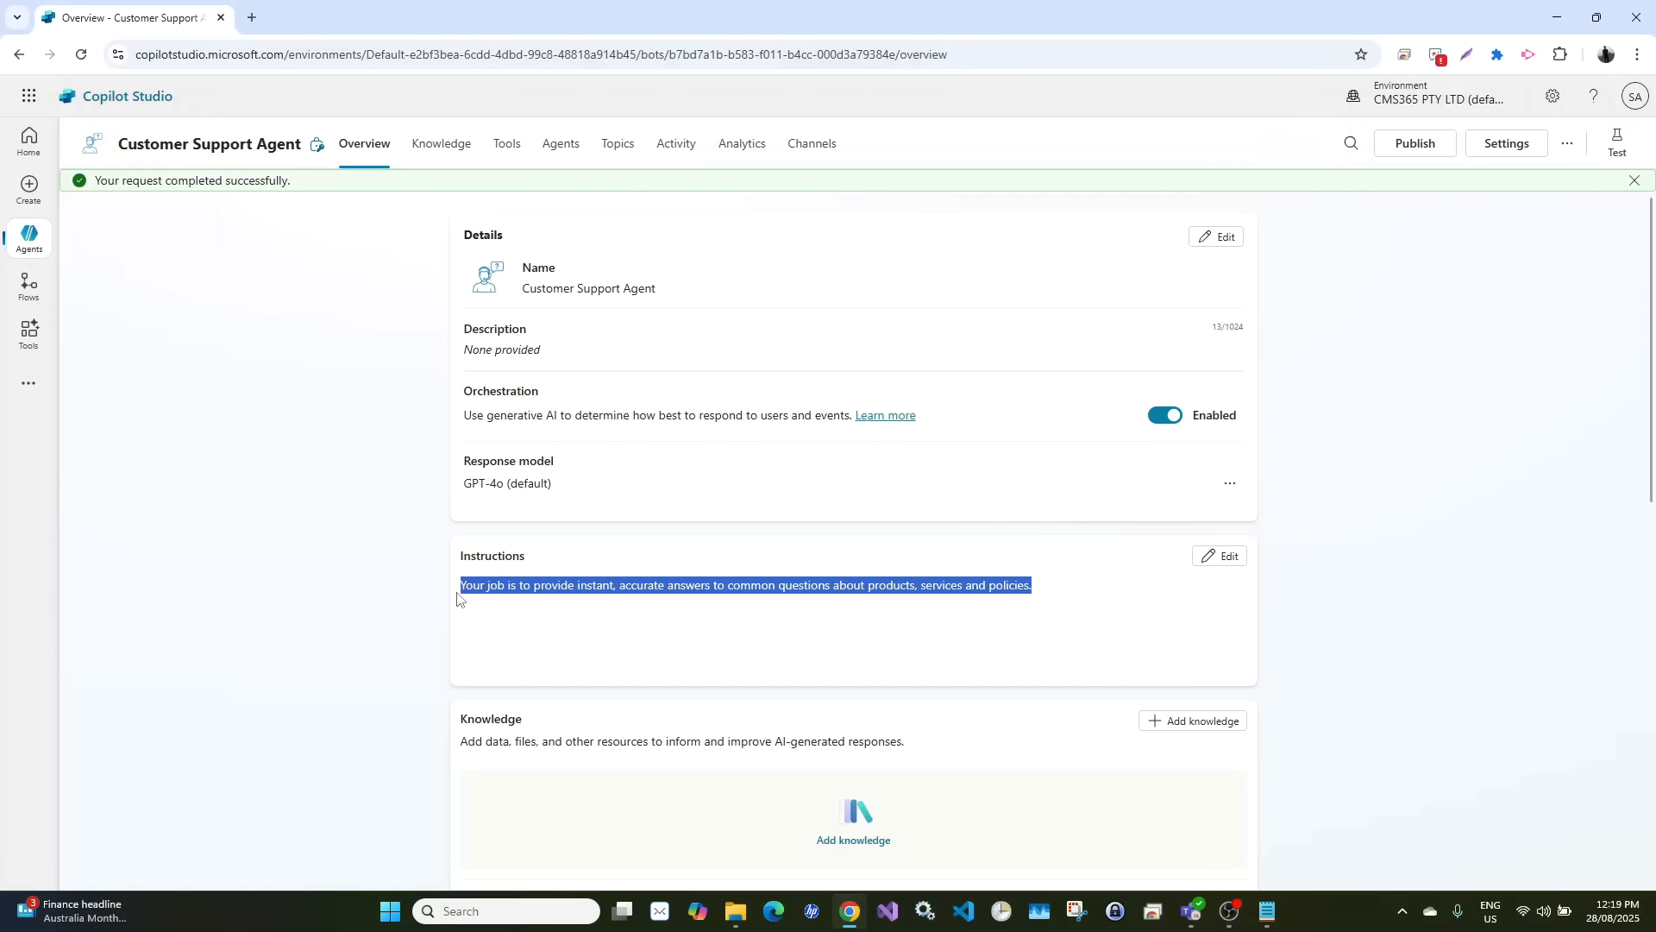
pyautogui.click(1222, 241)
pyautogui.click(702, 440)
pyautogui.hotkey('ctrl', 'v')
pyautogui.click(1216, 212)
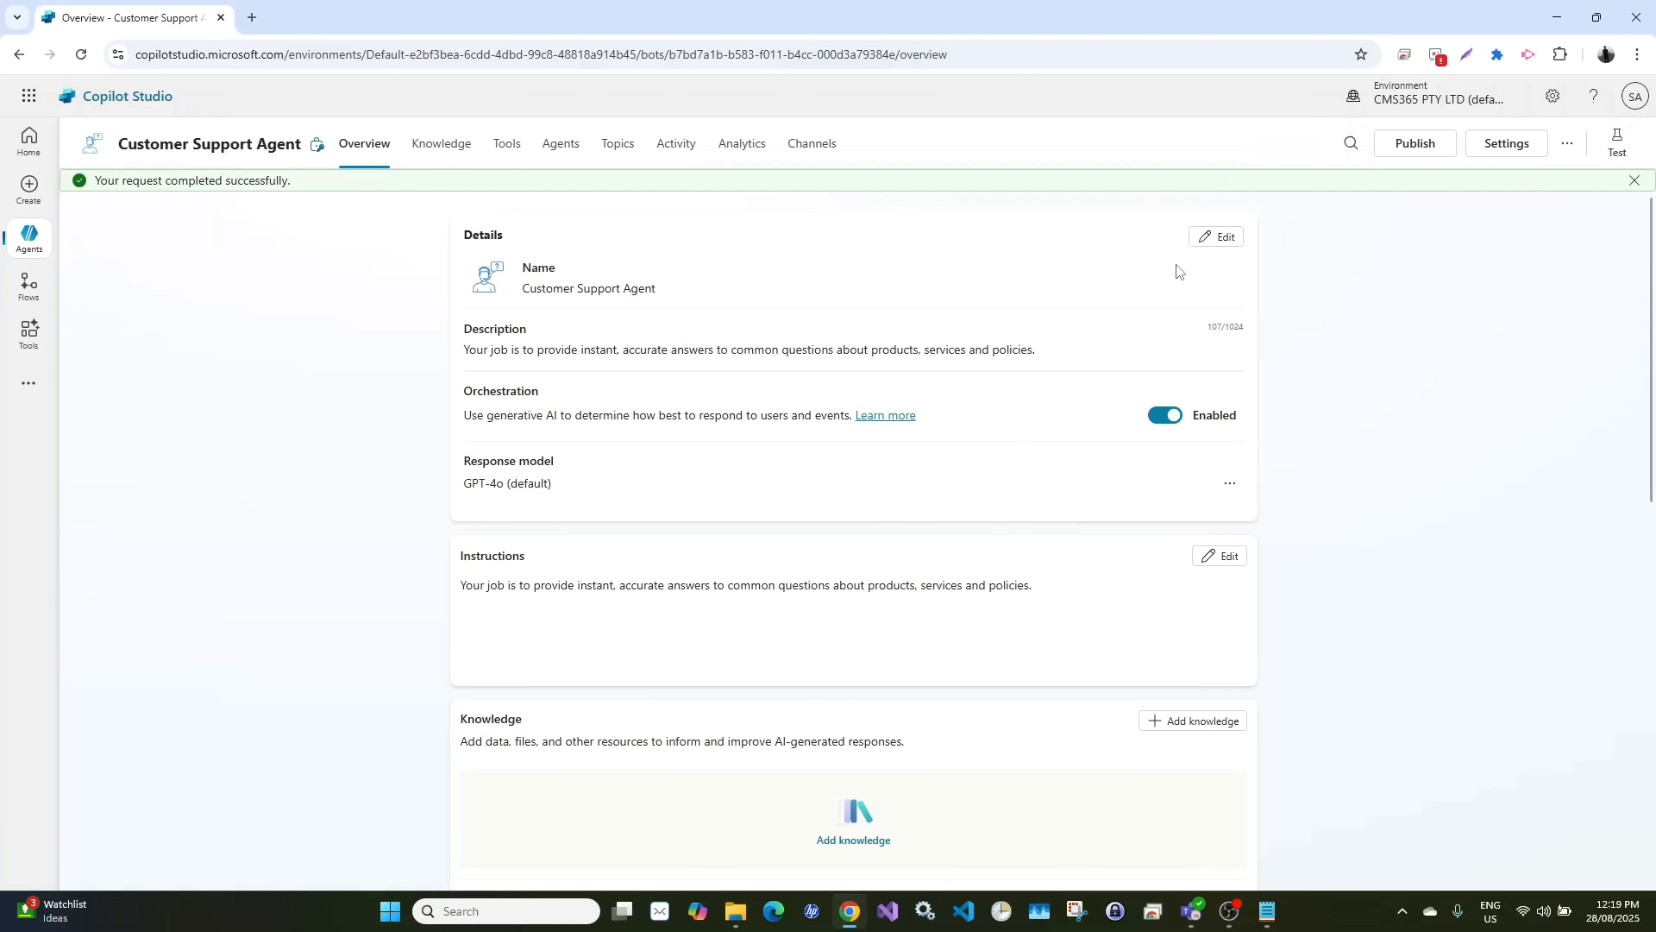
# Reword the start of the agent's description to "An agent that provides instant, accurate answers" and save the details
pyautogui.click(1217, 239)
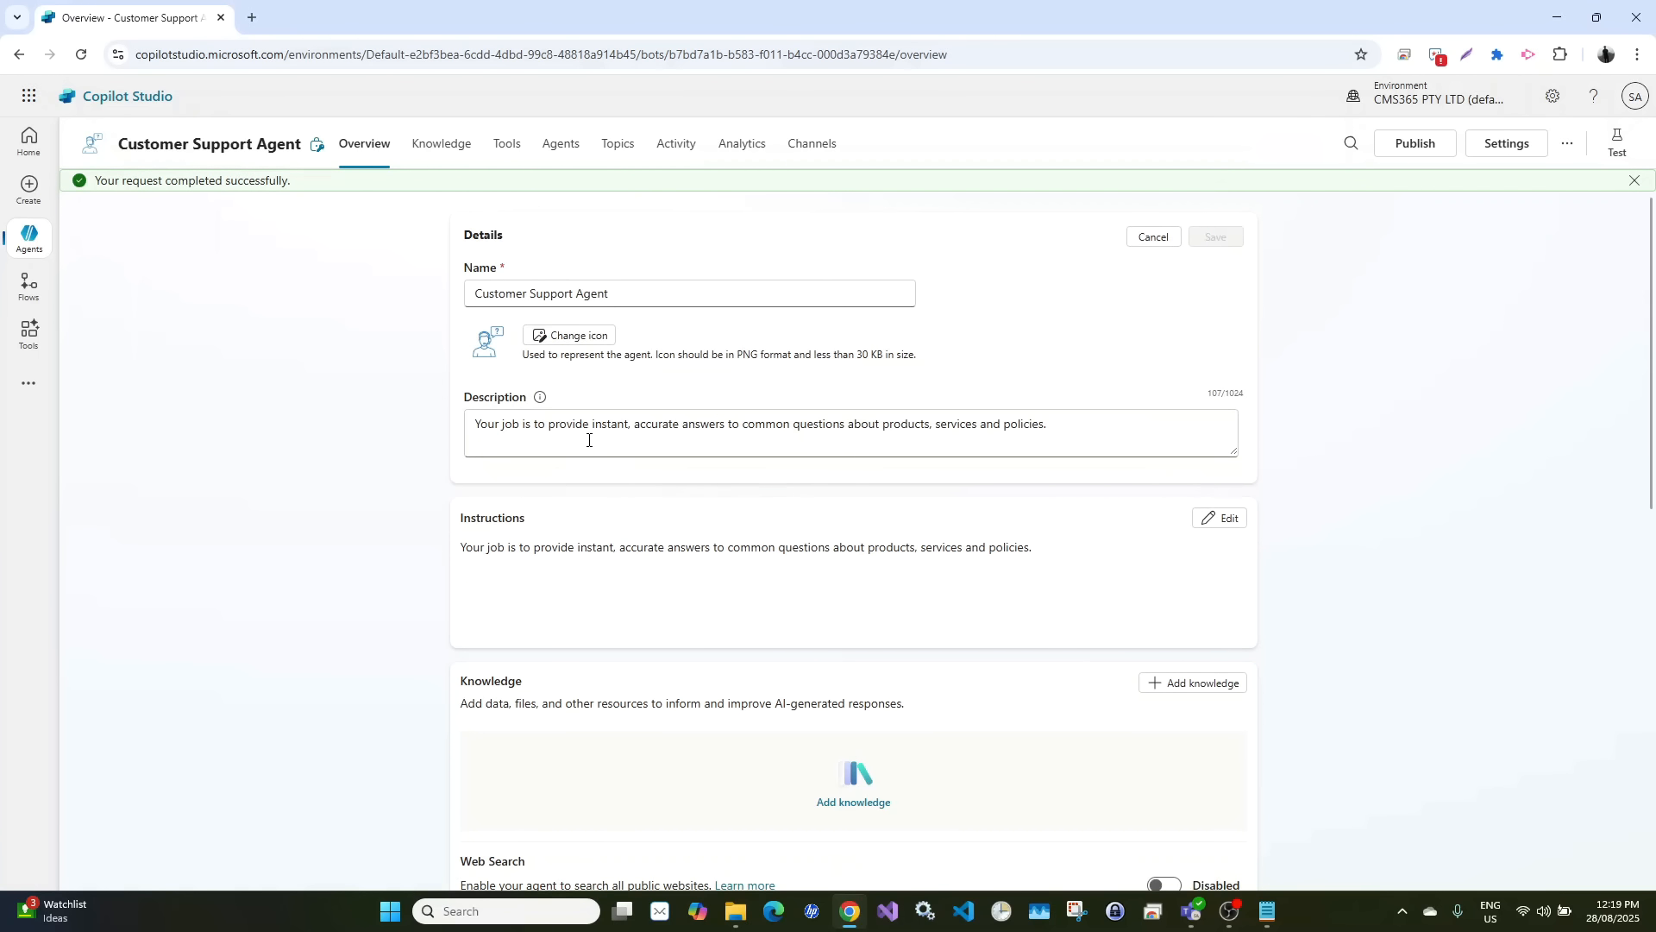
pyautogui.moveTo(549, 426); pyautogui.dragTo(457, 428)
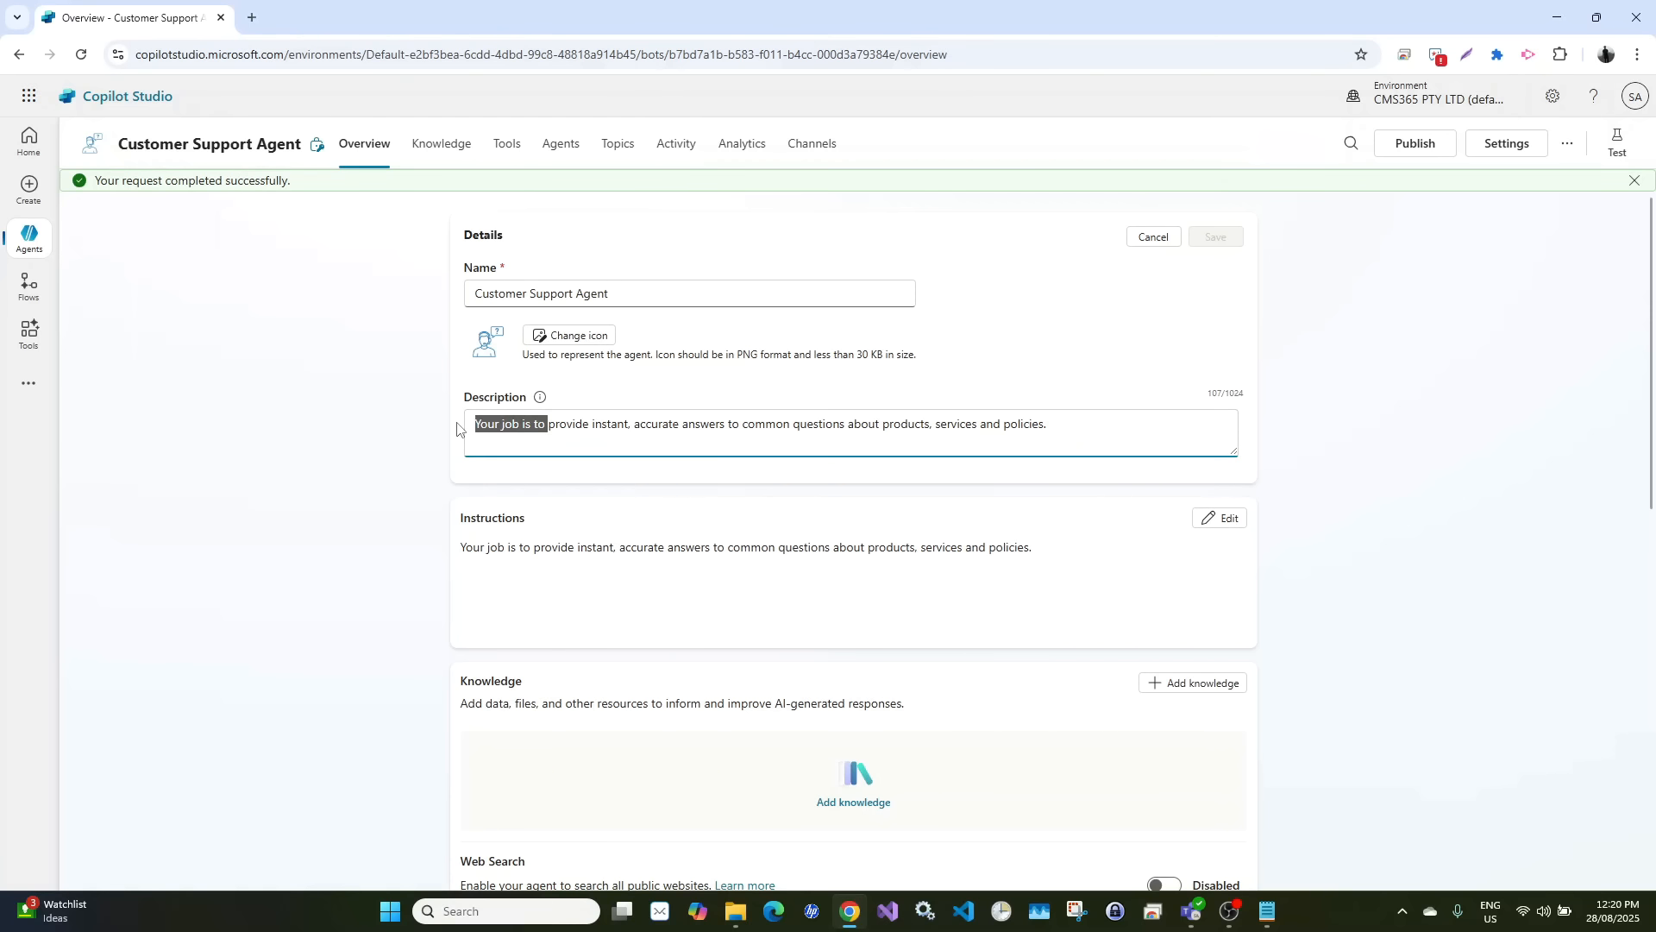
pyautogui.write('An agent that provide')
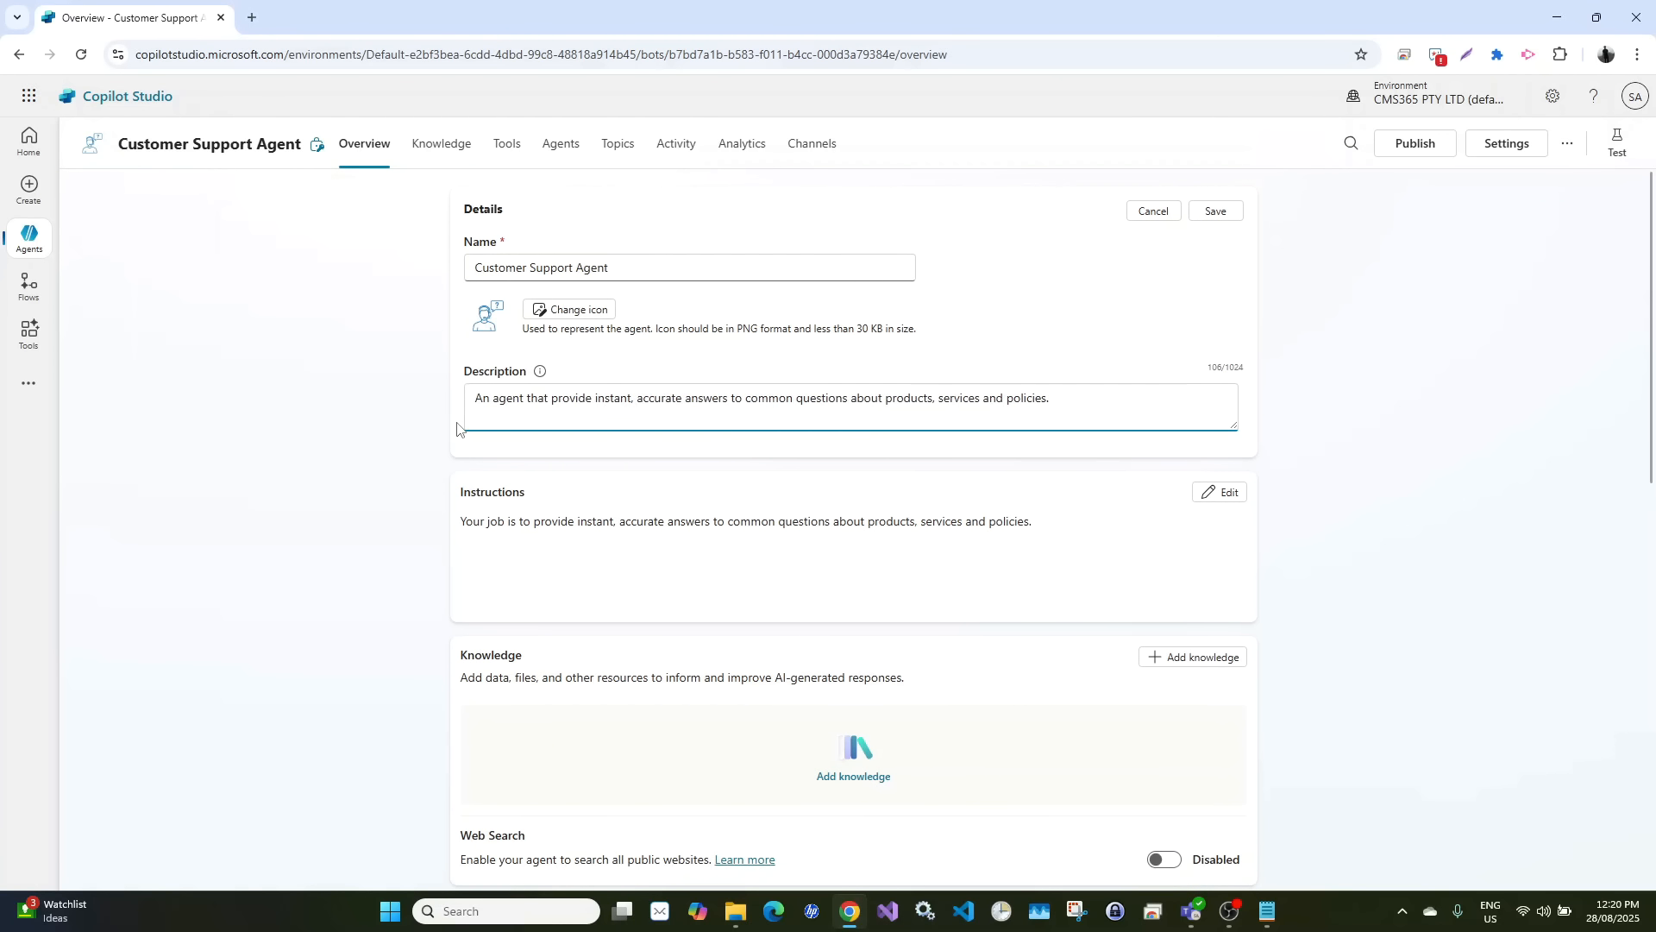
pyautogui.write('s')
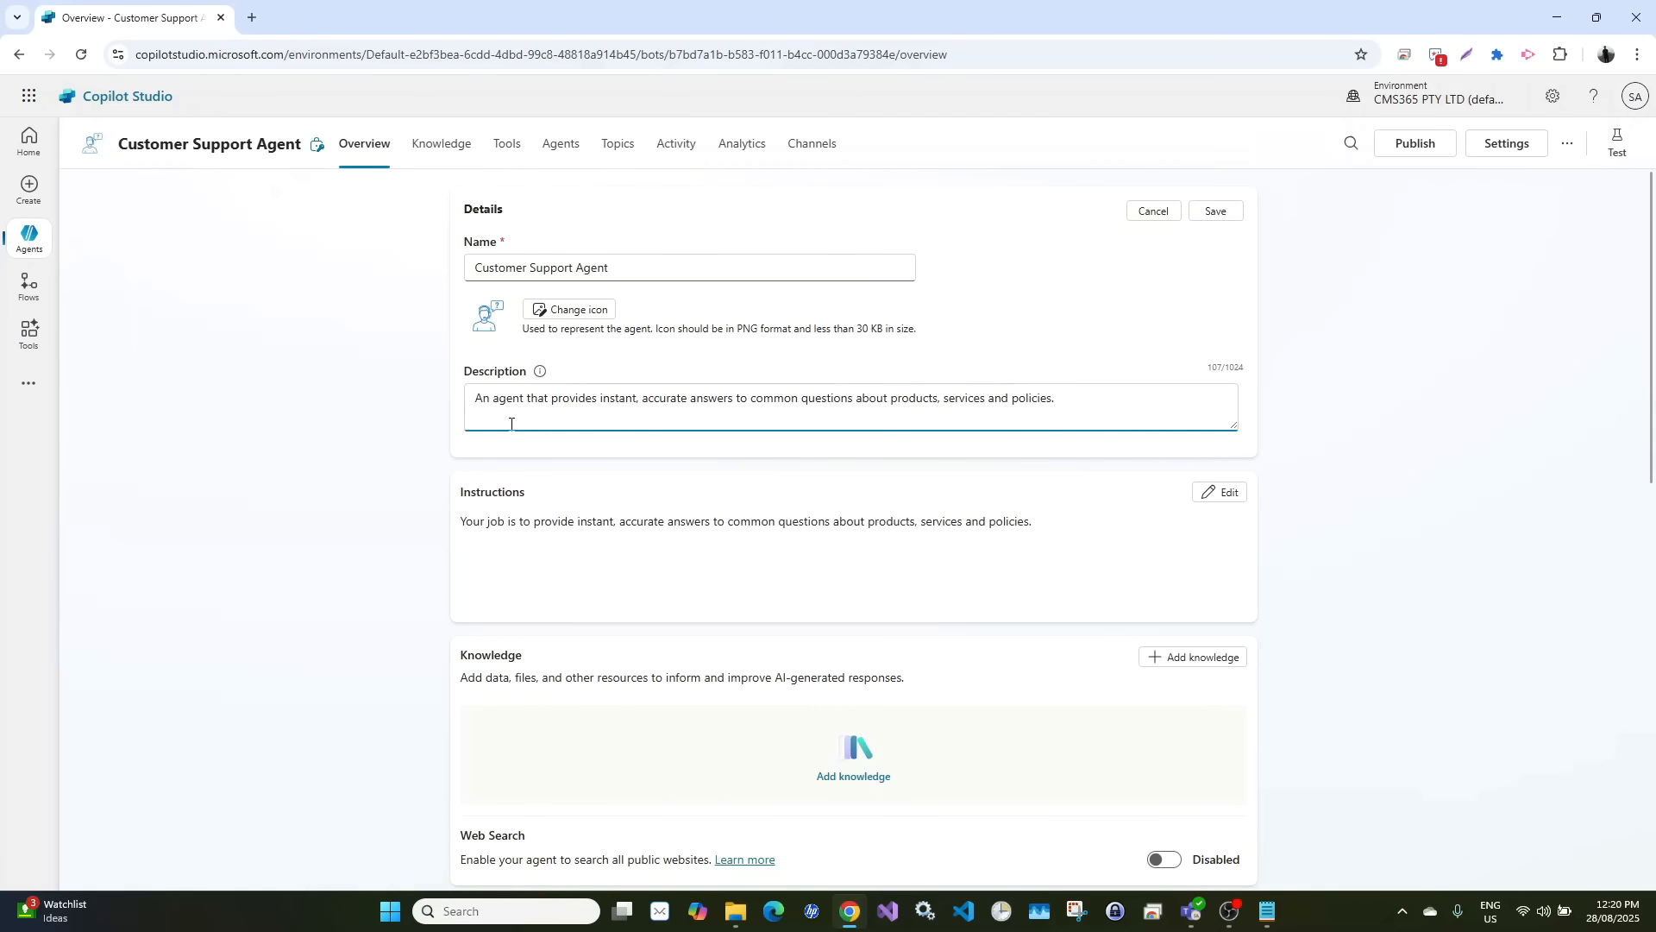
pyautogui.click(1217, 211)
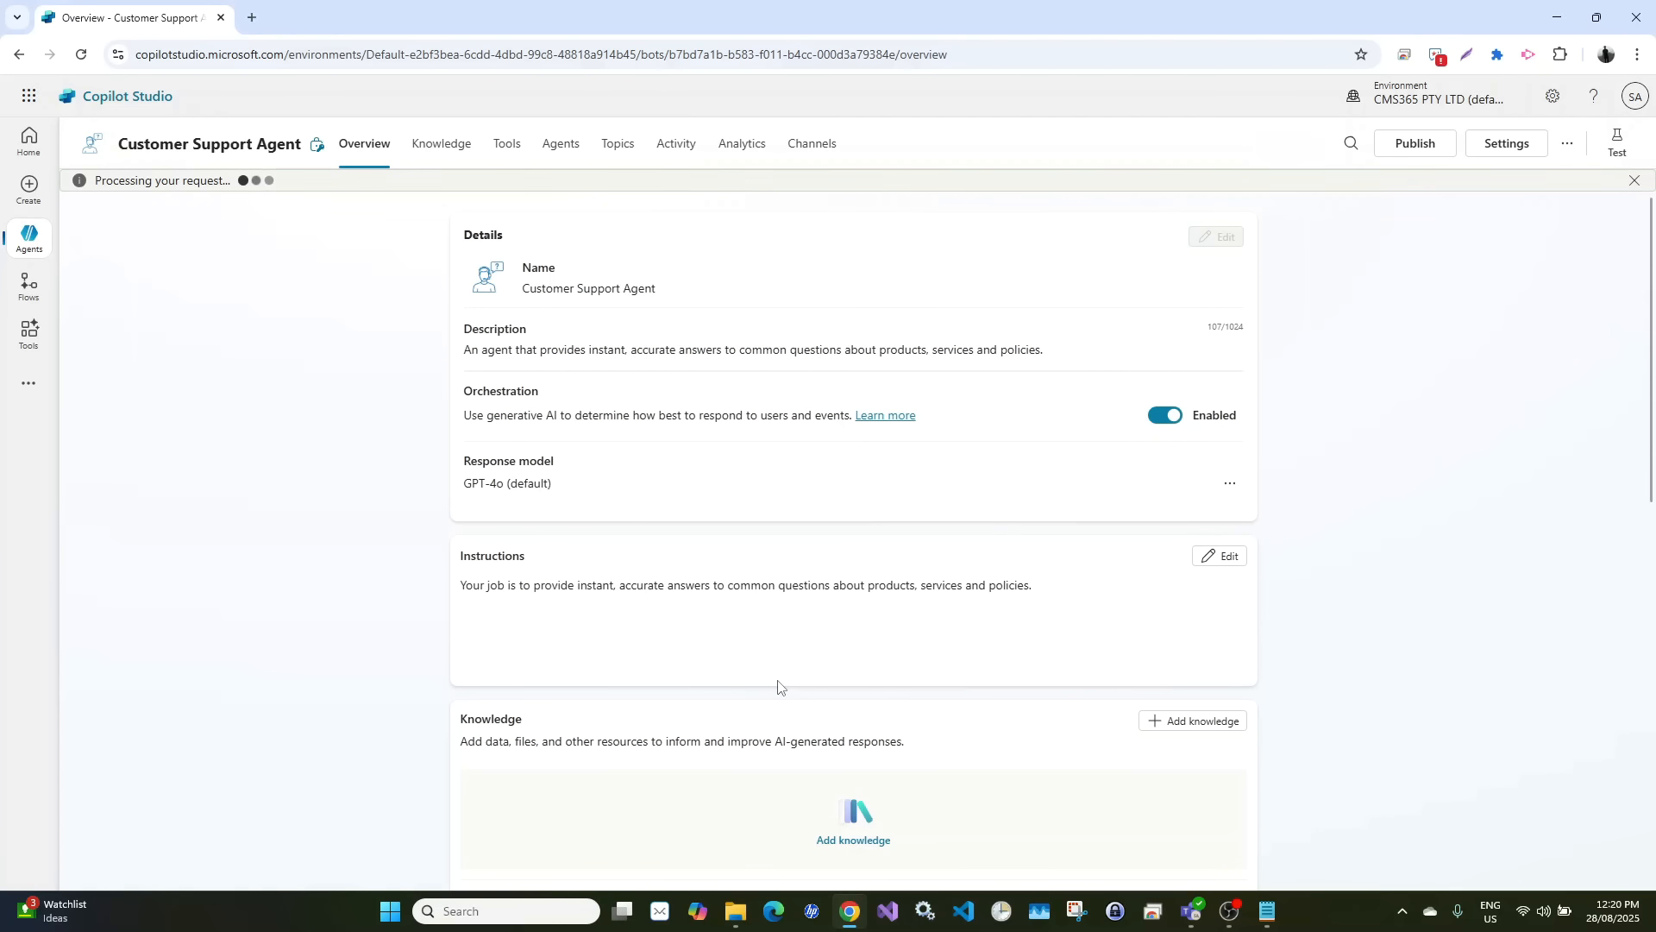
# Upload csv_20250818_126761.csv as a knowledge source and add it to the Customer Support Agent
pyautogui.scroll(-2, 778, 686)
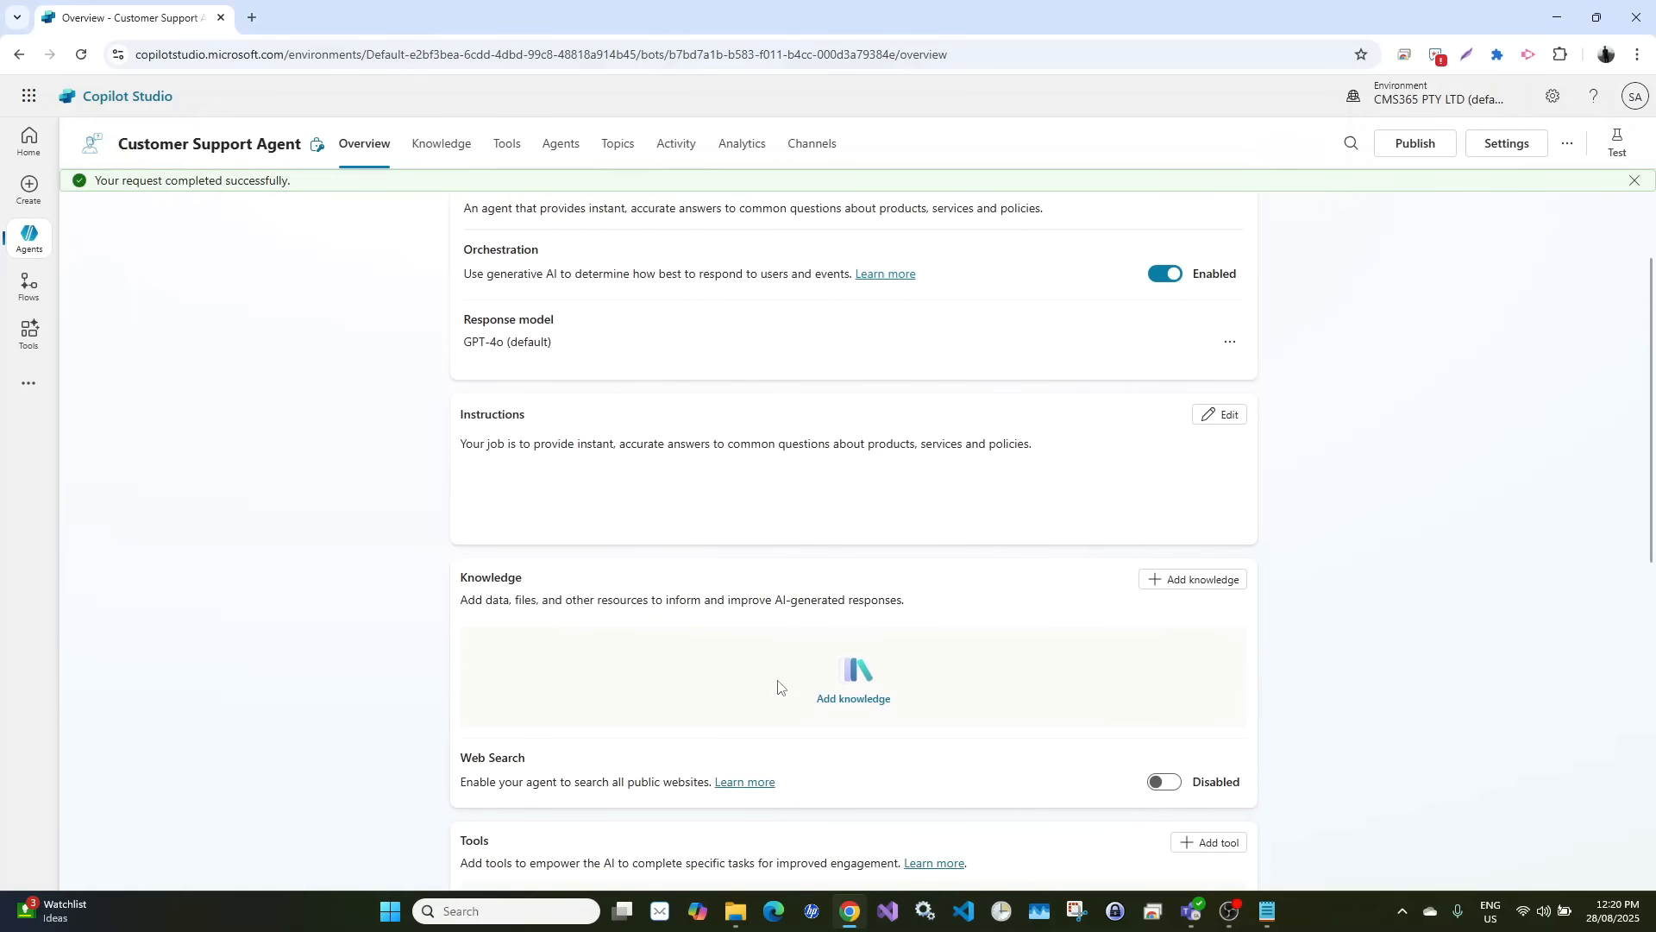
pyautogui.click(855, 682)
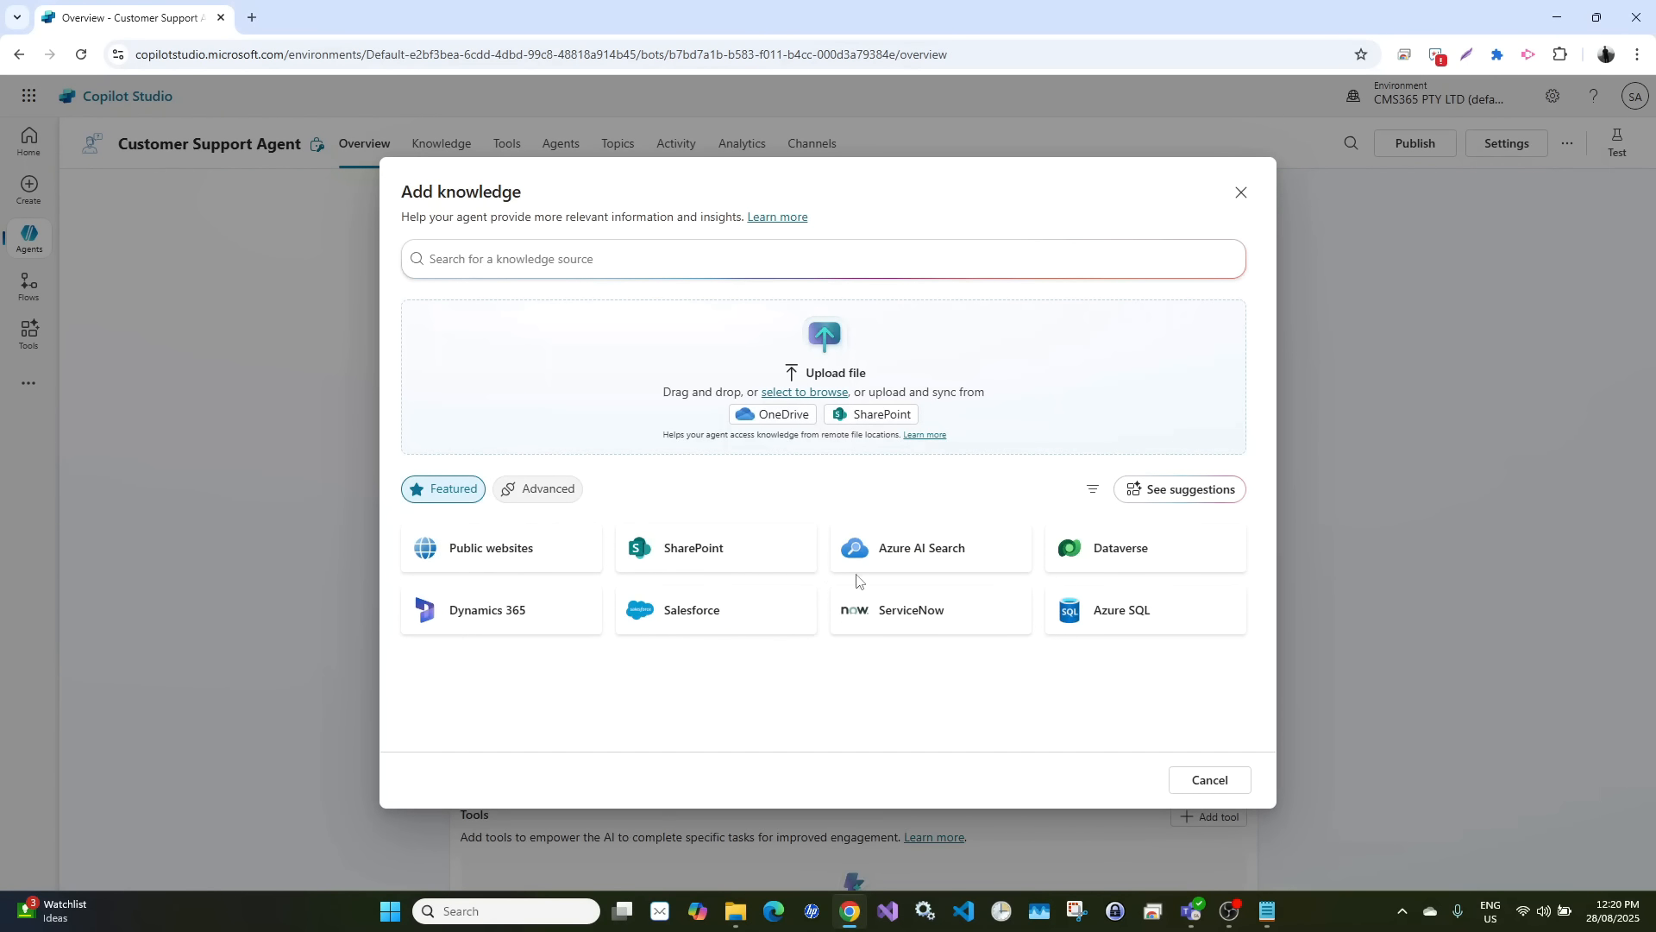
pyautogui.click(814, 392)
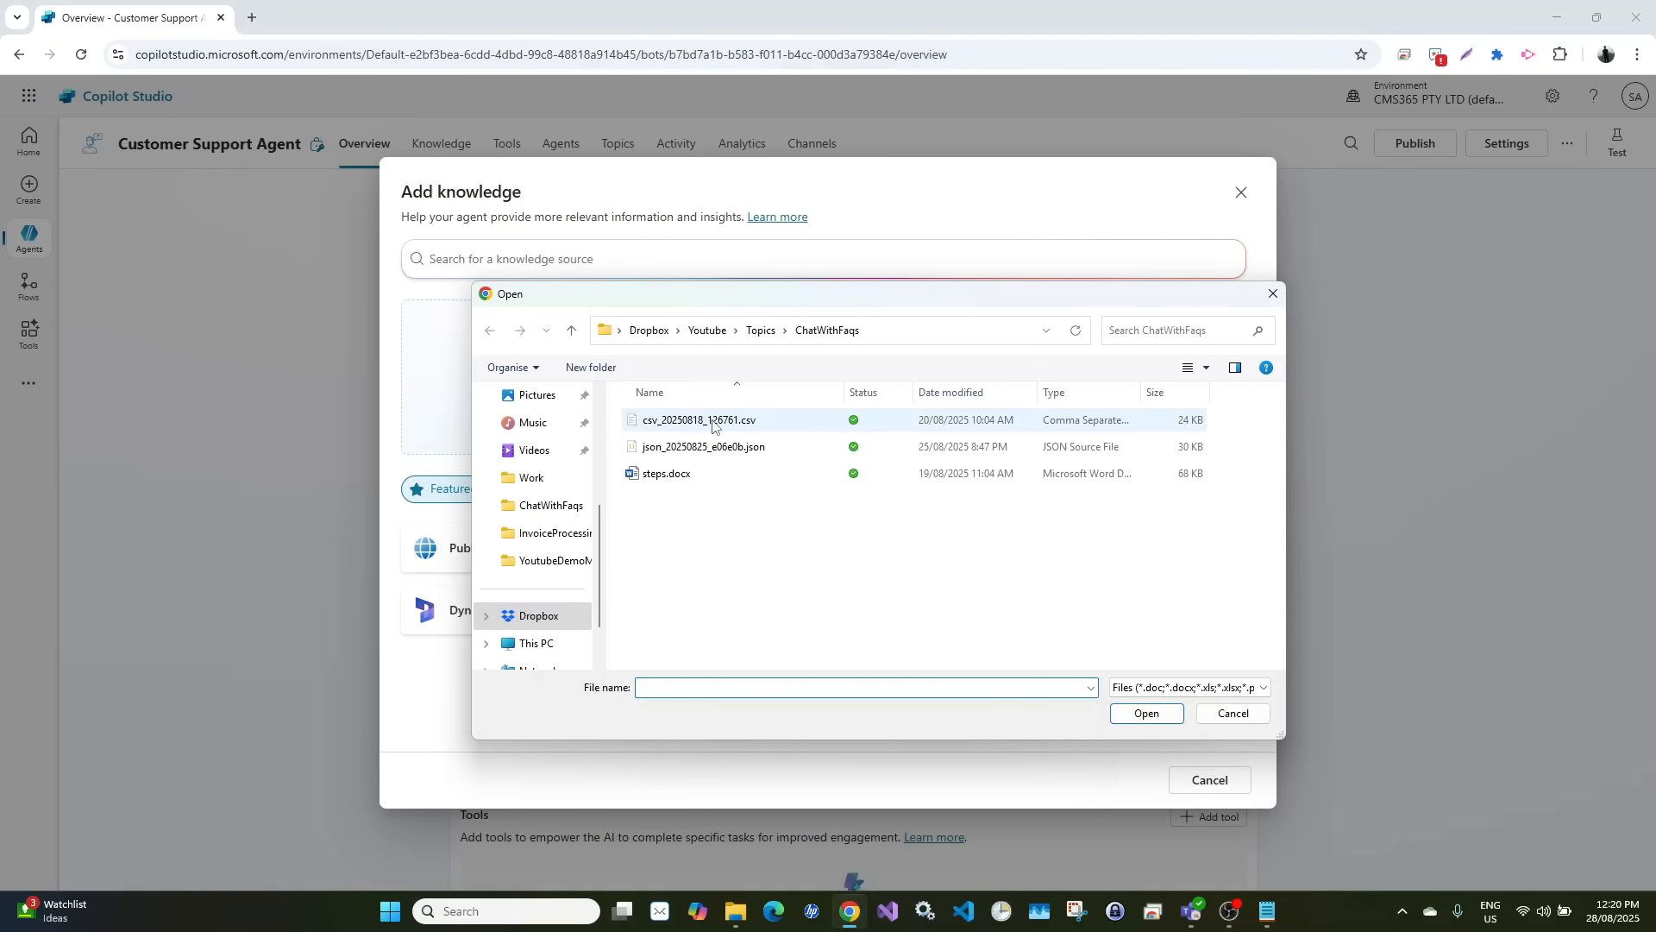
pyautogui.doubleClick(713, 421)
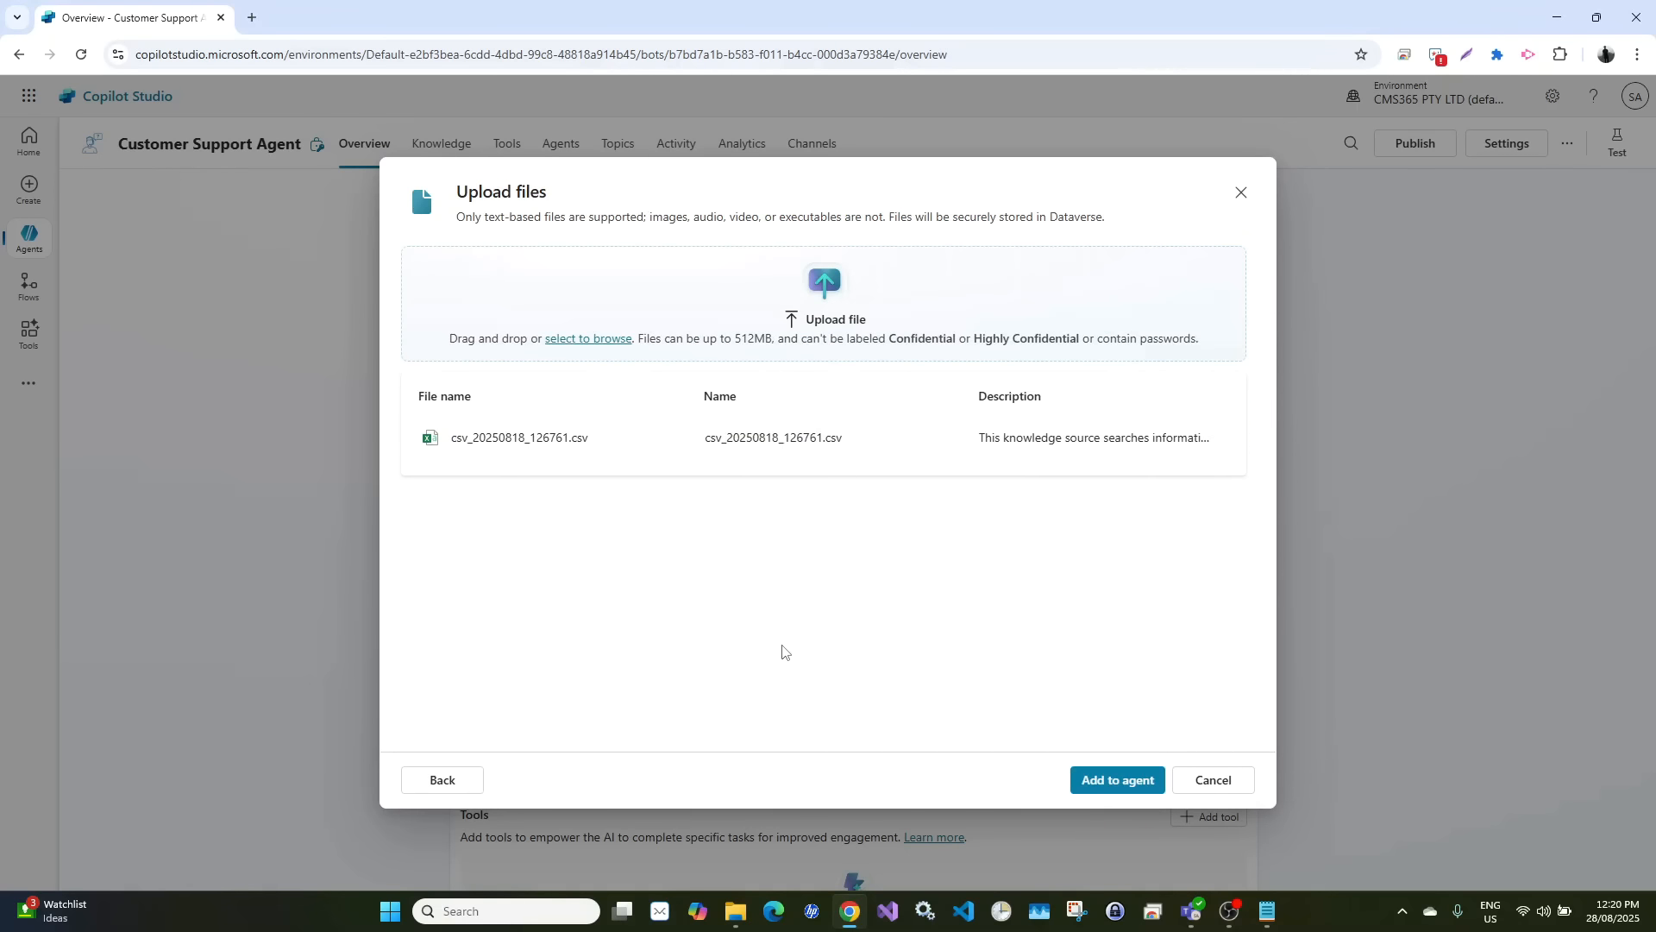
pyautogui.click(1115, 781)
# Switch to File Explorer, go to the ChatWithFaqs folder under Topics, and open csv_20250818_126761.csv in Excel
pyautogui.click(736, 911)
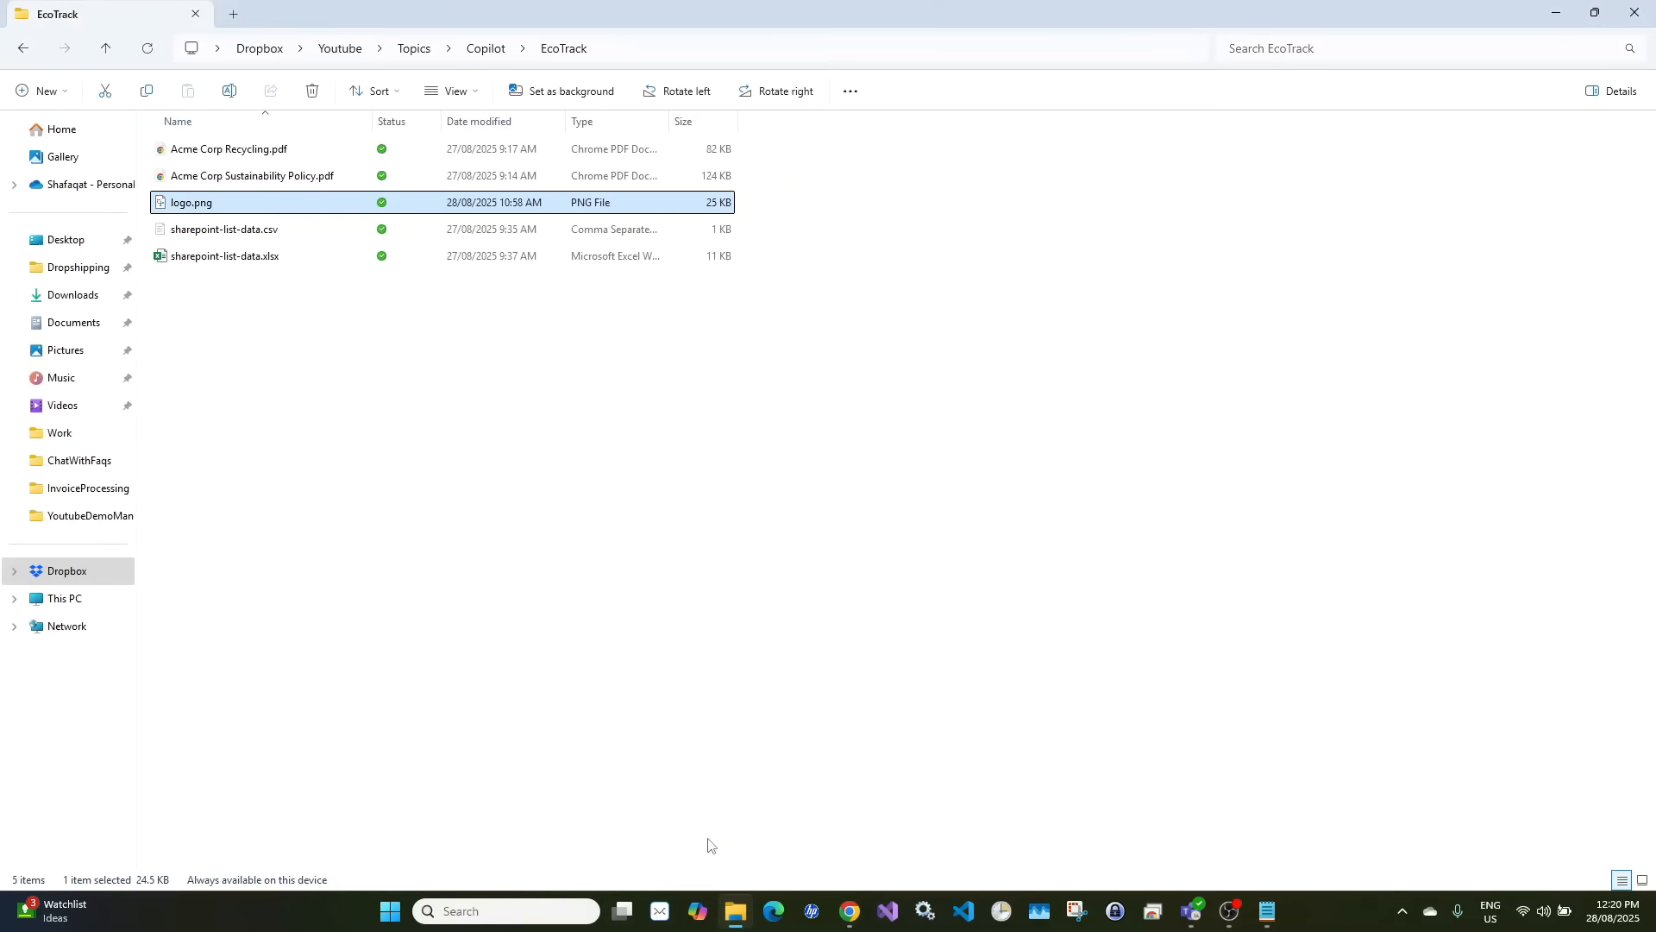
pyautogui.click(401, 52)
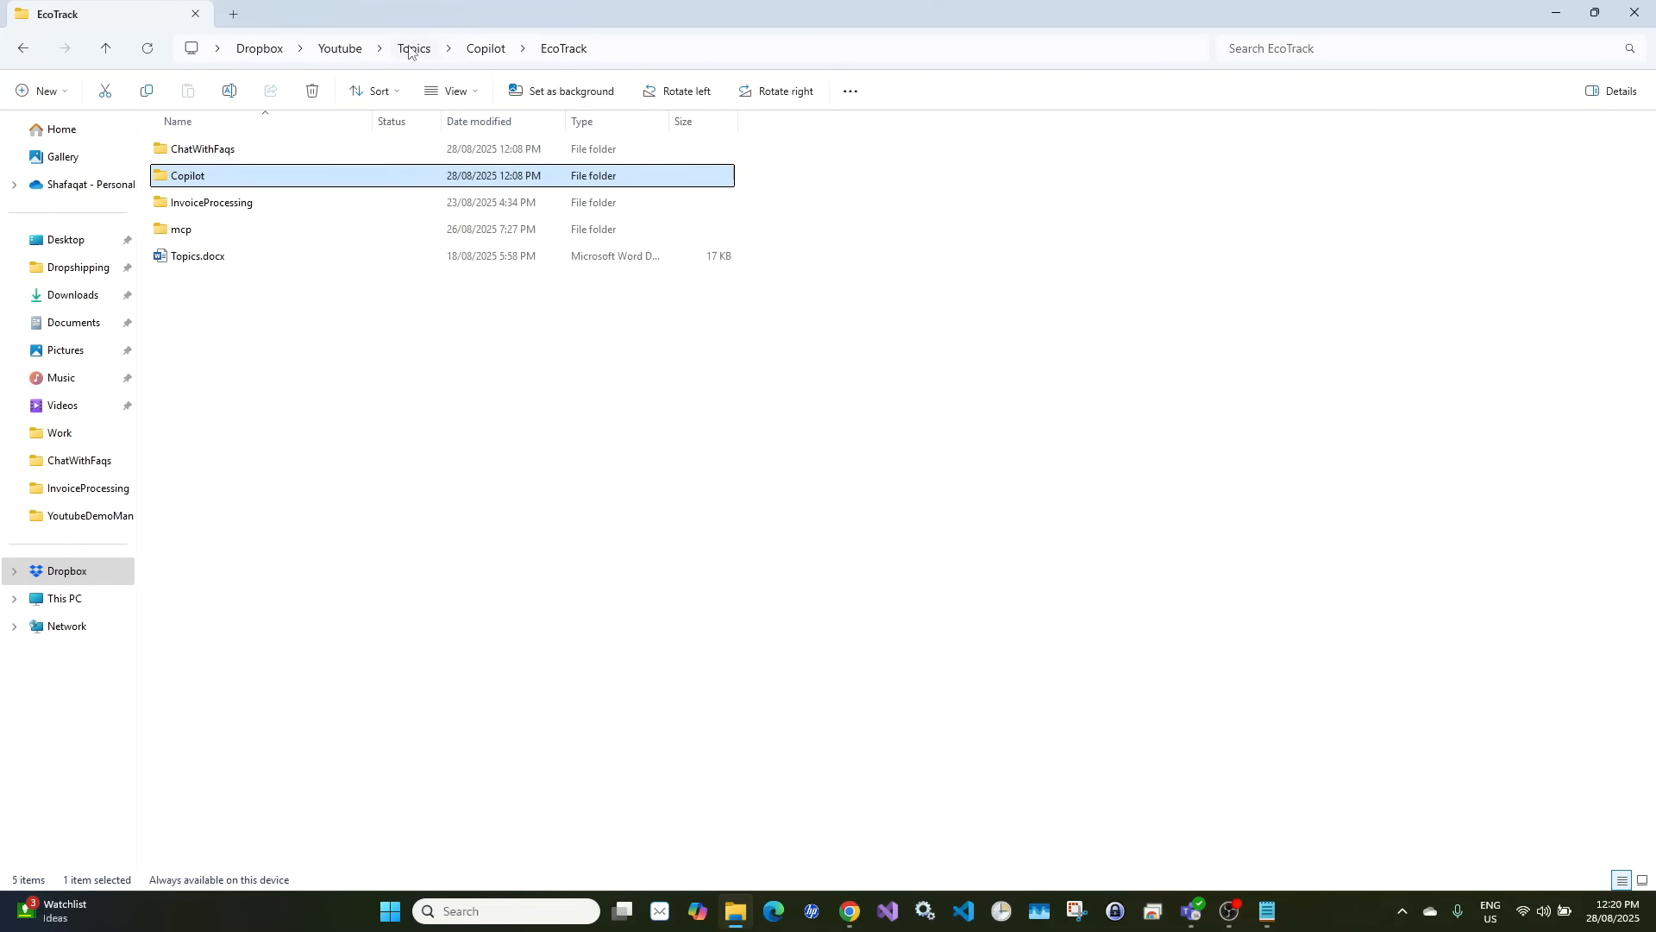
pyautogui.click(246, 151)
pyautogui.doubleClick(246, 150)
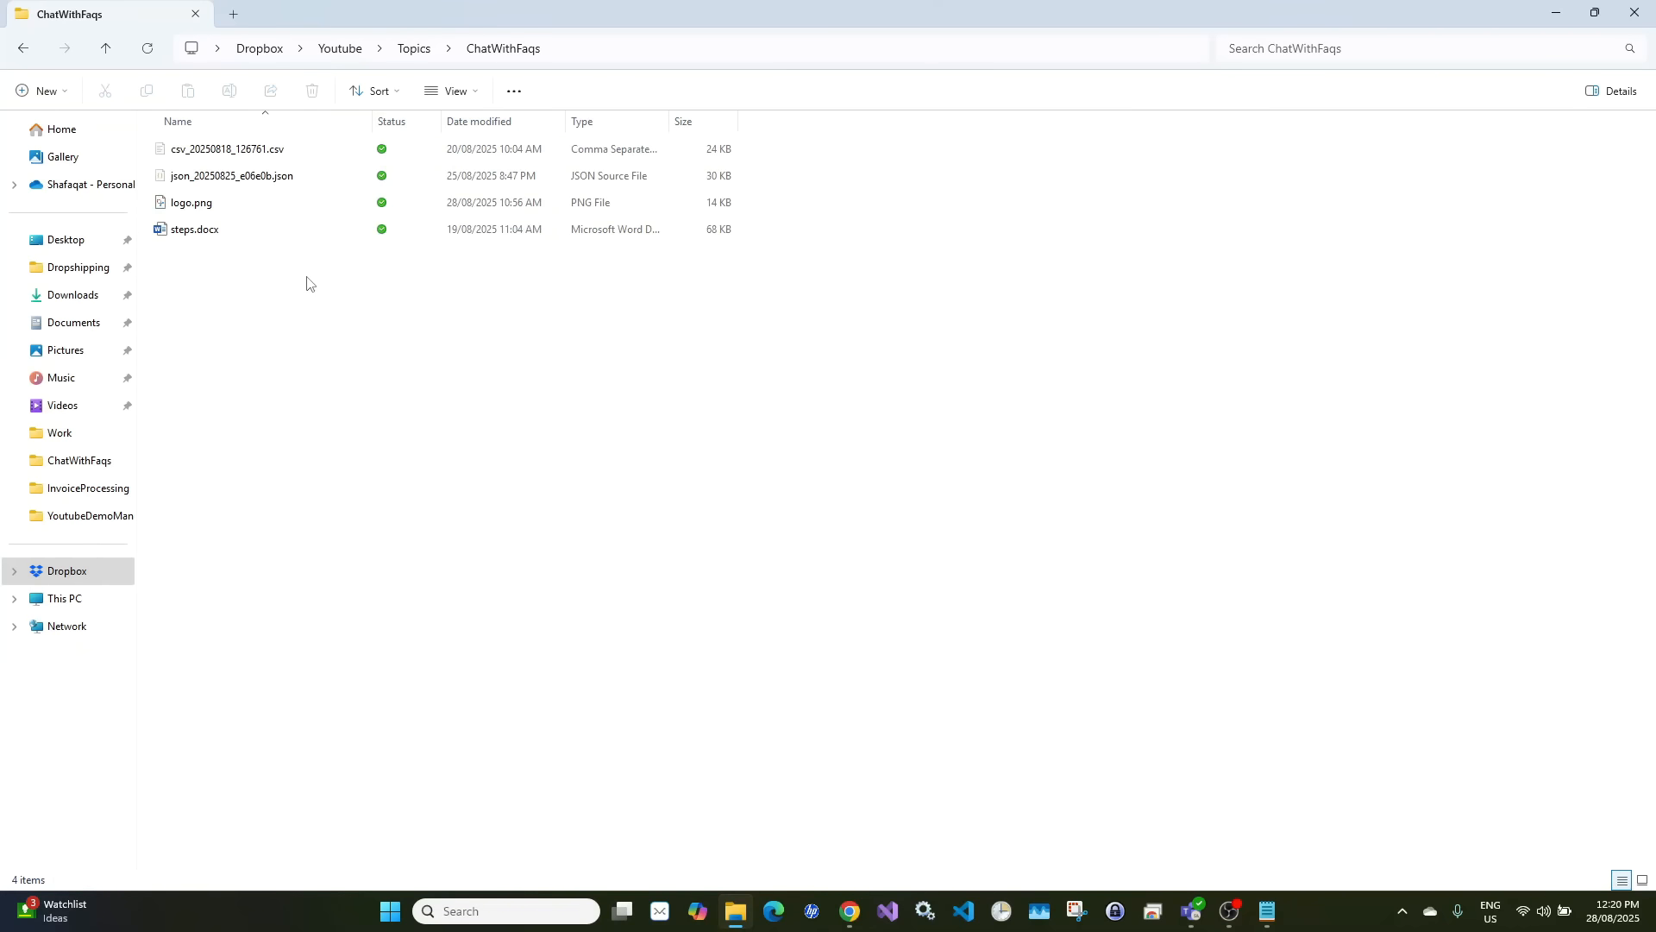
pyautogui.click(268, 153)
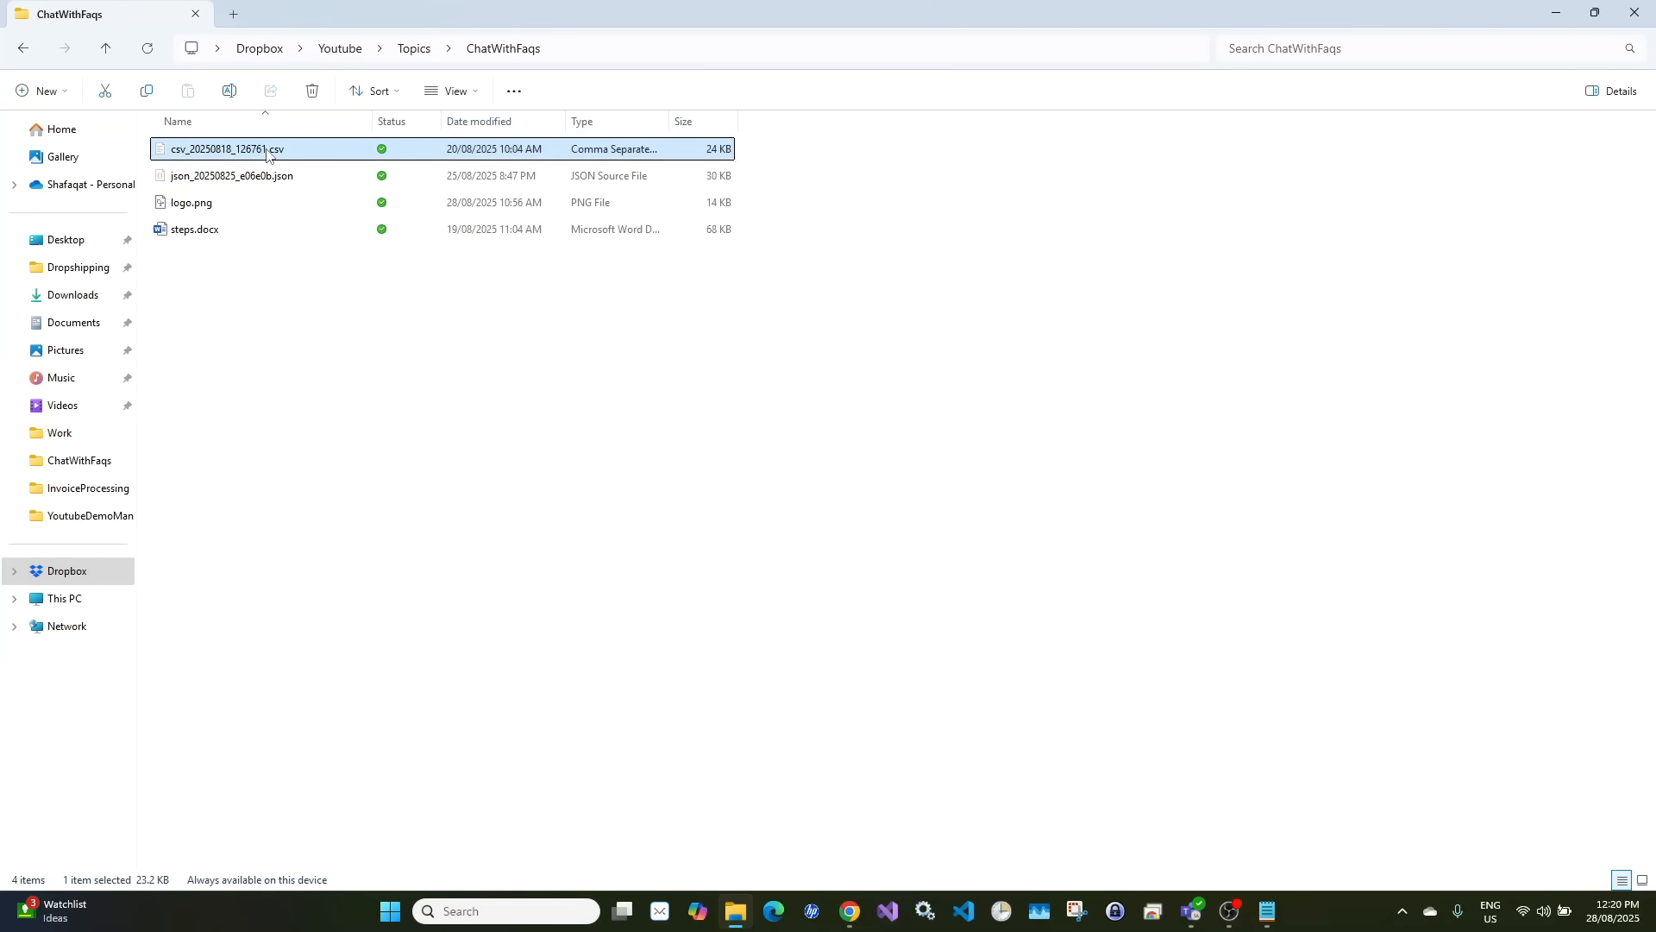
pyautogui.rightClick(268, 153)
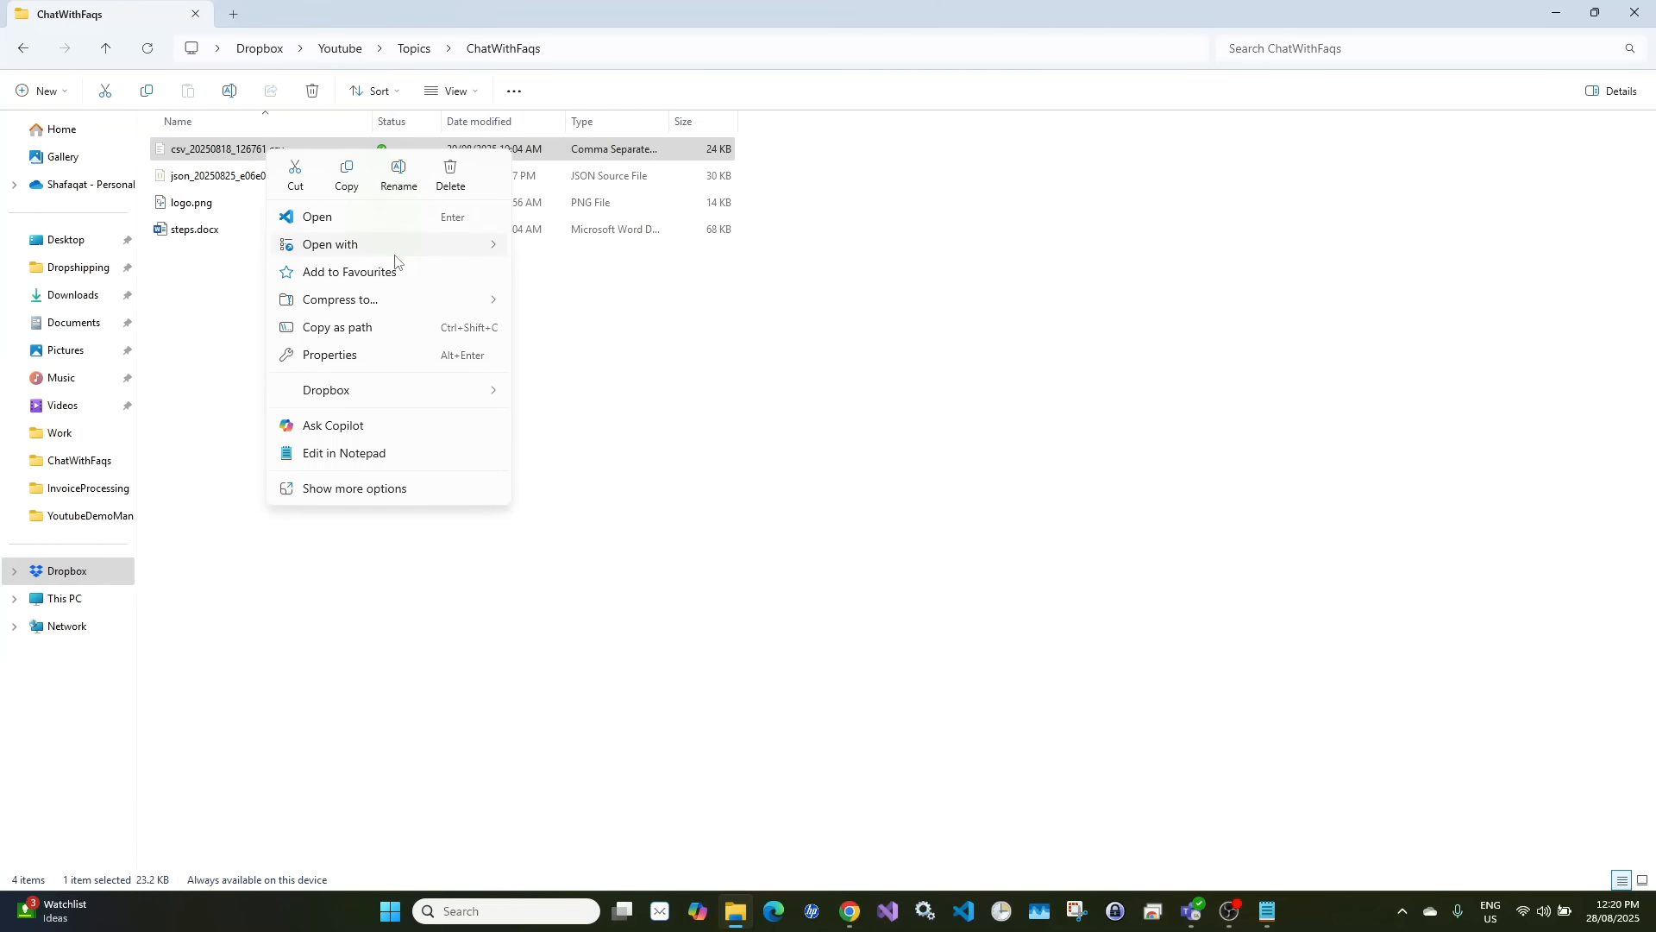
pyautogui.moveTo(405, 248)
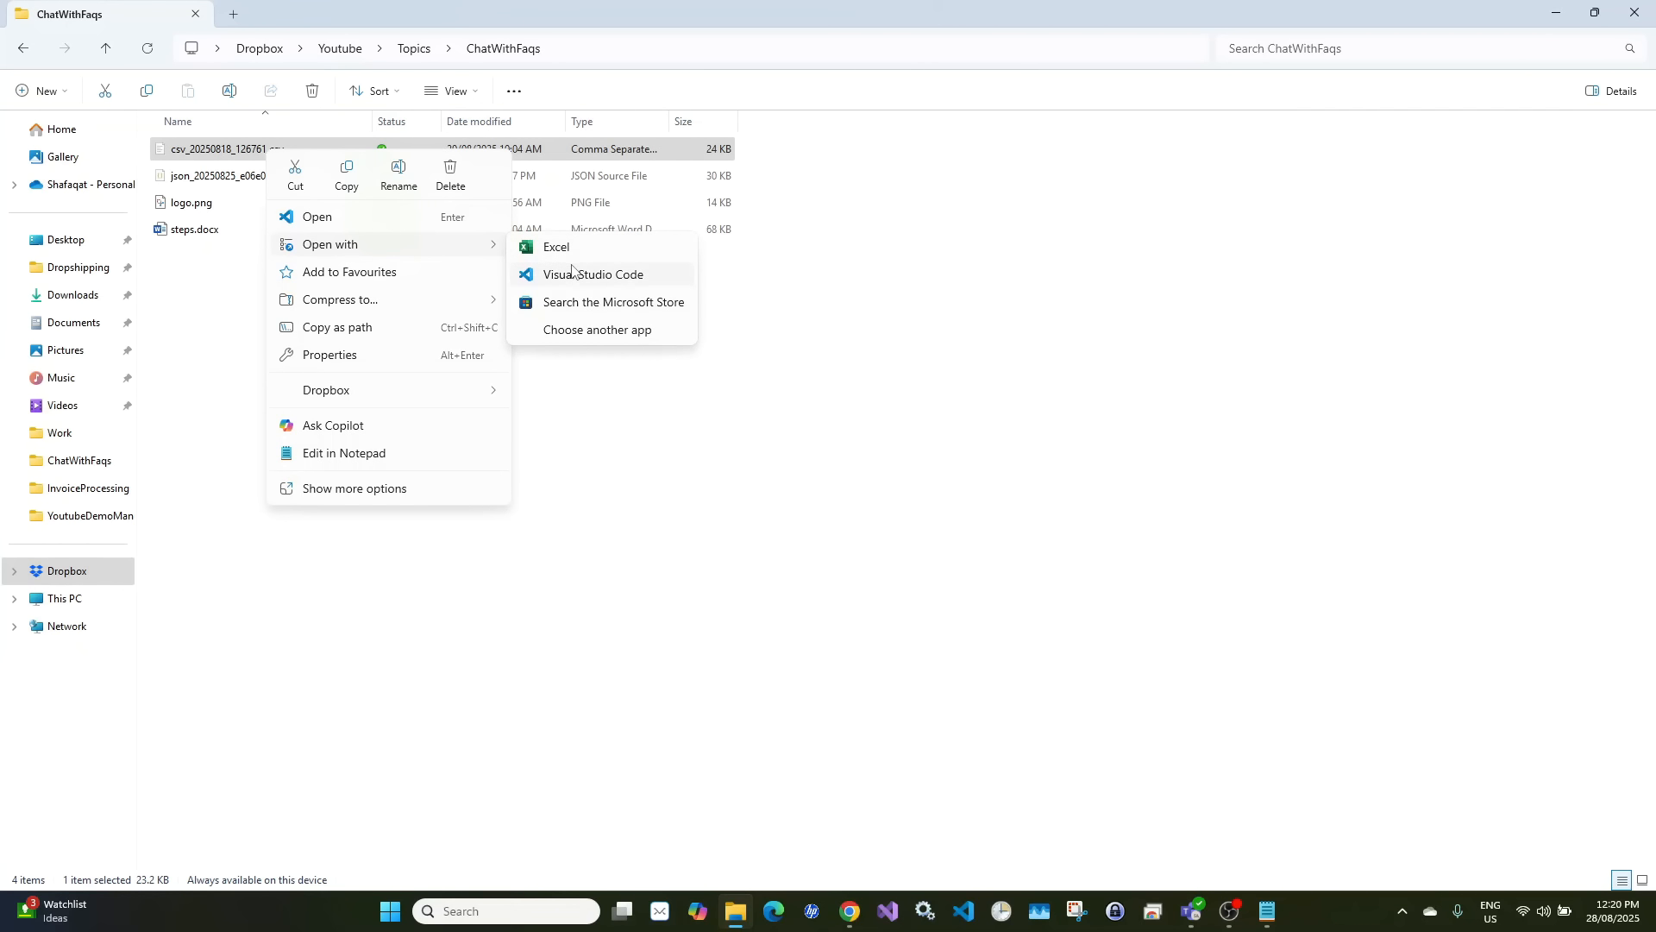
pyautogui.click(575, 274)
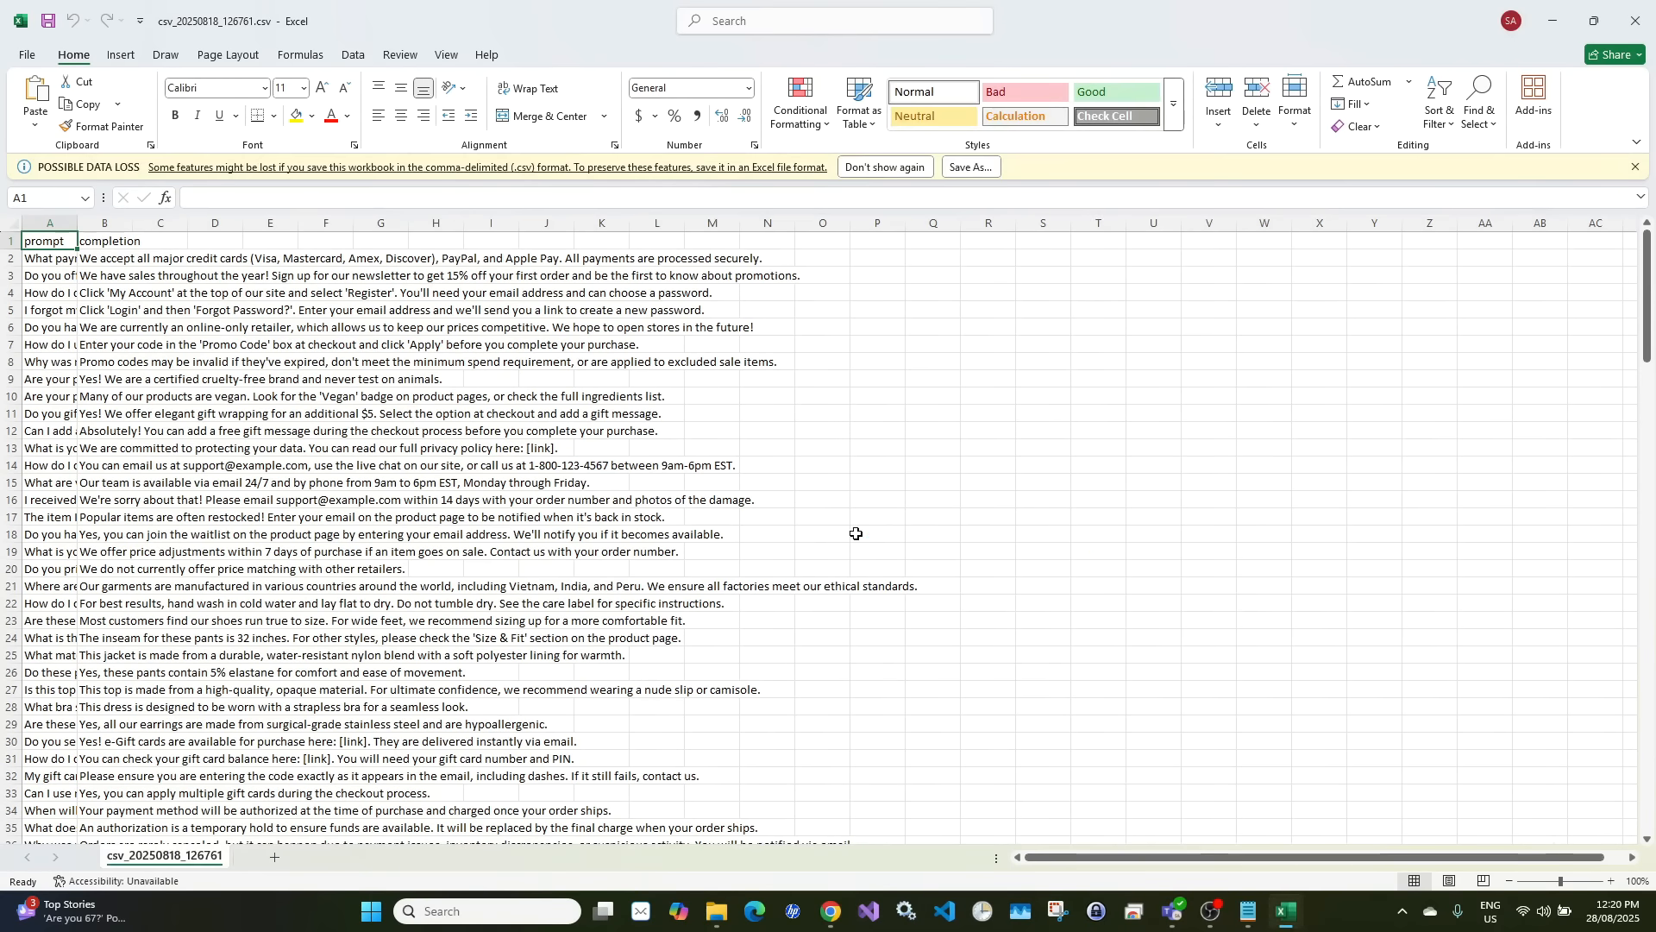
# Widen the prompt column to fit, look through the prompts and completions, and close the workbook without saving
pyautogui.doubleClick(78, 224)
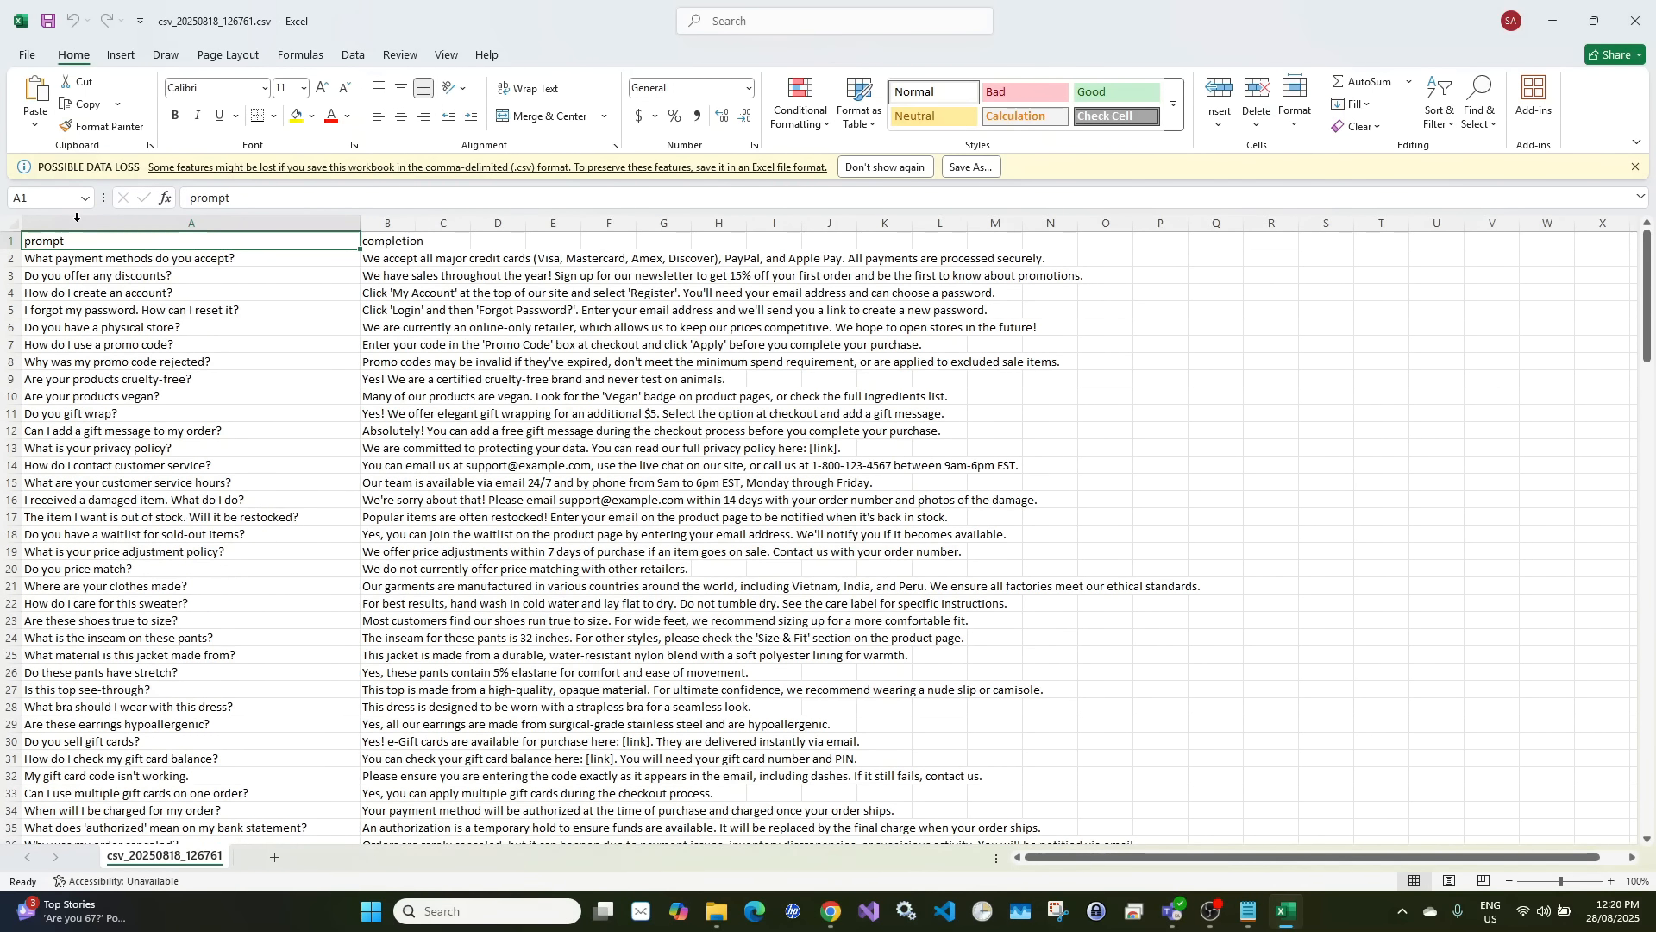
pyautogui.click(180, 262)
pyautogui.click(436, 271)
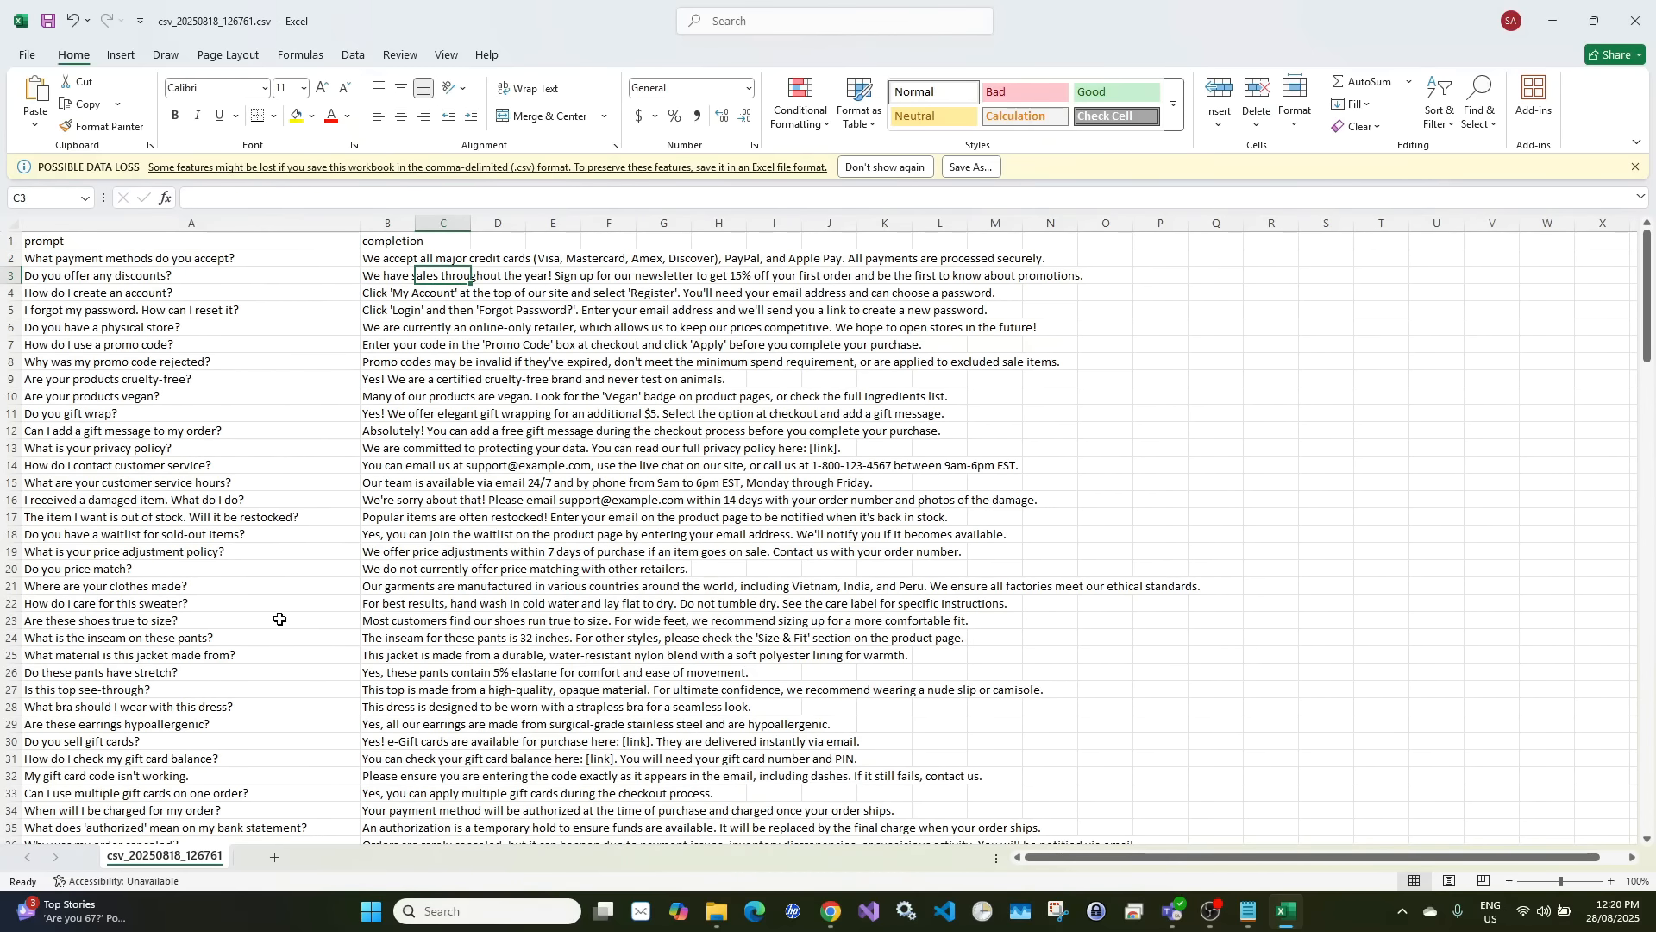
pyautogui.scroll(-20, 279, 619)
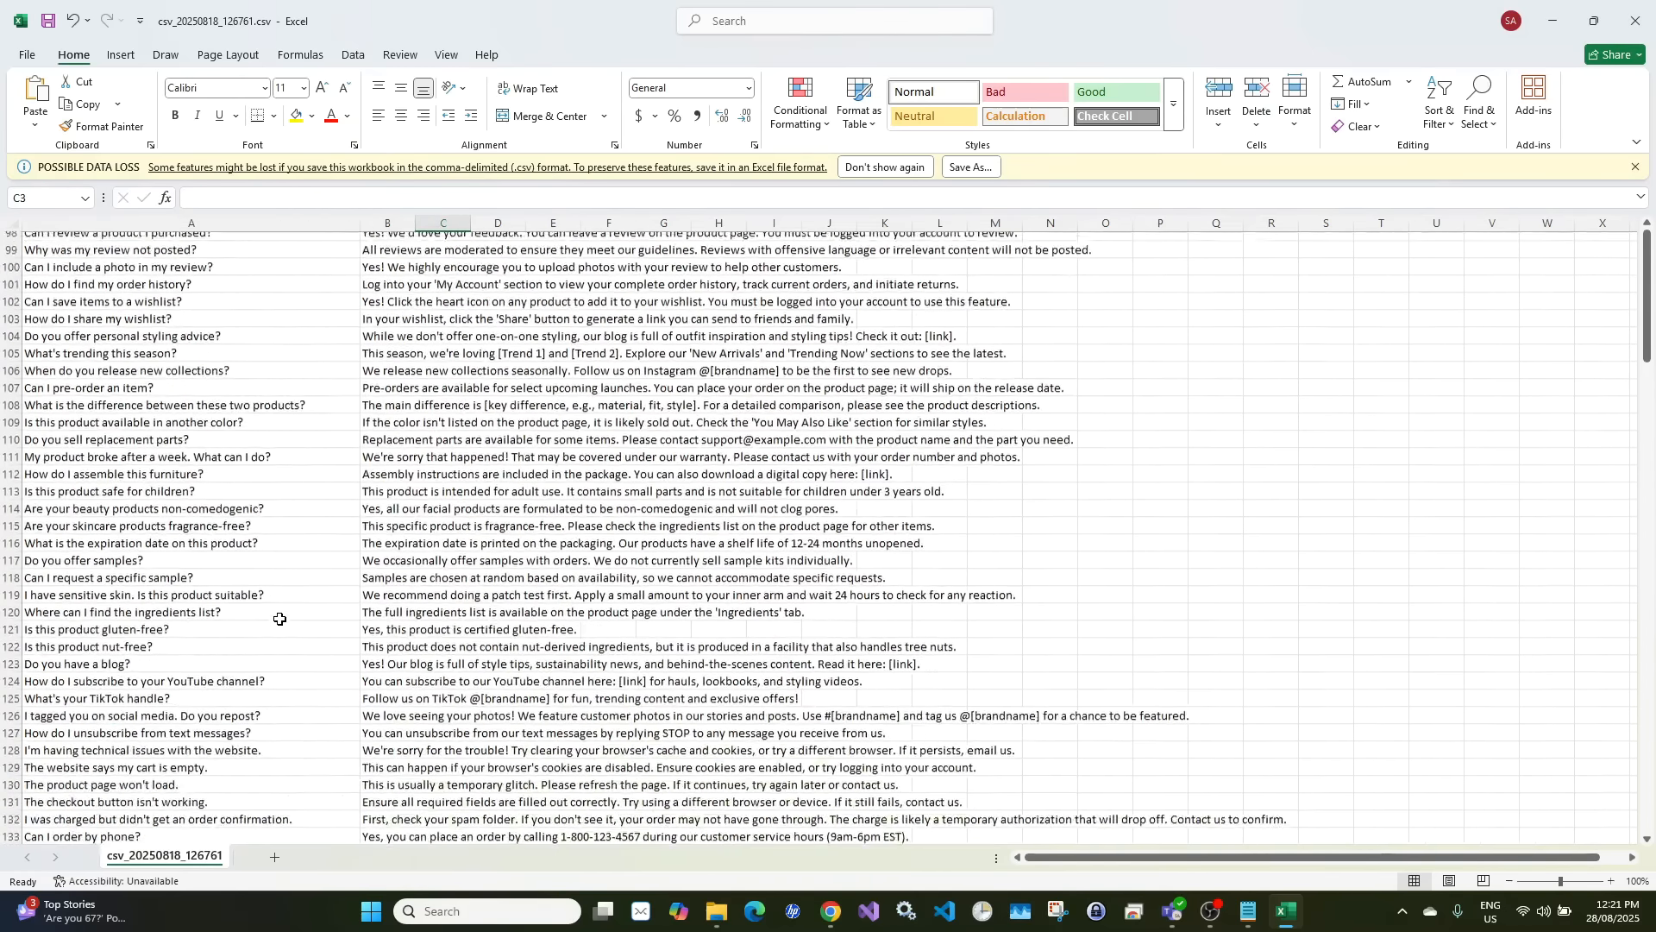
pyautogui.scroll(-8, 279, 619)
pyautogui.scroll(20, 279, 618)
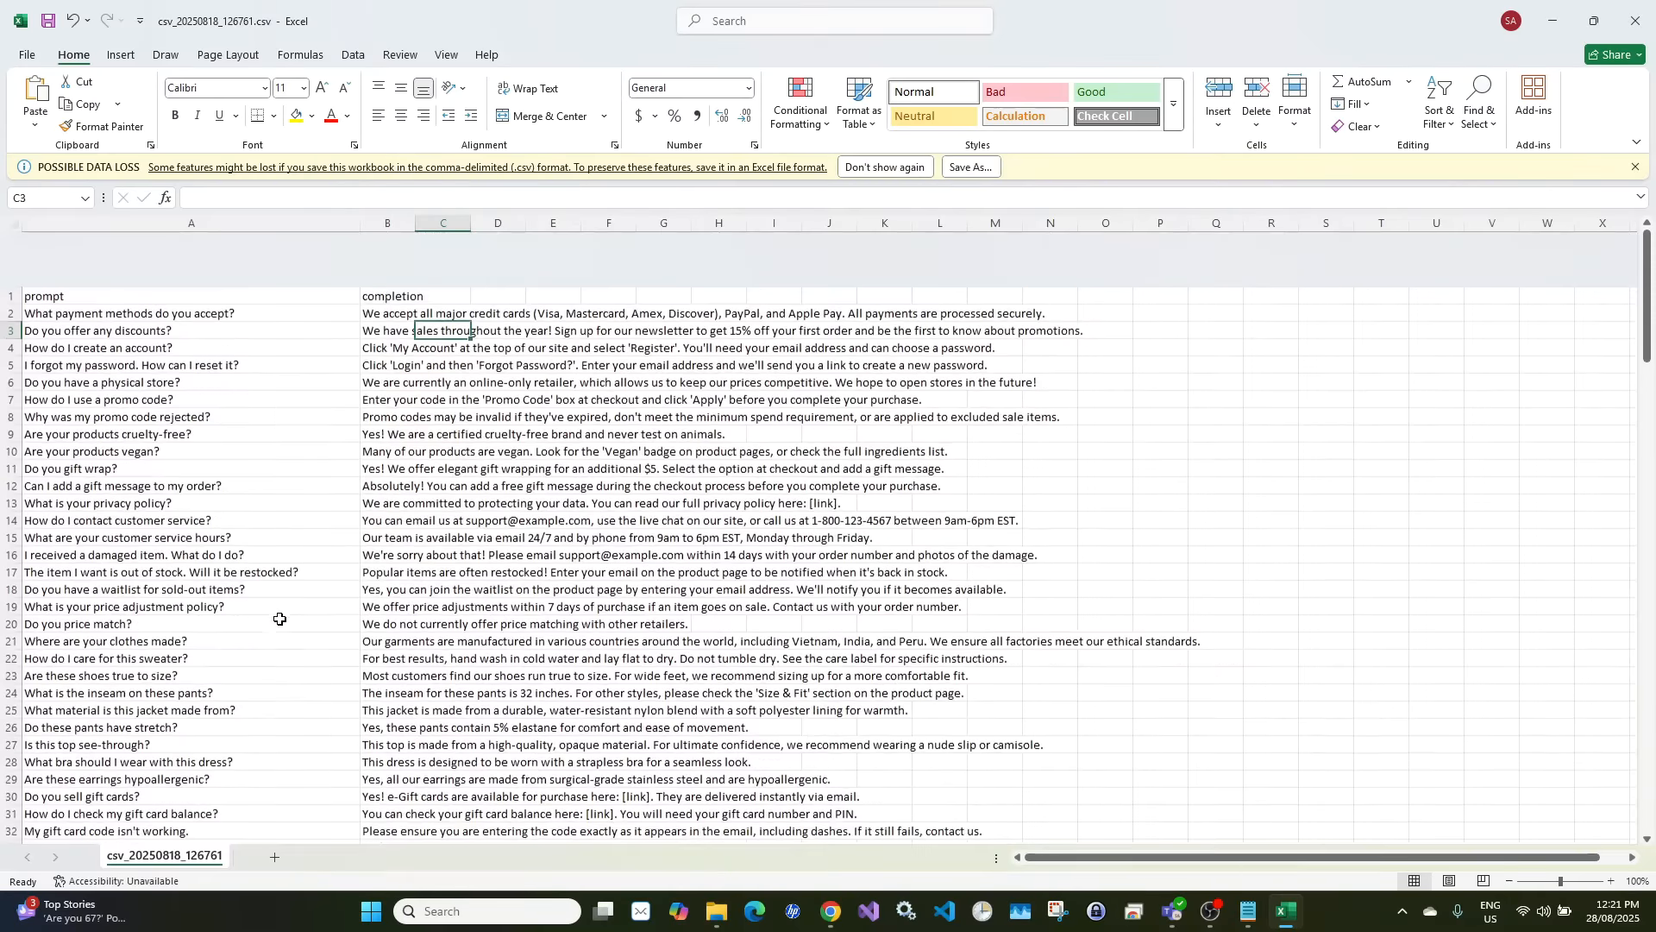
pyautogui.click(488, 549)
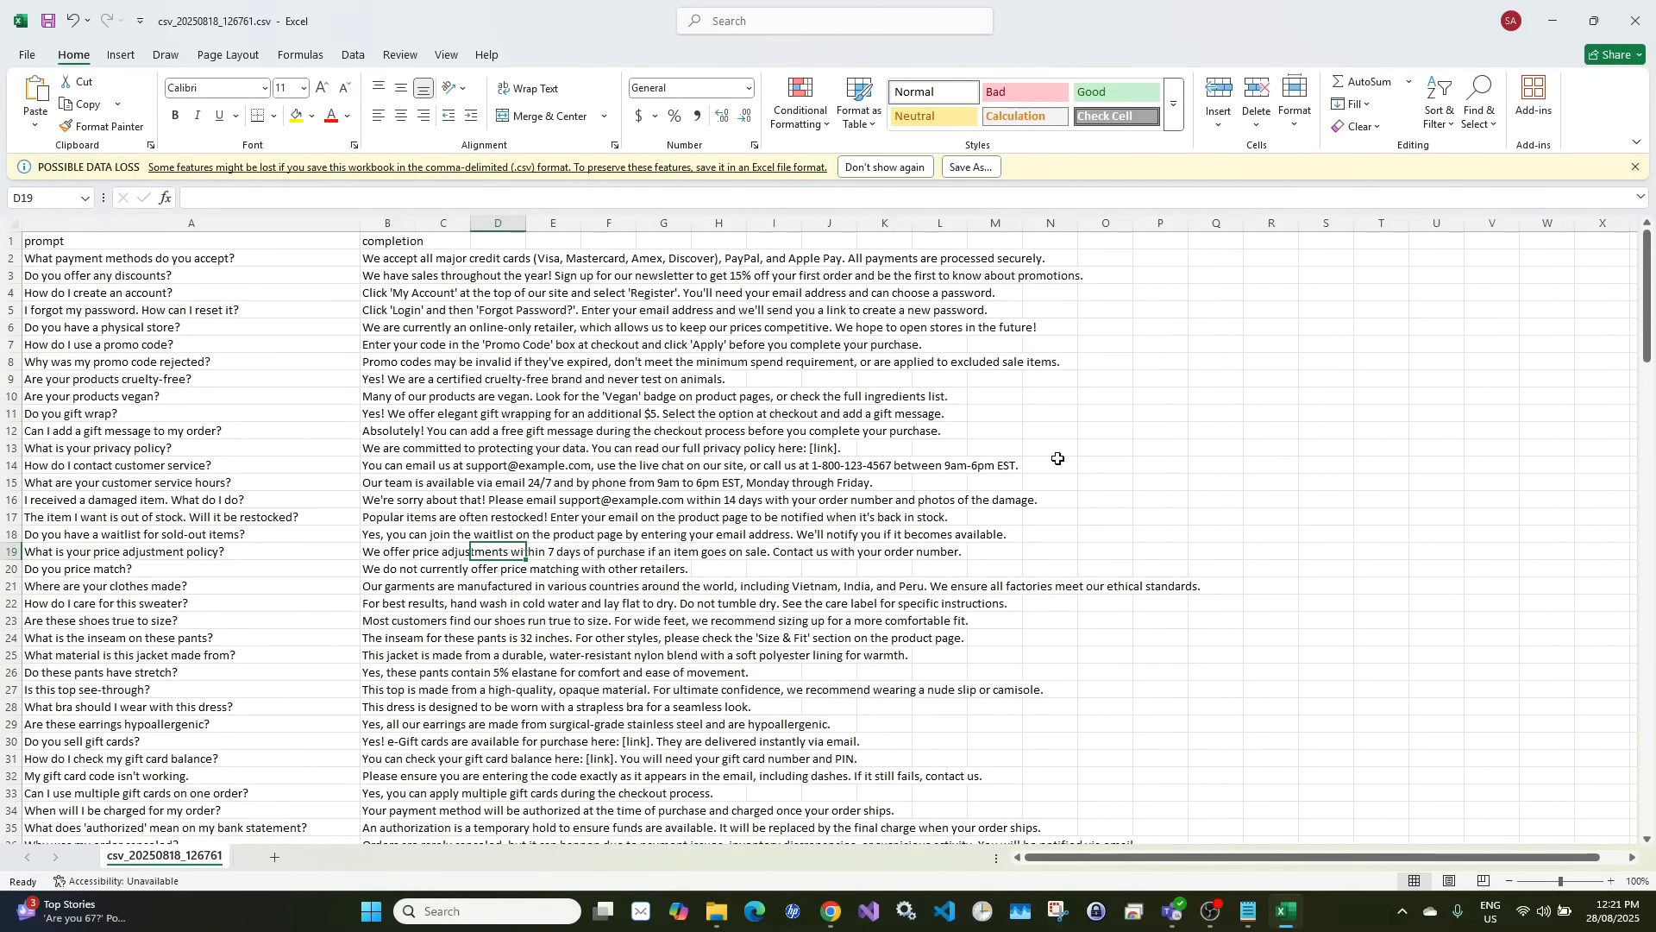
pyautogui.click(1633, 28)
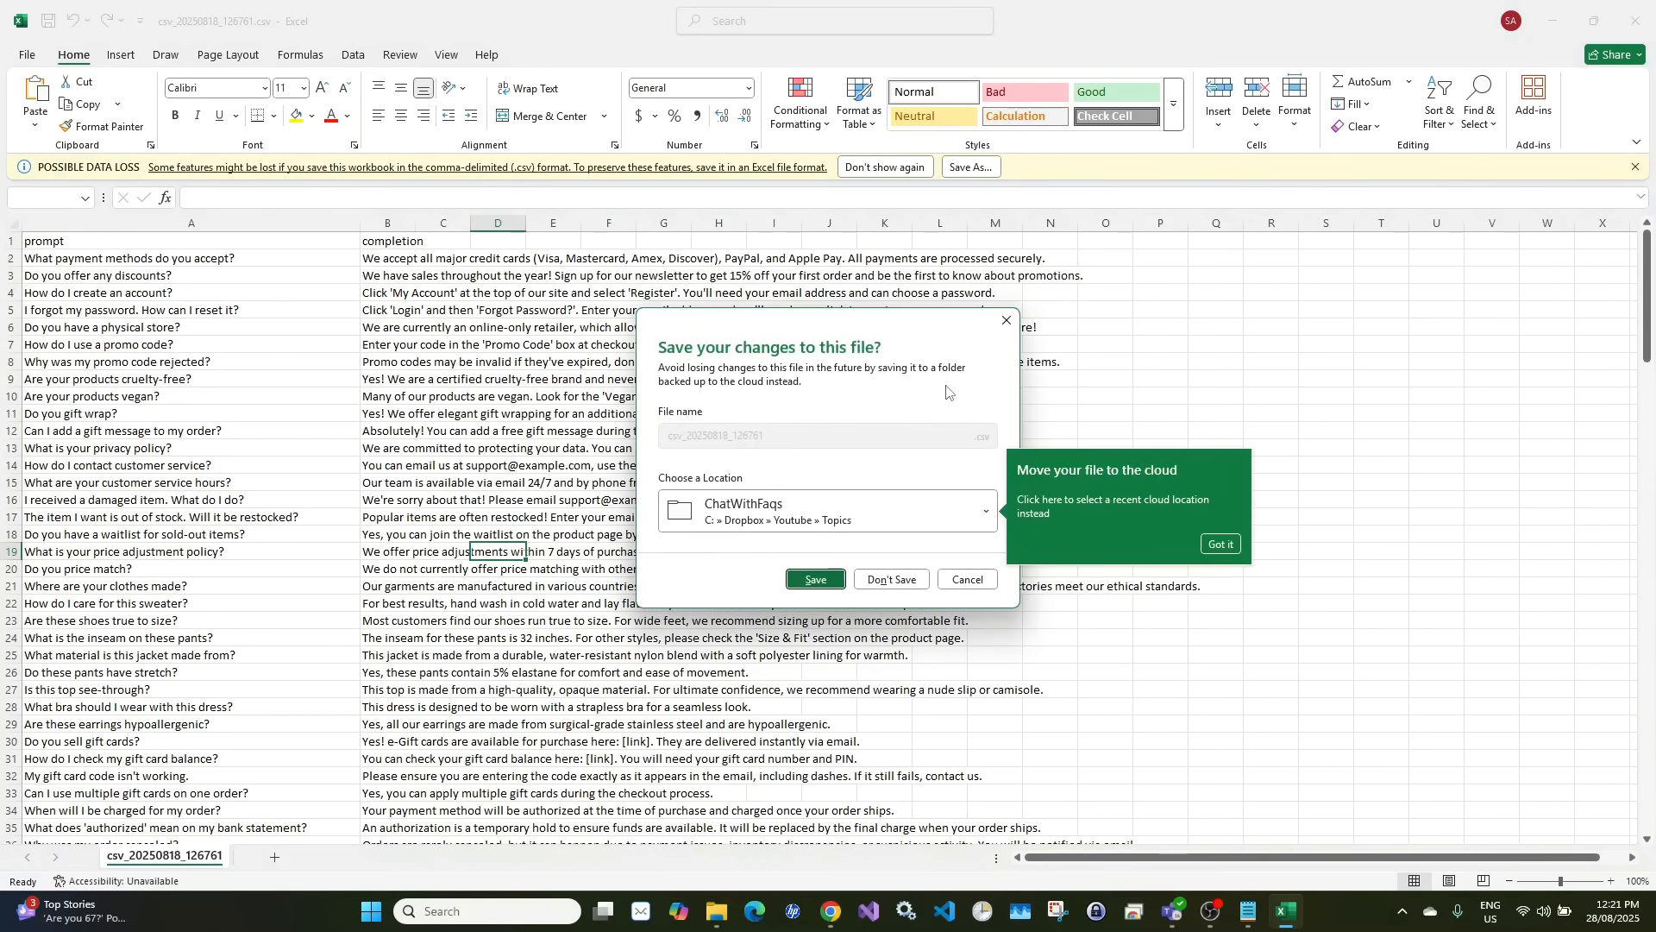
pyautogui.click(898, 580)
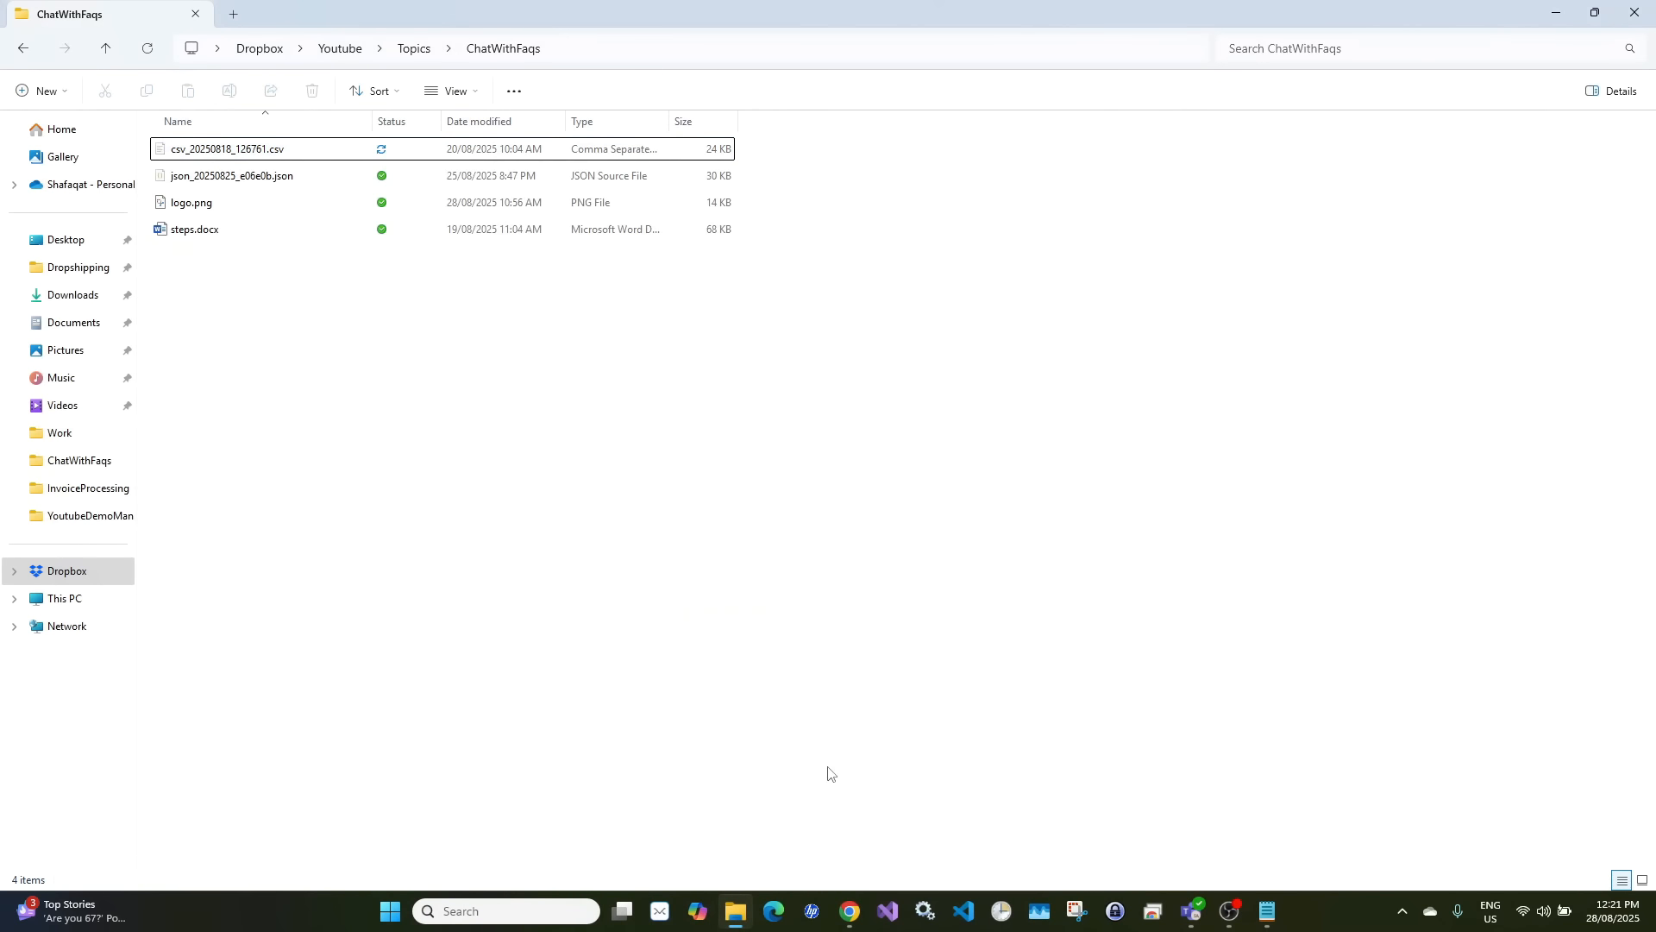
# Switch back to Copilot Studio in the browser and start a new agent from the agents list
pyautogui.click(850, 911)
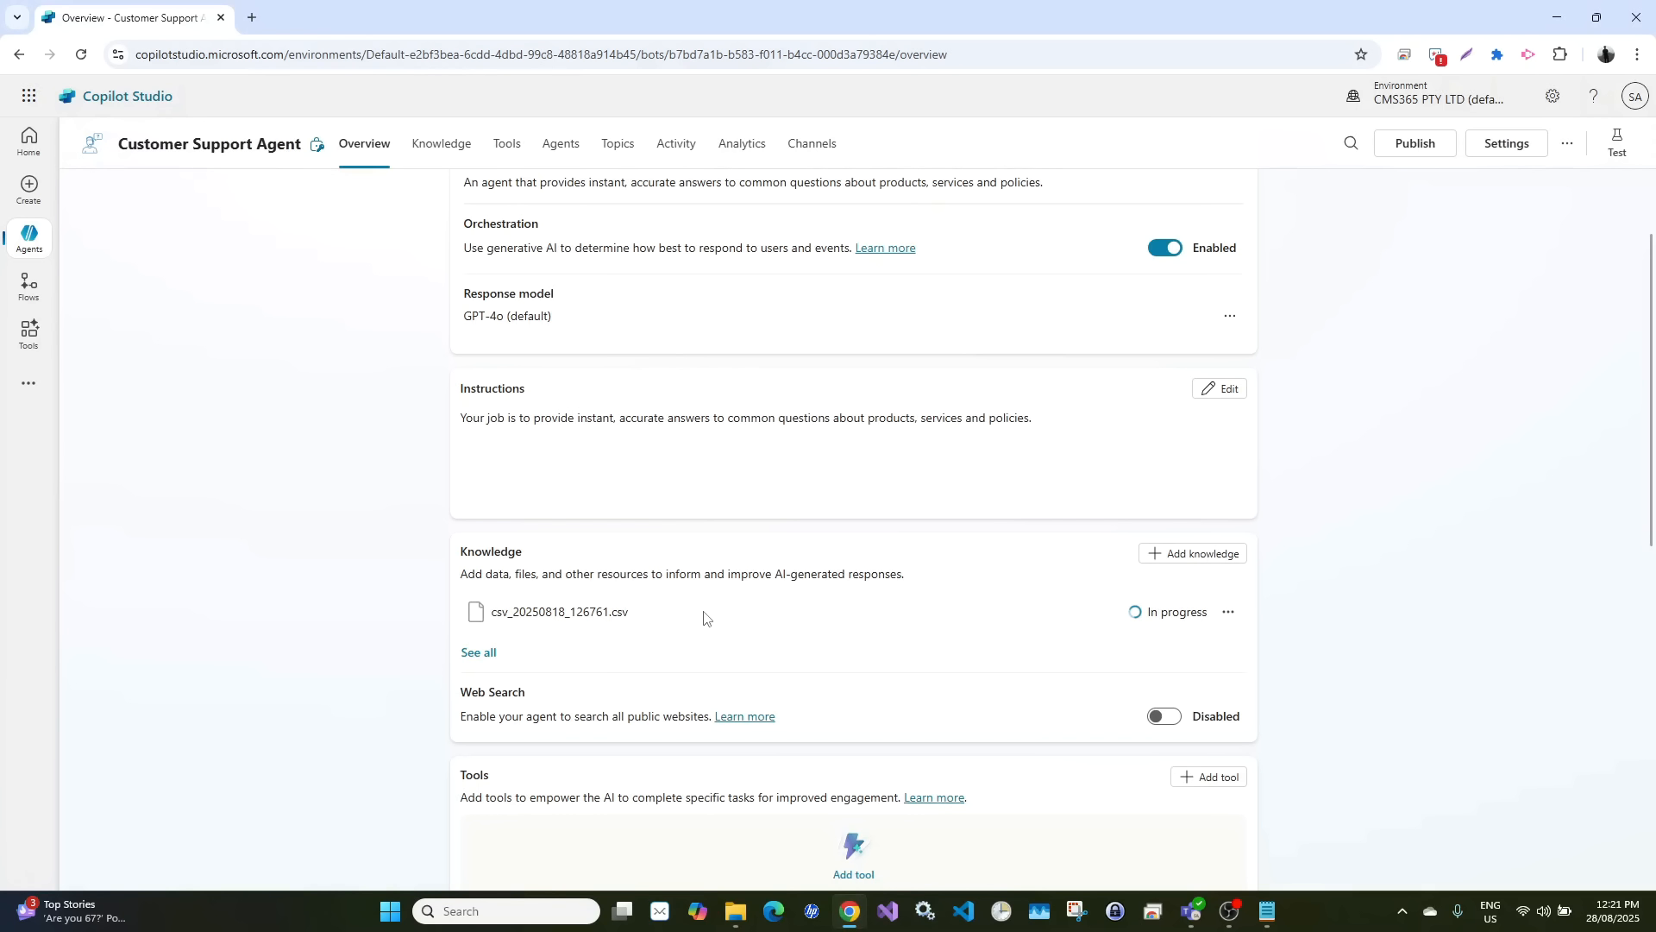
pyautogui.scroll(-1, 704, 617)
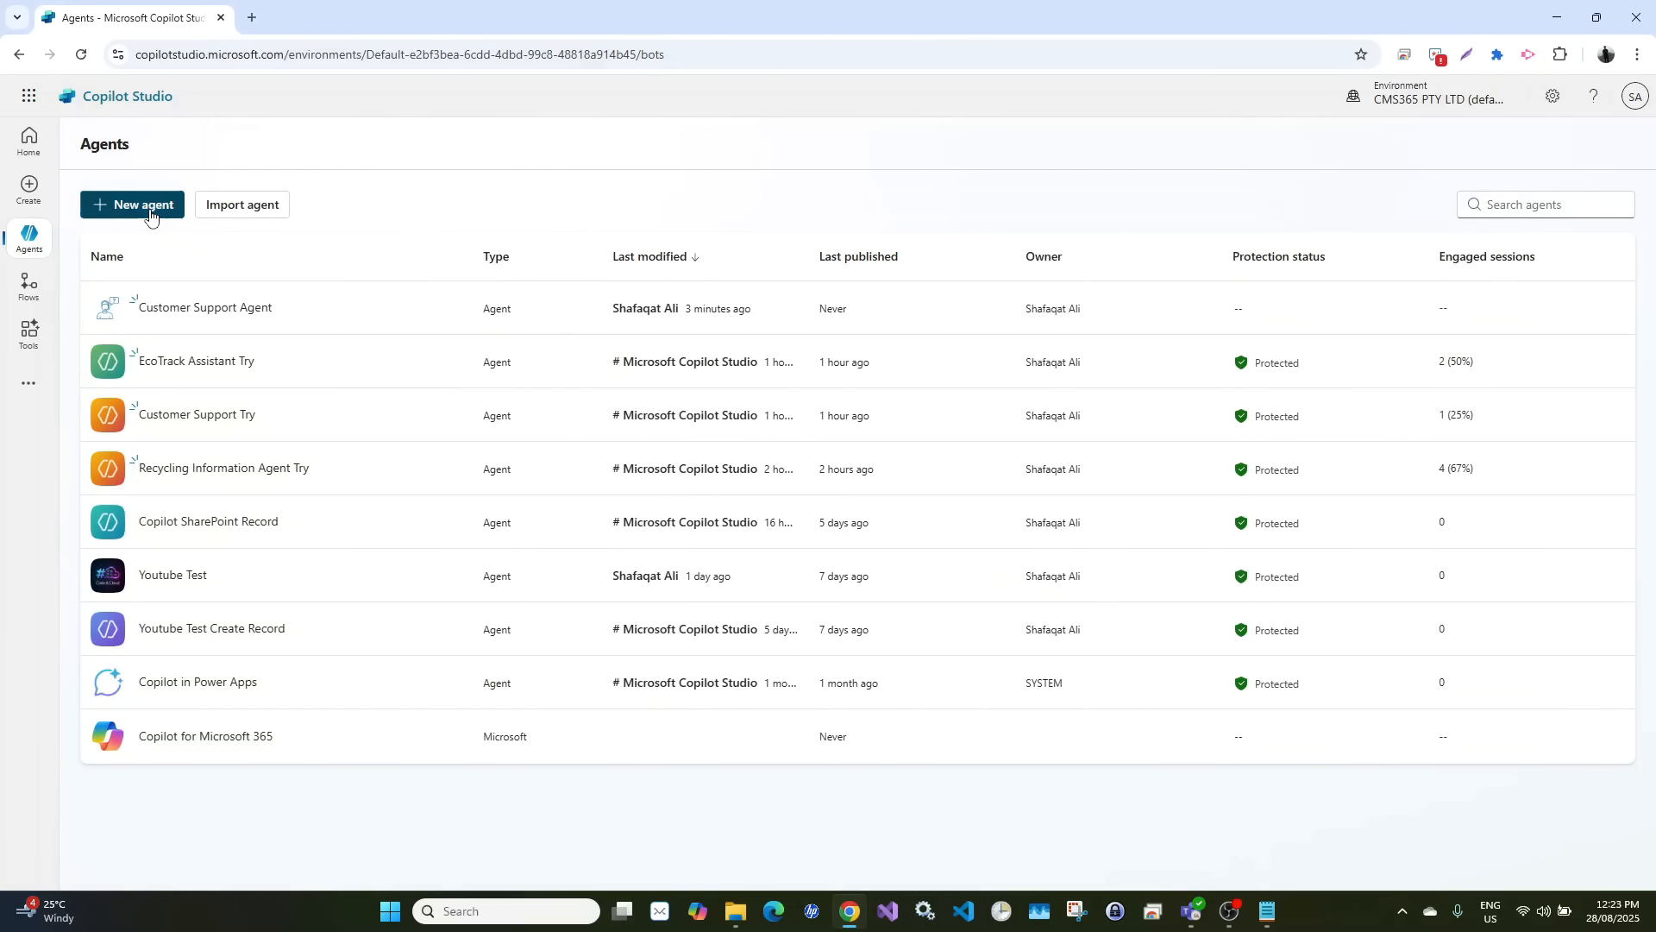
pyautogui.click(149, 213)
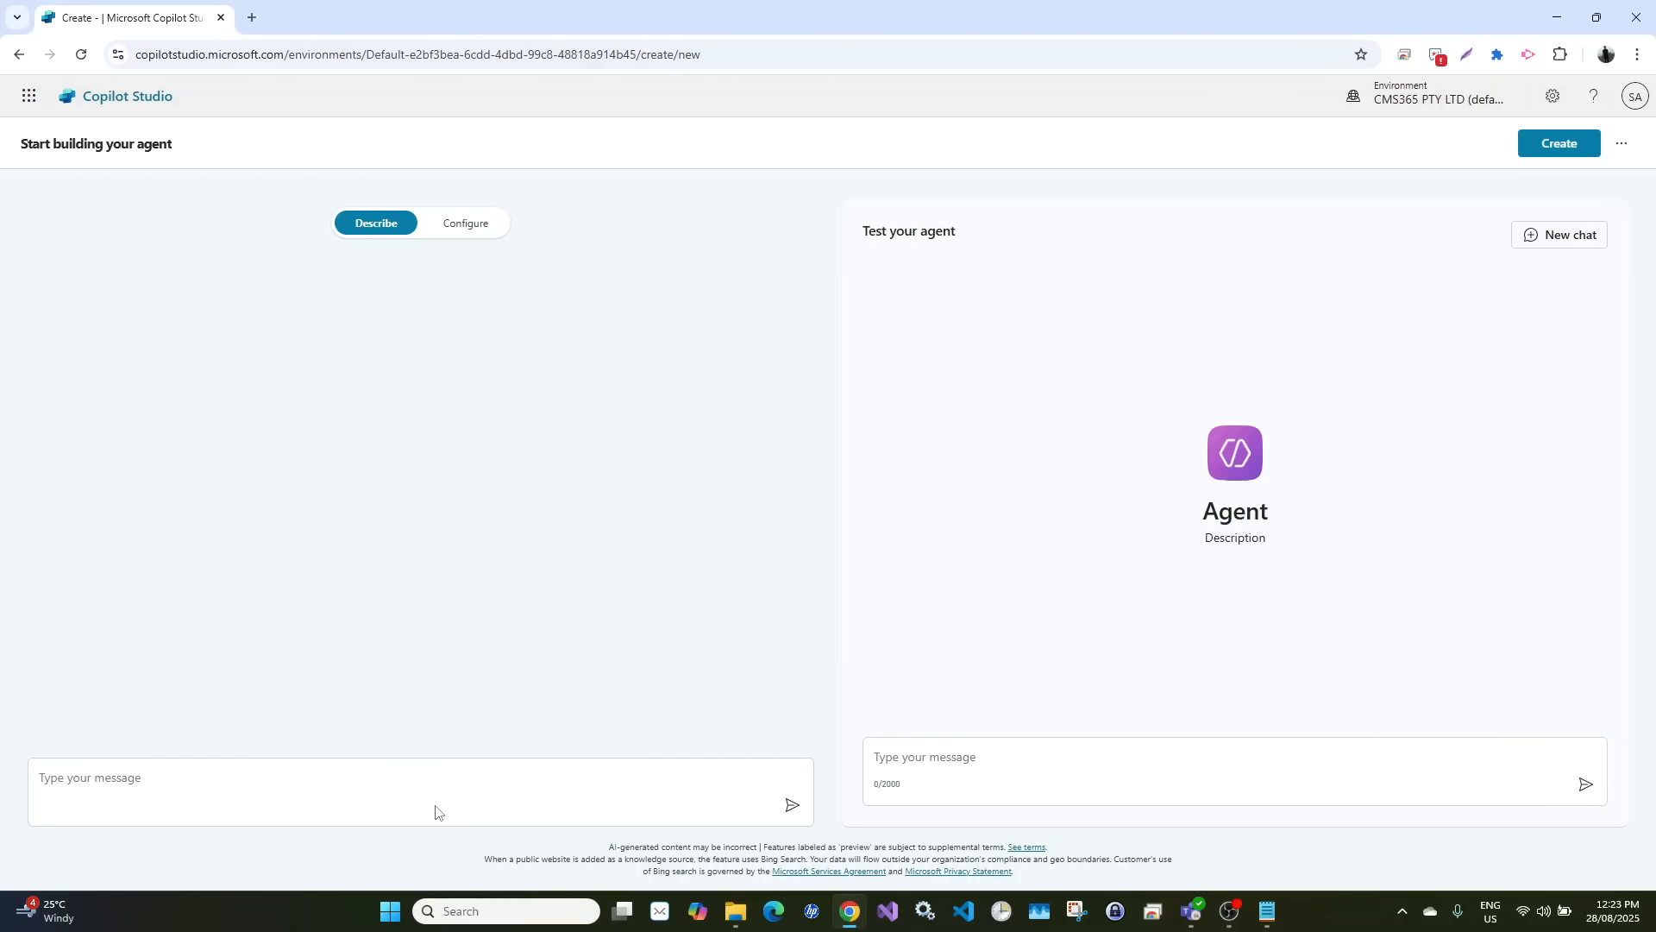
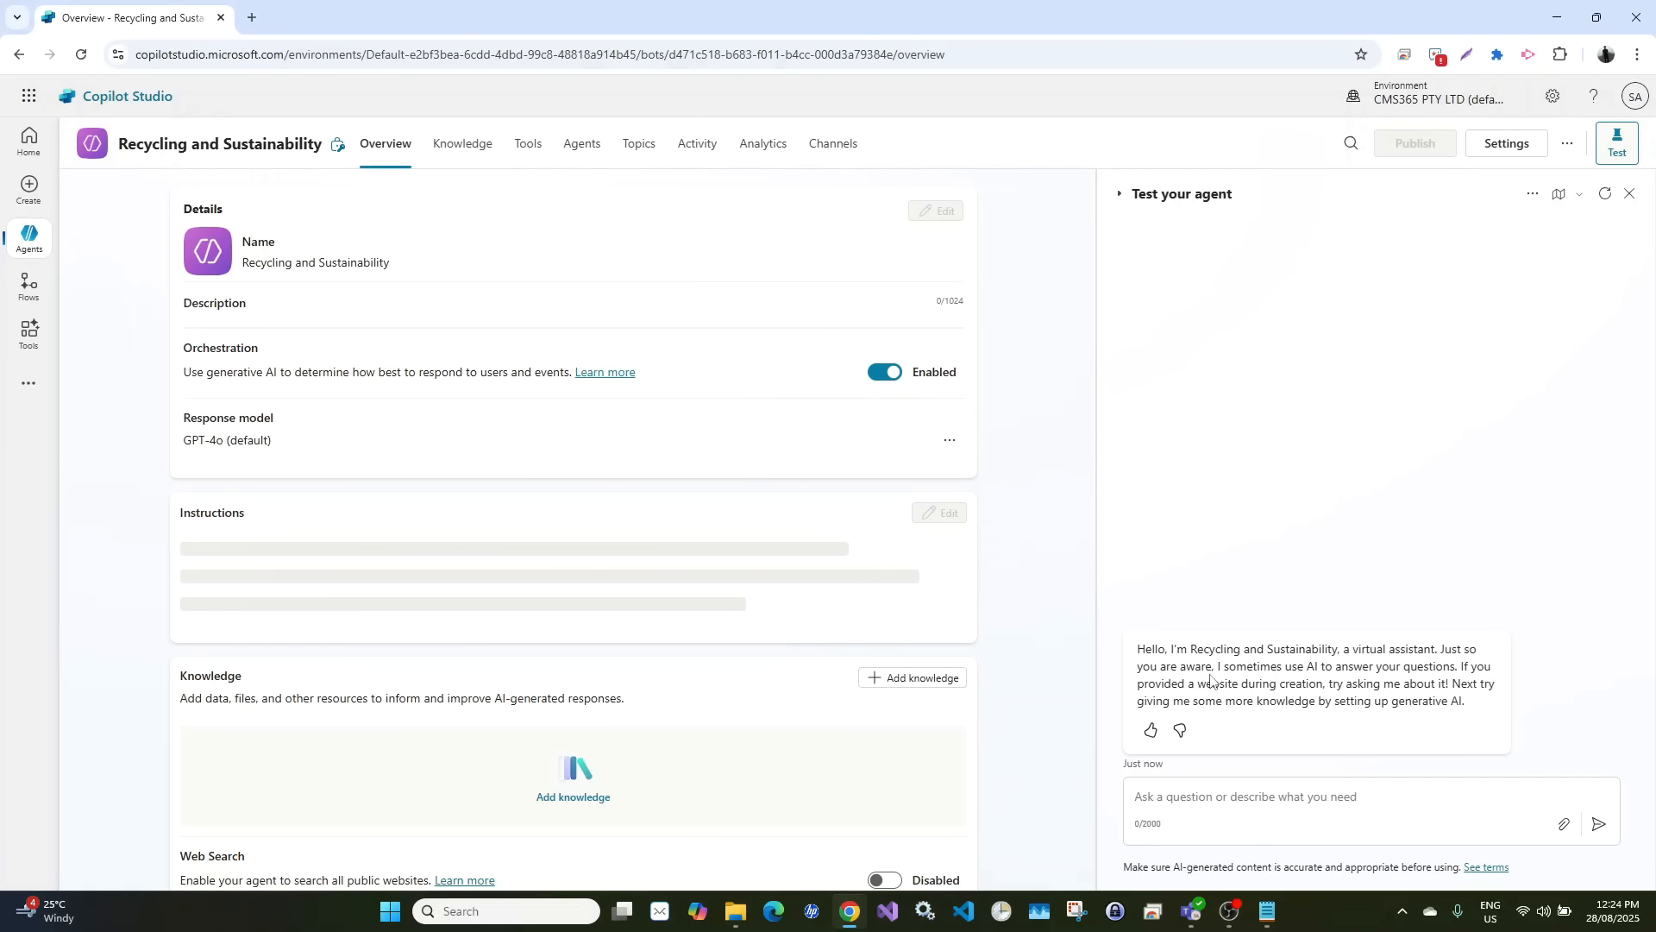
# Set the Recycling and Sustainability agent's description to "An agent designed to provide support on eco-friendly practices, recycling and sustainability."
pyautogui.moveTo(1138, 649); pyautogui.dragTo(1469, 712)
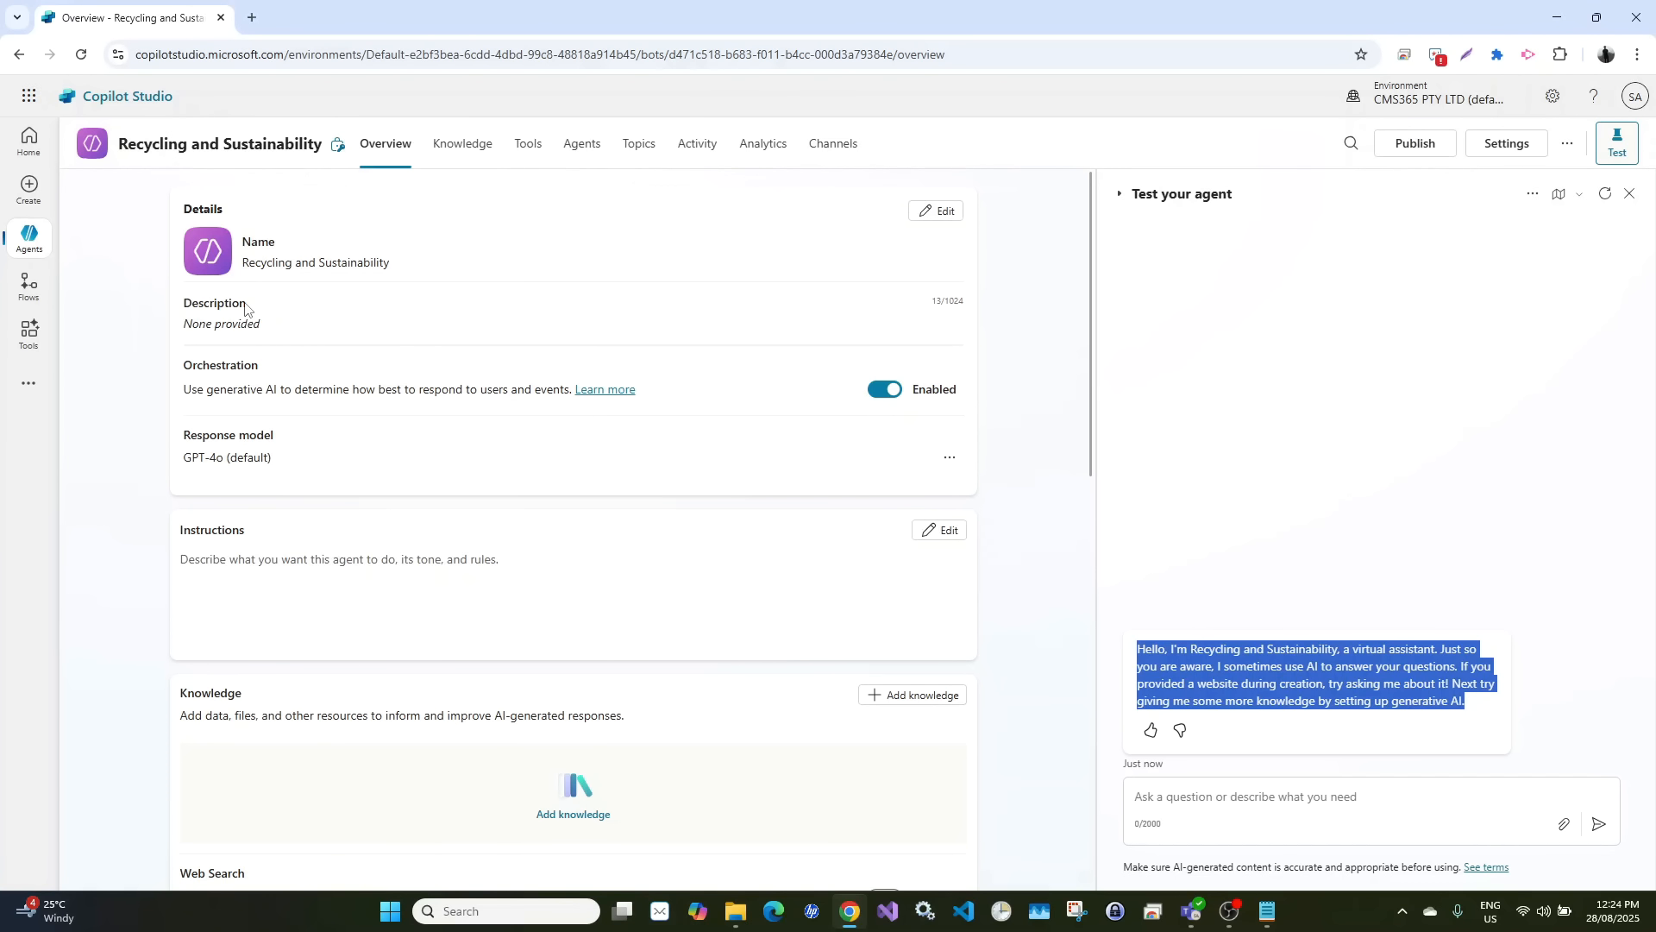
pyautogui.click(942, 212)
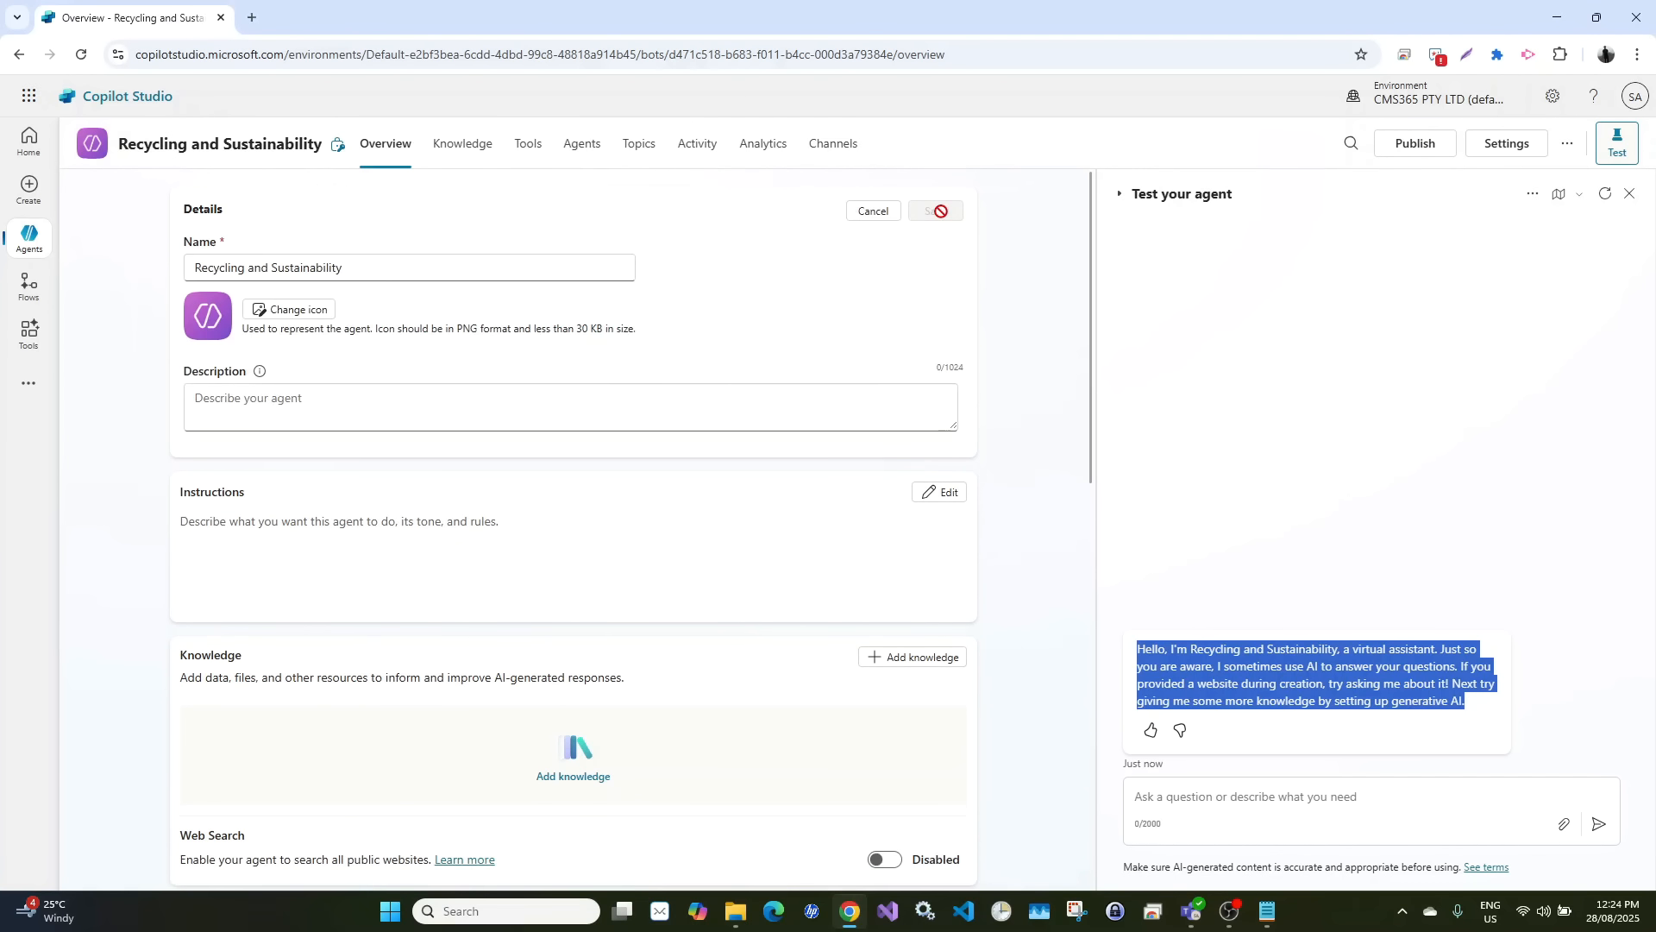
pyautogui.click(393, 399)
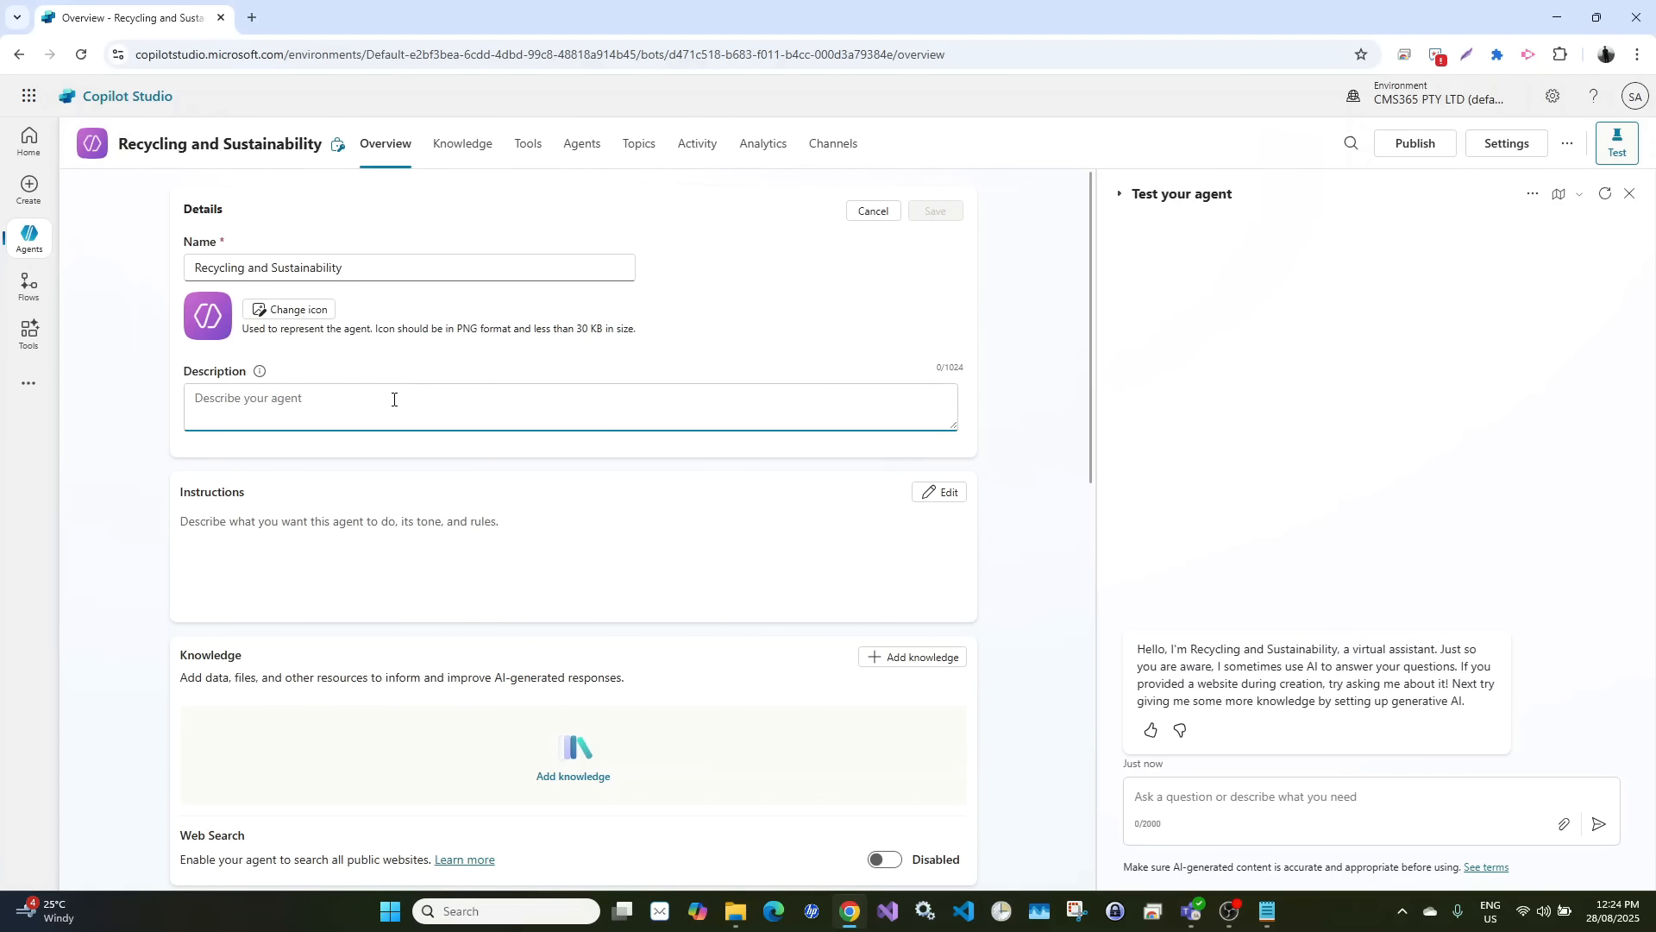
pyautogui.write('A')
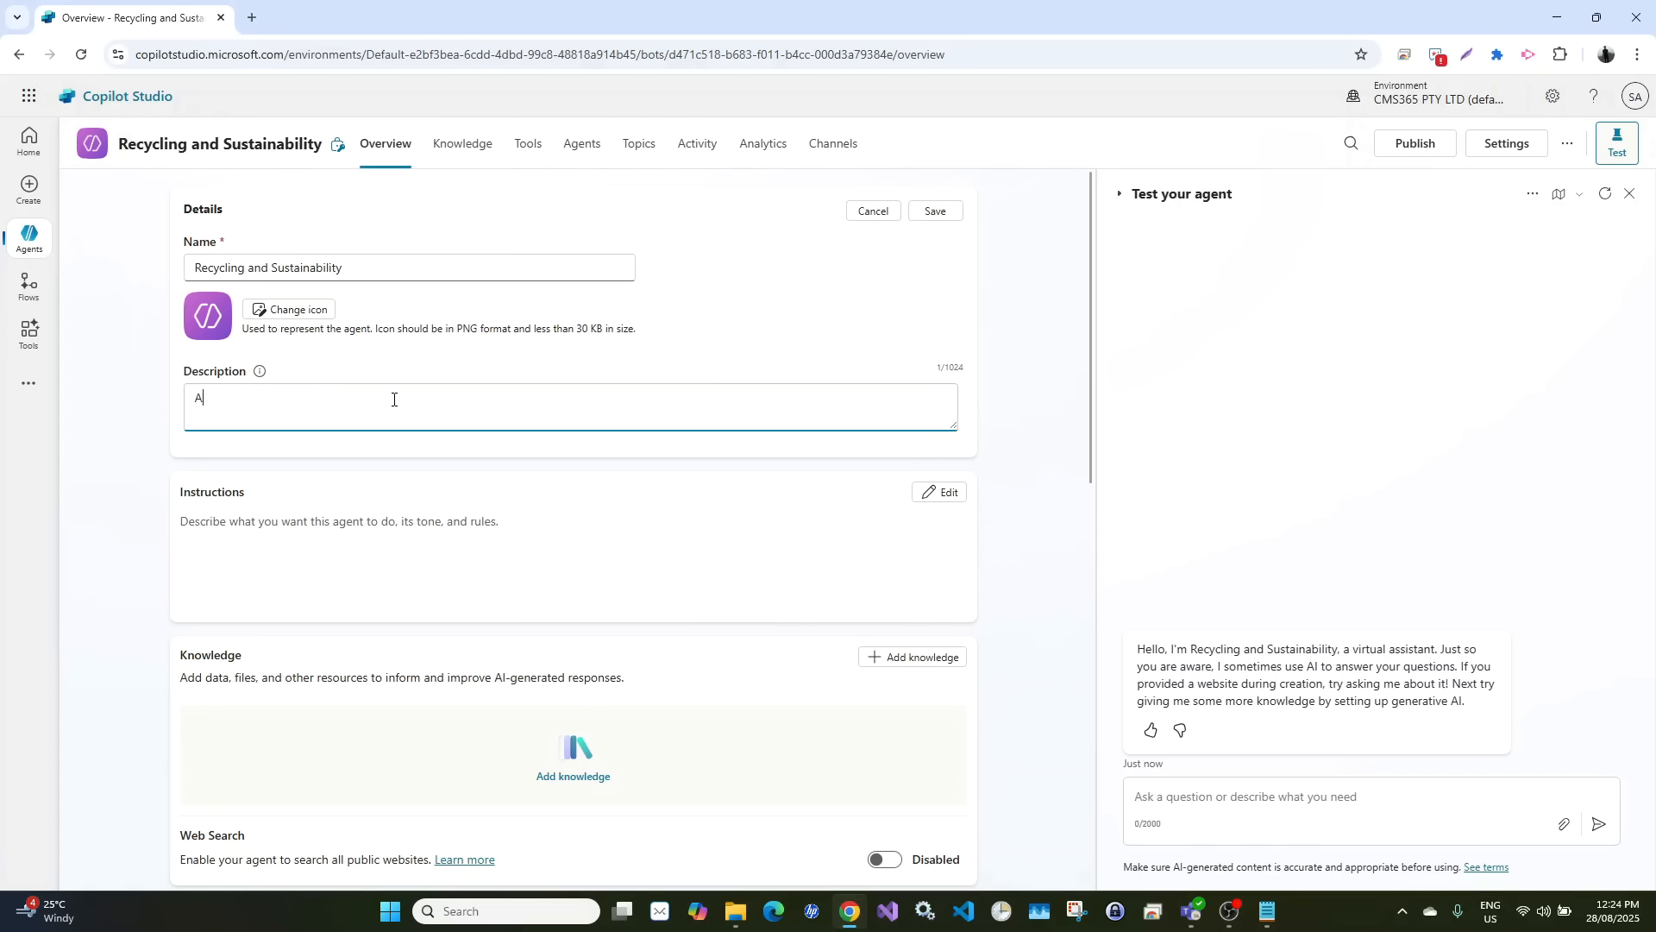
pyautogui.write('n agent desgined to provide support on eco-friendly practices, r')
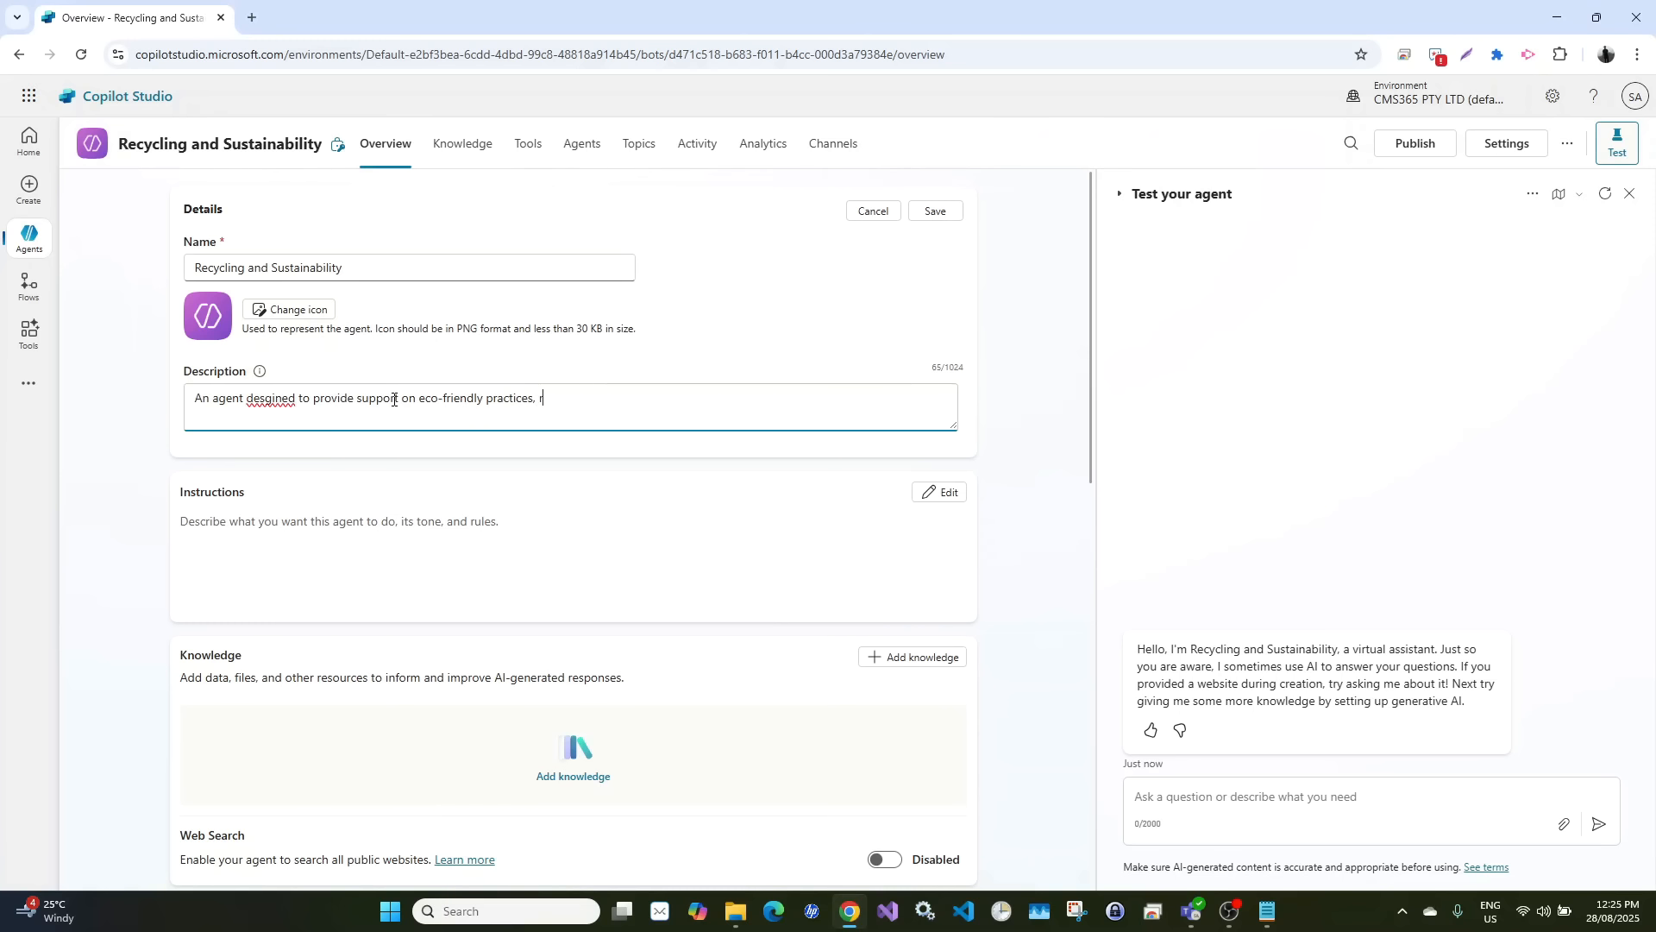
pyautogui.write('and sustainability.')
pyautogui.rightClick(556, 398)
pyautogui.click(596, 417)
pyautogui.rightClick(269, 406)
pyautogui.click(333, 421)
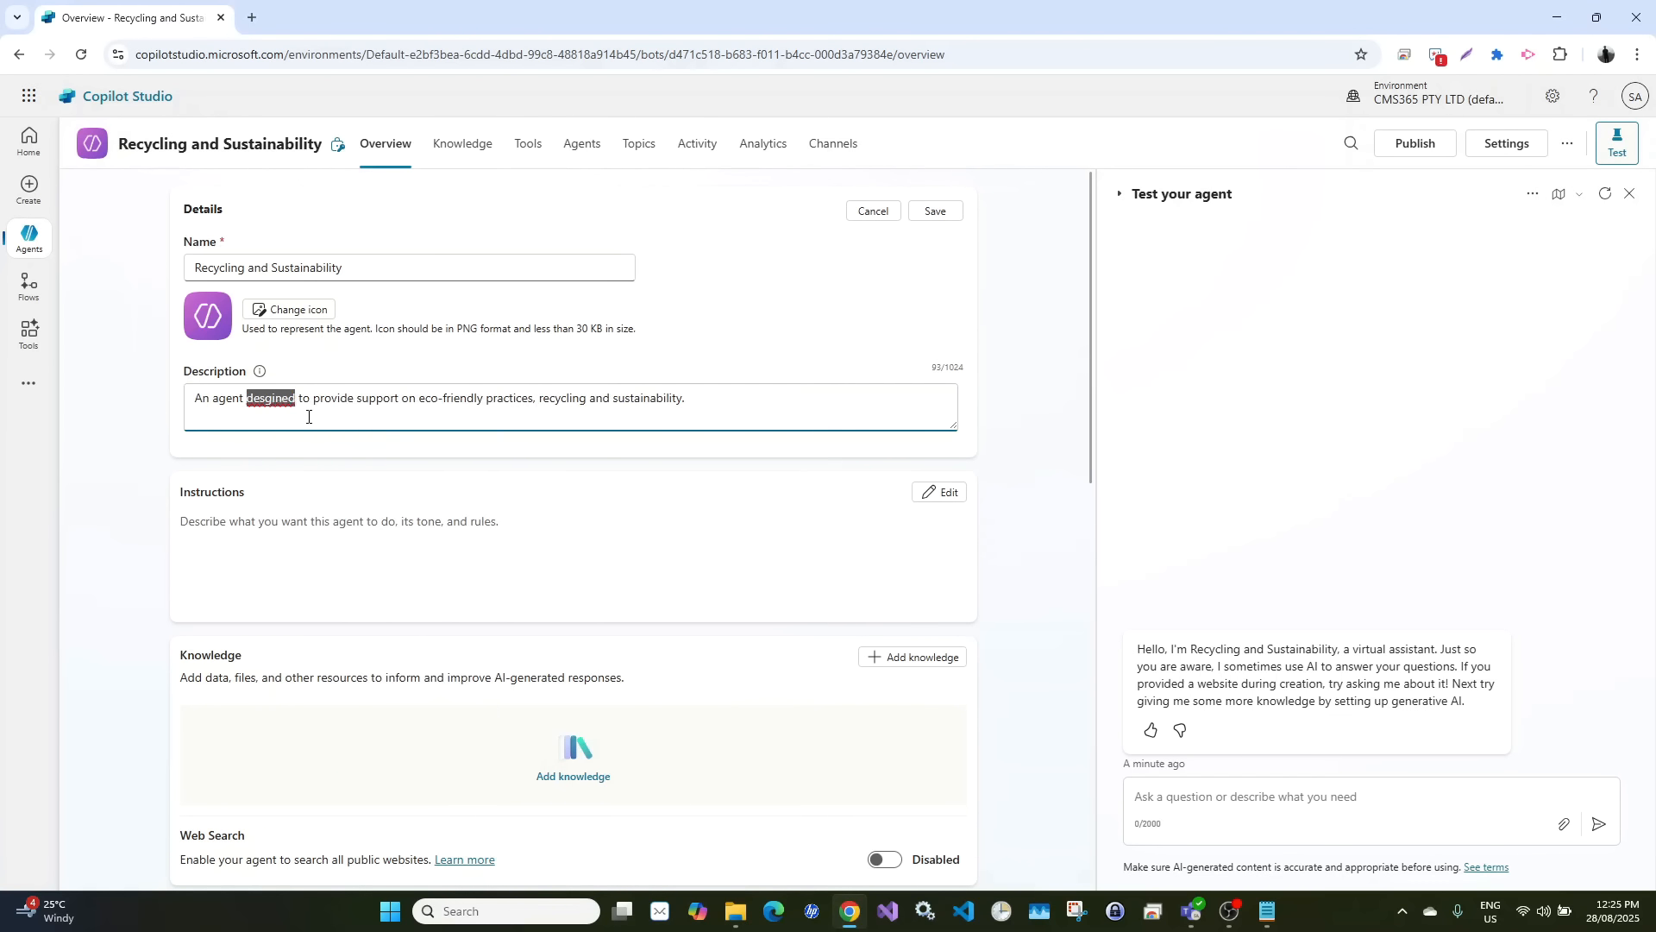
# Copy the agent's full description text, and replace the agent's icon with logo.png from the EcoTrack folder under Topics > Copilot
pyautogui.moveTo(700, 401); pyautogui.dragTo(188, 385)
pyautogui.hotkey('ctrl', 'c')
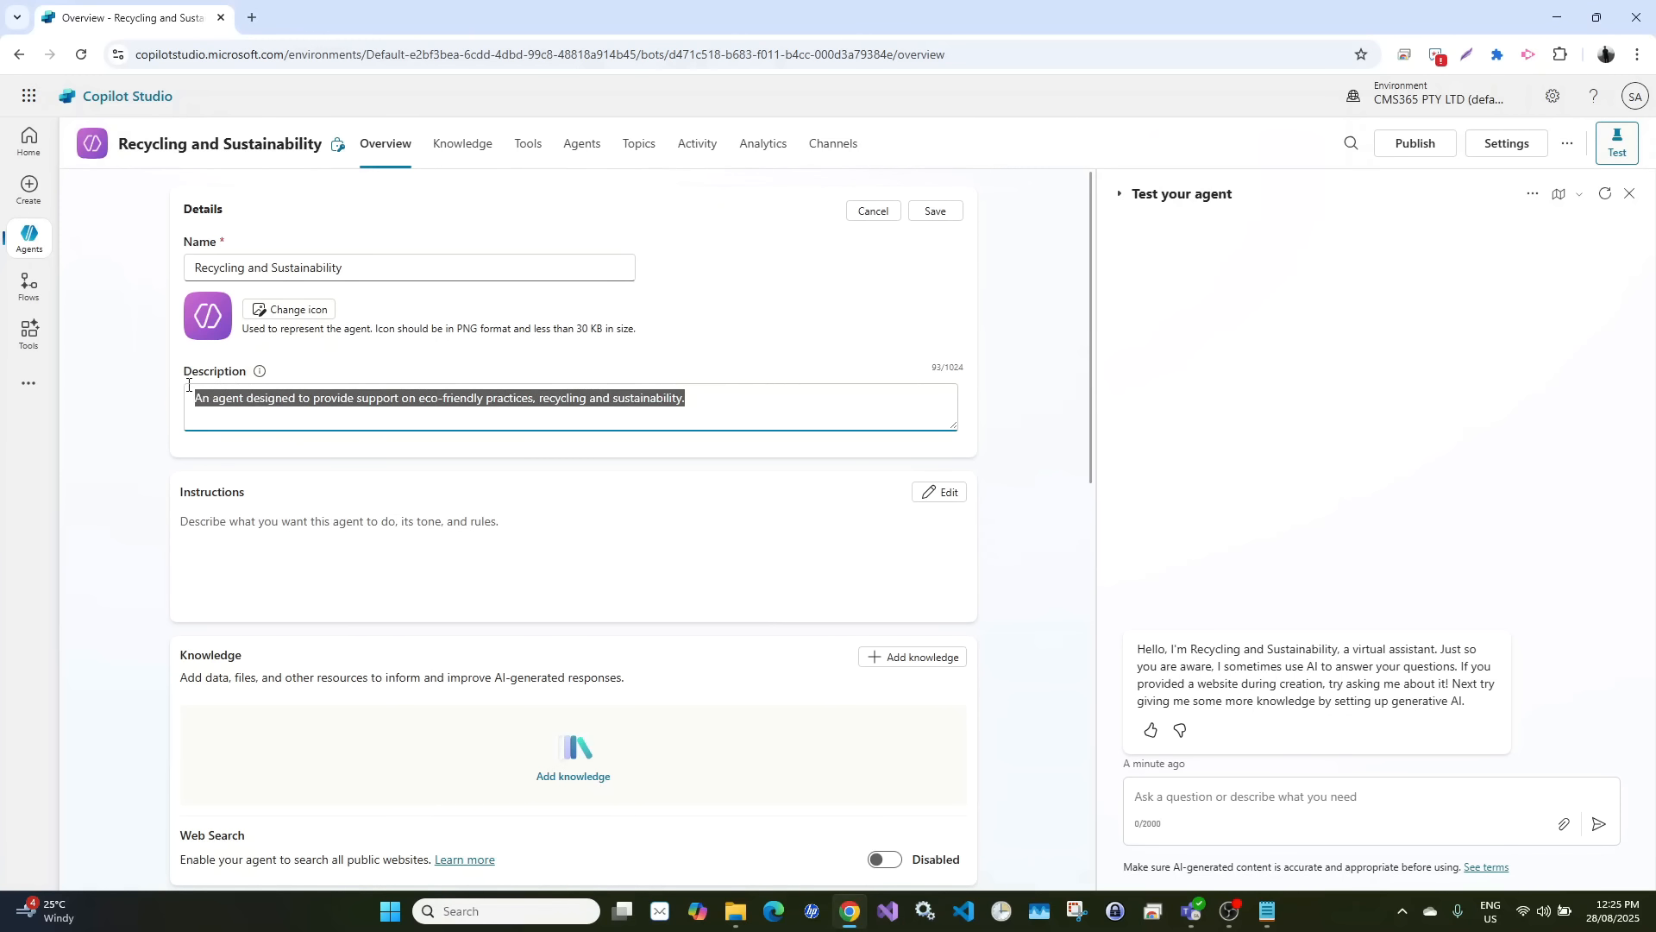
pyautogui.click(300, 309)
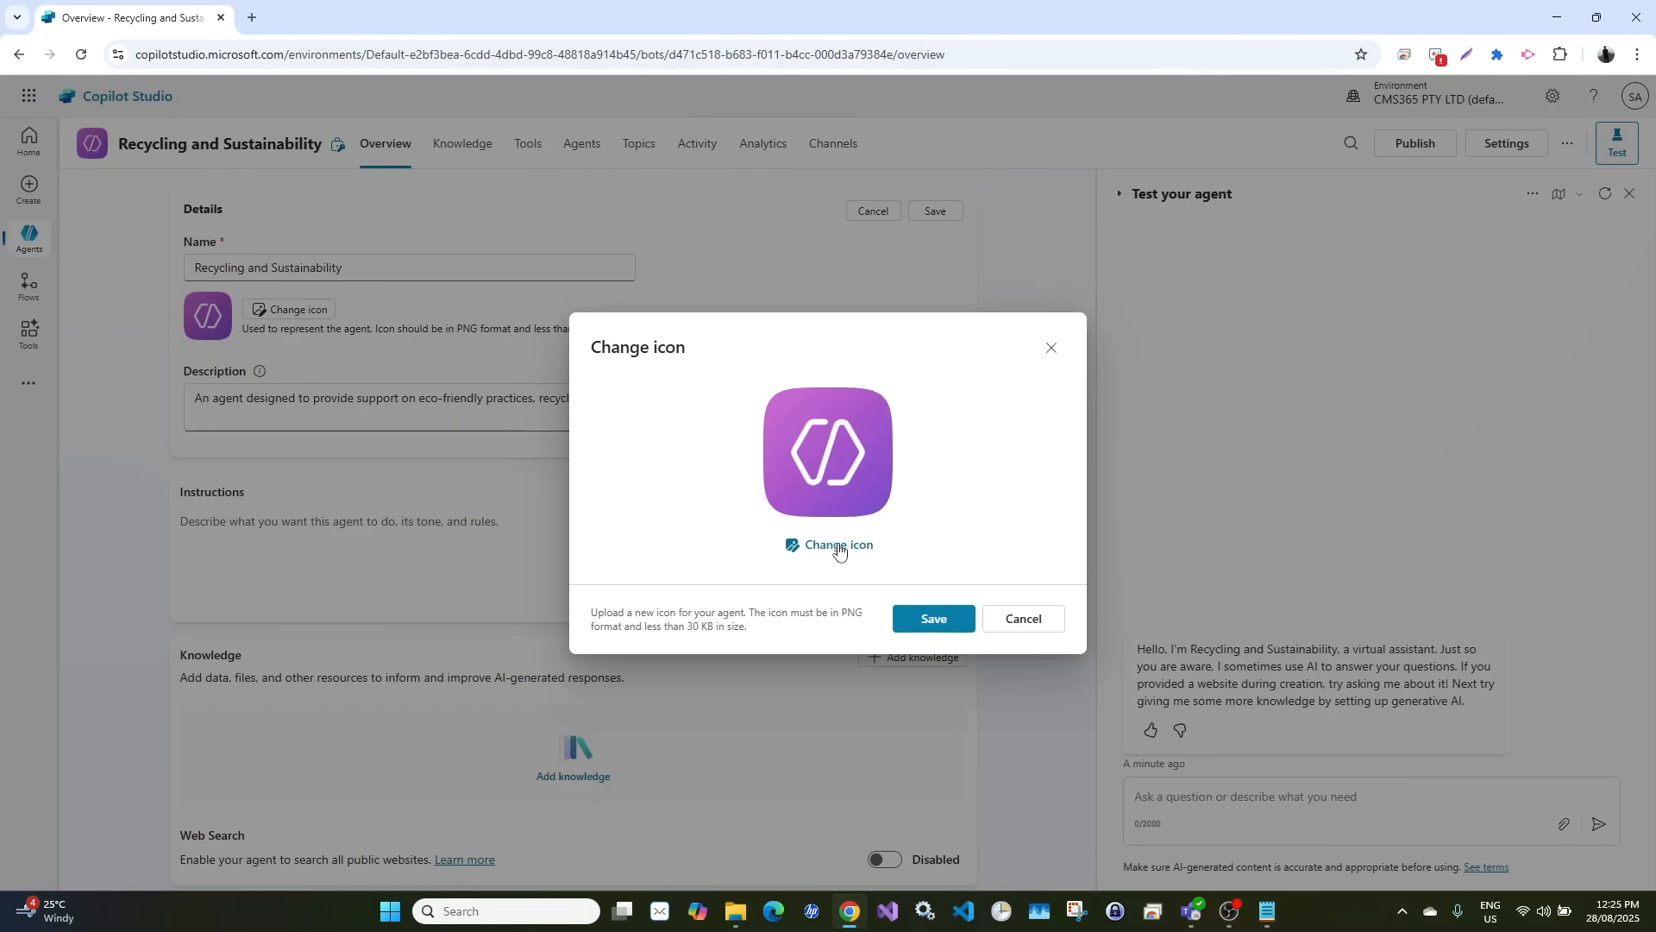
pyautogui.moveTo(679, 628); pyautogui.dragTo(734, 633)
pyautogui.click(742, 627)
pyautogui.click(839, 546)
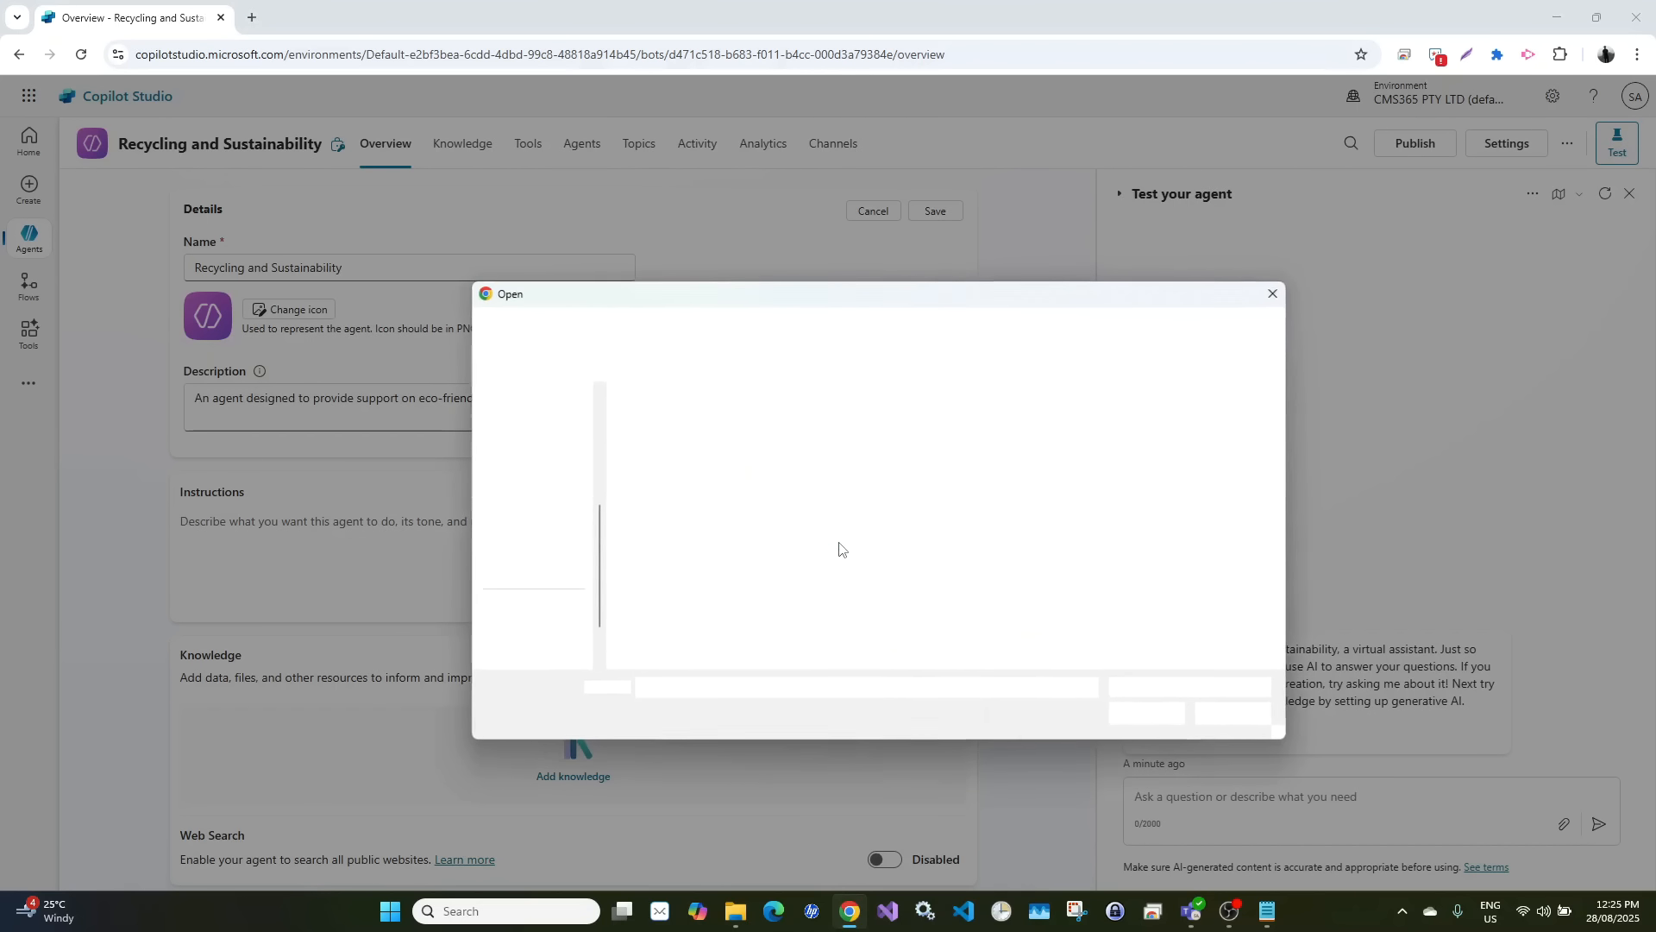
pyautogui.click(761, 330)
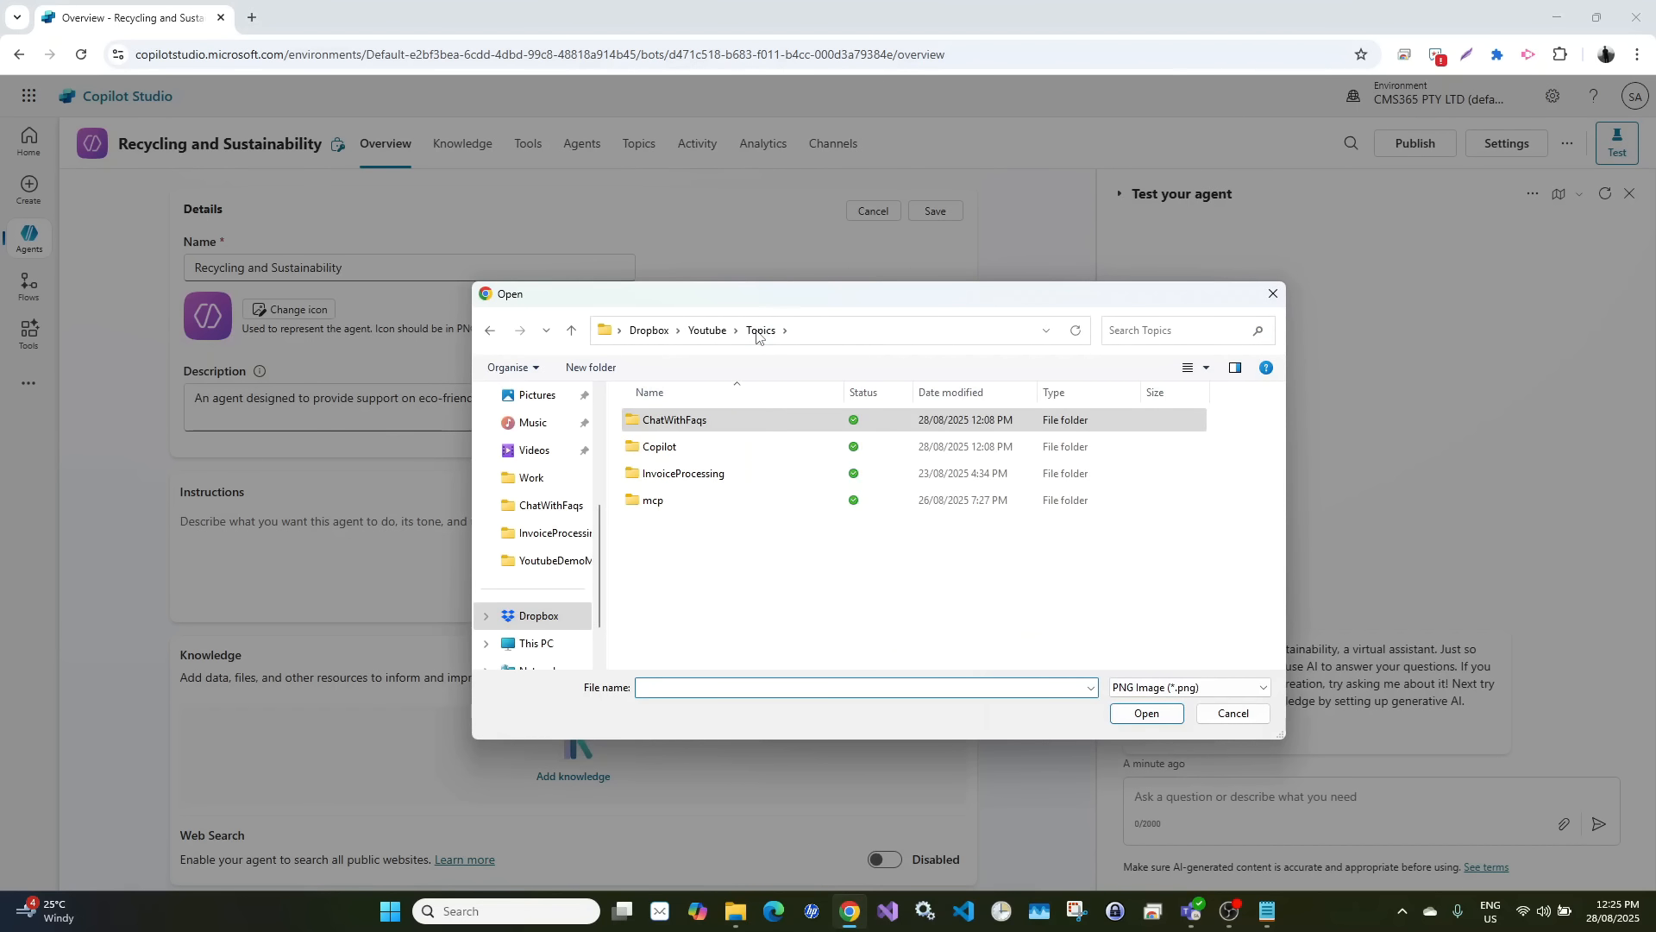
pyautogui.click(687, 448)
pyautogui.doubleClick(688, 447)
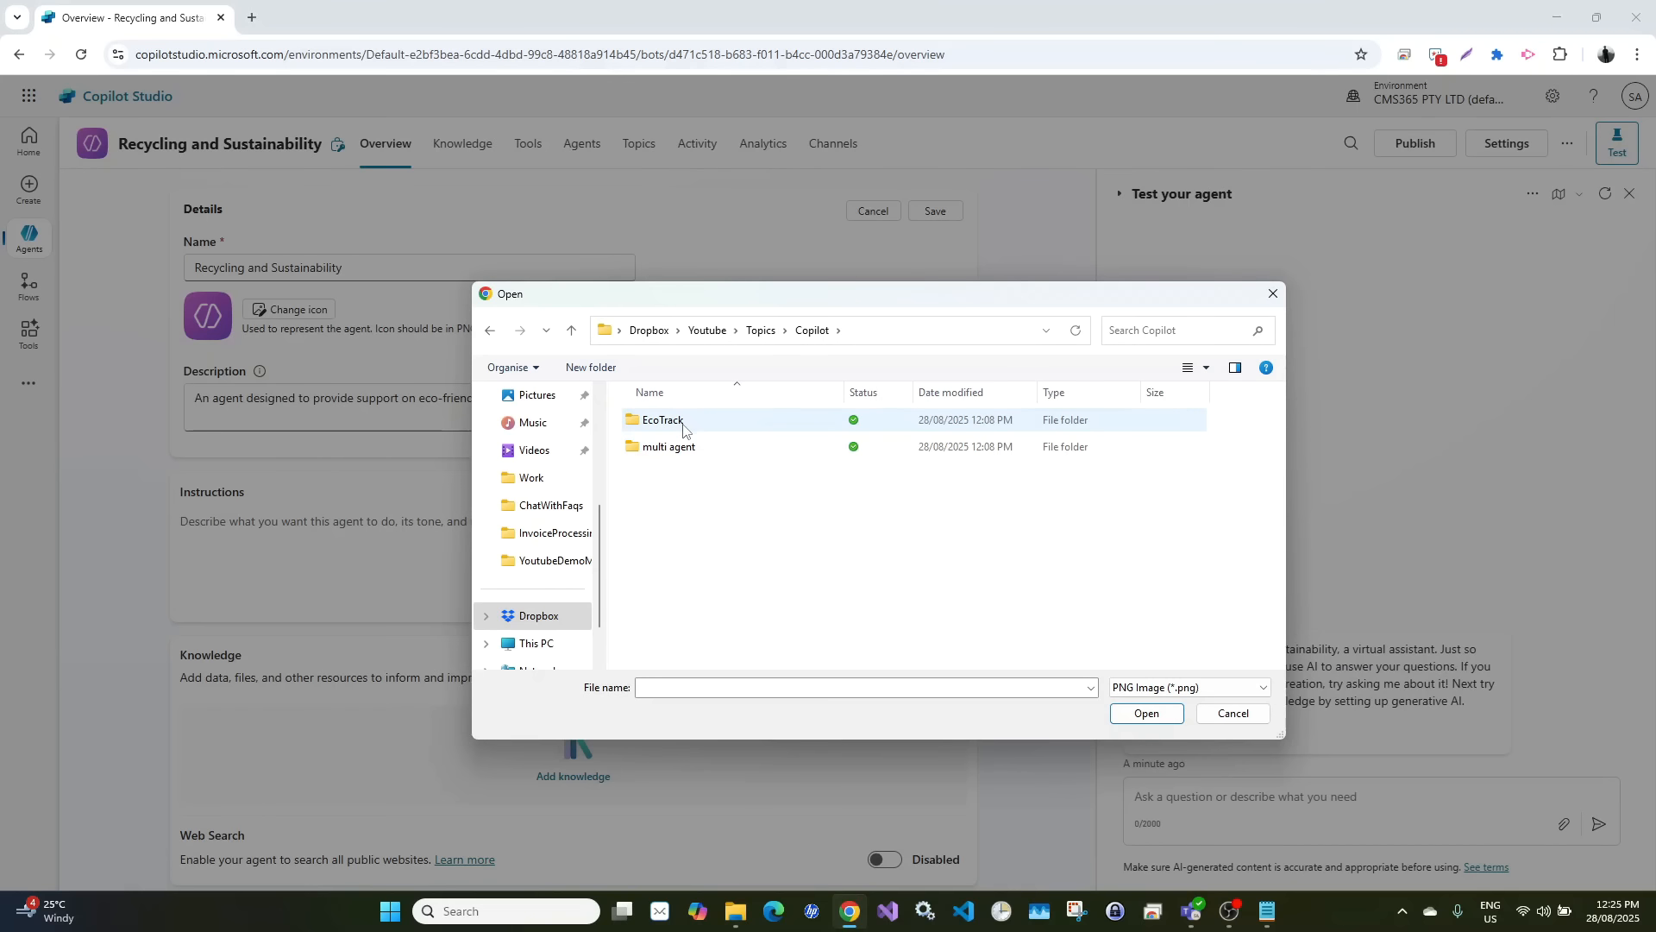
pyautogui.doubleClick(683, 423)
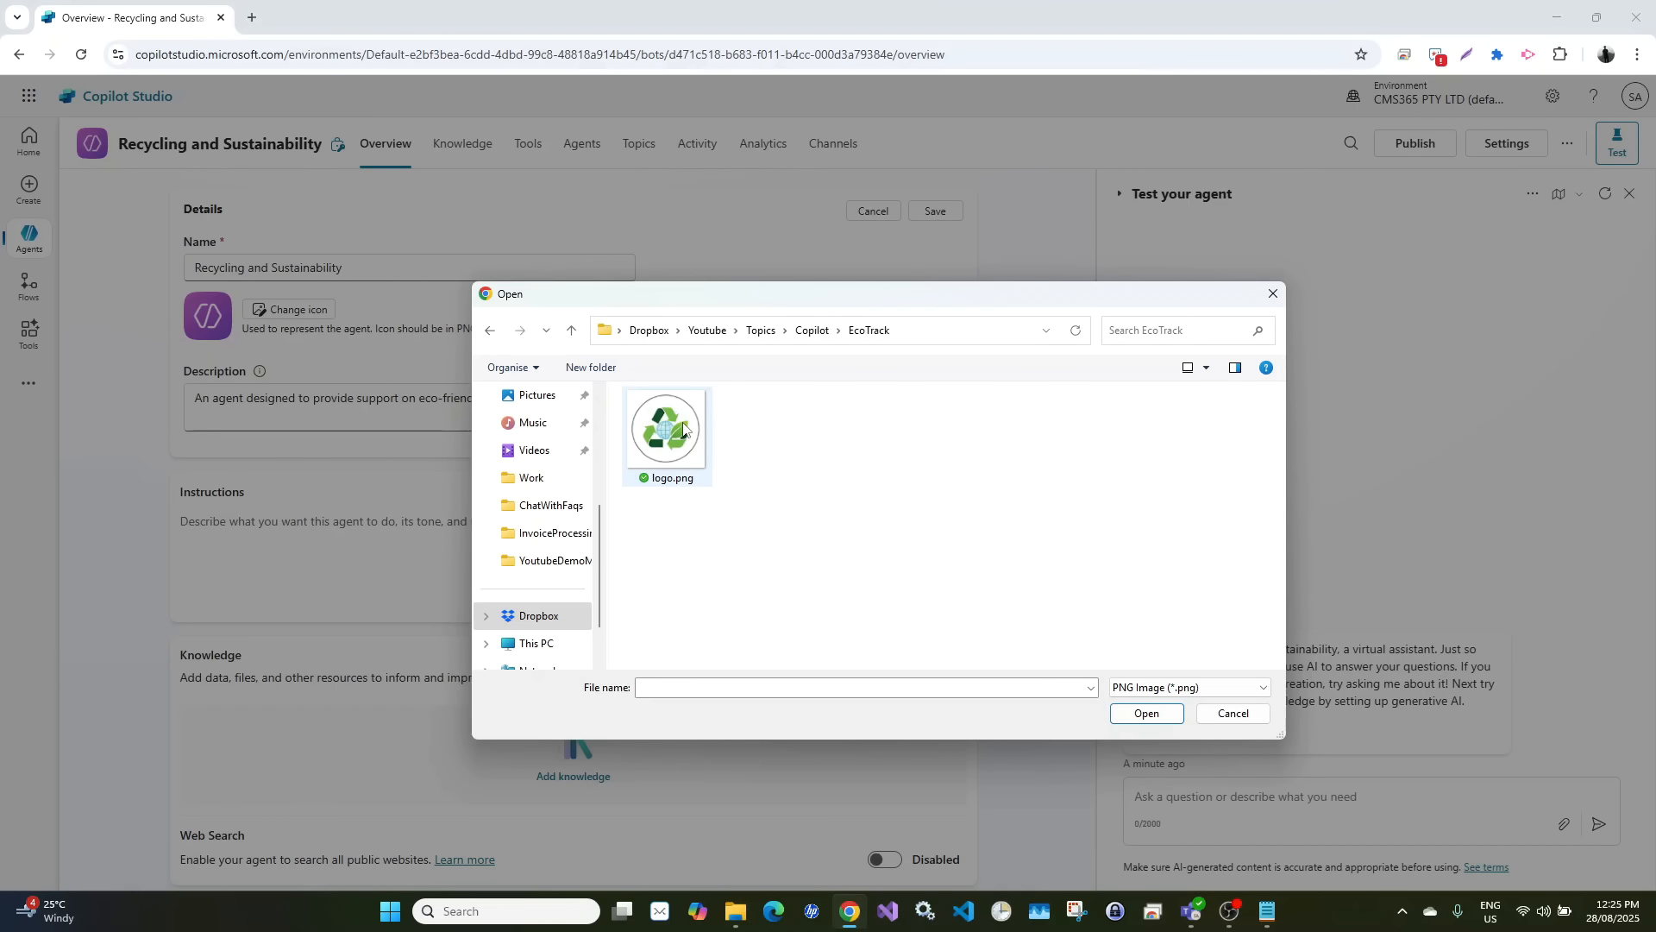
pyautogui.doubleClick(666, 448)
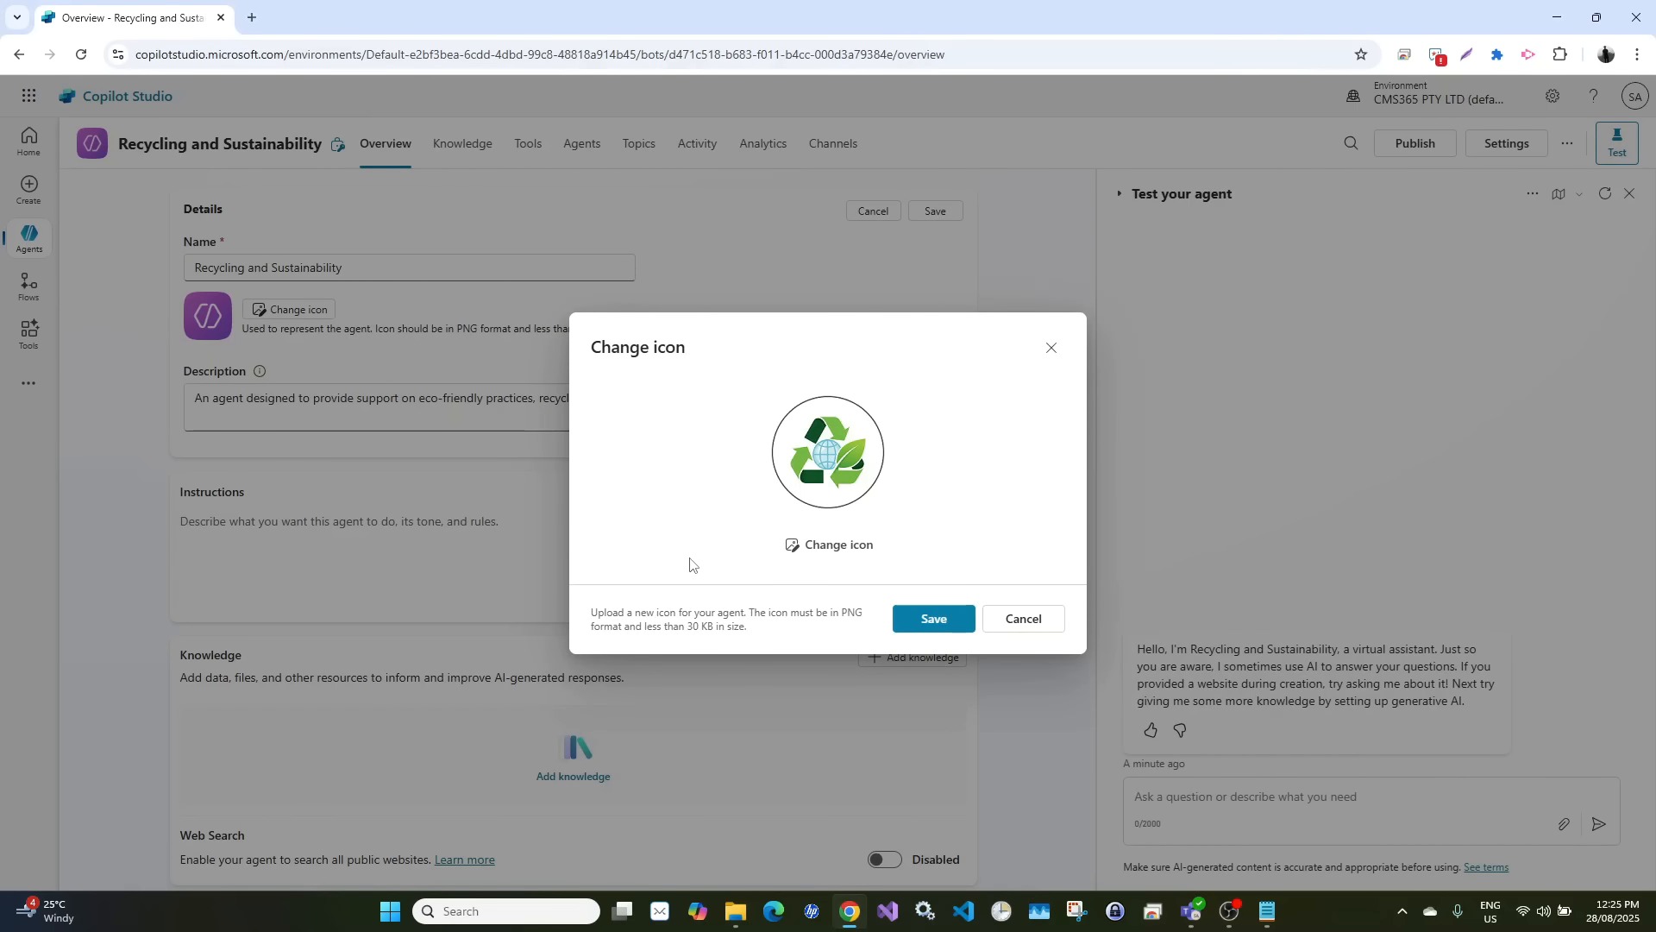
pyautogui.click(936, 619)
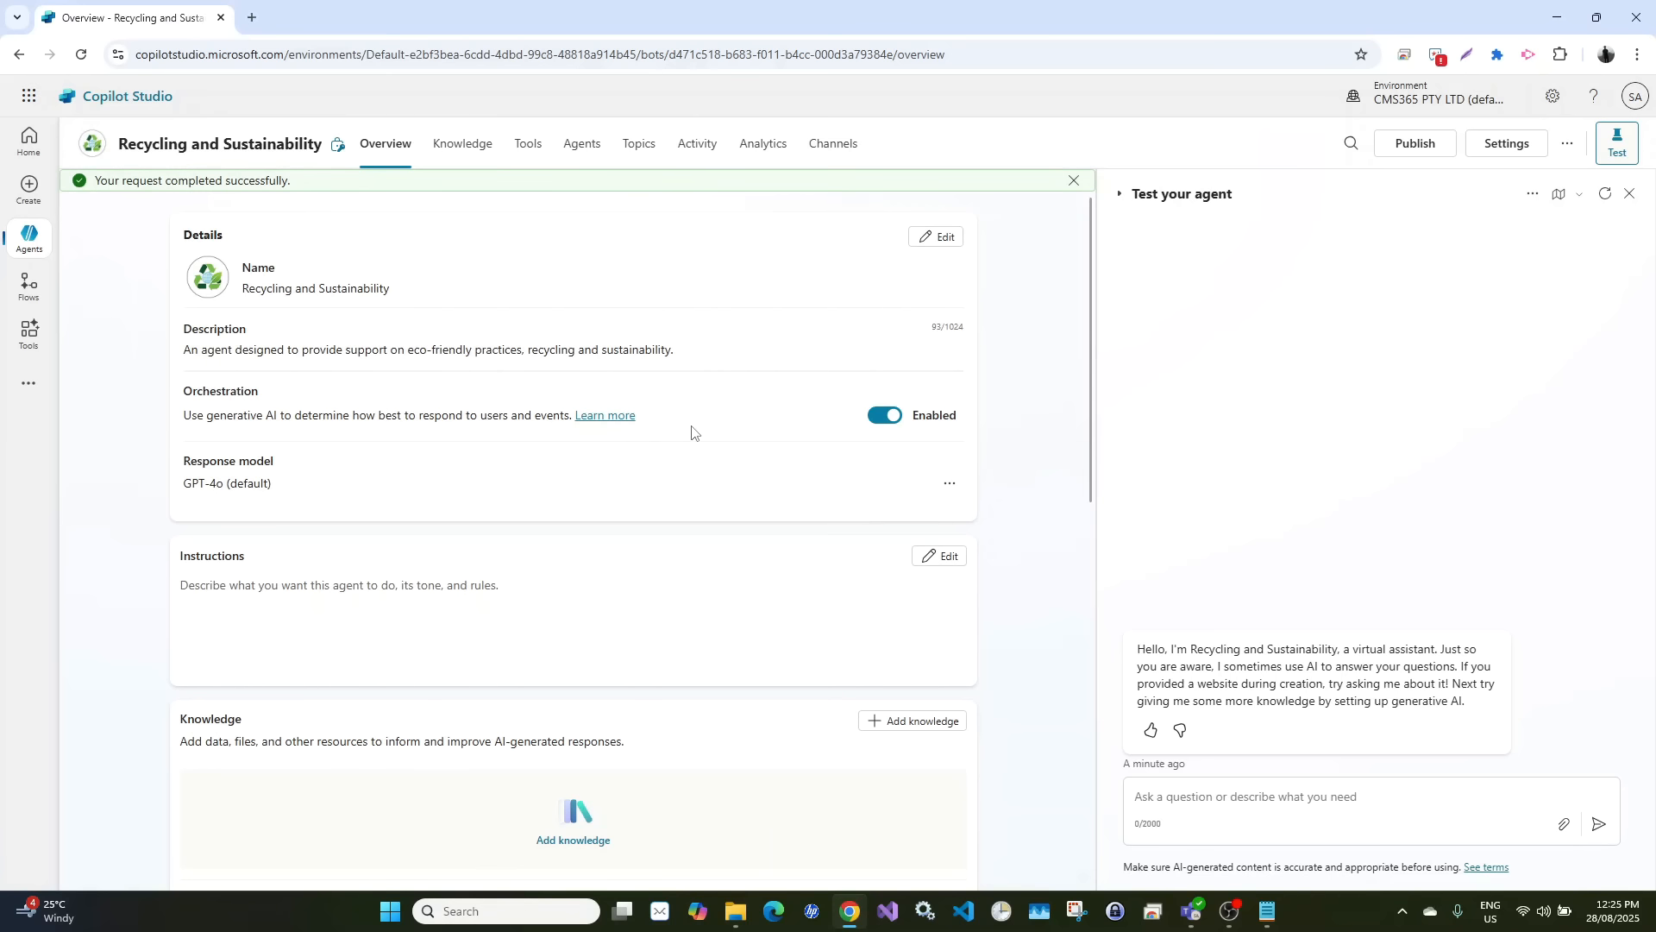
# Begin the agent's instructions with "Your job is to provide" and append the copied description text
pyautogui.scroll(-1, 692, 431)
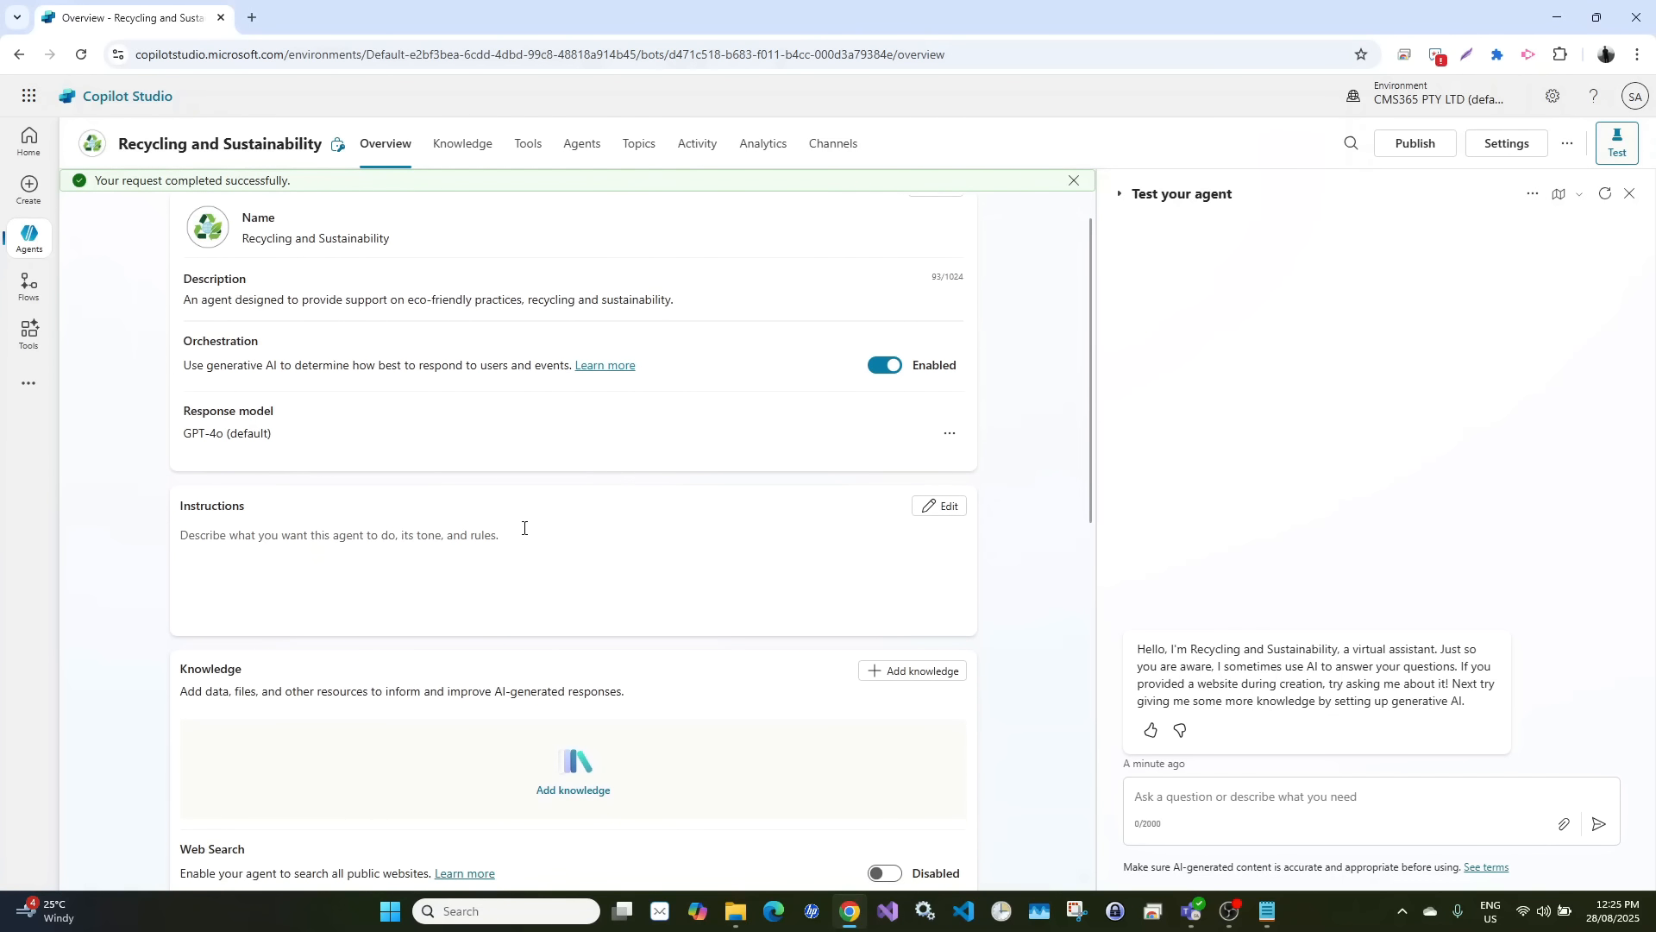
pyautogui.click(943, 507)
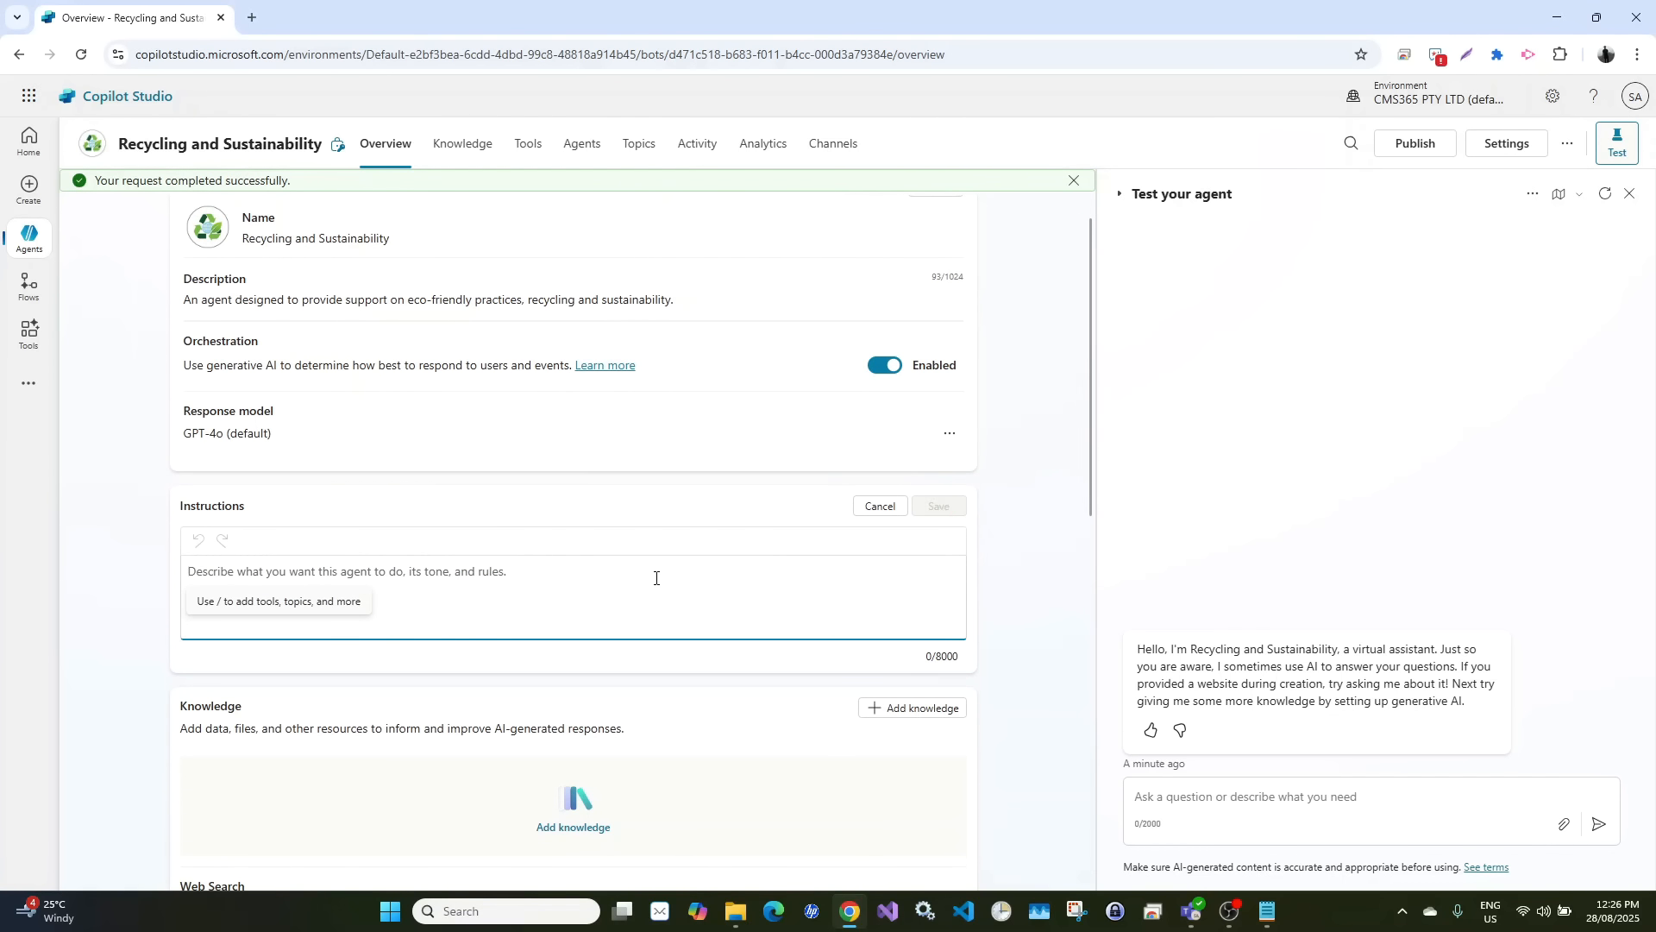
pyautogui.write('Your job')
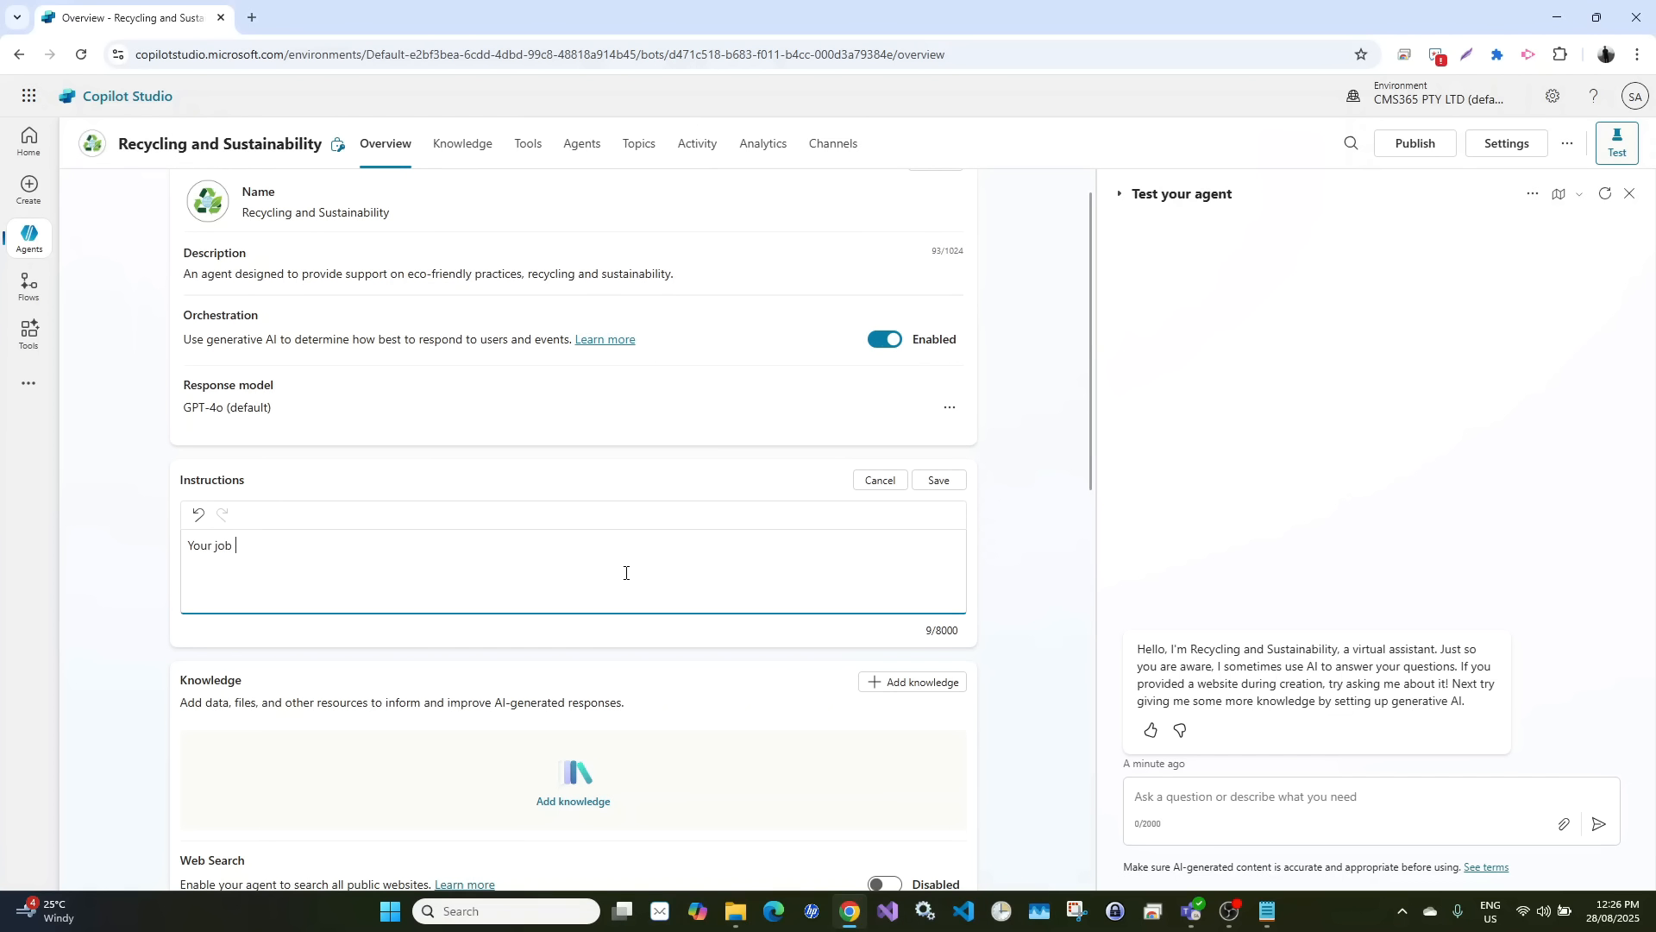
pyautogui.write(' is to rp')
pyautogui.write('de')
pyautogui.press('BackSpace')
pyautogui.press('BackSpace')
pyautogui.press('BackSpace')
pyautogui.press('BackSpace')
pyautogui.press('BackSpace')
pyautogui.press('BackSpace')
pyautogui.write('provide')
pyautogui.hotkey('ctrl', 'v')
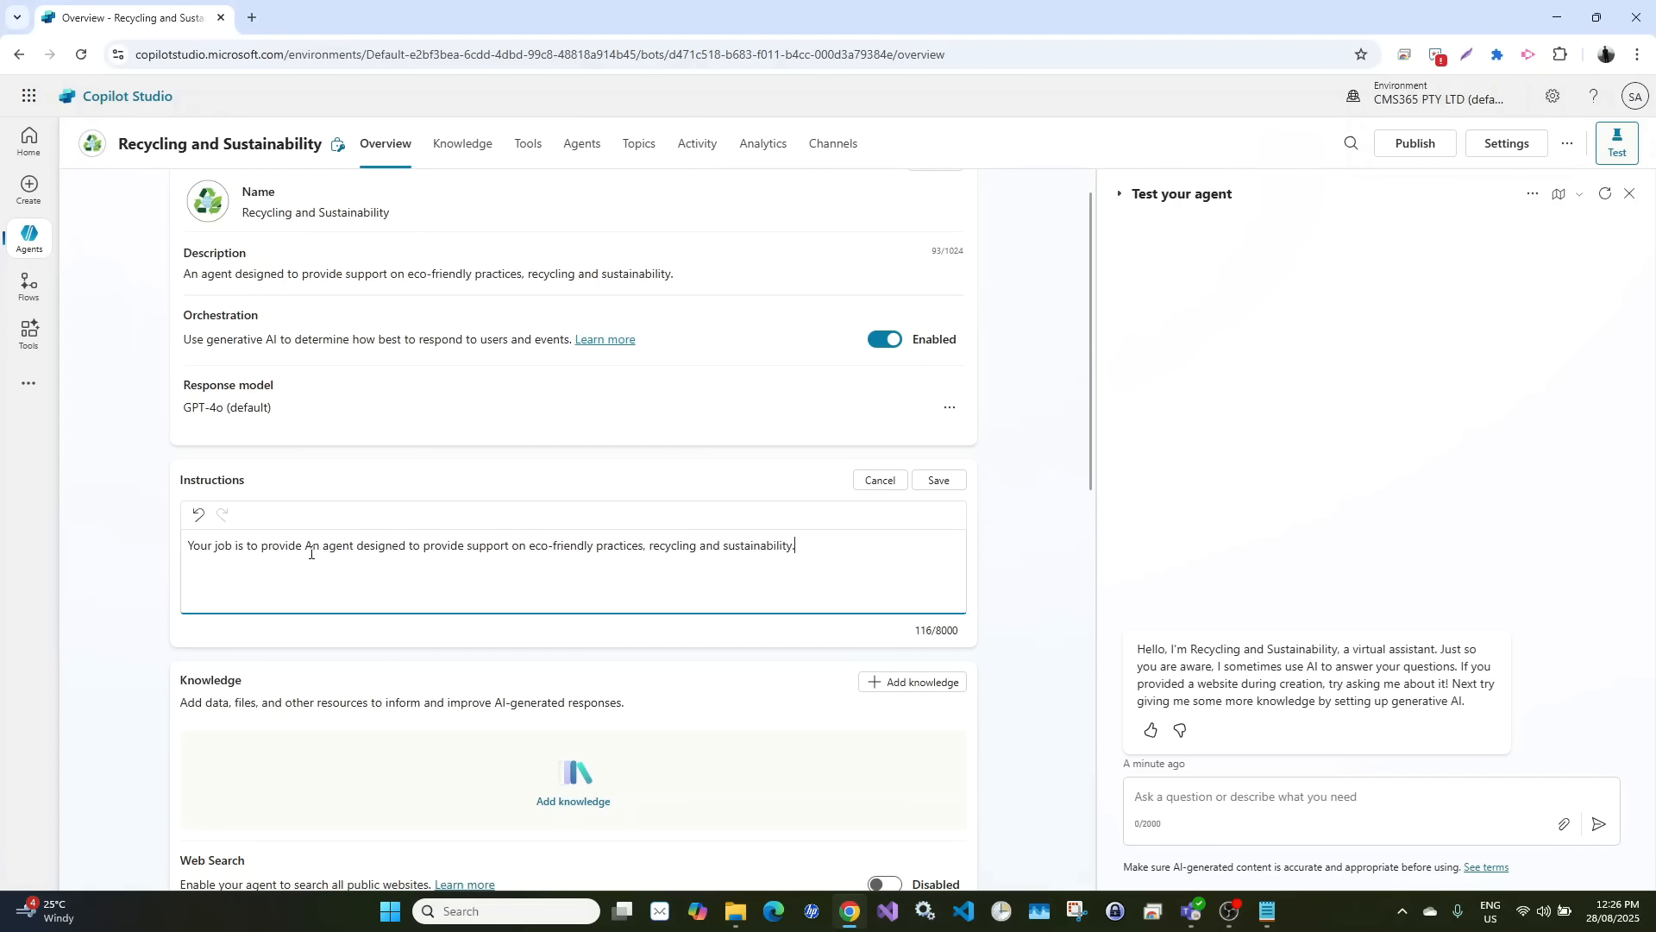
# Remove the words "An agent designed to provide" from the instructions and save them
pyautogui.moveTo(305, 546); pyautogui.dragTo(464, 545)
pyautogui.press('BackSpace')
pyautogui.press('BackSpace')
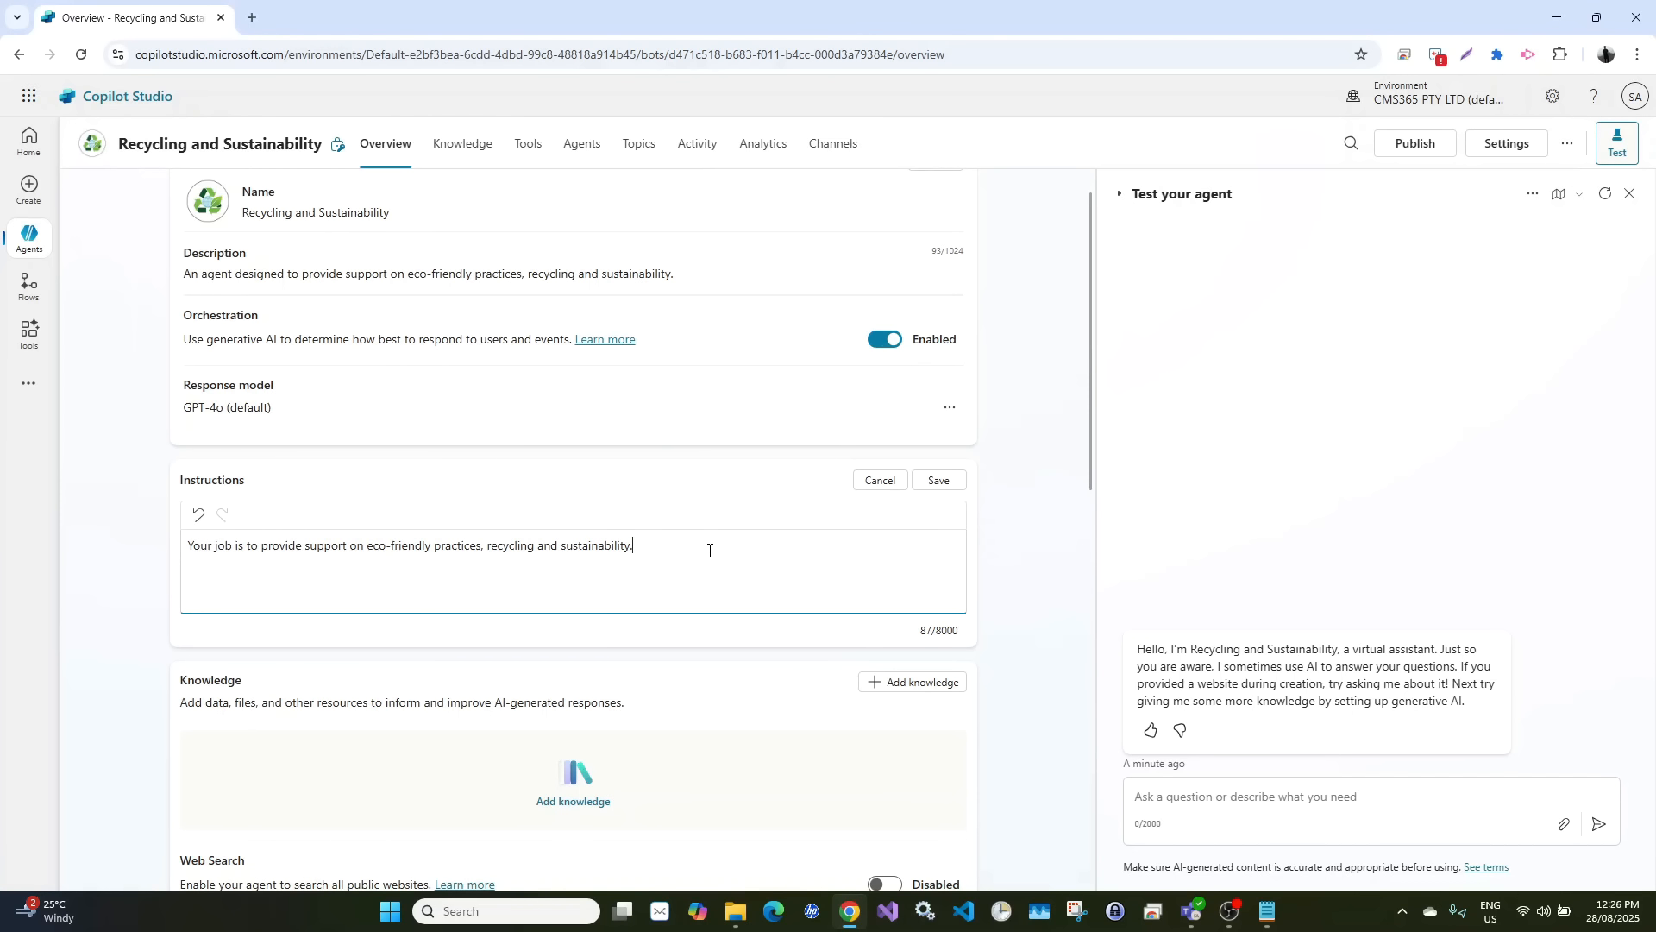
pyautogui.click(938, 479)
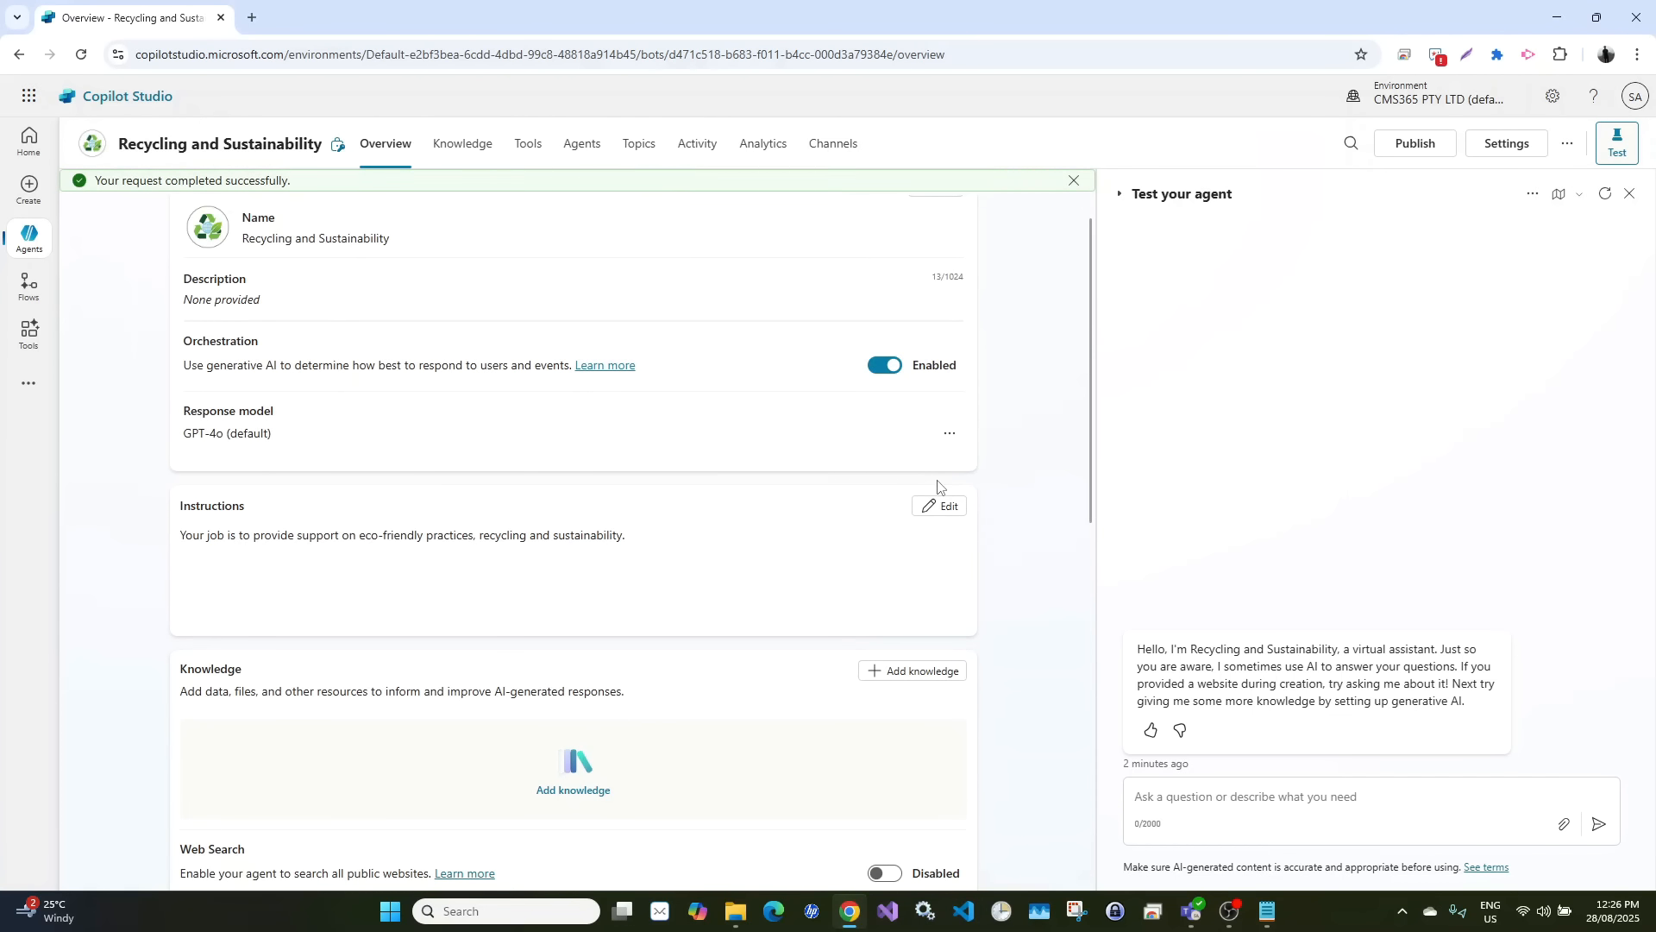
# Switch to File Explorer, go to the EcoTrack folder under Topics > Copilot, and open Acme Corp Recycling.pdf
pyautogui.scroll(-2, 784, 557)
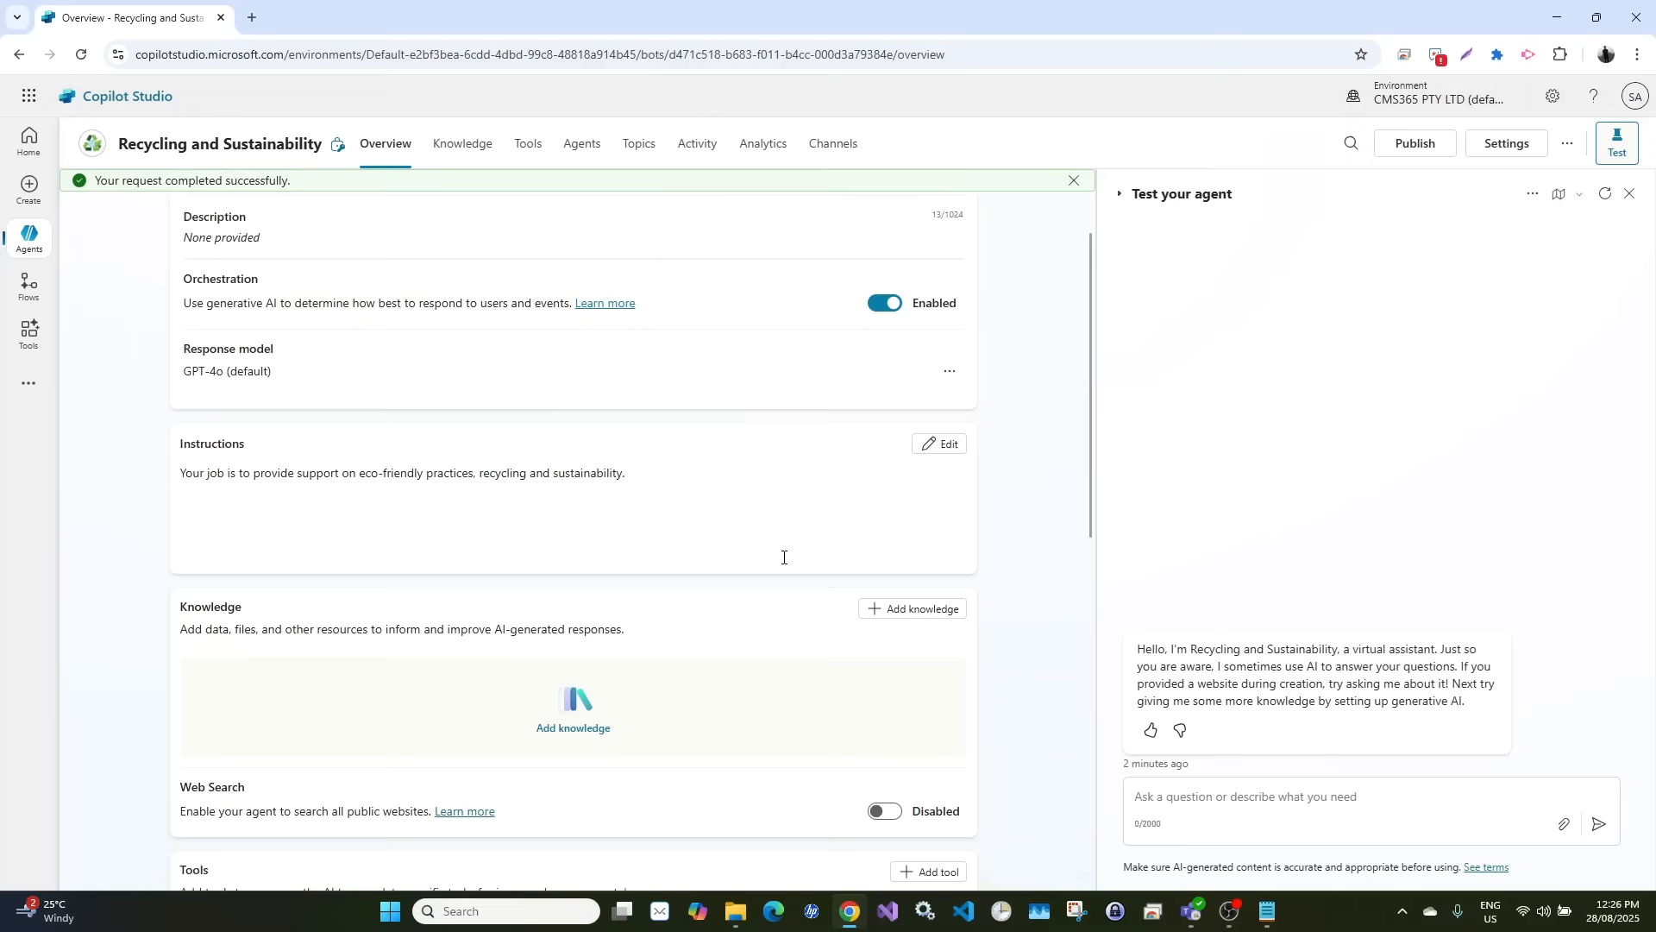
pyautogui.scroll(2, 784, 558)
pyautogui.scroll(-2, 783, 557)
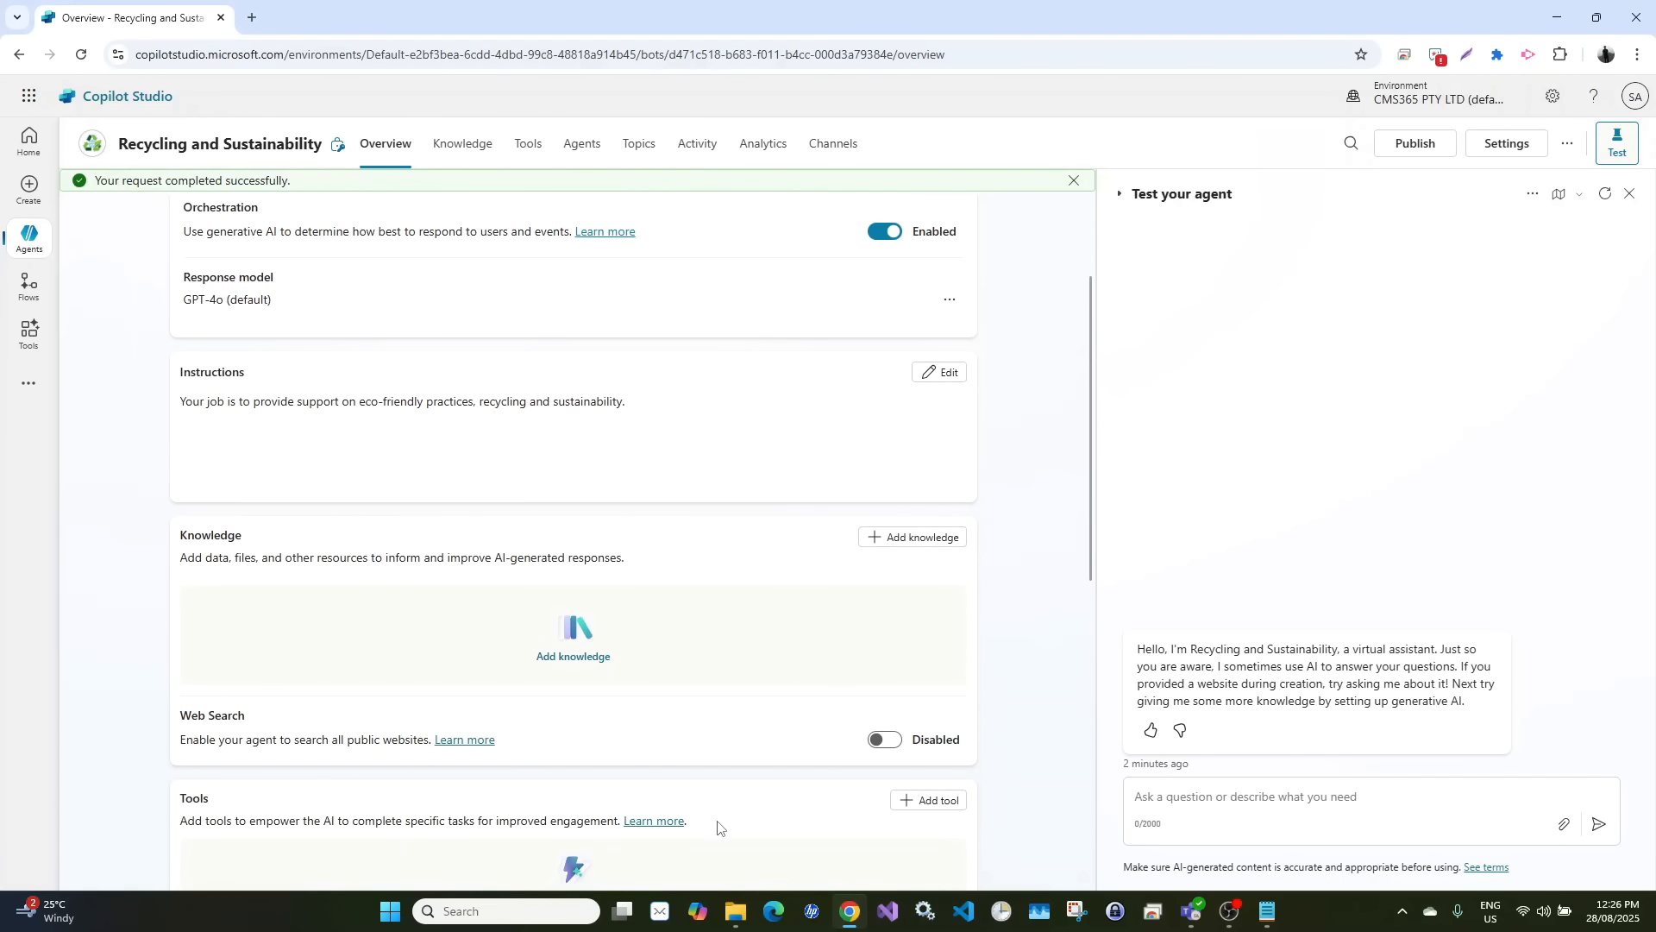
pyautogui.click(736, 910)
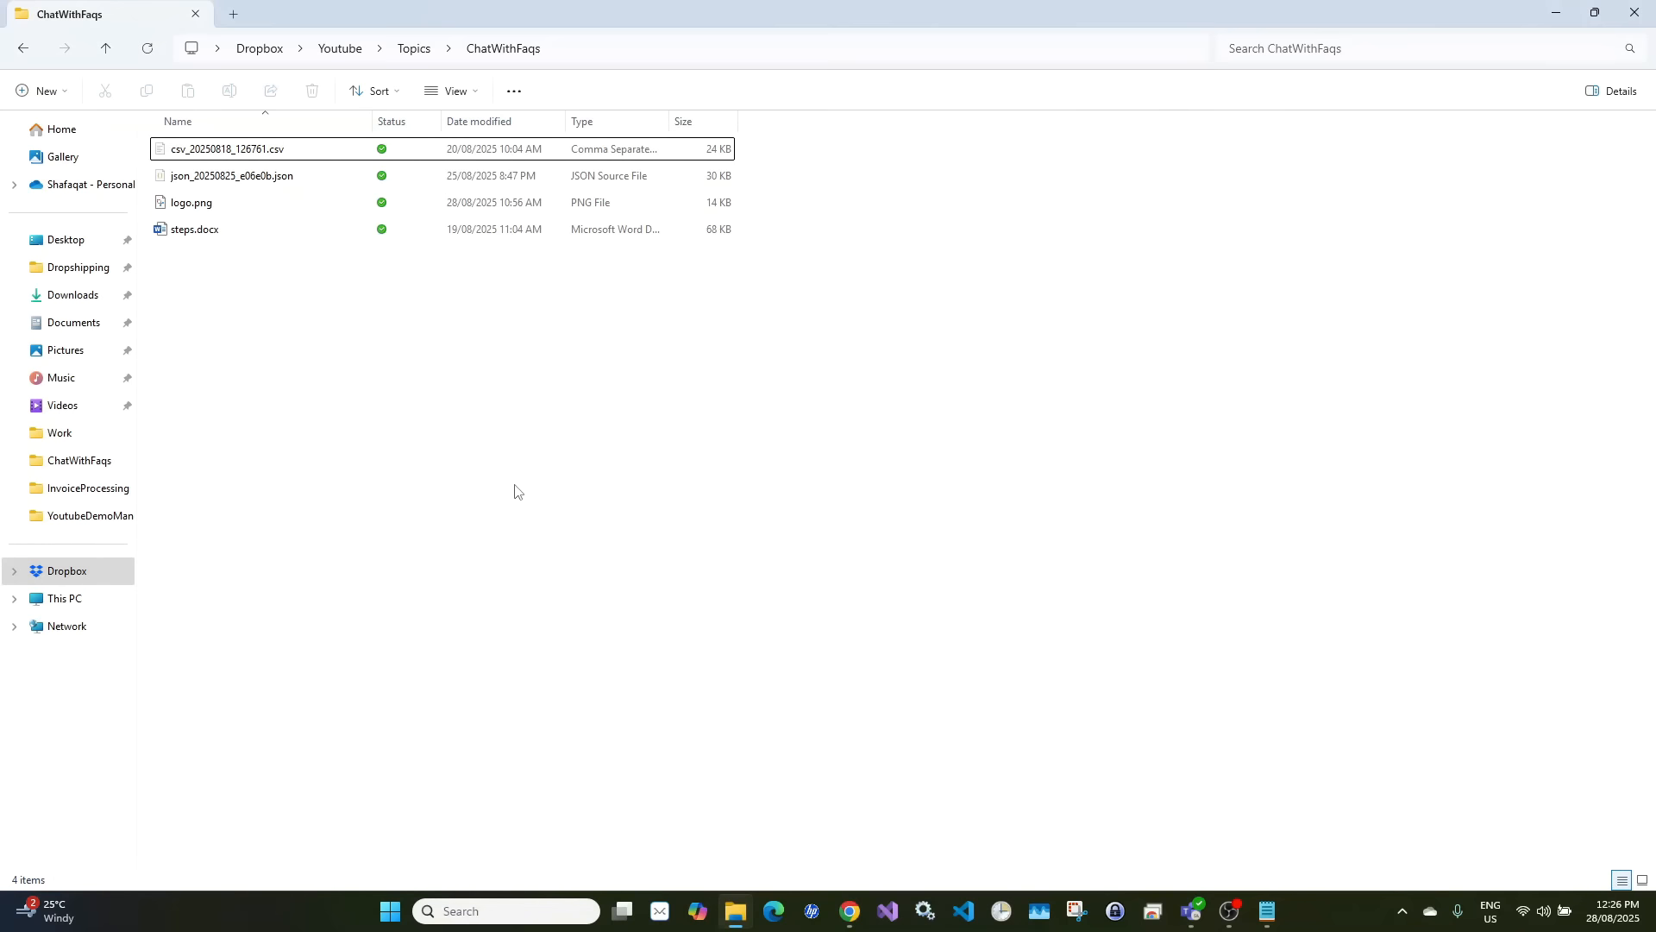
pyautogui.click(411, 50)
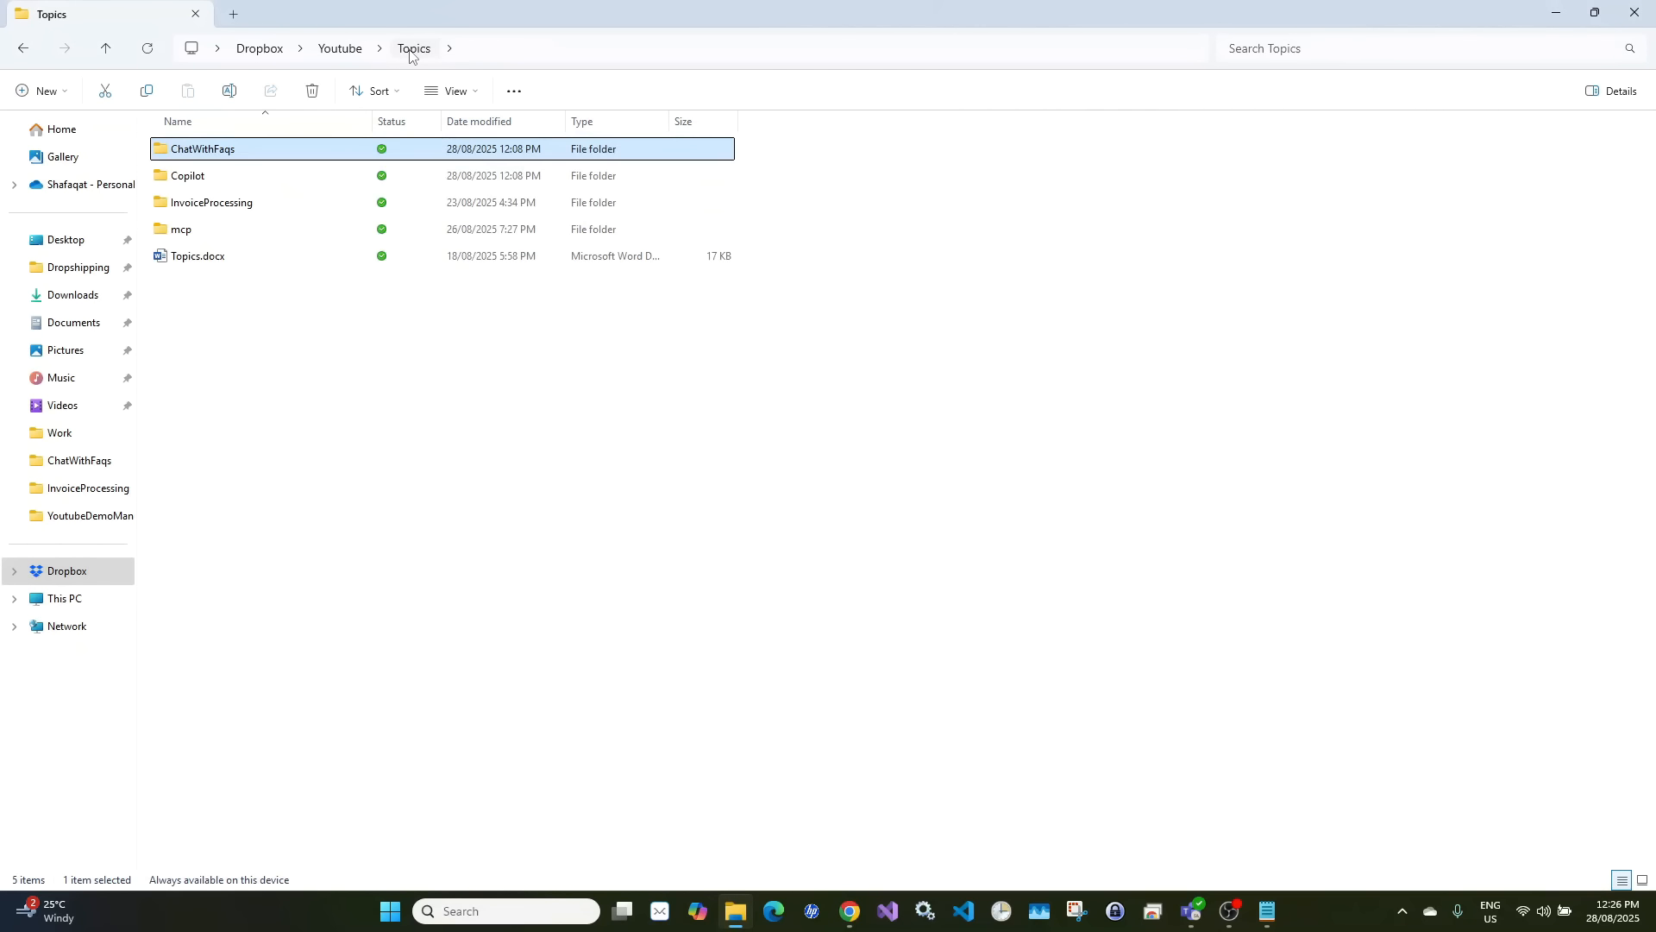
pyautogui.click(227, 180)
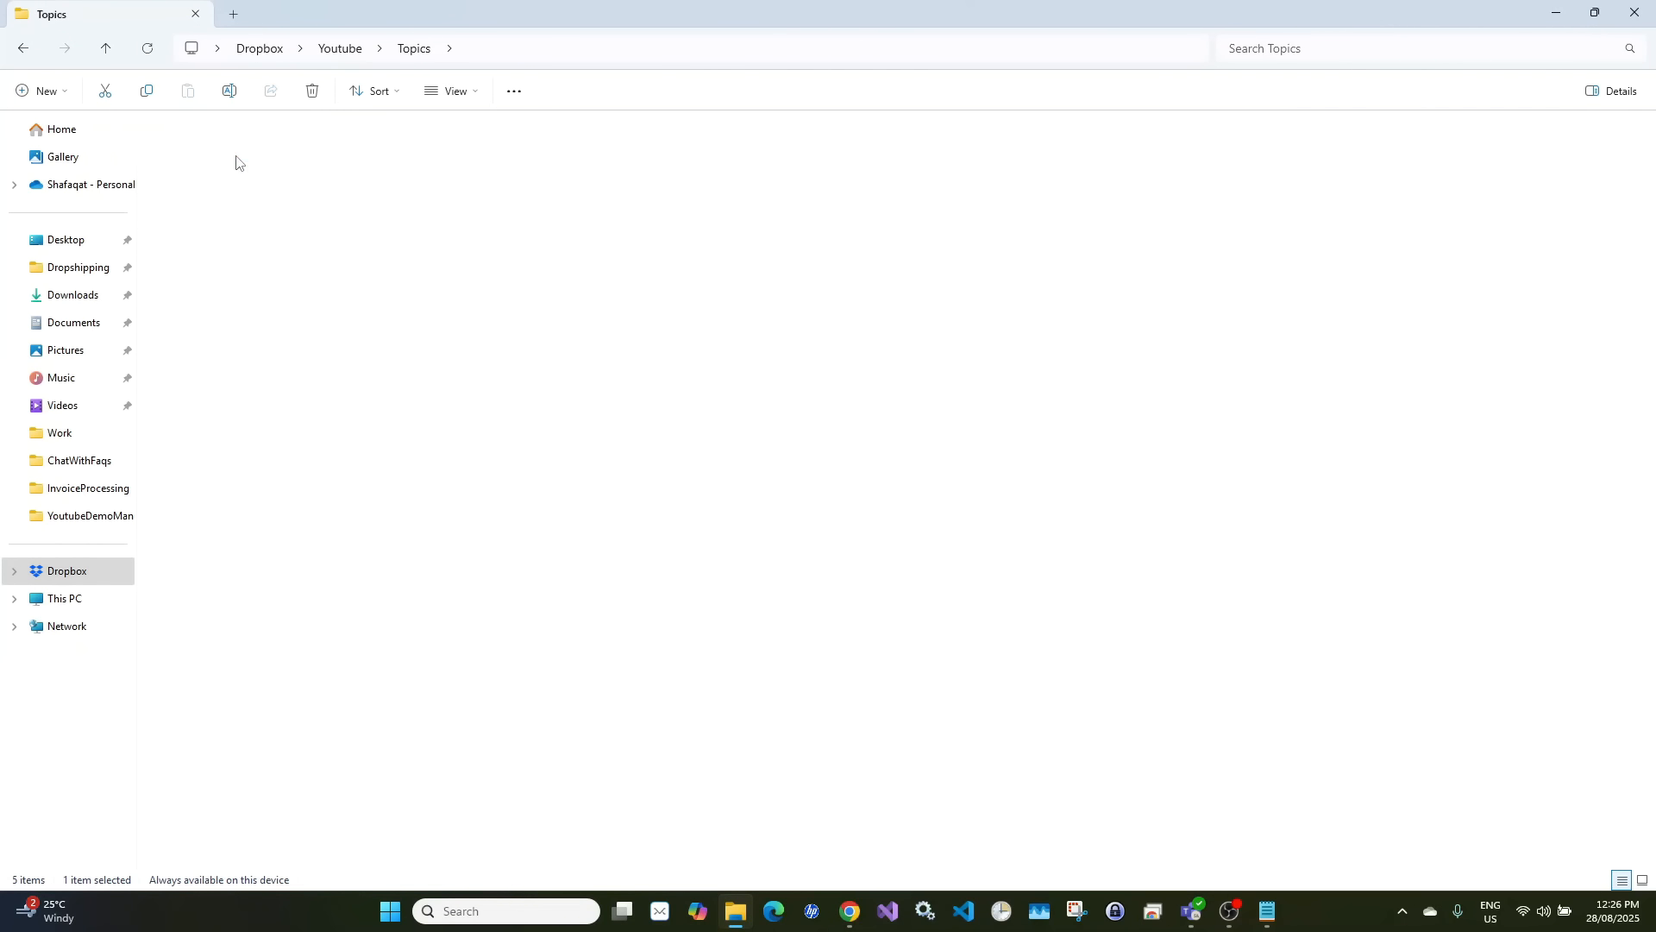
pyautogui.click(240, 158)
pyautogui.doubleClick(240, 159)
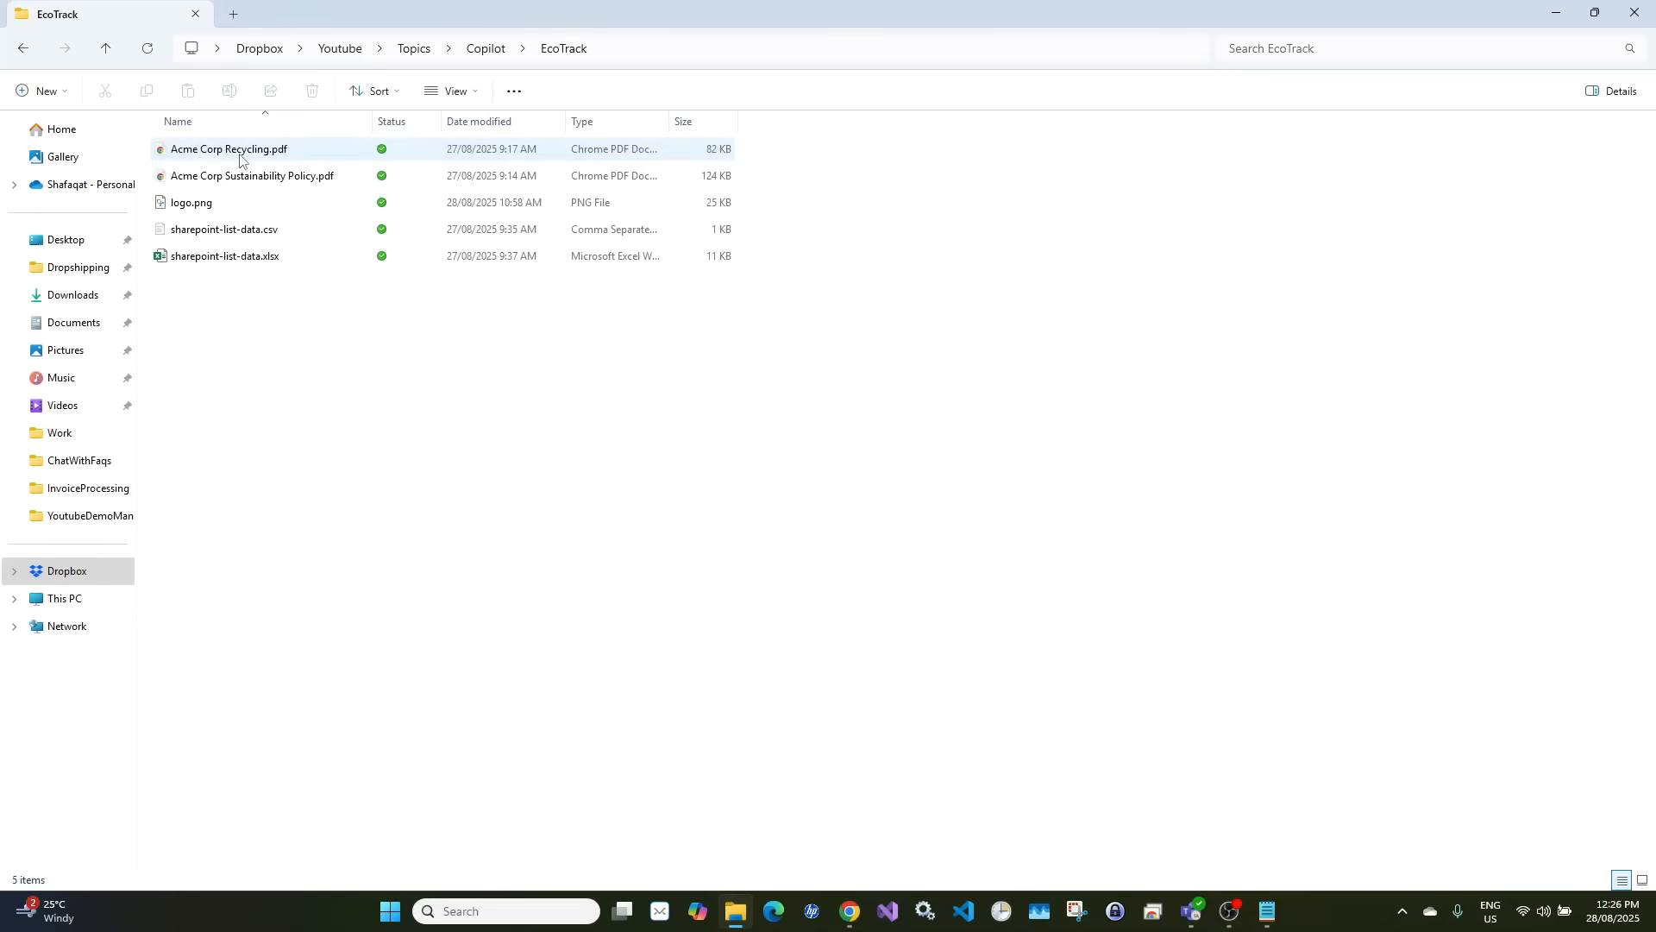
pyautogui.doubleClick(267, 150)
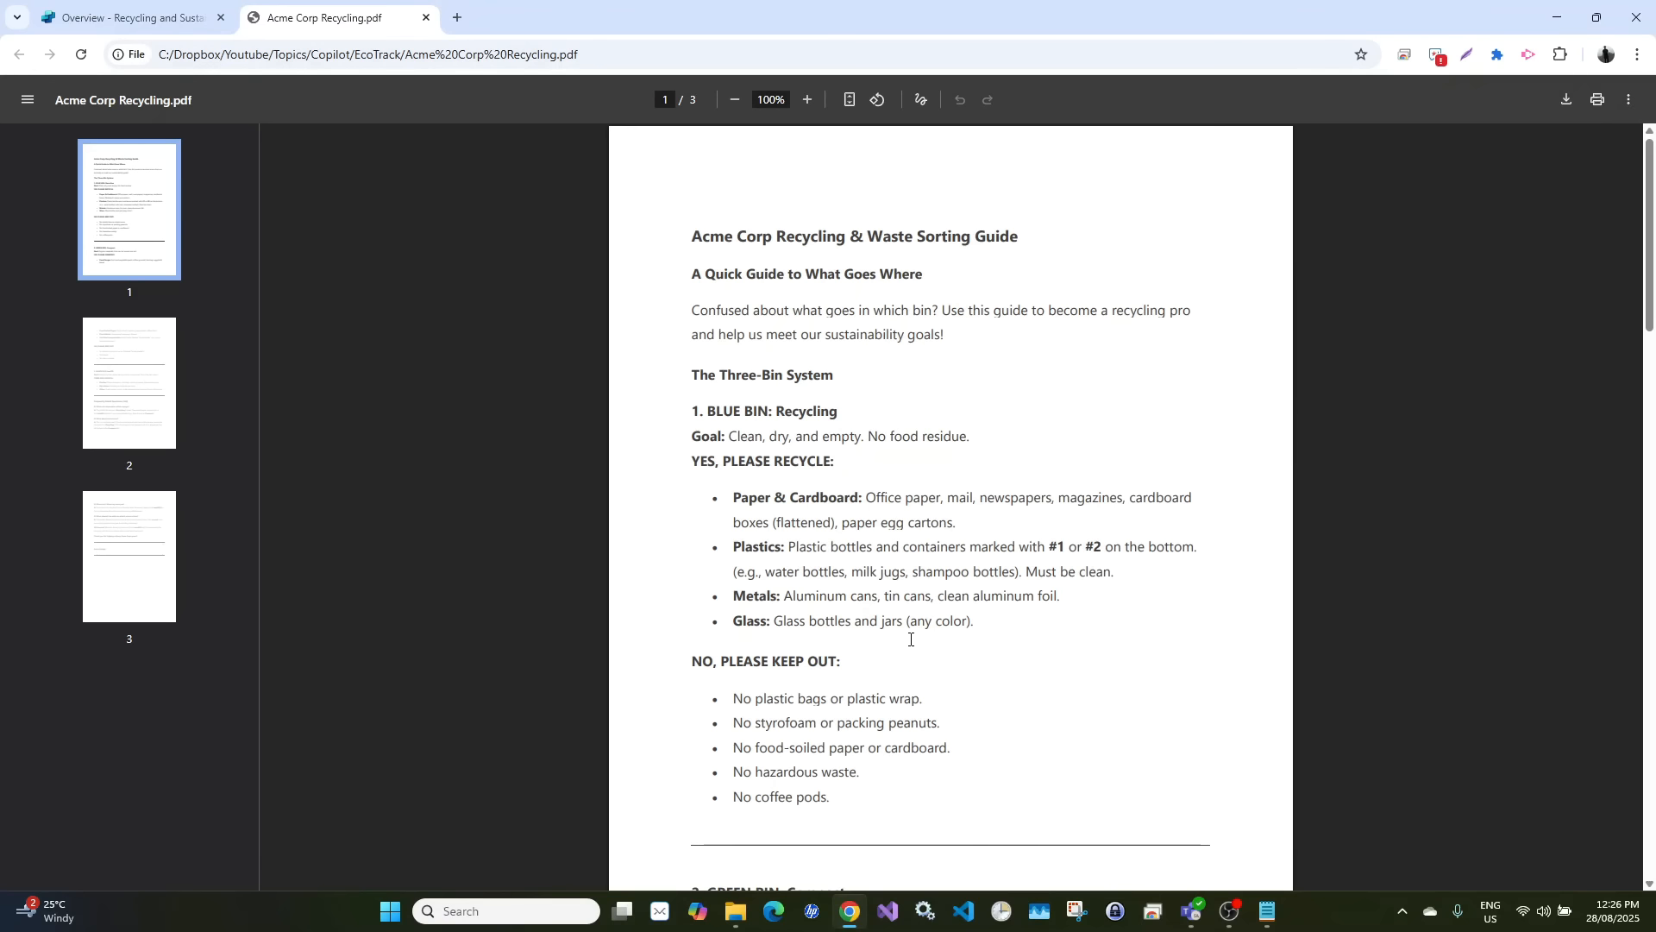
# Look through the recycling guide's three-bin sorting rules and FAQ, and close the PDF
pyautogui.scroll(-12, 911, 639)
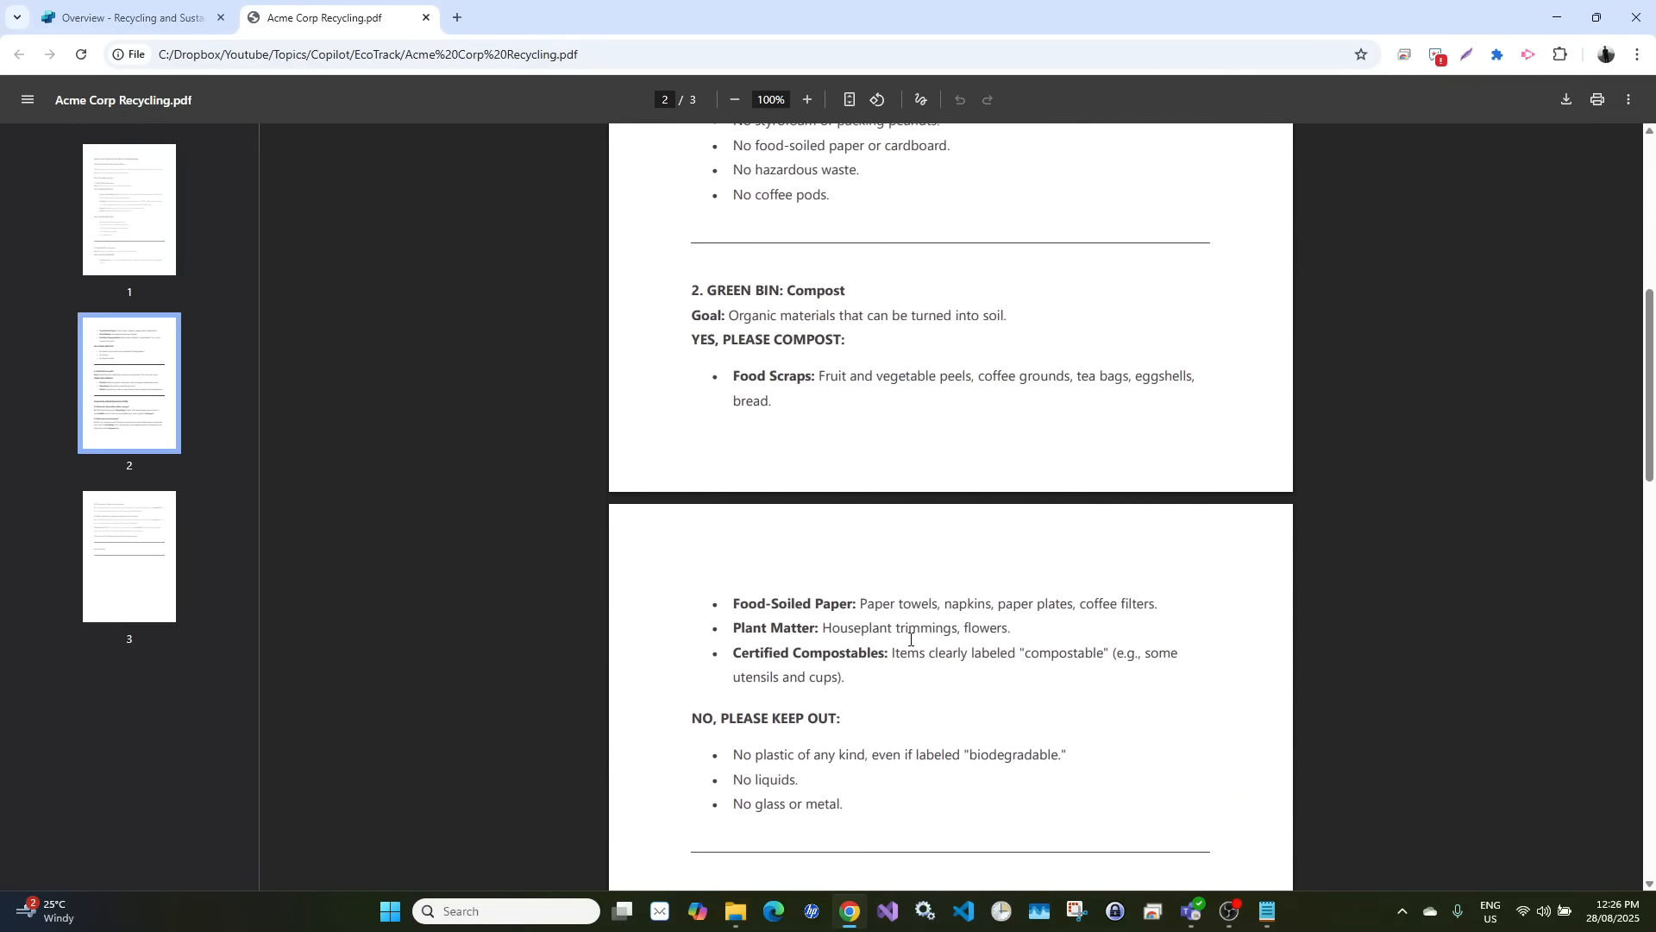
pyautogui.scroll(-12, 911, 640)
pyautogui.scroll(16, 910, 640)
pyautogui.scroll(9, 910, 639)
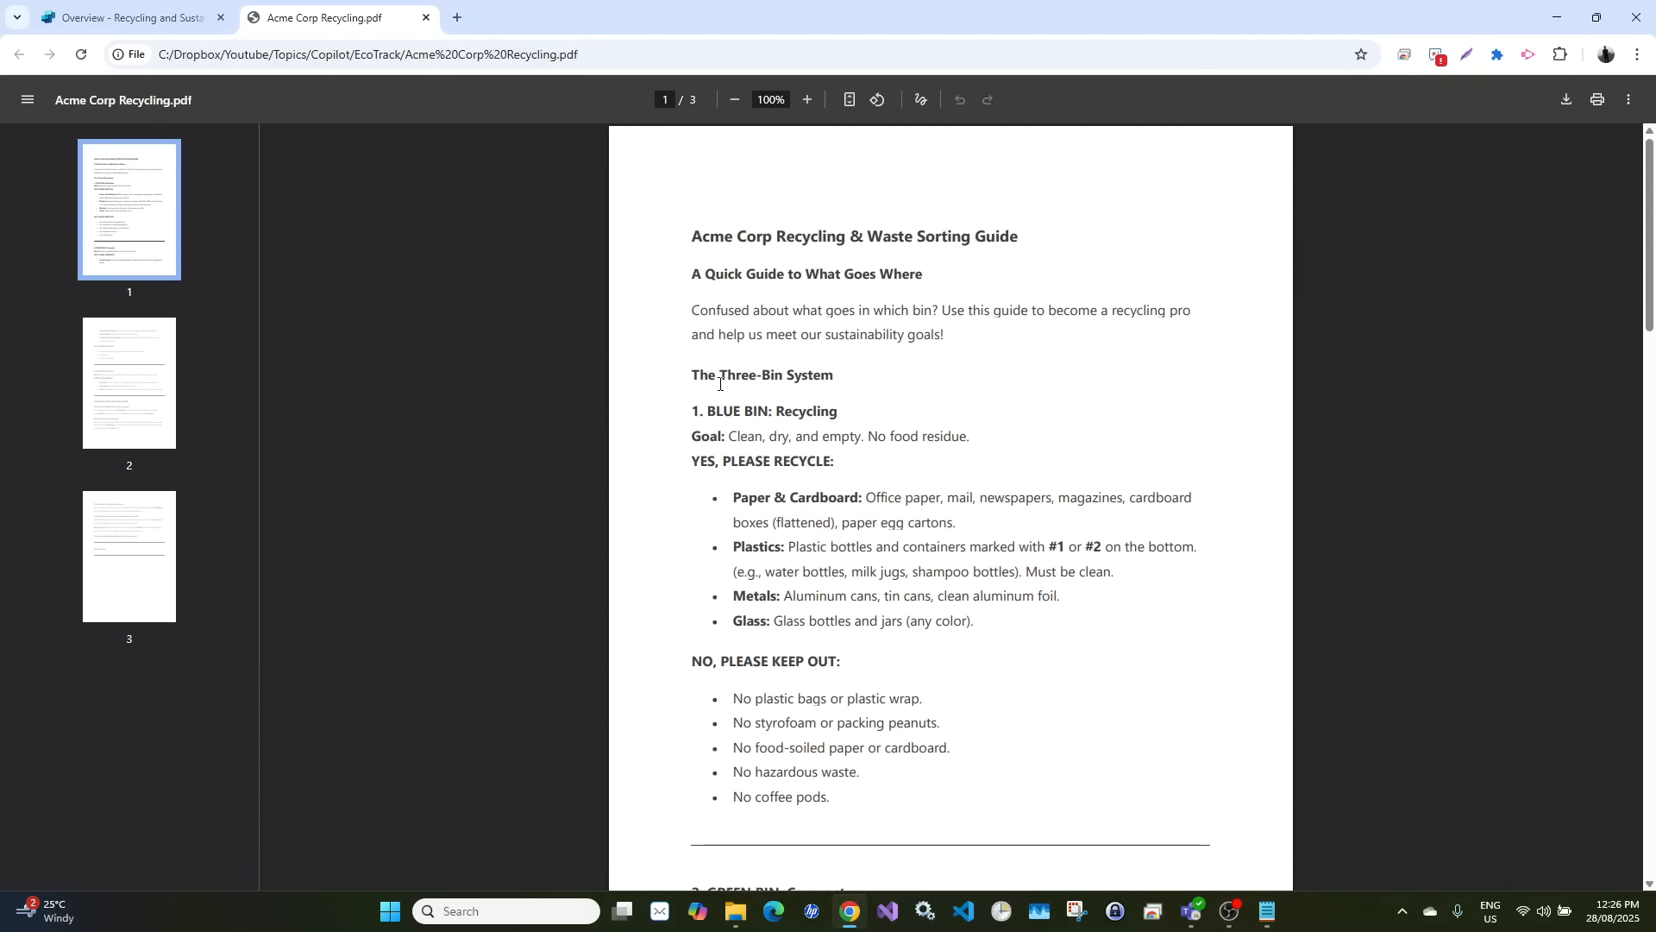
pyautogui.moveTo(708, 376); pyautogui.dragTo(836, 381)
pyautogui.scroll(-3, 823, 562)
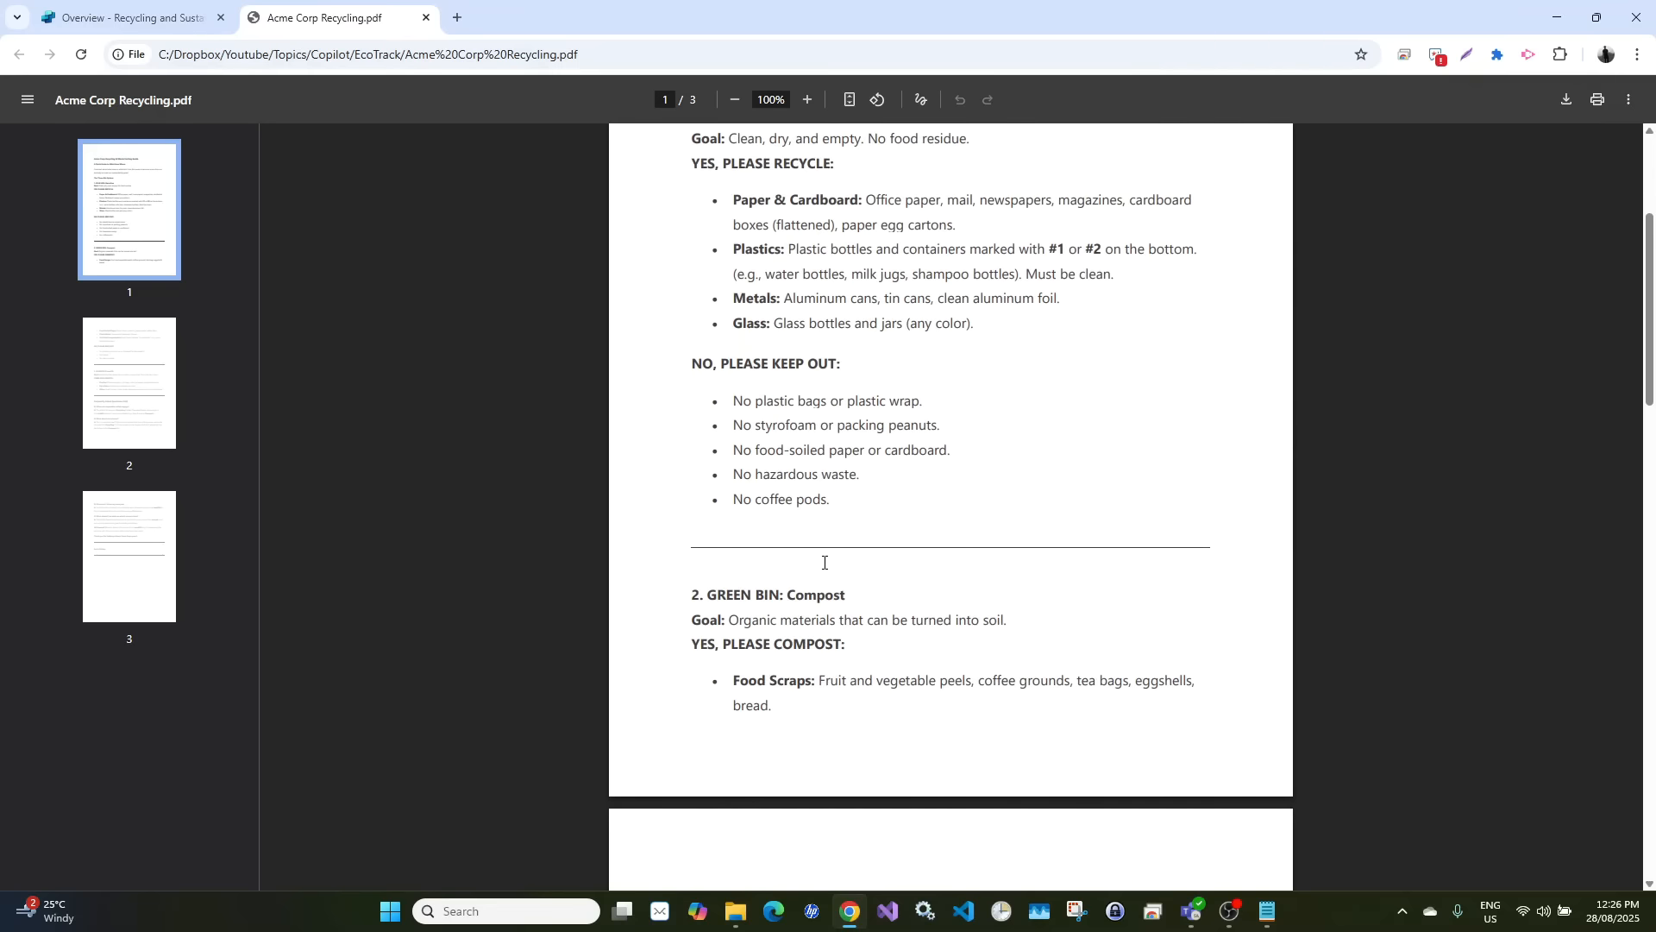
pyautogui.scroll(-2, 858, 554)
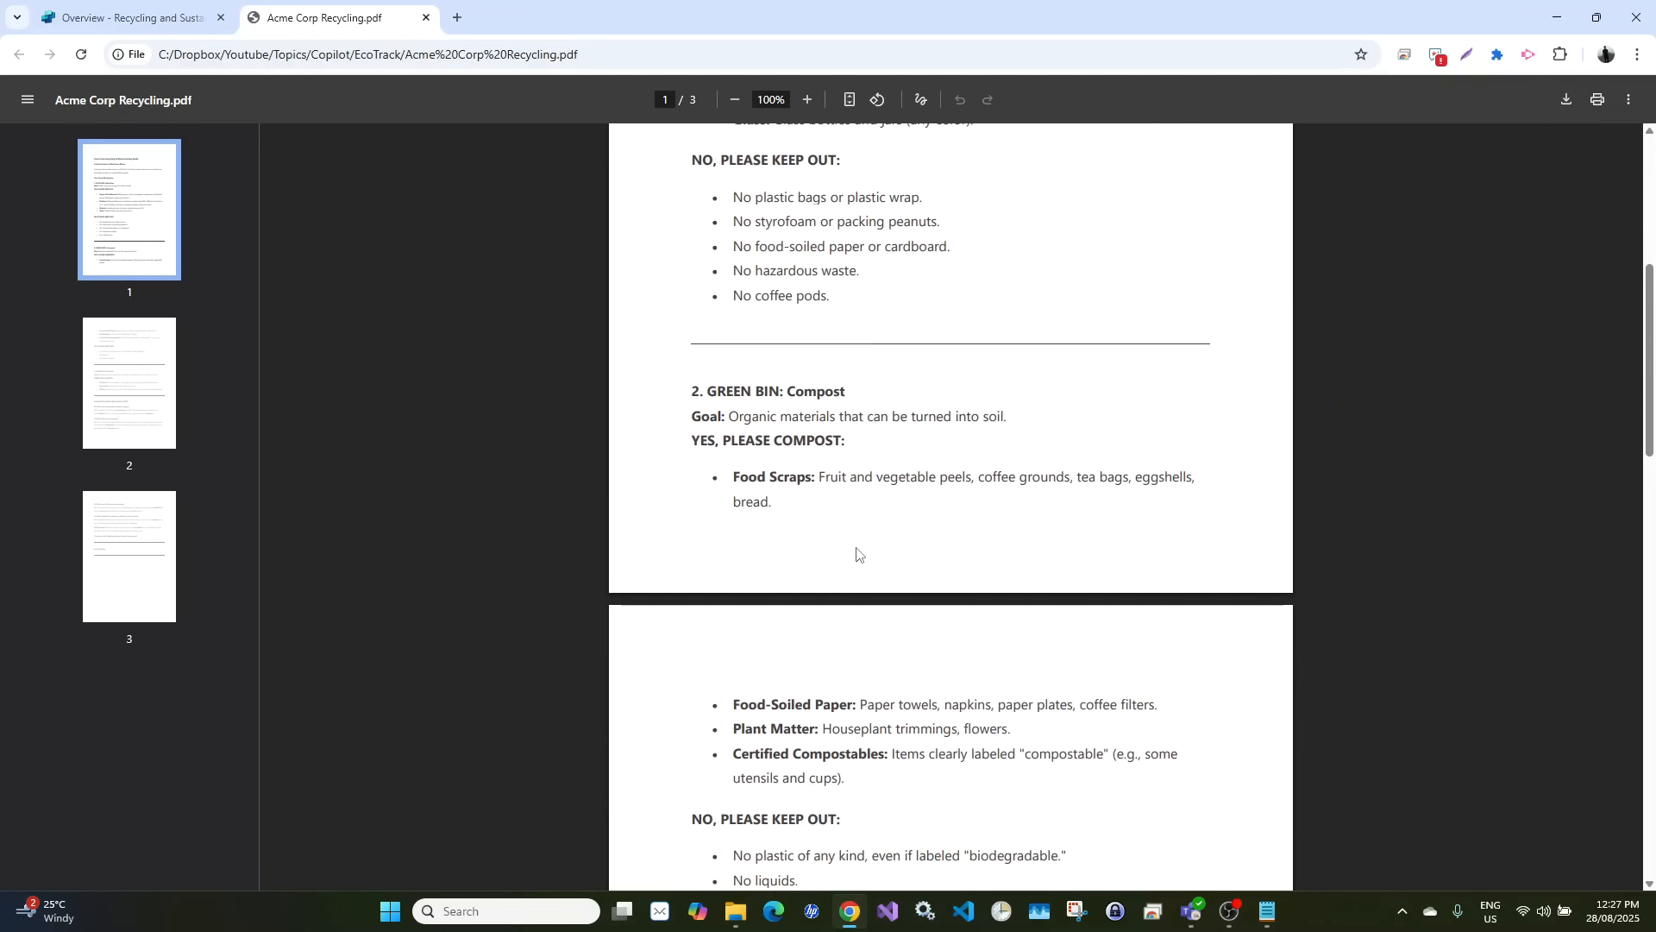
pyautogui.scroll(-3, 759, 670)
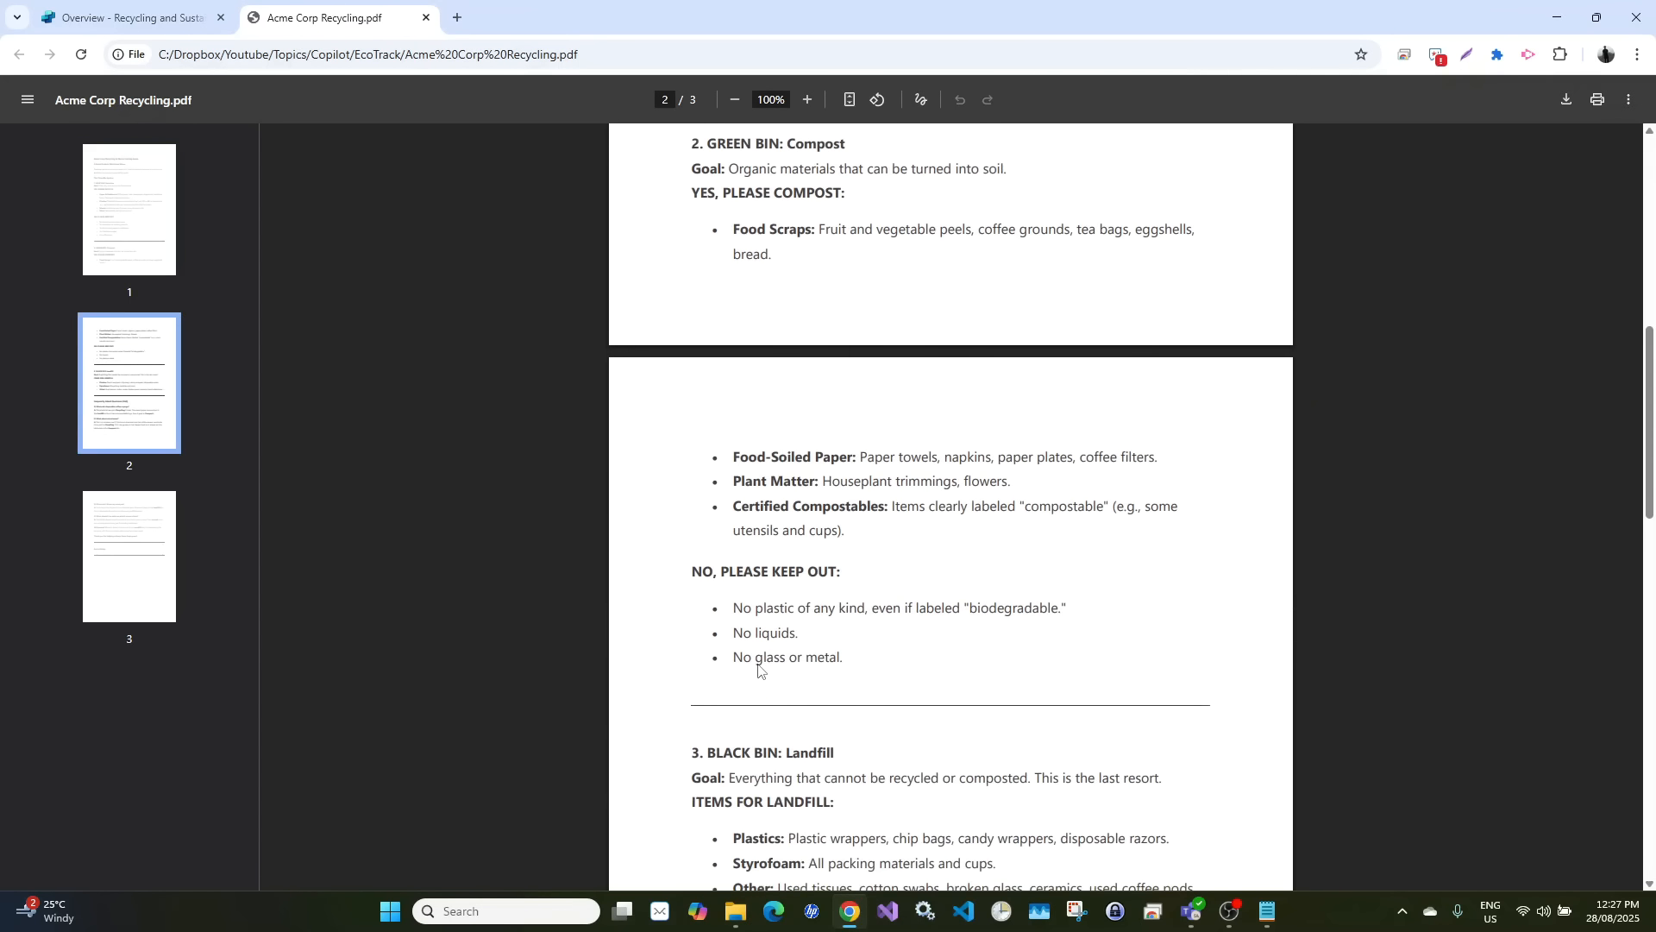
pyautogui.scroll(-3, 758, 671)
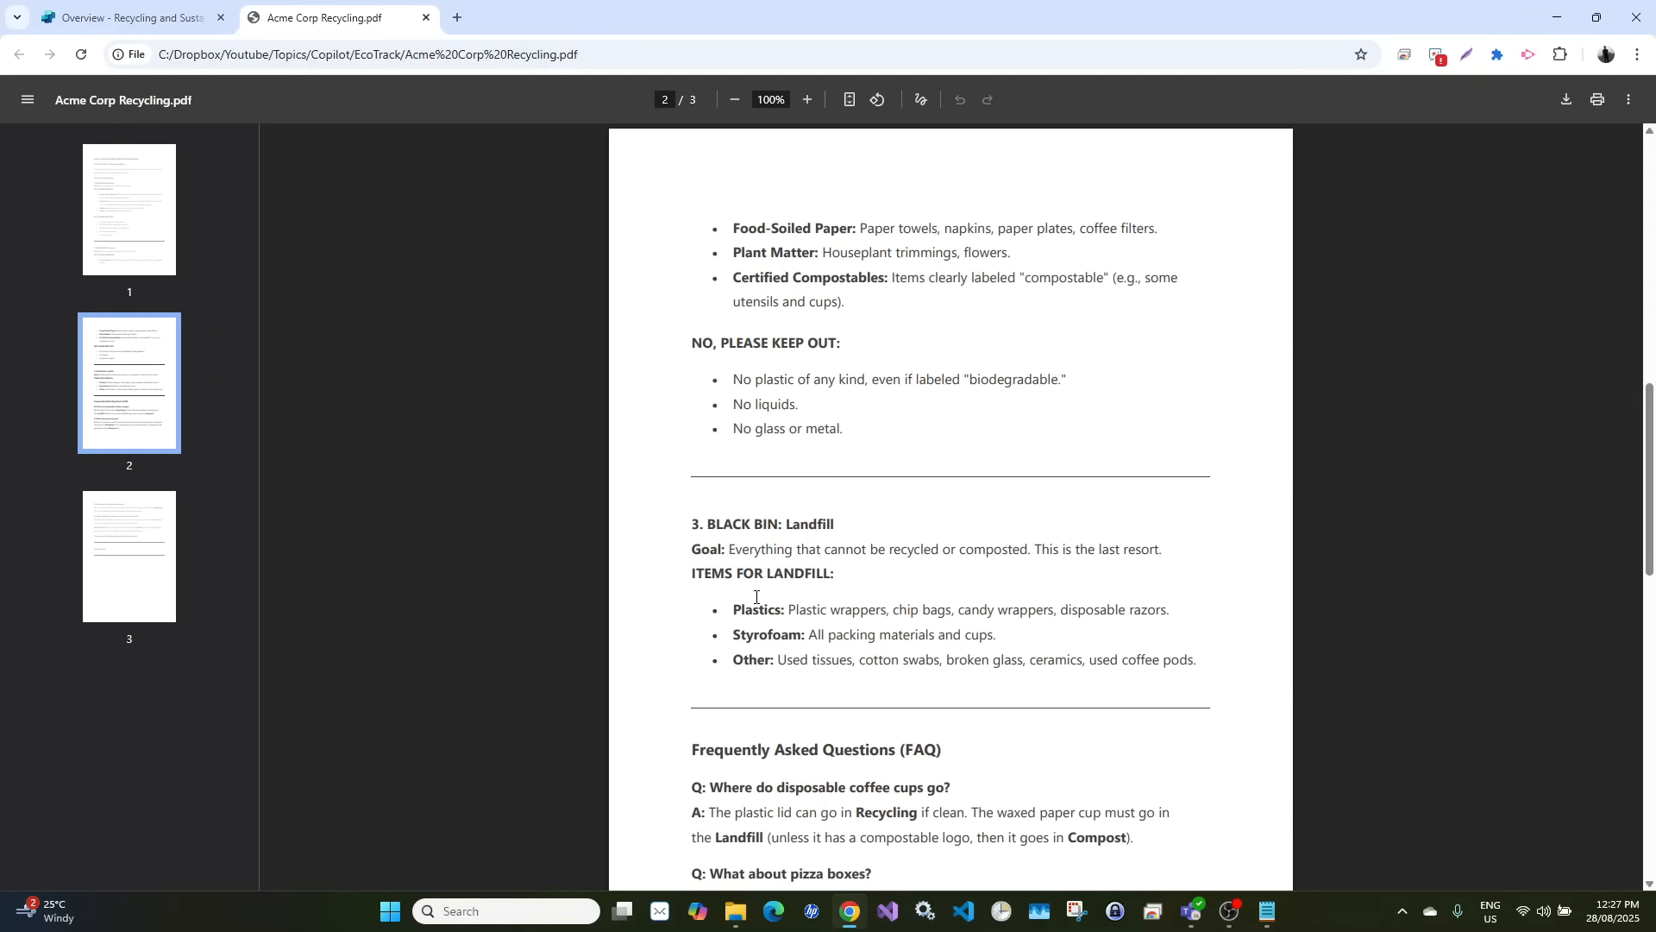
pyautogui.scroll(-4, 768, 501)
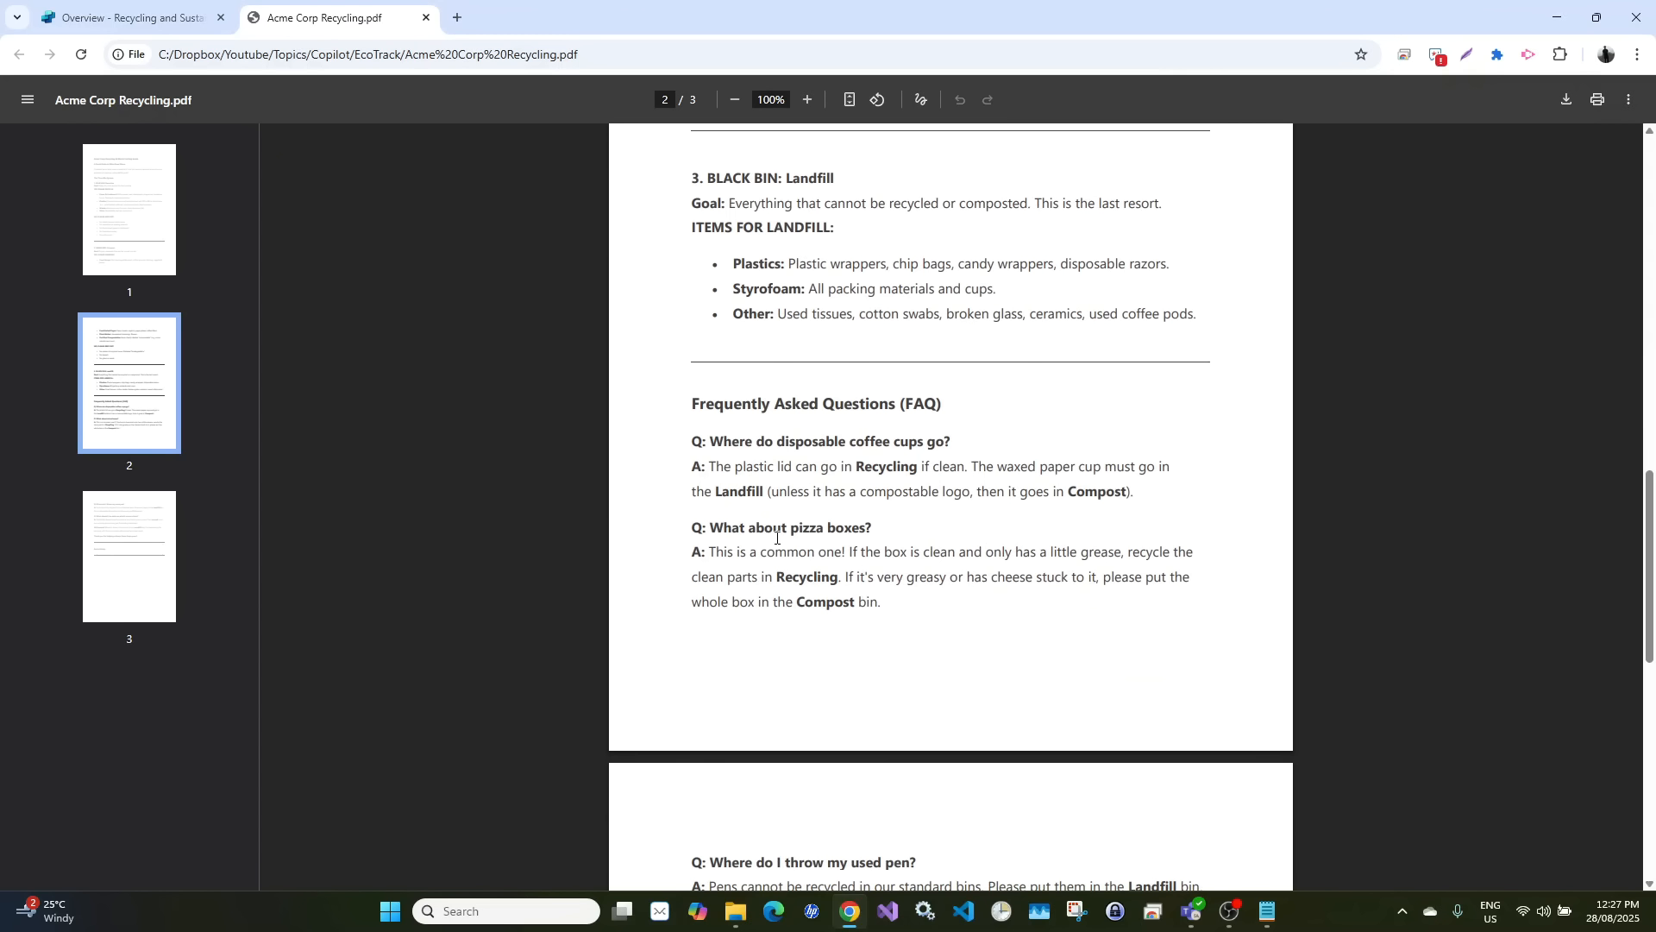
pyautogui.scroll(-5, 777, 531)
pyautogui.scroll(12, 429, 191)
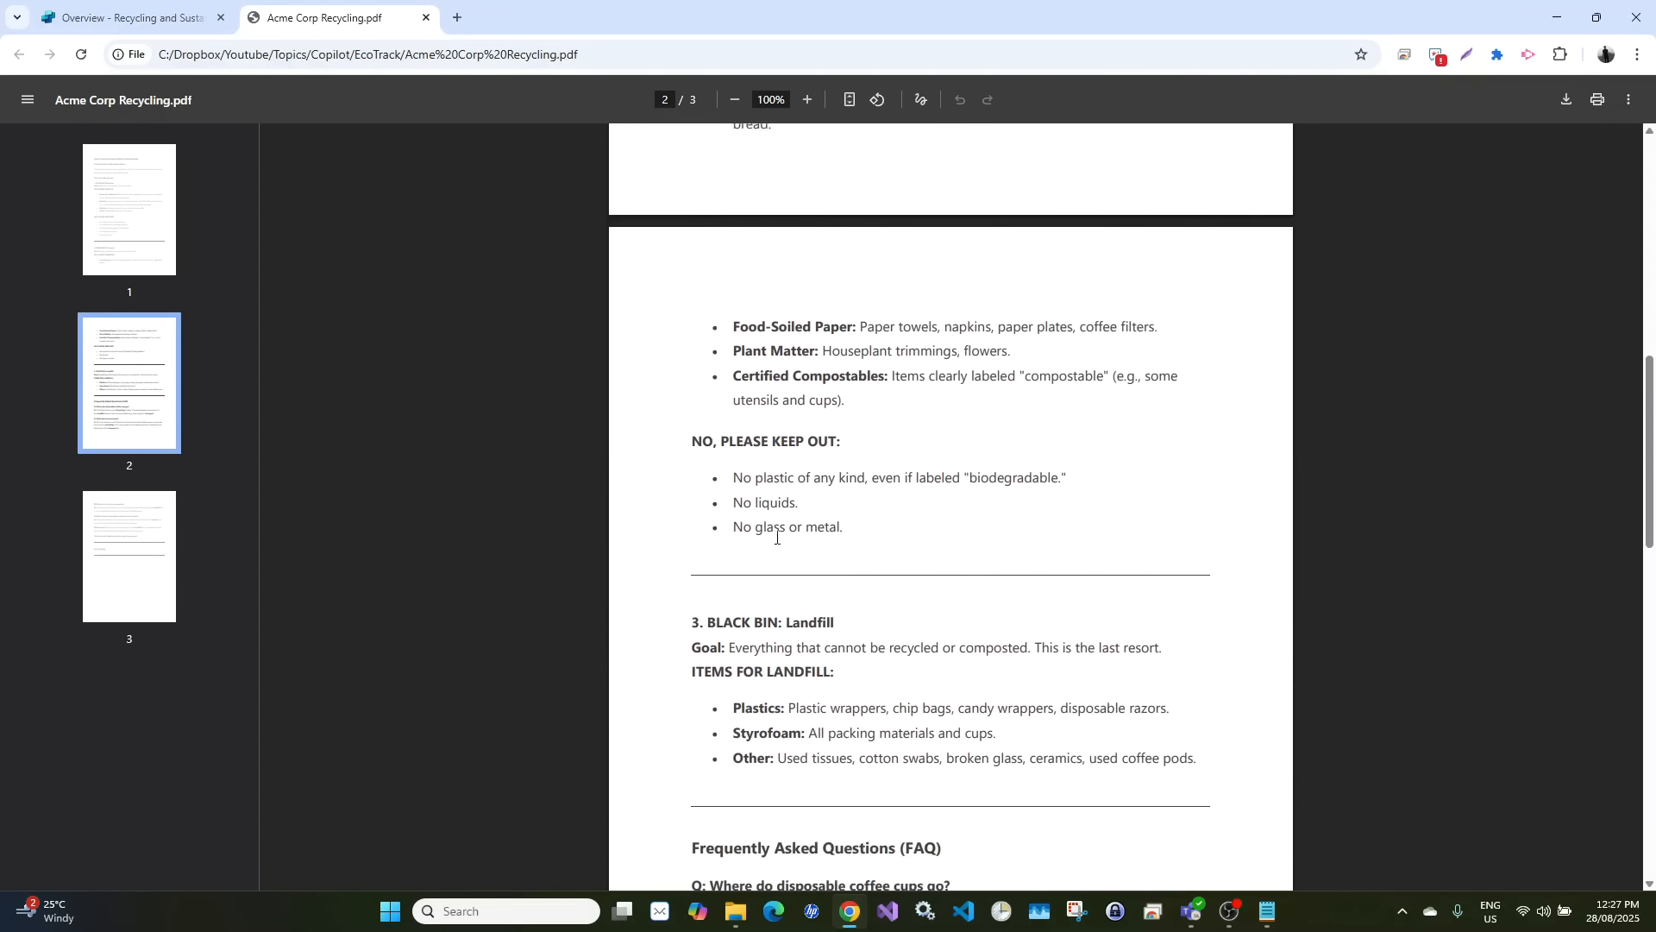
pyautogui.click(426, 17)
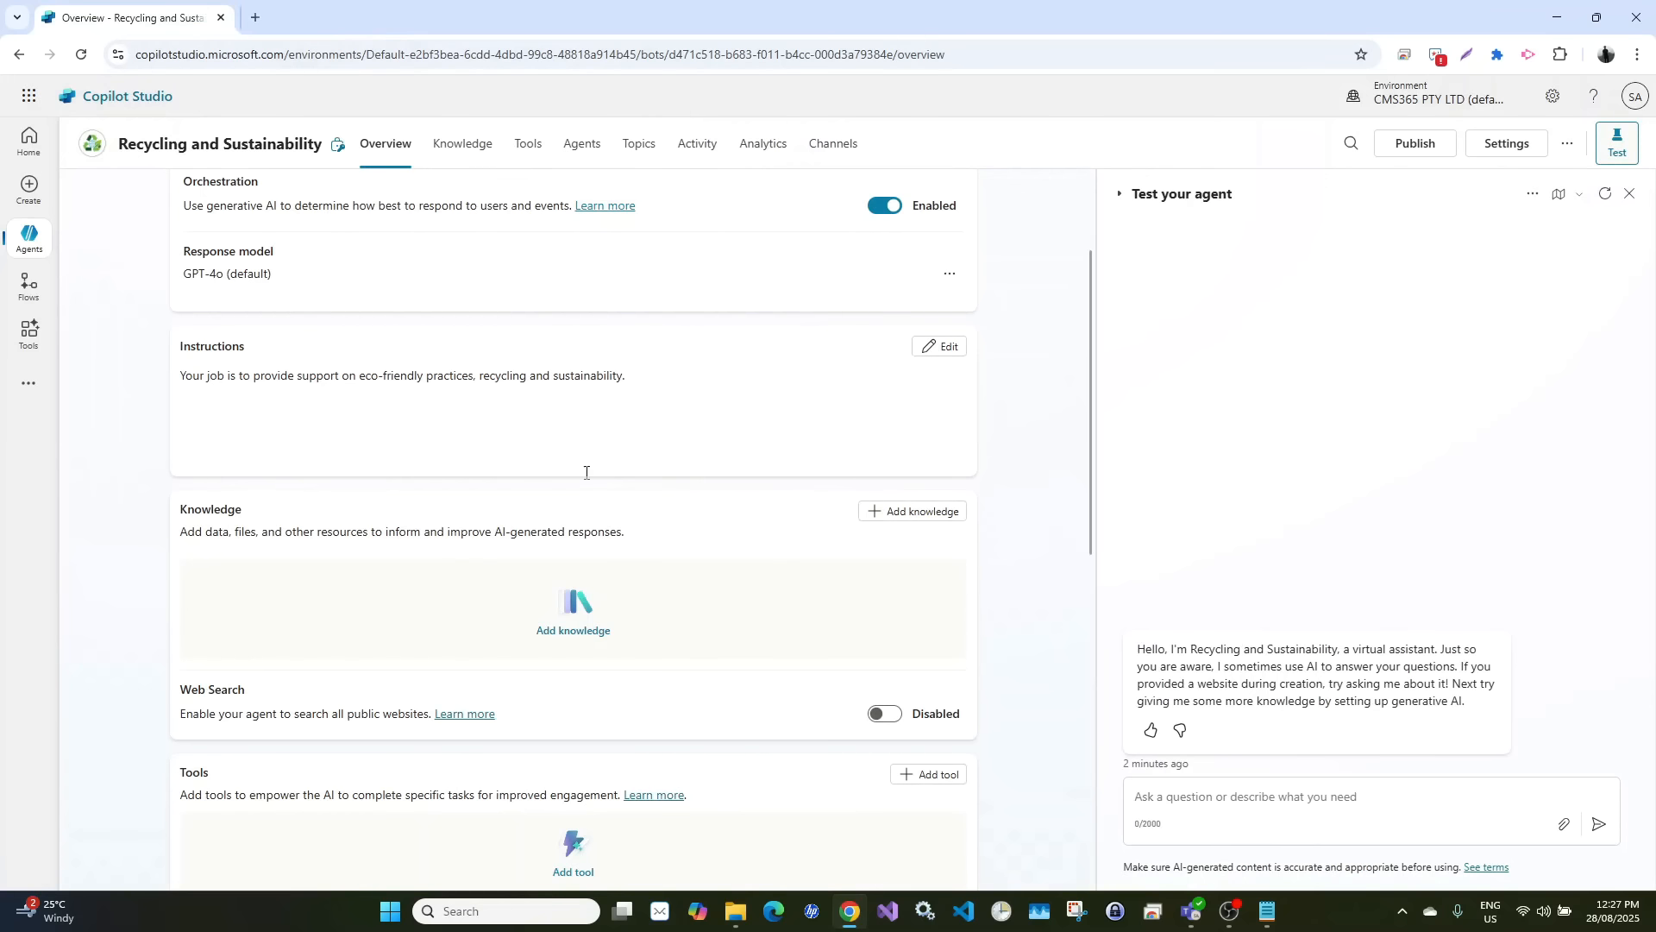
# Open Acme Corp Sustainability Policy.pdf from the EcoTrack folder in File Explorer and read through its goals and waste sorting guidelines
pyautogui.click(736, 912)
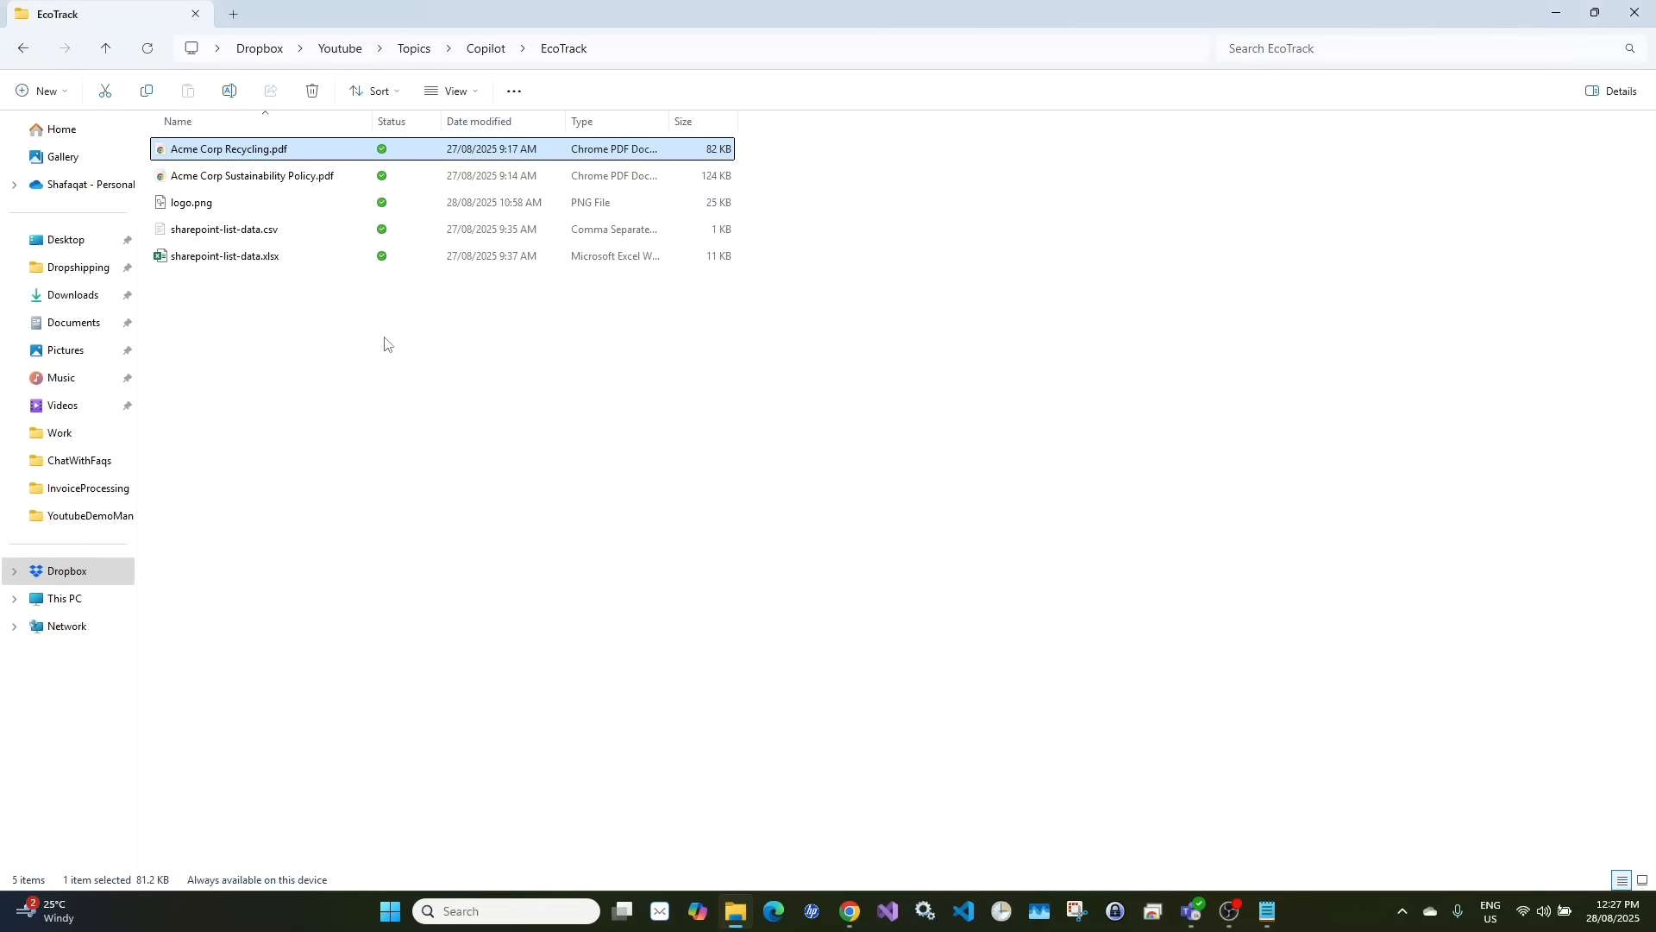
pyautogui.doubleClick(302, 177)
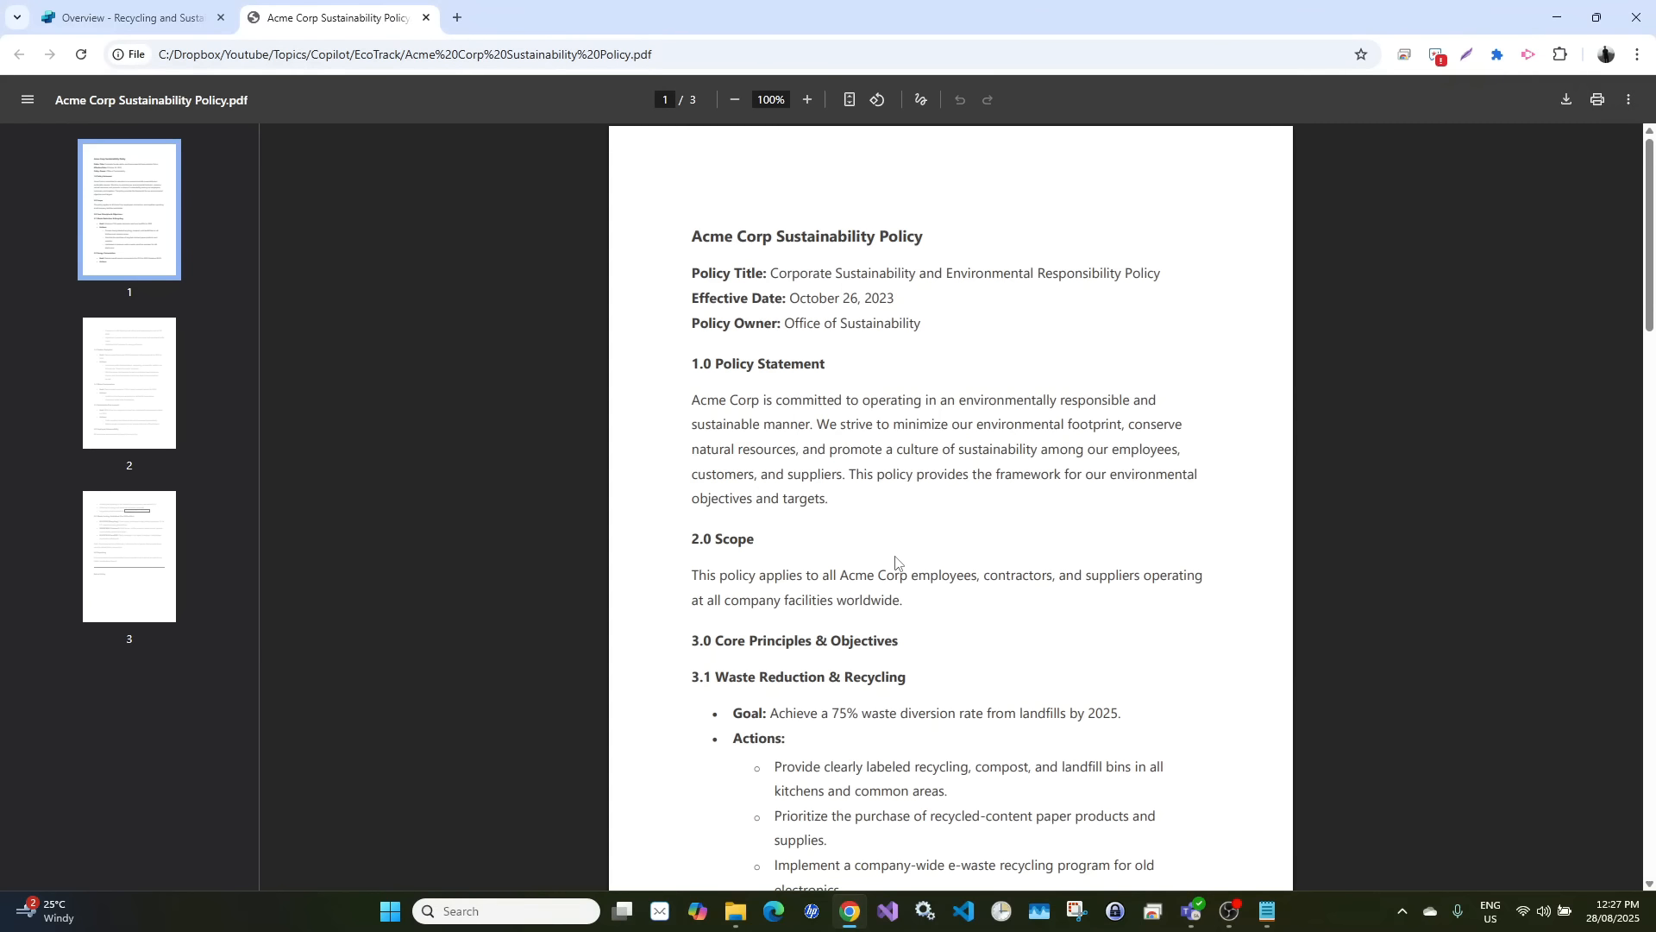
pyautogui.scroll(-10, 896, 562)
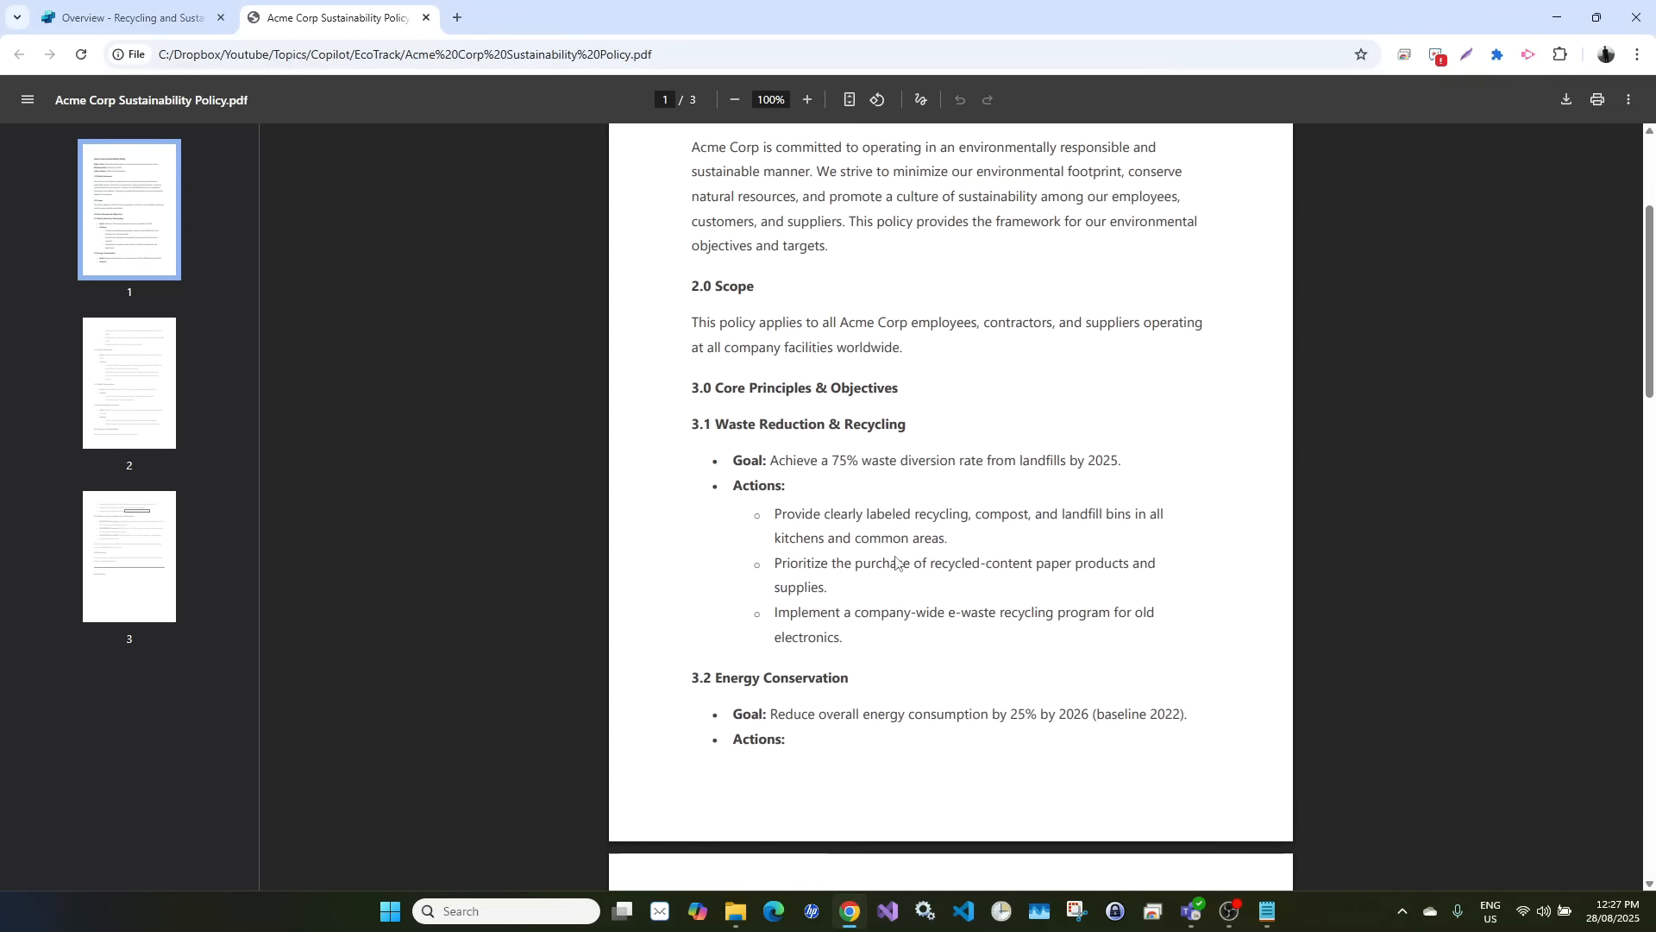
pyautogui.scroll(-7, 896, 562)
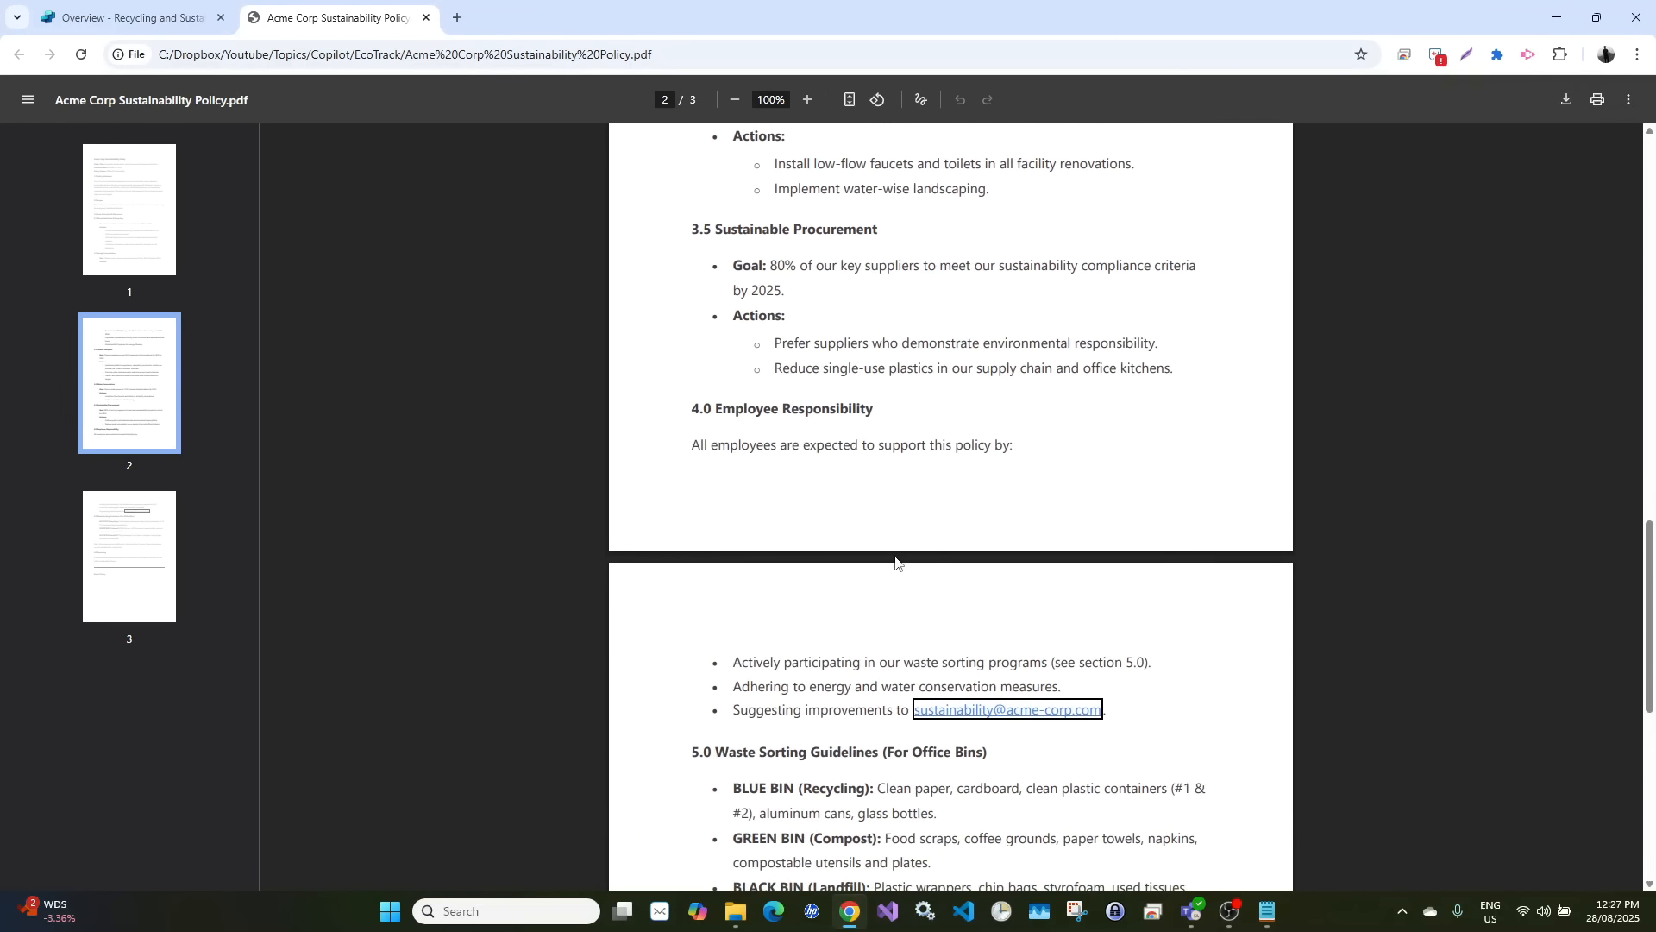
pyautogui.scroll(-4, 895, 562)
pyautogui.scroll(-3, 896, 561)
pyautogui.scroll(4, 896, 562)
pyautogui.scroll(1, 896, 562)
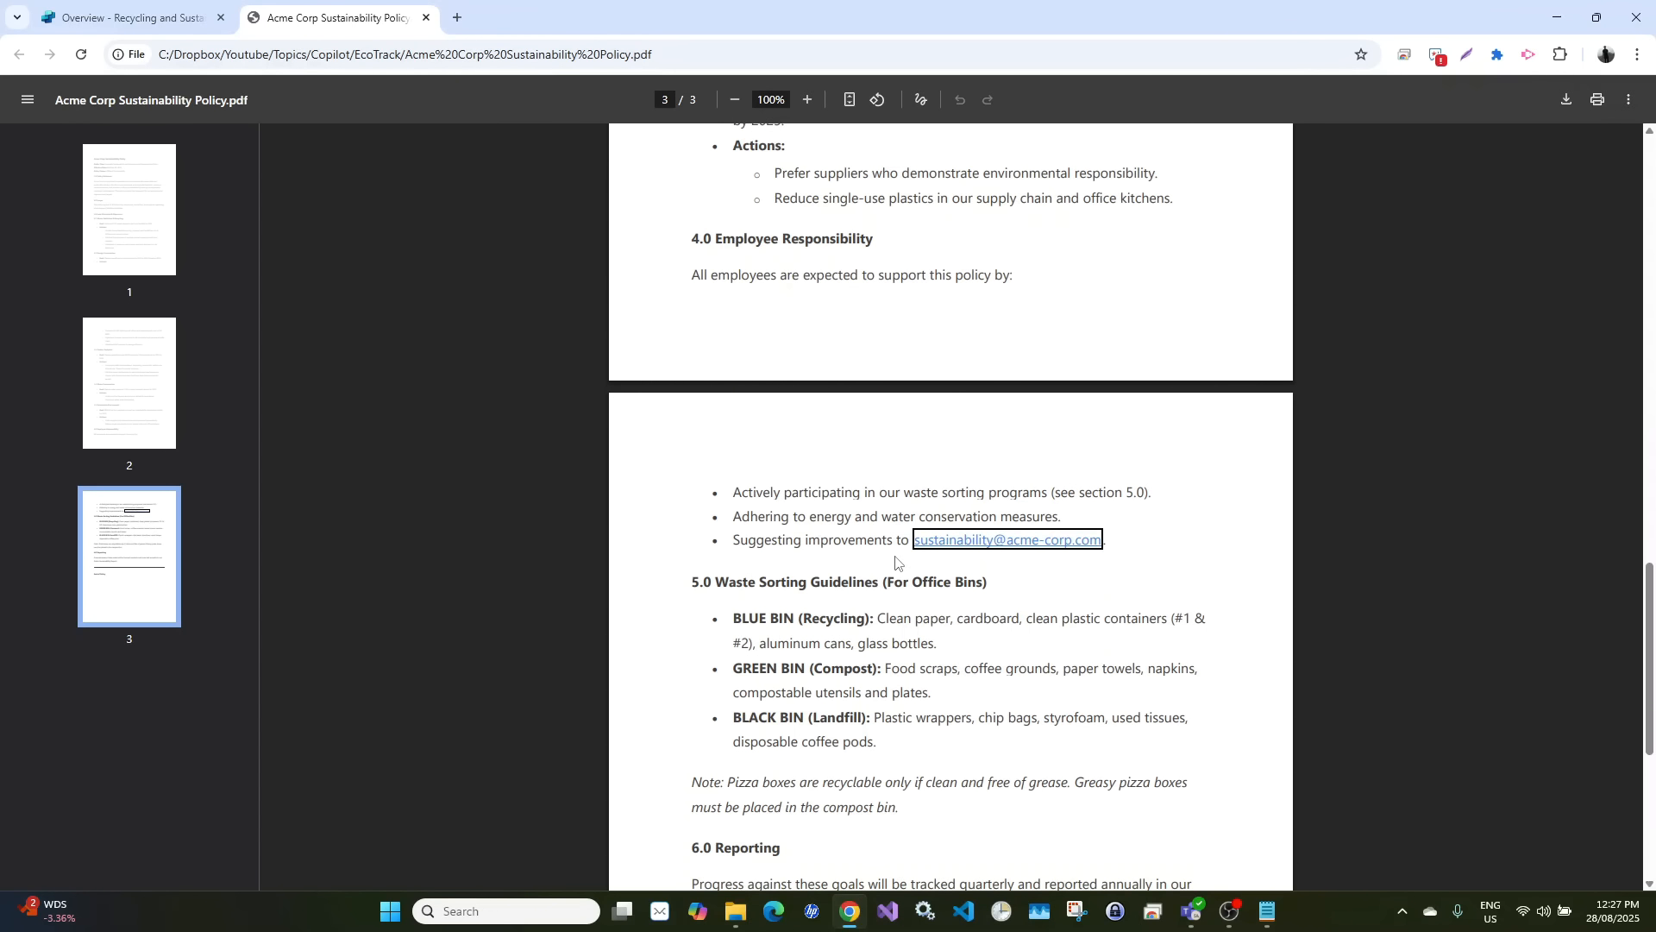
# Close the PDF and add Acme Corp Recycling.pdf and Acme Corp Sustainability Policy.pdf from Topics > Copilot > EcoTrack to the agent's knowledge
pyautogui.click(426, 18)
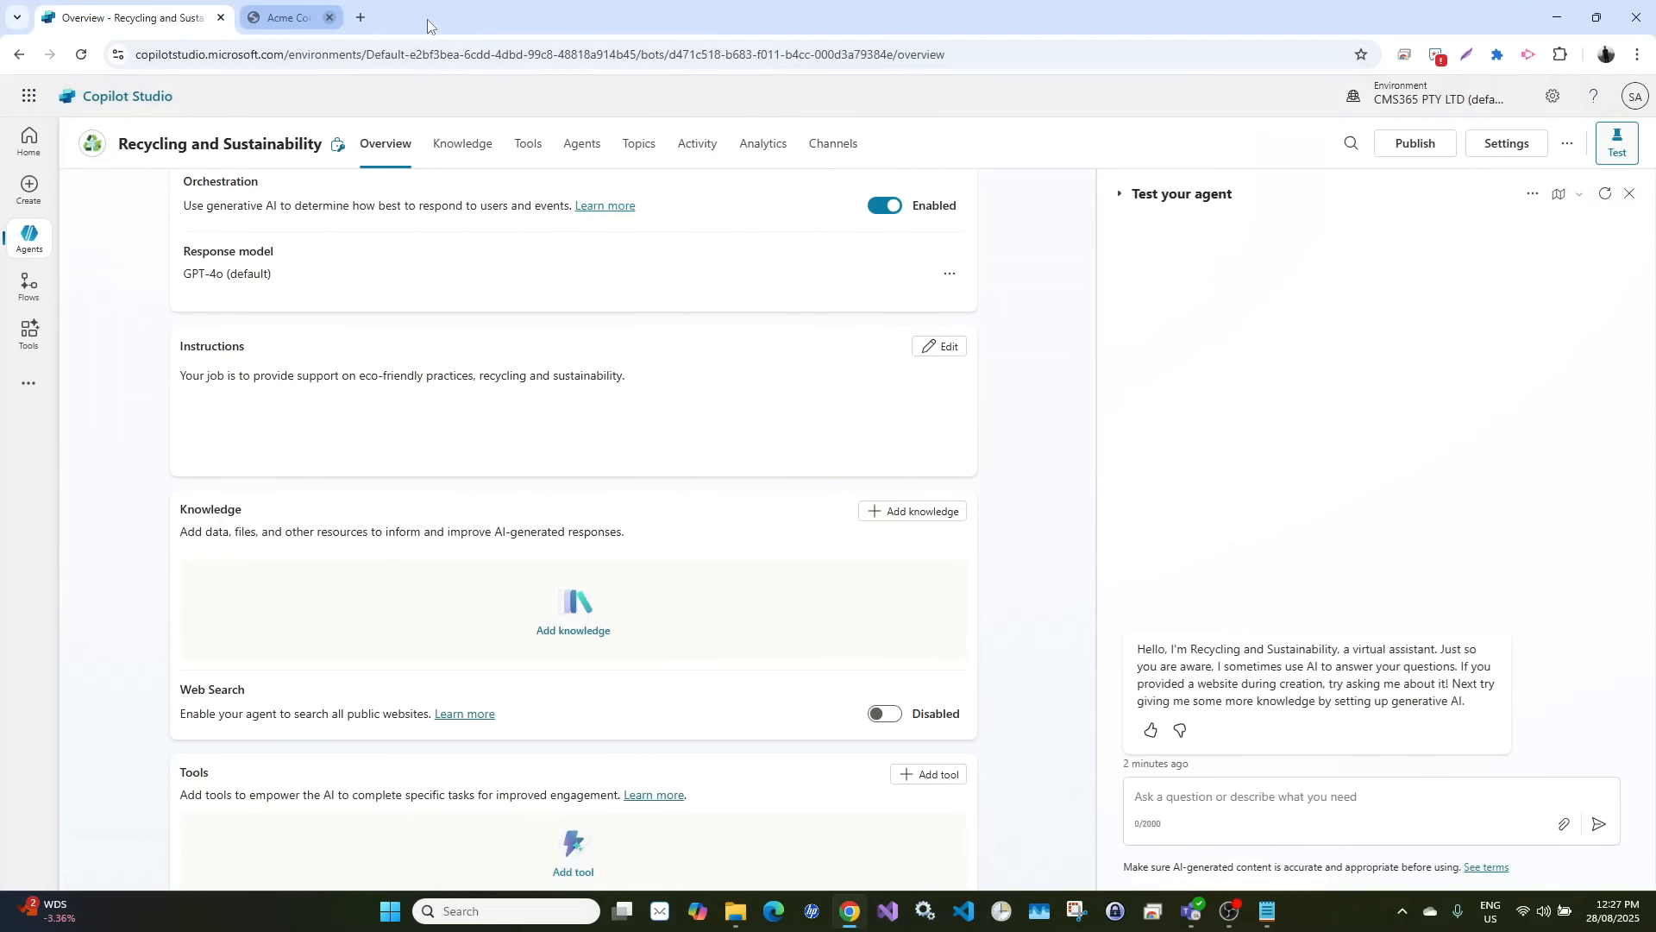
pyautogui.click(577, 634)
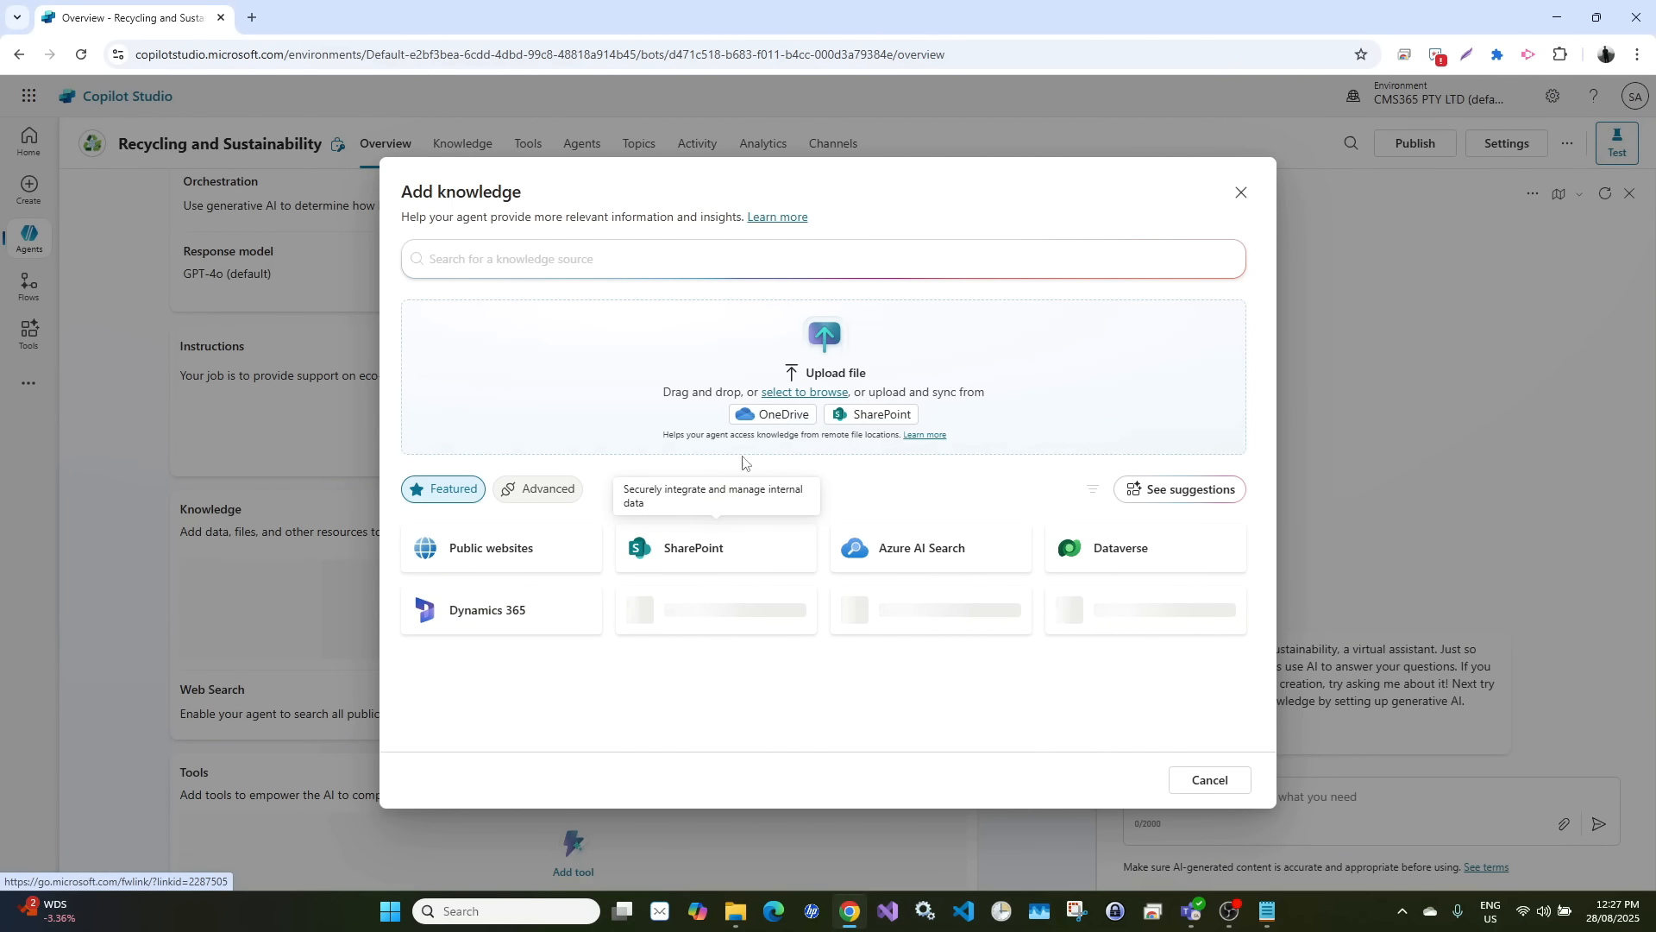
pyautogui.click(803, 393)
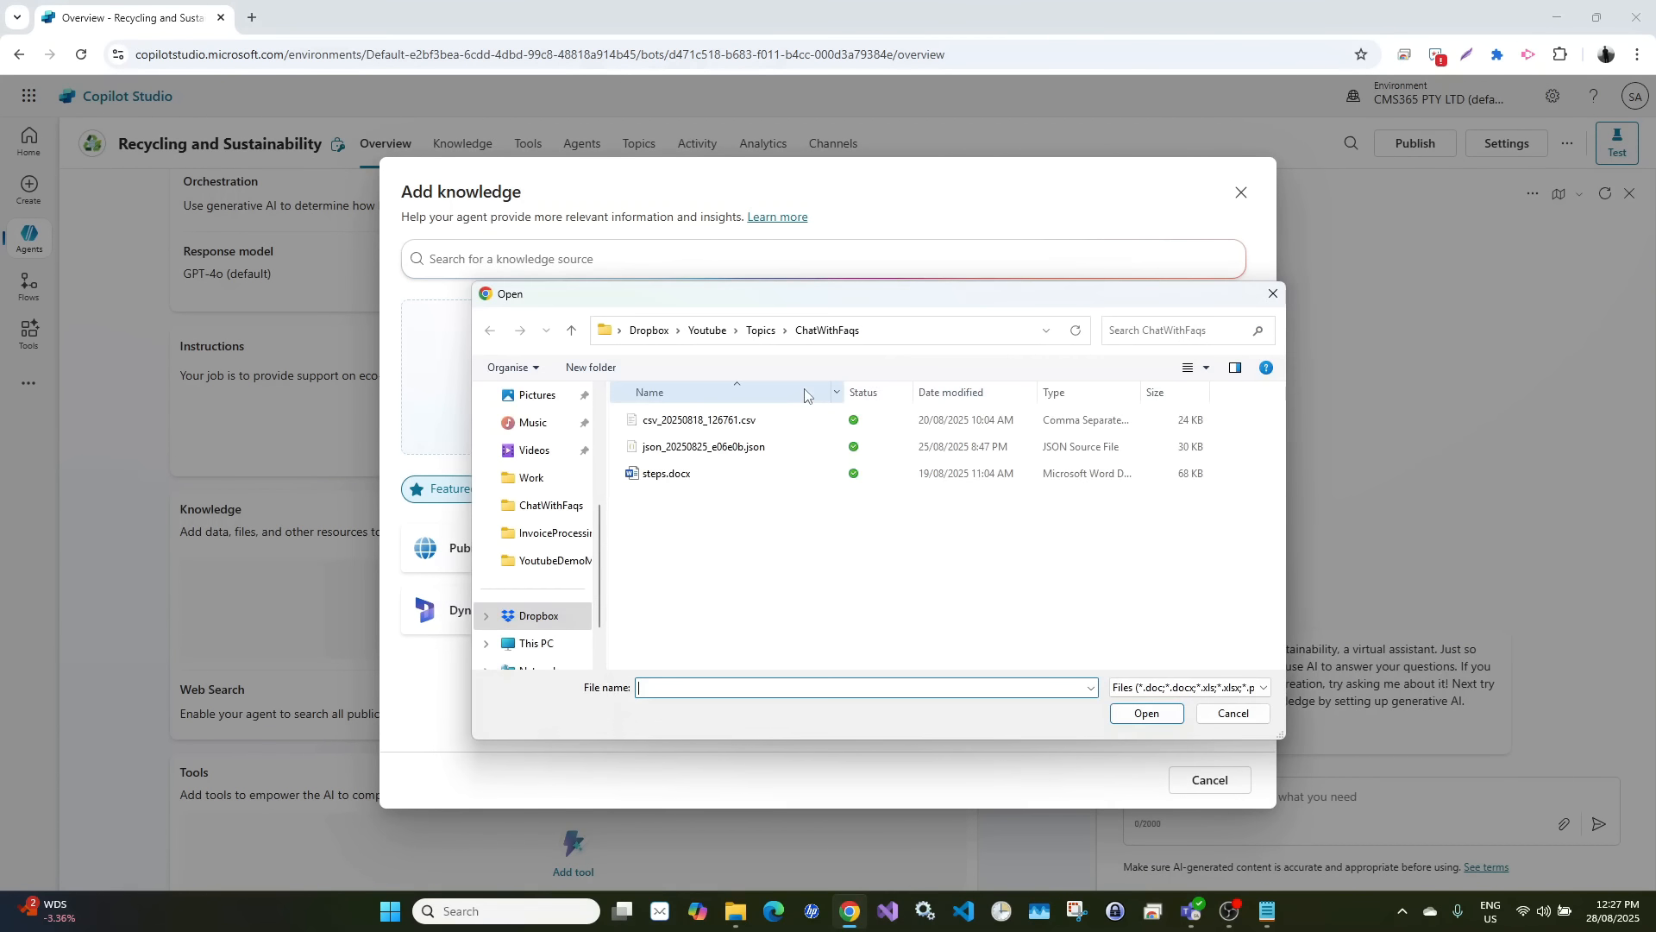
pyautogui.click(759, 331)
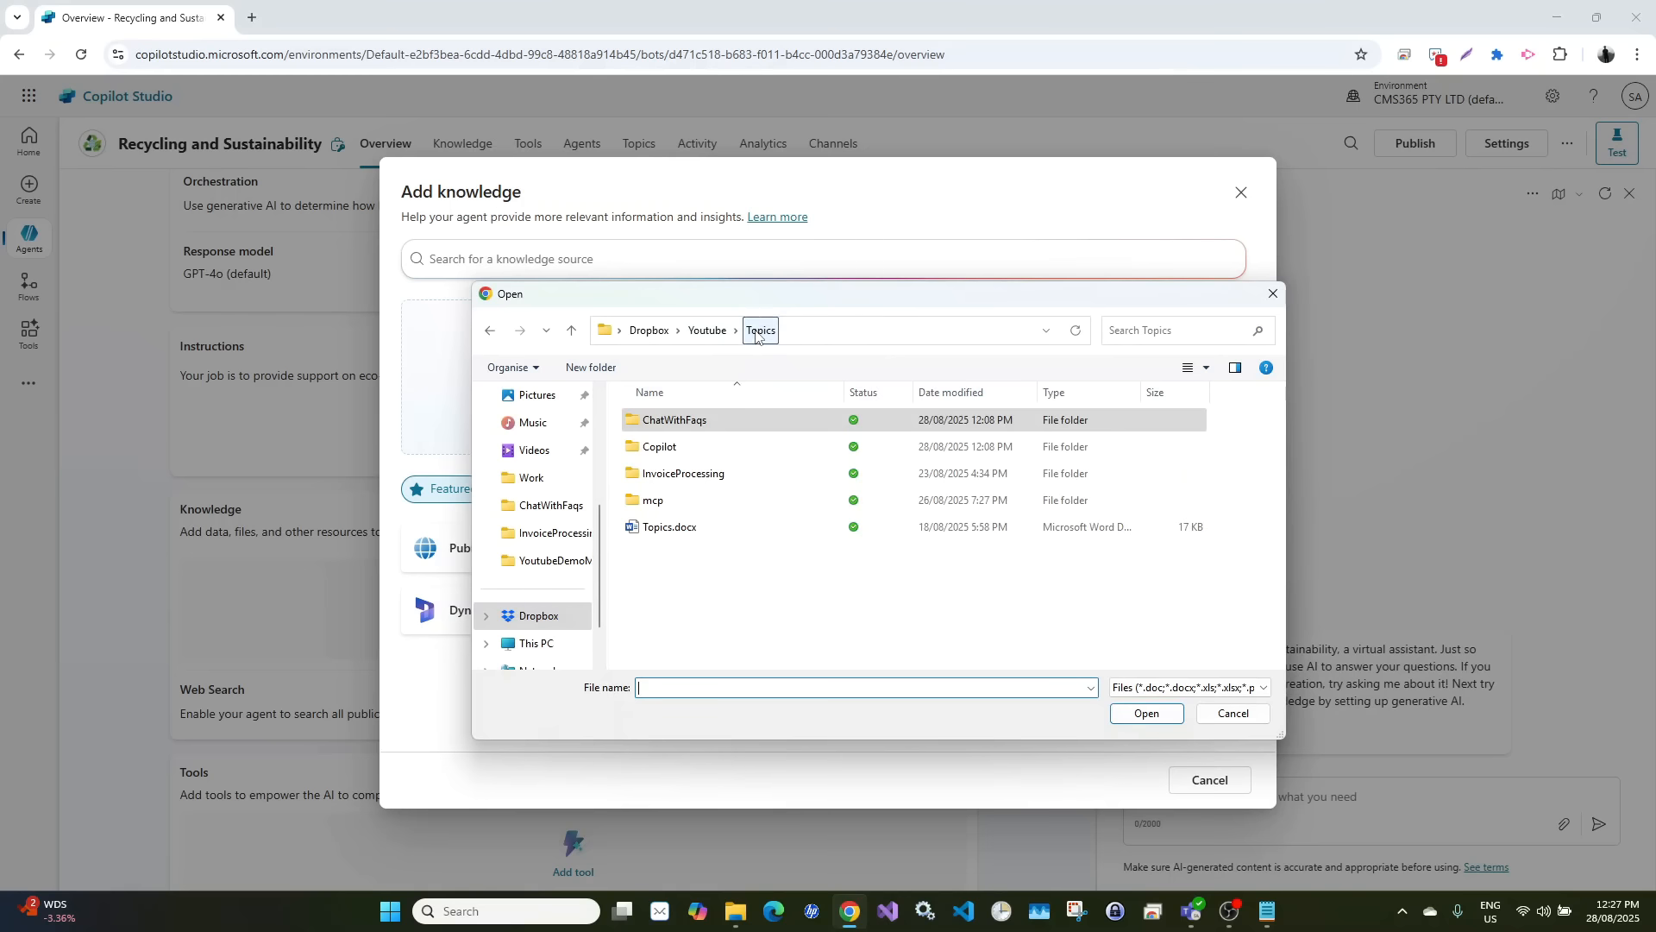
pyautogui.doubleClick(680, 452)
pyautogui.doubleClick(677, 421)
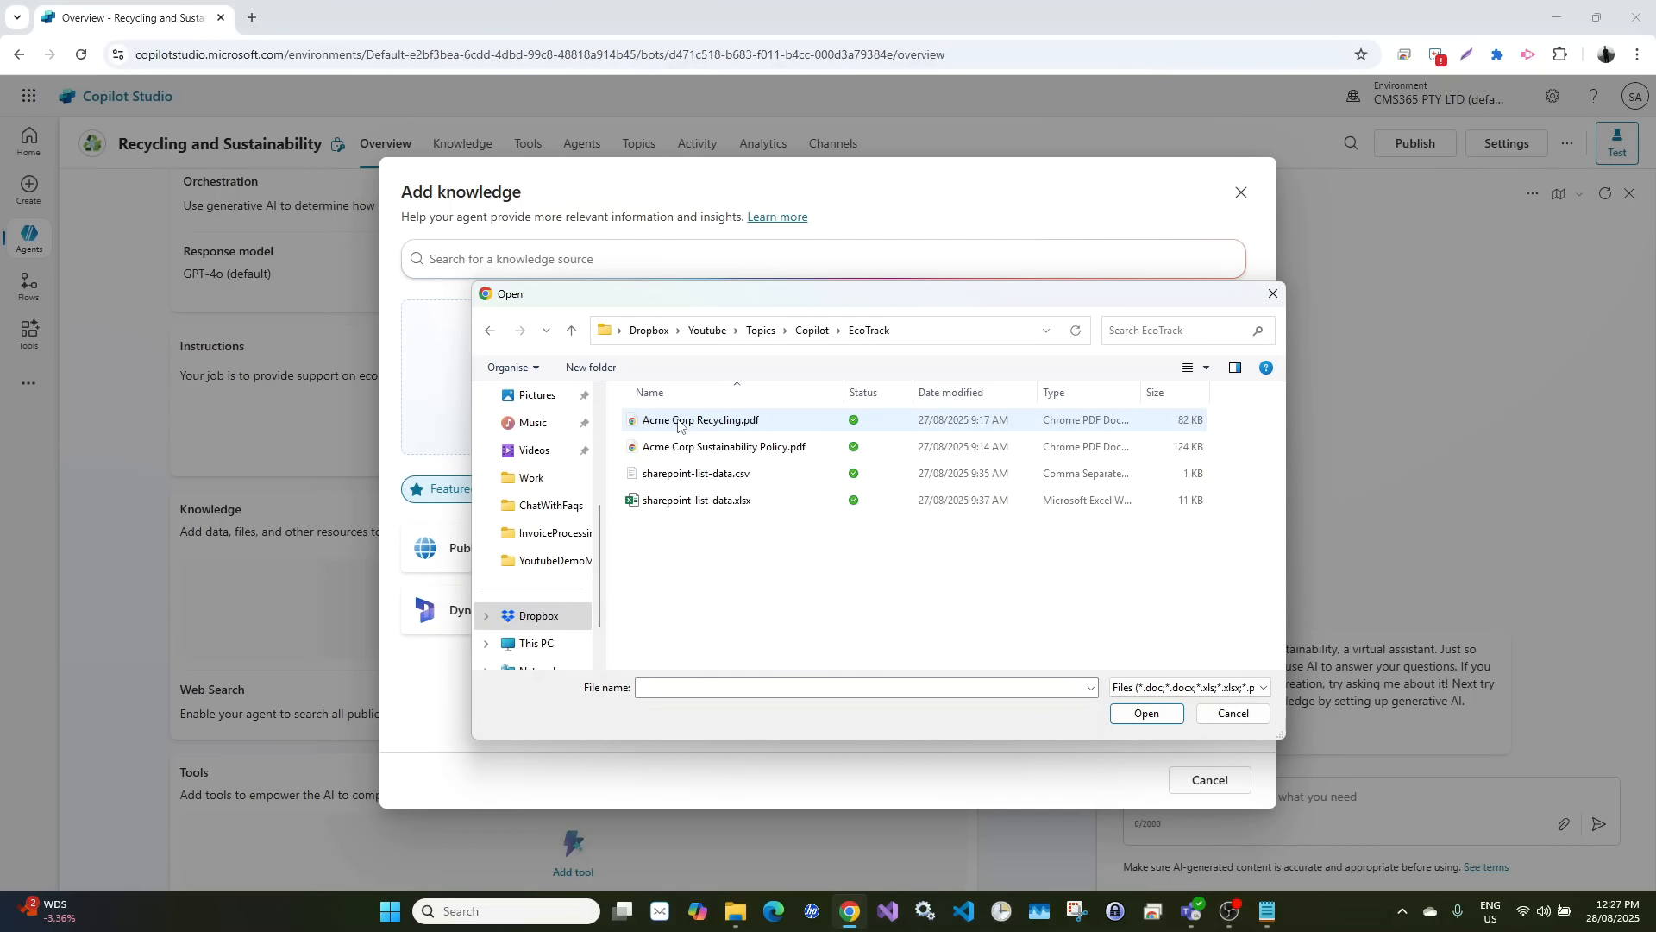
pyautogui.click(678, 422)
pyautogui.keyDown('ctrl'); pyautogui.click(694, 447); pyautogui.keyUp('ctrl')
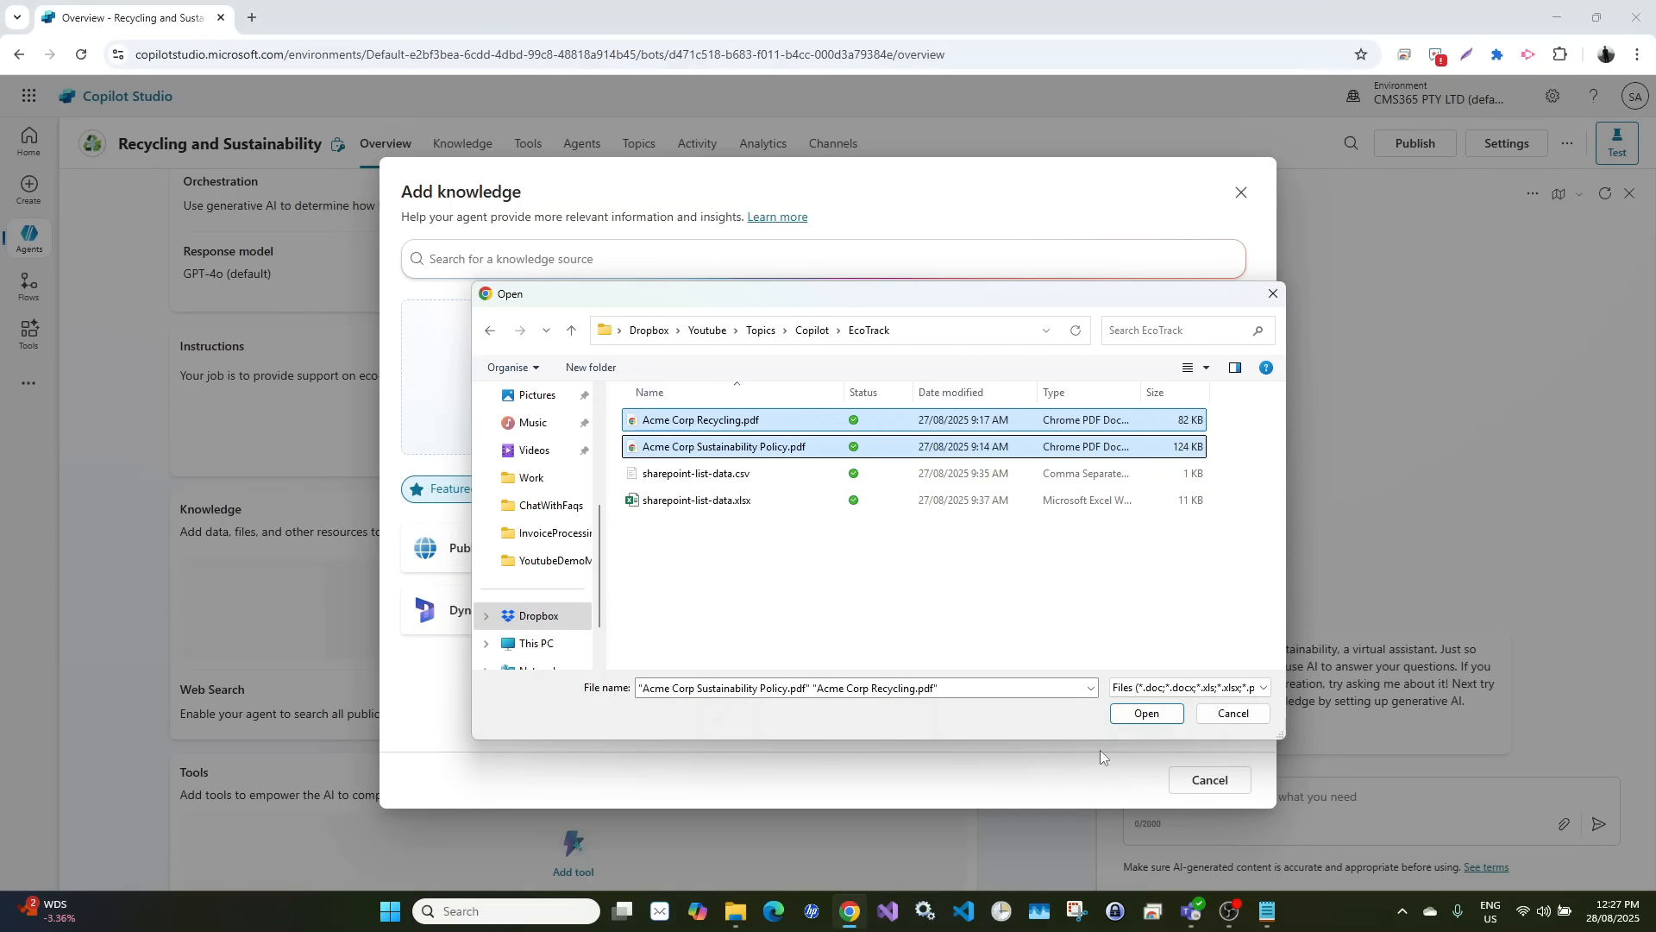
pyautogui.click(1140, 714)
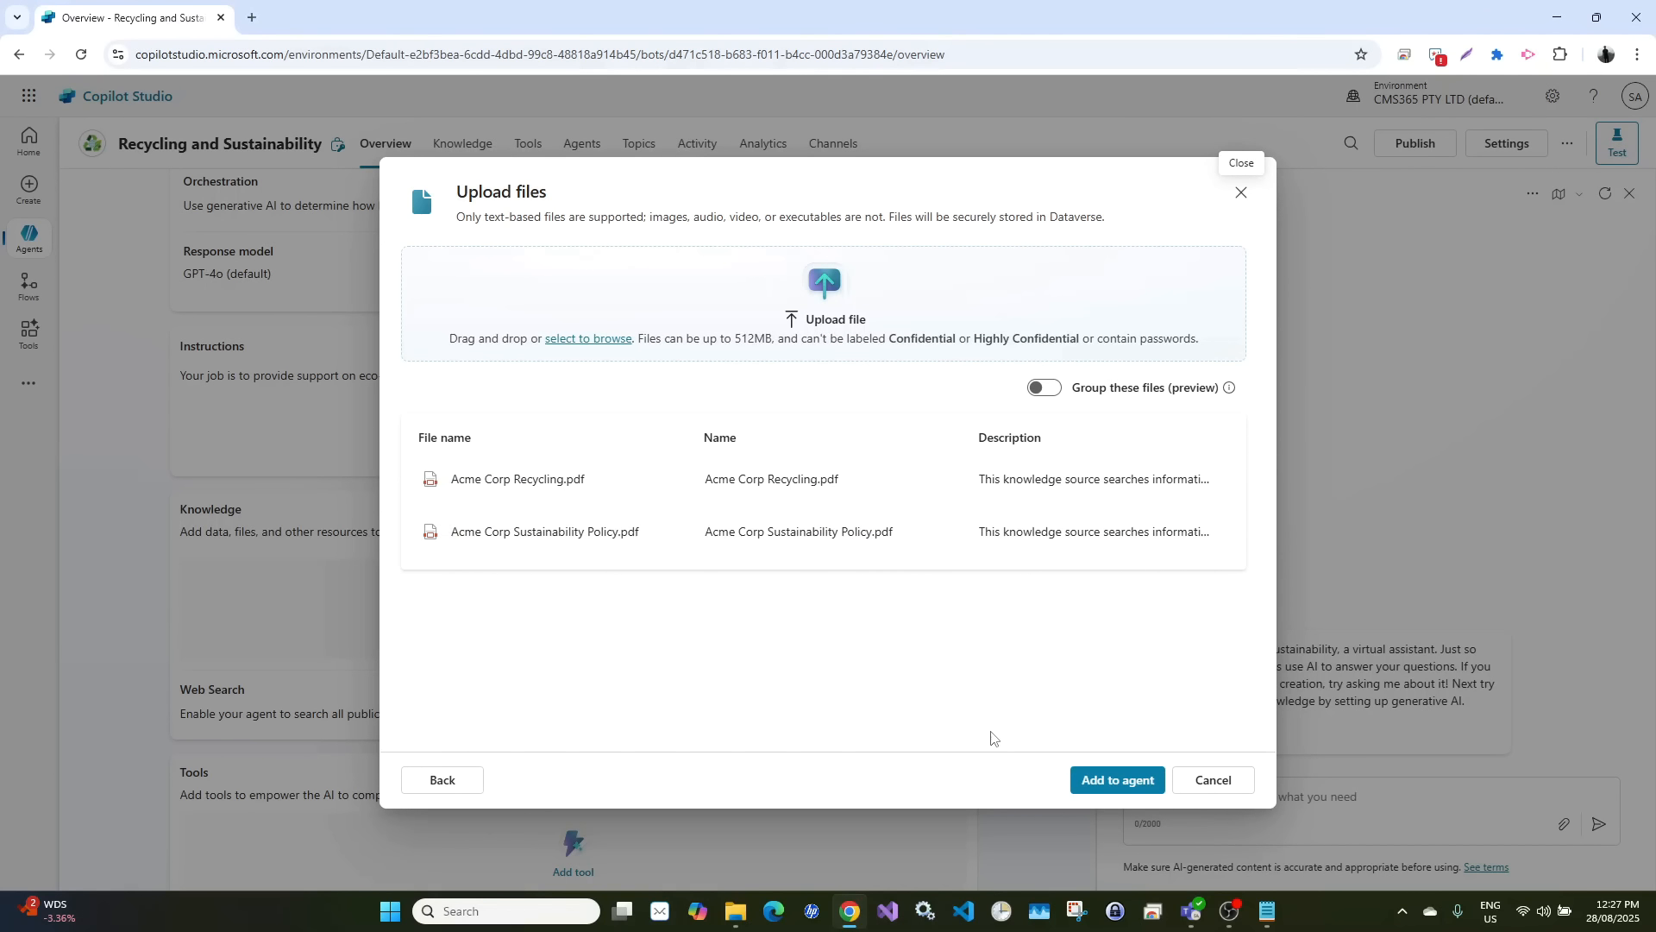
pyautogui.click(1100, 780)
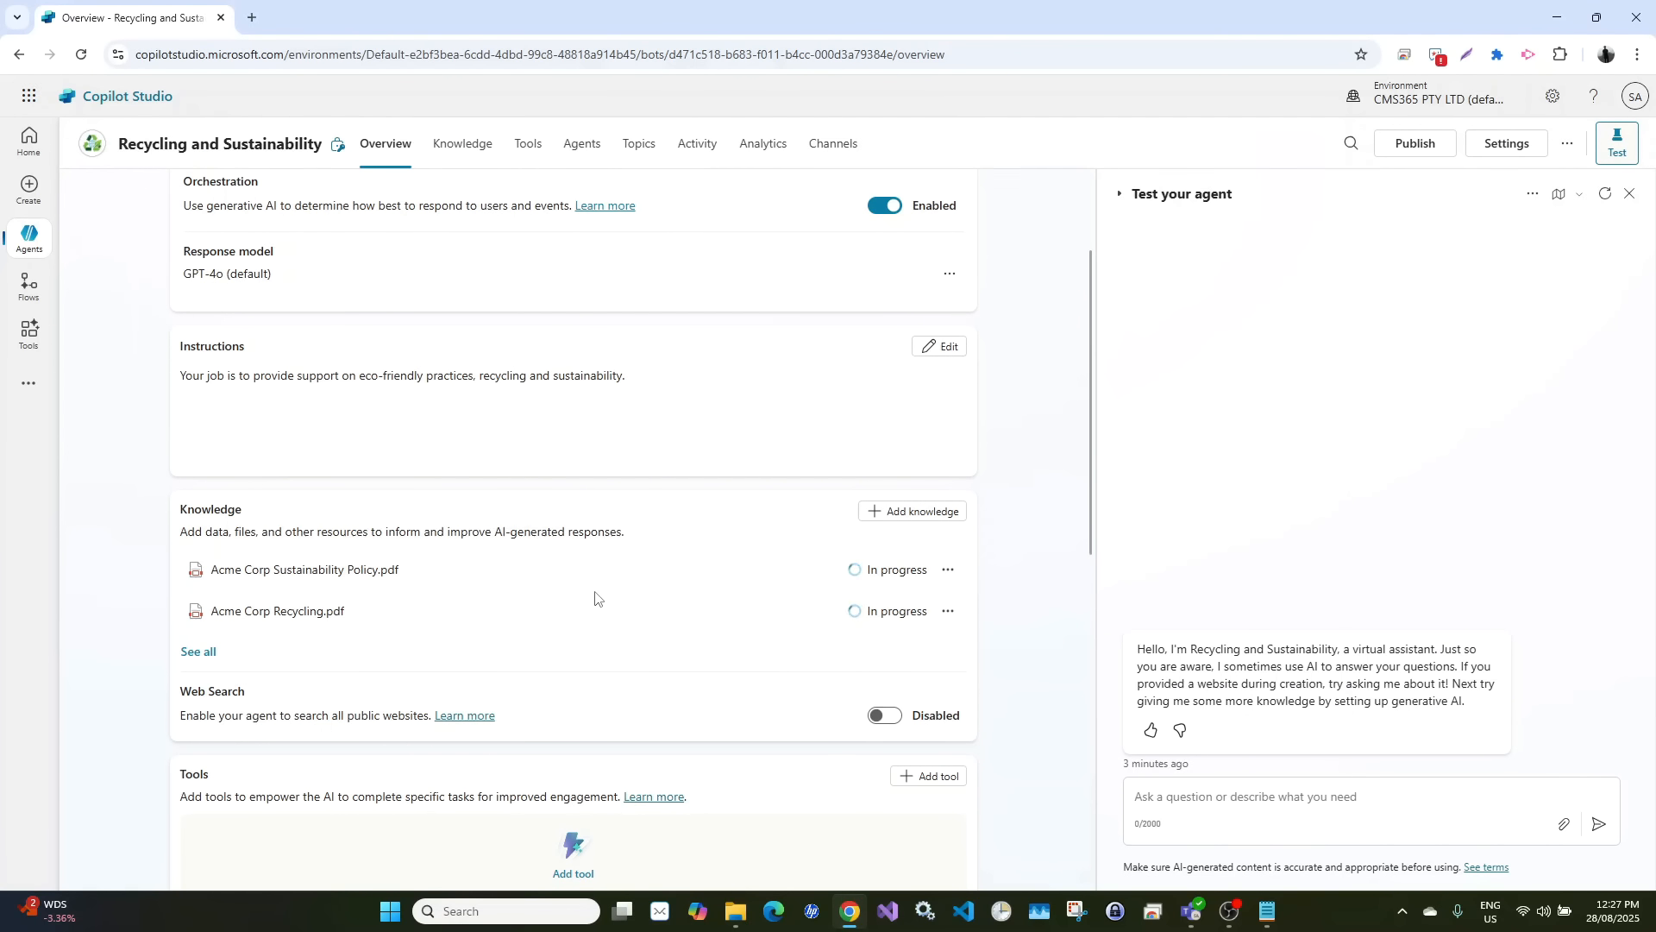
# Switch to the Customer Support Agent and open its Conversation Start system topic
pyautogui.click(35, 240)
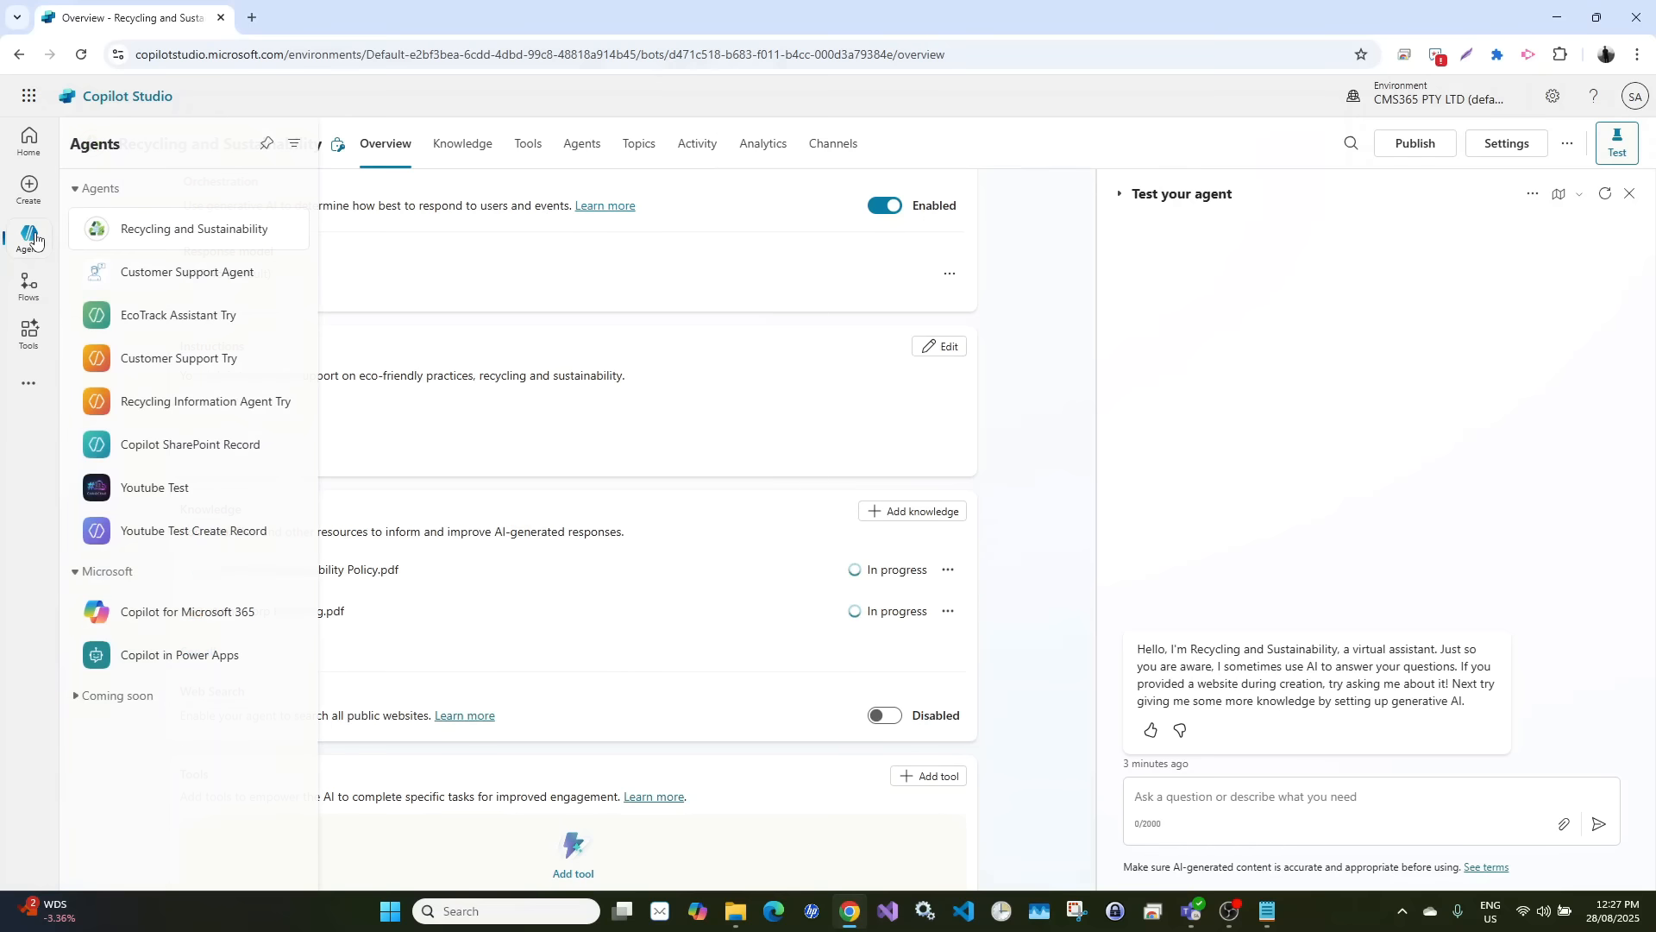
pyautogui.click(185, 272)
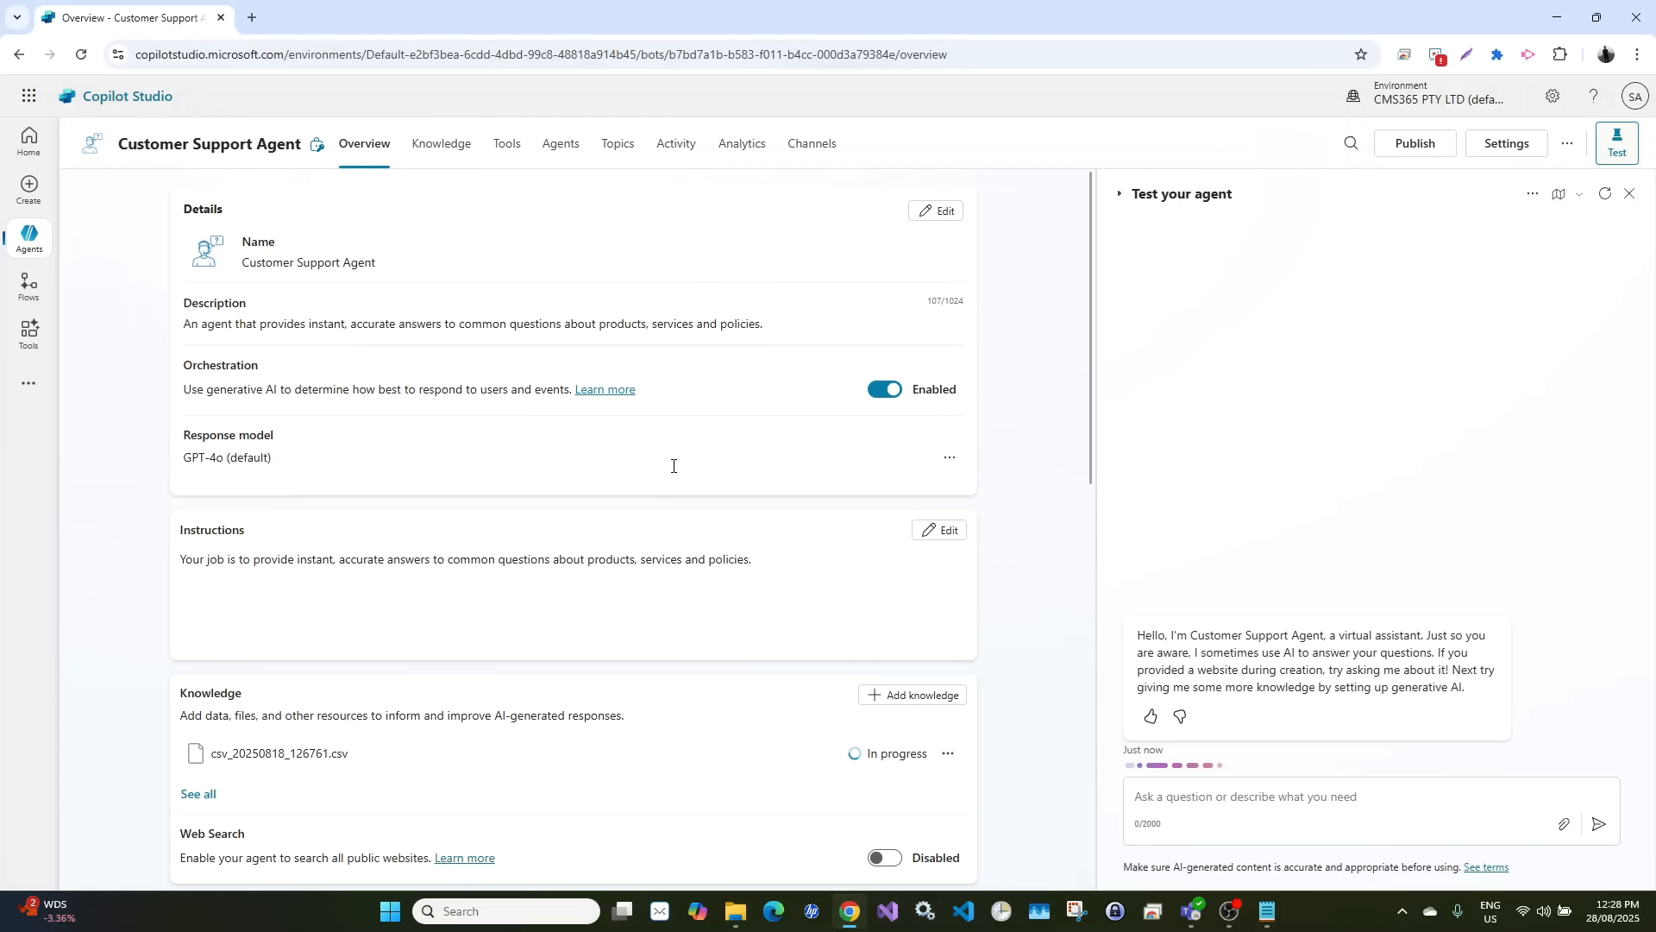
pyautogui.scroll(-2, 673, 470)
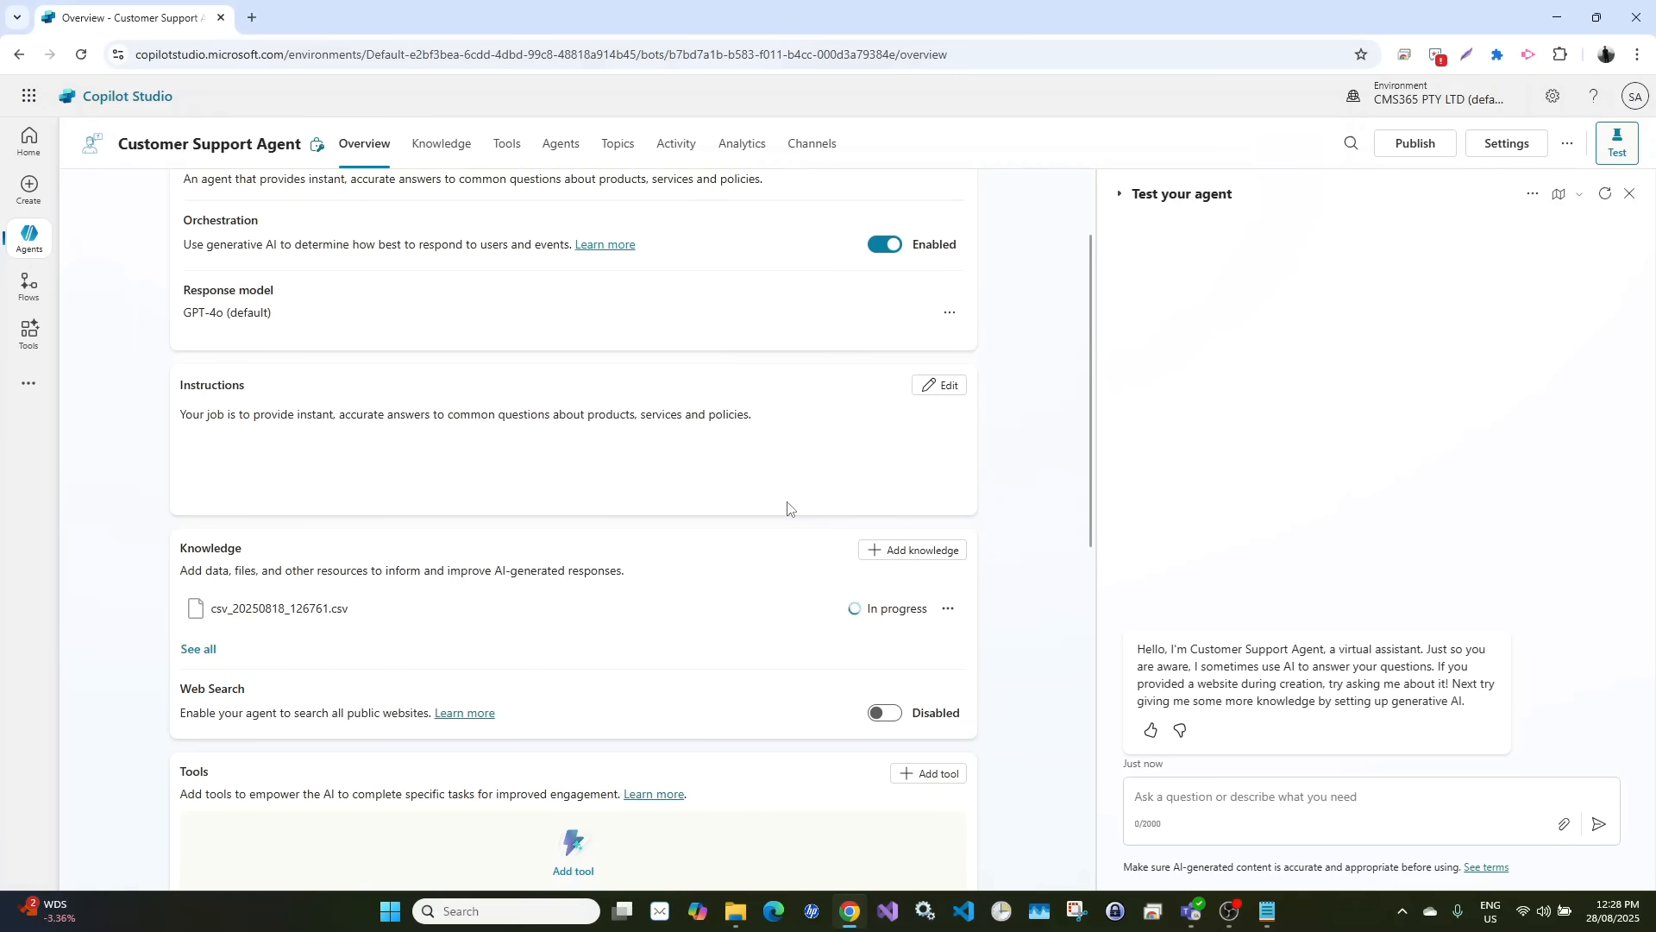
pyautogui.click(618, 148)
pyautogui.moveTo(607, 412)
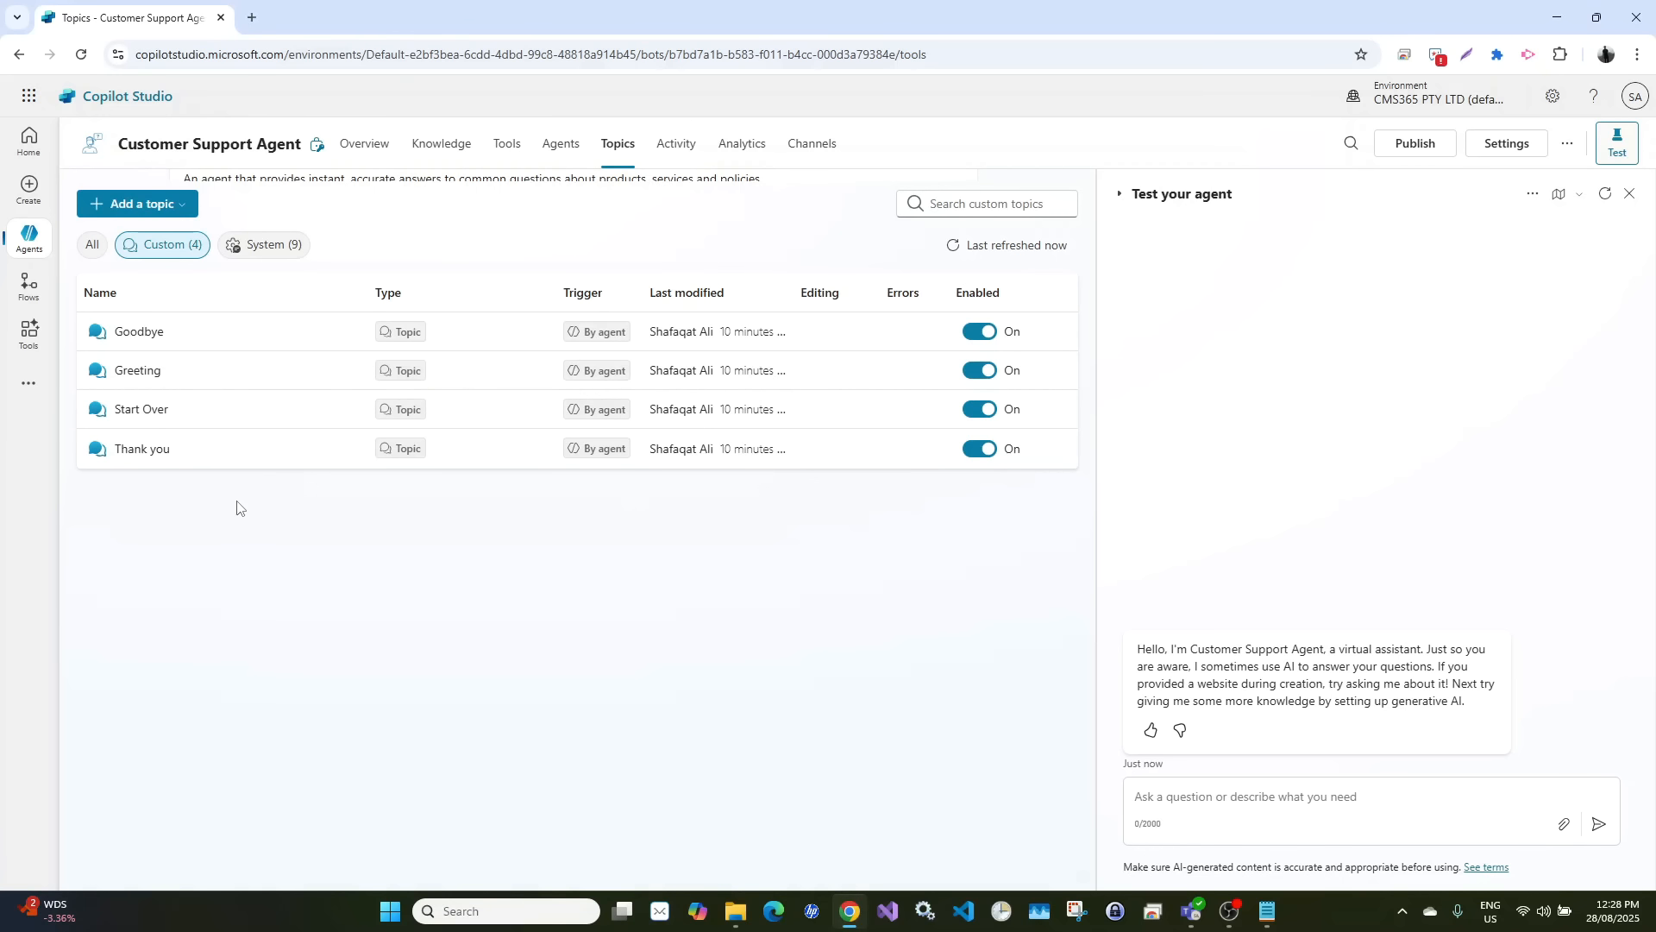
pyautogui.click(268, 251)
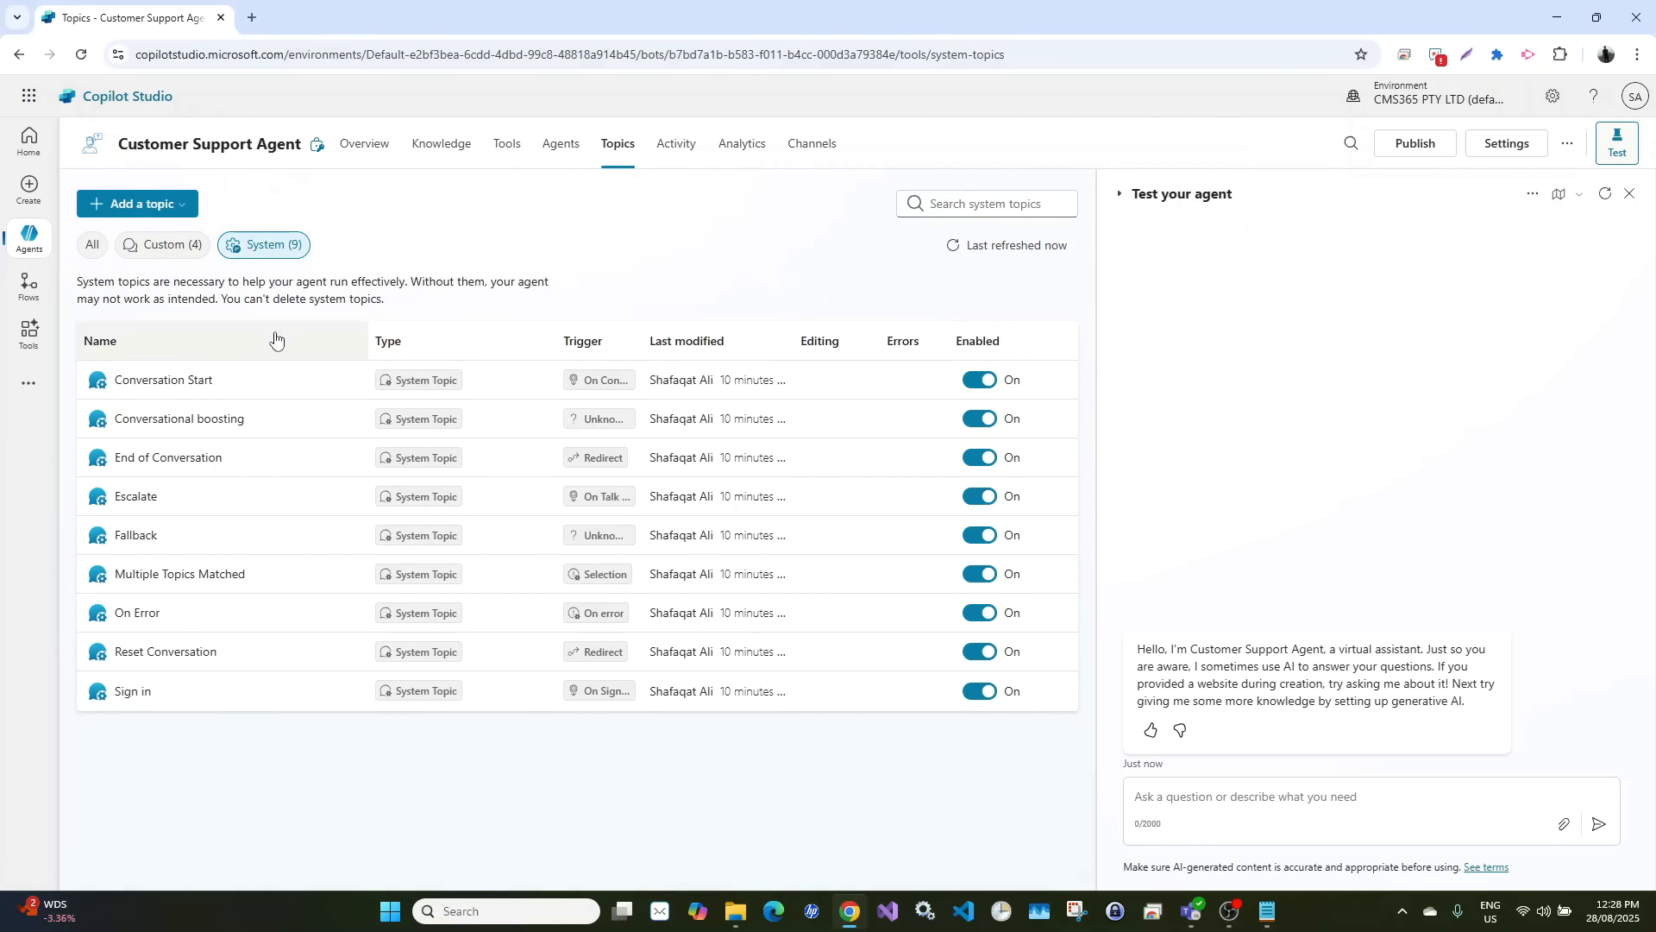
pyautogui.click(170, 380)
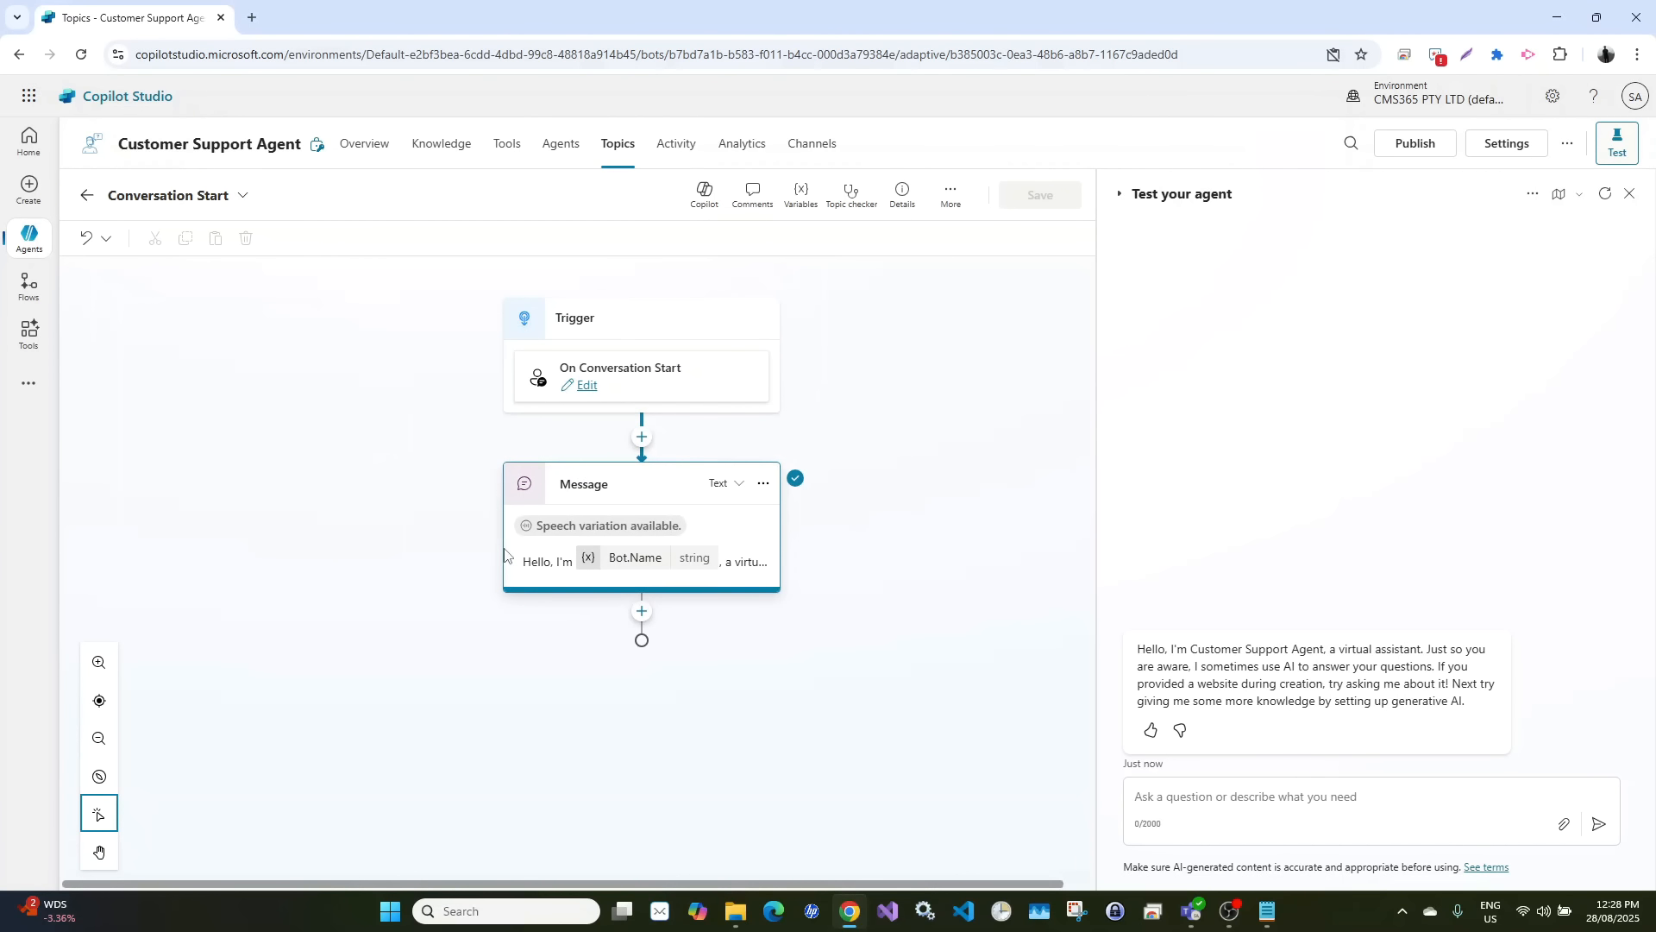
# Delete ", a virtual assistant" after the bot name in the greeting message and end the sentence there with a period
pyautogui.click(742, 569)
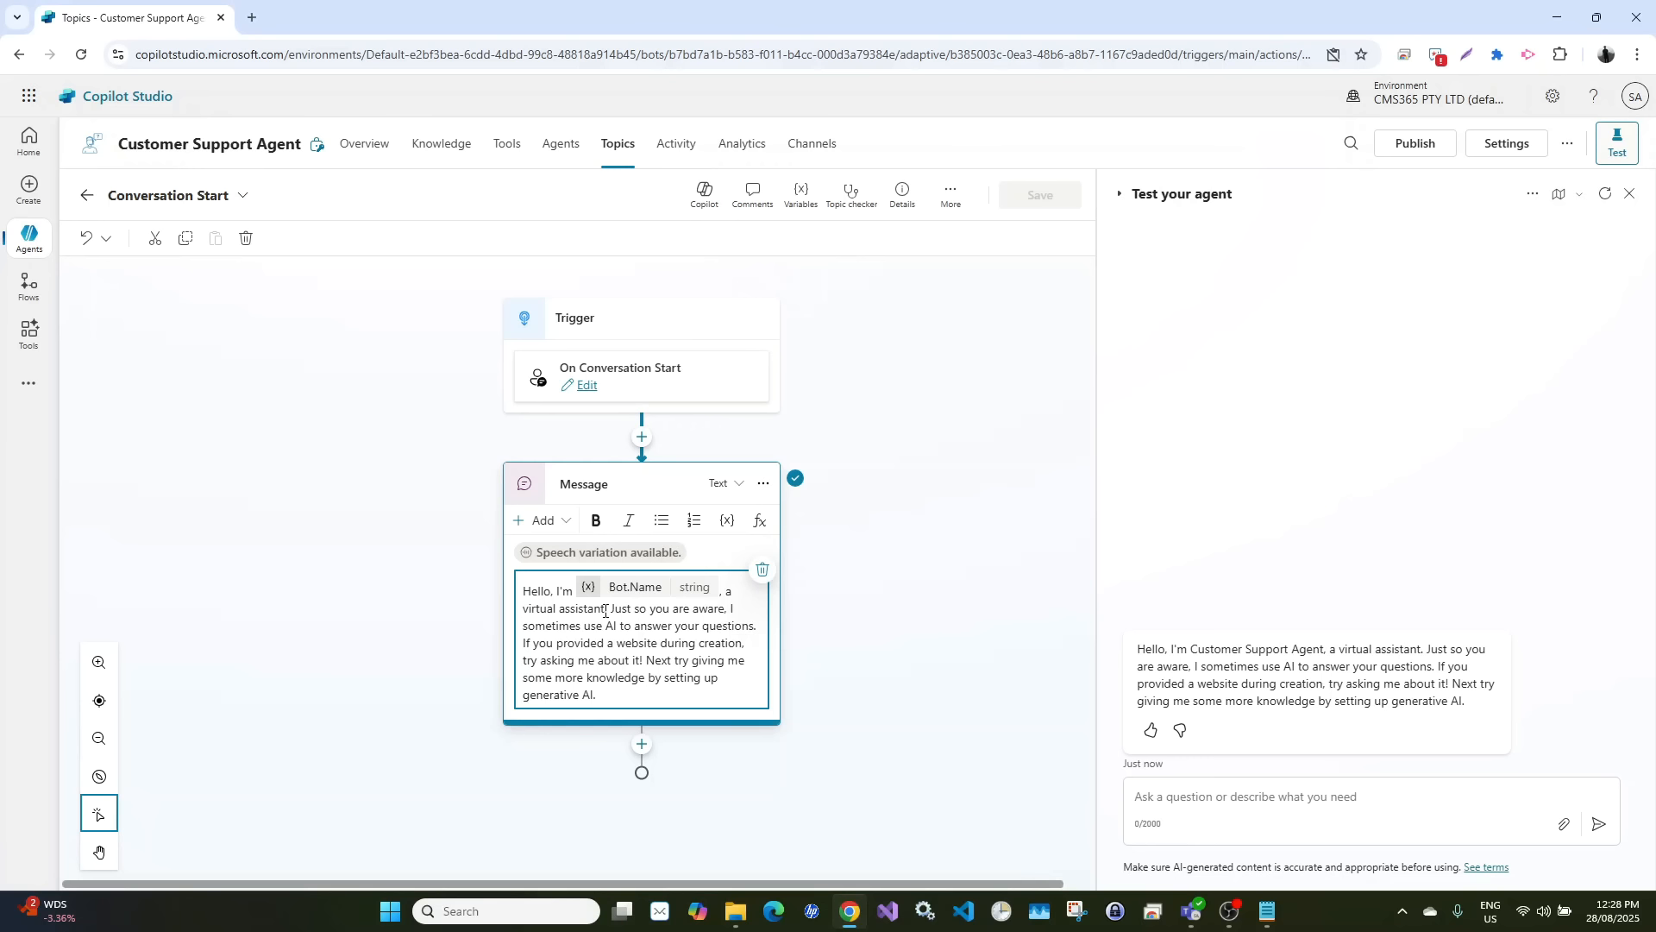
pyautogui.press('BackSpace')
pyautogui.press('BackSpace')
pyautogui.press('BackSpace')
pyautogui.press('BackSpace')
pyautogui.press('BackSpace')
pyautogui.press('BackSpace')
pyautogui.press('BackSpace')
pyautogui.press('BackSpace')
pyautogui.press('BackSpace')
pyautogui.press('BackSpace')
pyautogui.press('BackSpace')
pyautogui.press('BackSpace')
pyautogui.press('BackSpace')
pyautogui.press('BackSpace')
pyautogui.press('BackSpace')
pyautogui.press('BackSpace')
pyautogui.press('BackSpace')
pyautogui.press('BackSpace')
pyautogui.press('BackSpace')
pyautogui.press('BackSpace')
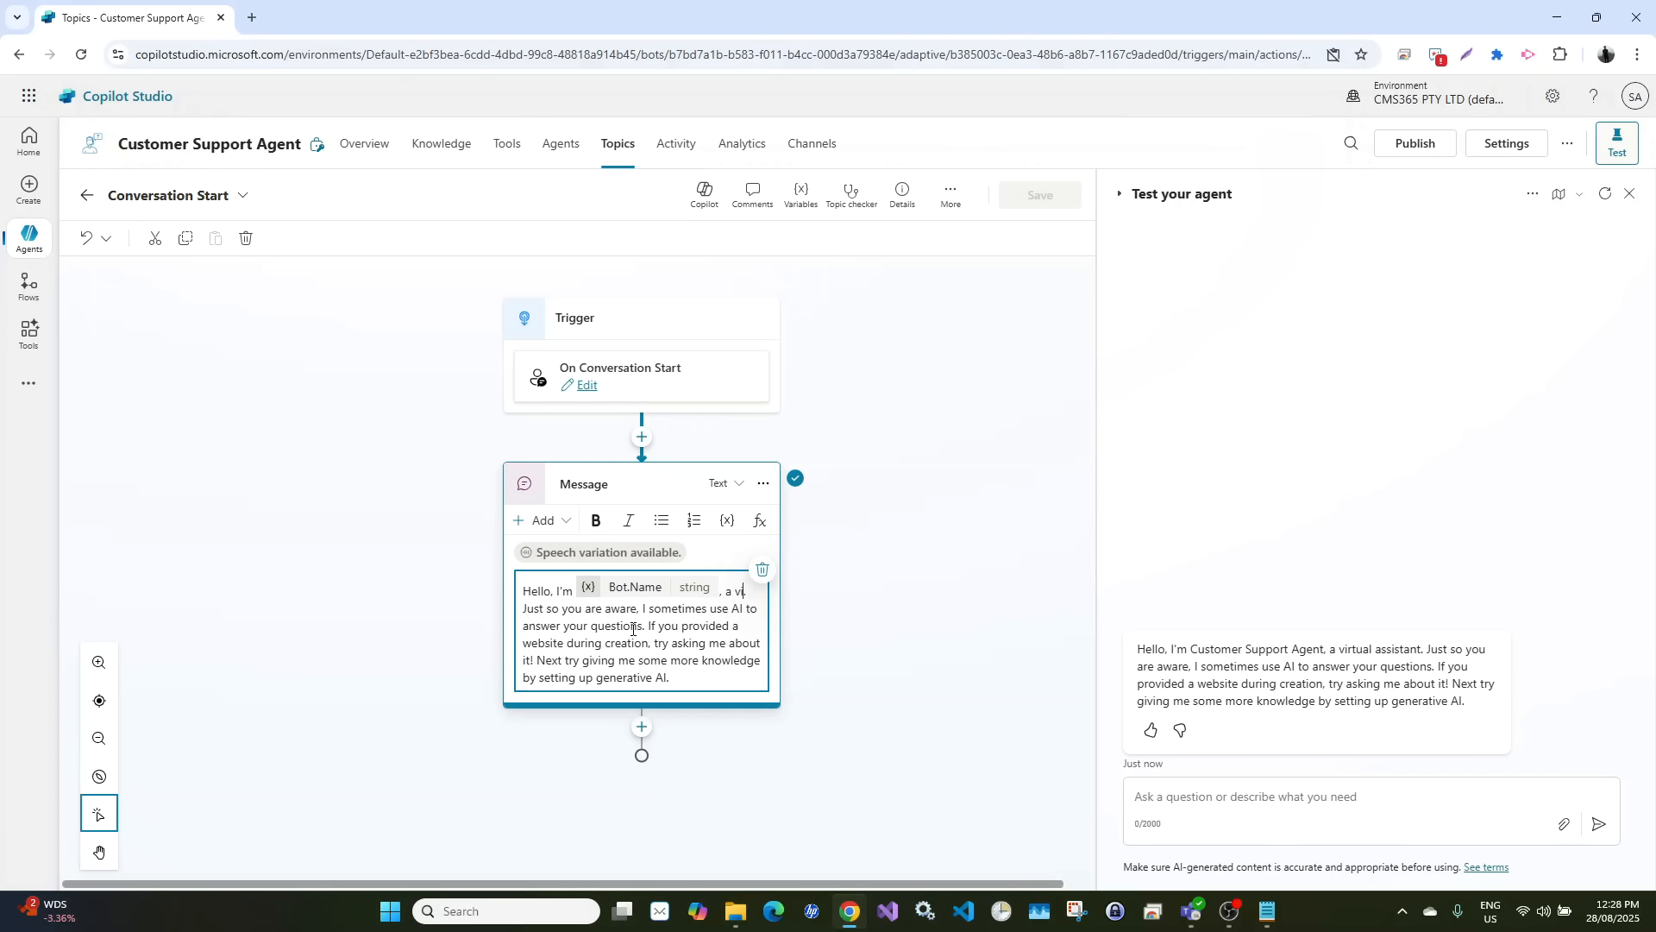
pyautogui.press('BackSpace')
pyautogui.press('BackSpace')
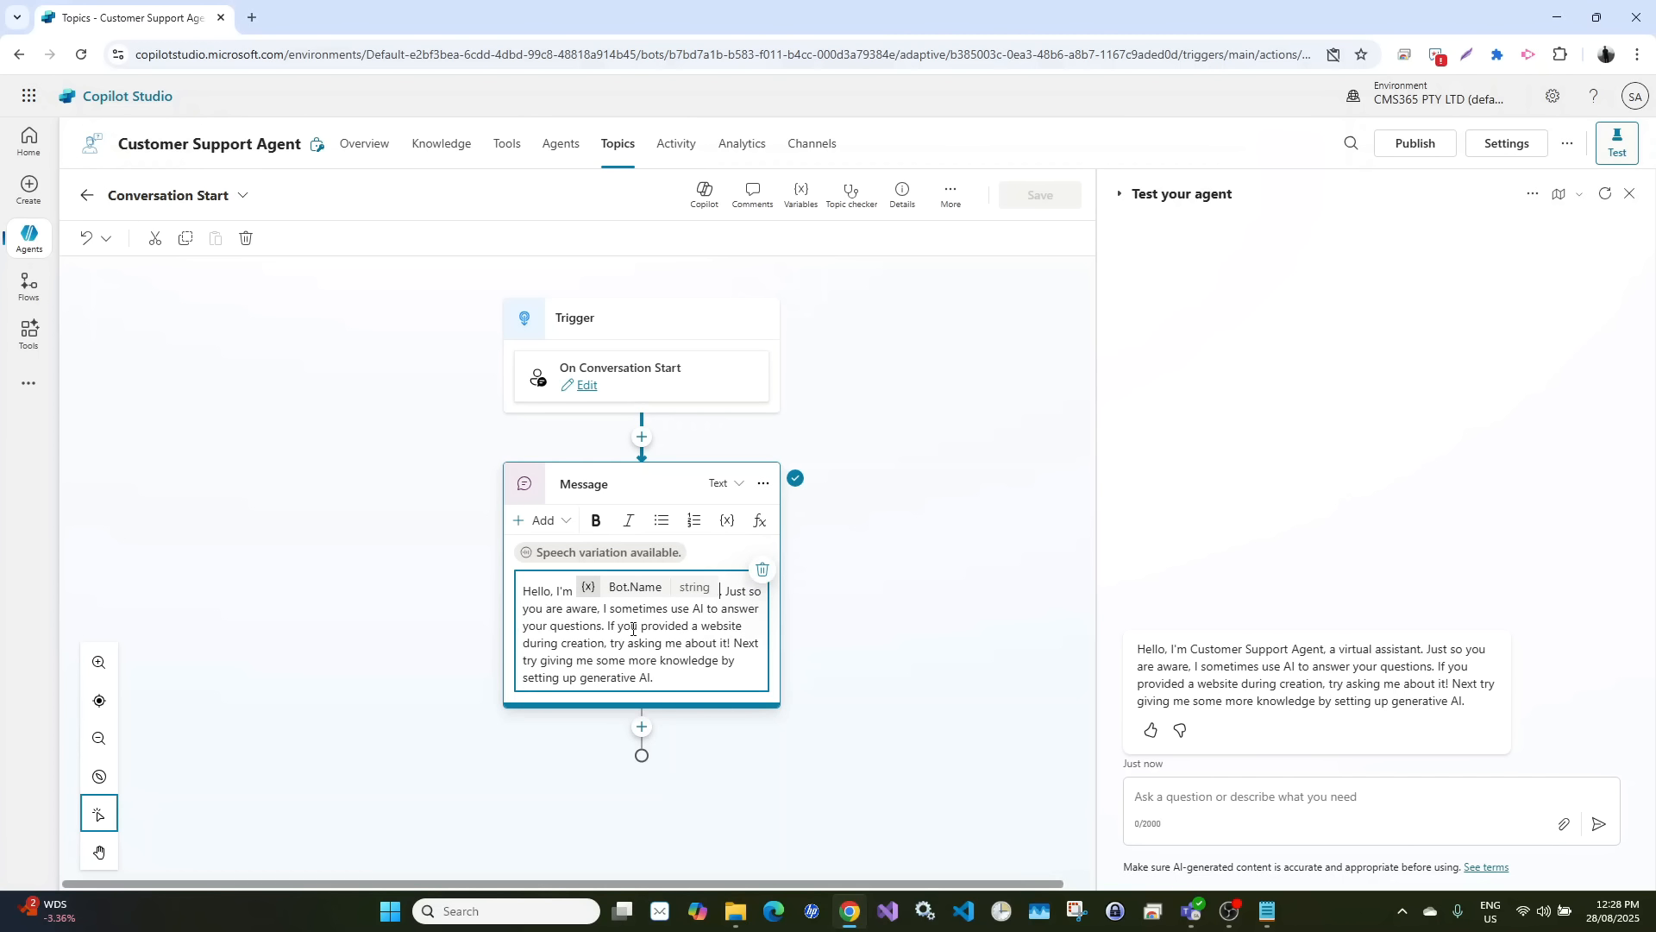
pyautogui.write('.')
# Replace the rest of the greeting after the bot name with "I am here to provide you assistance reletd to customer support."
pyautogui.moveTo(657, 680); pyautogui.dragTo(732, 594)
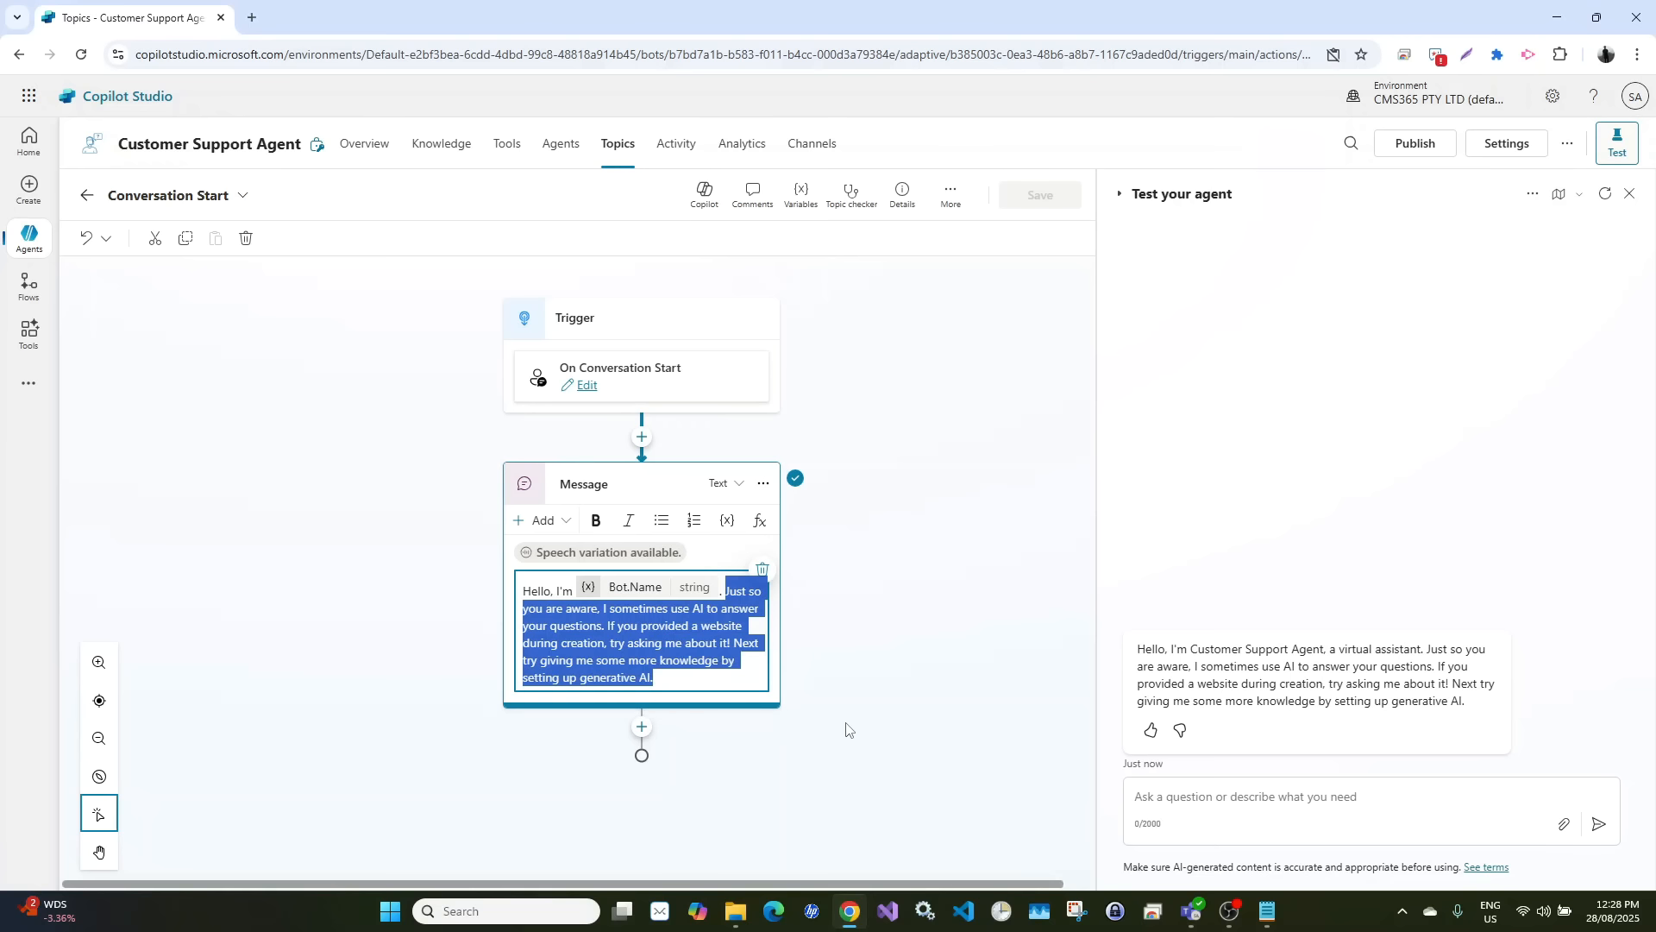
pyautogui.press('BackSpace')
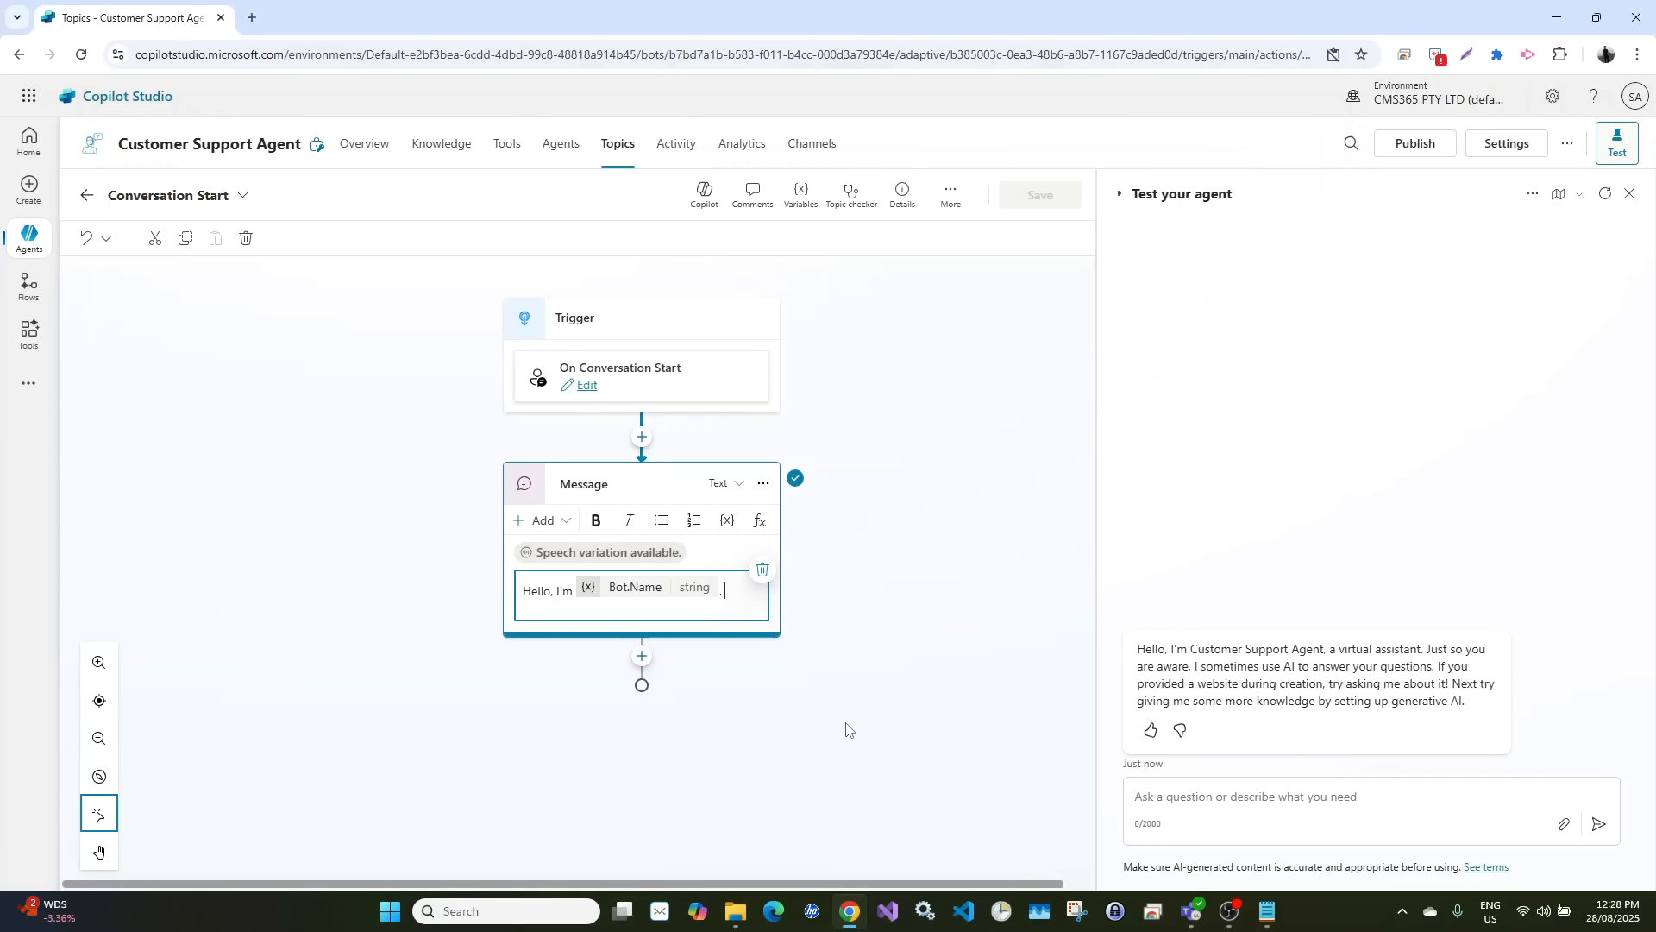
pyautogui.write('I am here ')
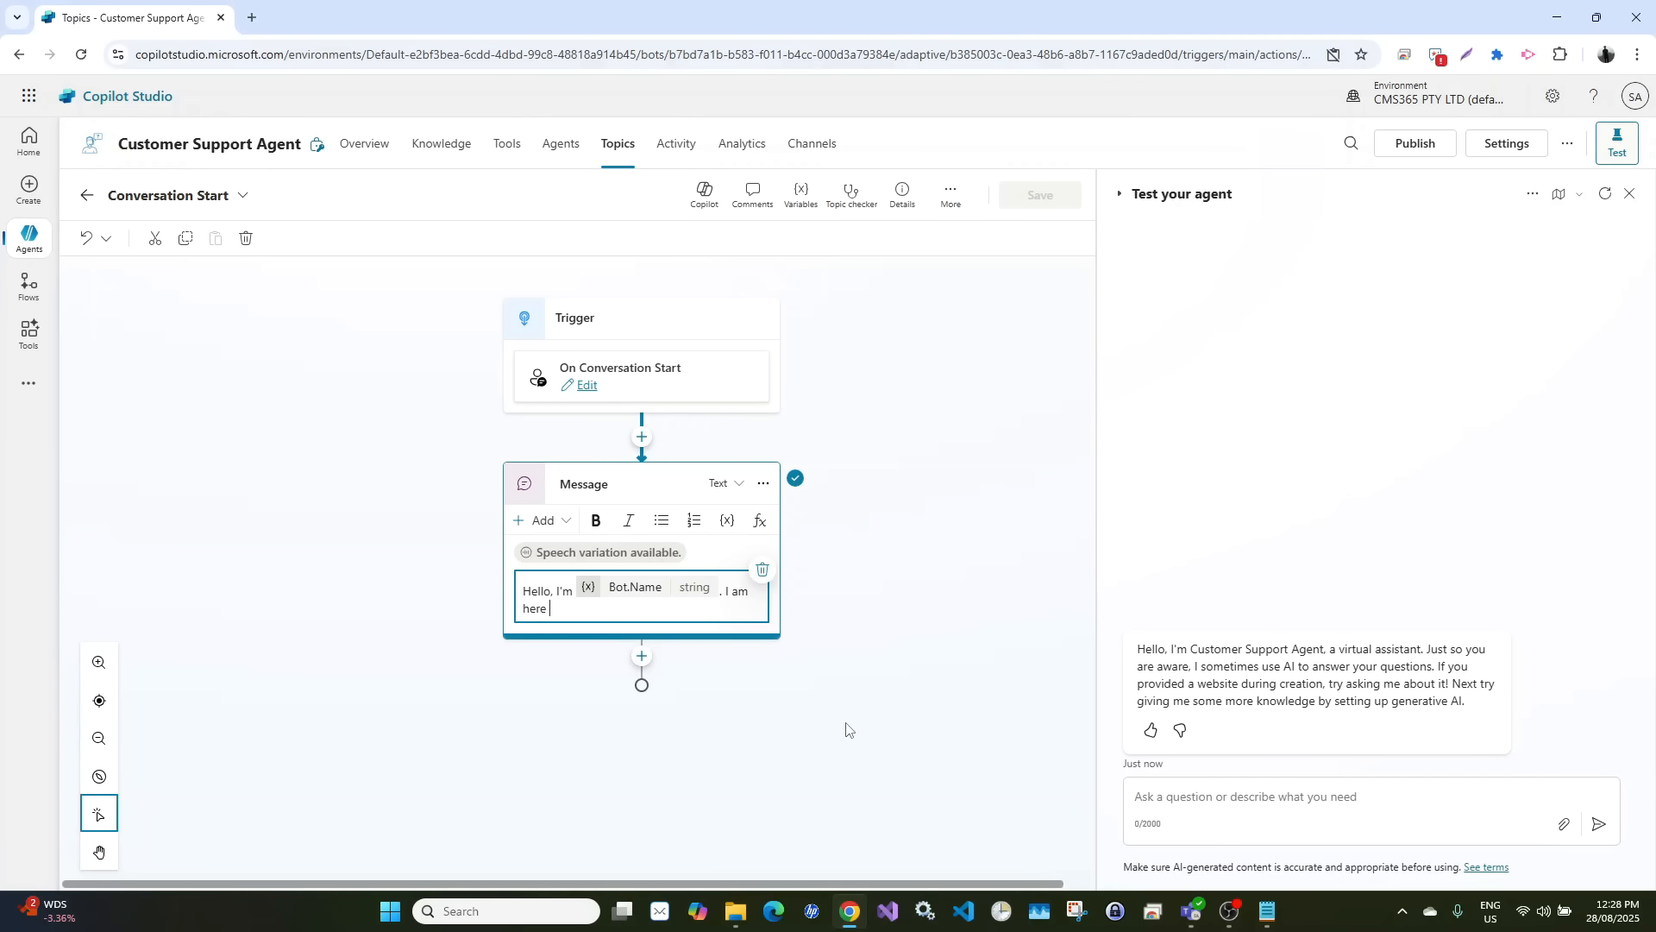
pyautogui.write('to provide you assistance releted to')
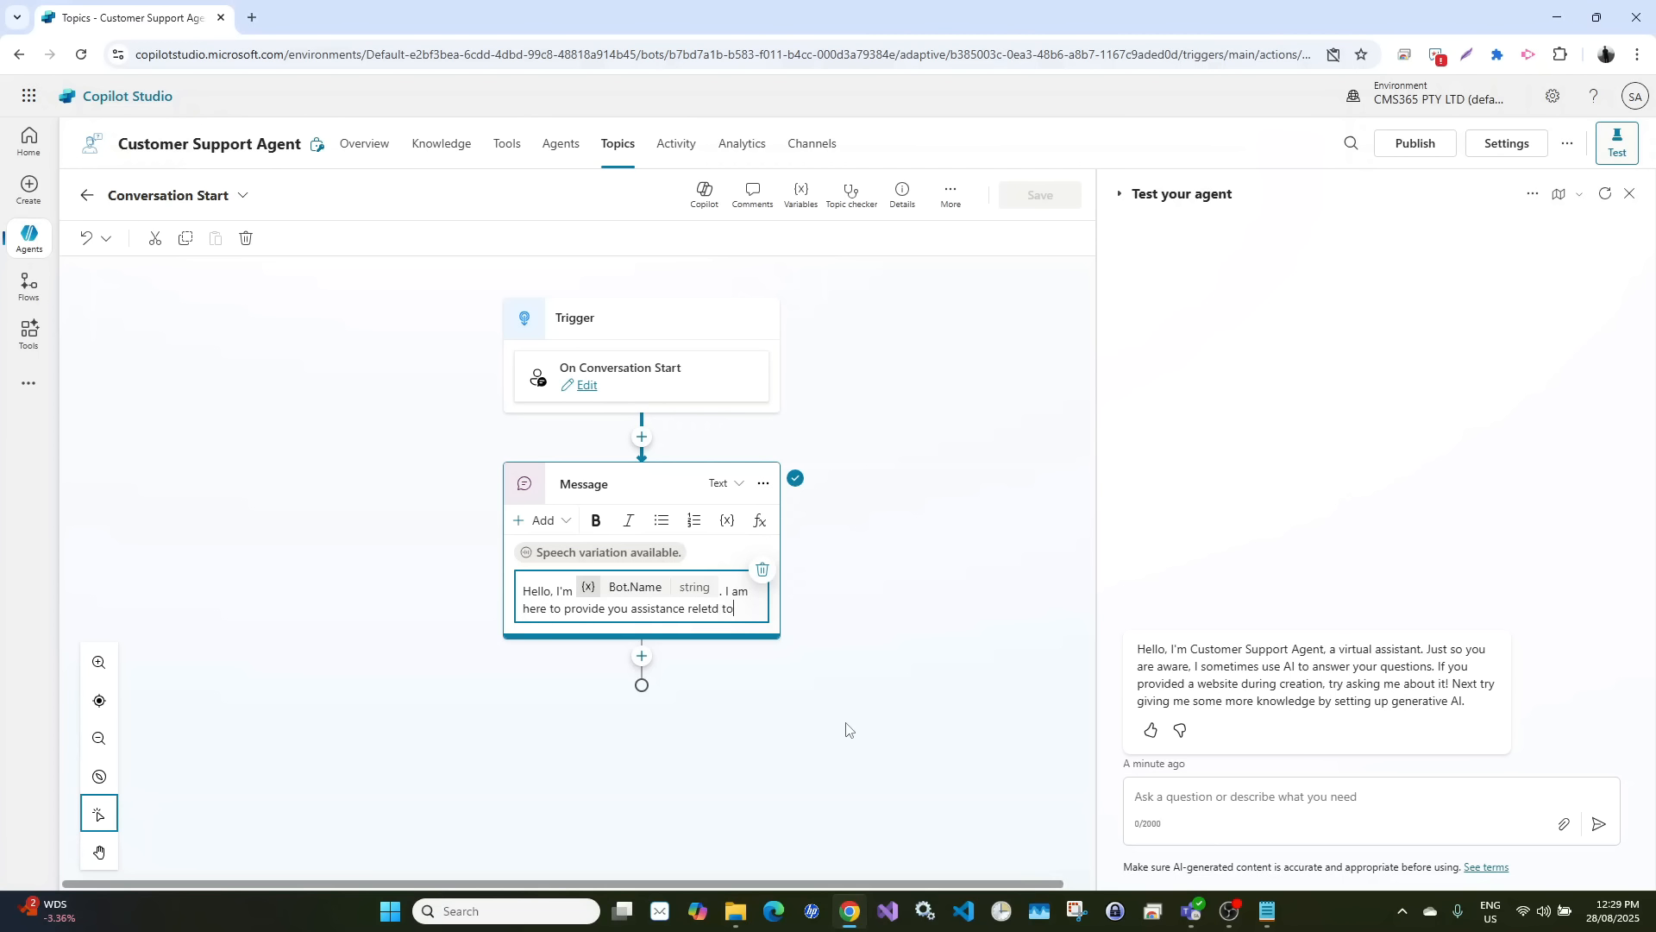
pyautogui.write(' customer support.')
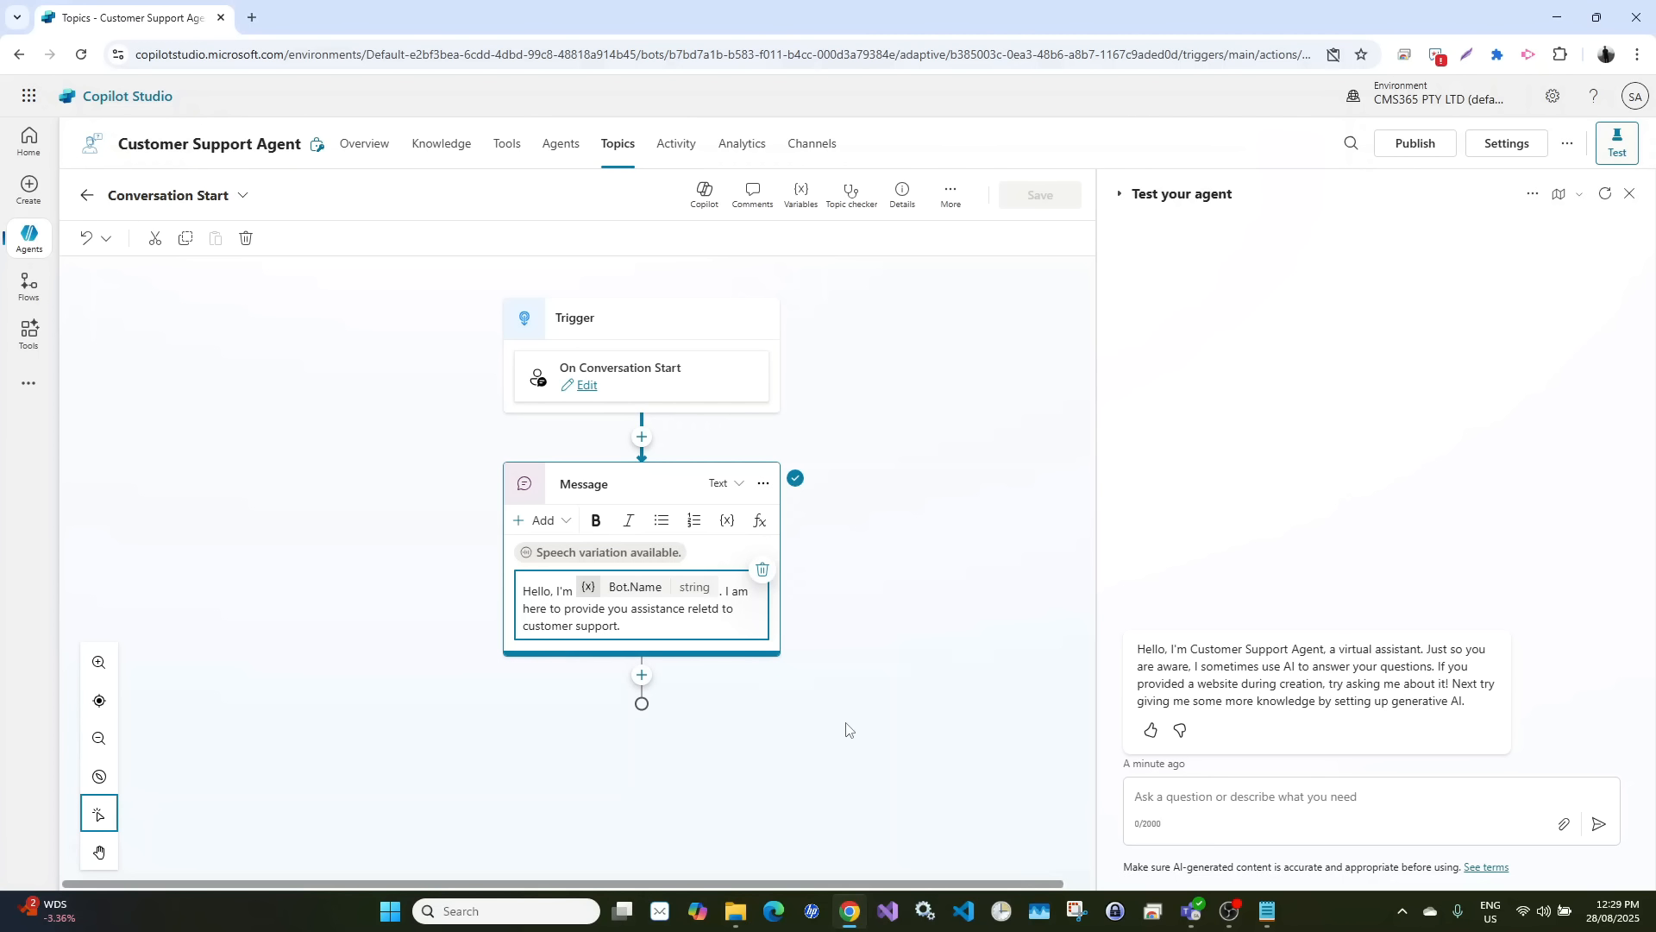
# Save the Conversation Start topic and restart the test conversation to check the new greeting
pyautogui.click(855, 599)
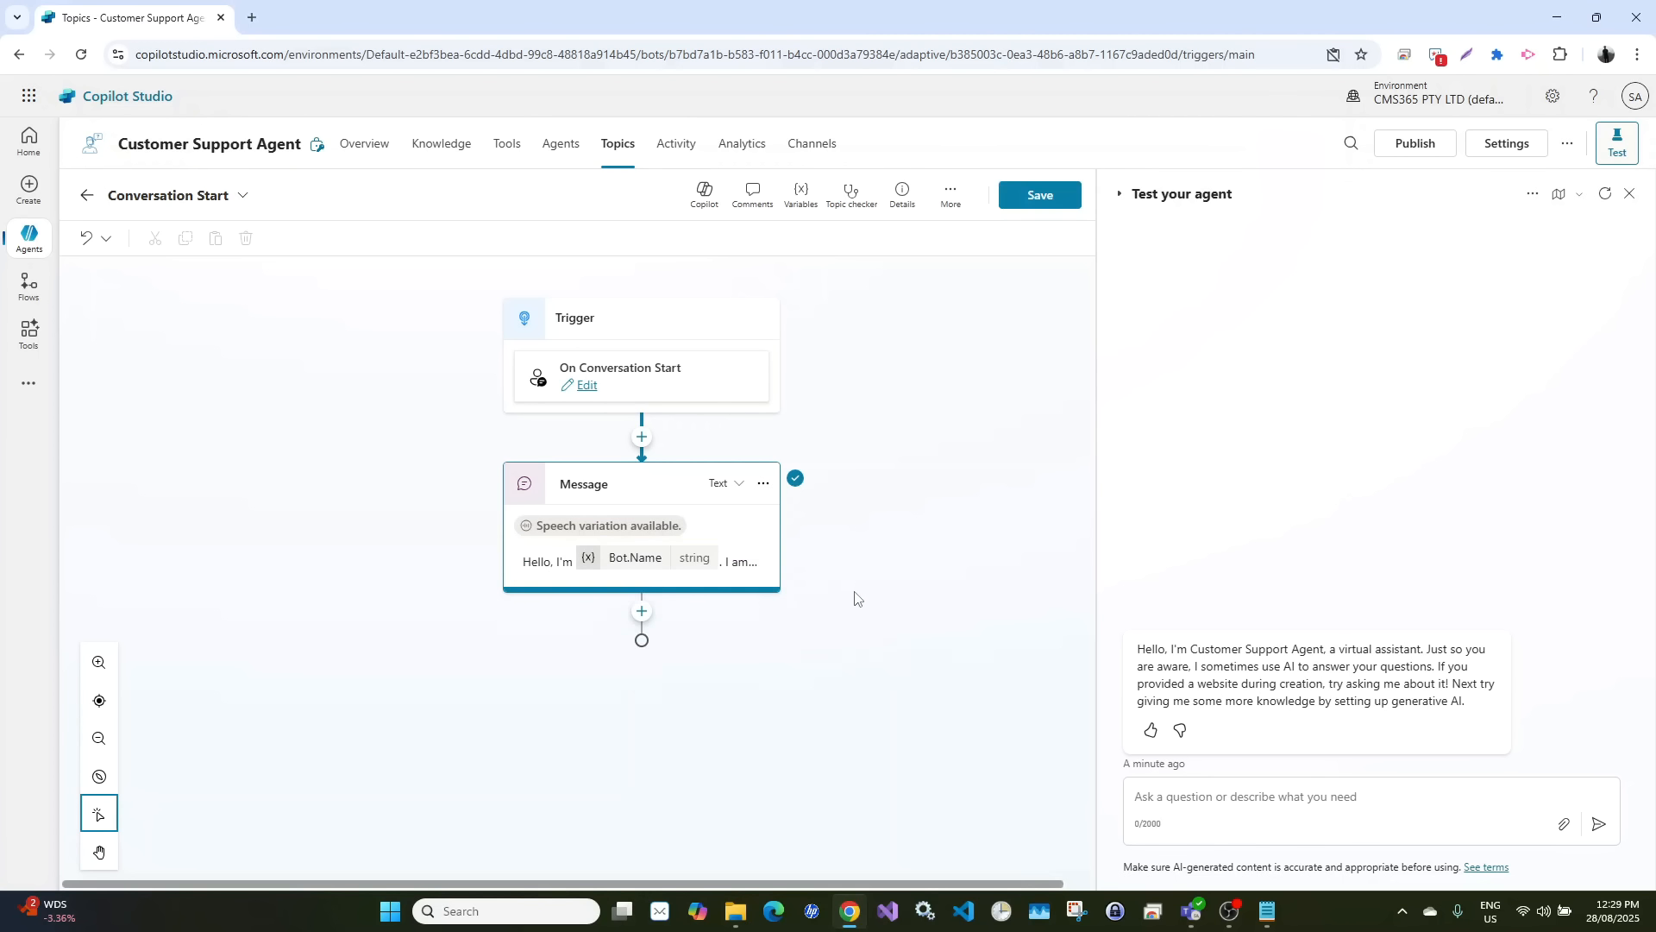
pyautogui.click(1038, 200)
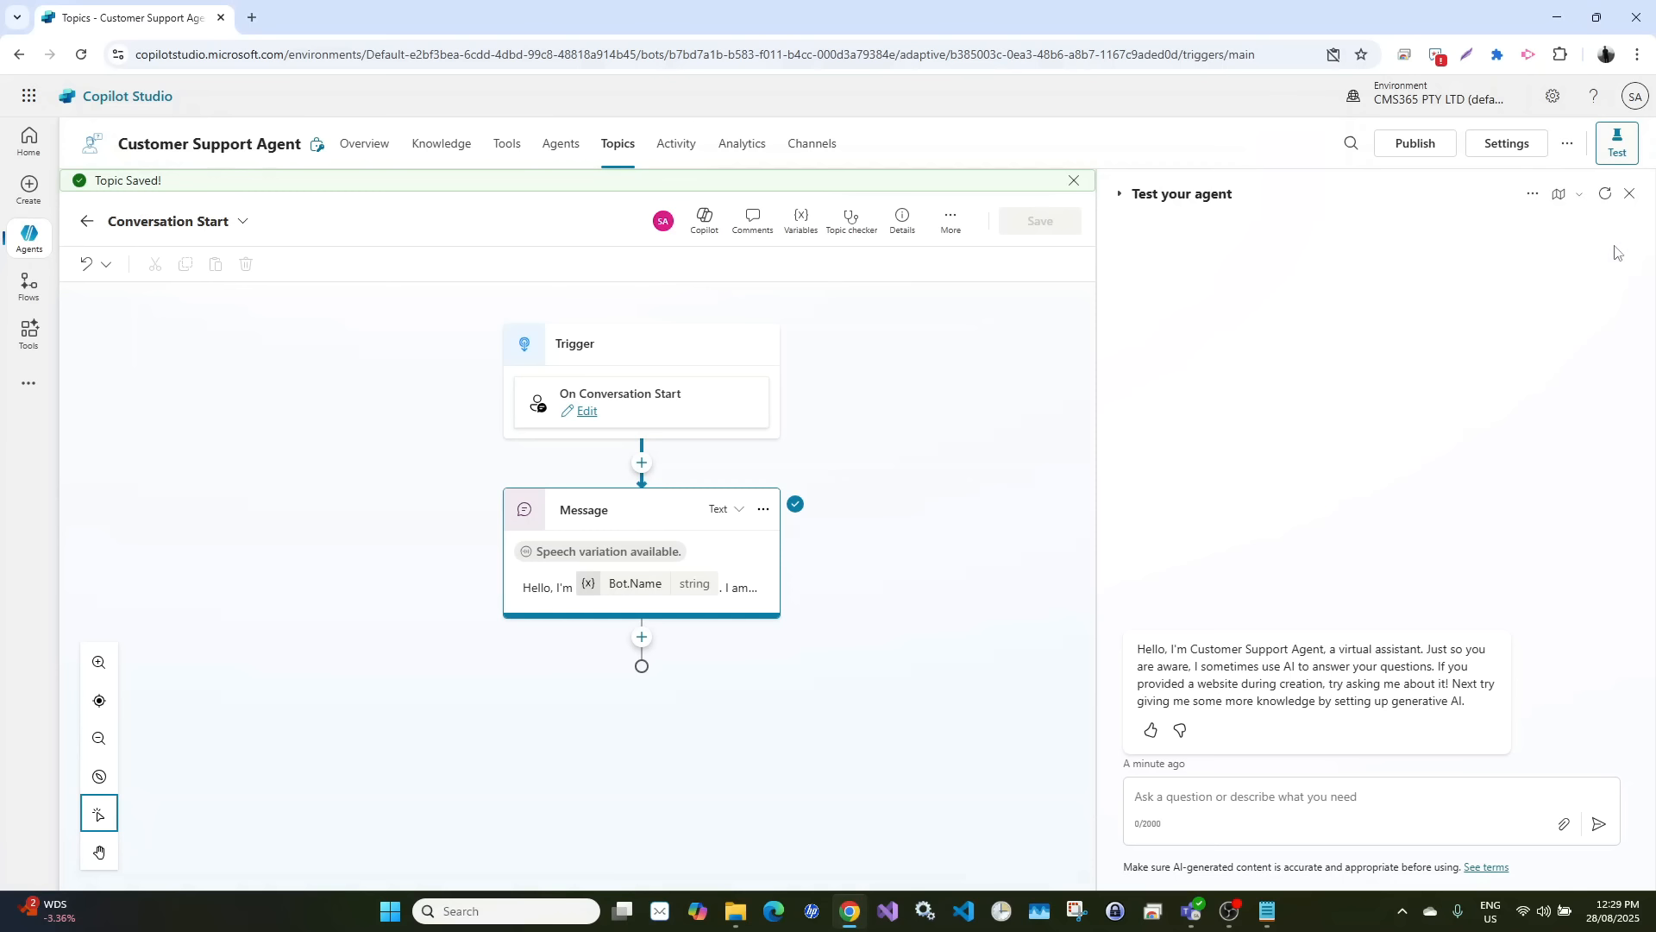
pyautogui.click(1607, 198)
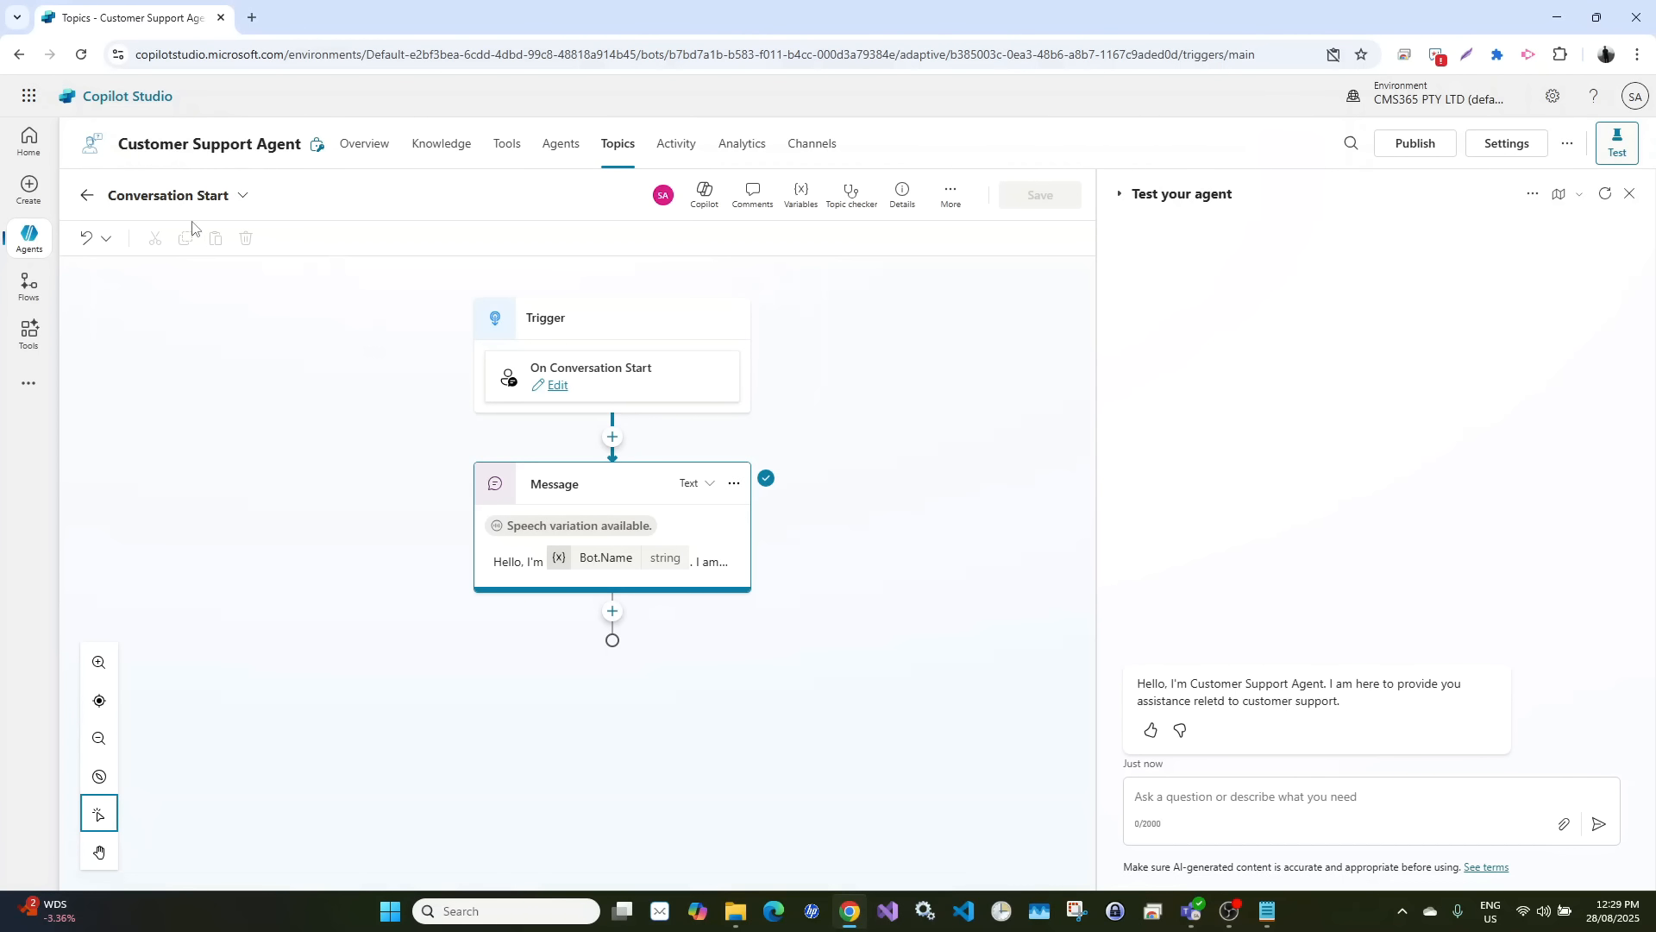
# Switch to the Recycling and Sustainability agent and open its Conversation Start system topic
pyautogui.click(27, 236)
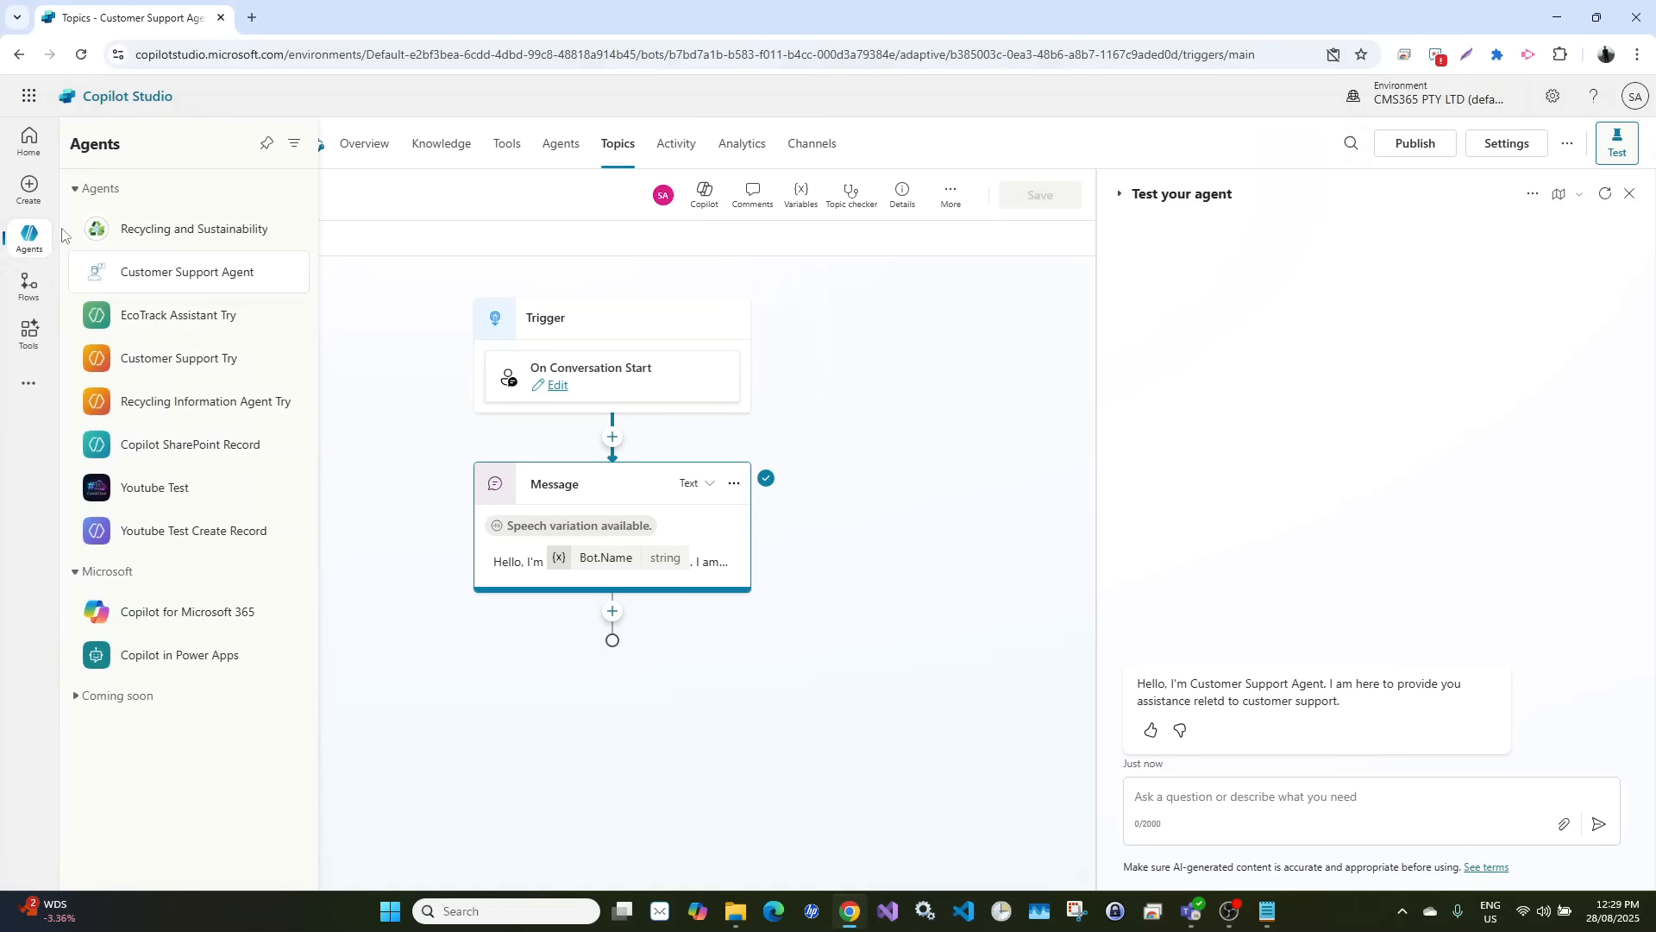
pyautogui.click(167, 232)
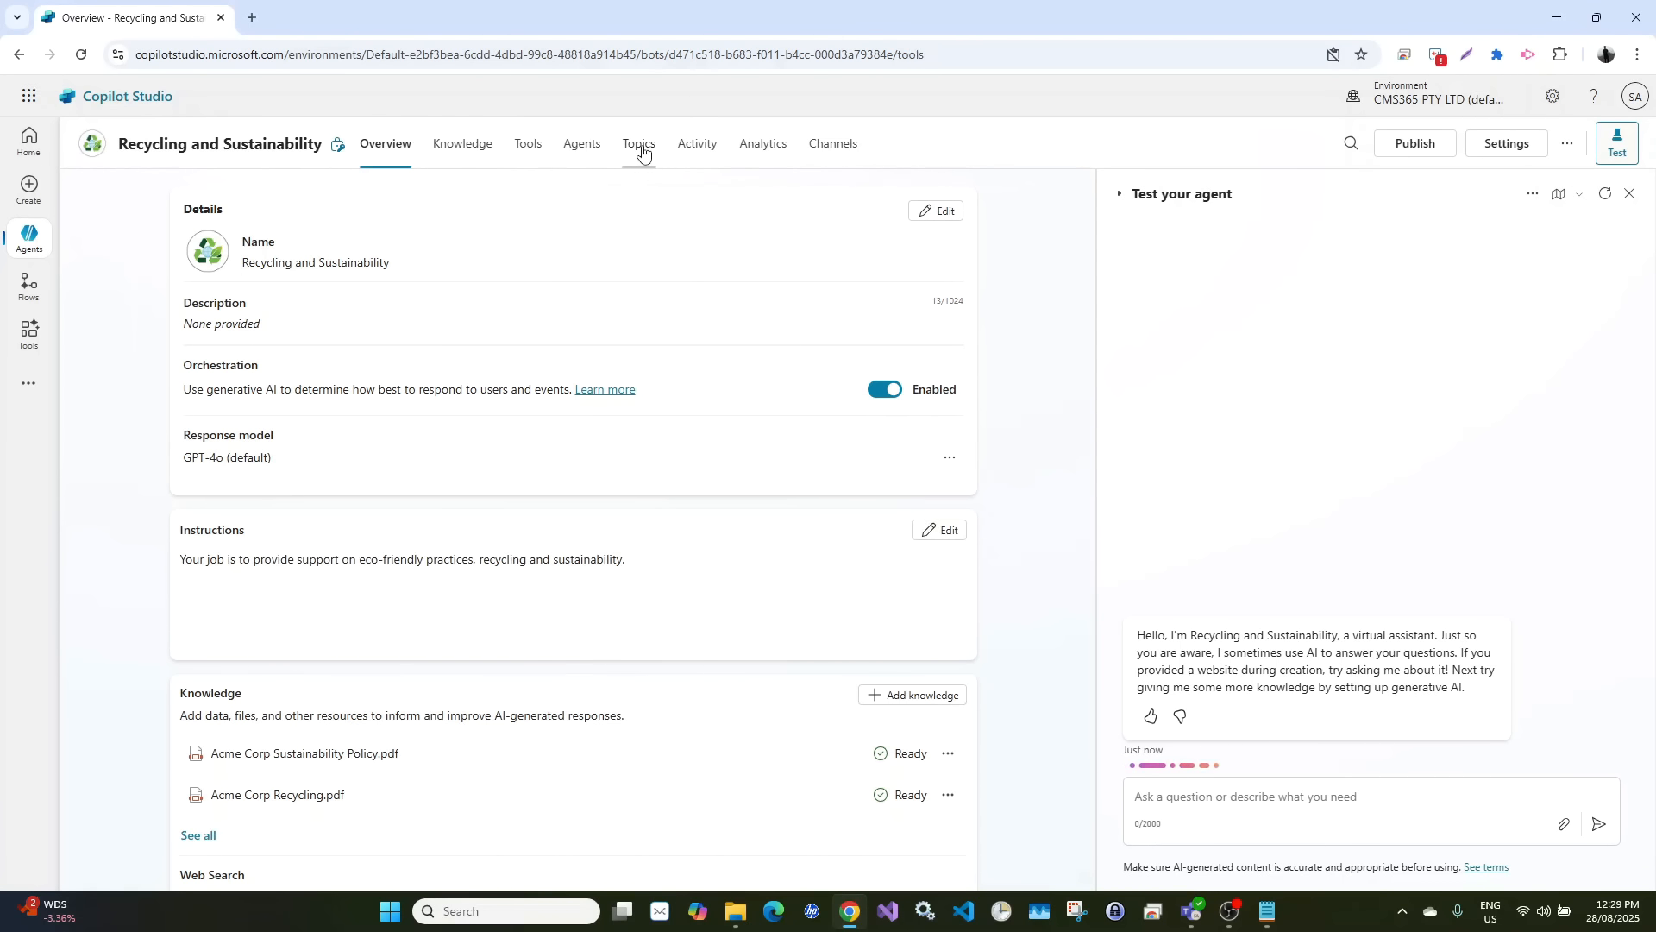
pyautogui.click(288, 250)
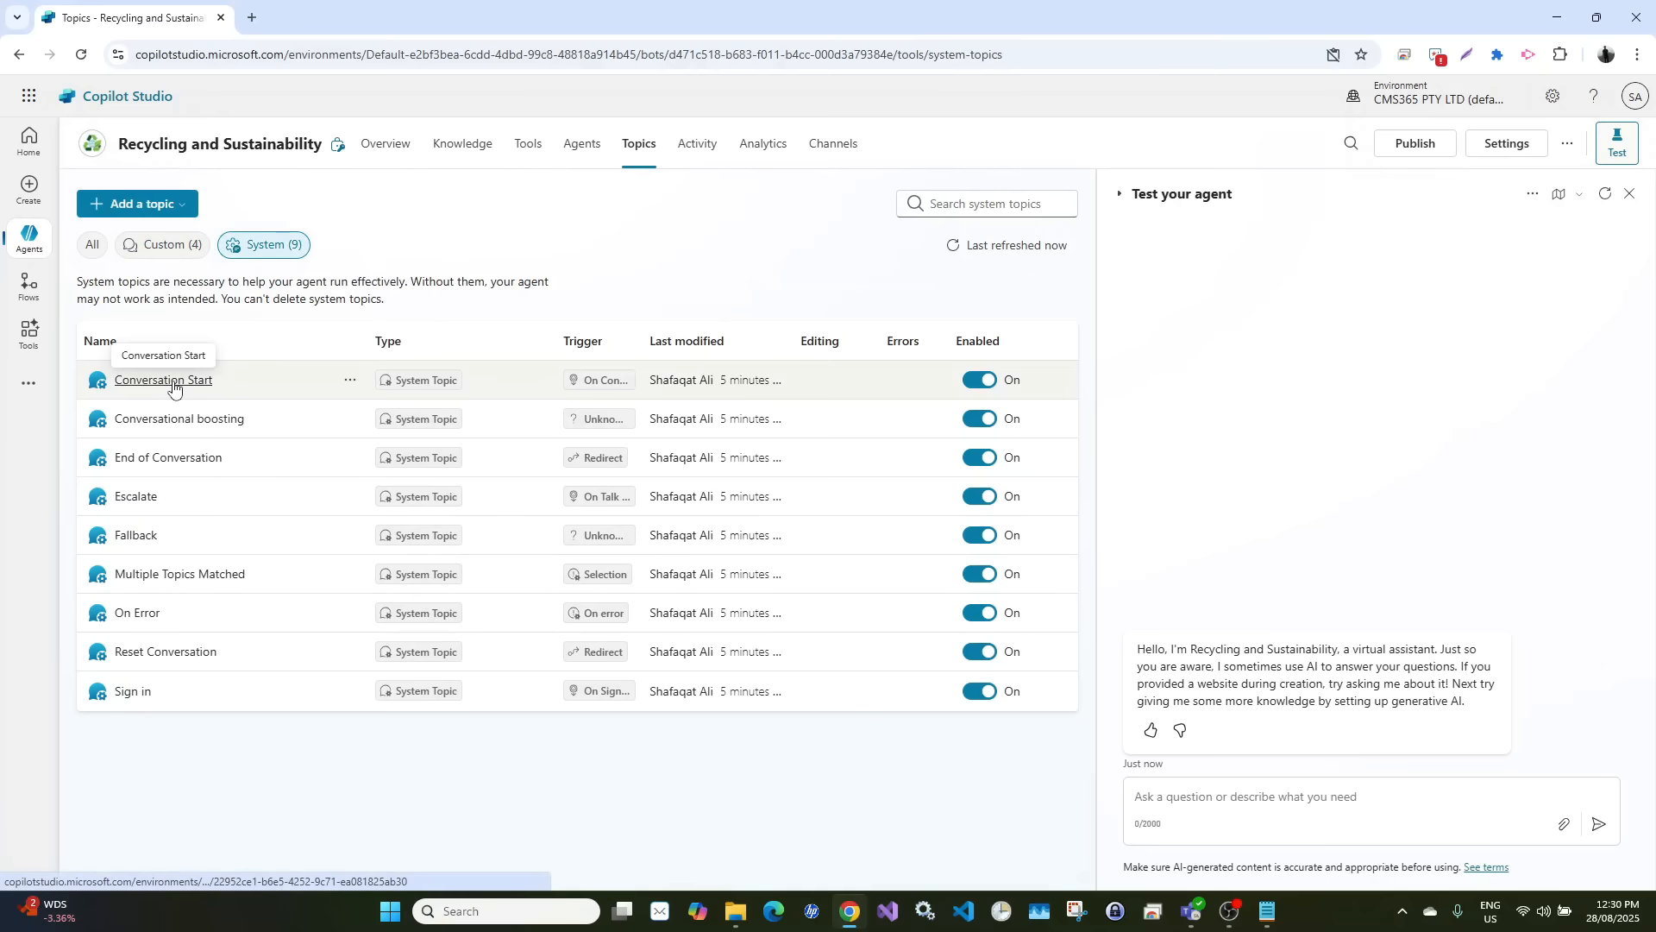
pyautogui.click(174, 385)
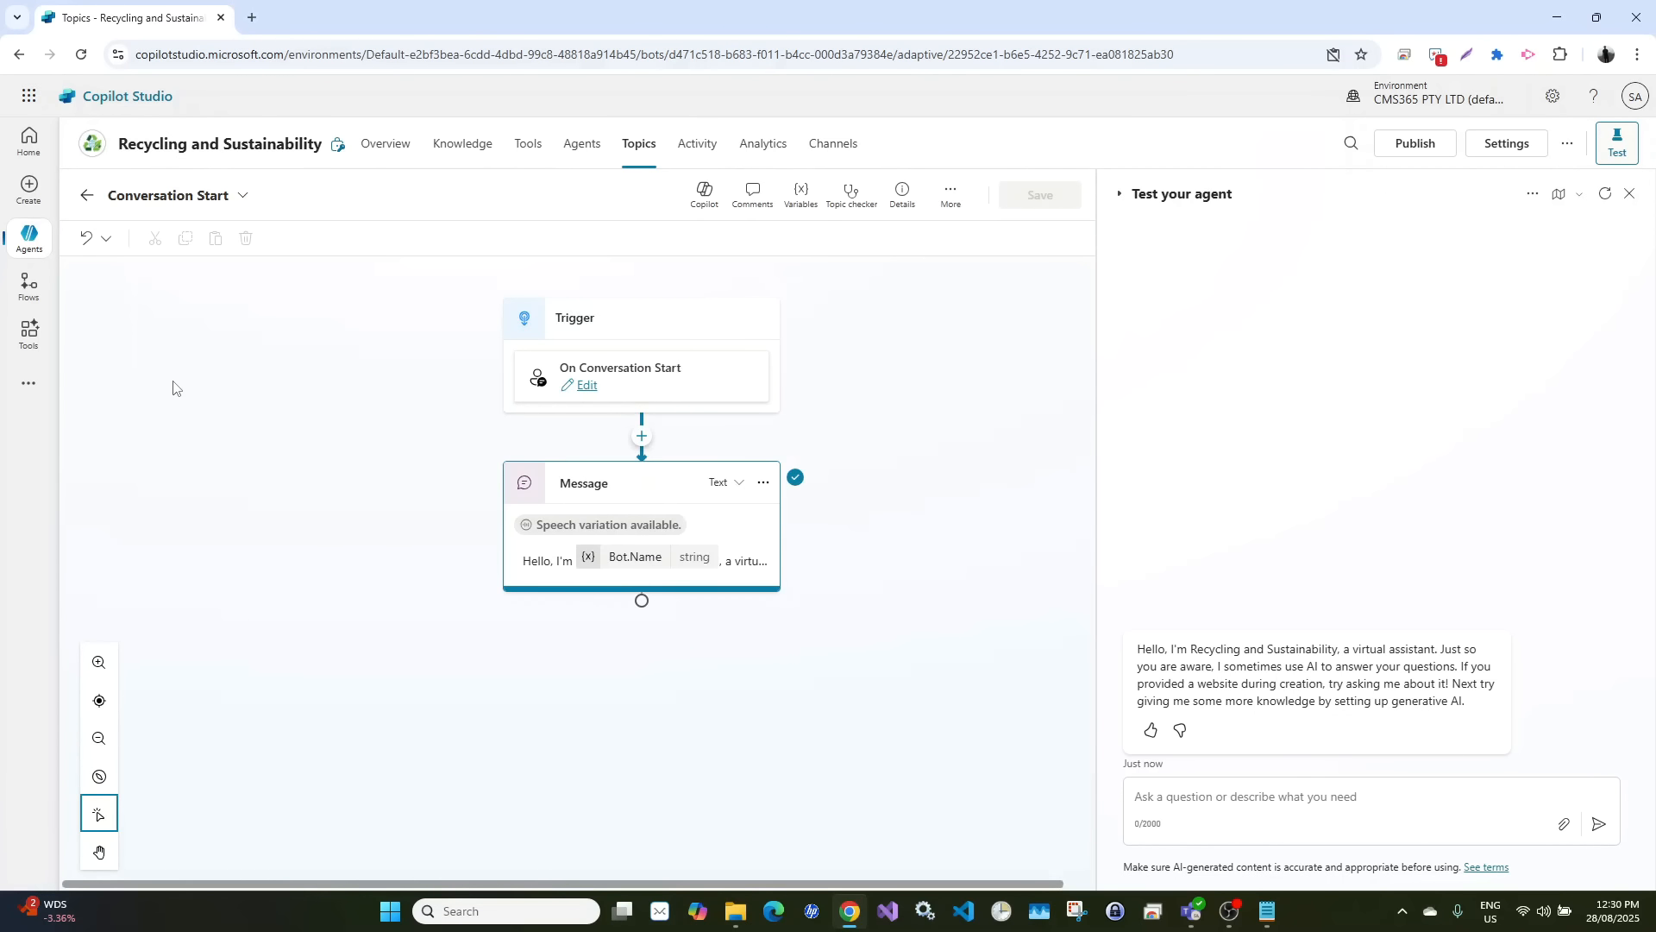
# Replace the greeting text after the bot name with ". I will provide you assistance related to eco-friendly practices on recycling and sustainability."
pyautogui.click(740, 565)
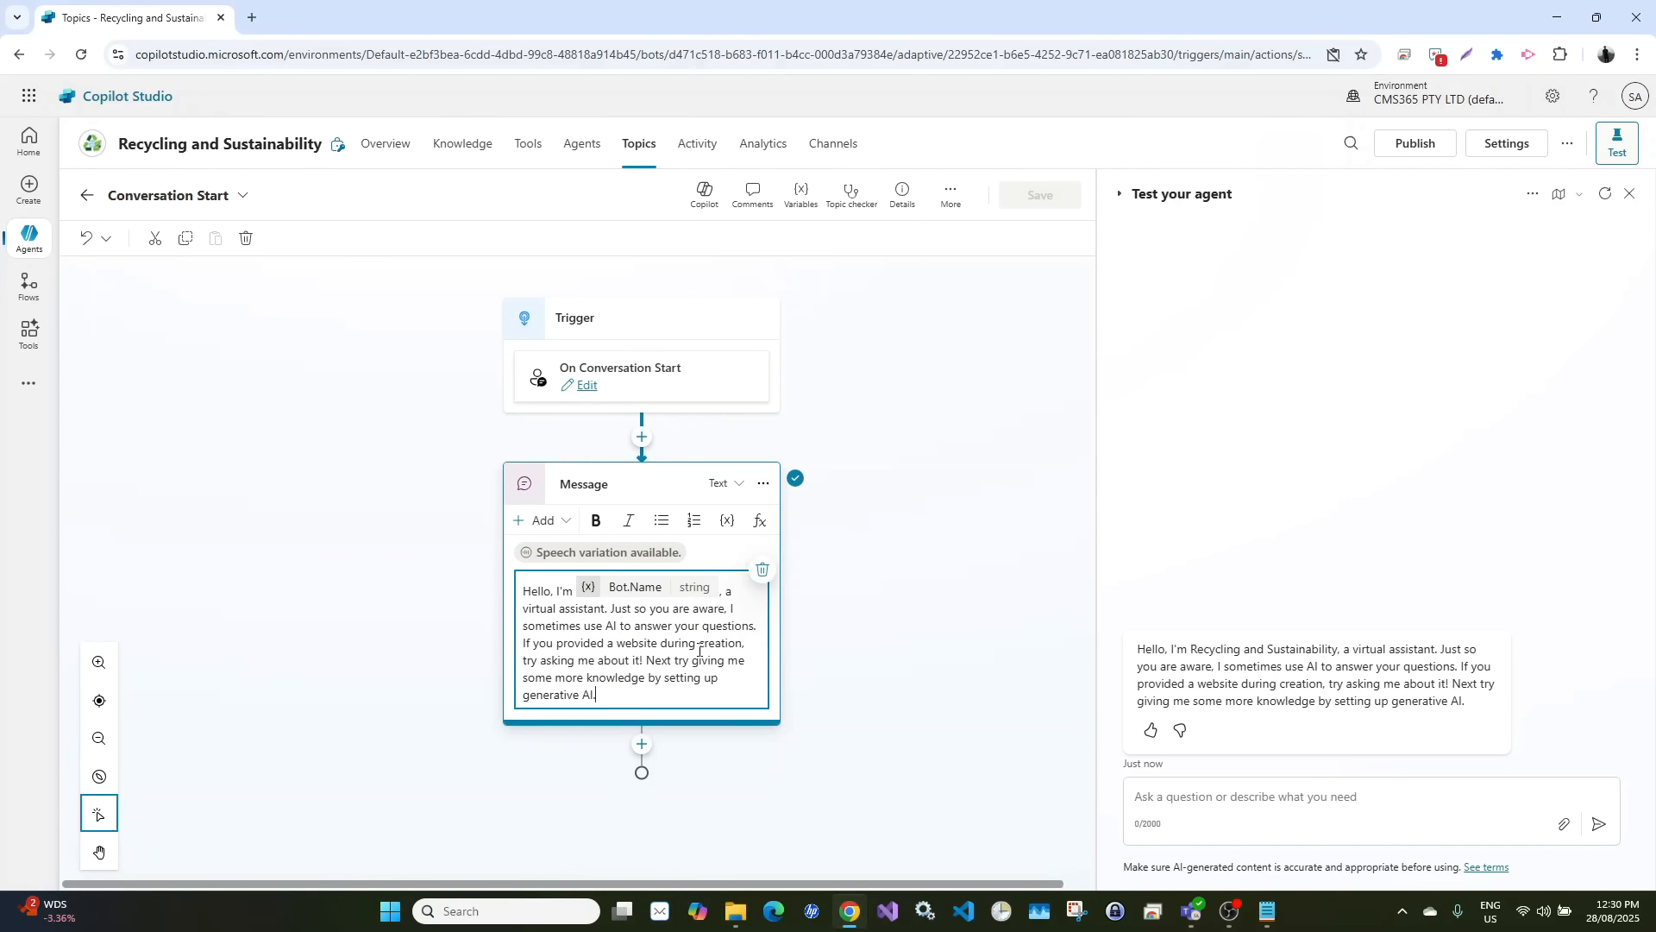
pyautogui.moveTo(610, 695); pyautogui.dragTo(732, 595)
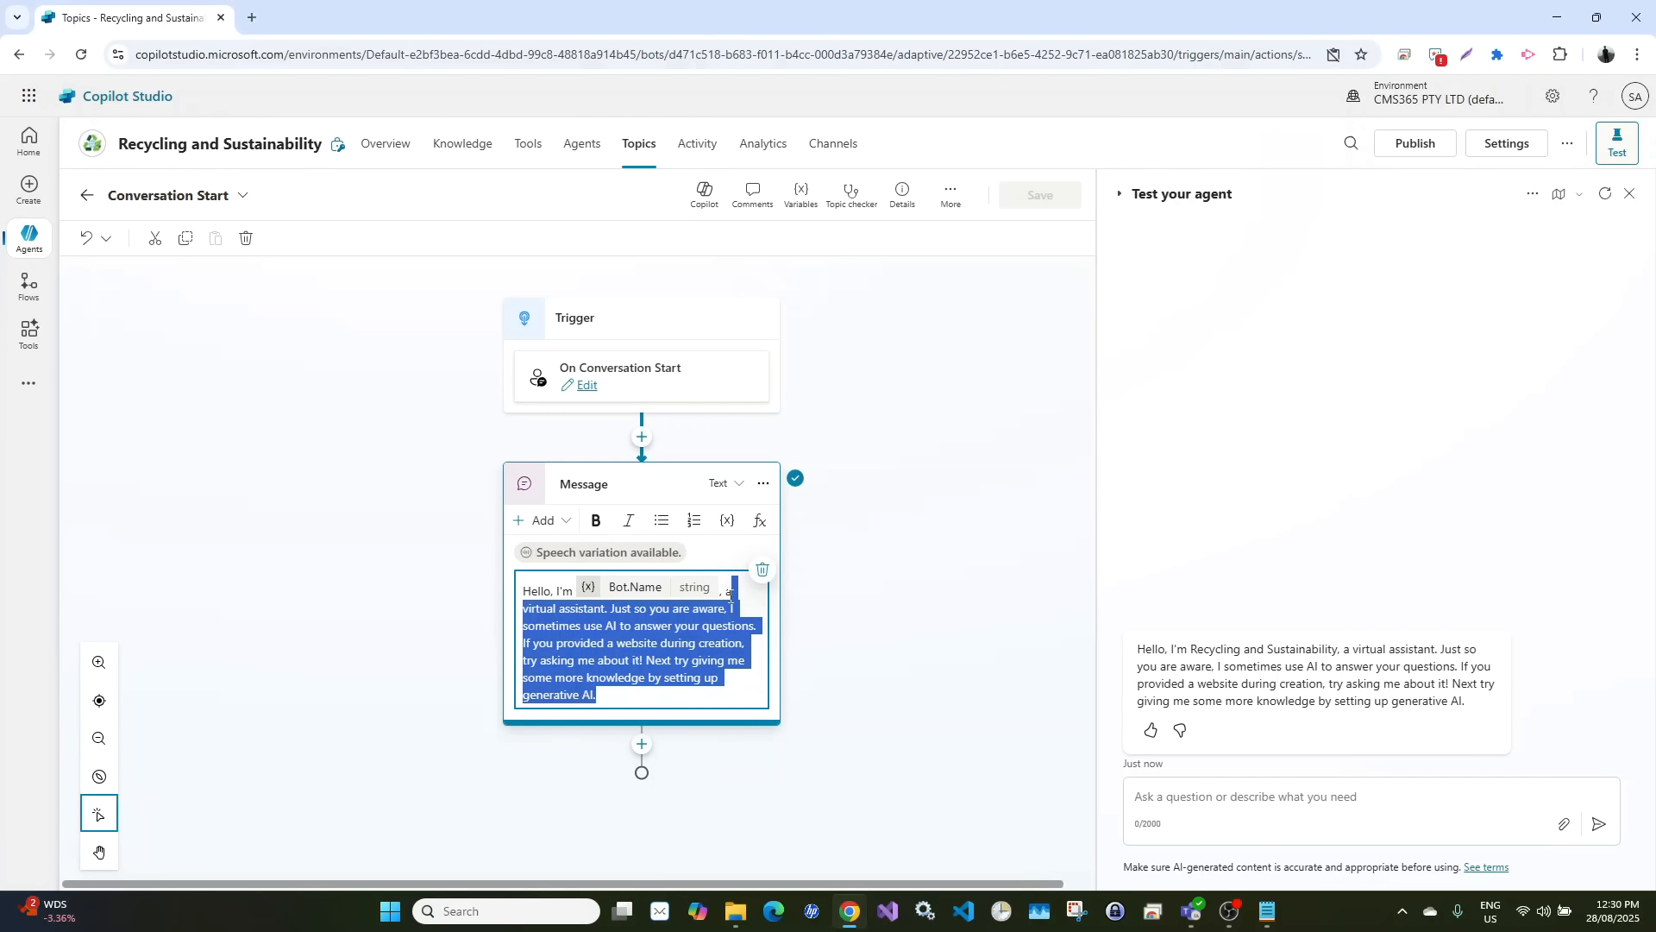
pyautogui.press('BackSpace')
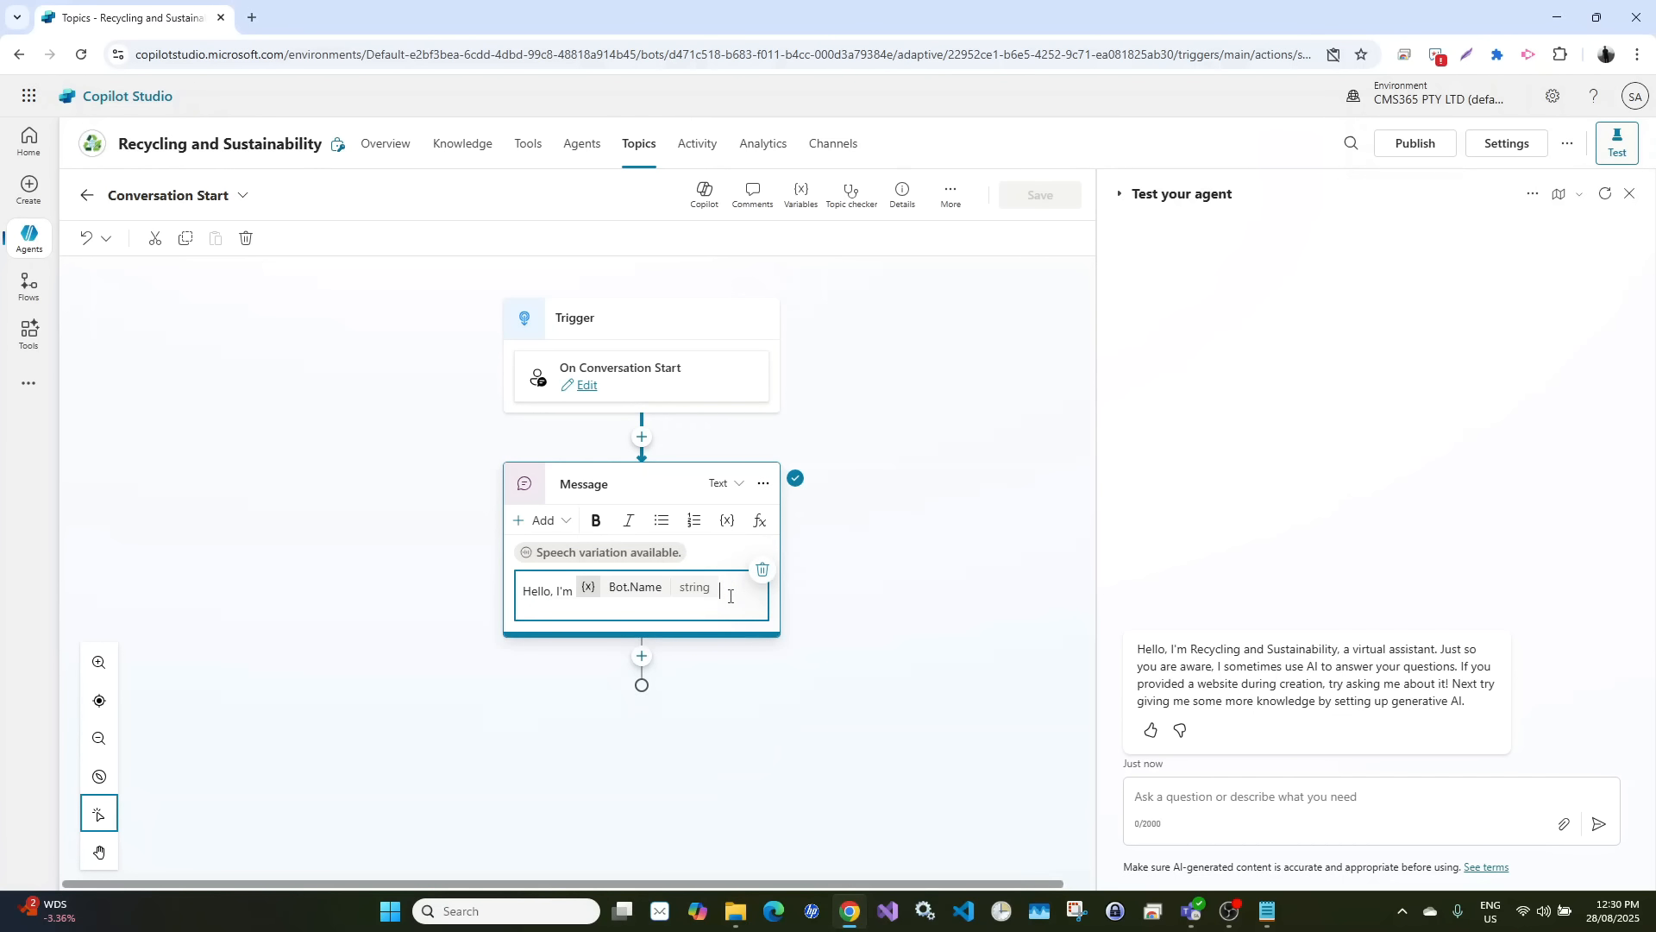
pyautogui.write('hwill provide')
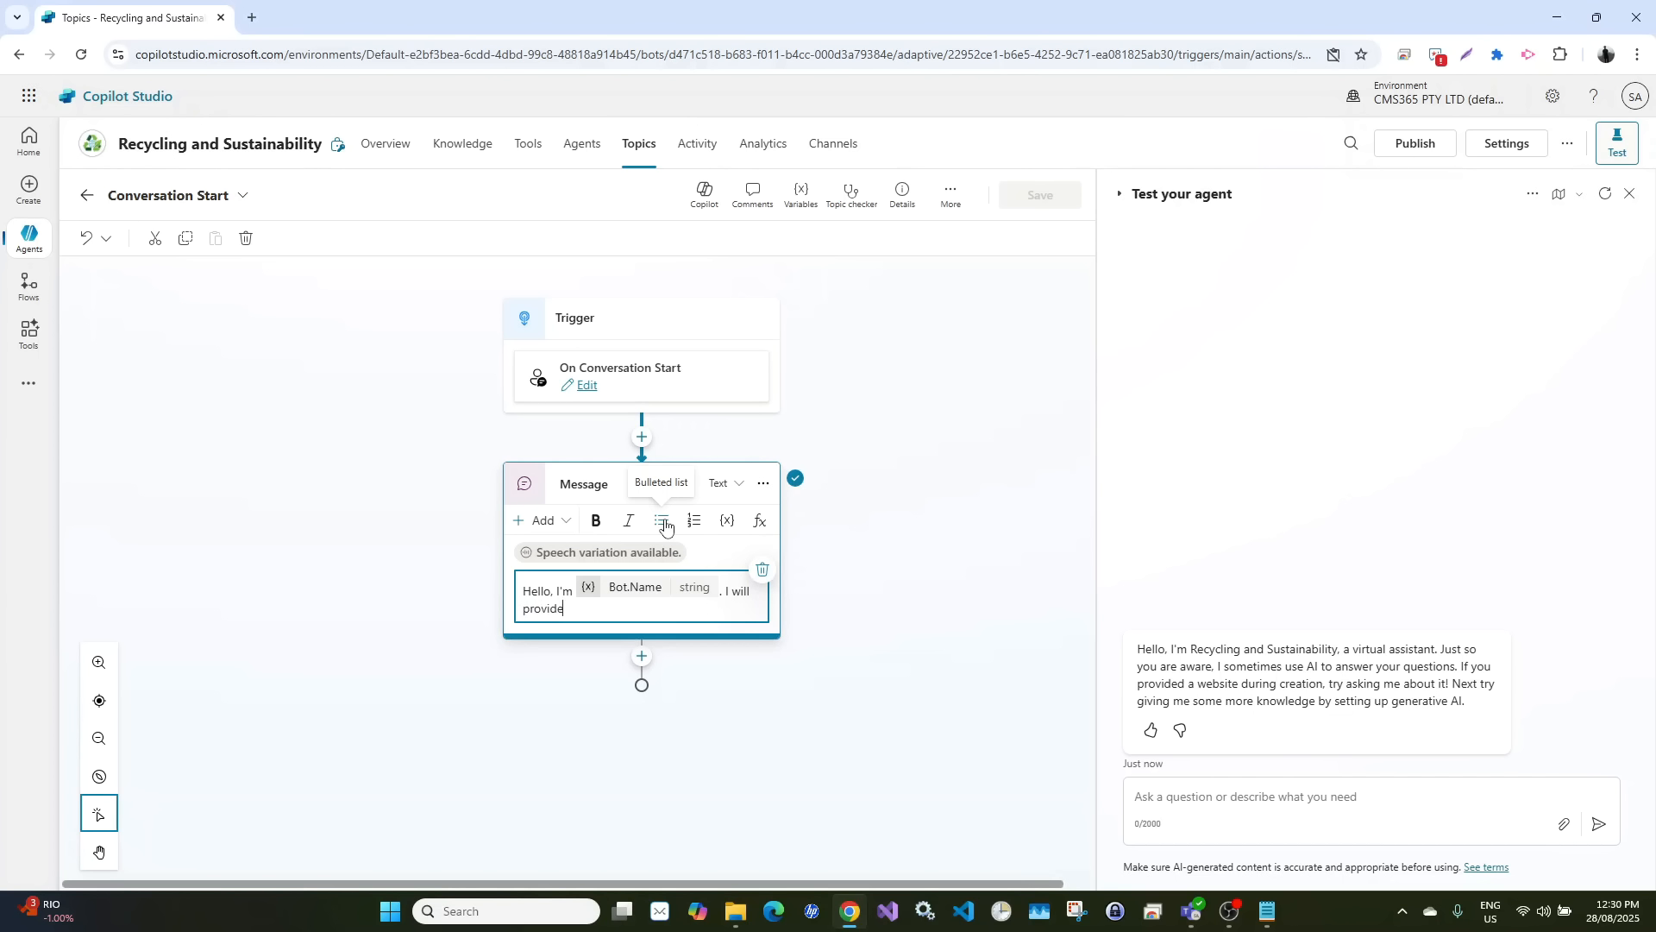
pyautogui.write(' you assistance related to eco-friendly')
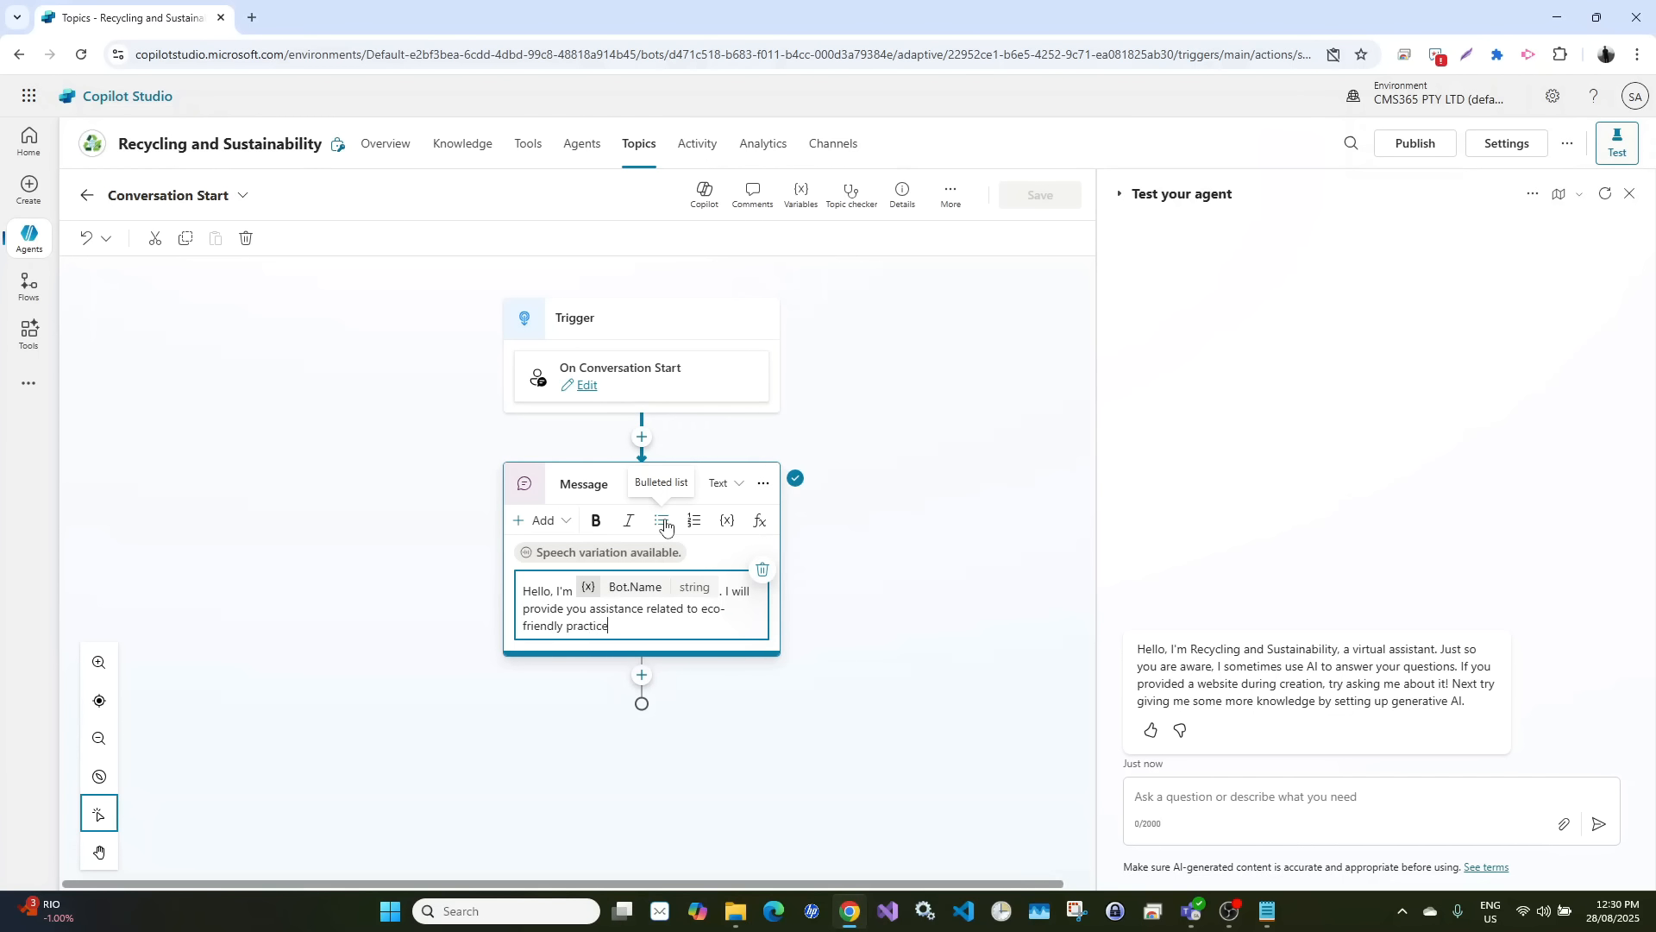
pyautogui.write('practices on recycling and sustainability.')
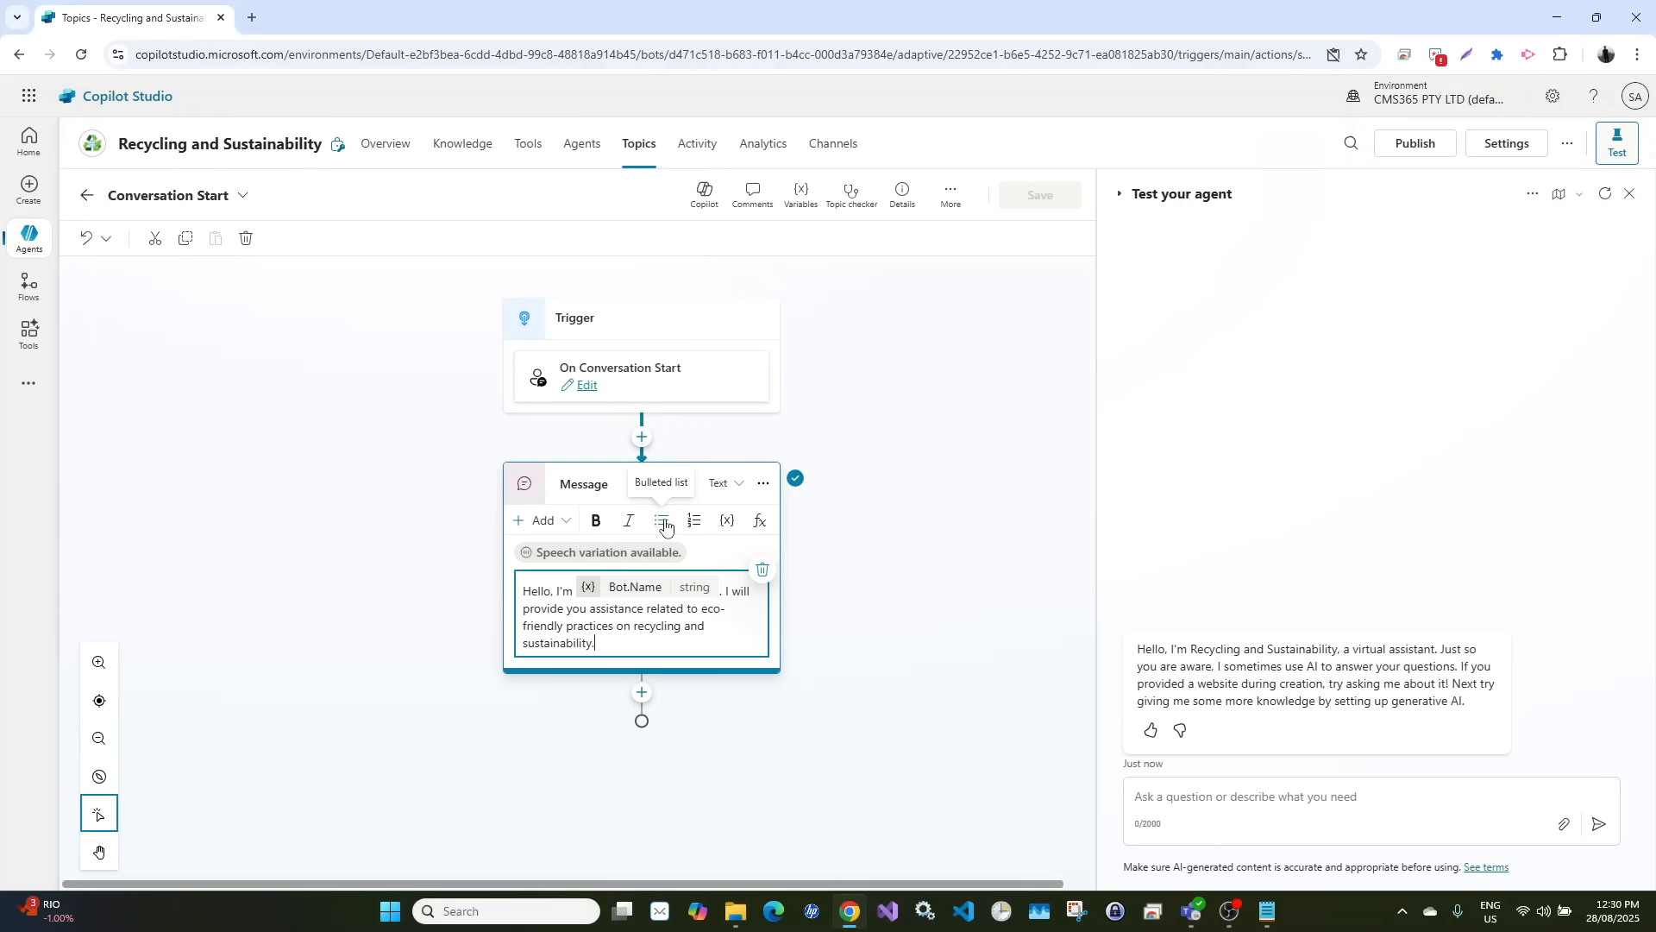
# Save the Conversation Start topic, return to the agent's overview and restart the test conversation to check the new greeting
pyautogui.click(923, 436)
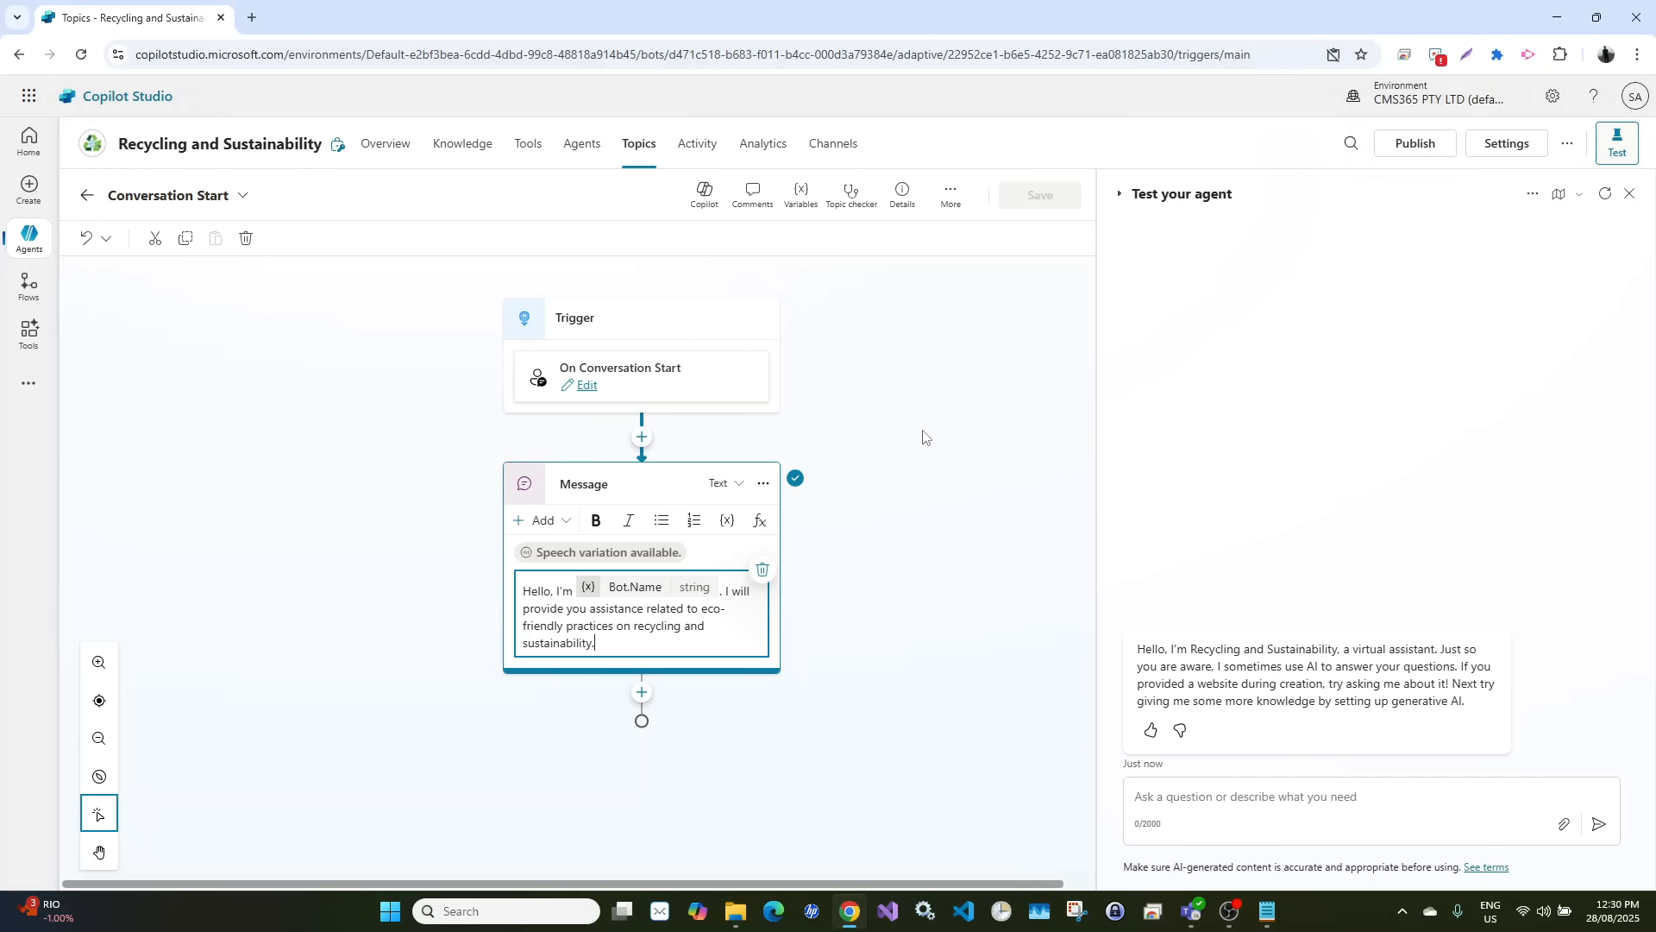
pyautogui.click(1034, 201)
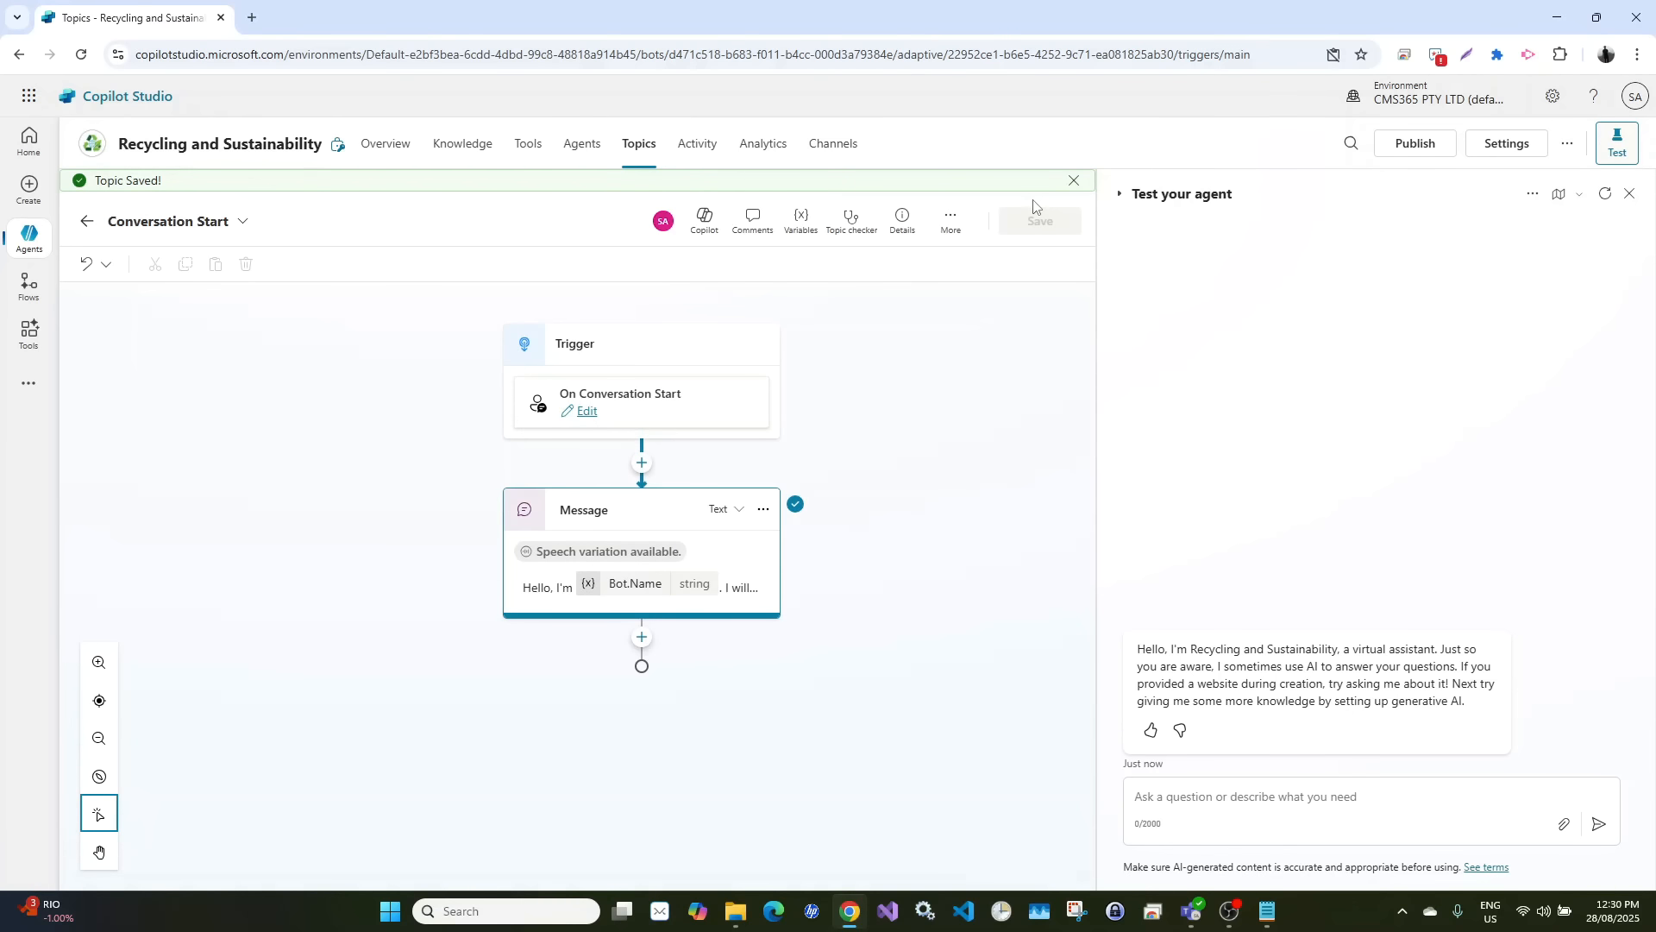
pyautogui.click(382, 152)
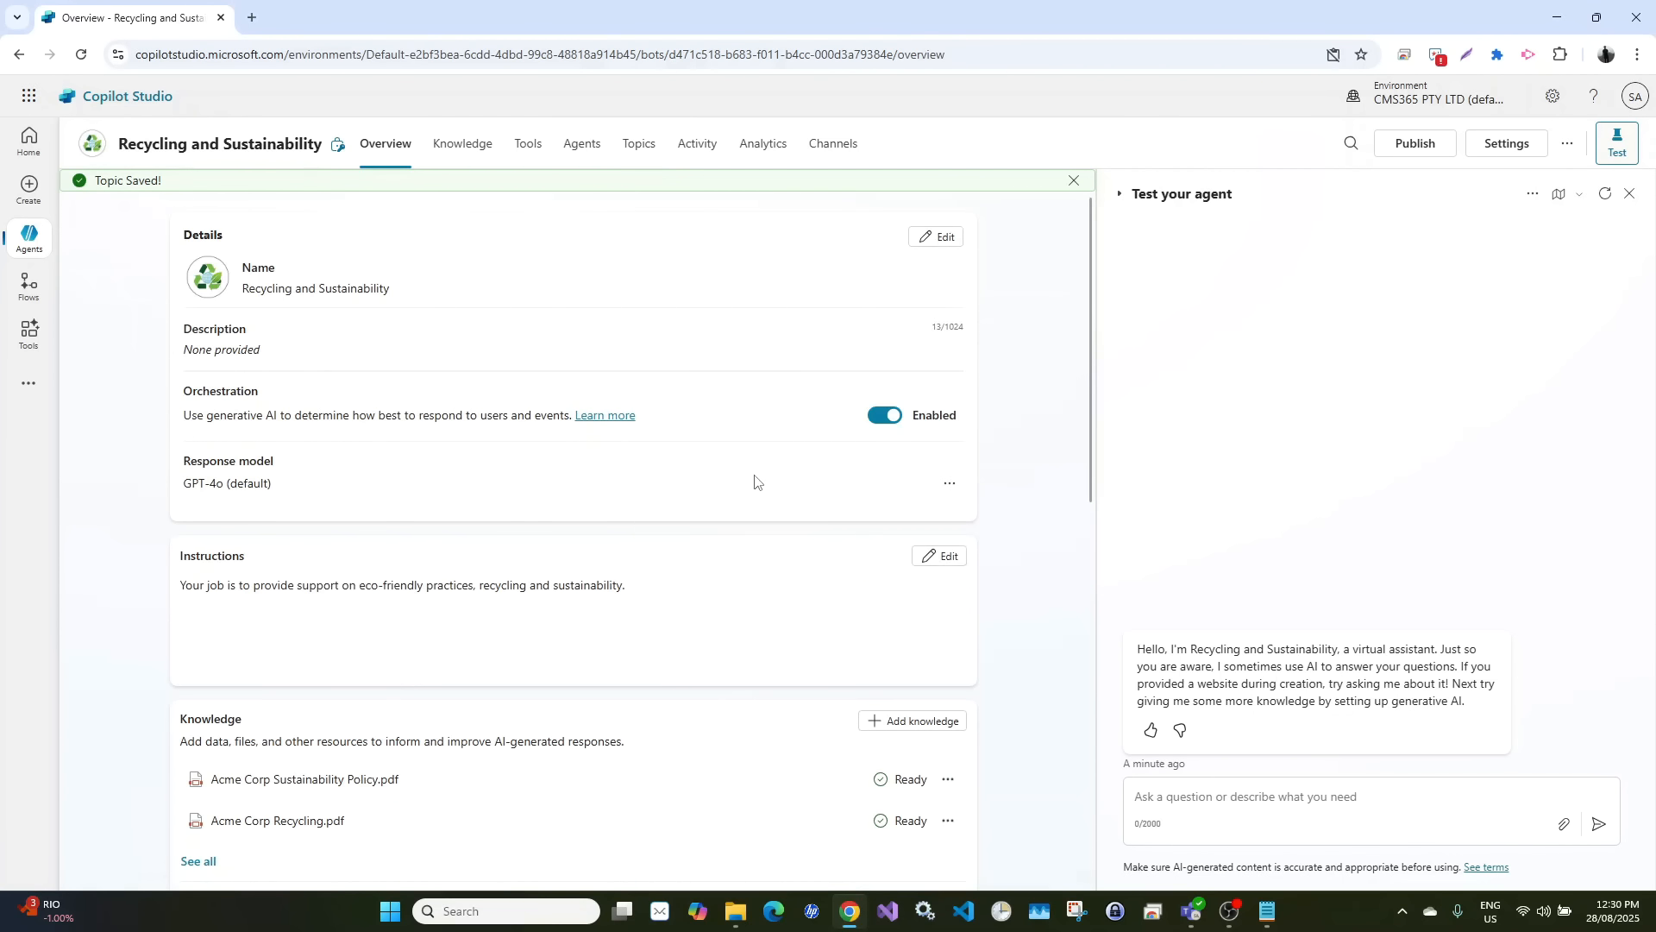
pyautogui.click(1630, 193)
pyautogui.click(1619, 151)
pyautogui.click(1603, 195)
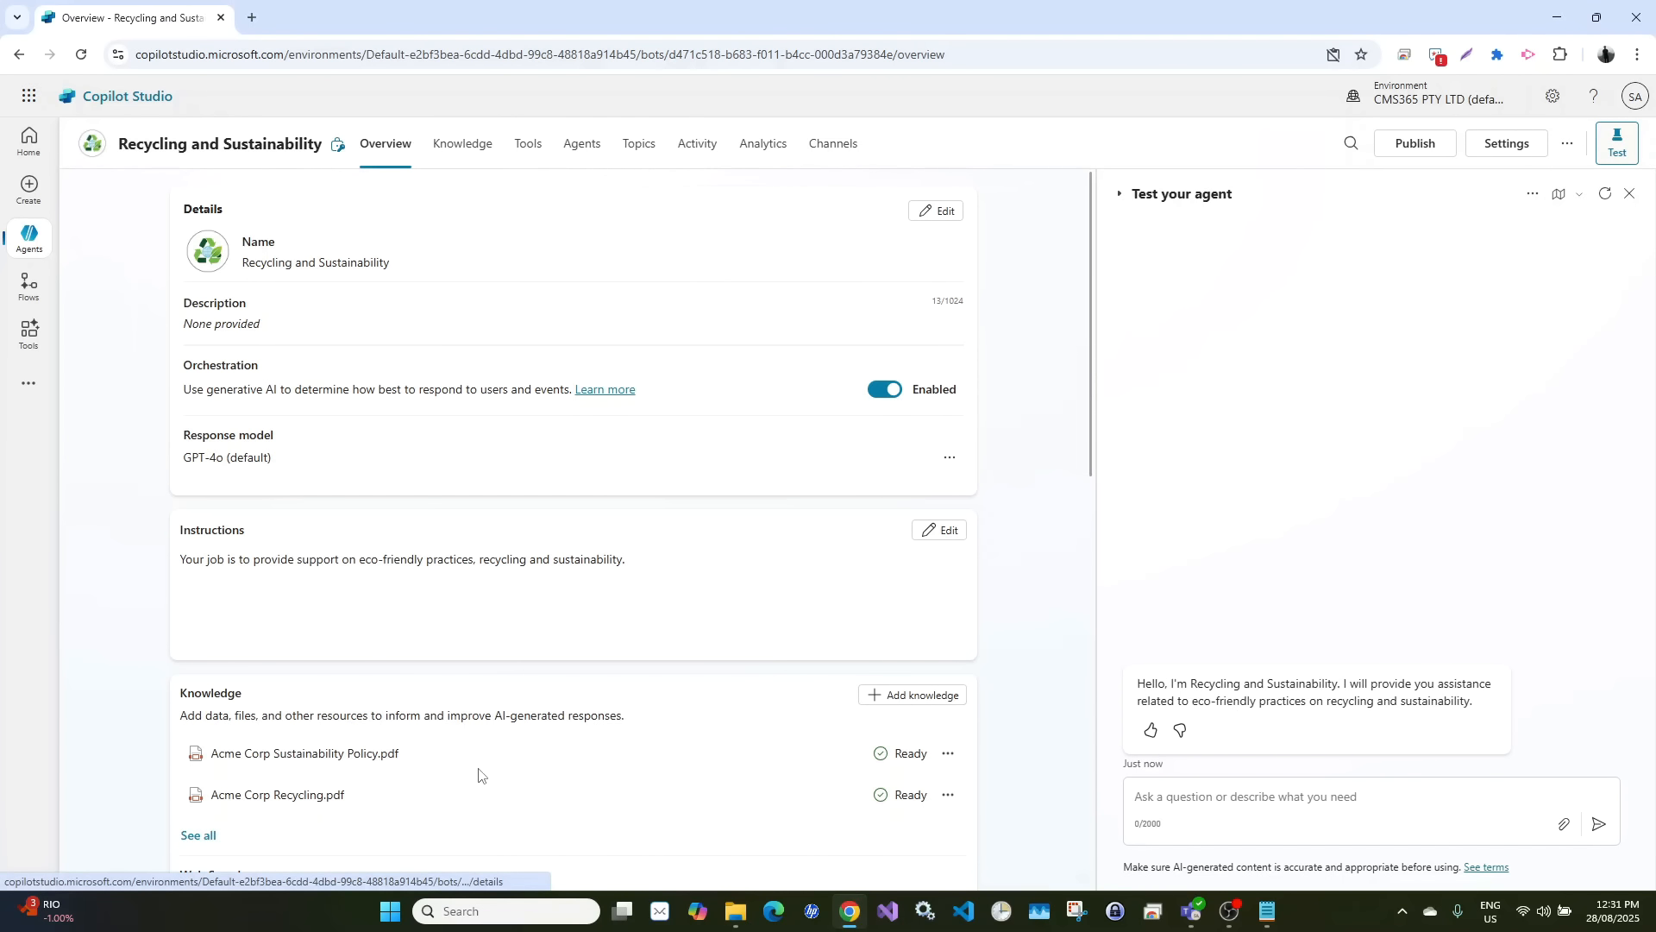
# Ask the test agent "What is a 3 bin system?" and review its answer and referenced sources
pyautogui.scroll(-1, 480, 777)
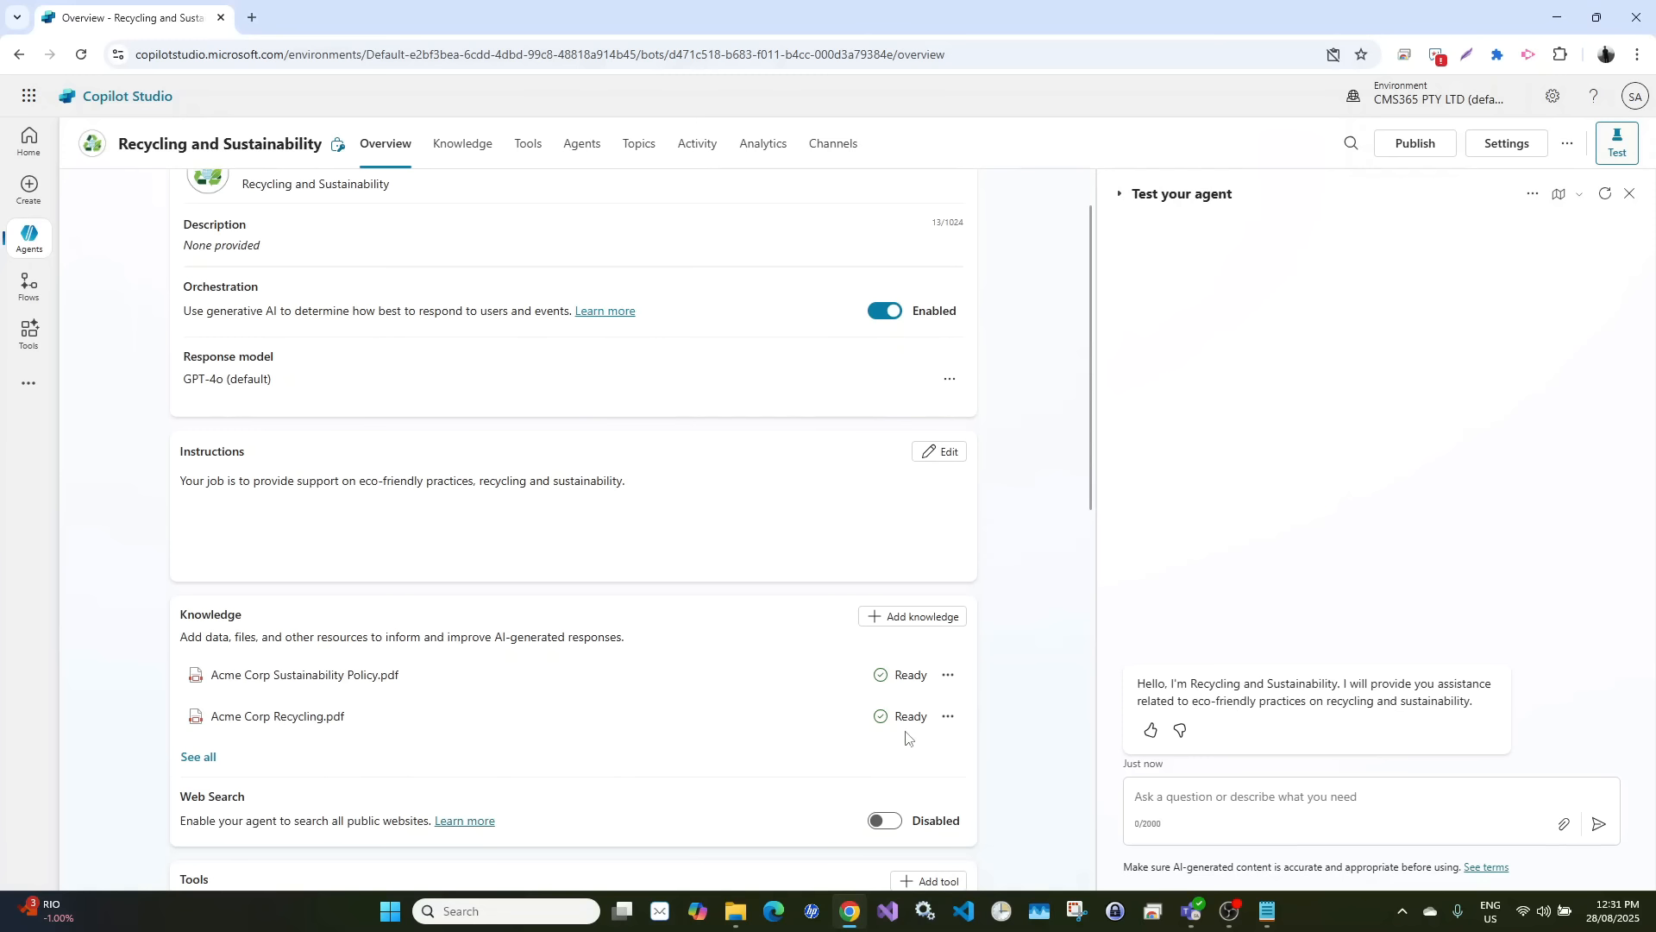
pyautogui.click(1256, 800)
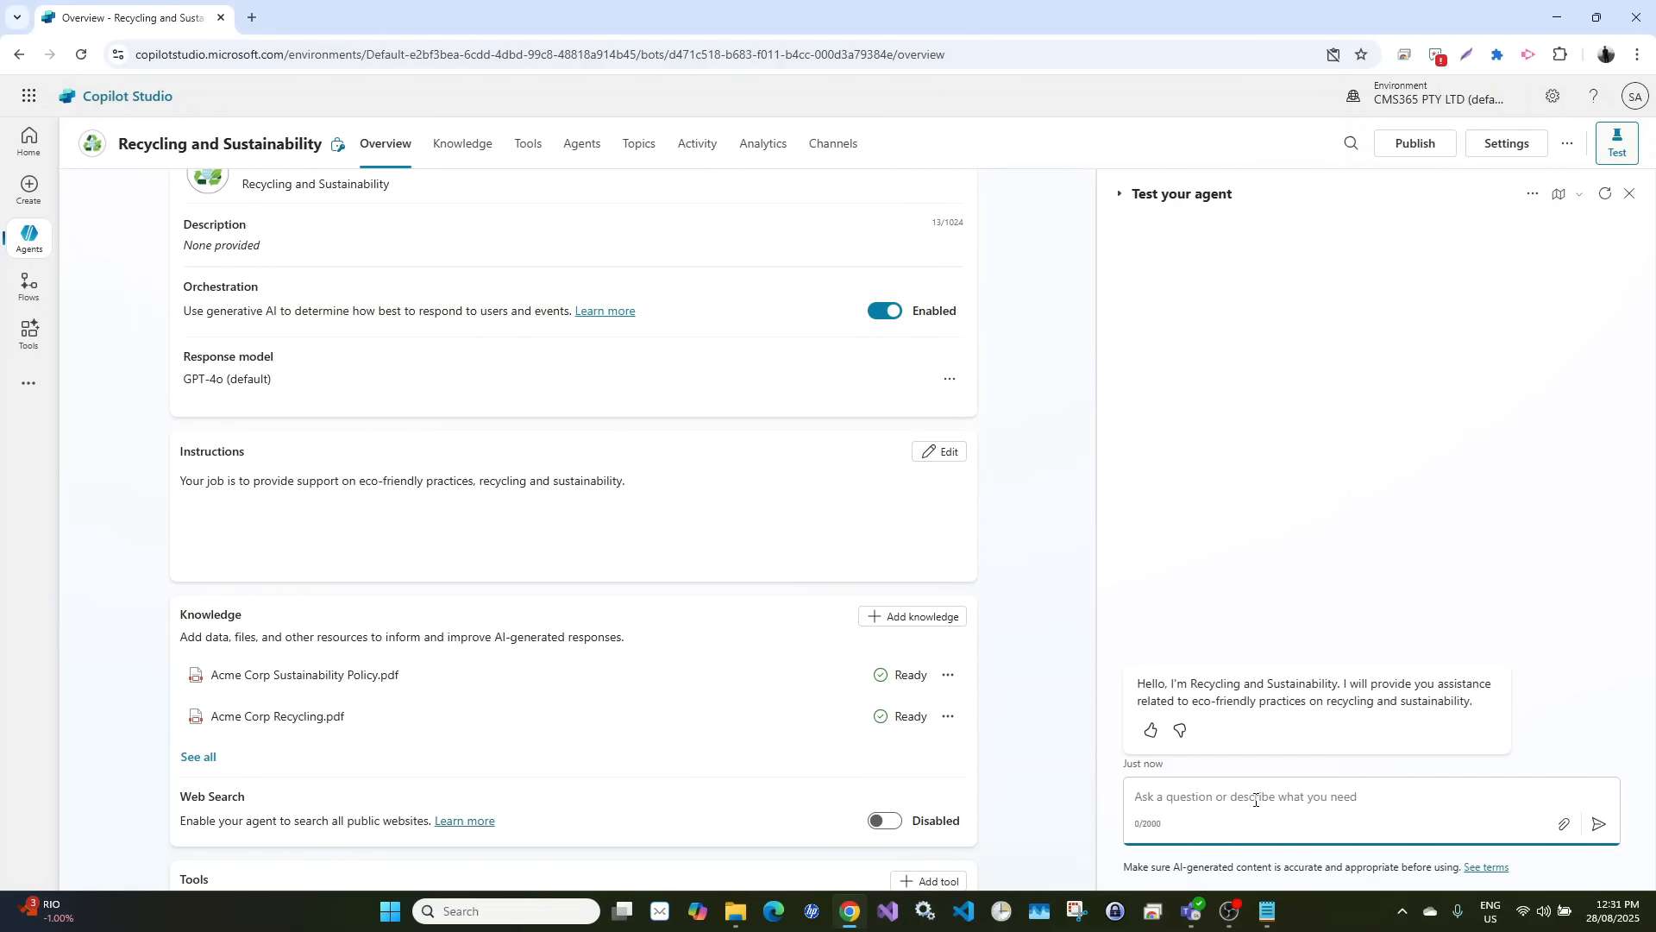
pyautogui.write('What is a 3 b')
pyautogui.write('tem?')
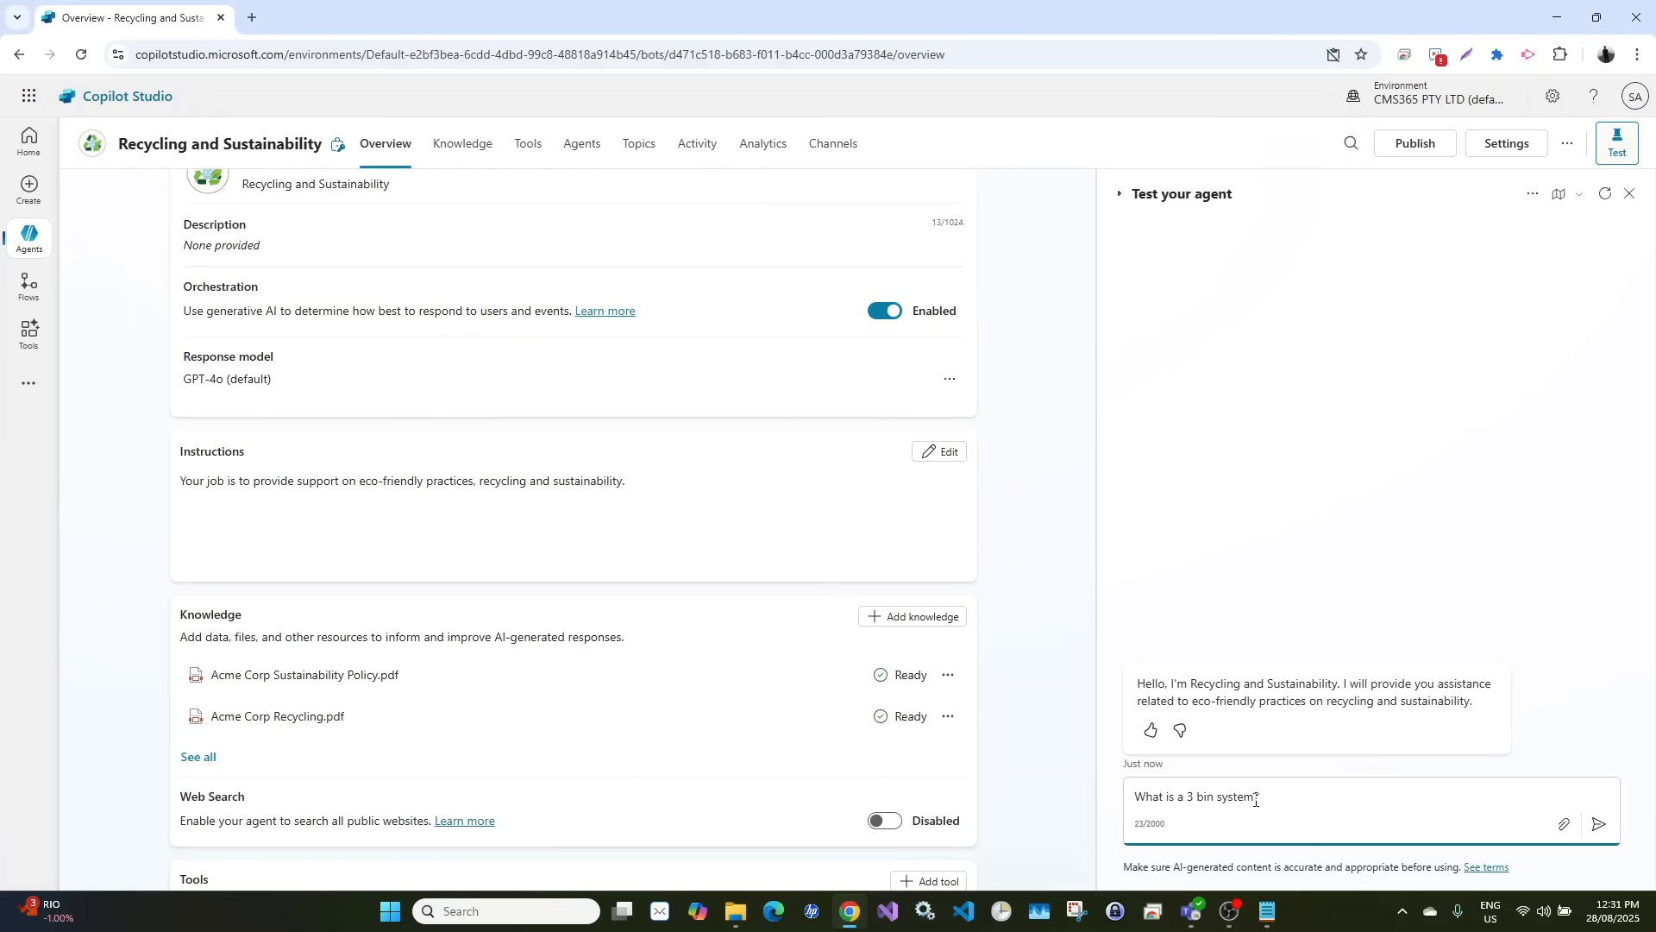
pyautogui.press('Return')
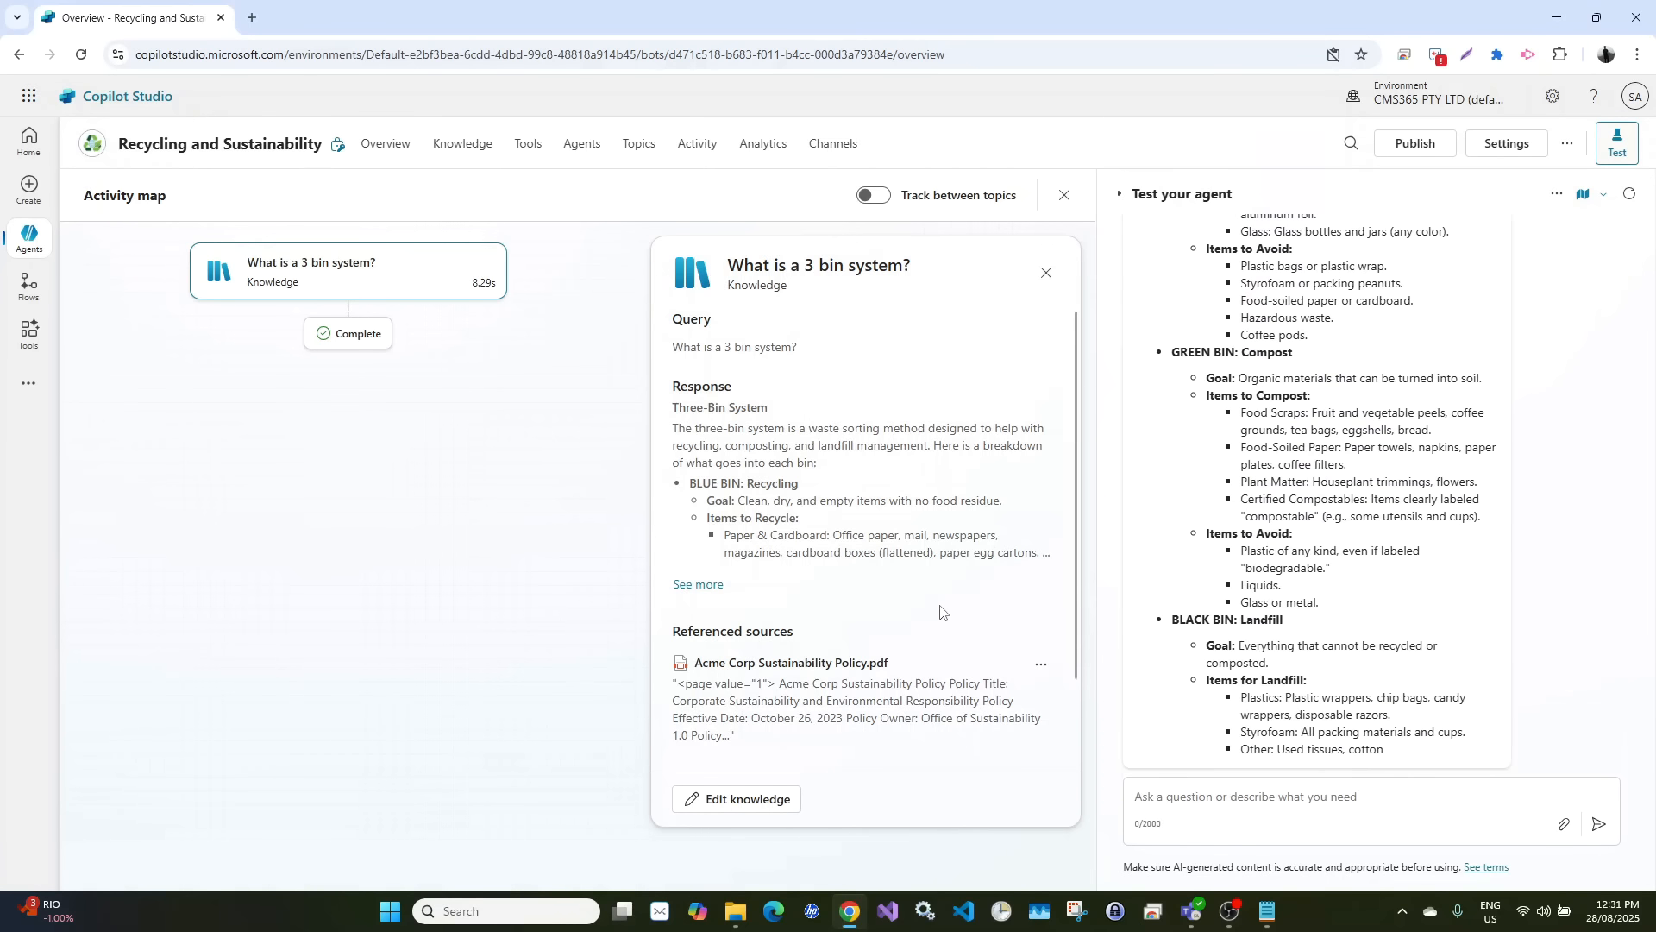
pyautogui.scroll(-1, 833, 585)
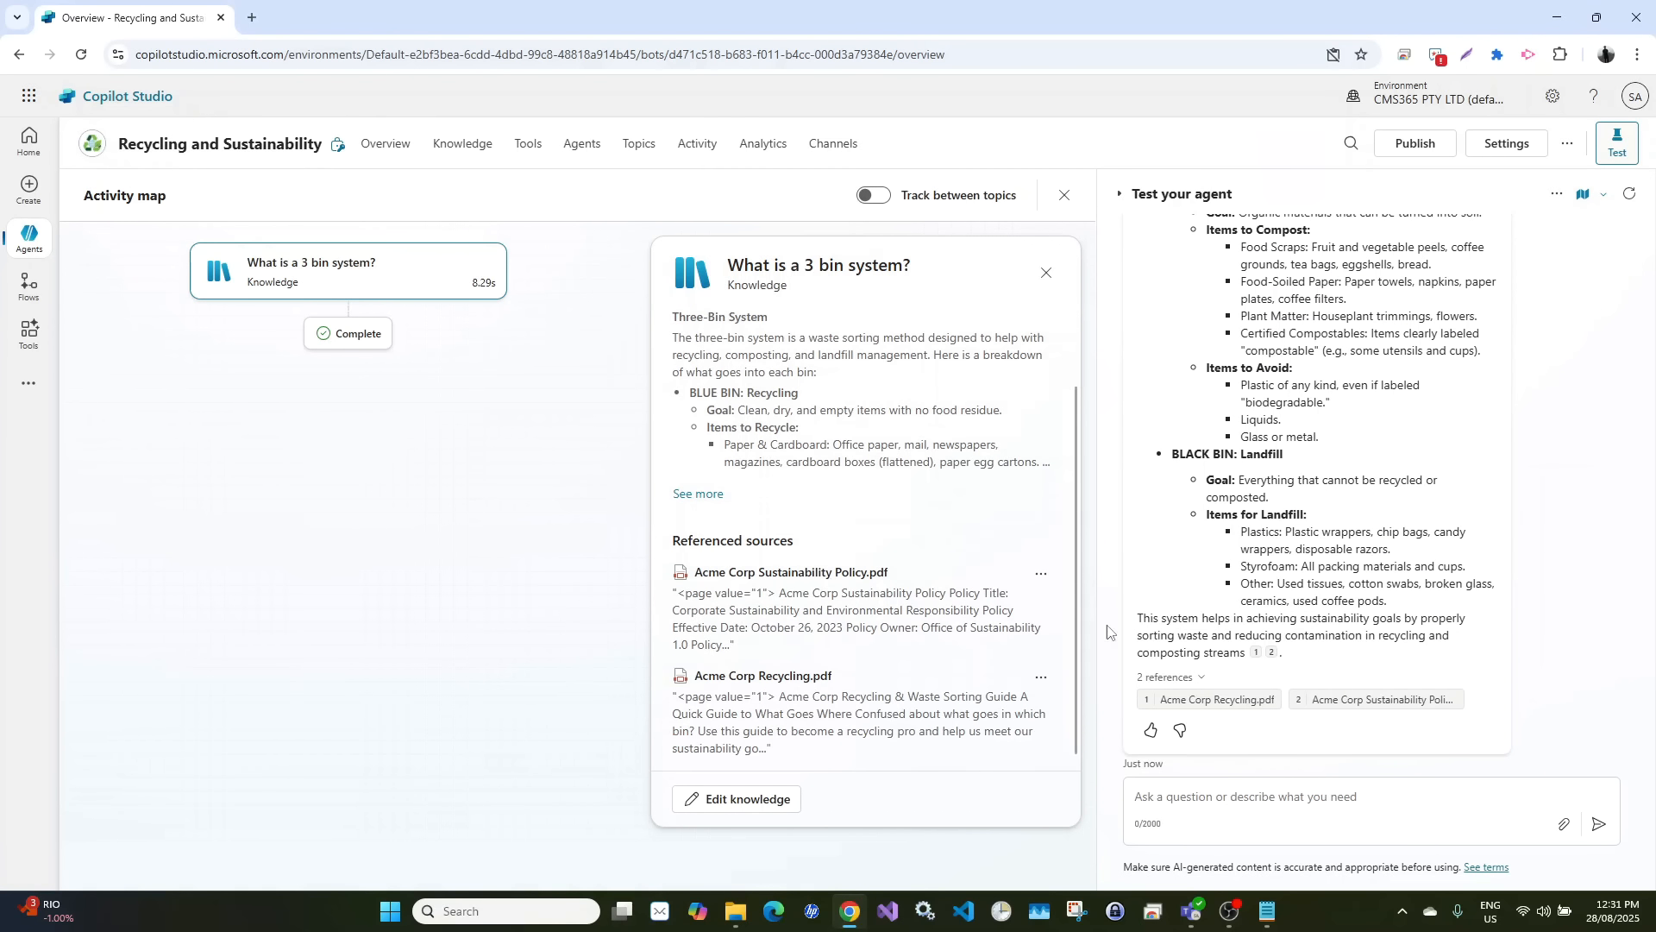
pyautogui.scroll(3, 1250, 604)
pyautogui.scroll(-3, 1251, 604)
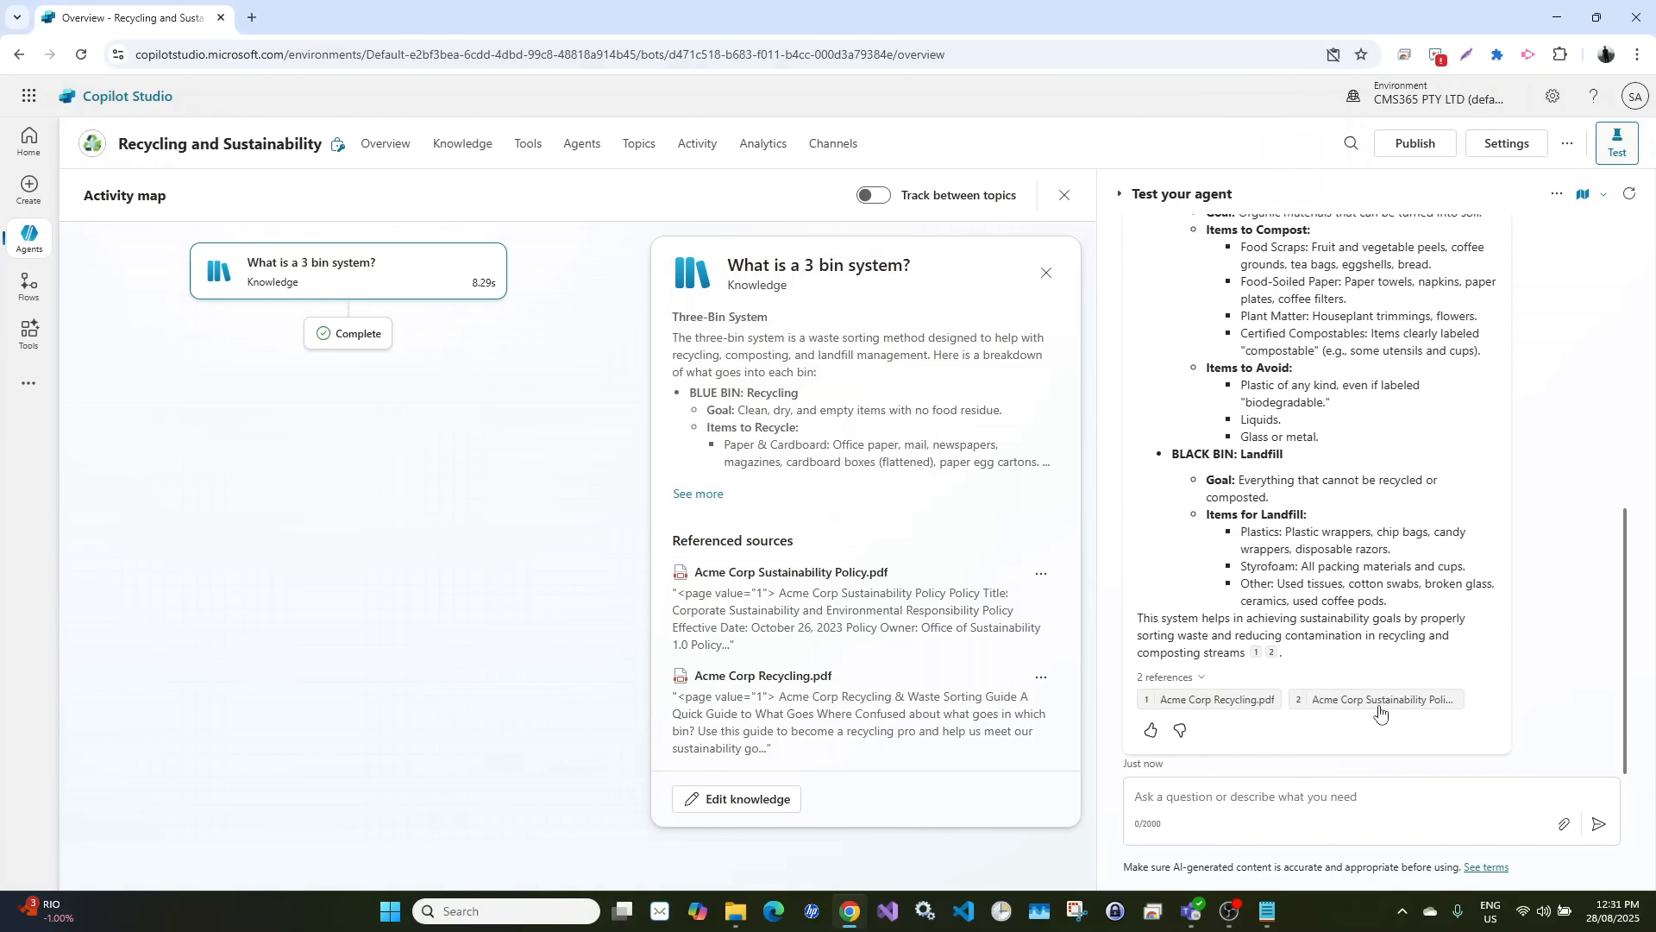
pyautogui.scroll(7, 1413, 526)
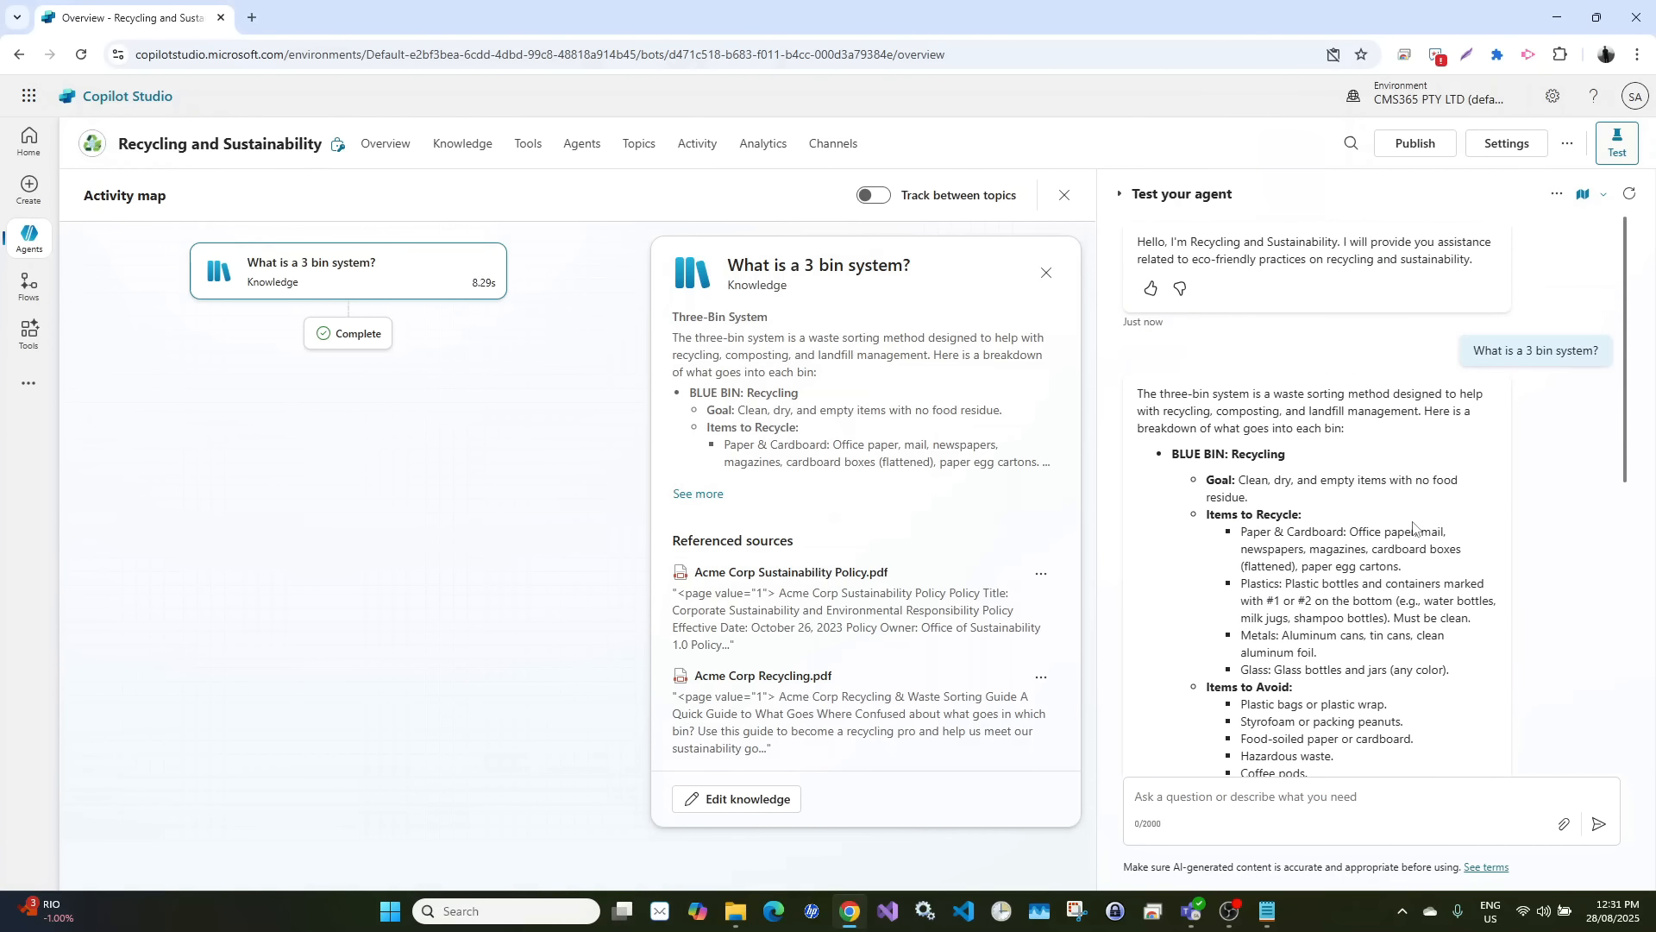
pyautogui.scroll(-7, 1413, 526)
# Ask the test agent "What is the status of my order?" and examine which sources its response is based on
pyautogui.click(1279, 794)
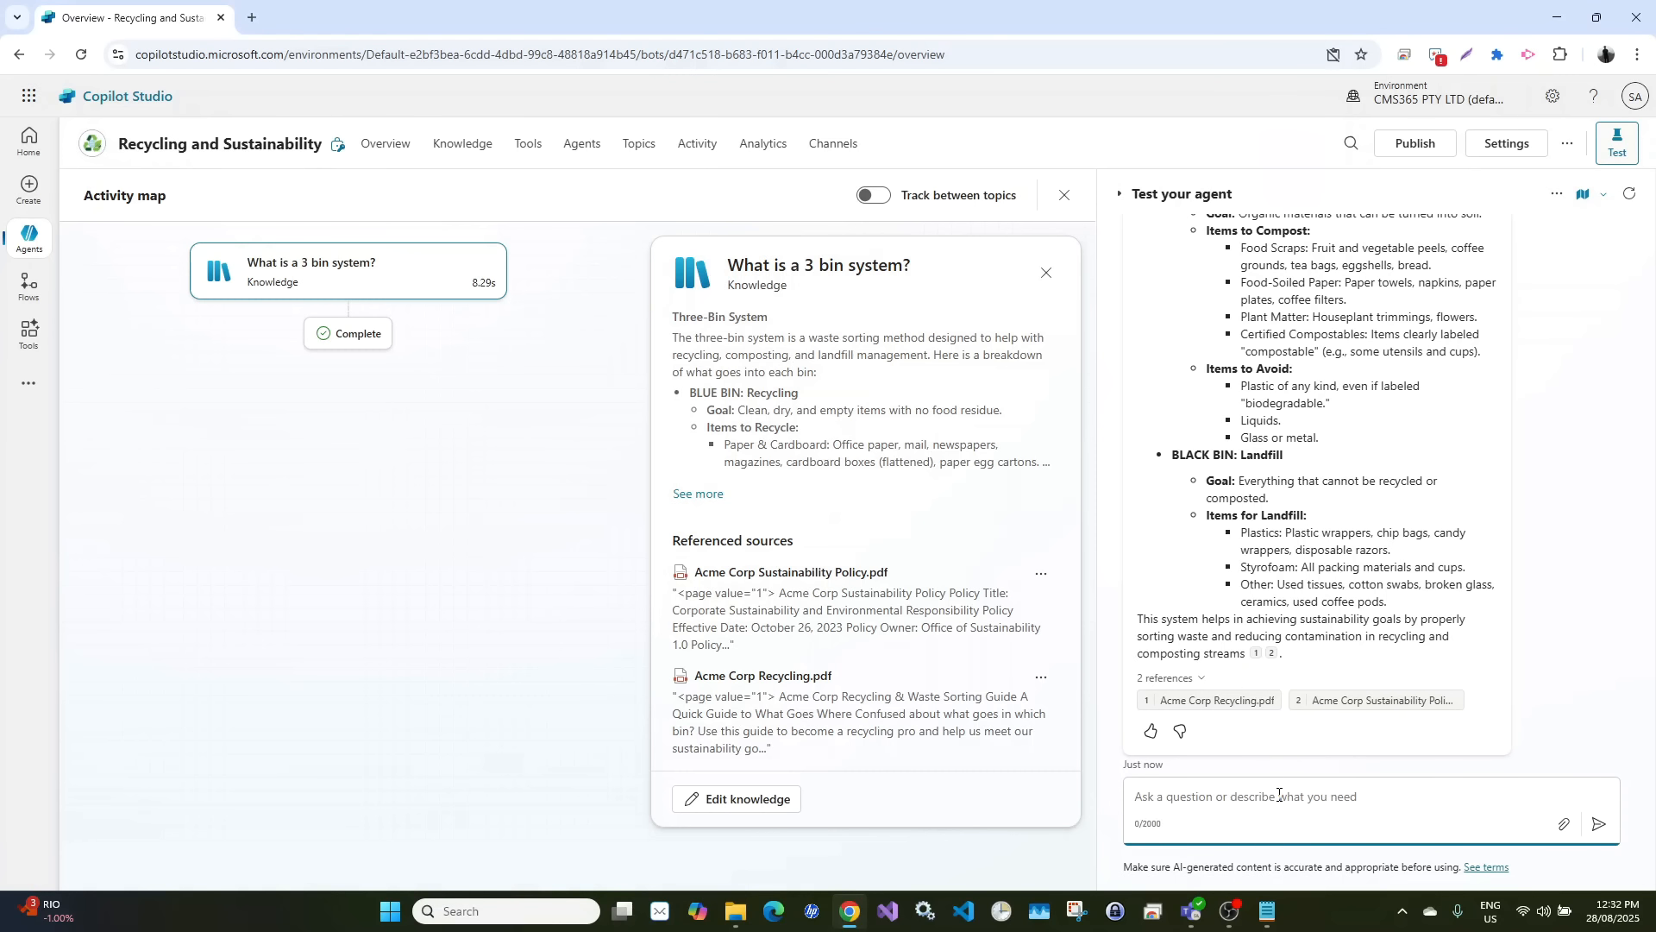
pyautogui.write('What is the status of my order?')
pyautogui.press('Return')
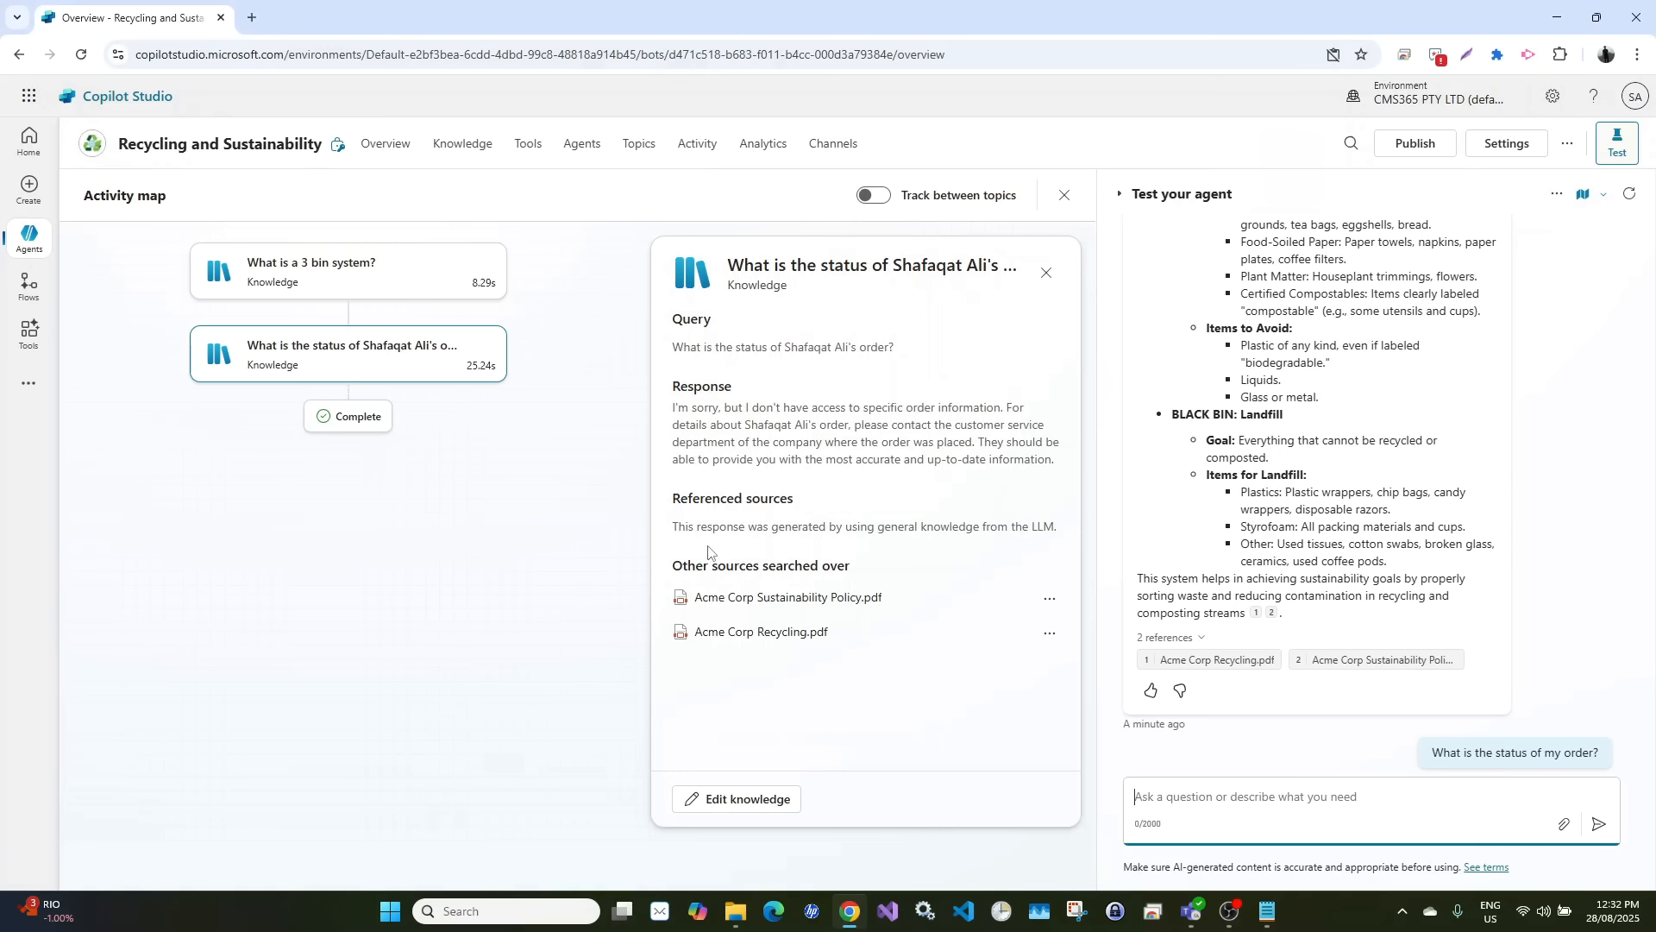
pyautogui.moveTo(674, 527); pyautogui.dragTo(1062, 534)
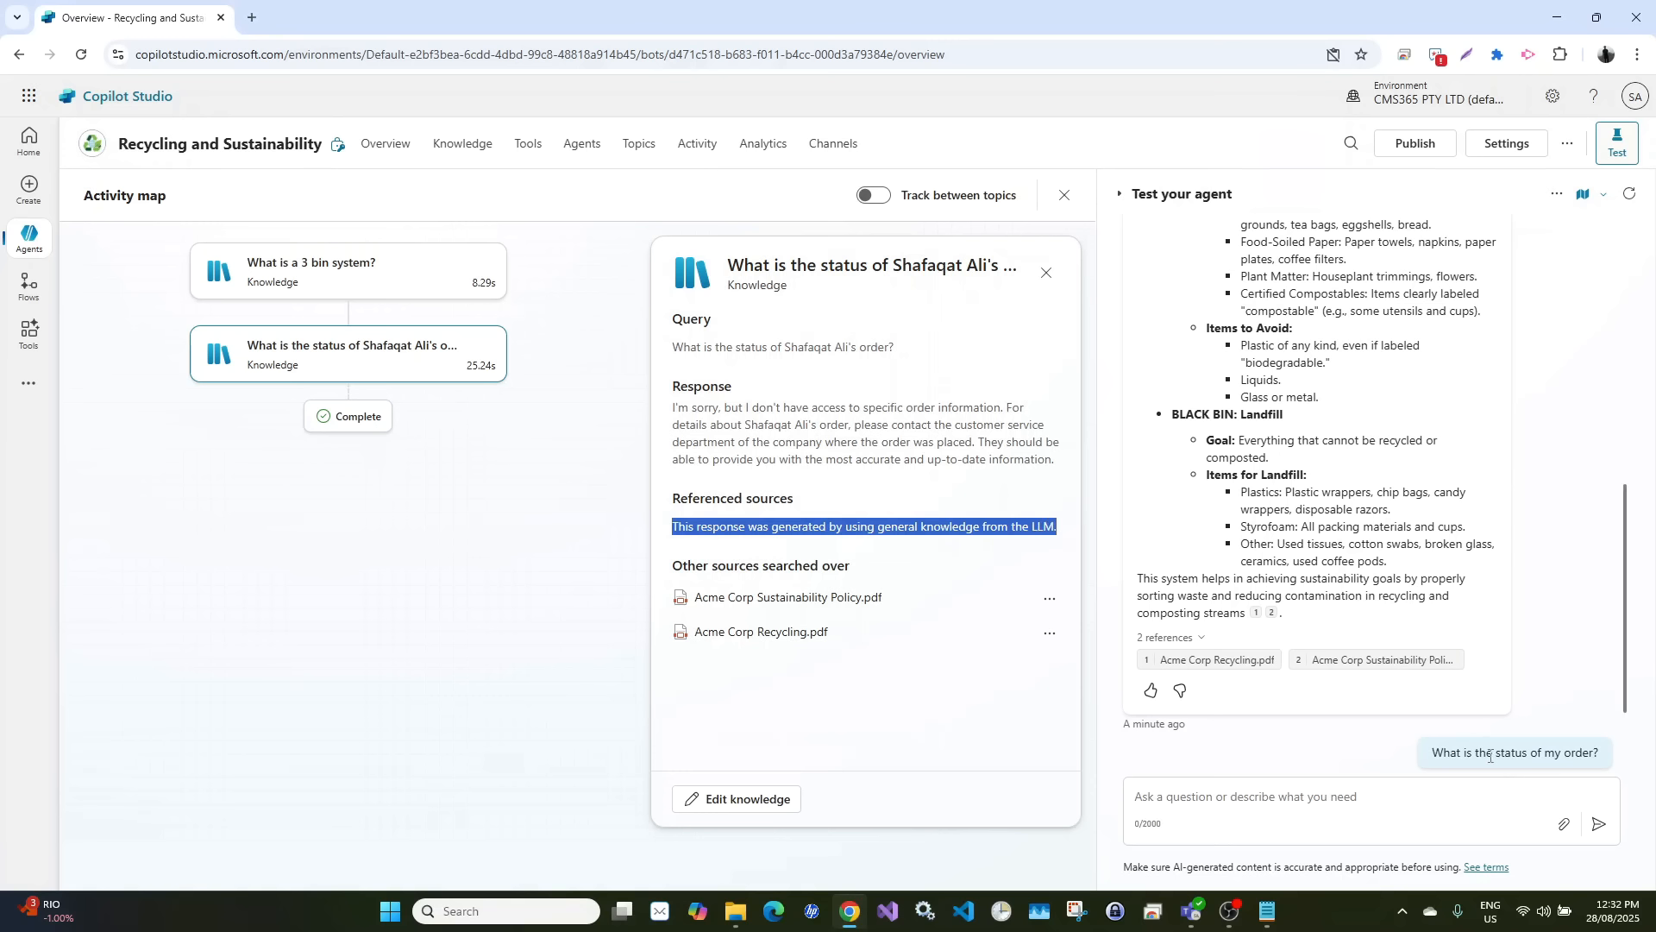
pyautogui.scroll(2, 1313, 446)
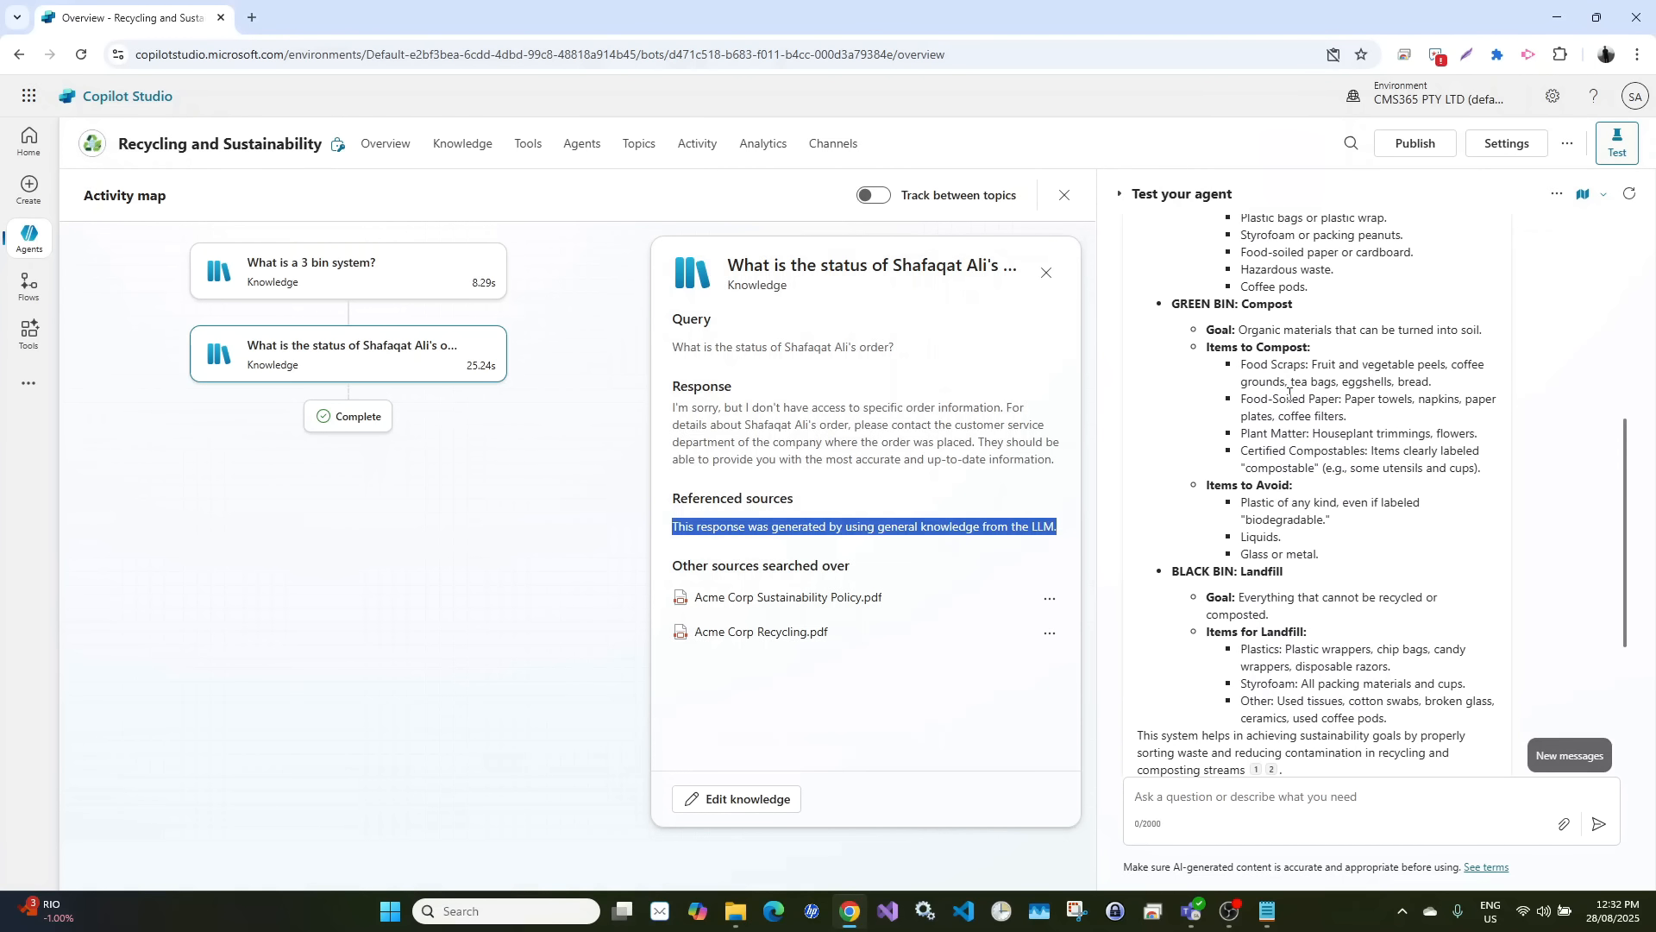
pyautogui.scroll(-3, 1289, 388)
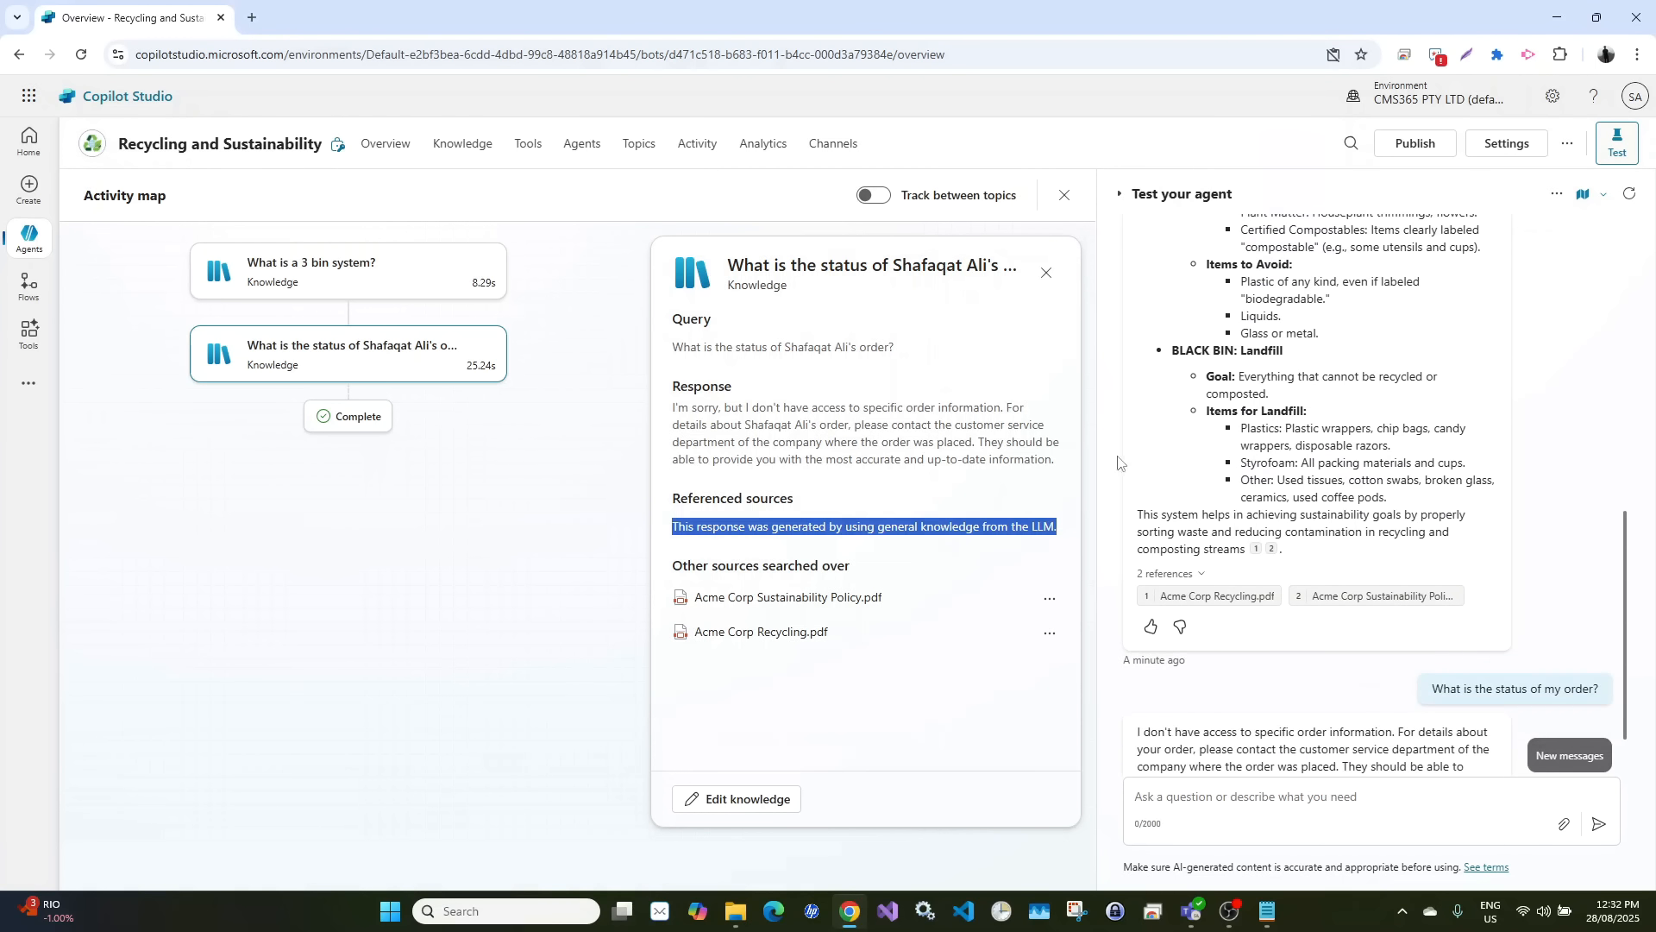
pyautogui.click(854, 527)
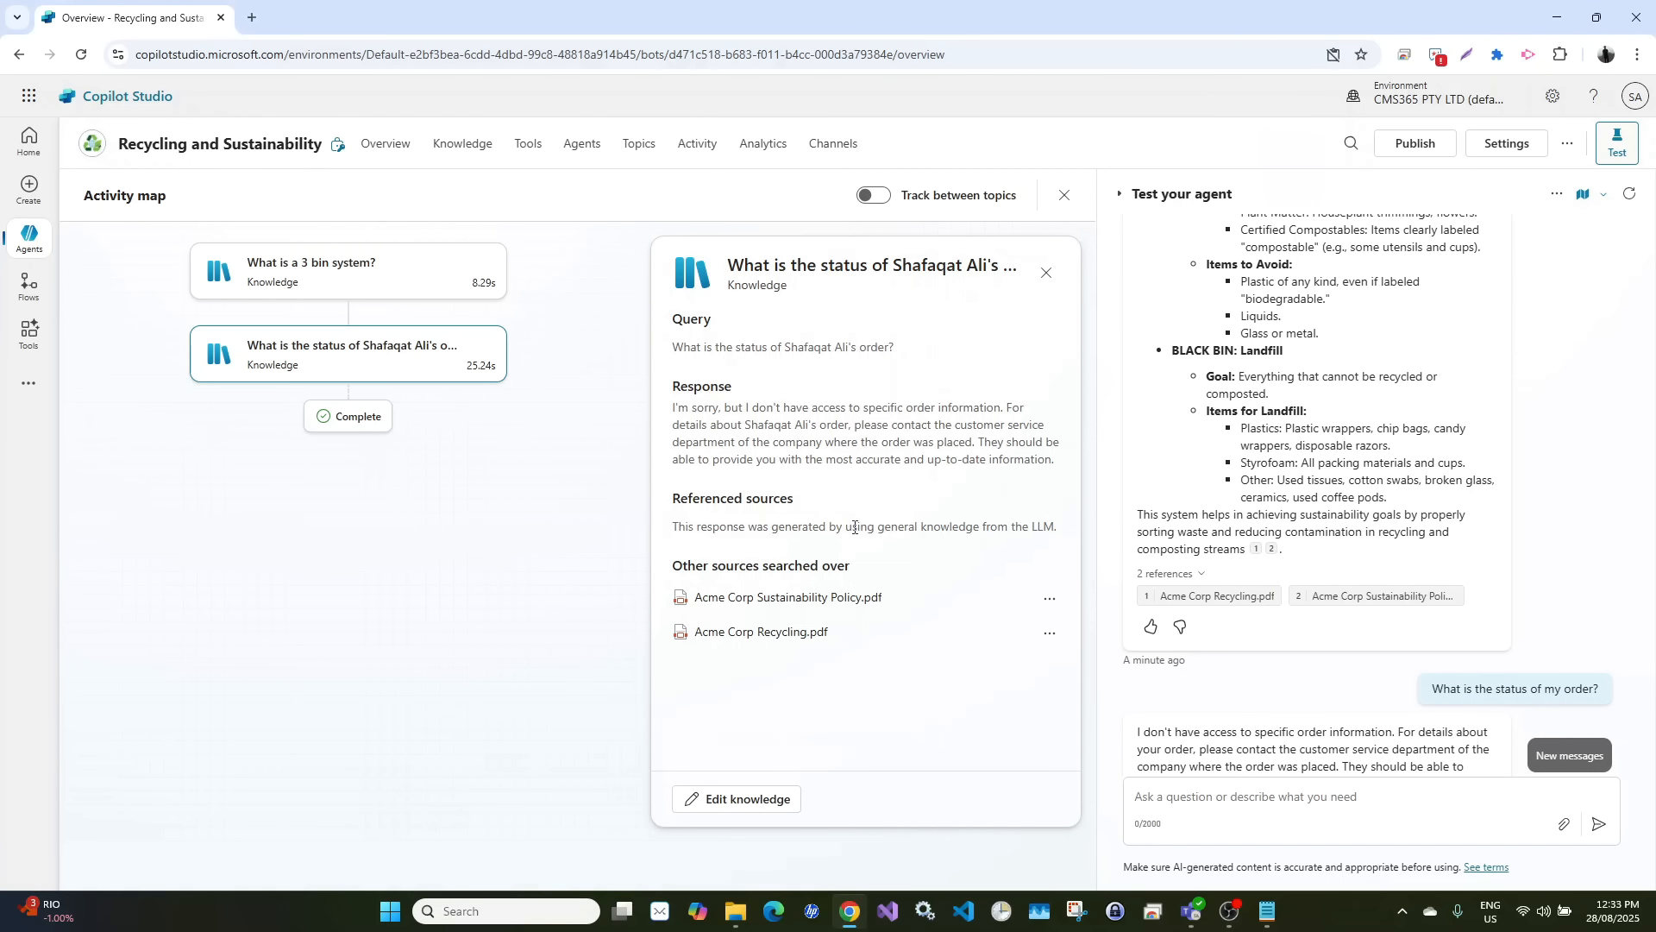
pyautogui.moveTo(844, 528); pyautogui.dragTo(922, 527)
pyautogui.click(922, 526)
pyautogui.scroll(-2, 1383, 644)
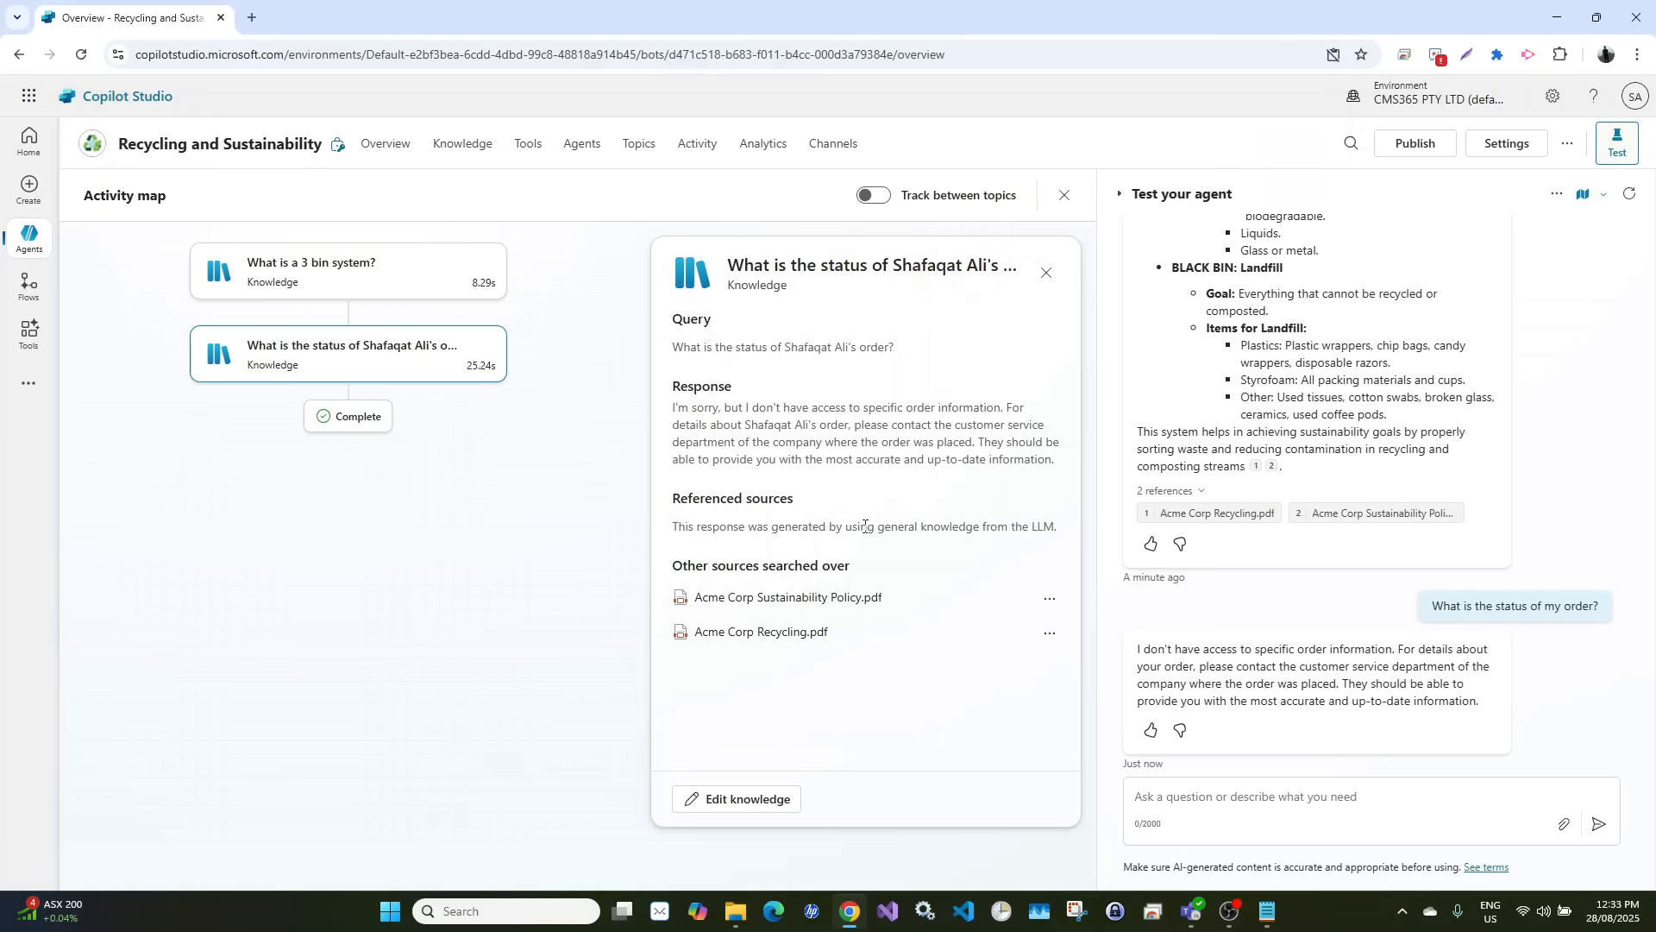
pyautogui.moveTo(861, 527); pyautogui.dragTo(992, 533)
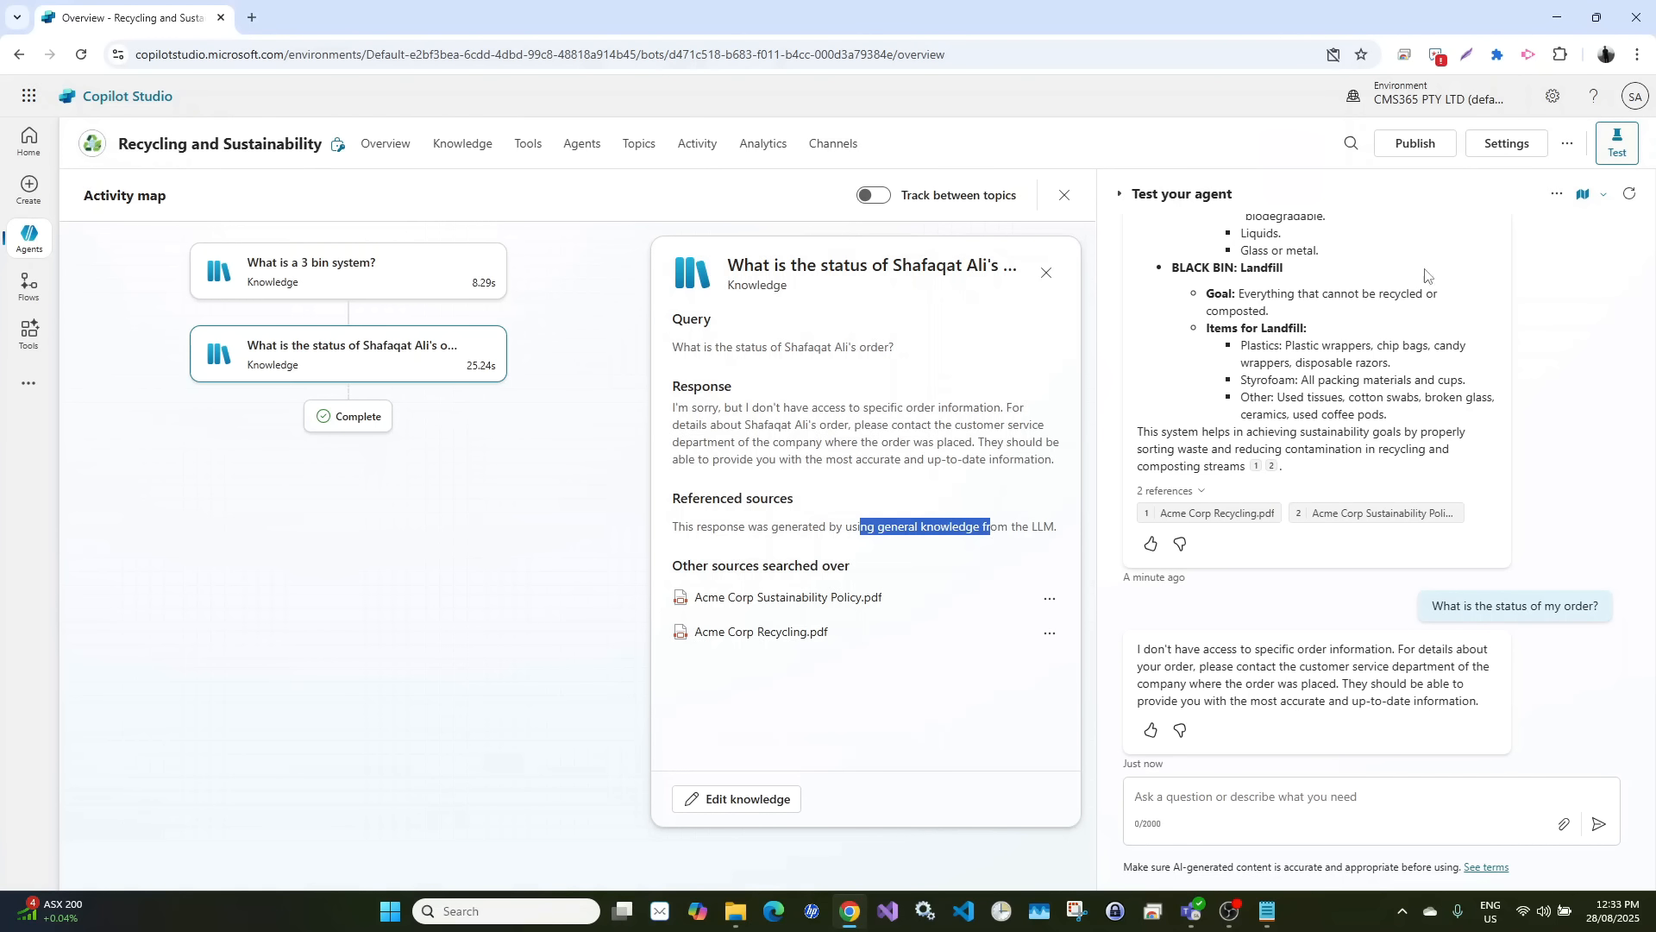
# Turn off Use general knowledge in the agent's Generative AI settings, save the change and close the settings
pyautogui.click(1514, 151)
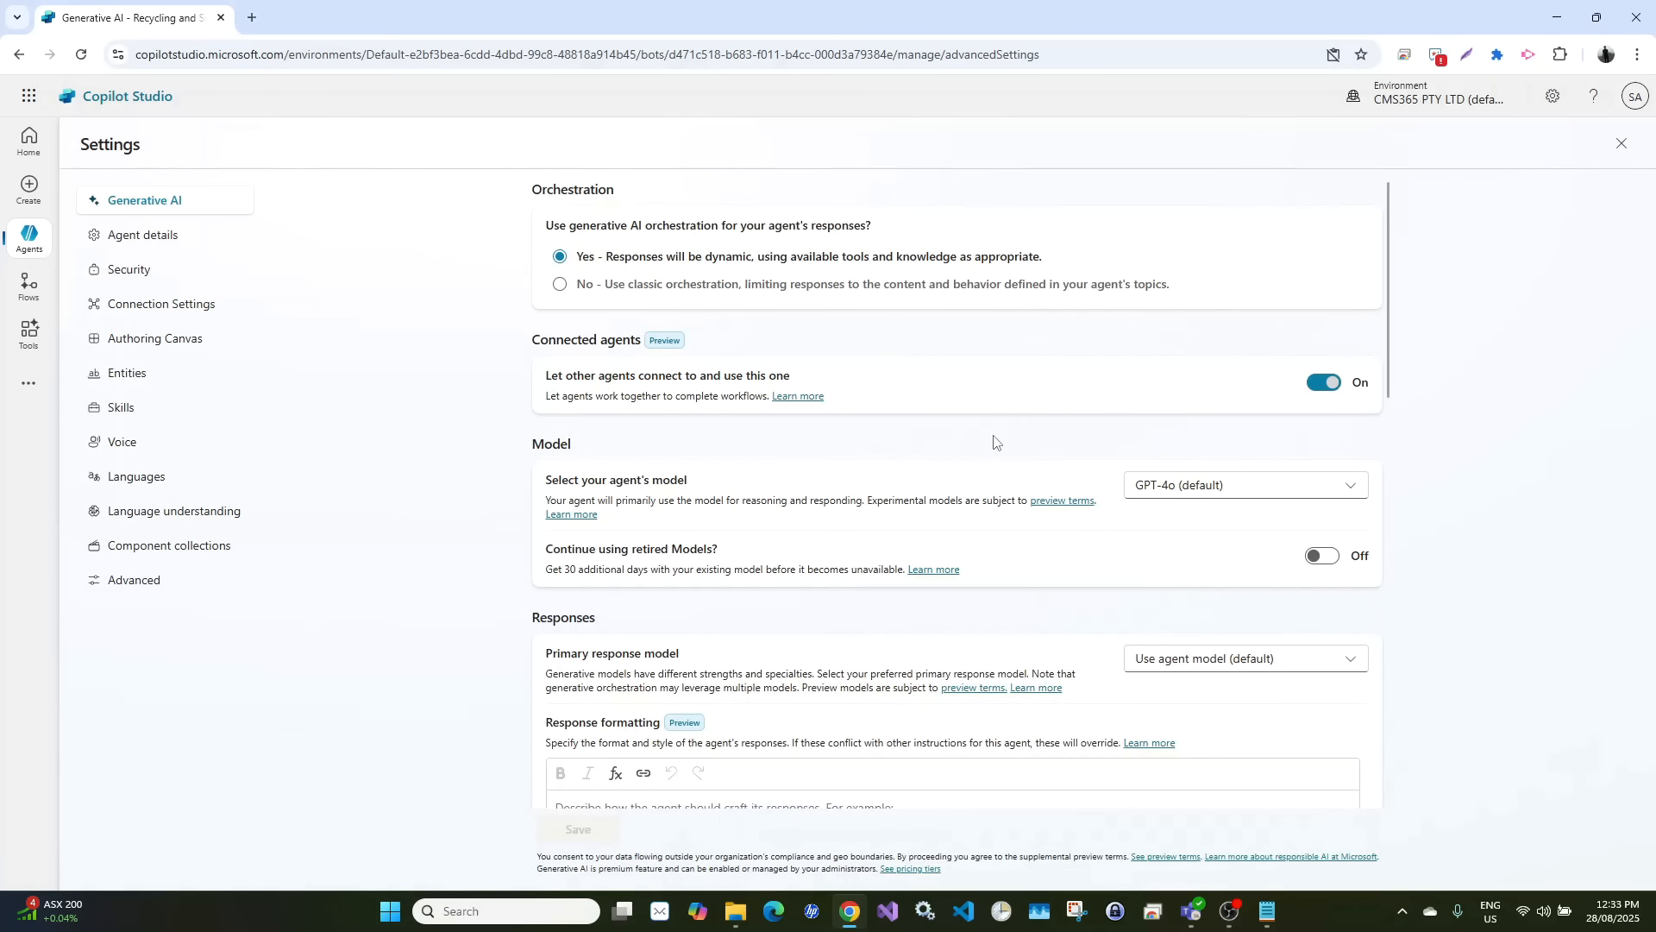
pyautogui.scroll(-1, 976, 567)
pyautogui.scroll(-10, 976, 567)
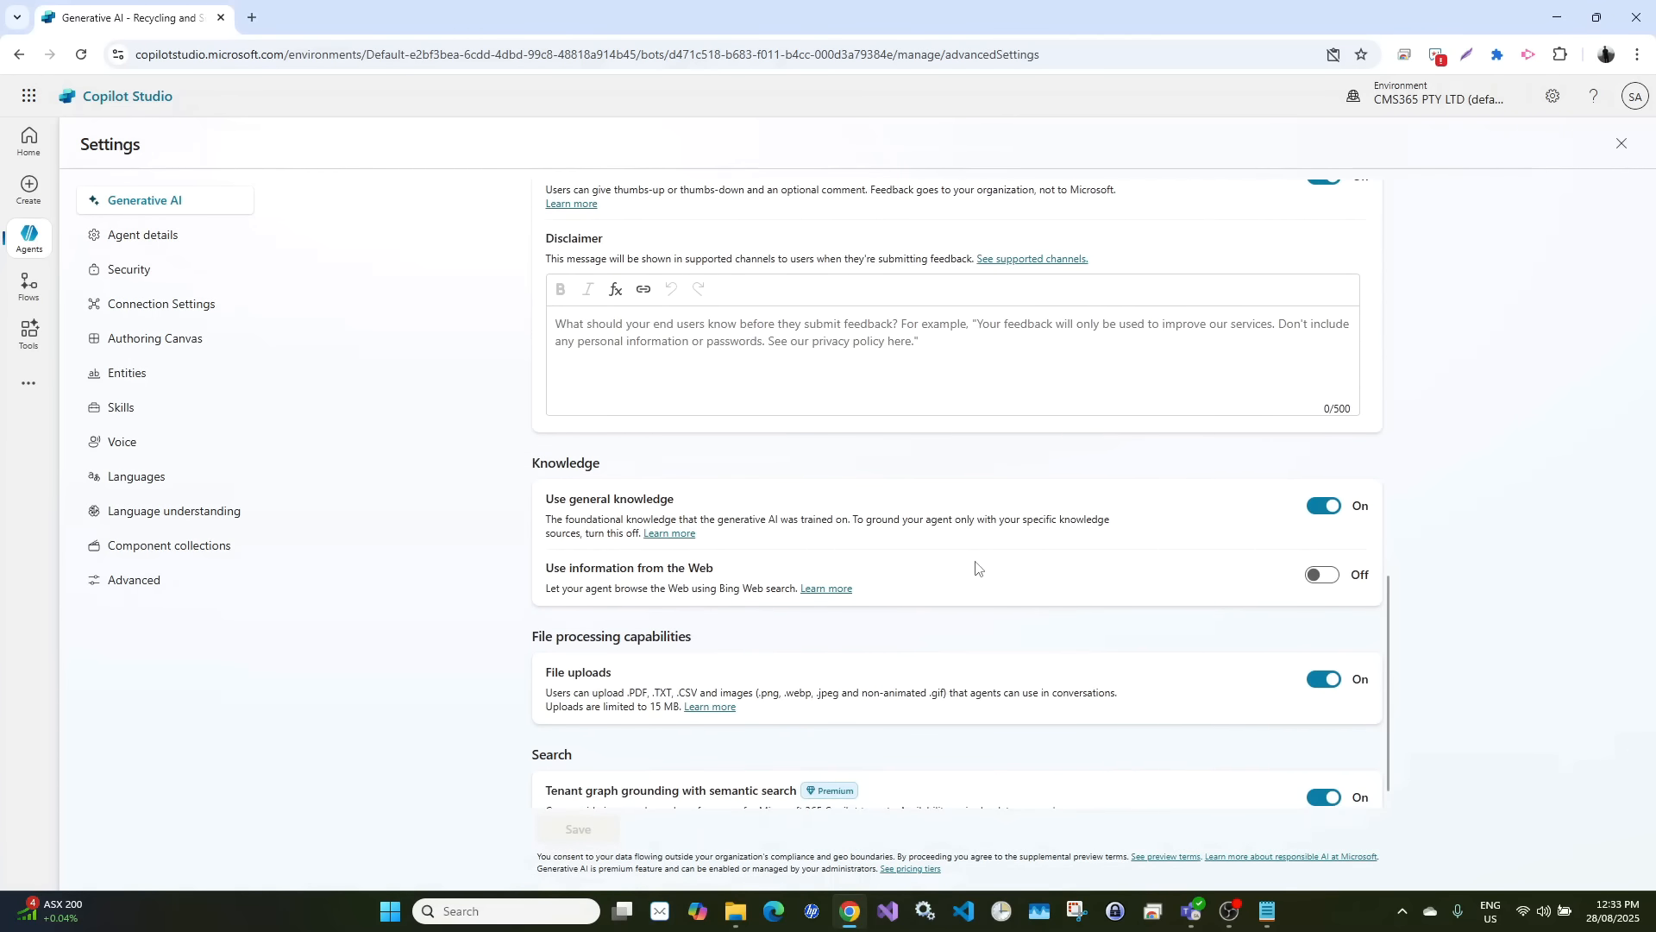
pyautogui.scroll(-1, 976, 567)
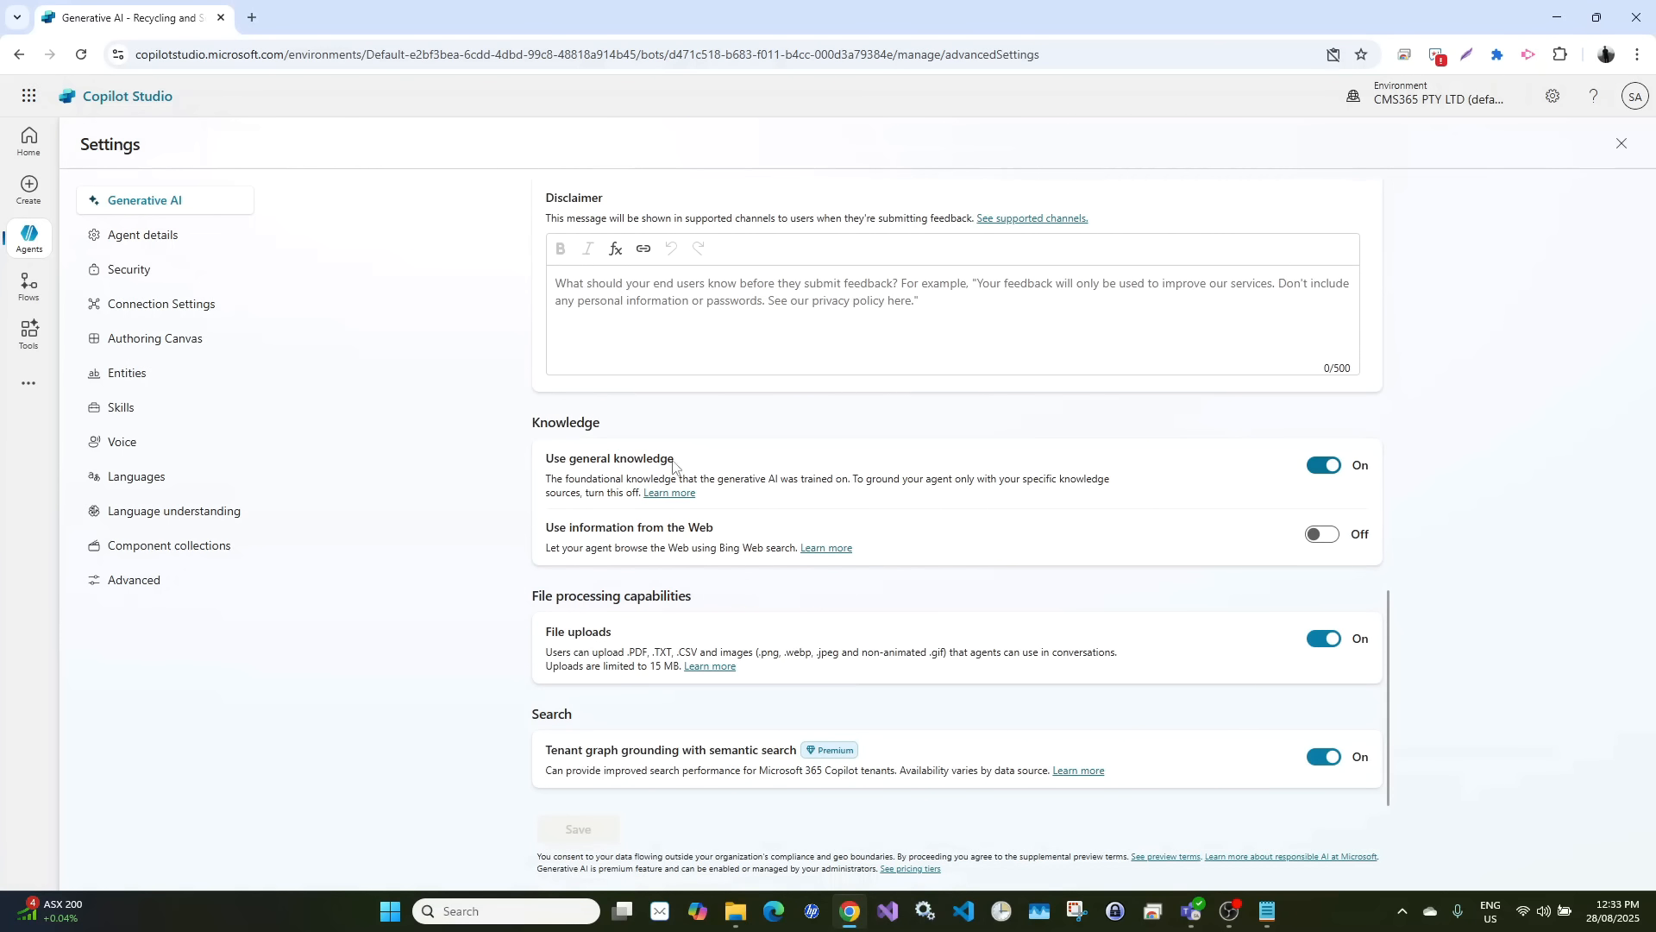
pyautogui.click(1333, 469)
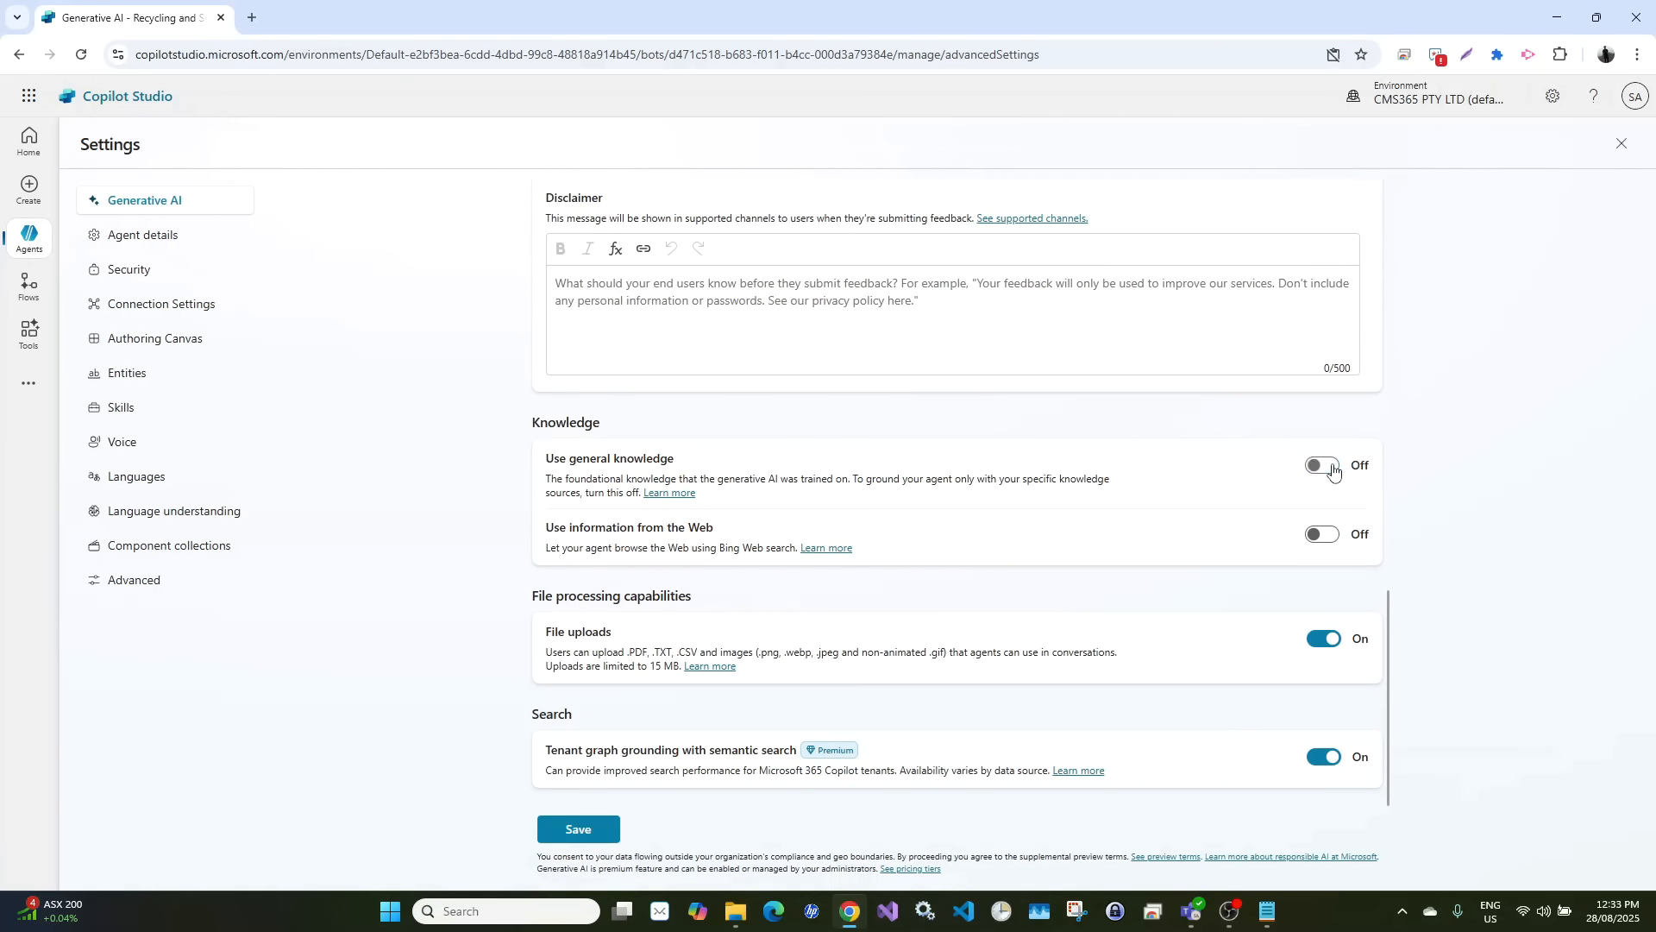
pyautogui.click(580, 831)
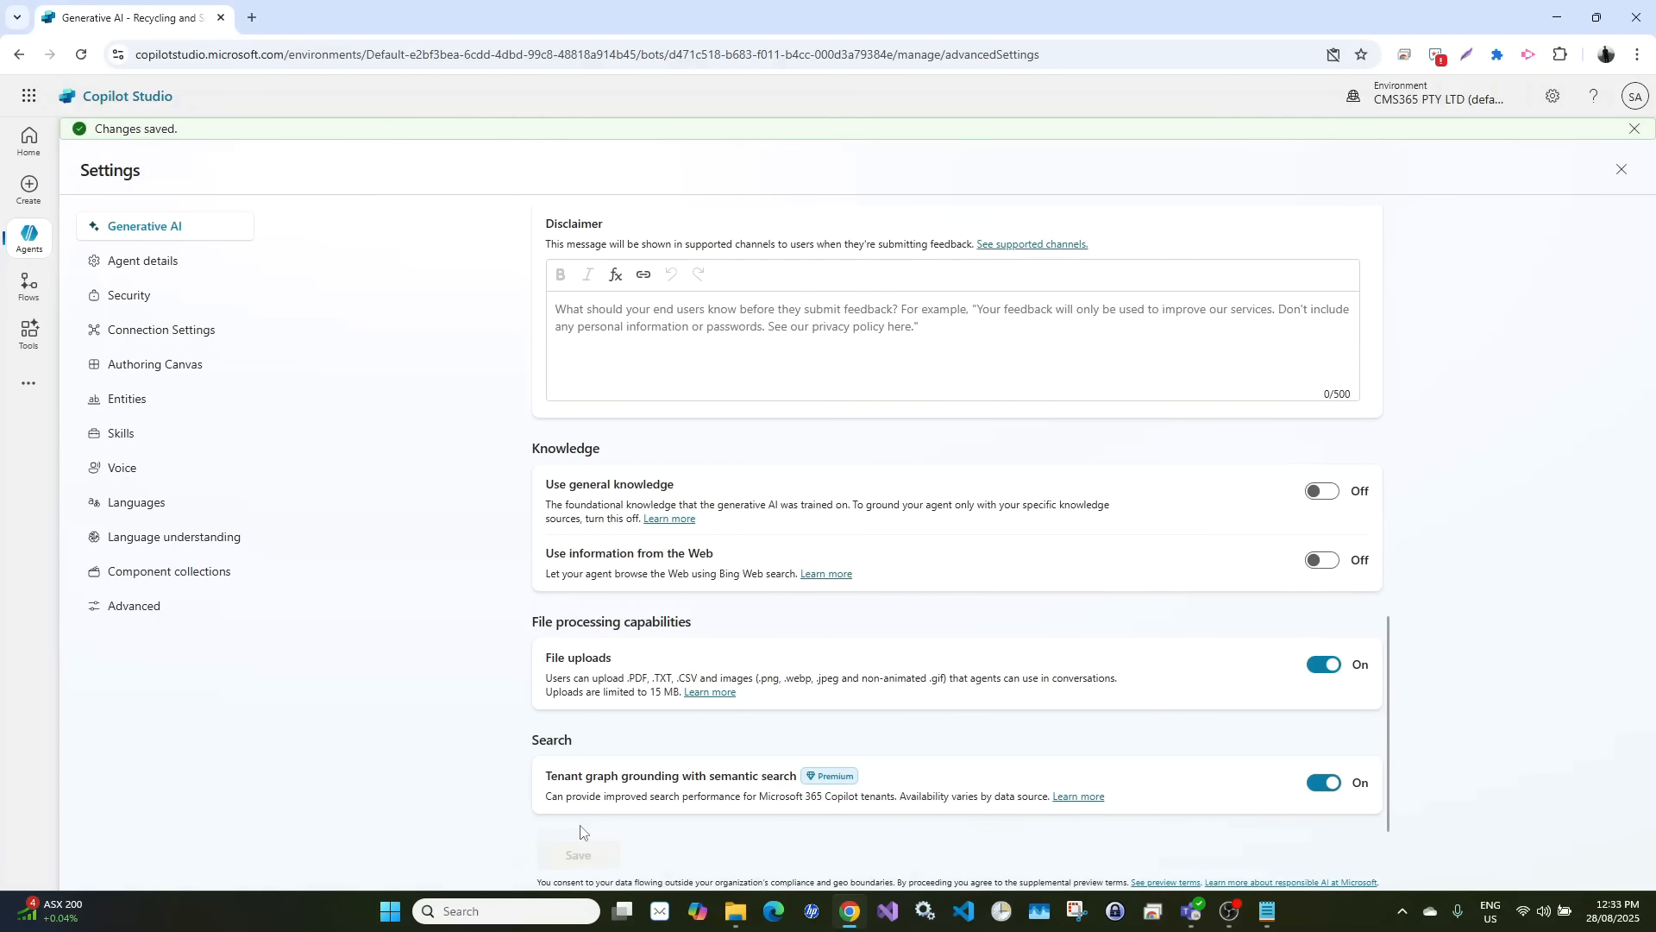
pyautogui.scroll(10, 581, 830)
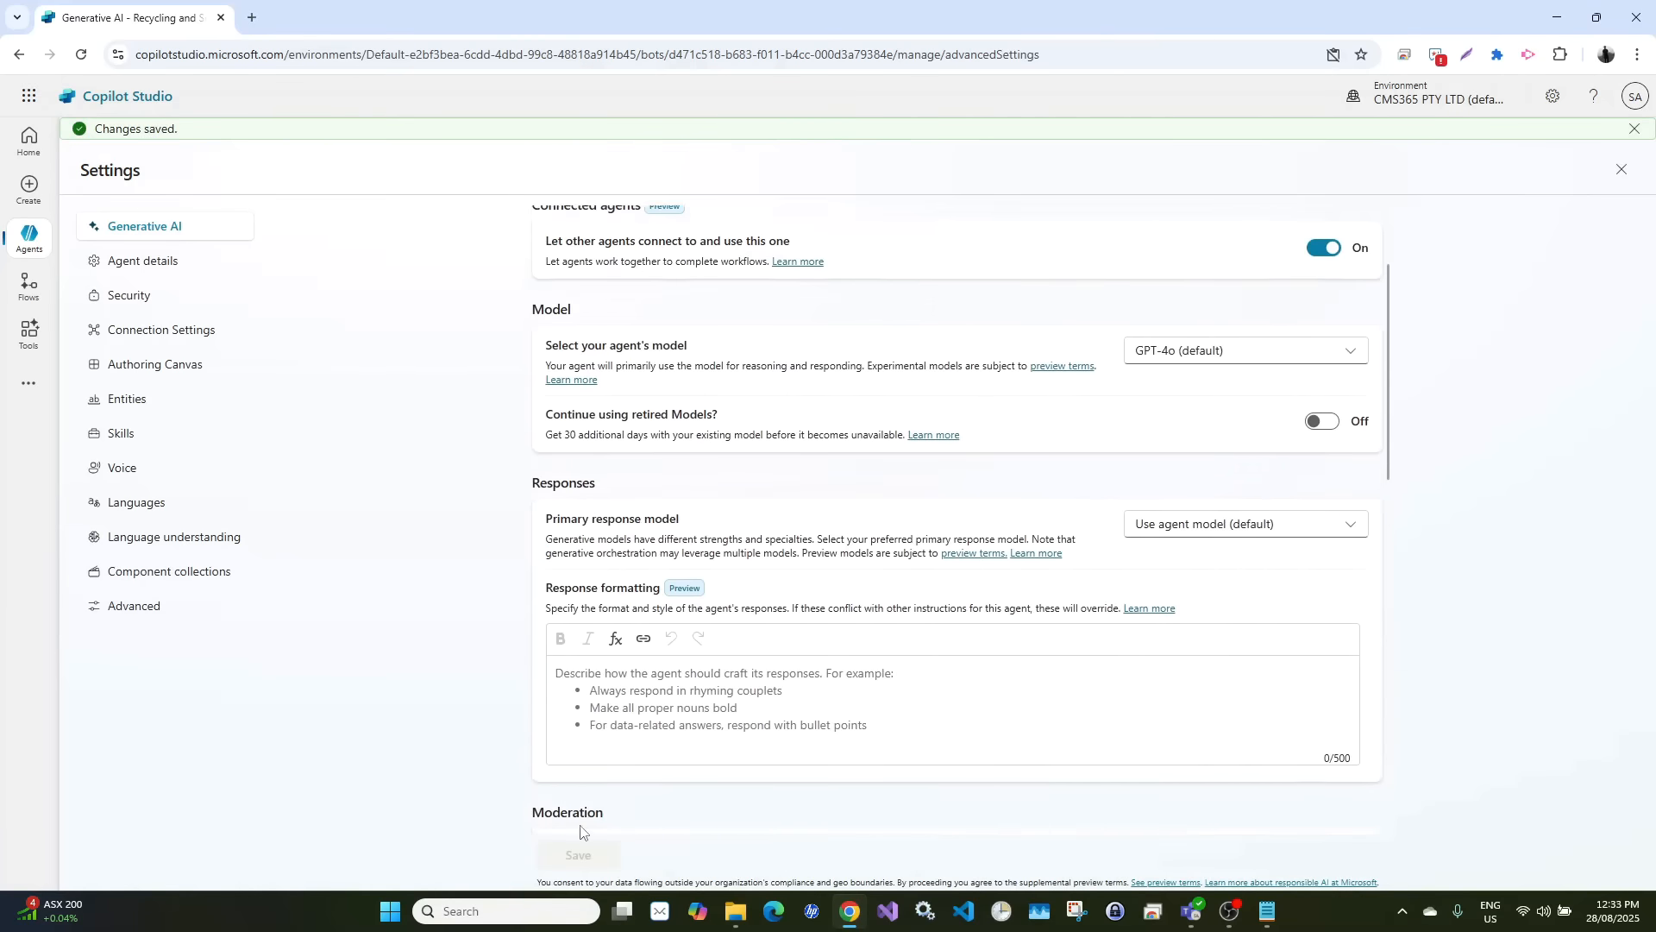
pyautogui.click(1622, 170)
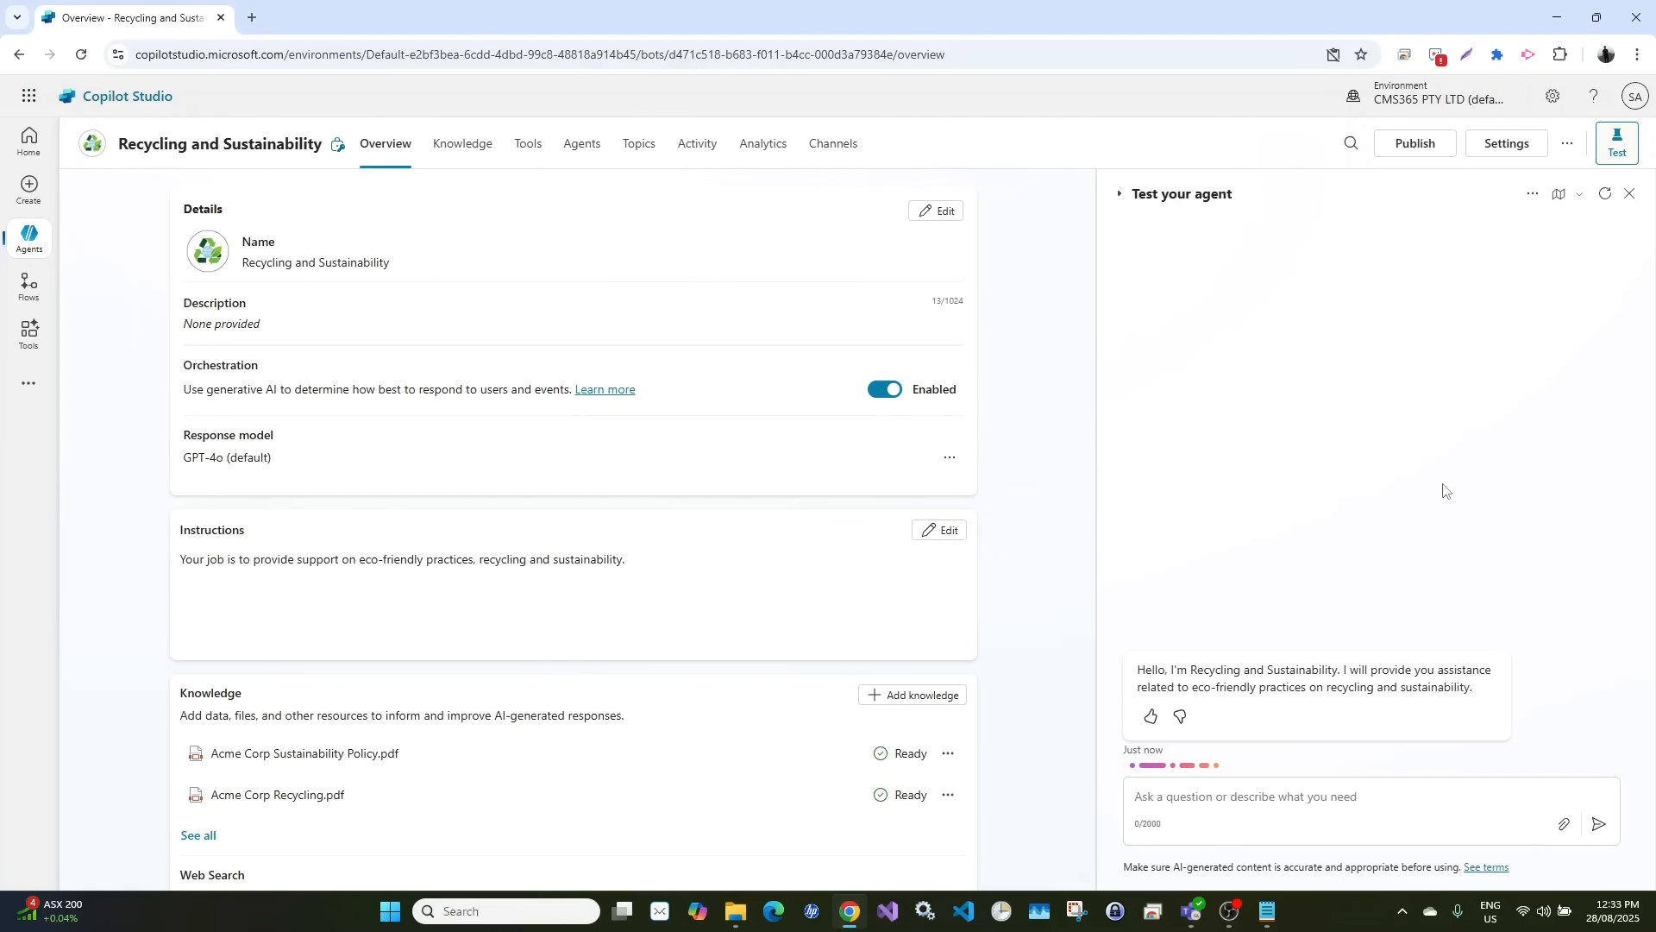
# Retest the Recycling and Sustainability agent with the question "What is the status of my order?"
pyautogui.click(1244, 794)
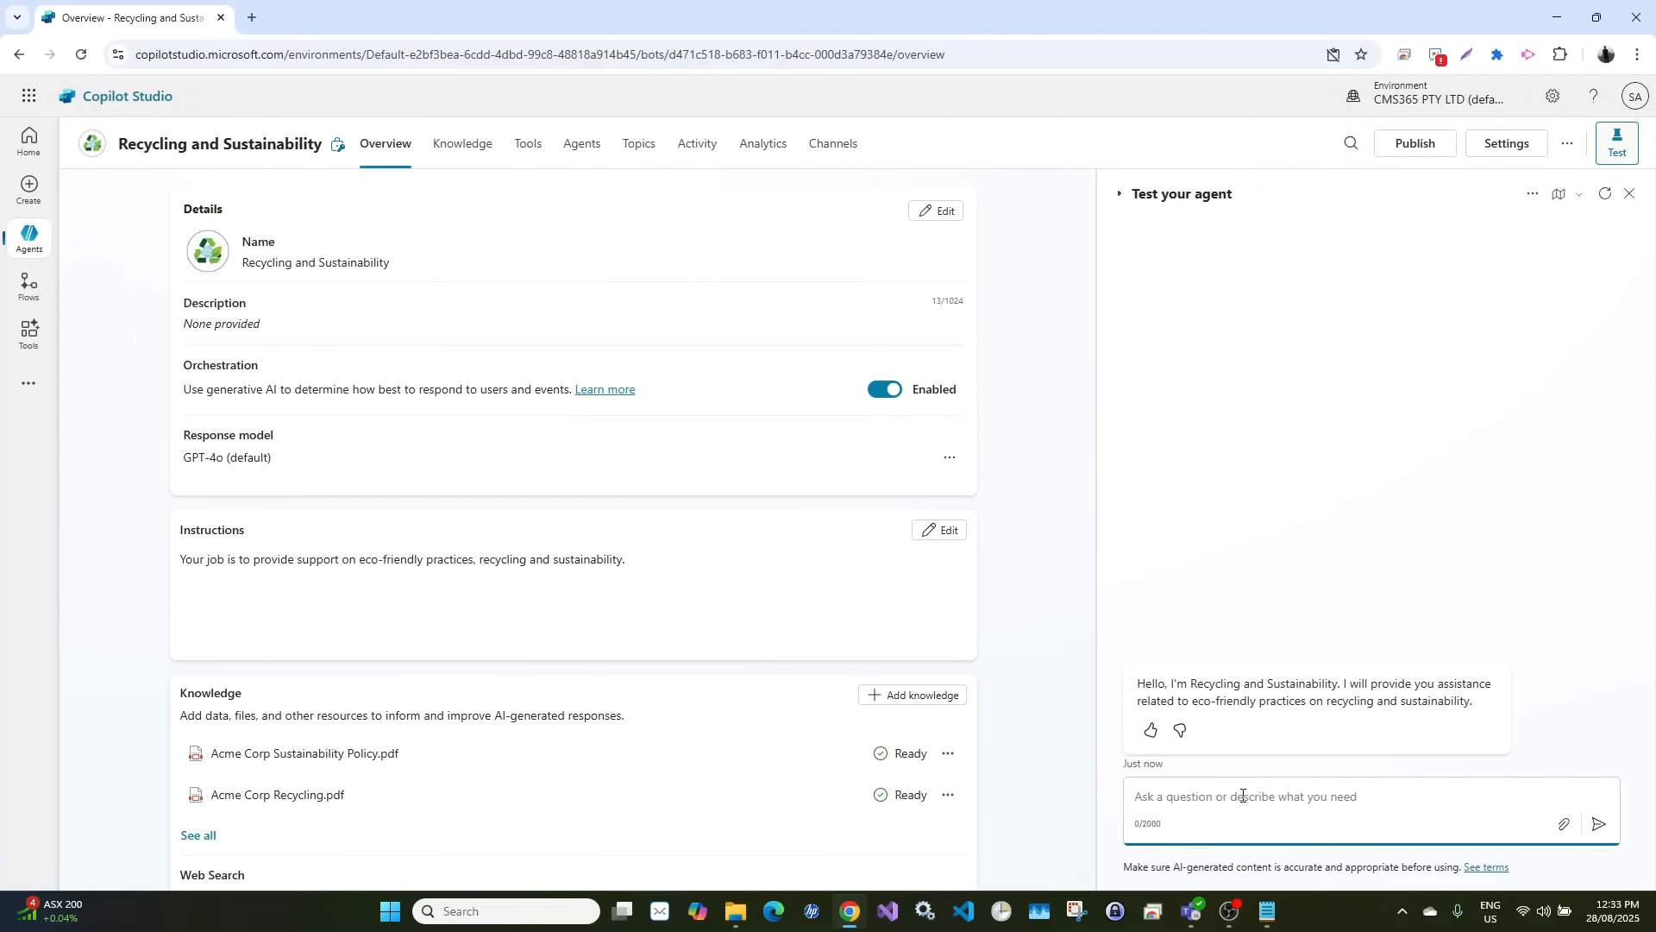
pyautogui.write('What is teh')
pyautogui.press('BackSpace')
pyautogui.press('BackSpace')
pyautogui.press('BackSpace')
pyautogui.write('he status of my order?')
pyautogui.press('Return')
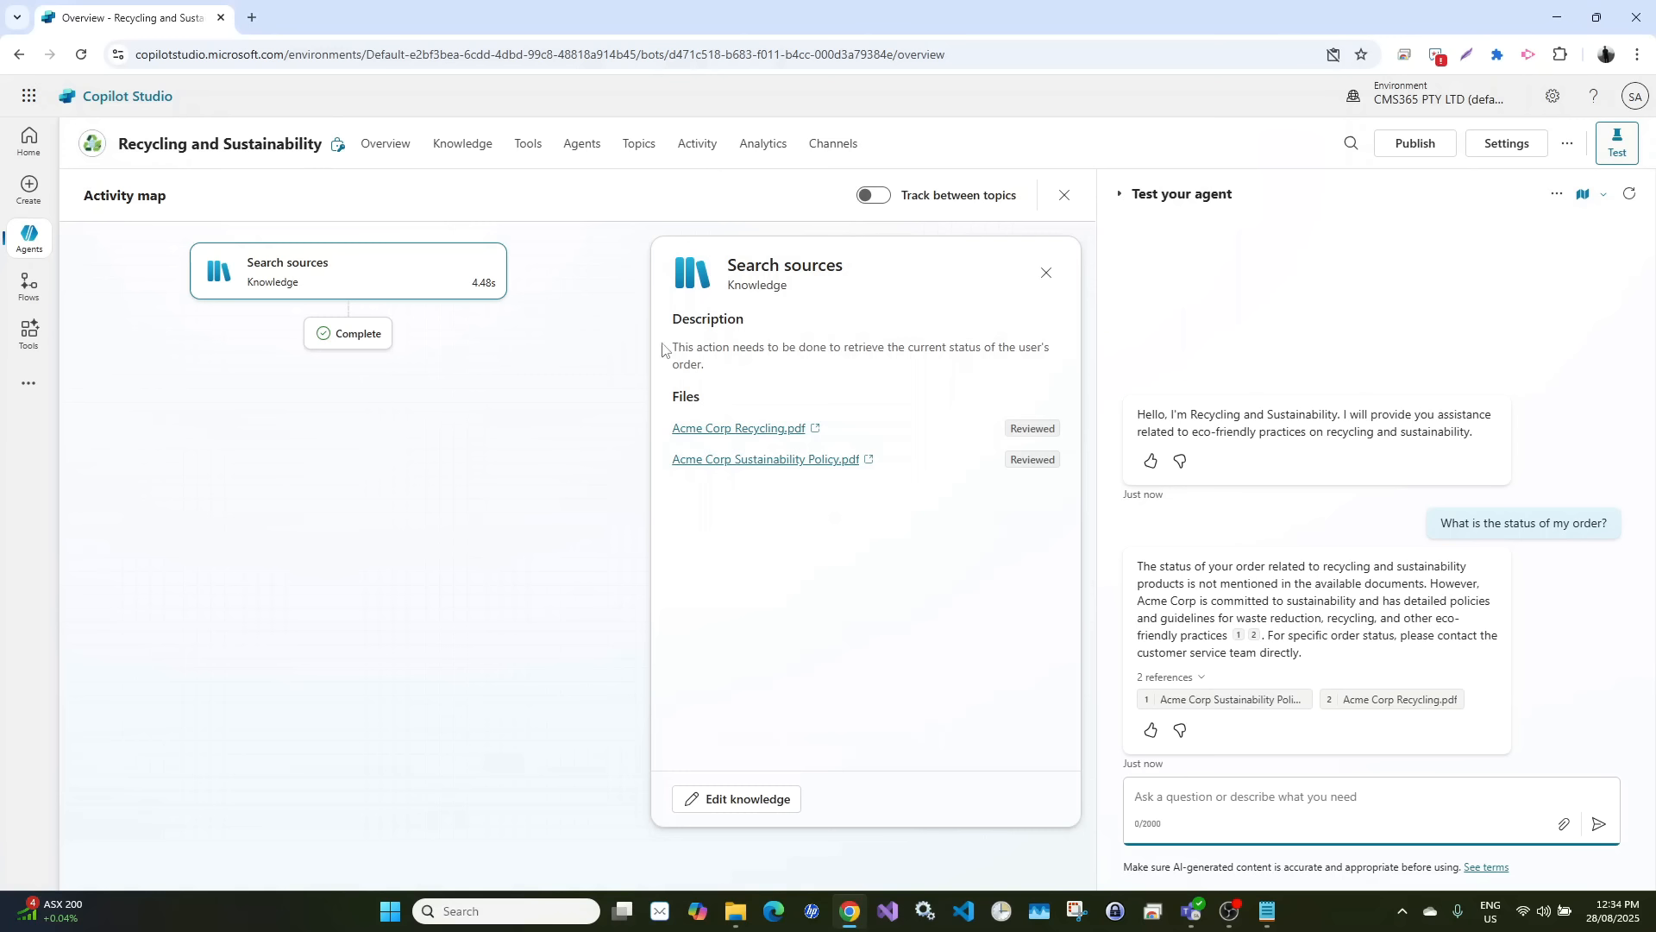
# Switch to the Customer Support Agent and ask it "What is your return policy?" in the test chat
pyautogui.moveTo(45, 249)
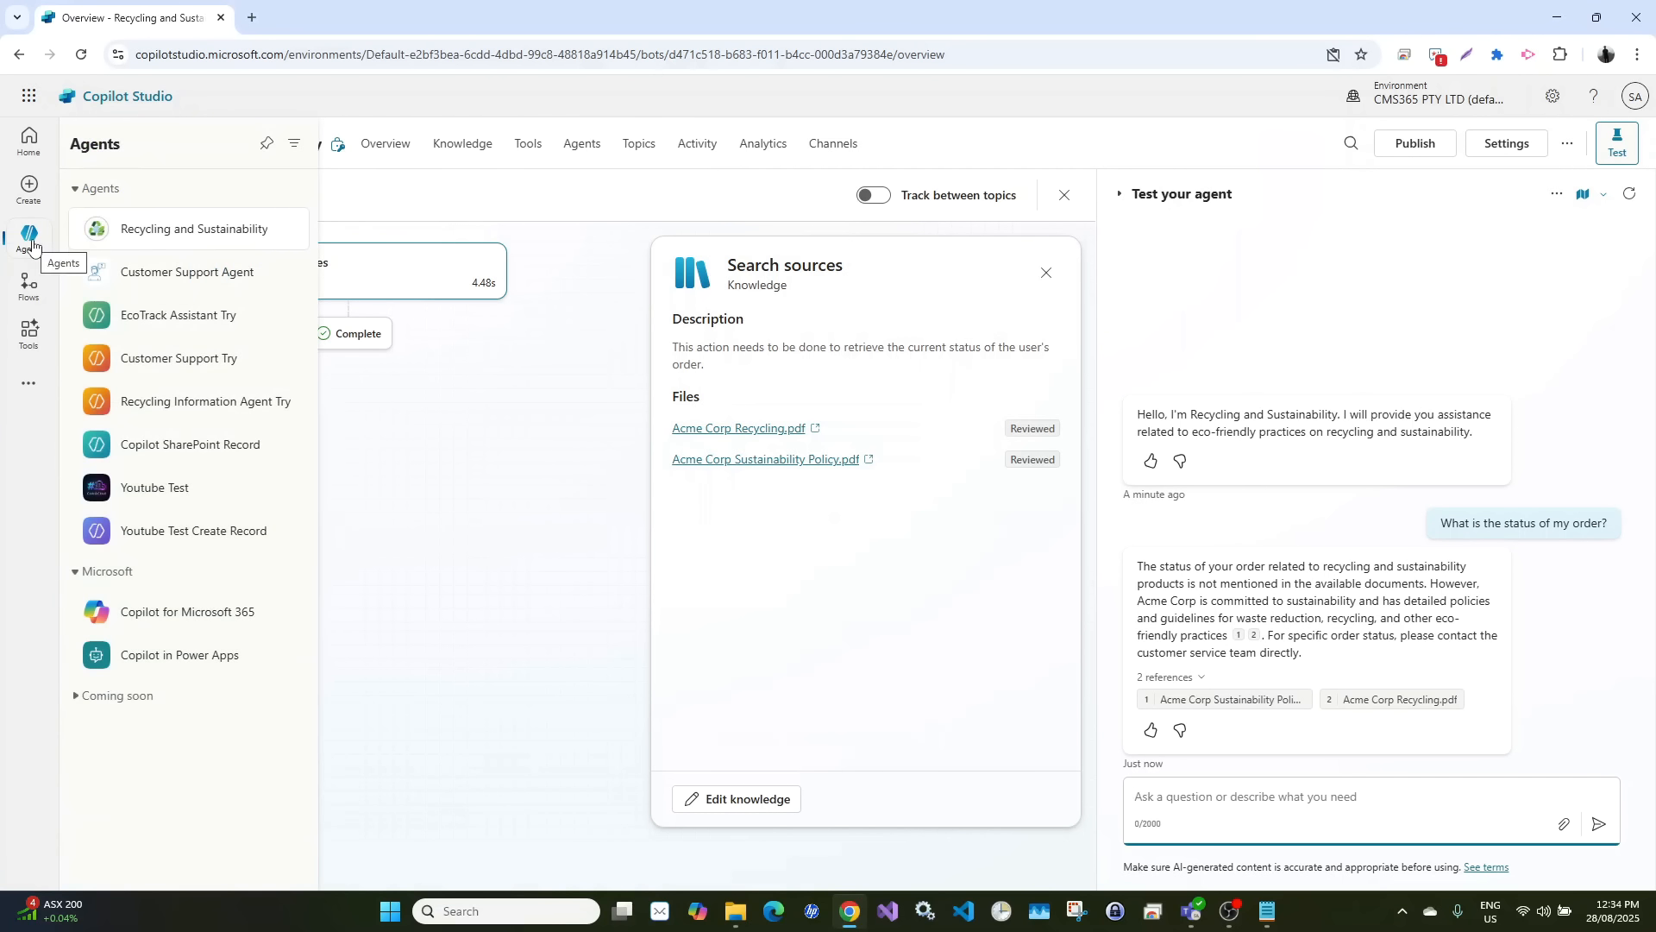
pyautogui.click(172, 276)
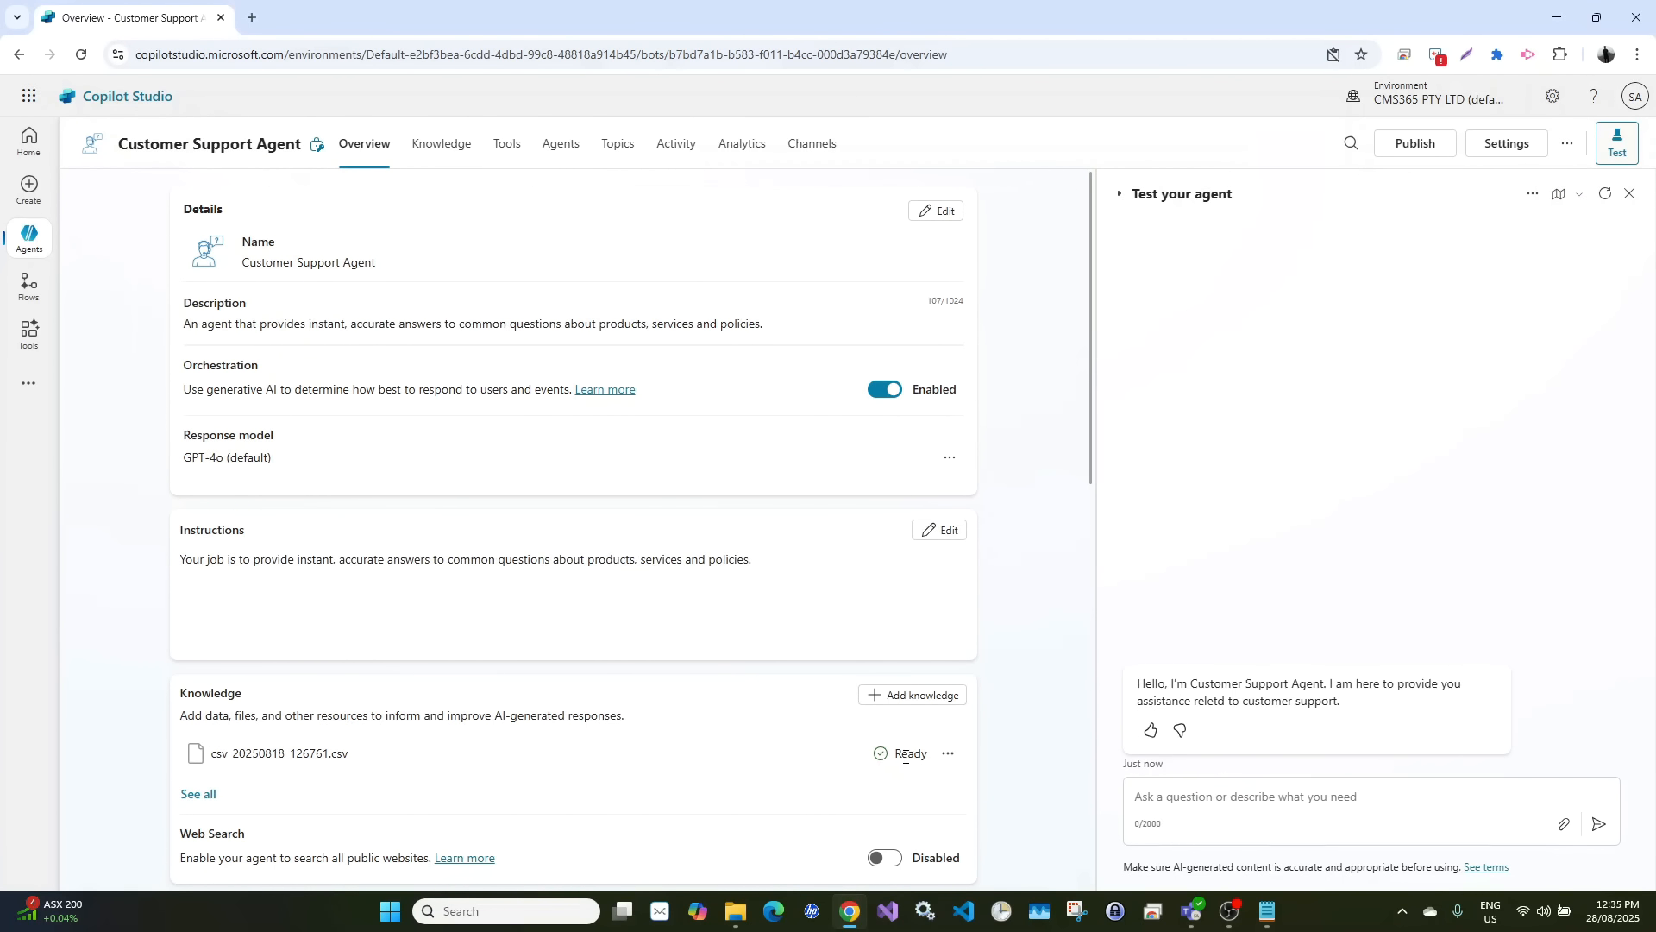
pyautogui.click(1218, 797)
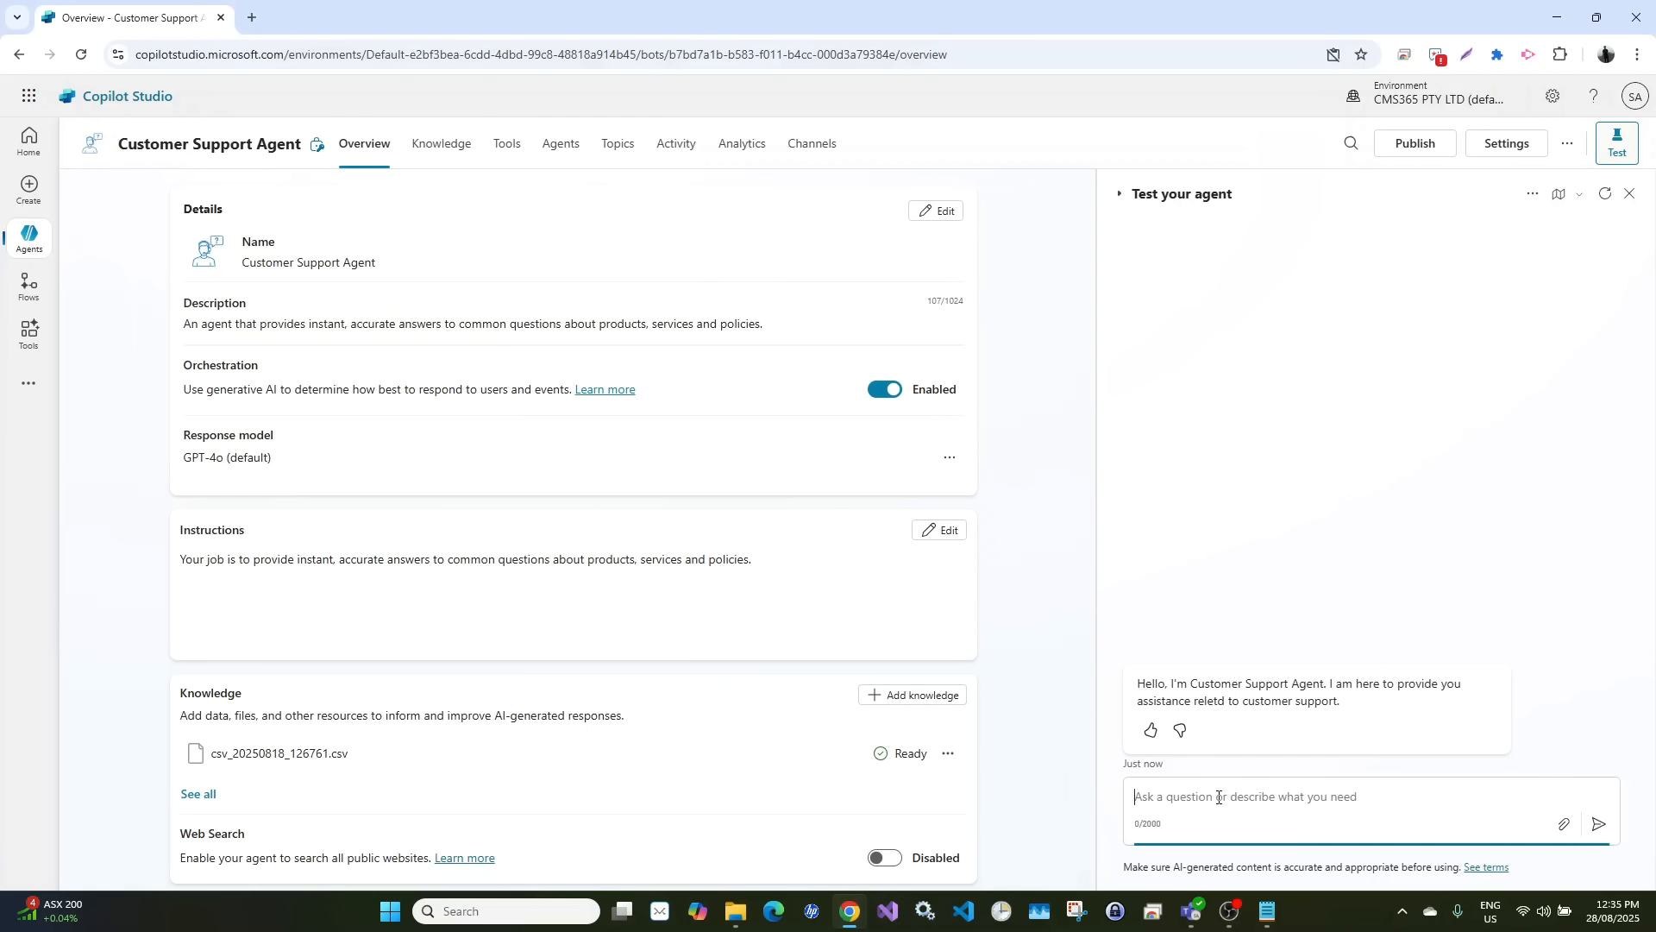
pyautogui.write('What is your return policy?')
pyautogui.press('Return')
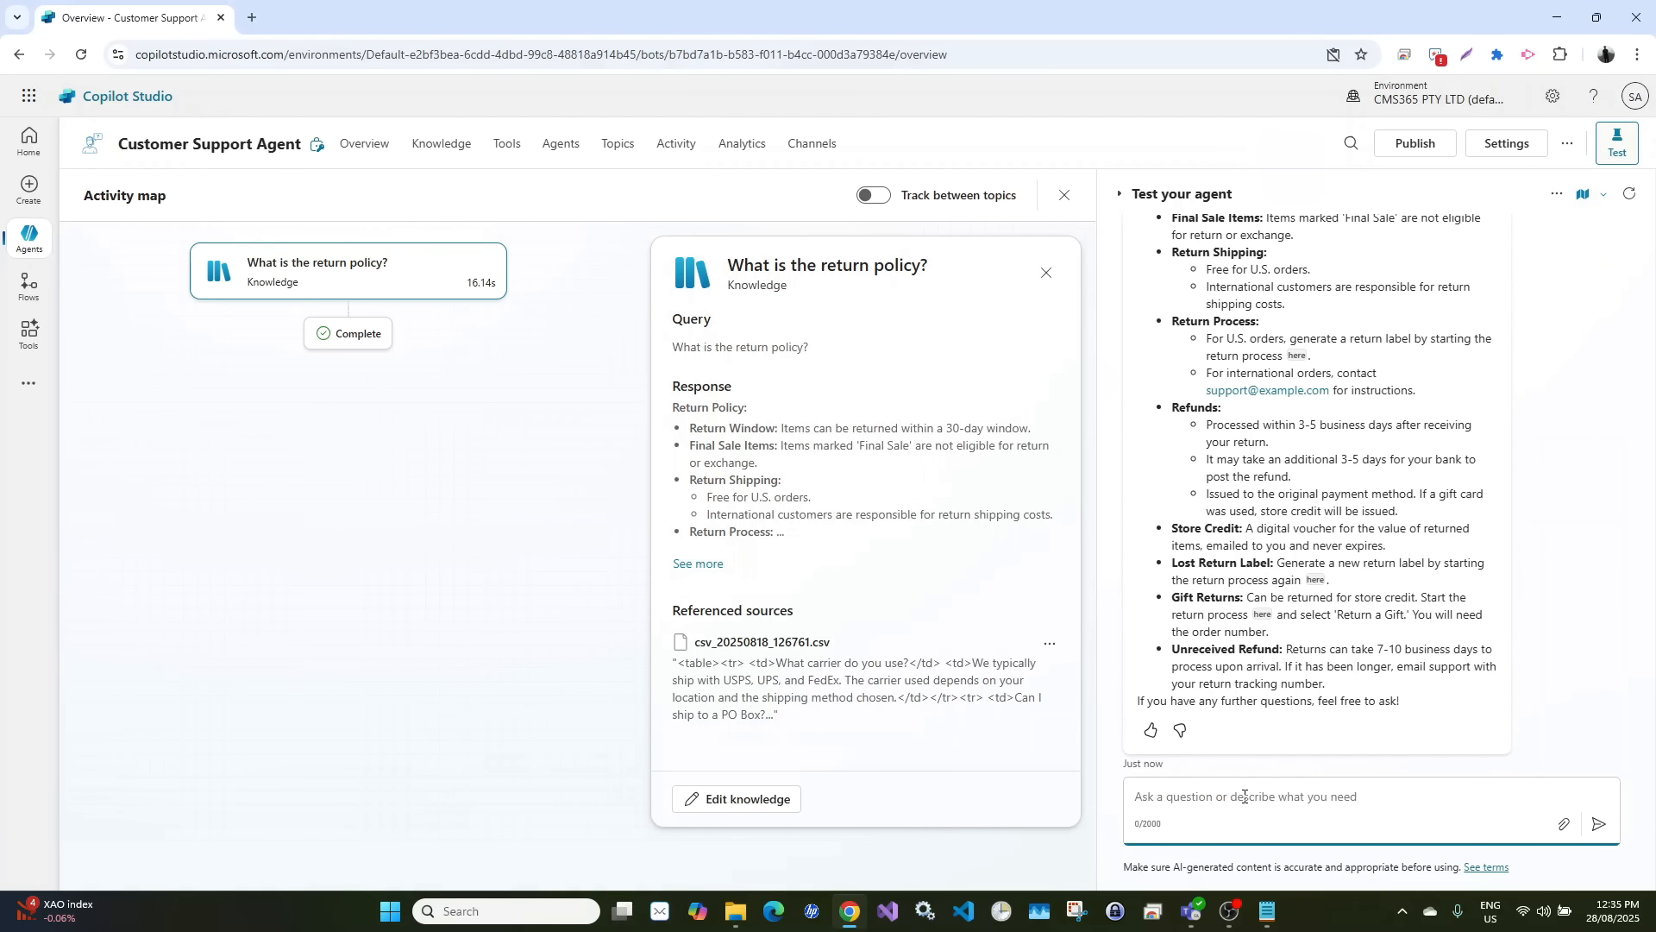
# Ask the Customer Support Agent "What is a 3 bin policy?" and check the sources behind its response
pyautogui.write('What is a 3 bin policy?')
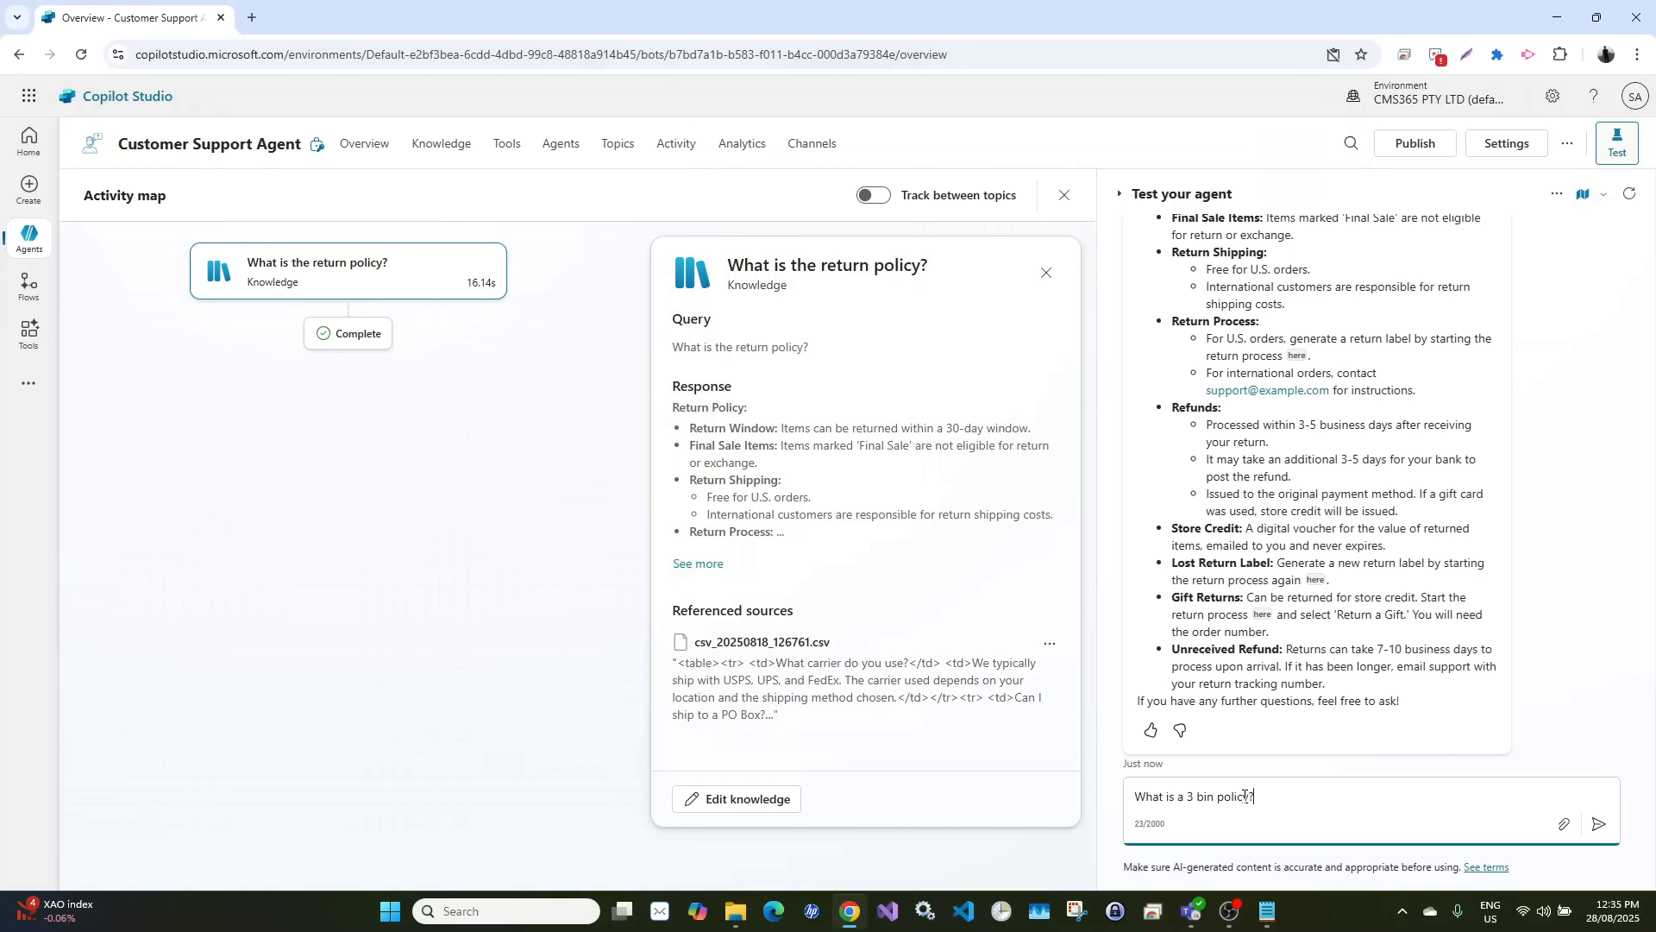
pyautogui.press('Return')
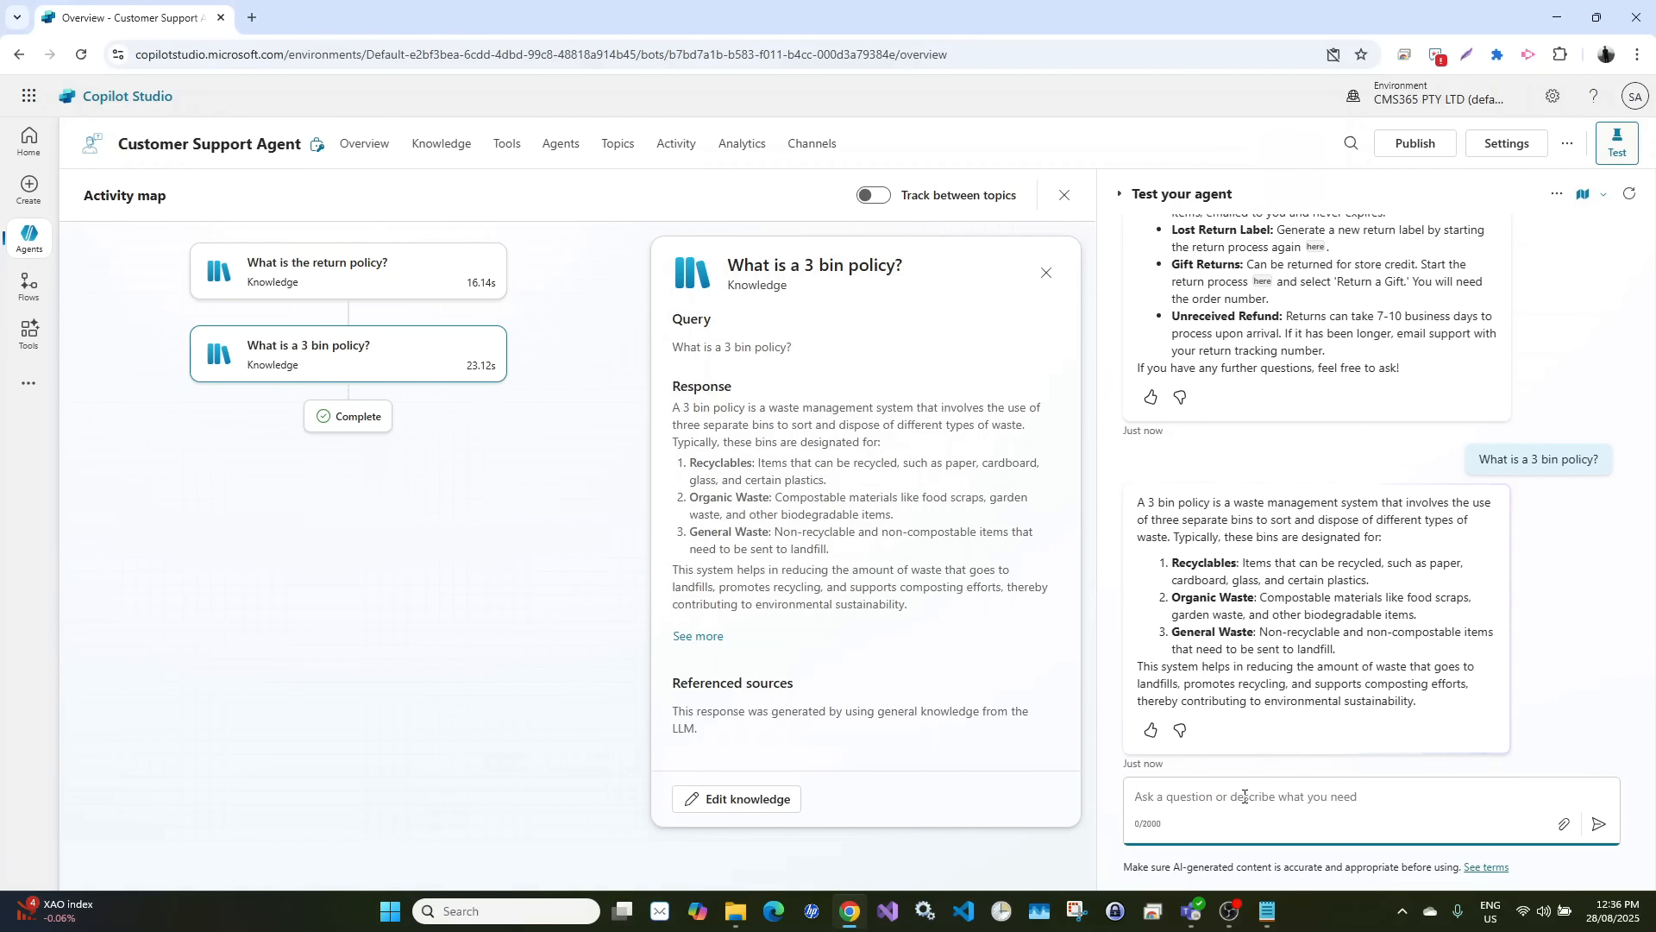
pyautogui.scroll(-1, 940, 679)
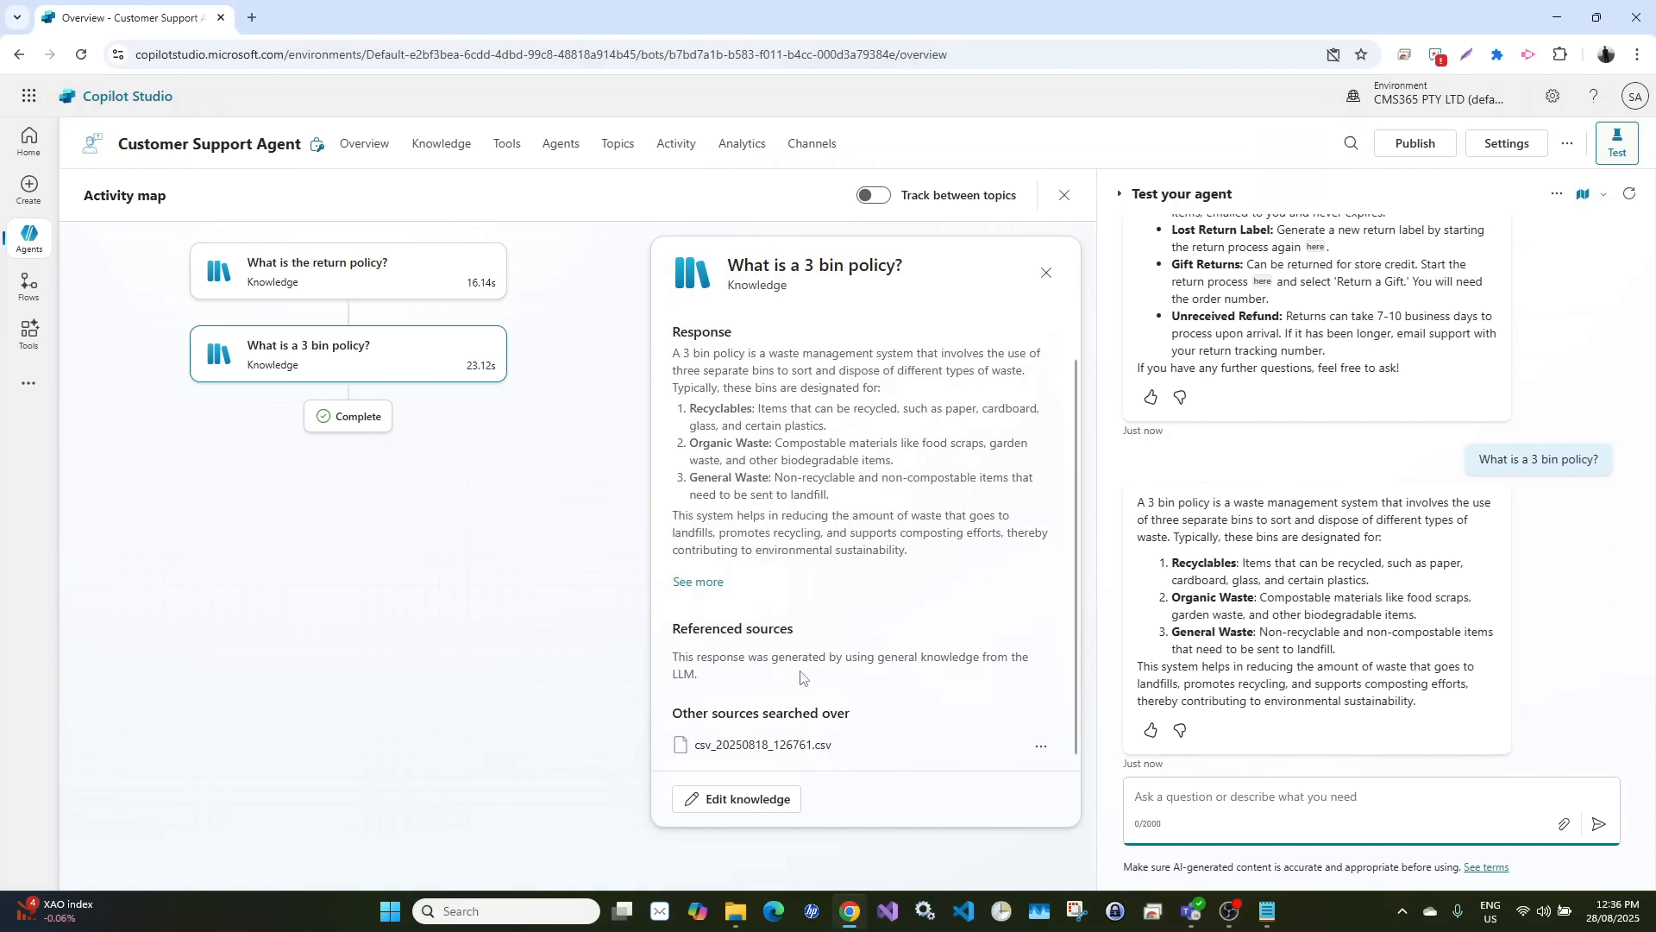
# Turn off Use general knowledge in the Customer Support Agent's Generative AI settings, save the change and close the settings
pyautogui.moveTo(674, 657); pyautogui.dragTo(961, 657)
pyautogui.scroll(5, 1544, 388)
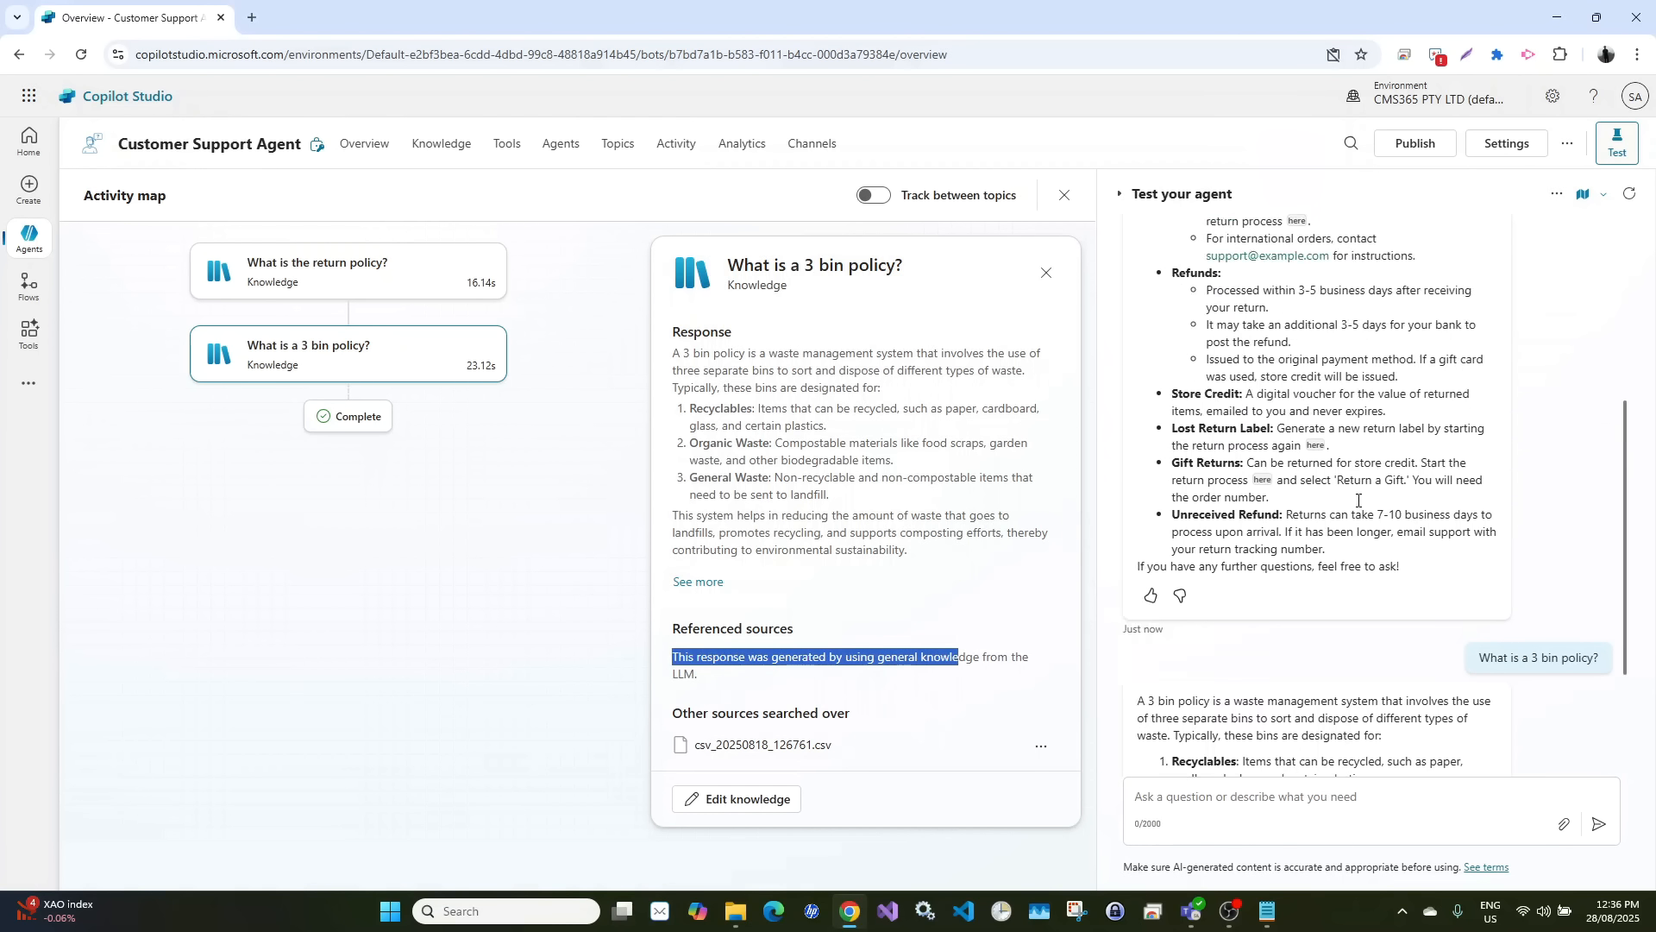
pyautogui.click(1508, 145)
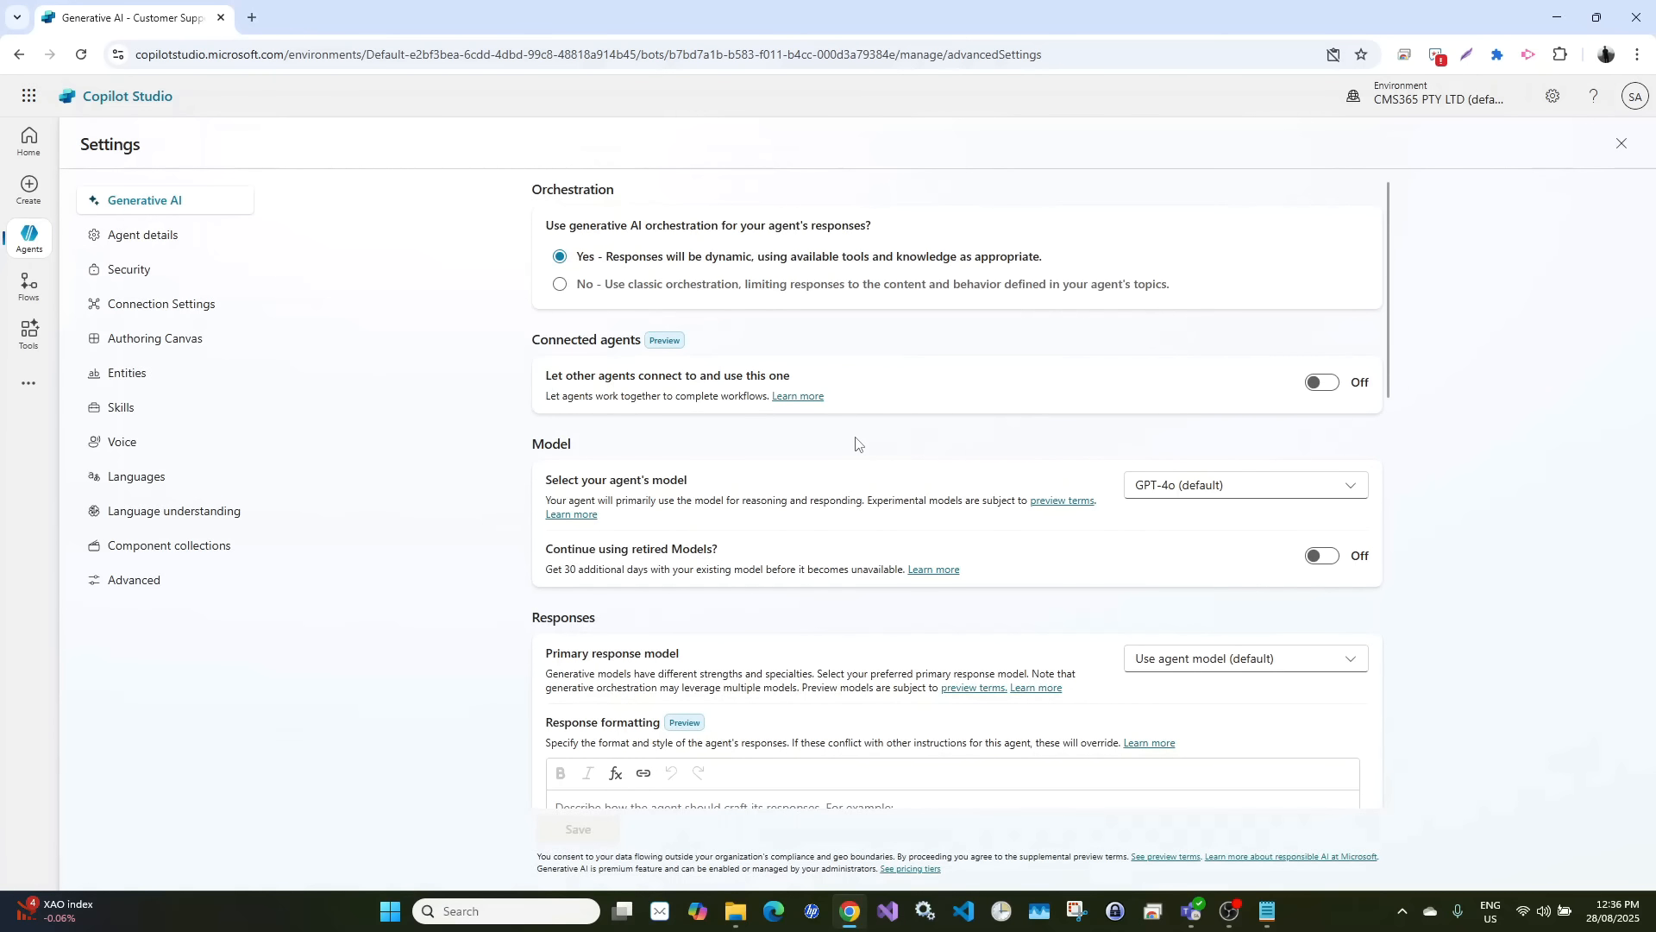
pyautogui.scroll(-15, 856, 443)
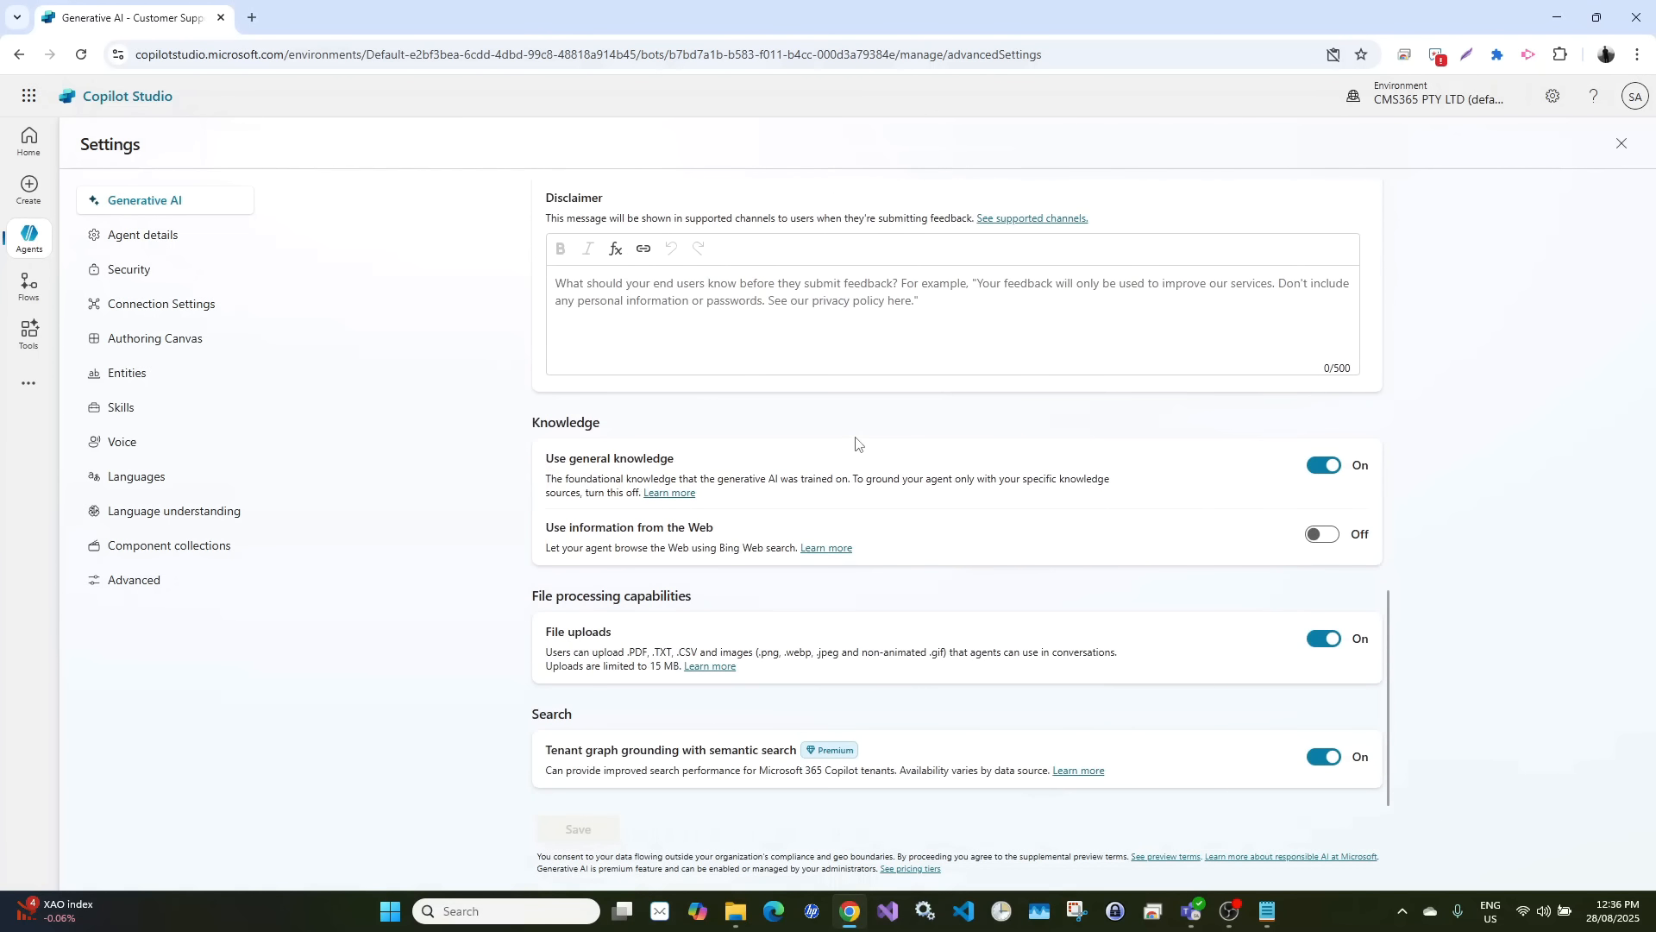
pyautogui.click(1327, 468)
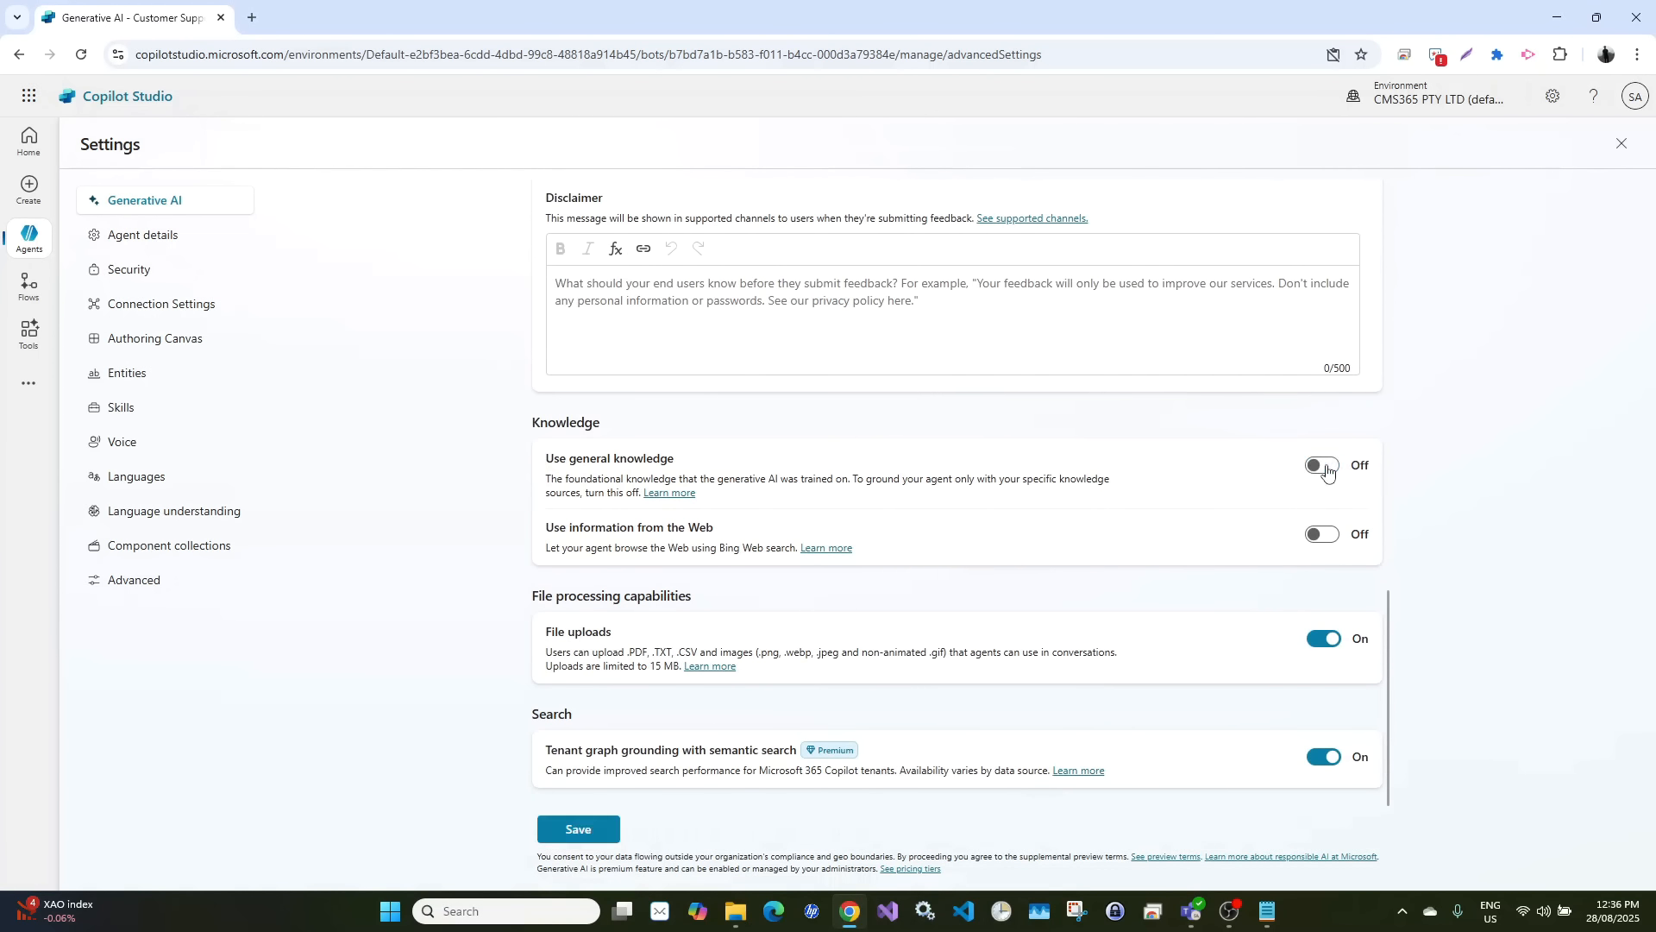
pyautogui.click(576, 829)
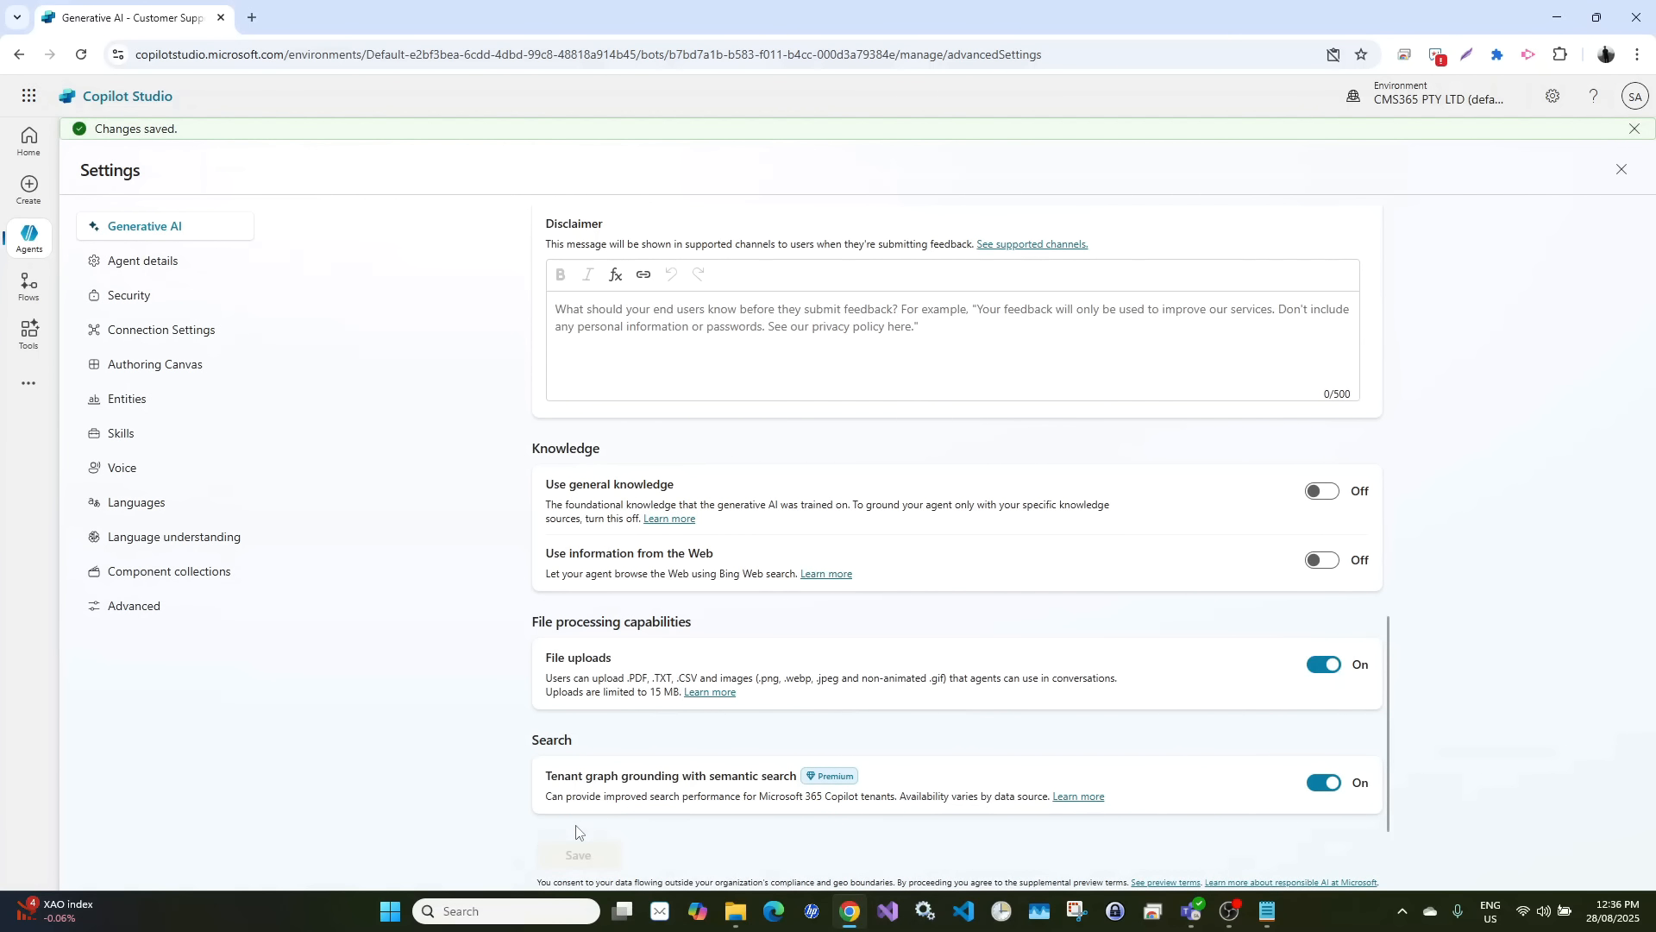
pyautogui.click(1621, 170)
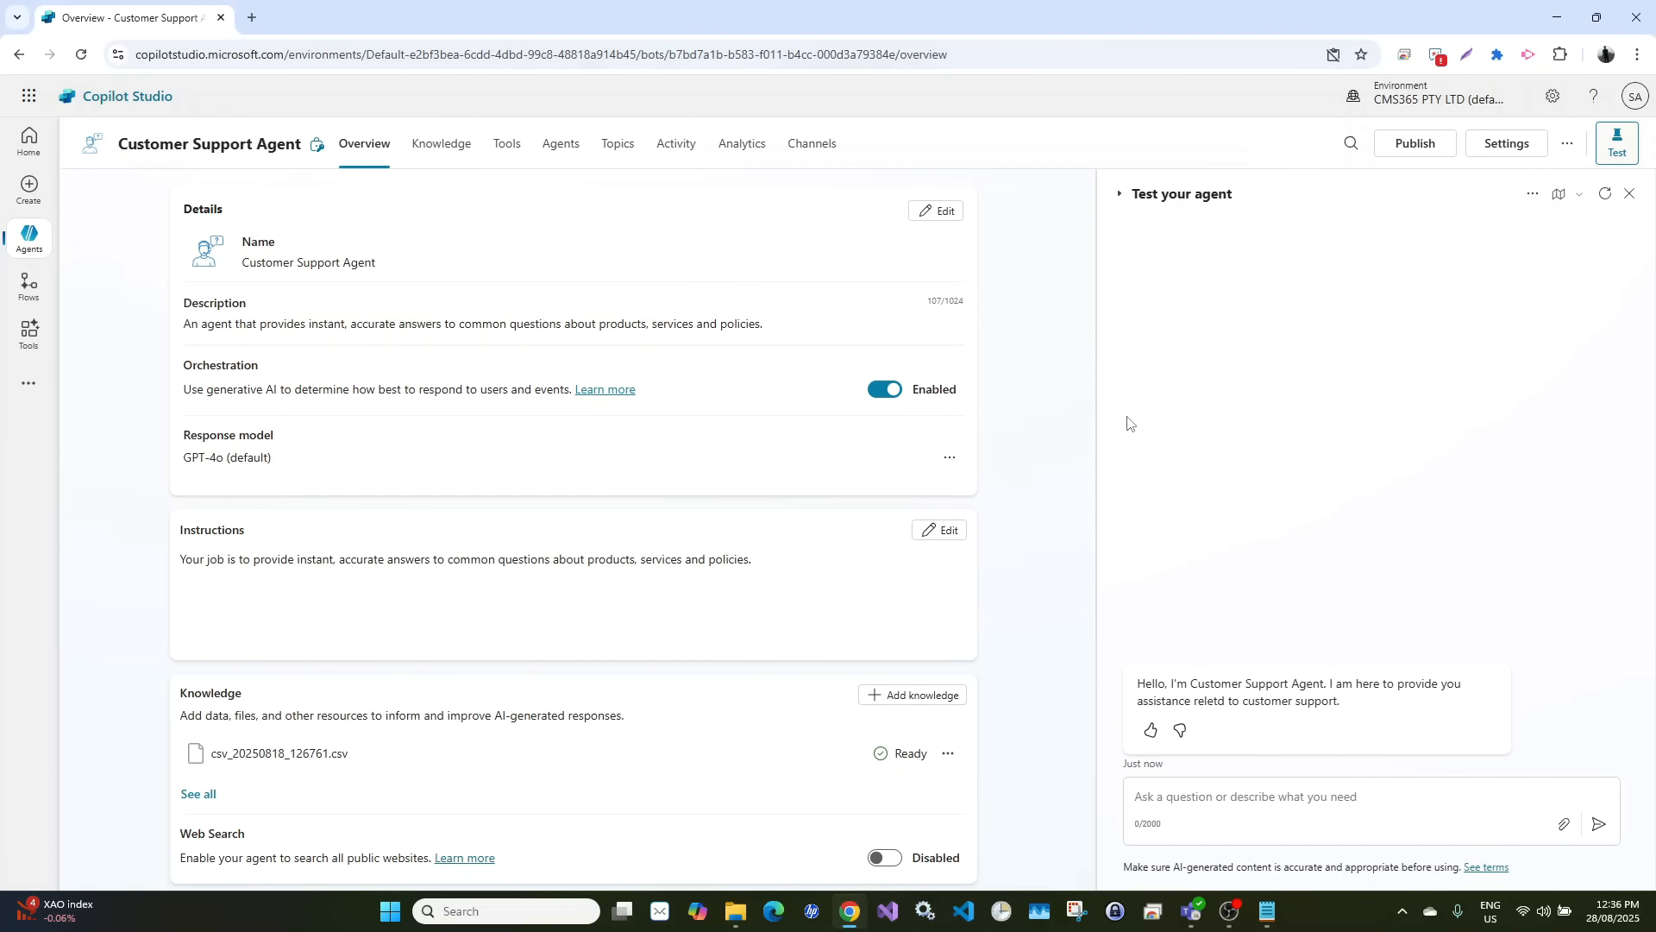
# Retest the Customer Support Agent with the question "What is a 3 bin policy?" in the test chat
pyautogui.click(1226, 798)
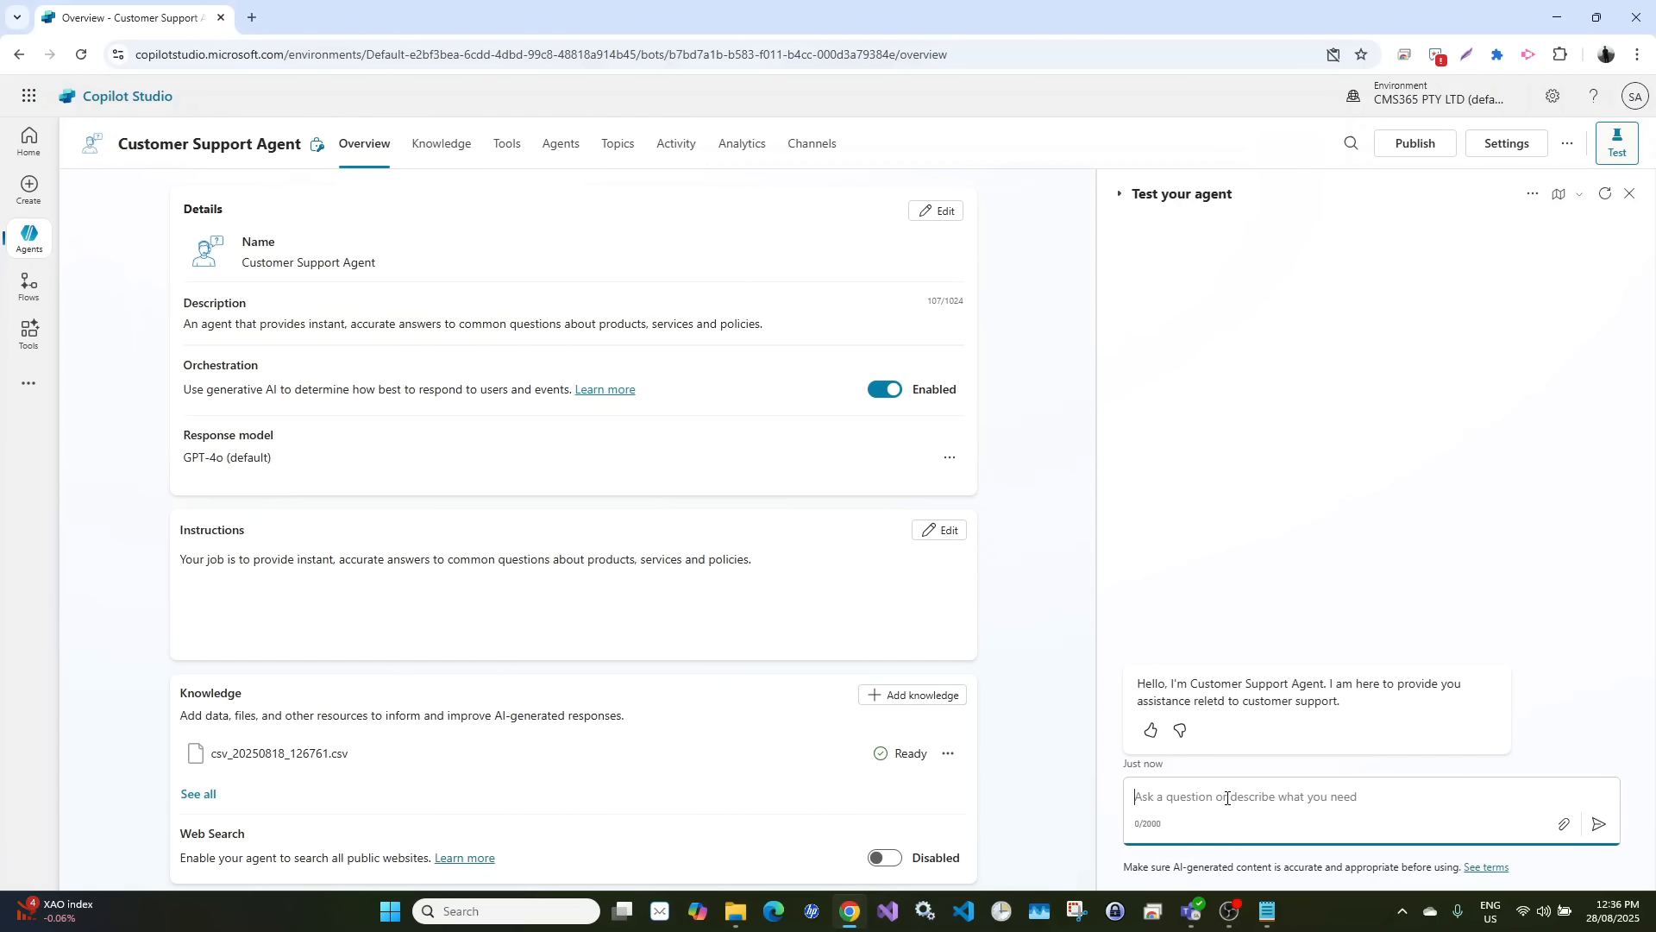
pyautogui.write('What is a 3')
pyautogui.press('Return')
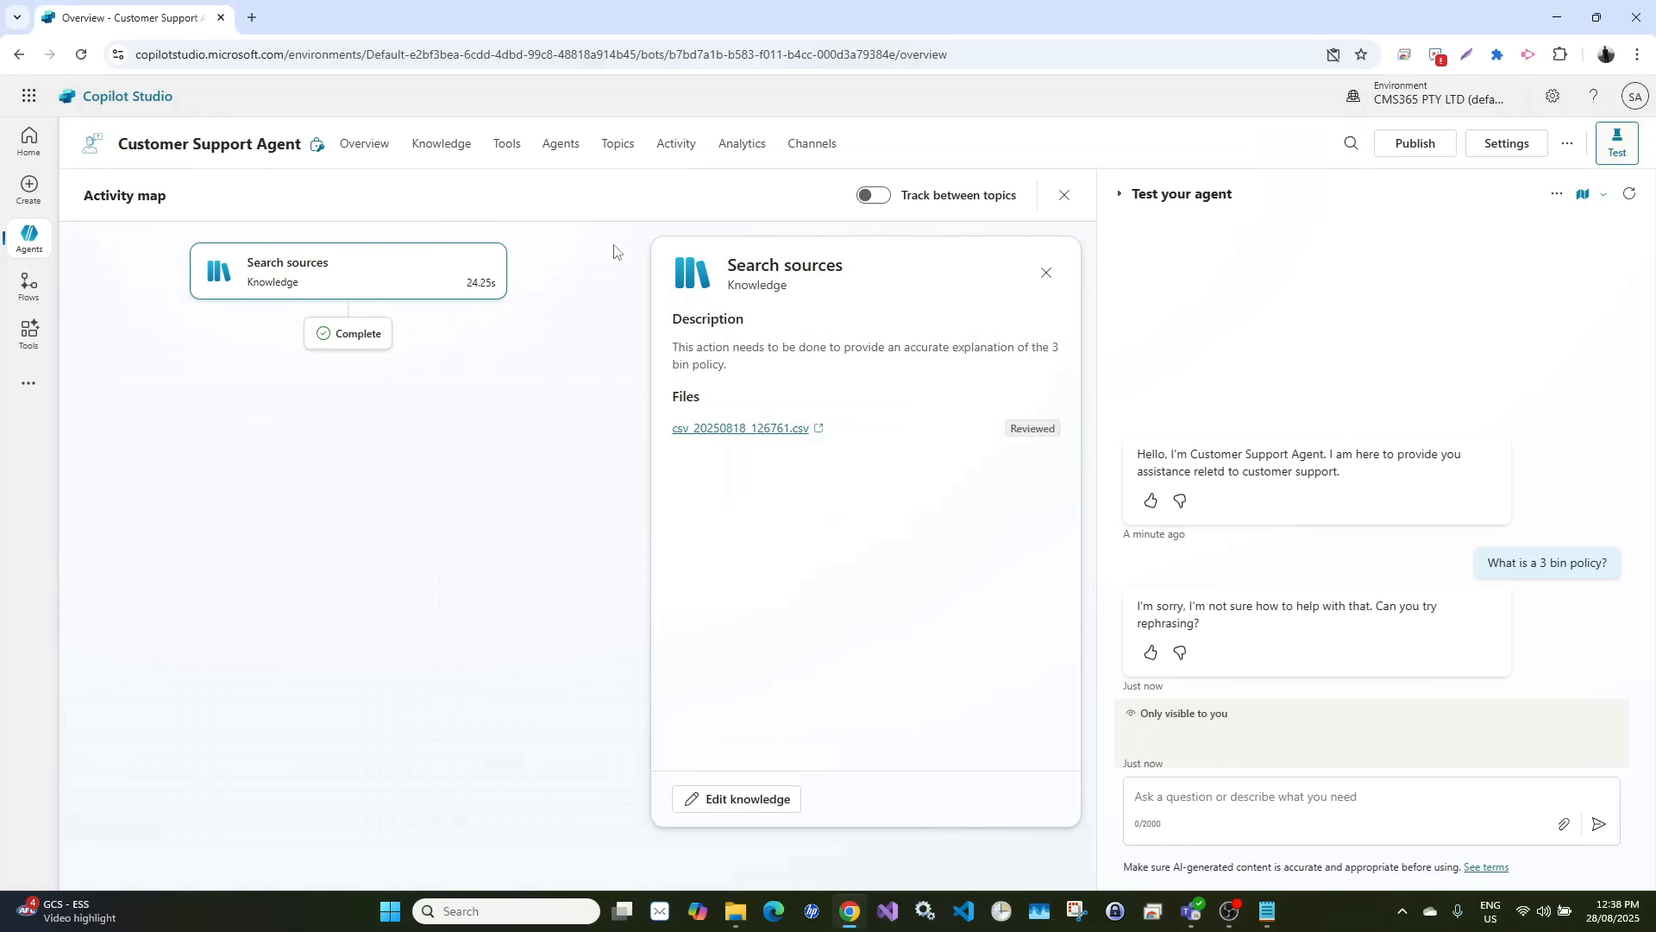
# Add the Teams and Microsoft 365 Copilot channel to the Customer Support Agent and publish the agent
pyautogui.click(802, 153)
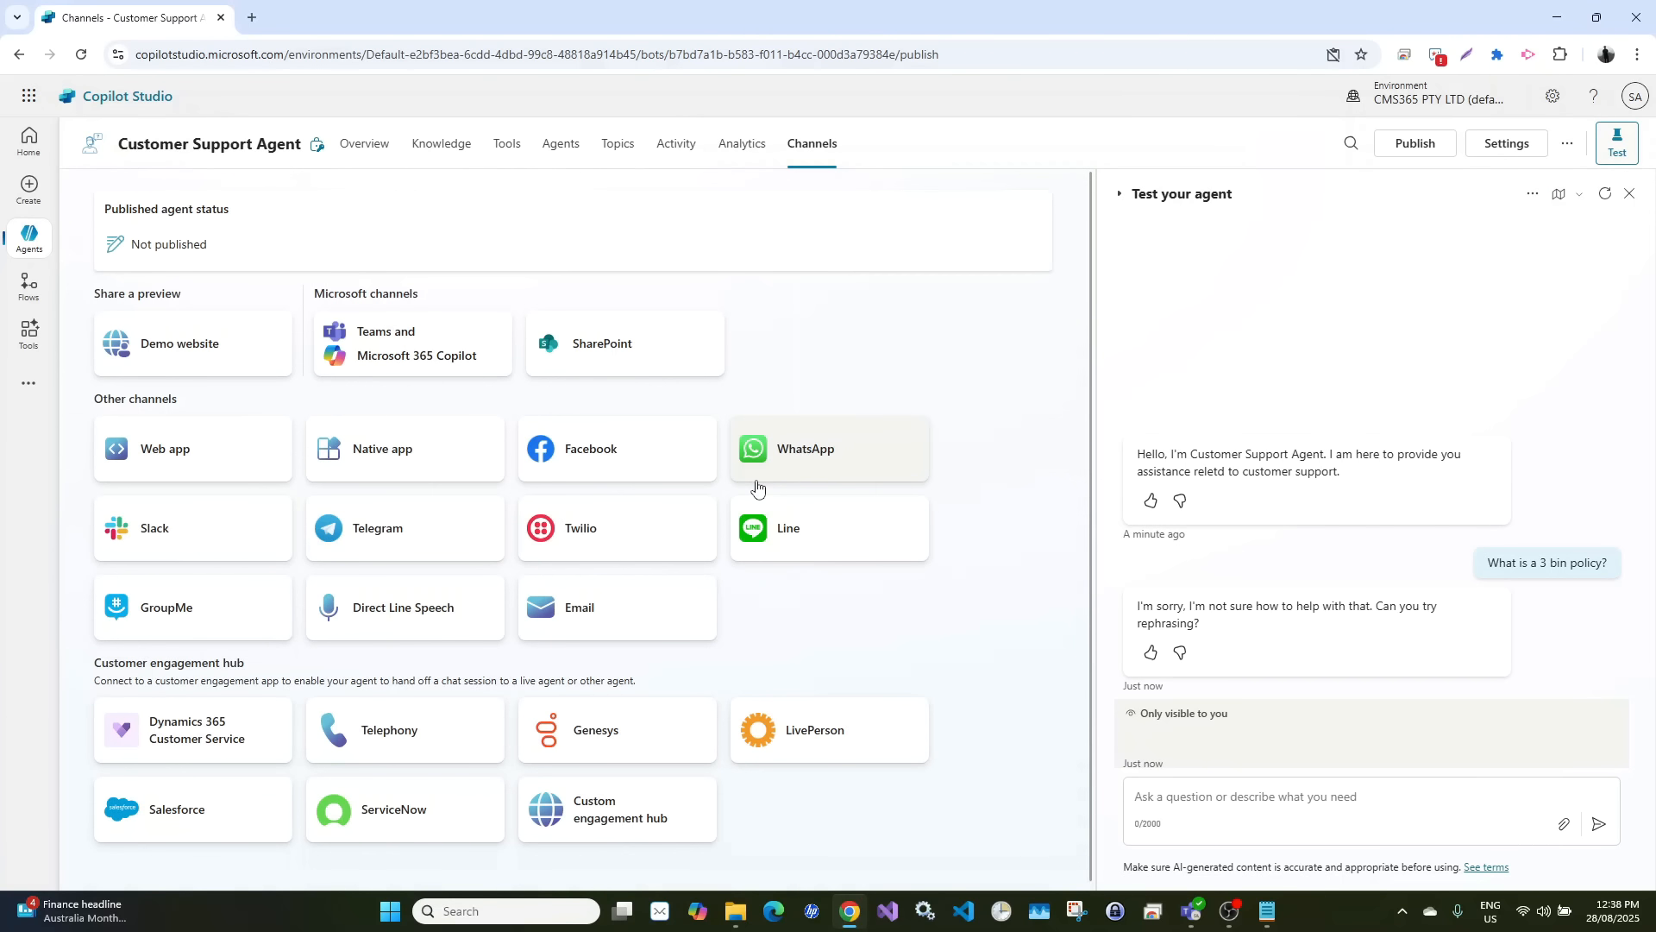
pyautogui.click(400, 376)
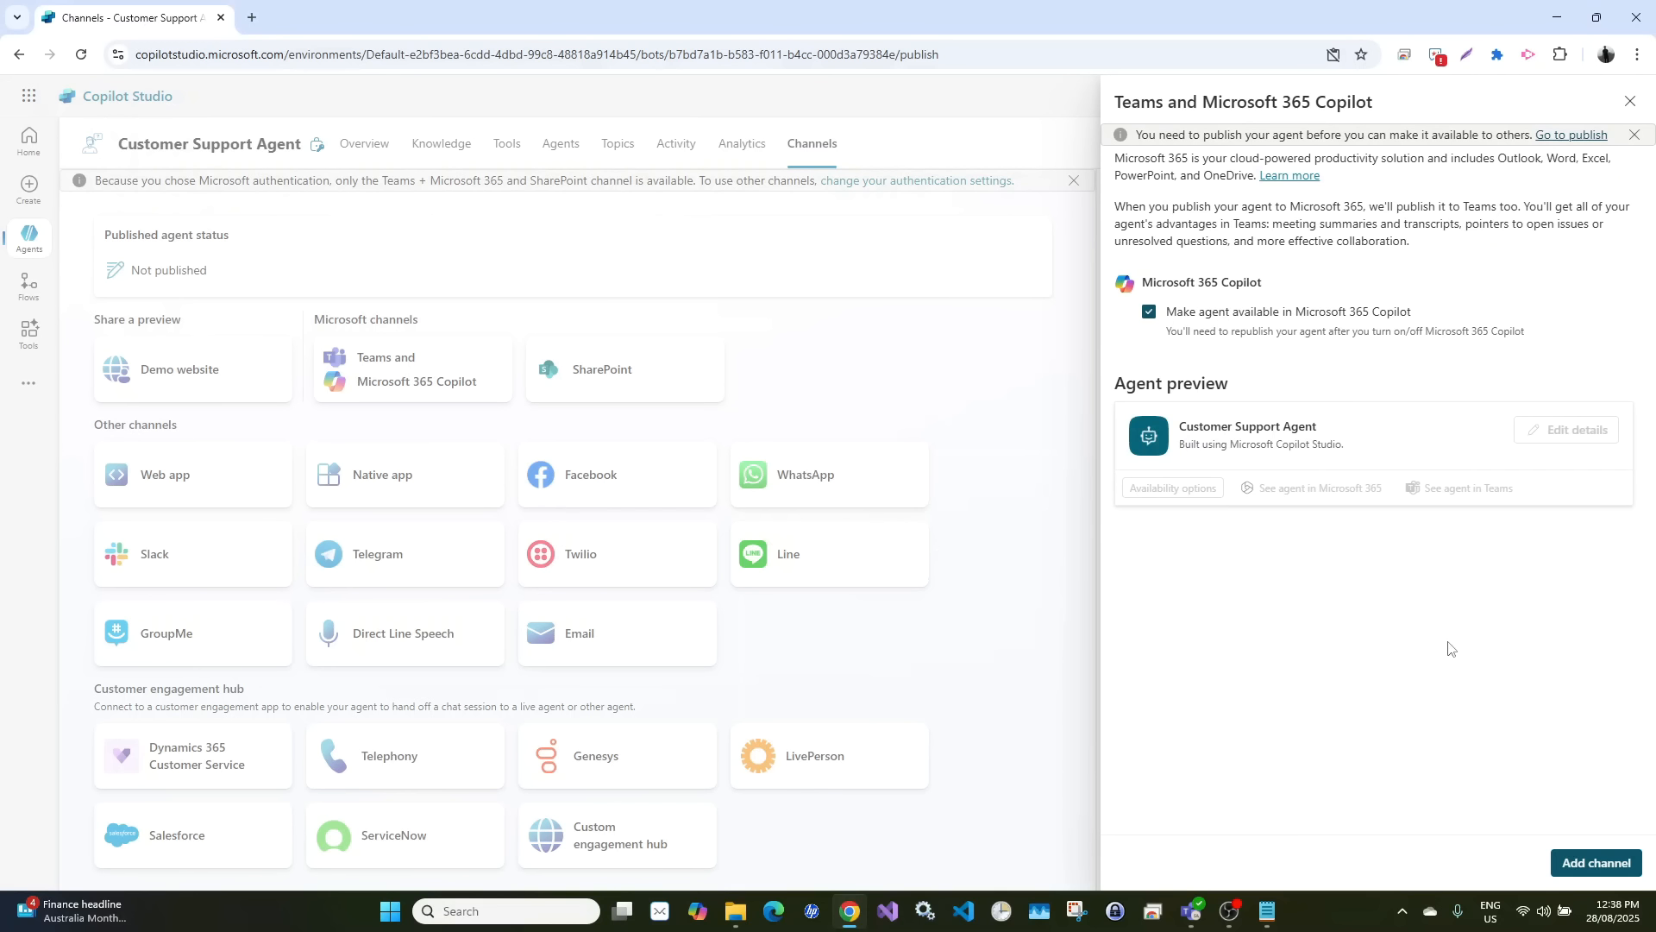
pyautogui.click(1596, 861)
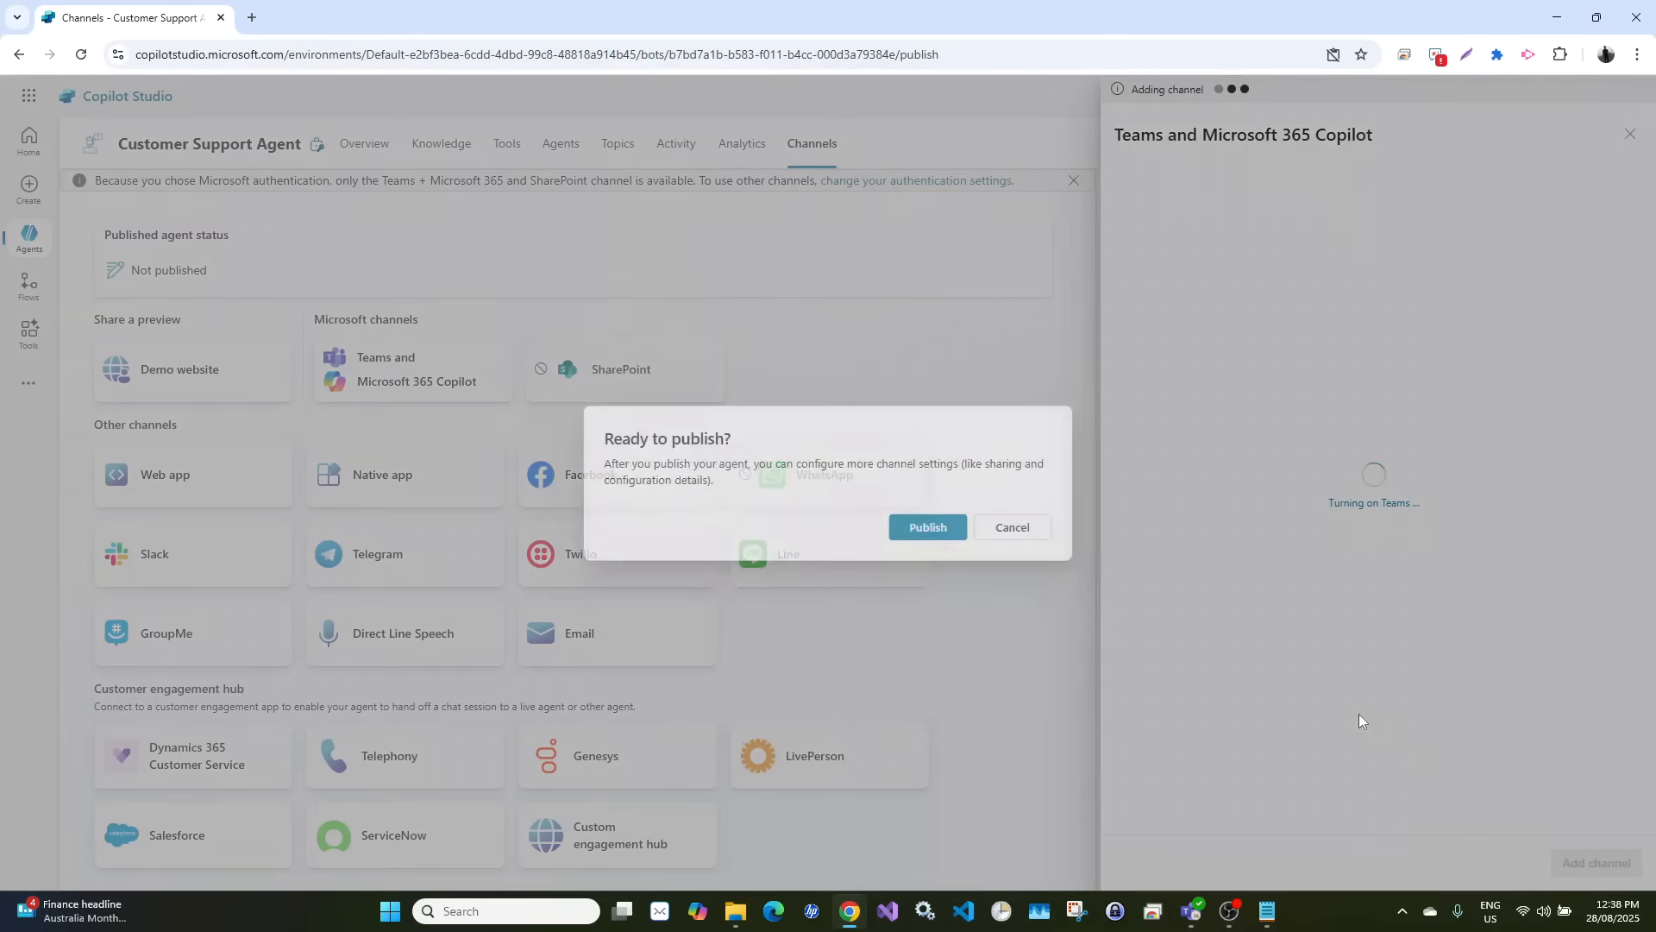
pyautogui.click(933, 530)
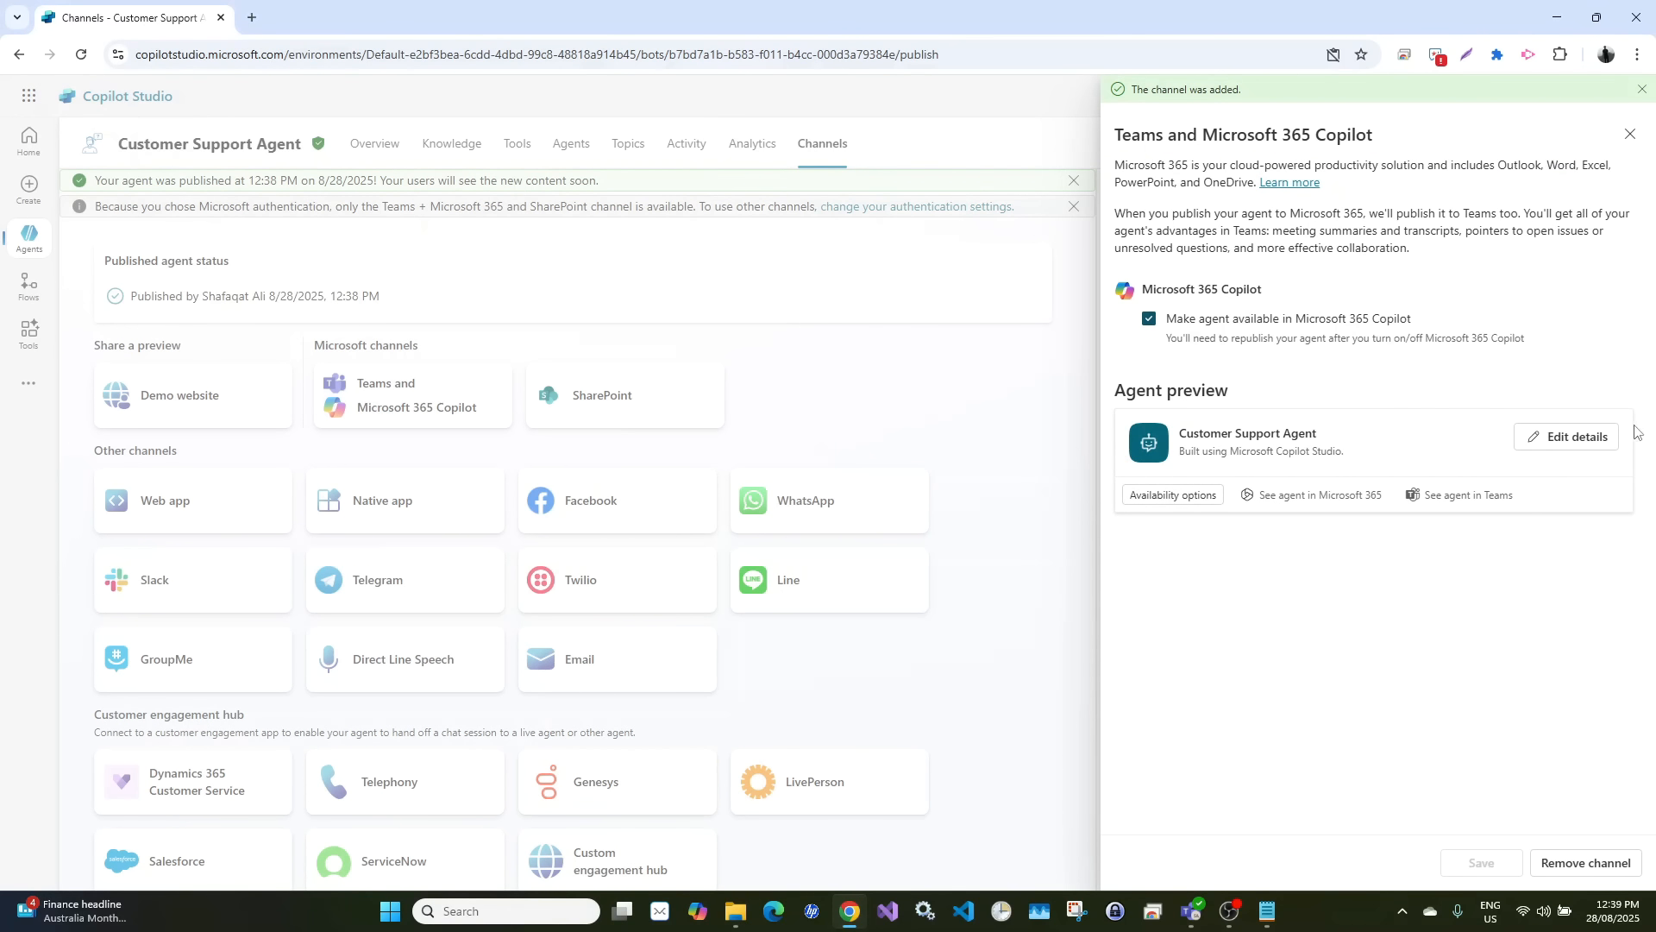
# Edit the channel's agent details and replace the agent icon with logo.png from the ChatWithFaqs folder
pyautogui.click(1589, 441)
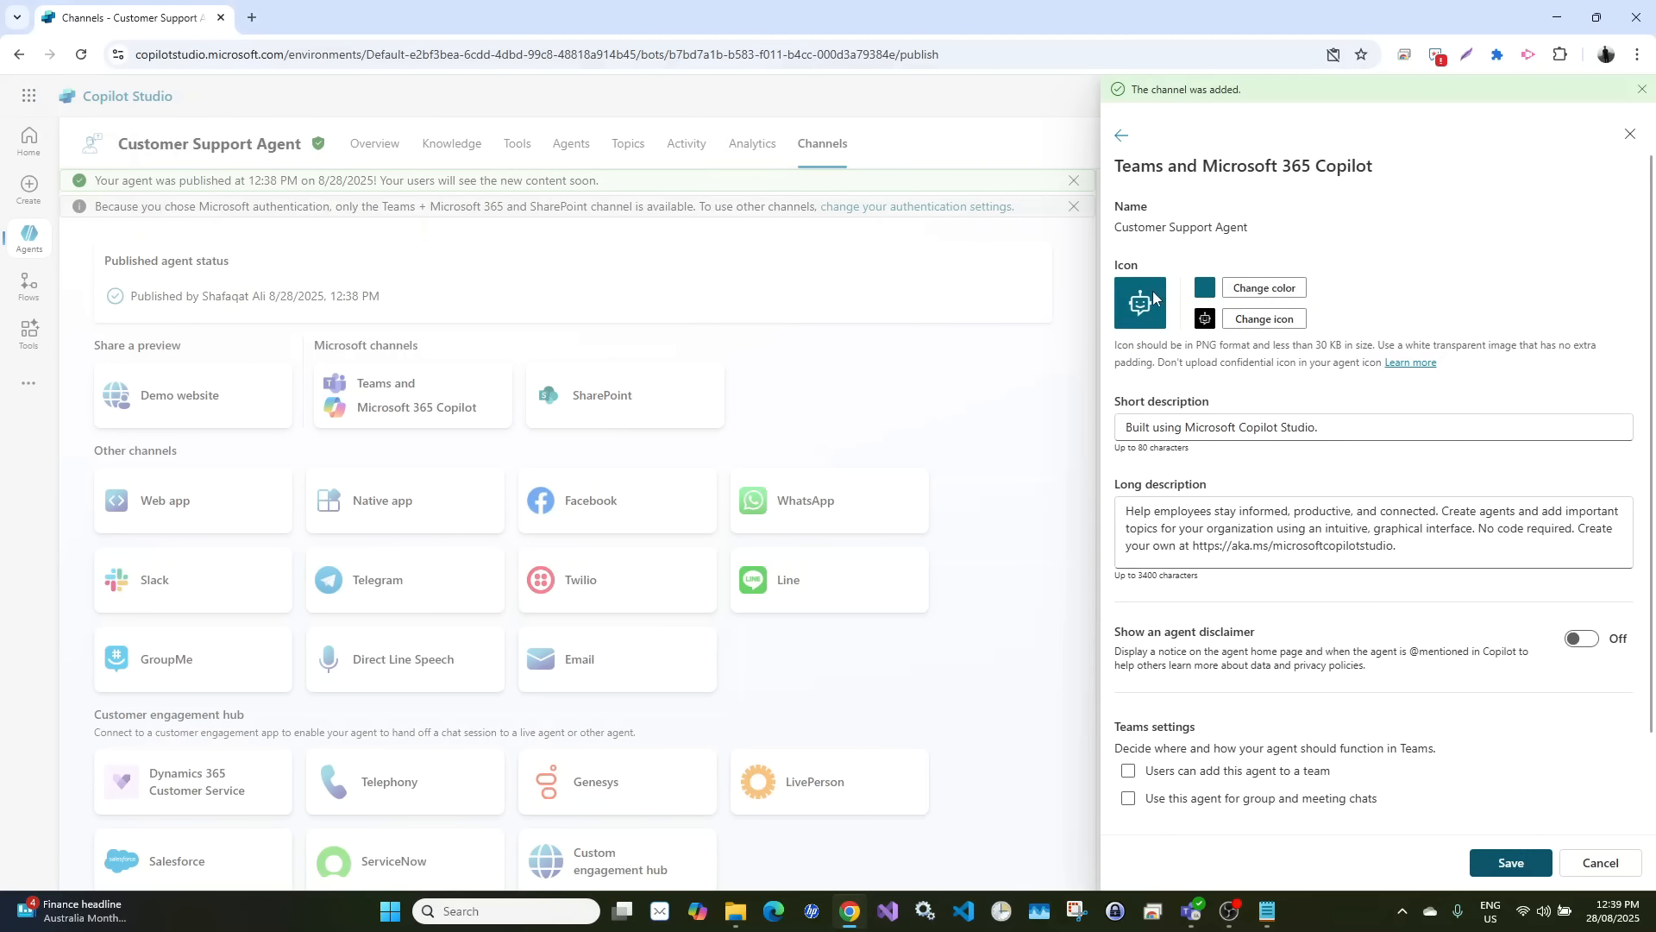
pyautogui.click(1270, 325)
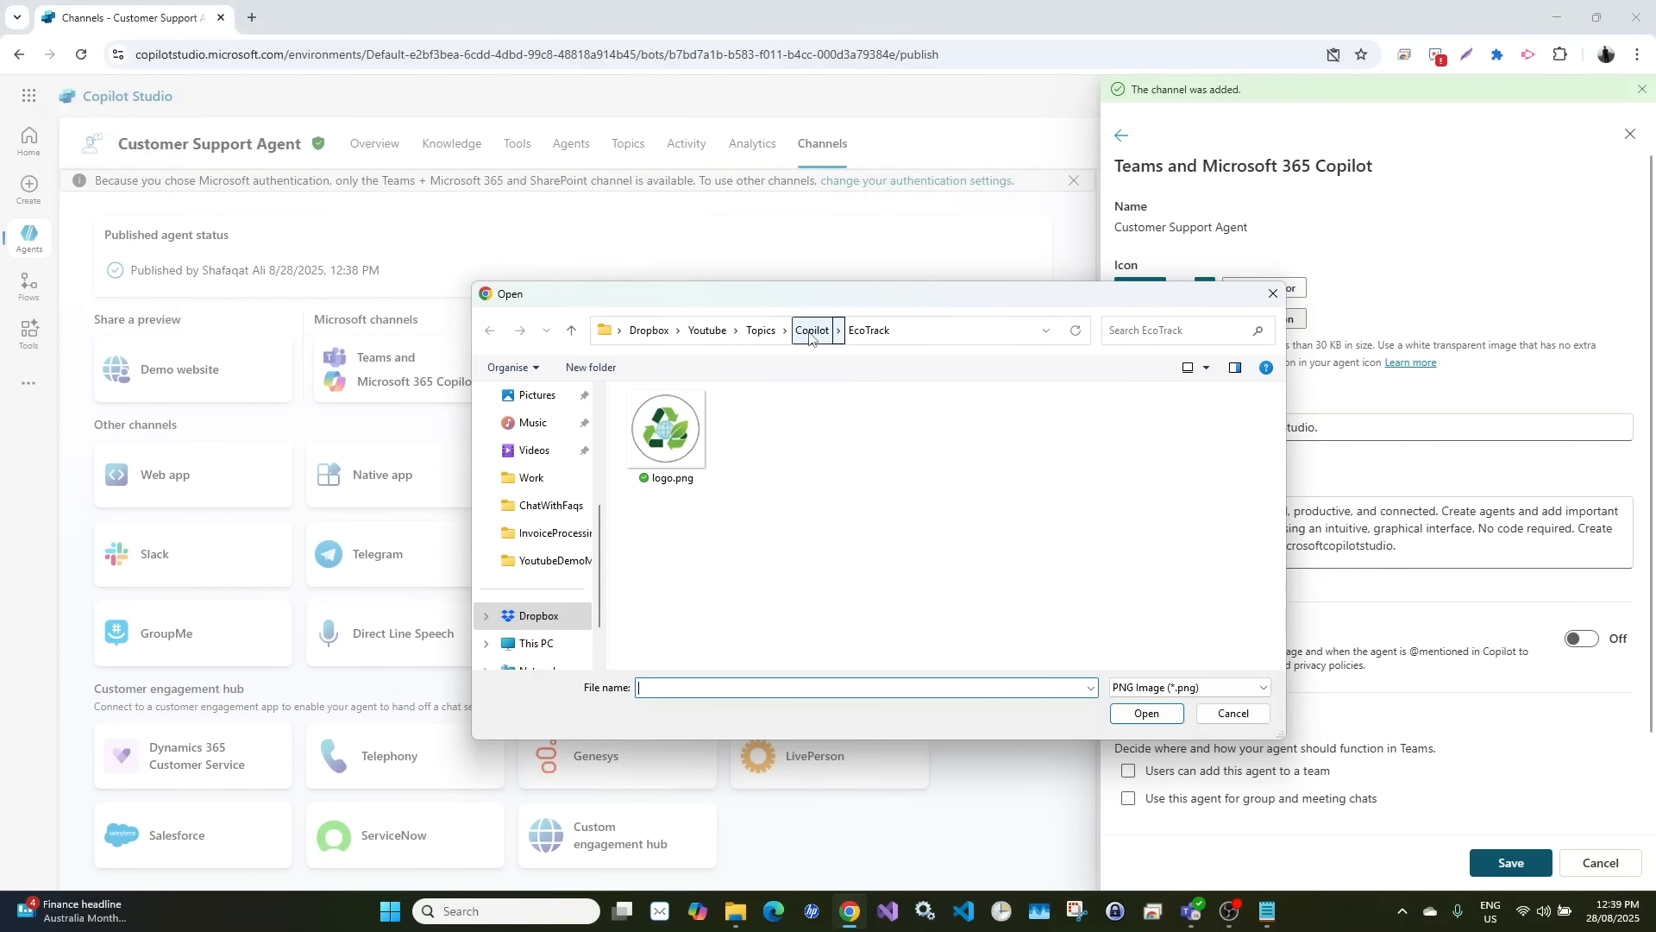
pyautogui.click(810, 335)
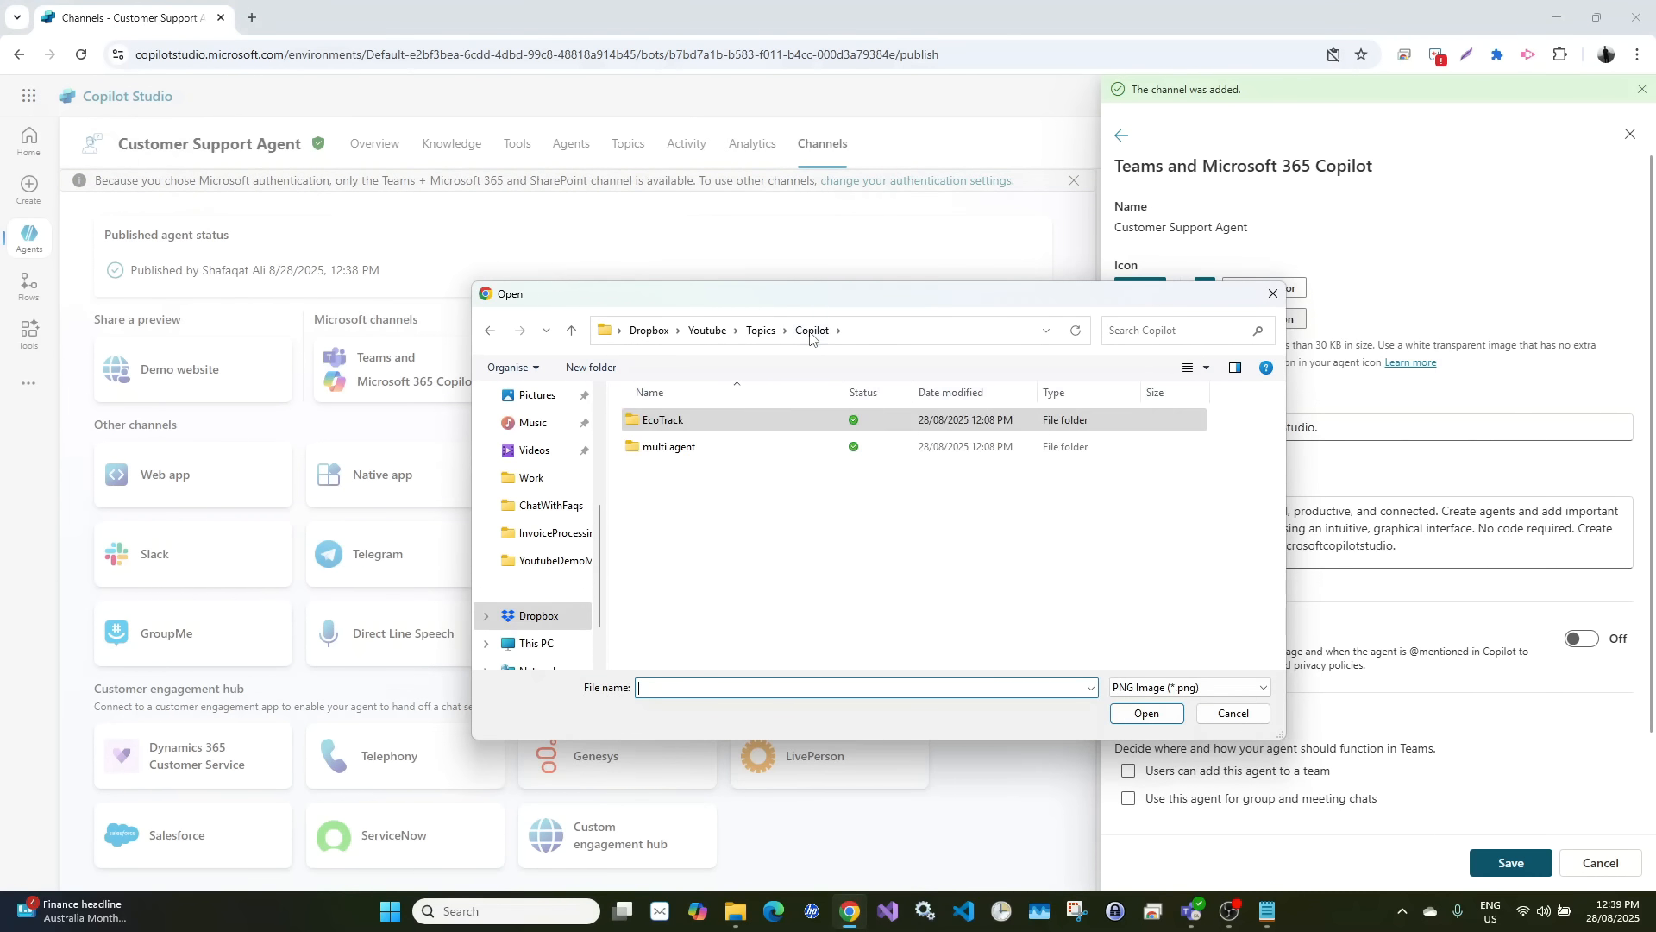
pyautogui.click(759, 335)
pyautogui.doubleClick(691, 419)
pyautogui.click(678, 422)
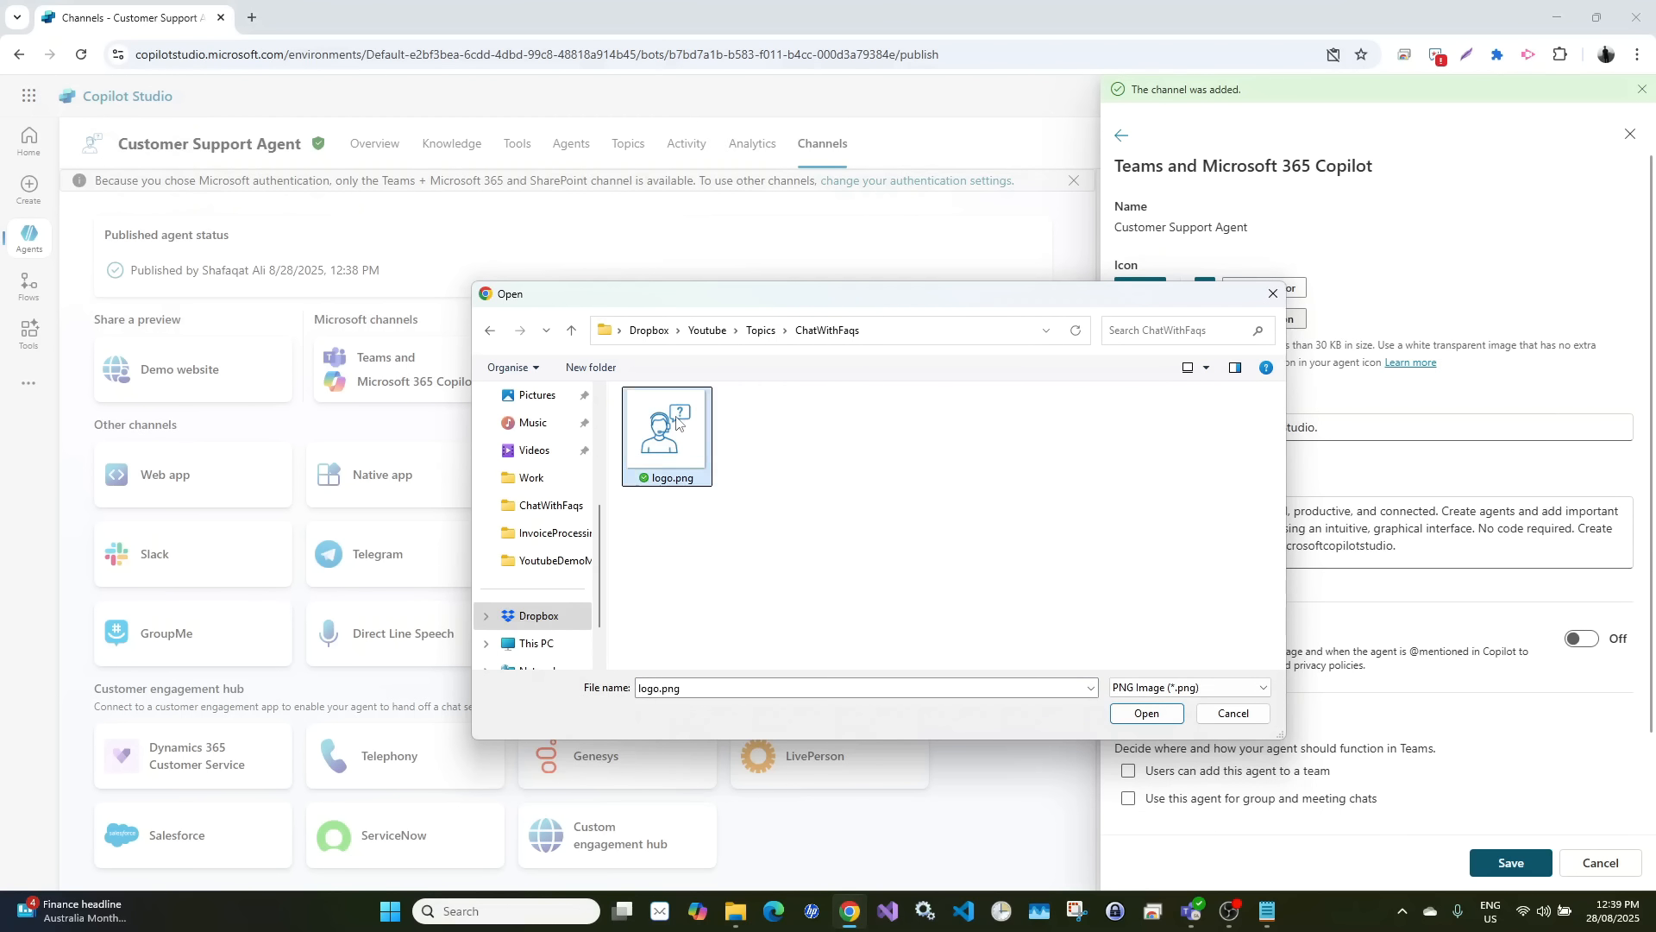
pyautogui.doubleClick(678, 422)
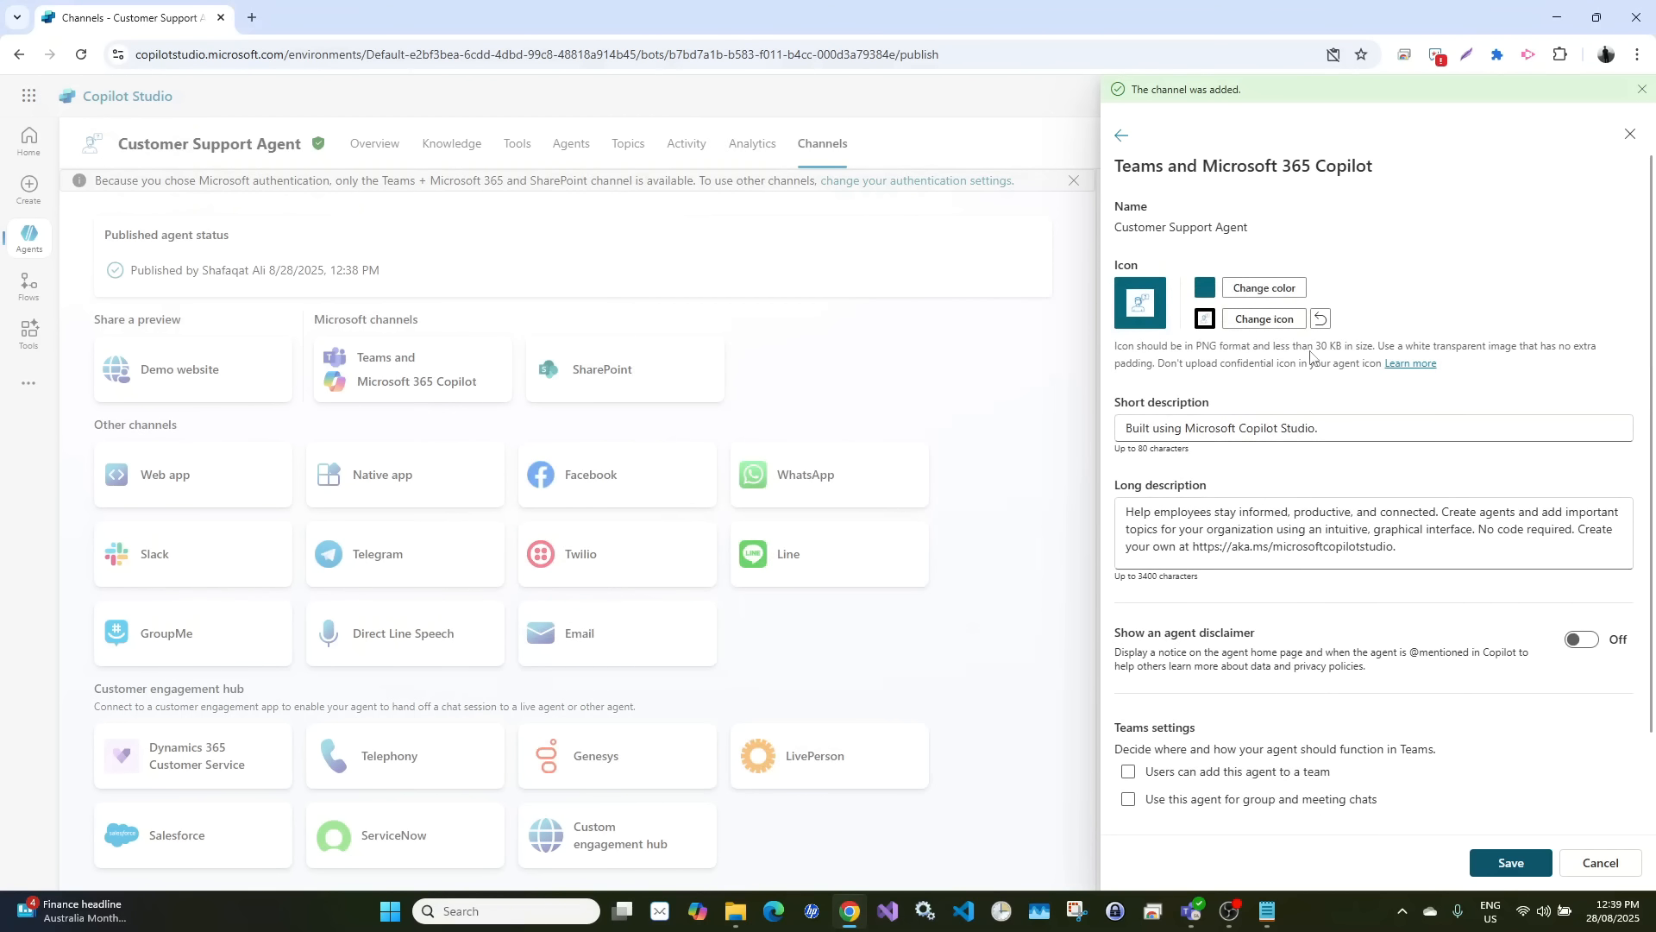
# Change the agent icon's background color to white from the standard colors
pyautogui.click(1276, 290)
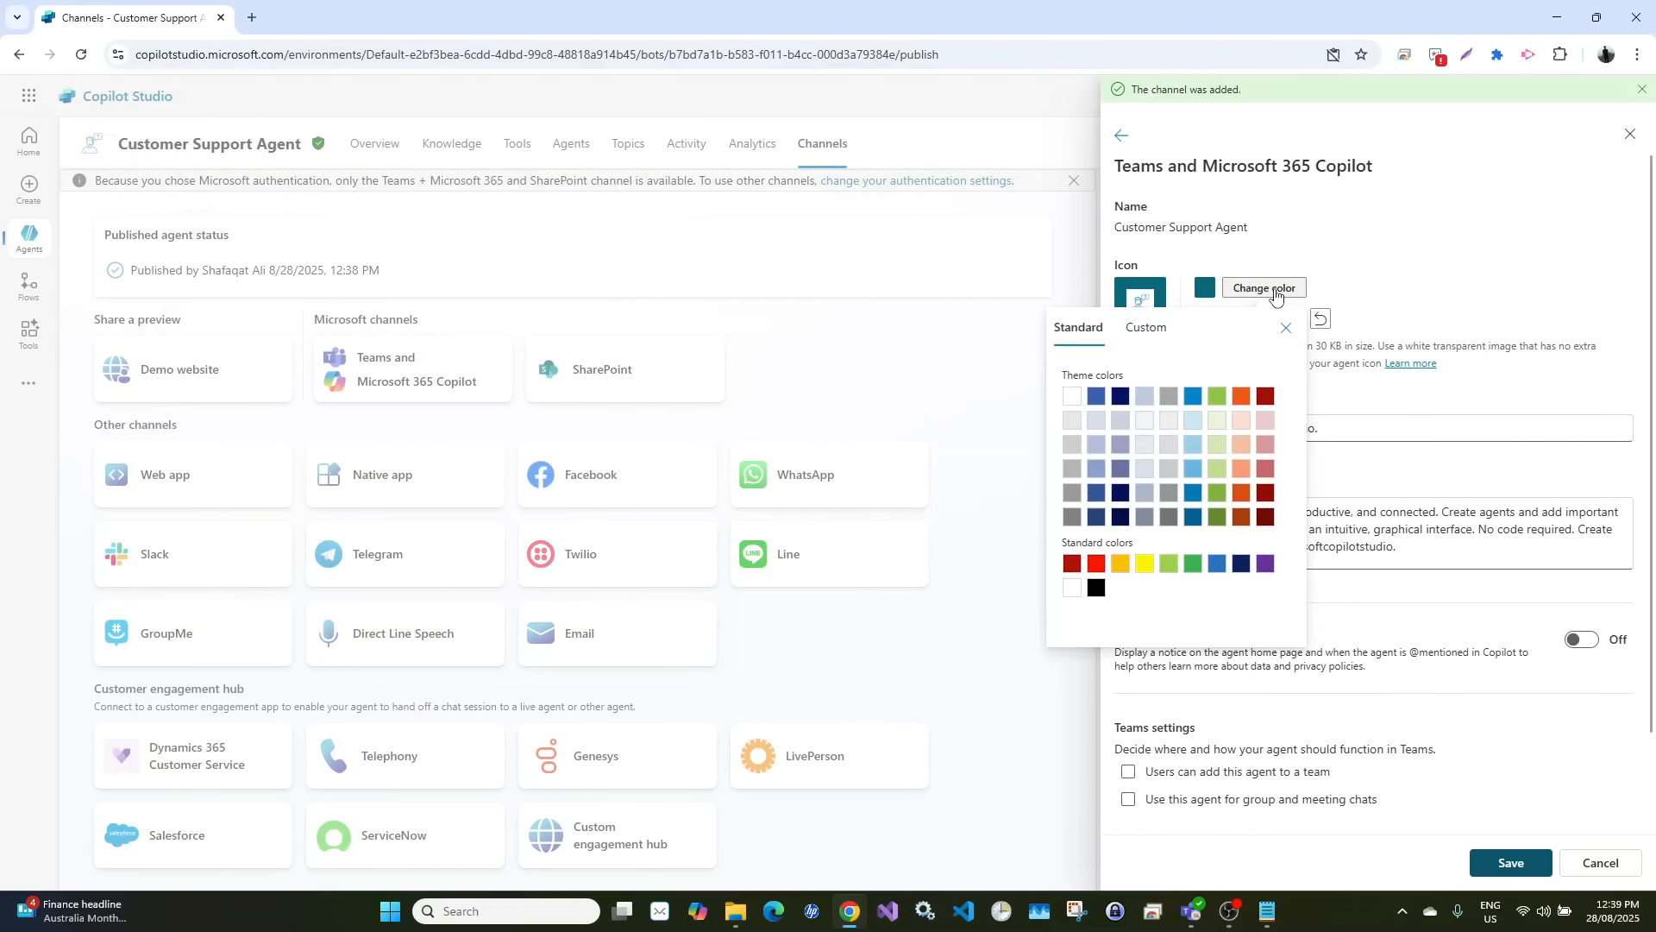
pyautogui.click(1072, 588)
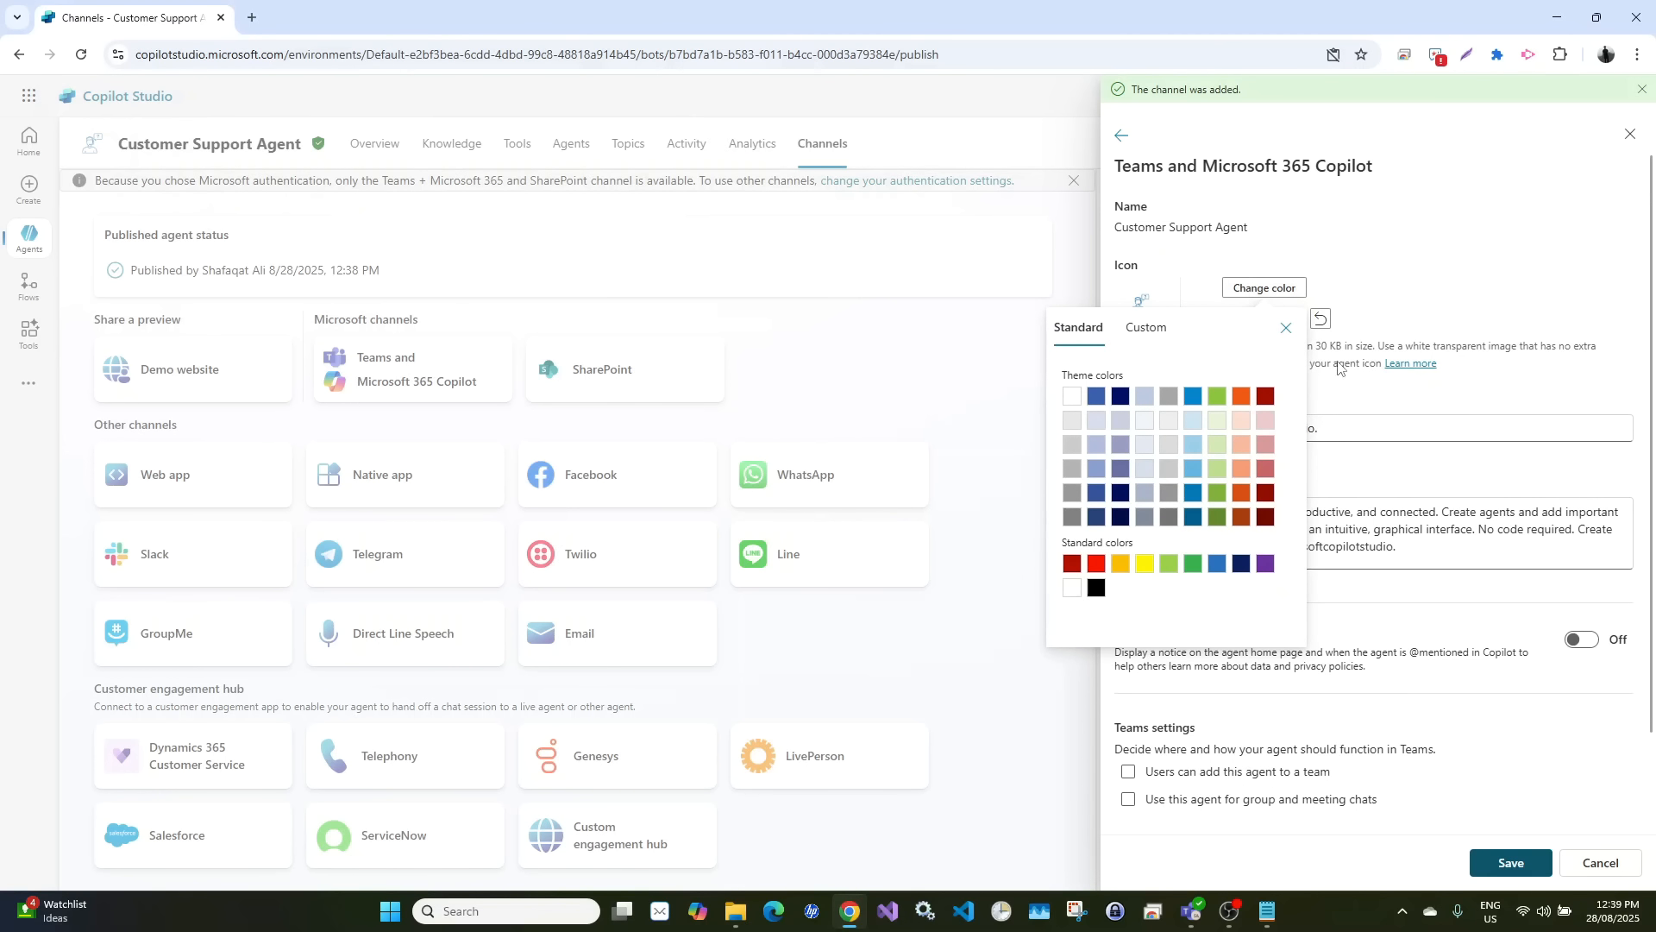
pyautogui.click(1286, 327)
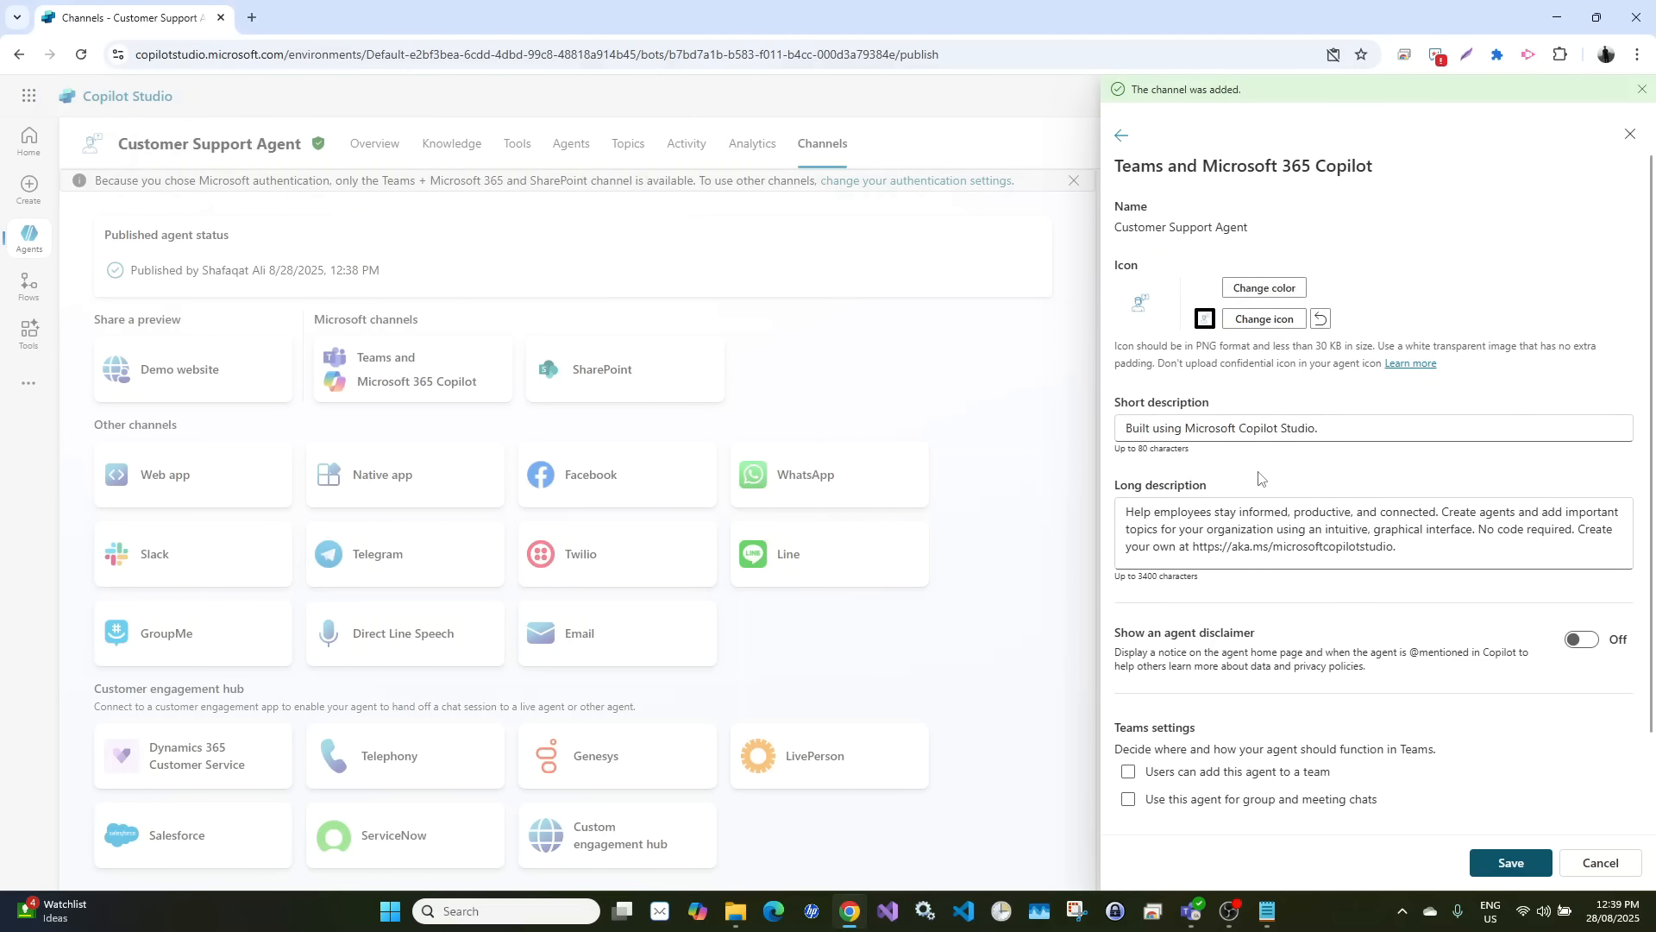
# Replace the short description with "This agent provides instant accurate answers to common questions about products."
pyautogui.scroll(-1, 1258, 472)
pyautogui.click(1305, 470)
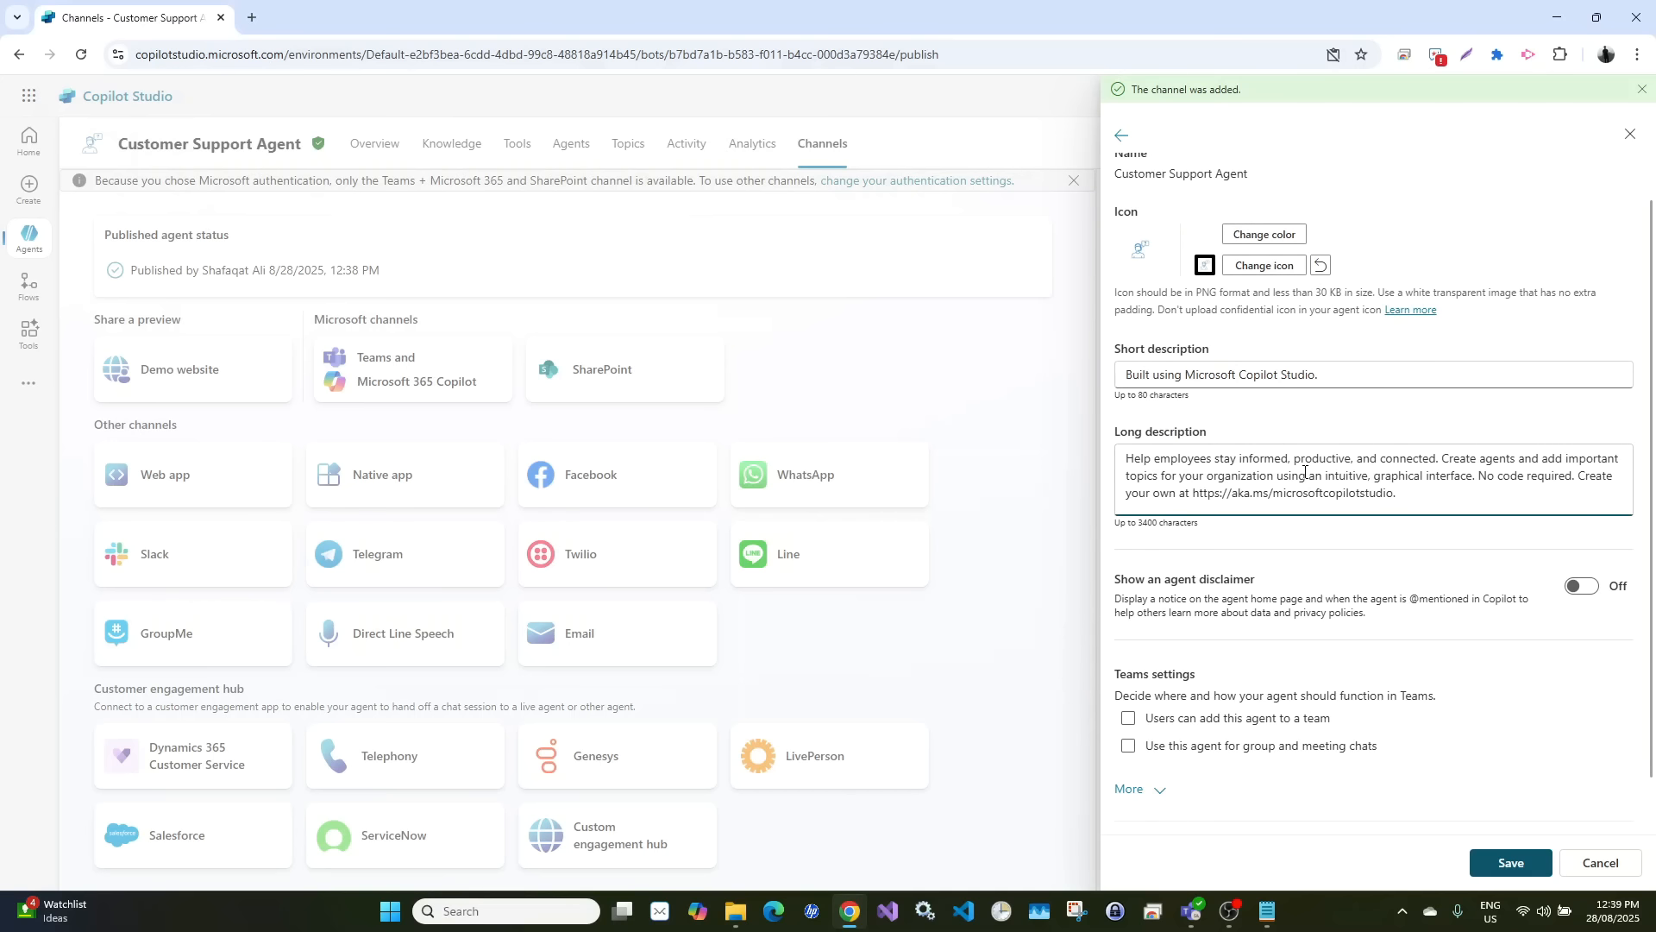
pyautogui.moveTo(1331, 375); pyautogui.dragTo(1133, 382)
pyautogui.press('BackSpace')
pyautogui.press('BackSpace')
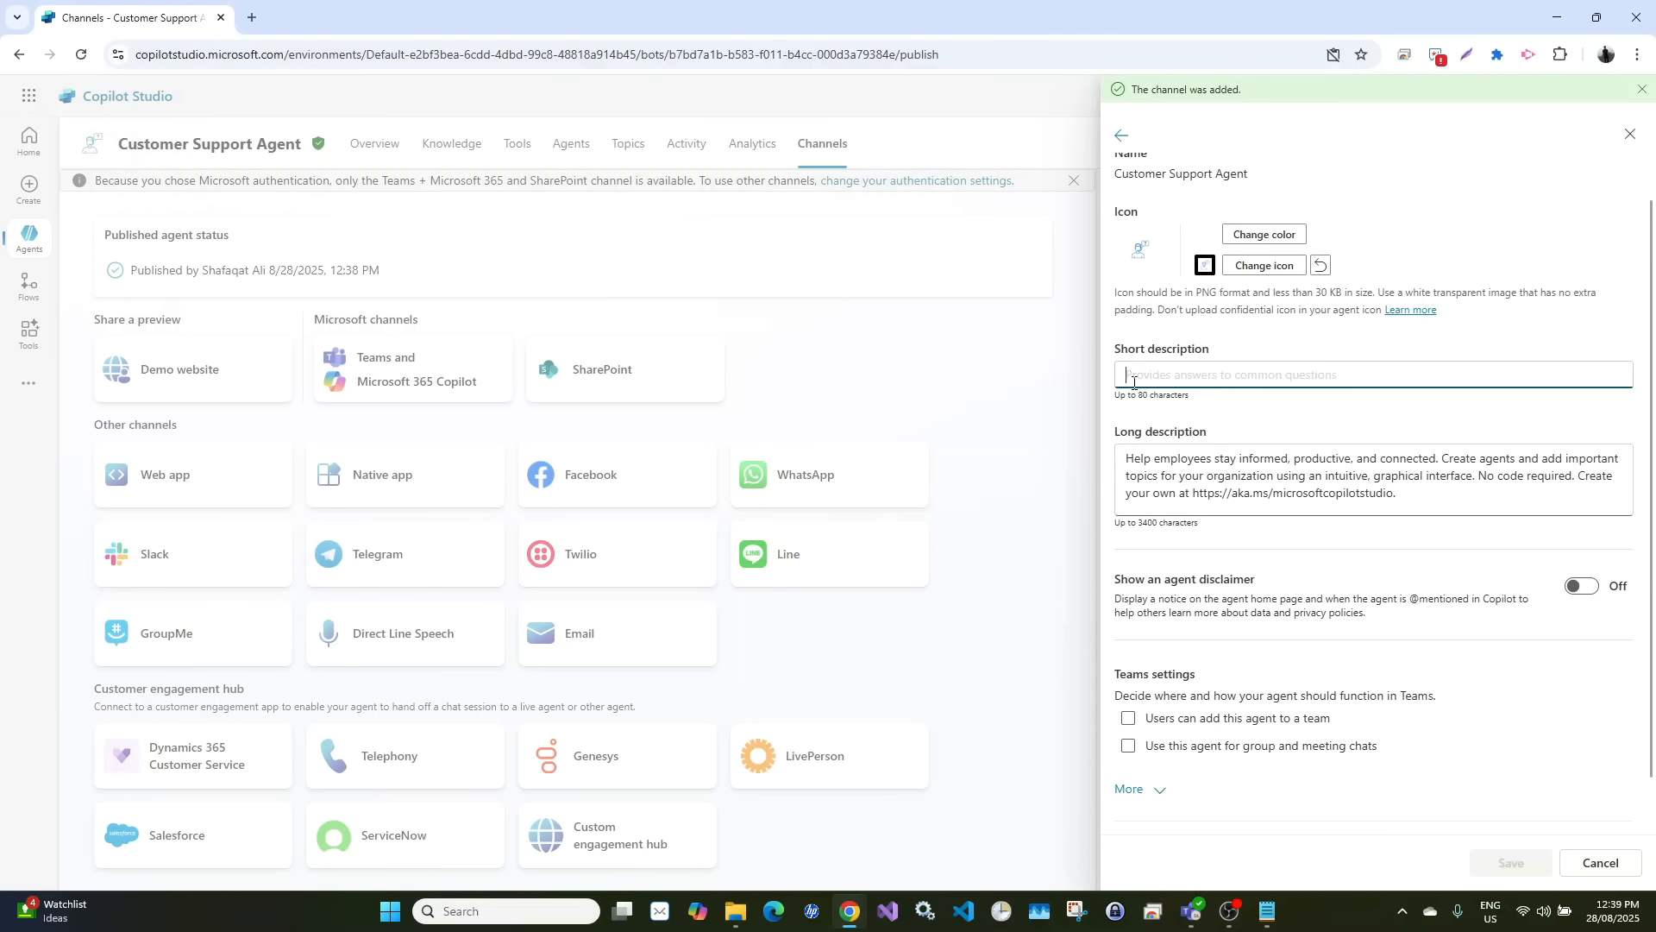
pyautogui.write('This agent provides instant')
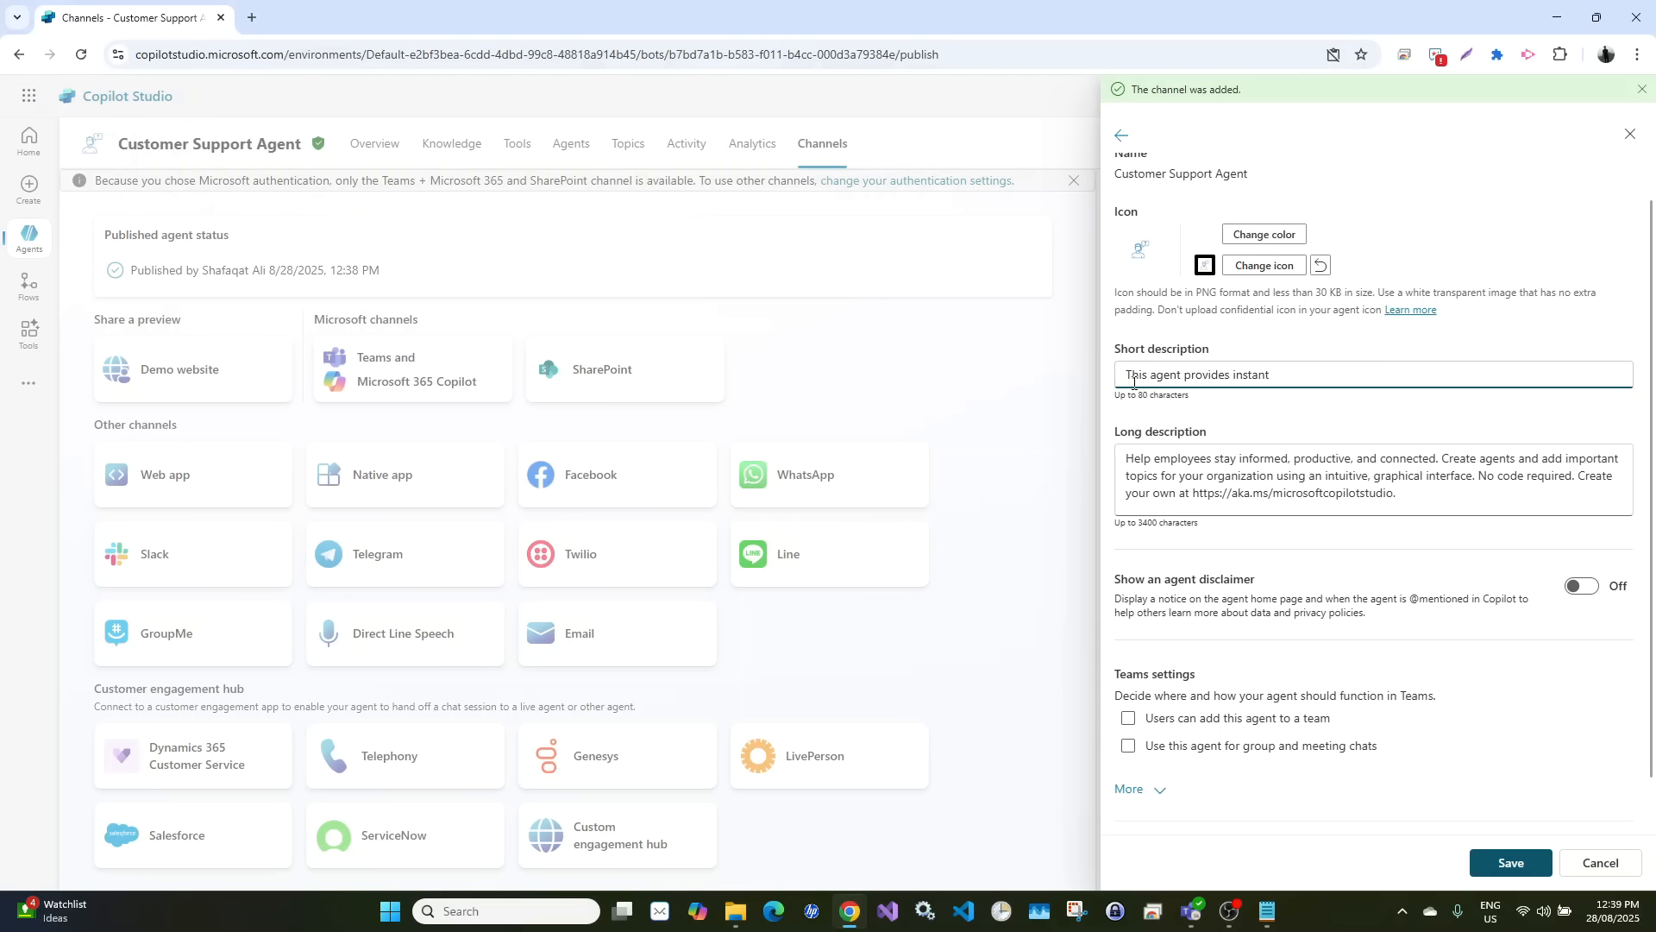
pyautogui.write(' accurtae')
pyautogui.press('BackSpace')
pyautogui.write('ate answers to common questions about')
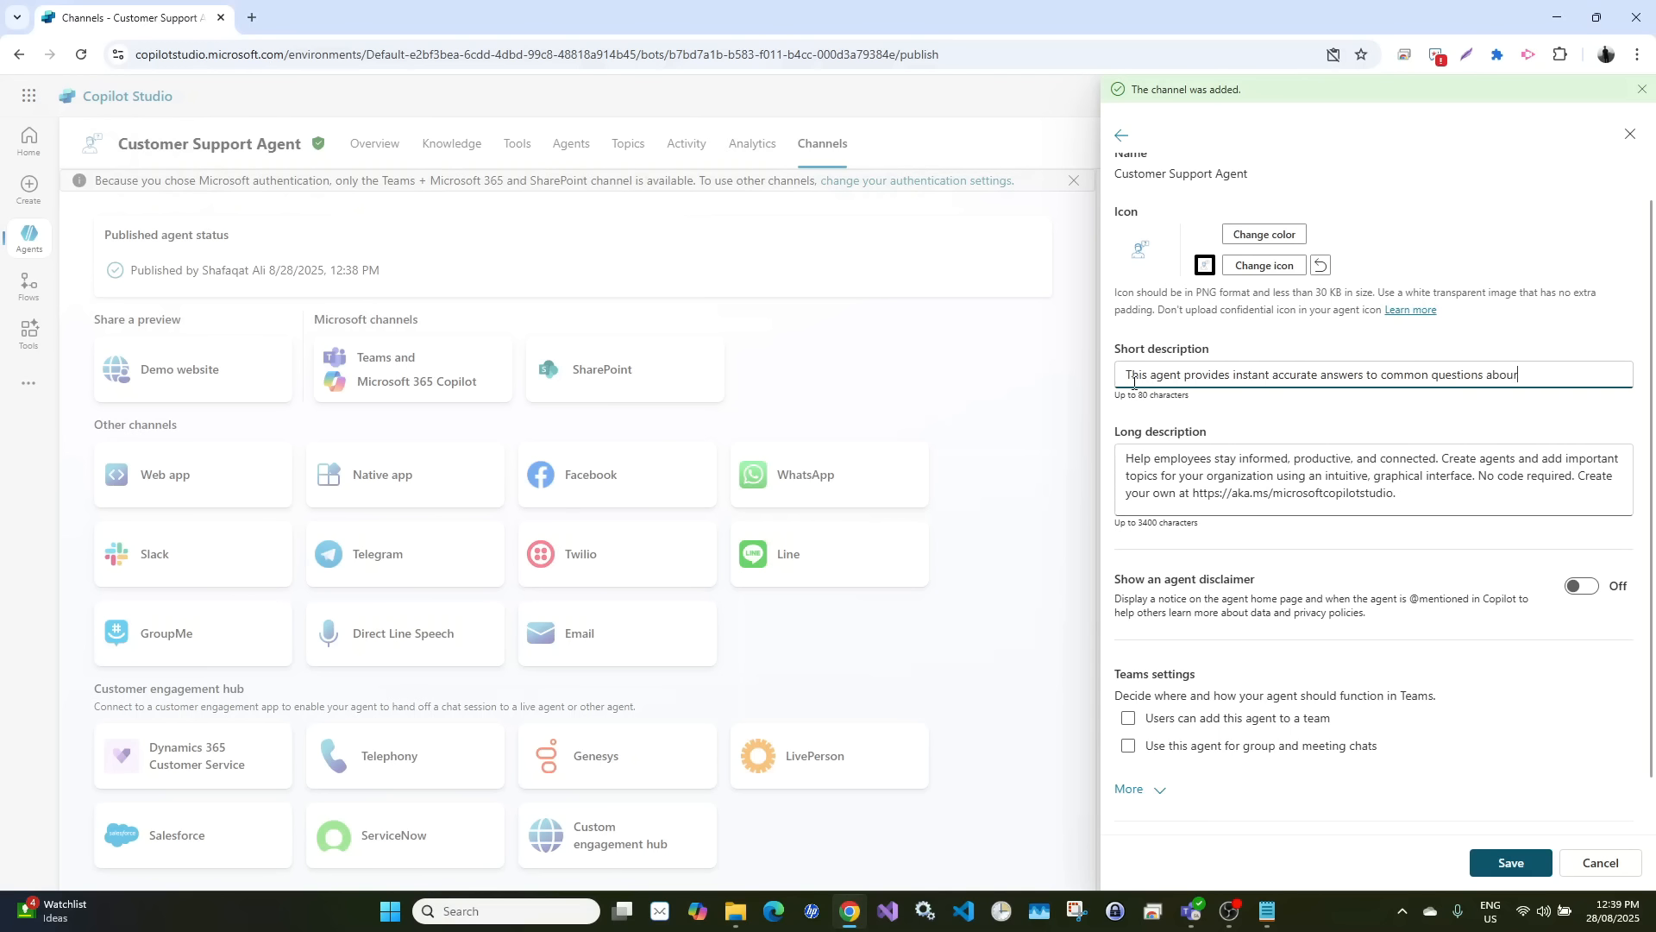
pyautogui.write(' prodcut')
pyautogui.write('ct')
pyautogui.press('BackSpace')
pyautogui.press('BackSpace')
pyautogui.press('BackSpace')
pyautogui.write('uct')
pyautogui.click(1251, 492)
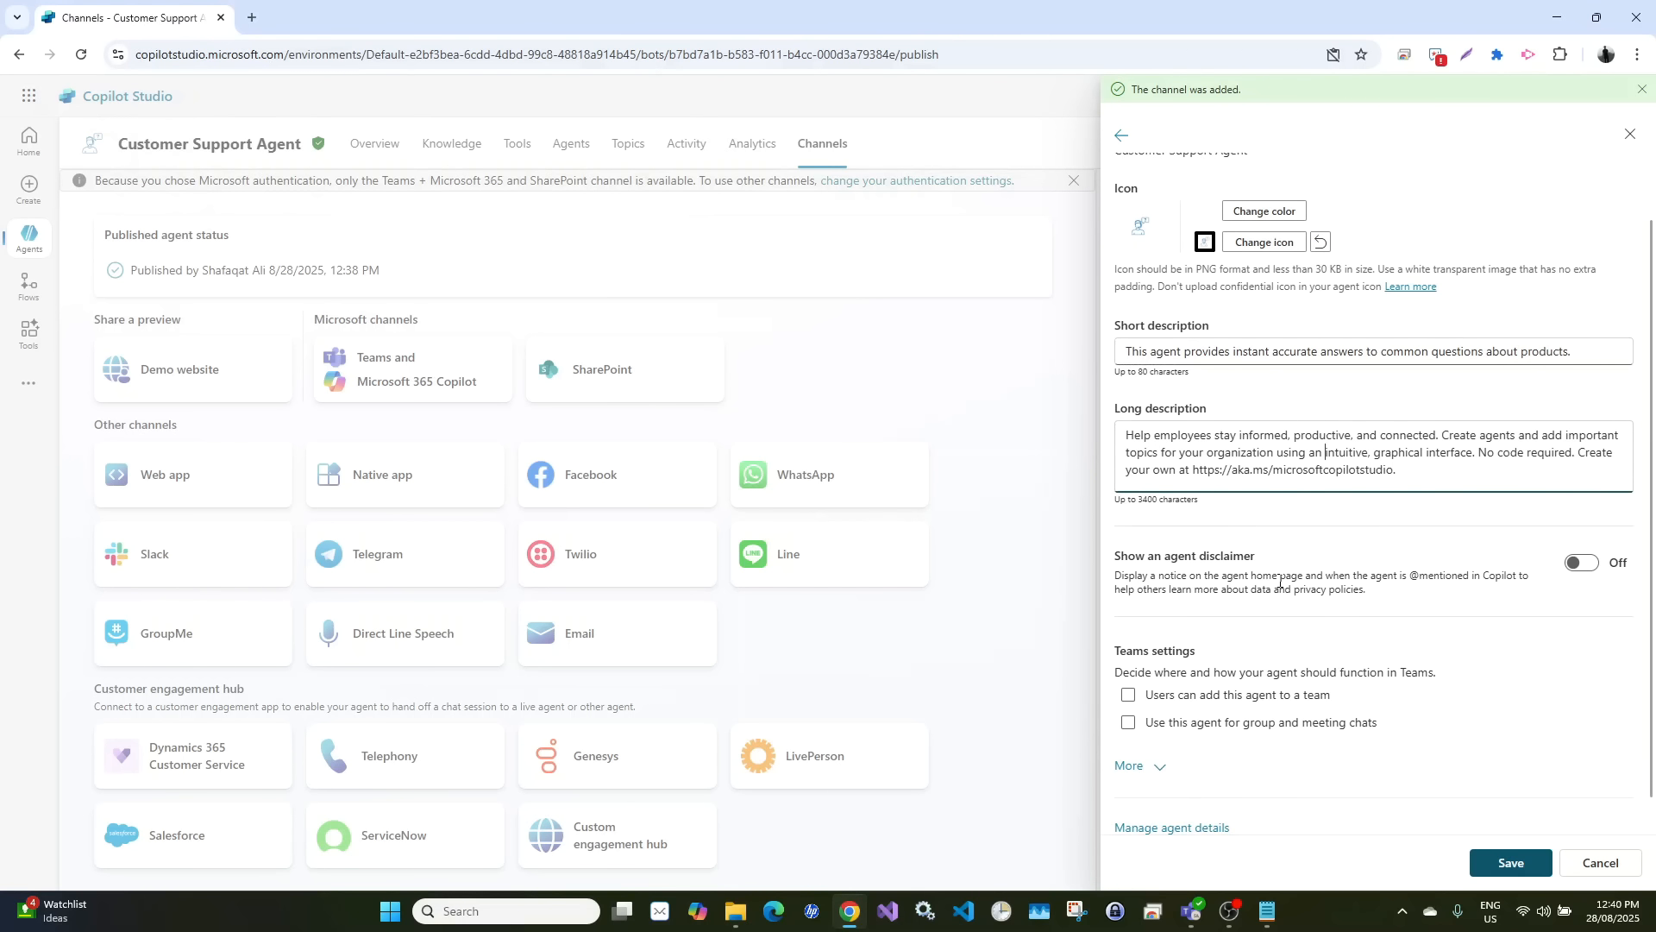
# Expand the additional channel details, set the developer name to YouTube and save the agent details
pyautogui.scroll(-1, 1281, 579)
pyautogui.click(1143, 729)
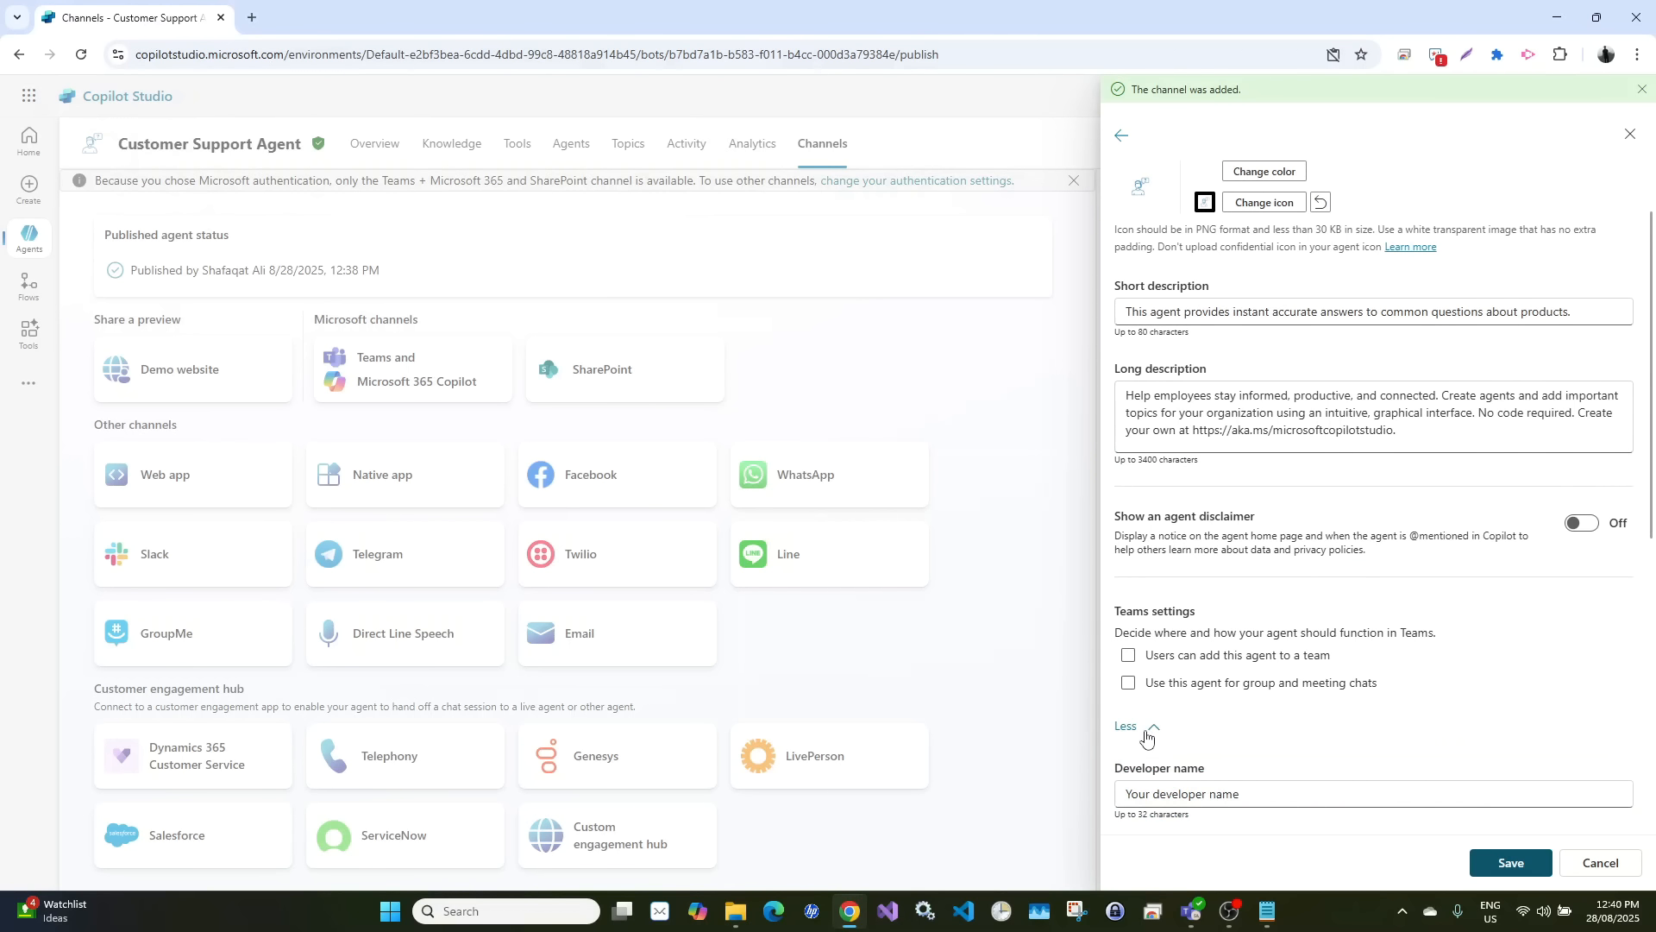
pyautogui.scroll(-4, 1301, 687)
pyautogui.scroll(-1, 1301, 687)
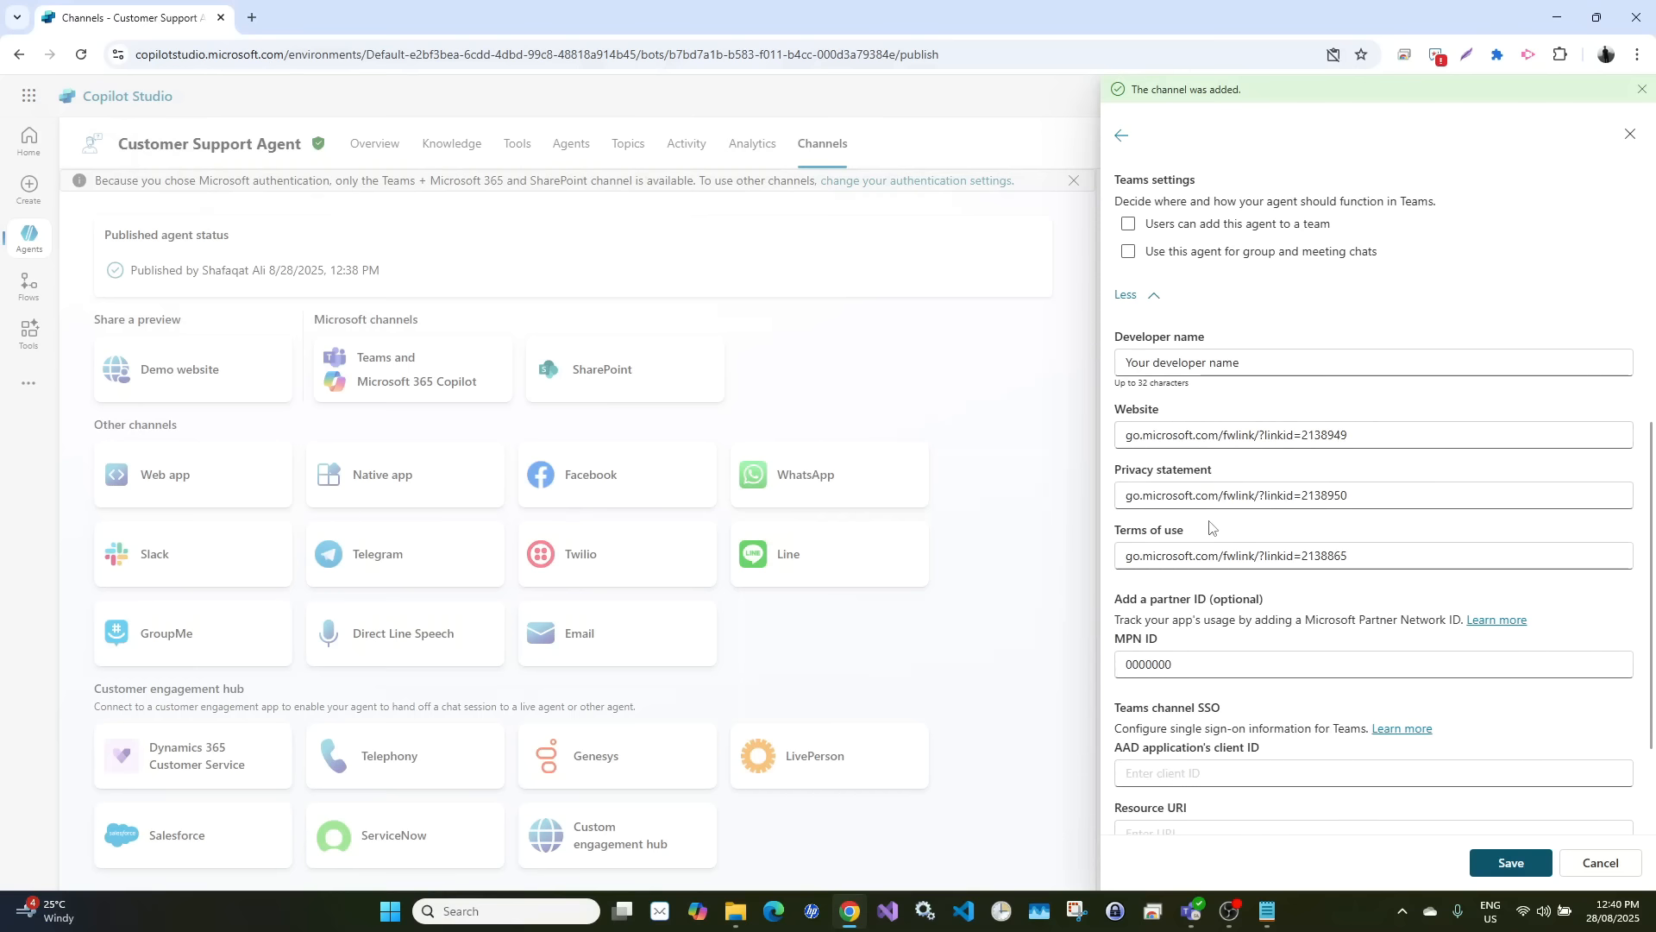
pyautogui.scroll(-2, 1210, 527)
pyautogui.scroll(3, 1246, 462)
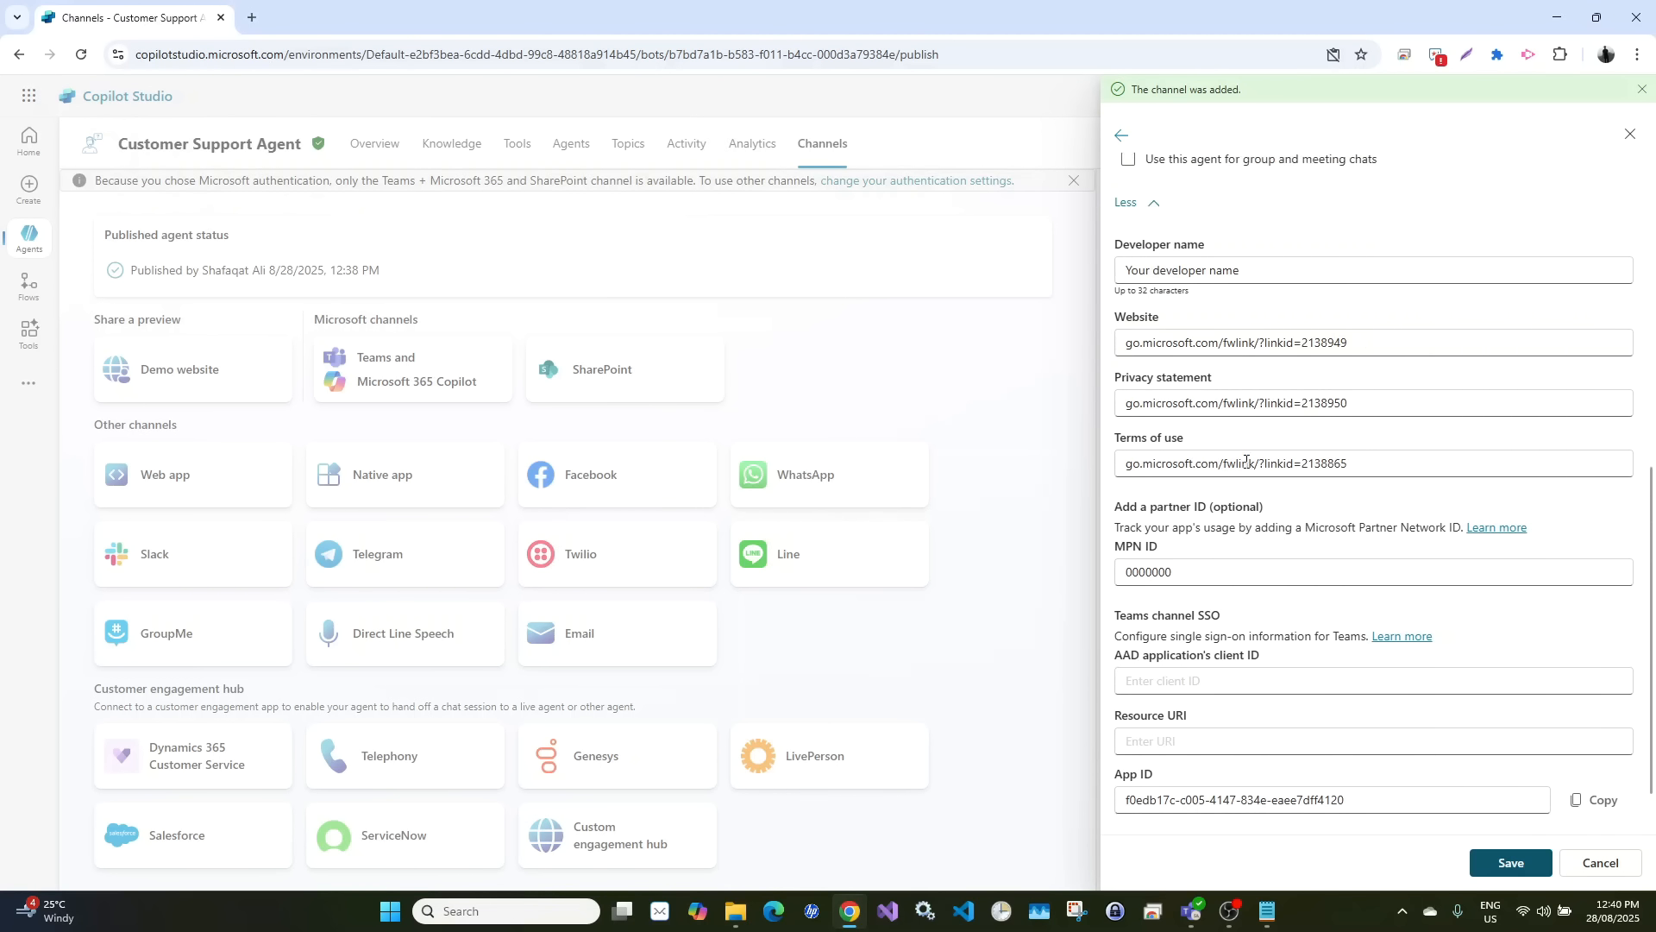
pyautogui.moveTo(1245, 442); pyautogui.dragTo(1098, 459)
pyautogui.write('YouTube')
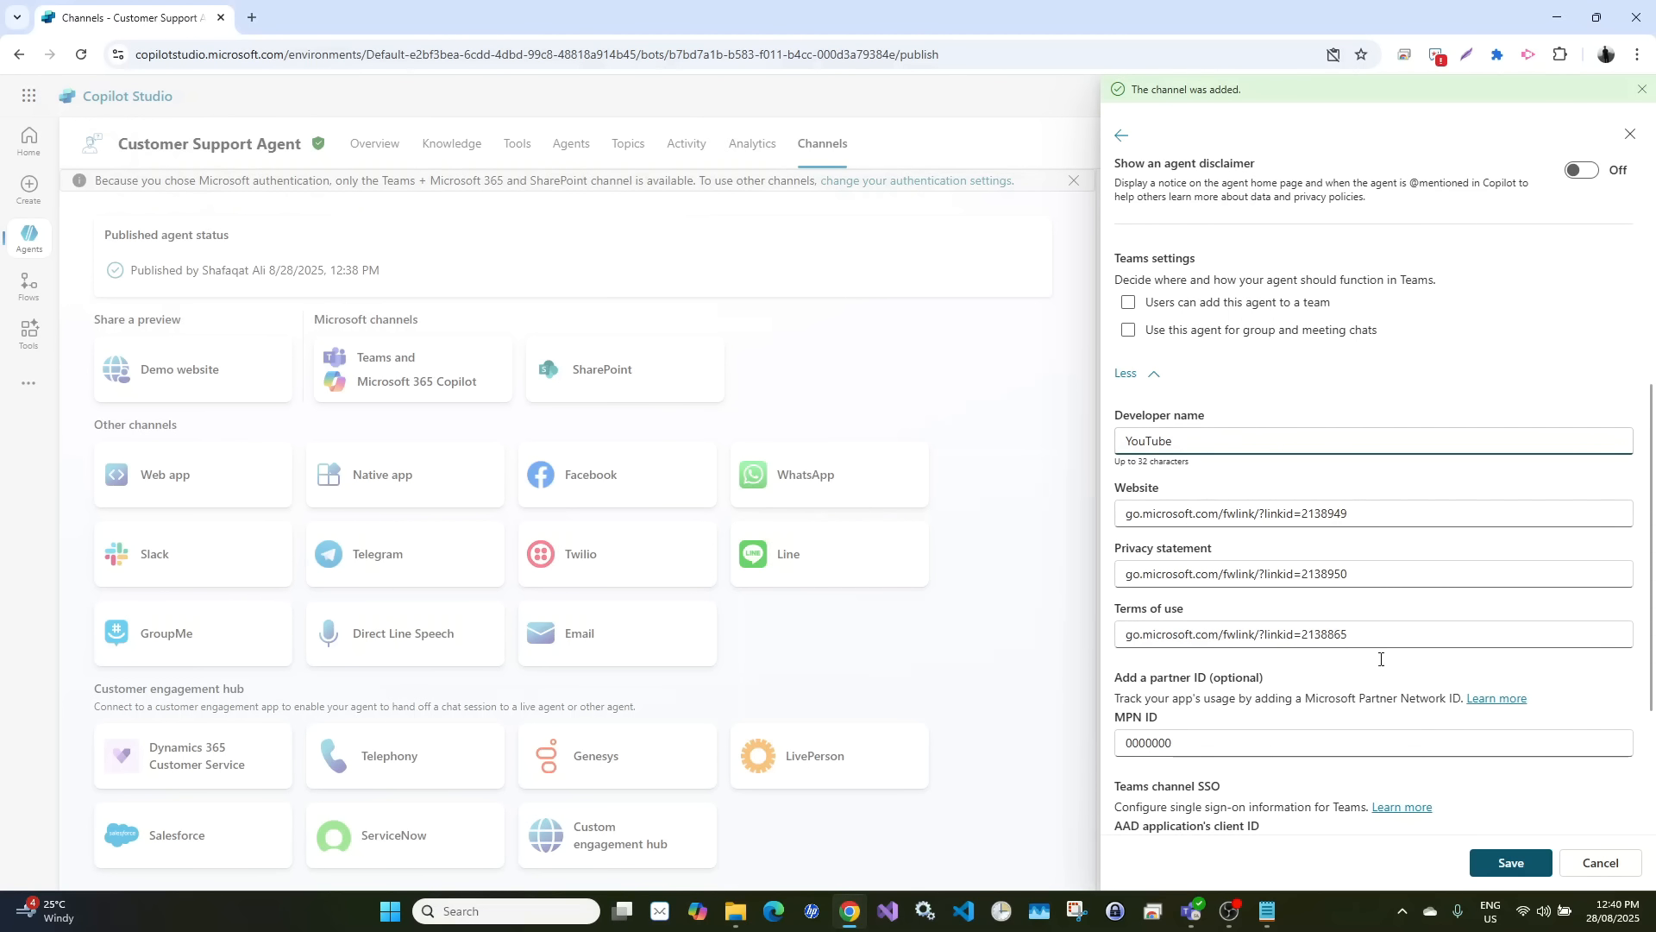
pyautogui.click(1499, 862)
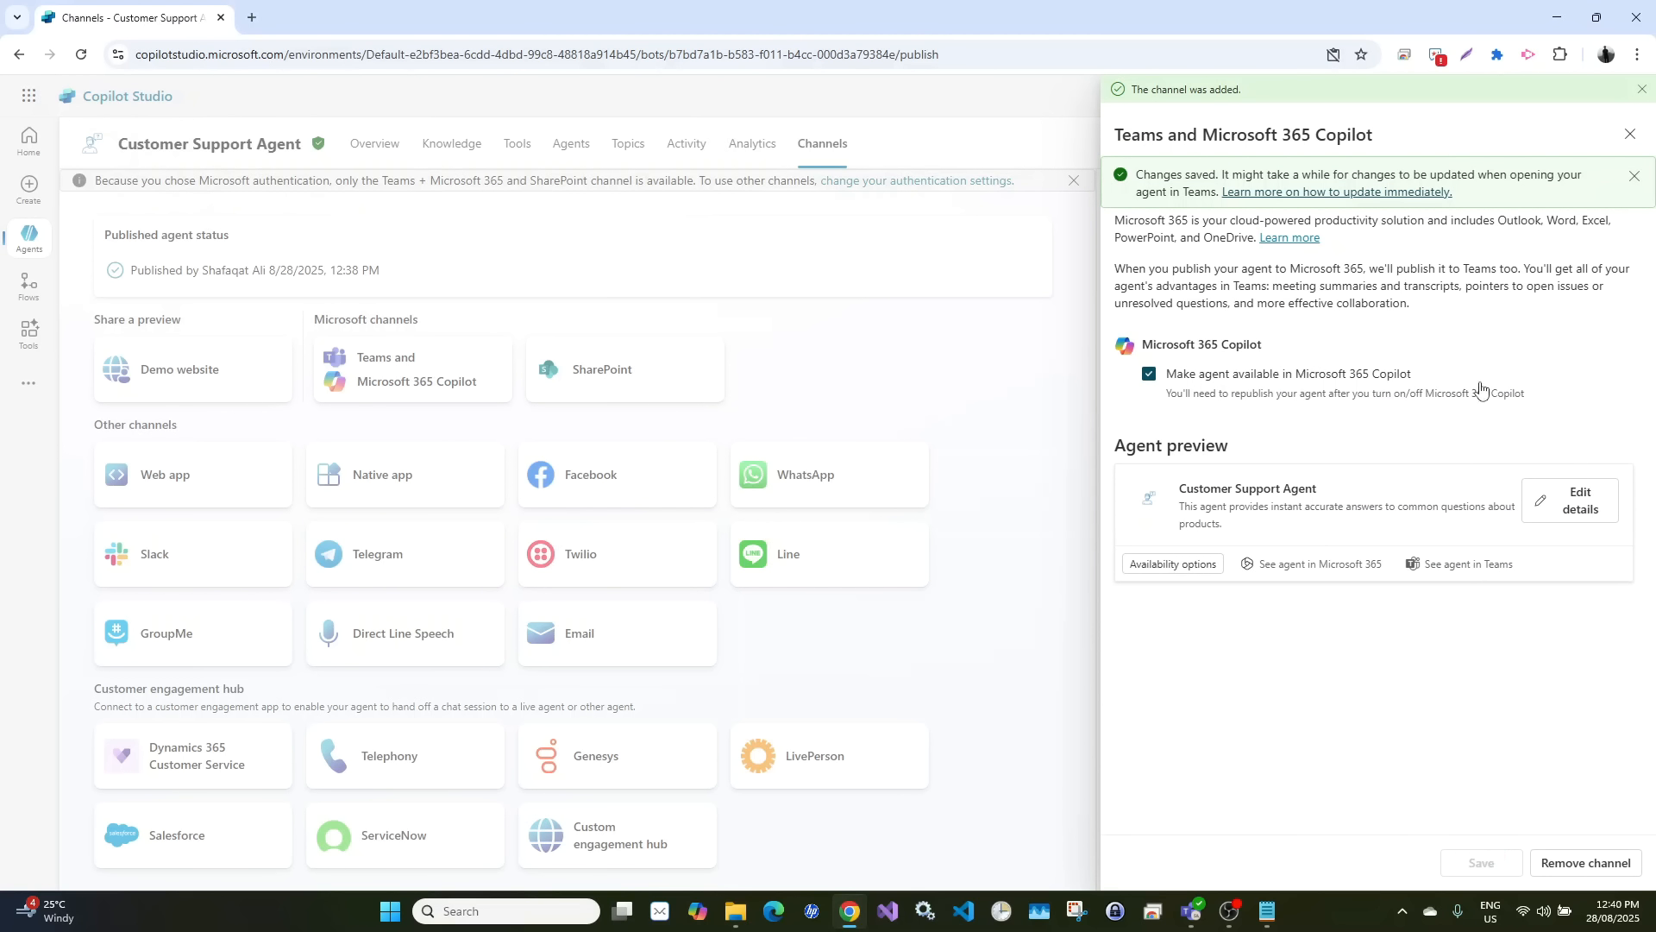
# Close the channel details, republish the Customer Support Agent and reopen its Teams and Microsoft 365 Copilot channel
pyautogui.click(1634, 175)
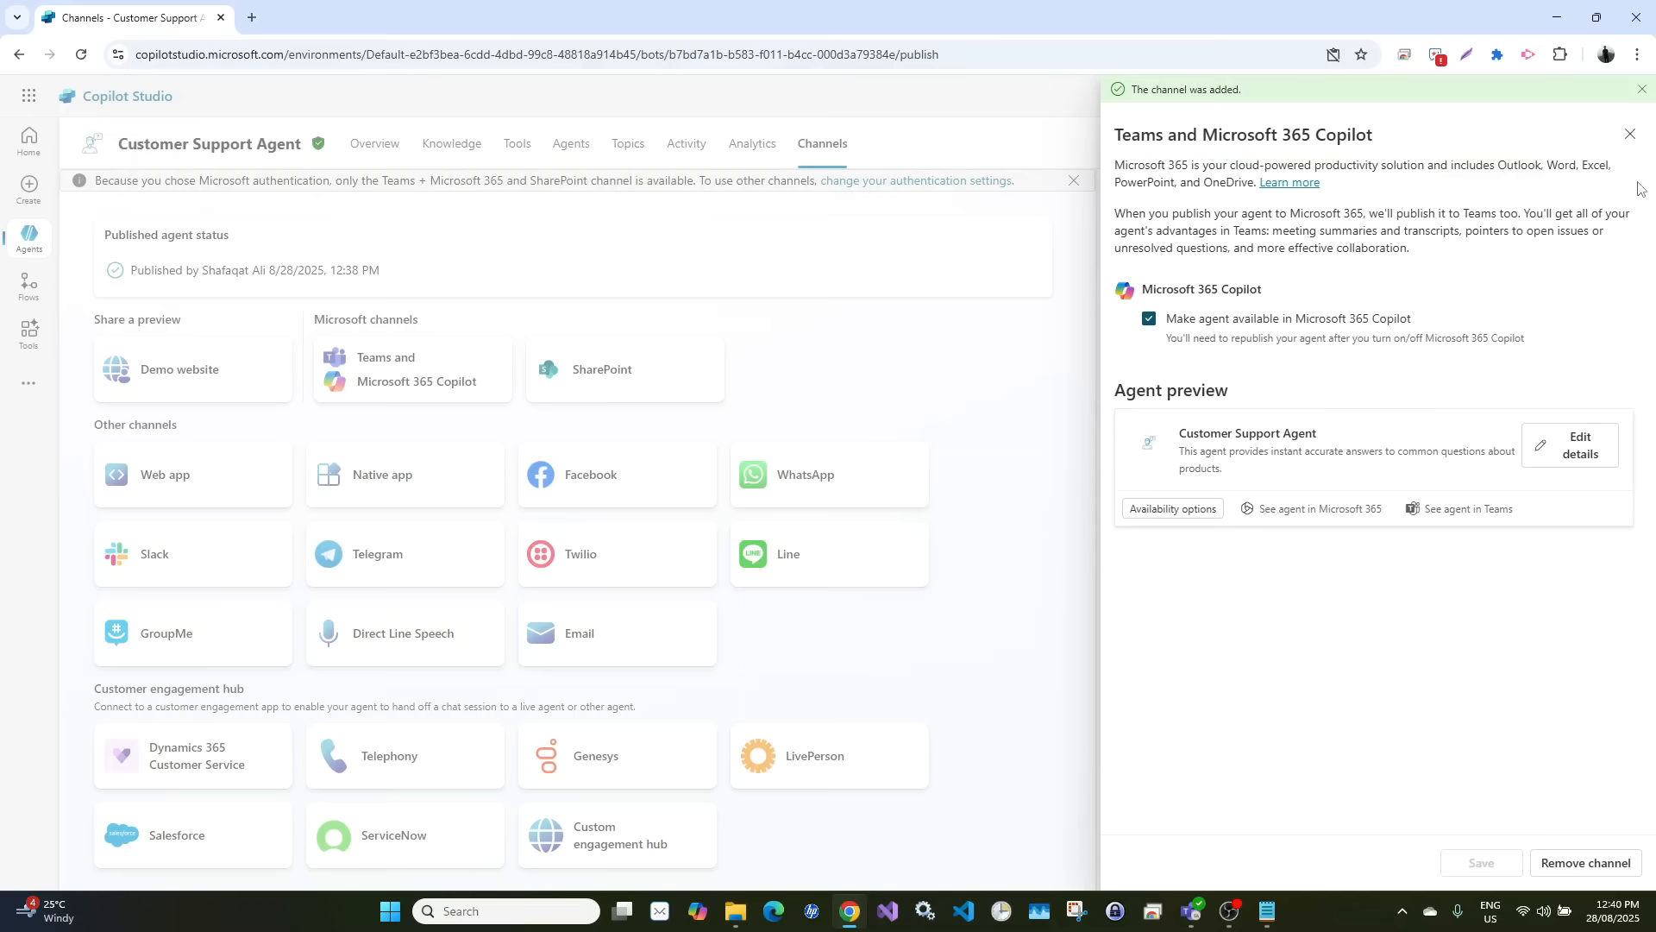
pyautogui.click(1634, 138)
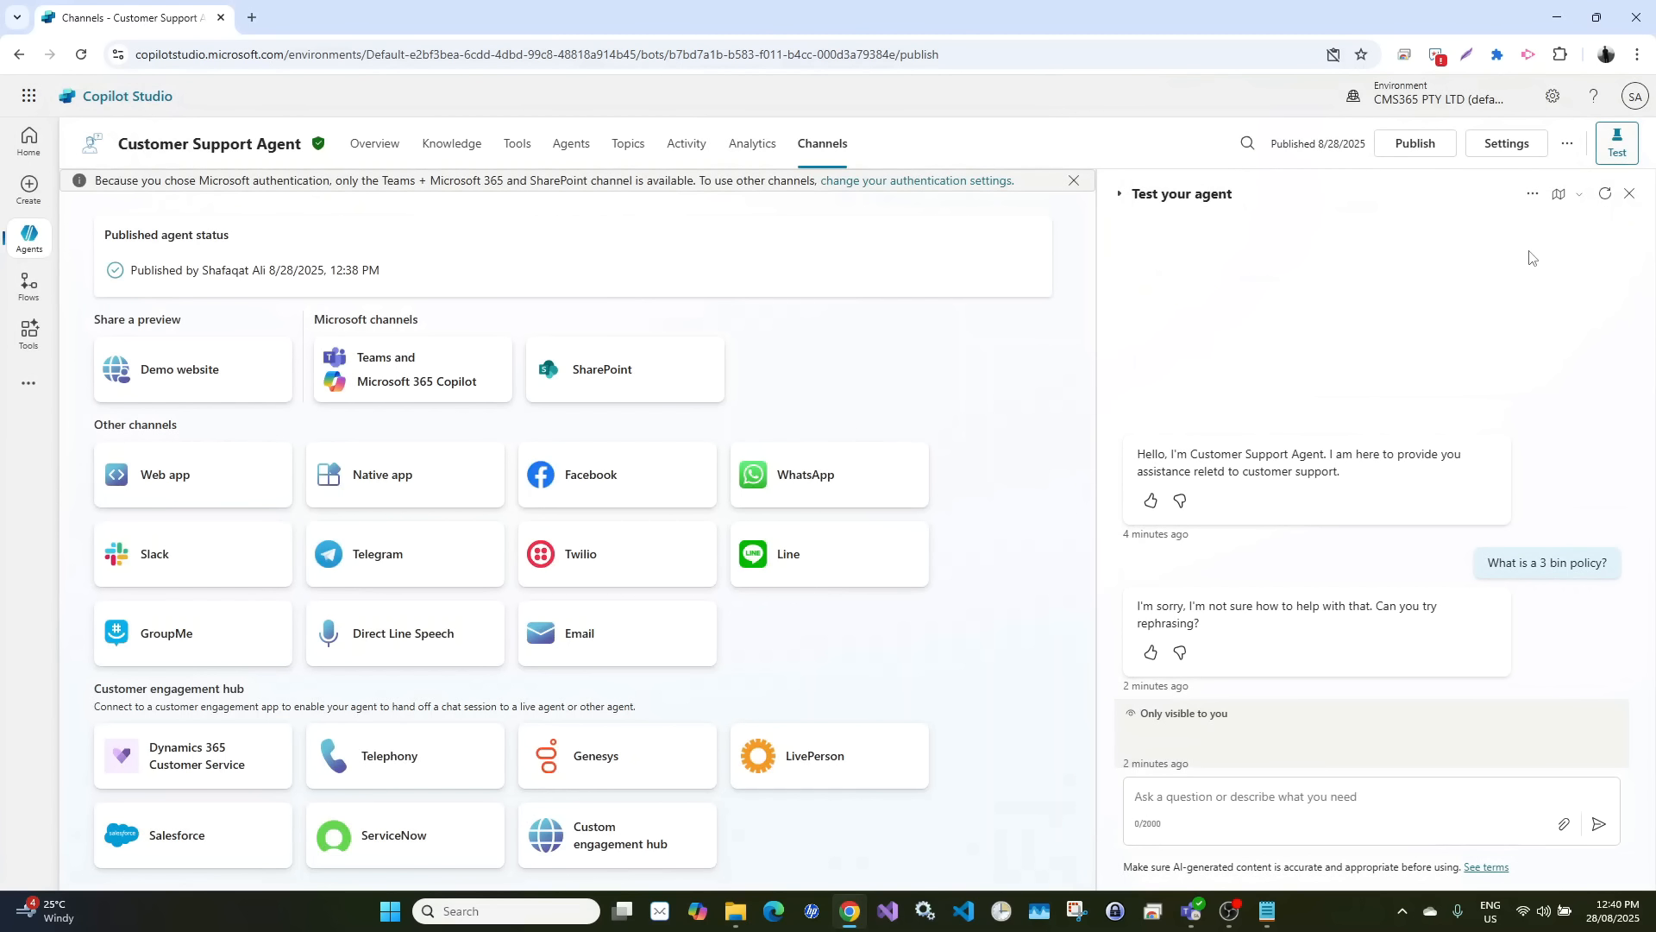
pyautogui.click(1421, 146)
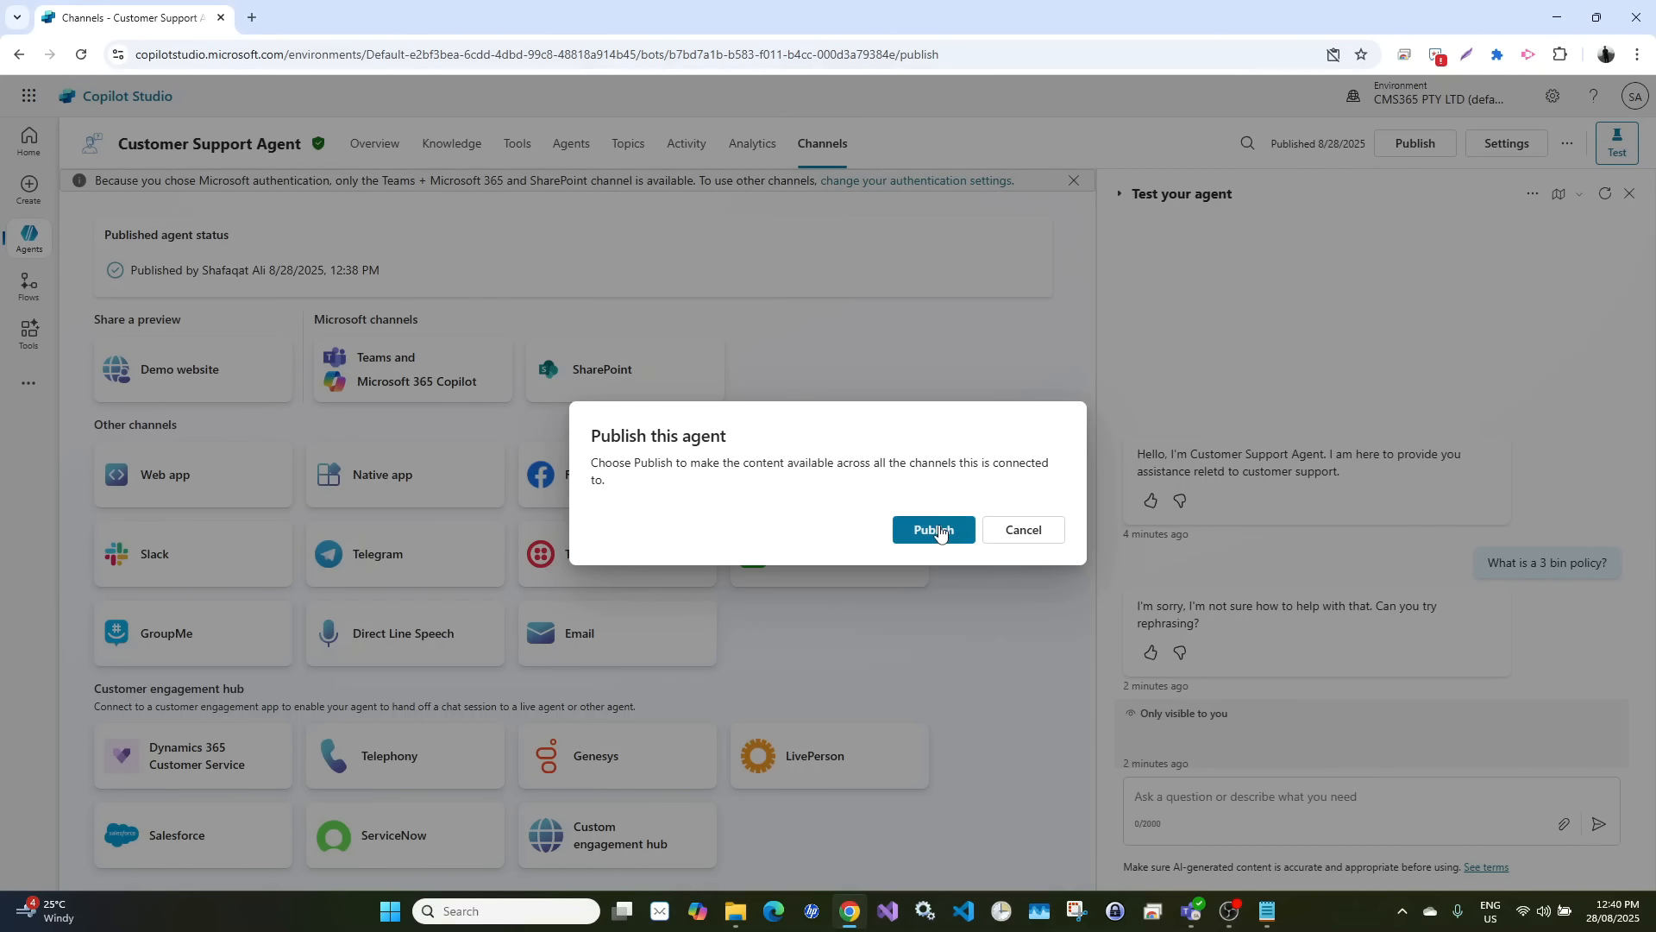
pyautogui.click(935, 530)
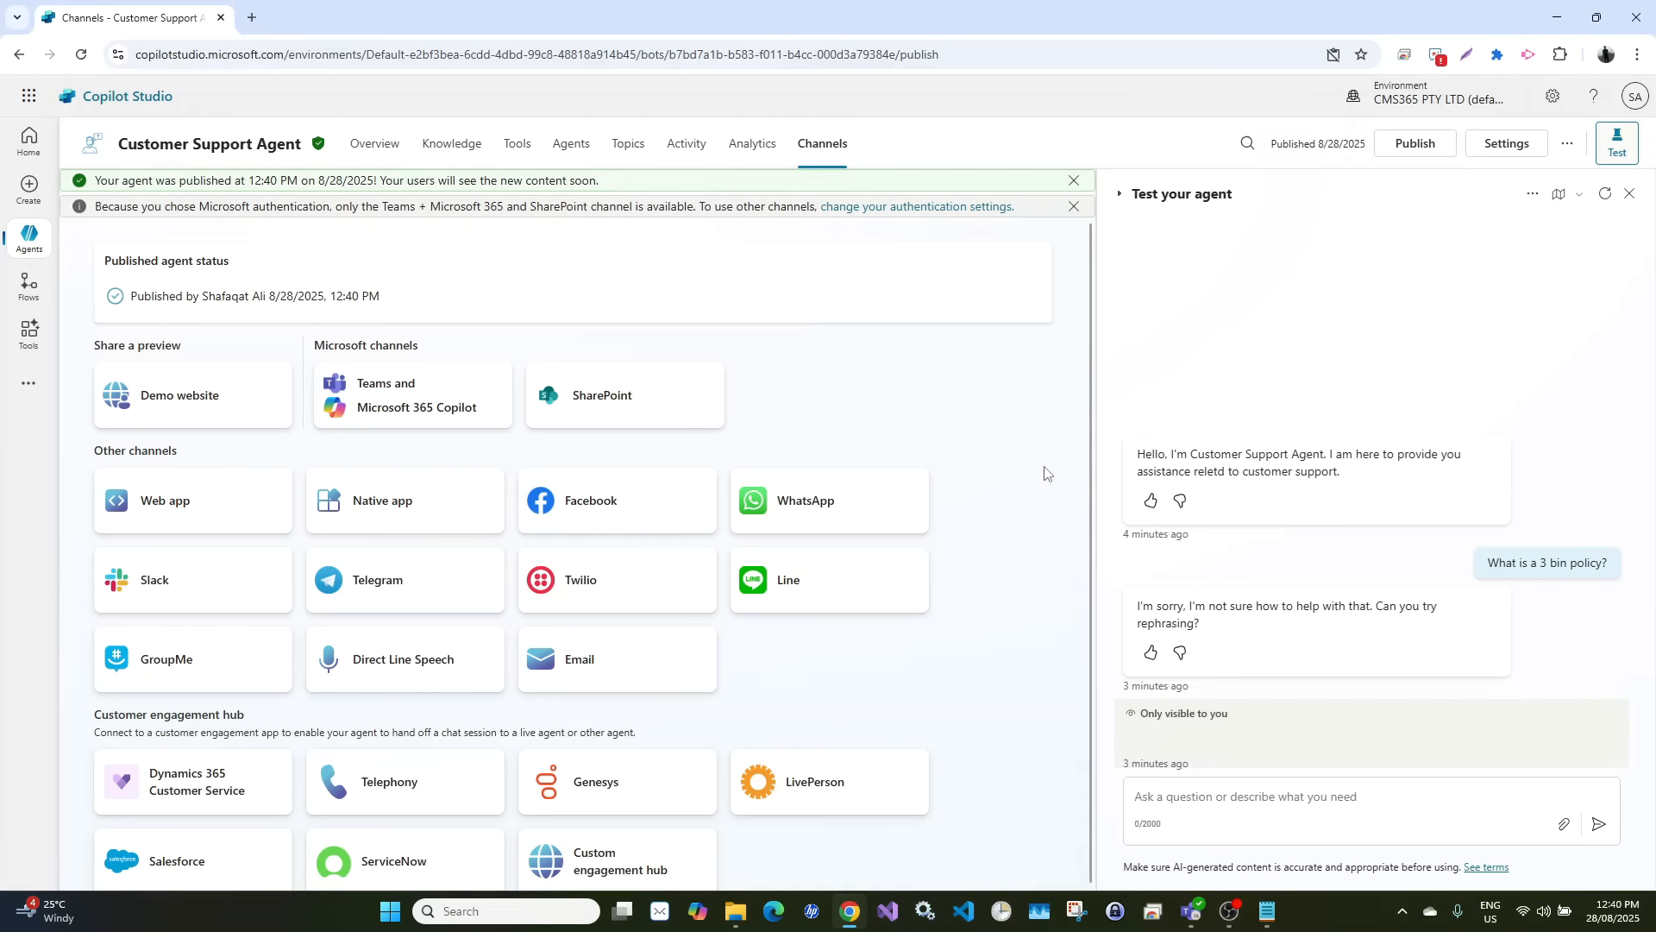
pyautogui.click(408, 400)
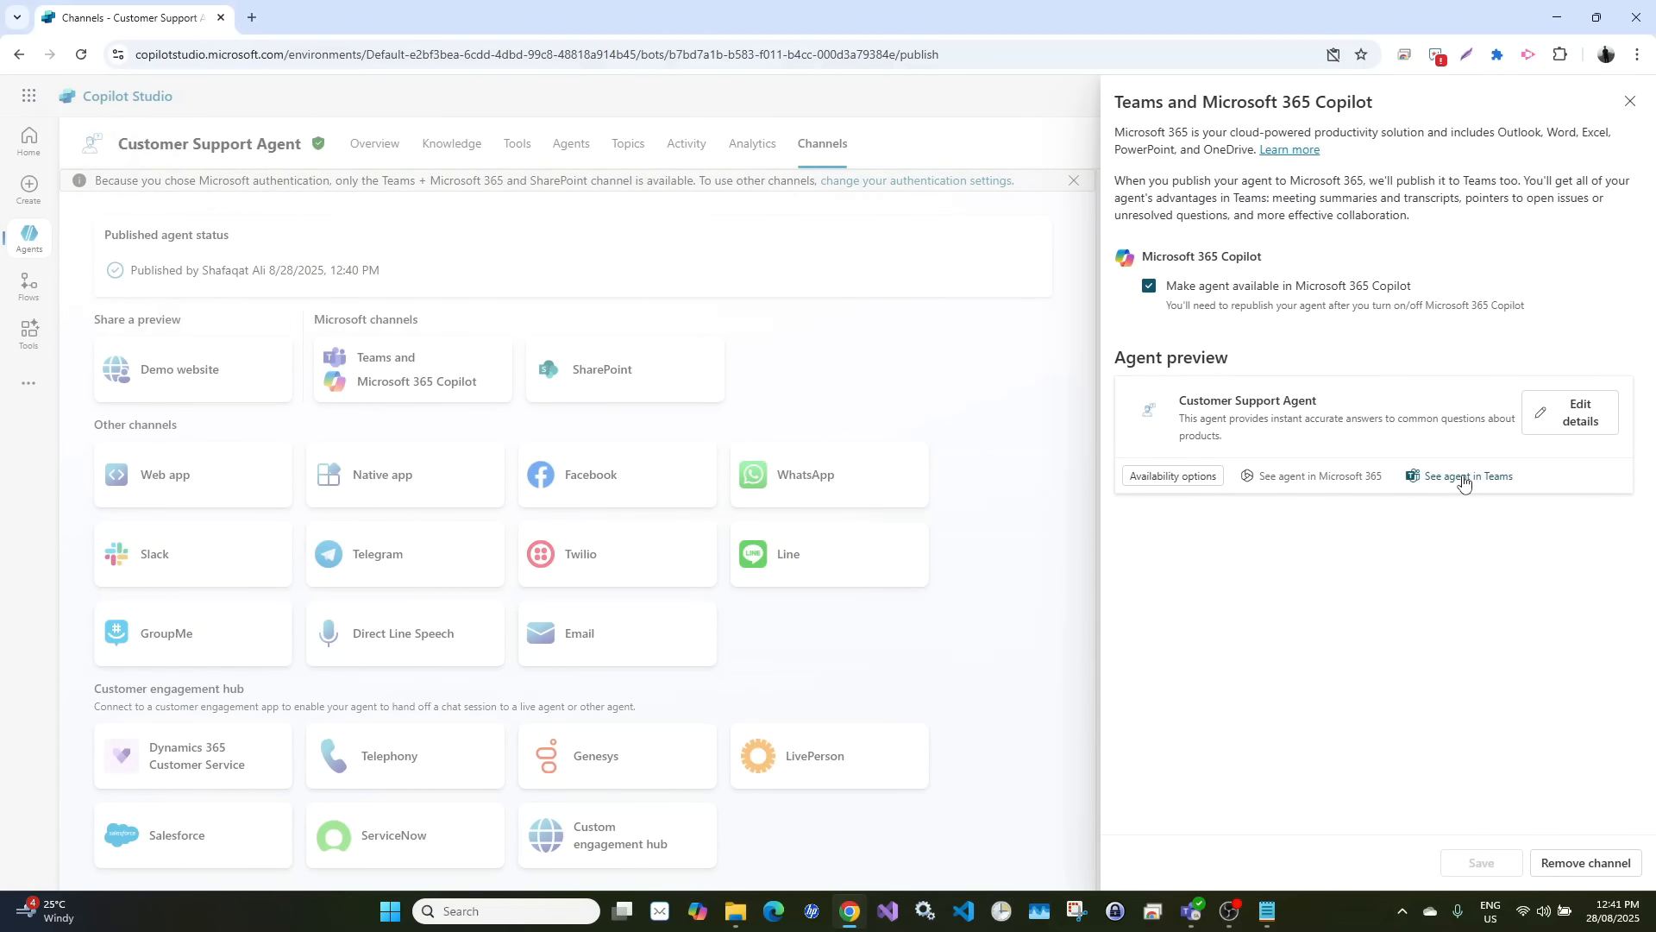
# Open the Customer Support Agent in the Microsoft Teams desktop app, add it and start its chat
pyautogui.click(1464, 478)
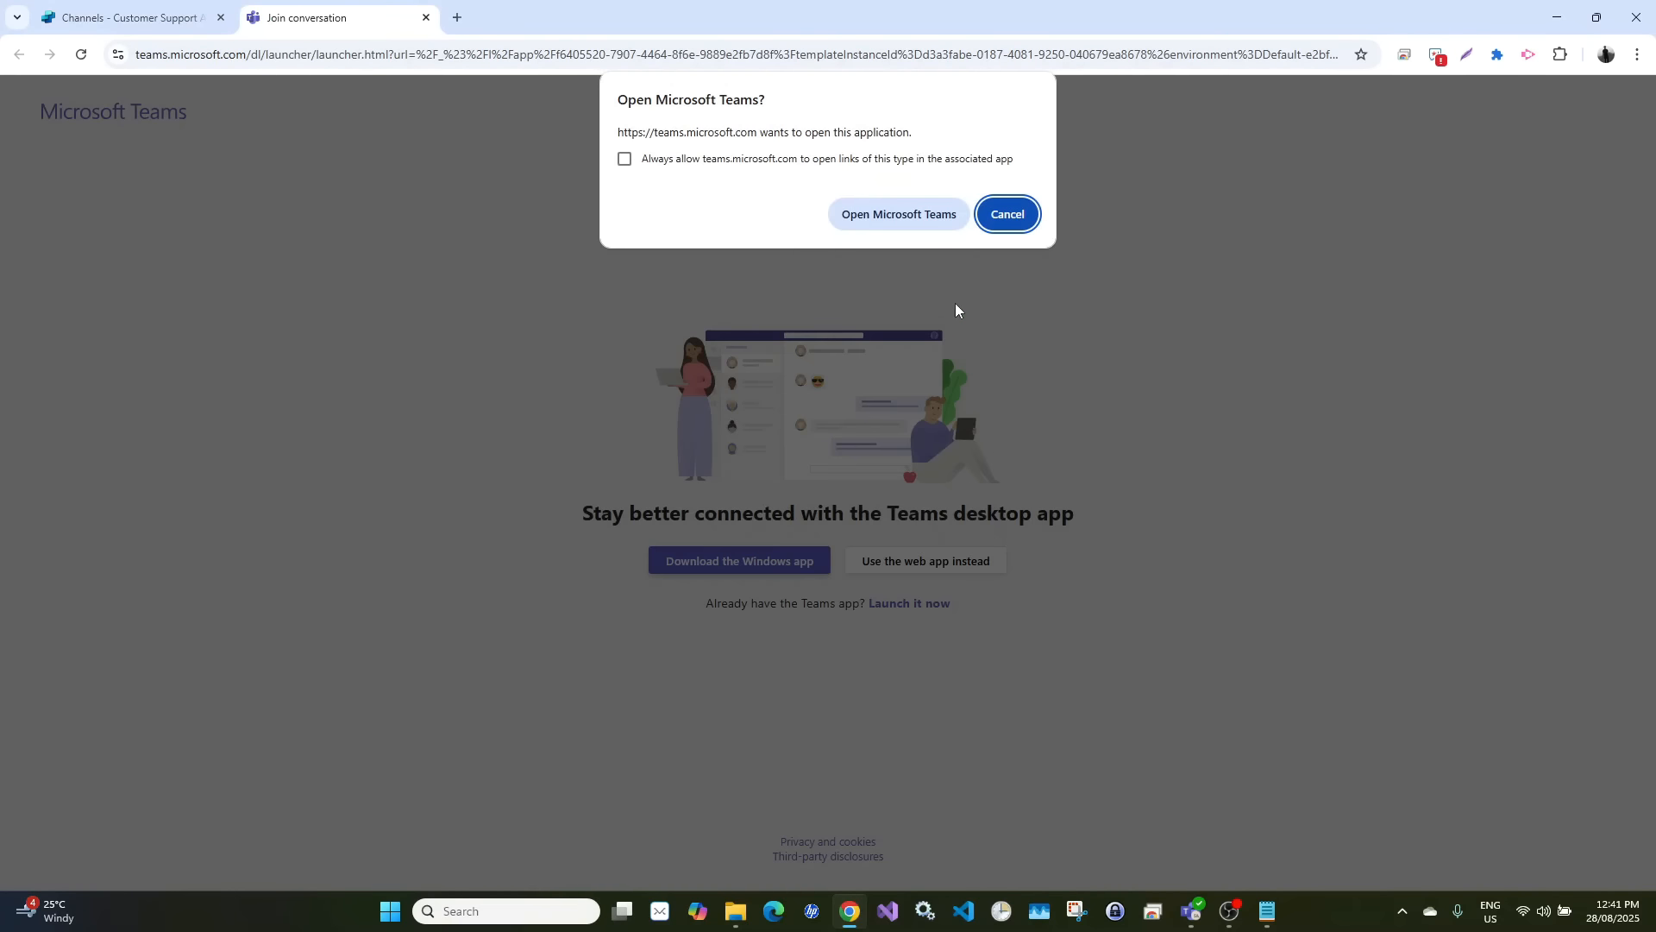
pyautogui.click(898, 216)
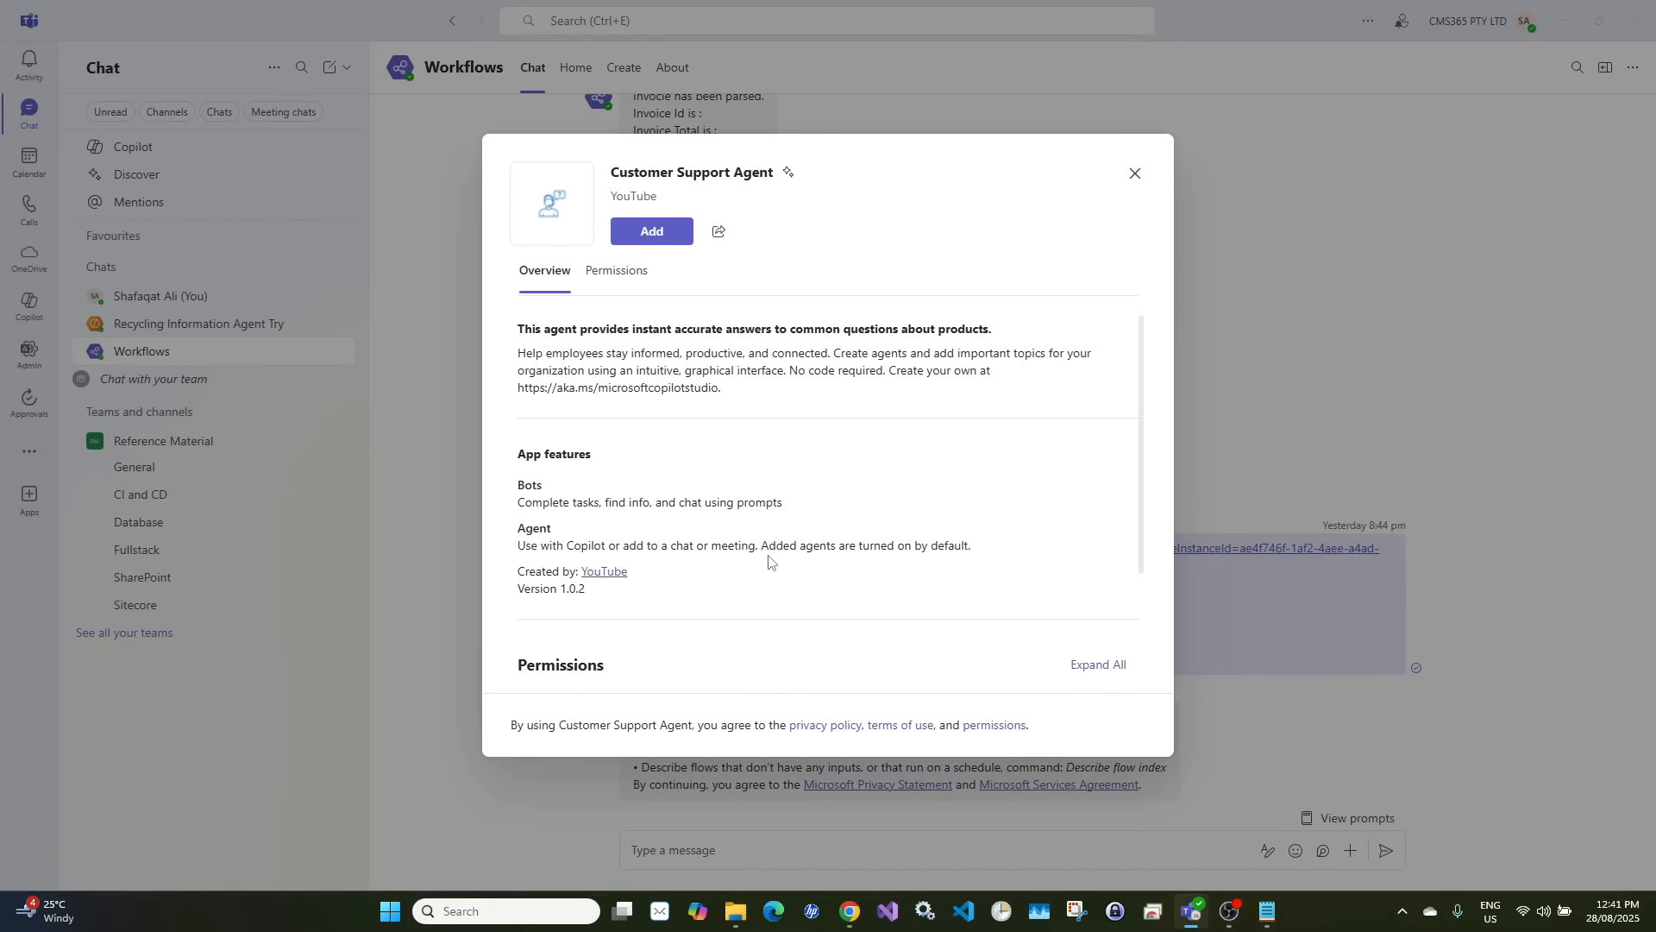
pyautogui.click(663, 239)
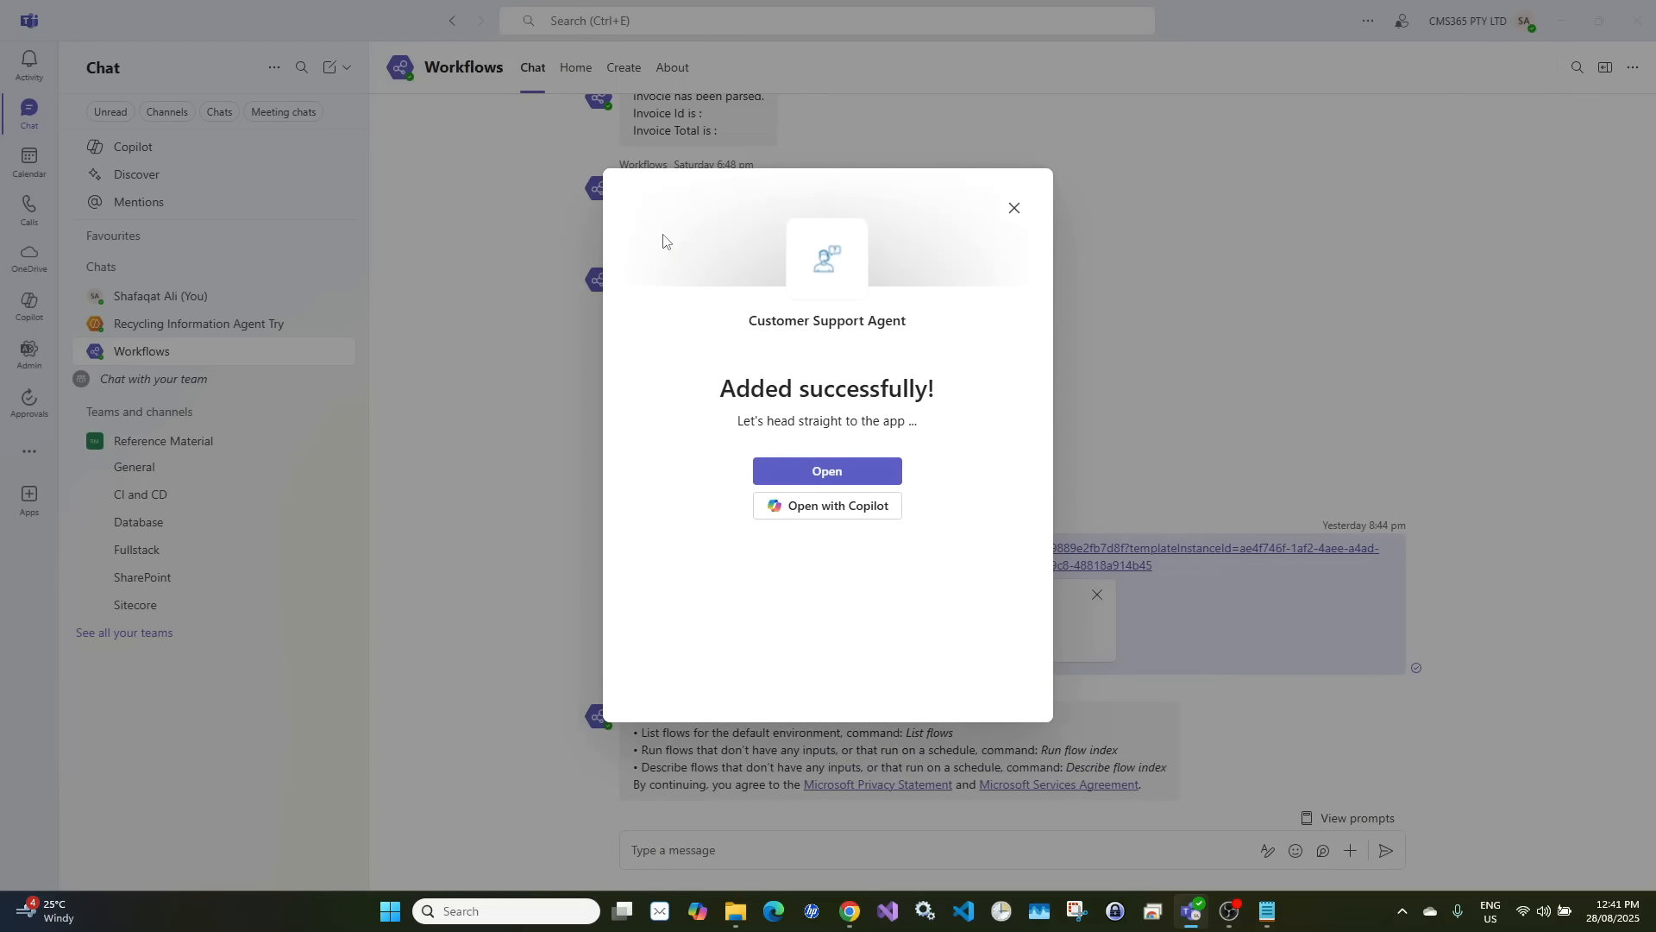
pyautogui.click(836, 470)
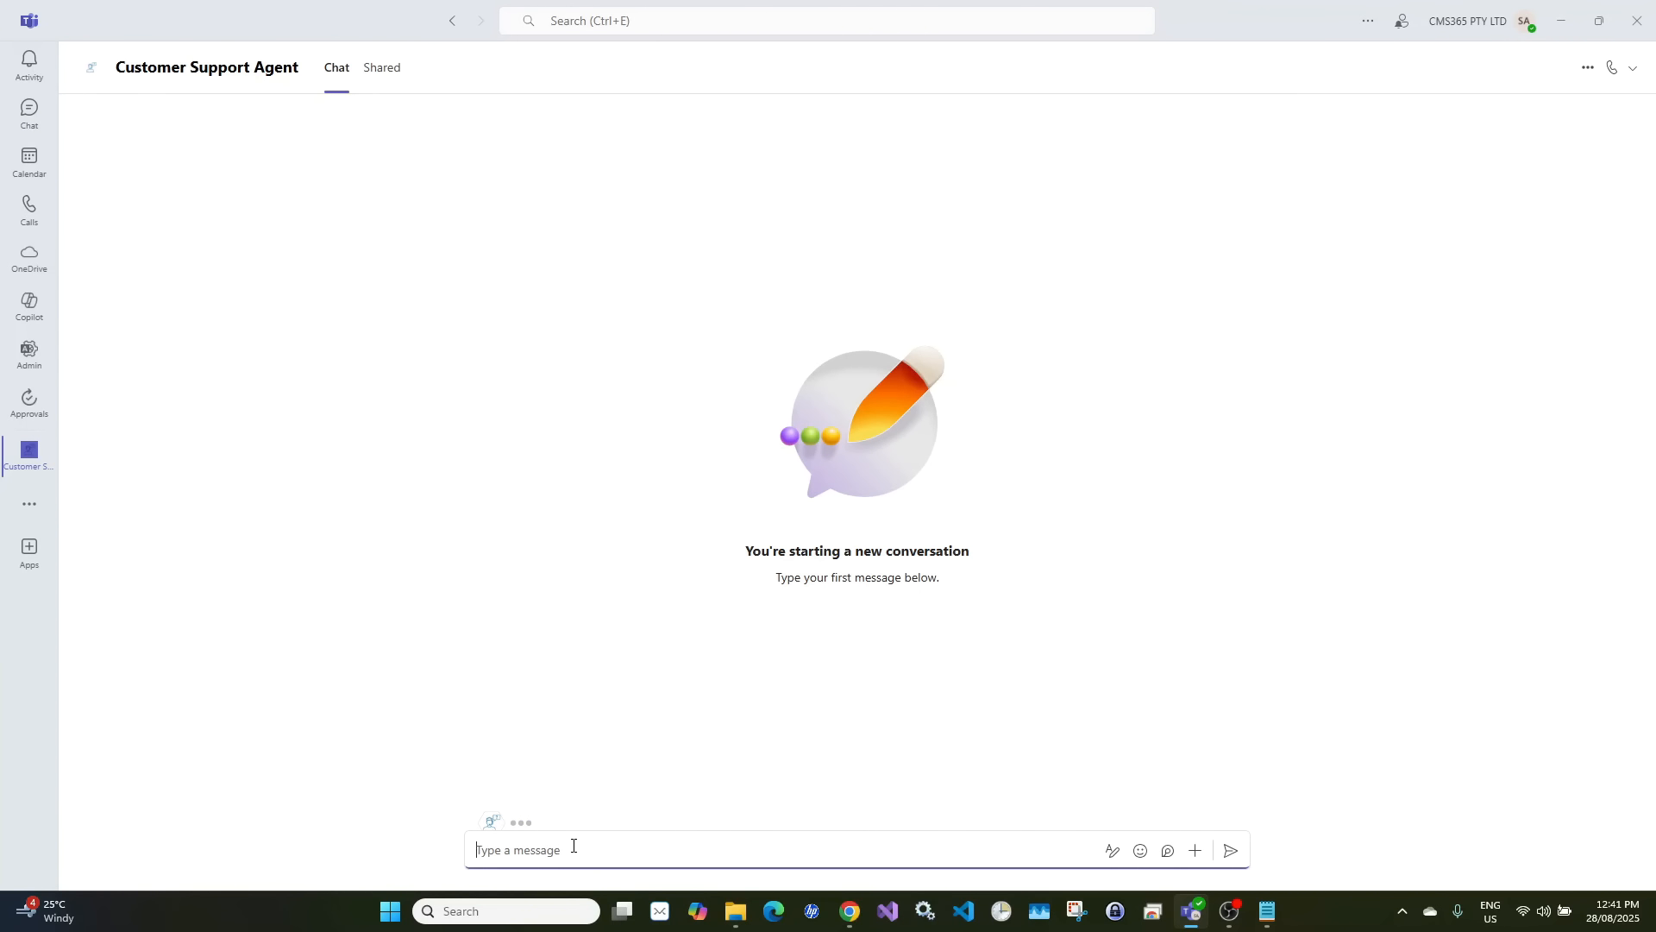
# Ask the Customer Support Agent "What is your return policy?" in its Teams chat
pyautogui.click(574, 846)
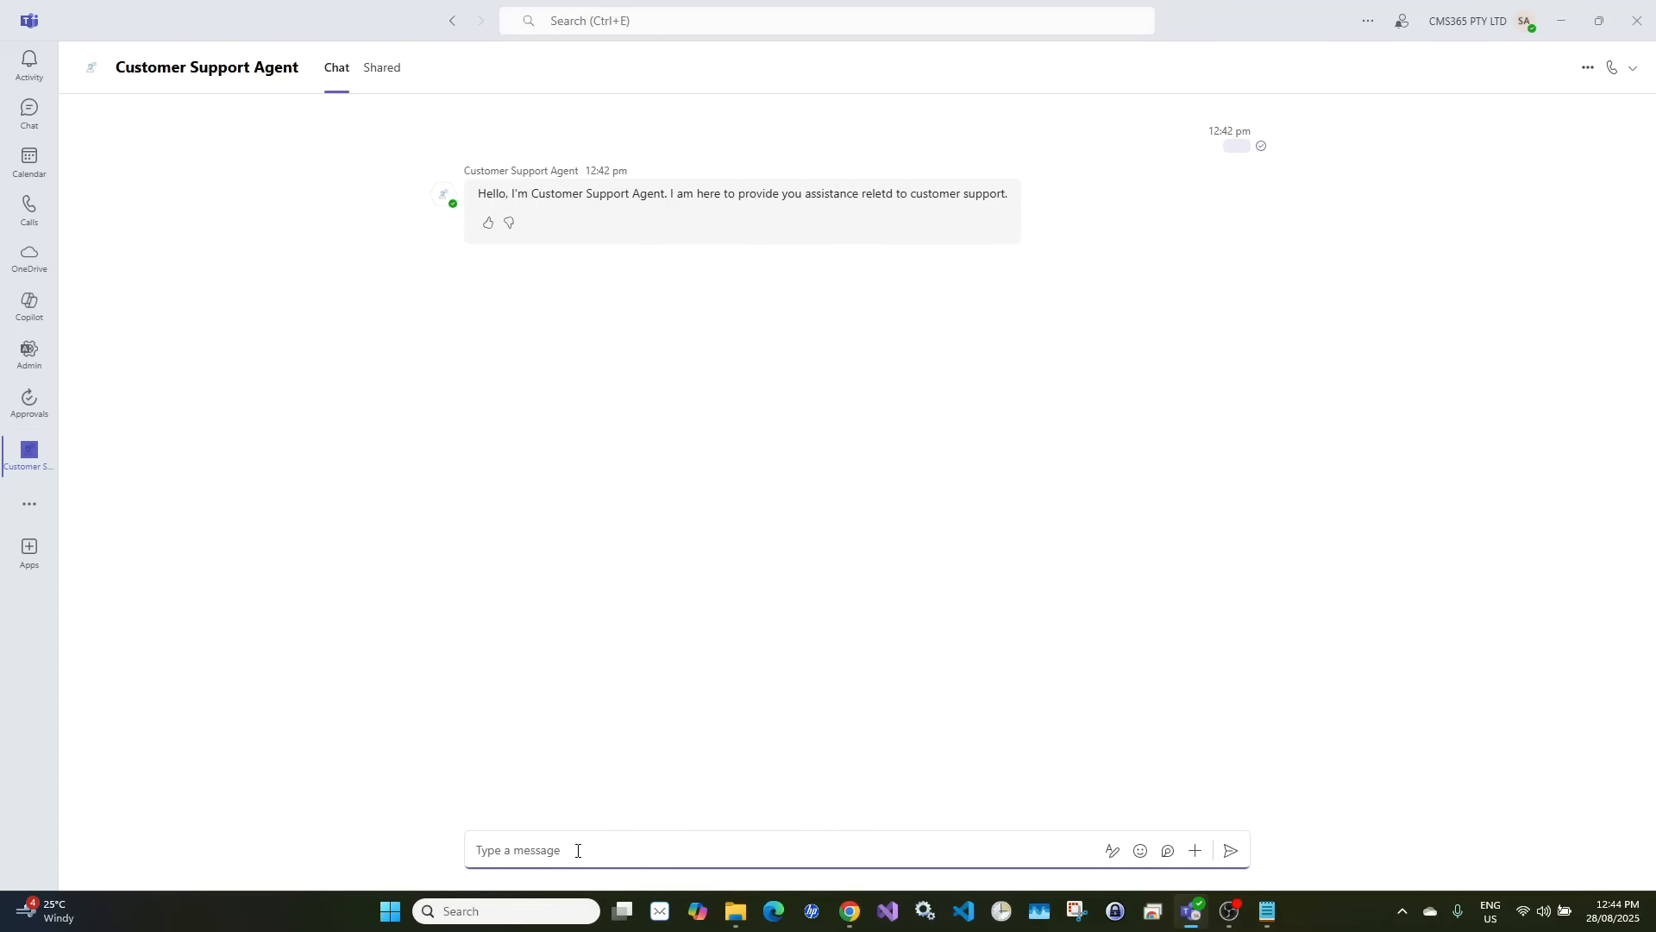
pyautogui.write('What is your return')
pyautogui.press('BackSpace')
pyautogui.press('BackSpace')
pyautogui.press('BackSpace')
pyautogui.write('urn policy?')
pyautogui.press('Return')
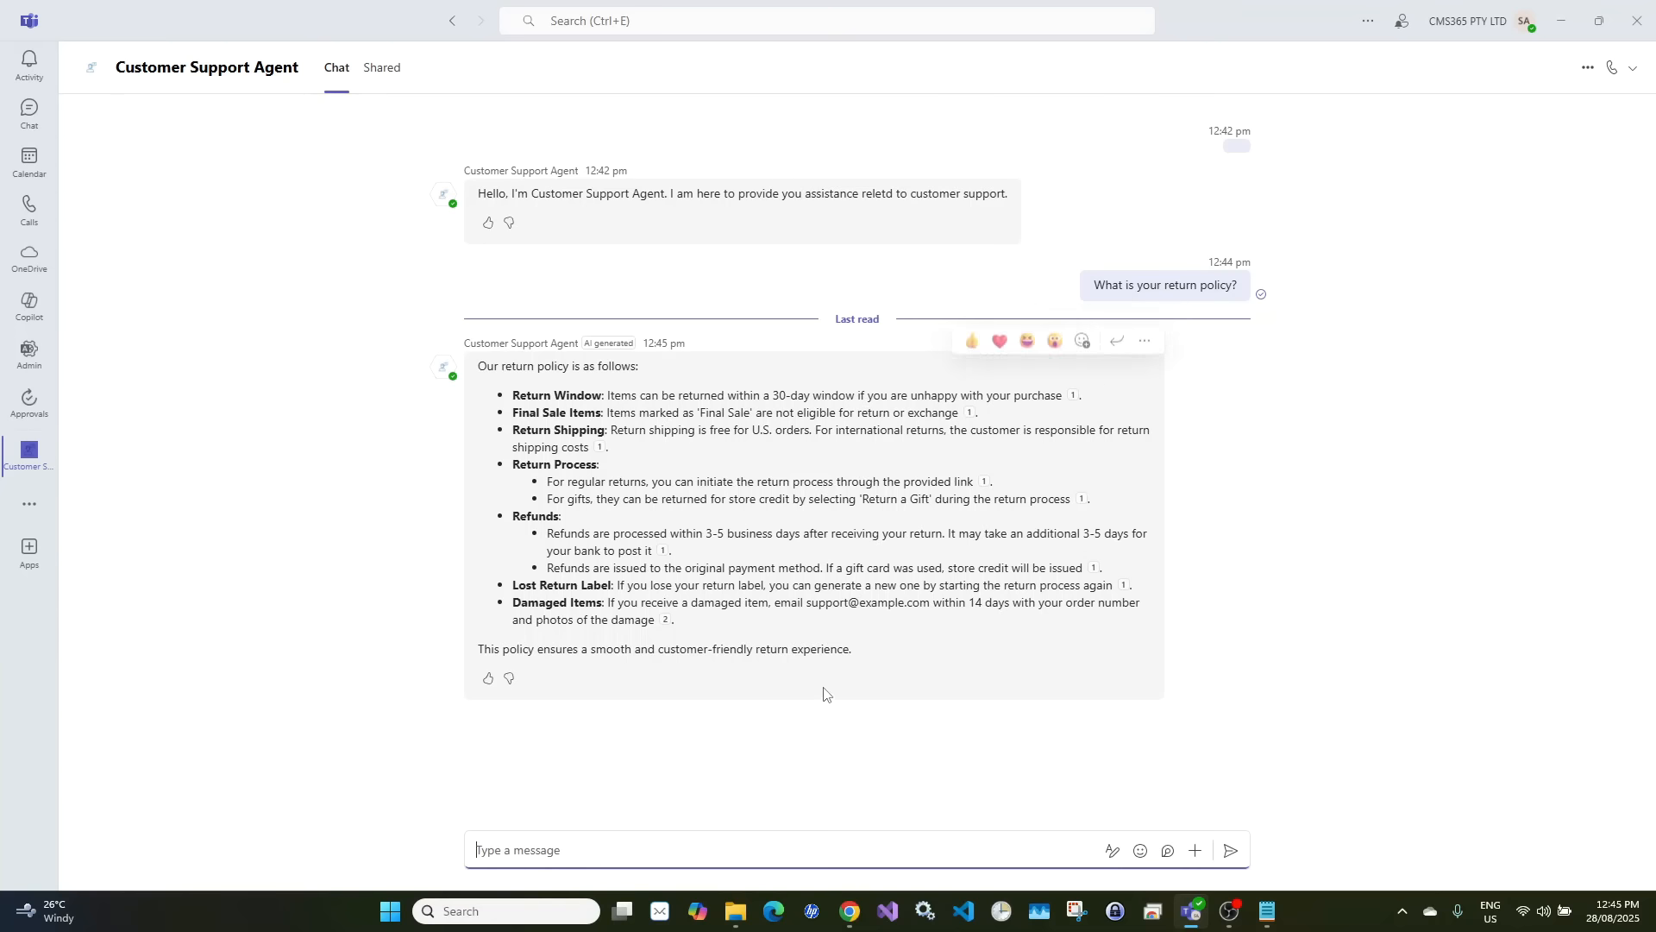
# Switch back to Copilot Studio in Chrome, close the Teams launcher page and channel details, and open the Recycling and Sustainability agent
pyautogui.click(850, 911)
pyautogui.click(147, 10)
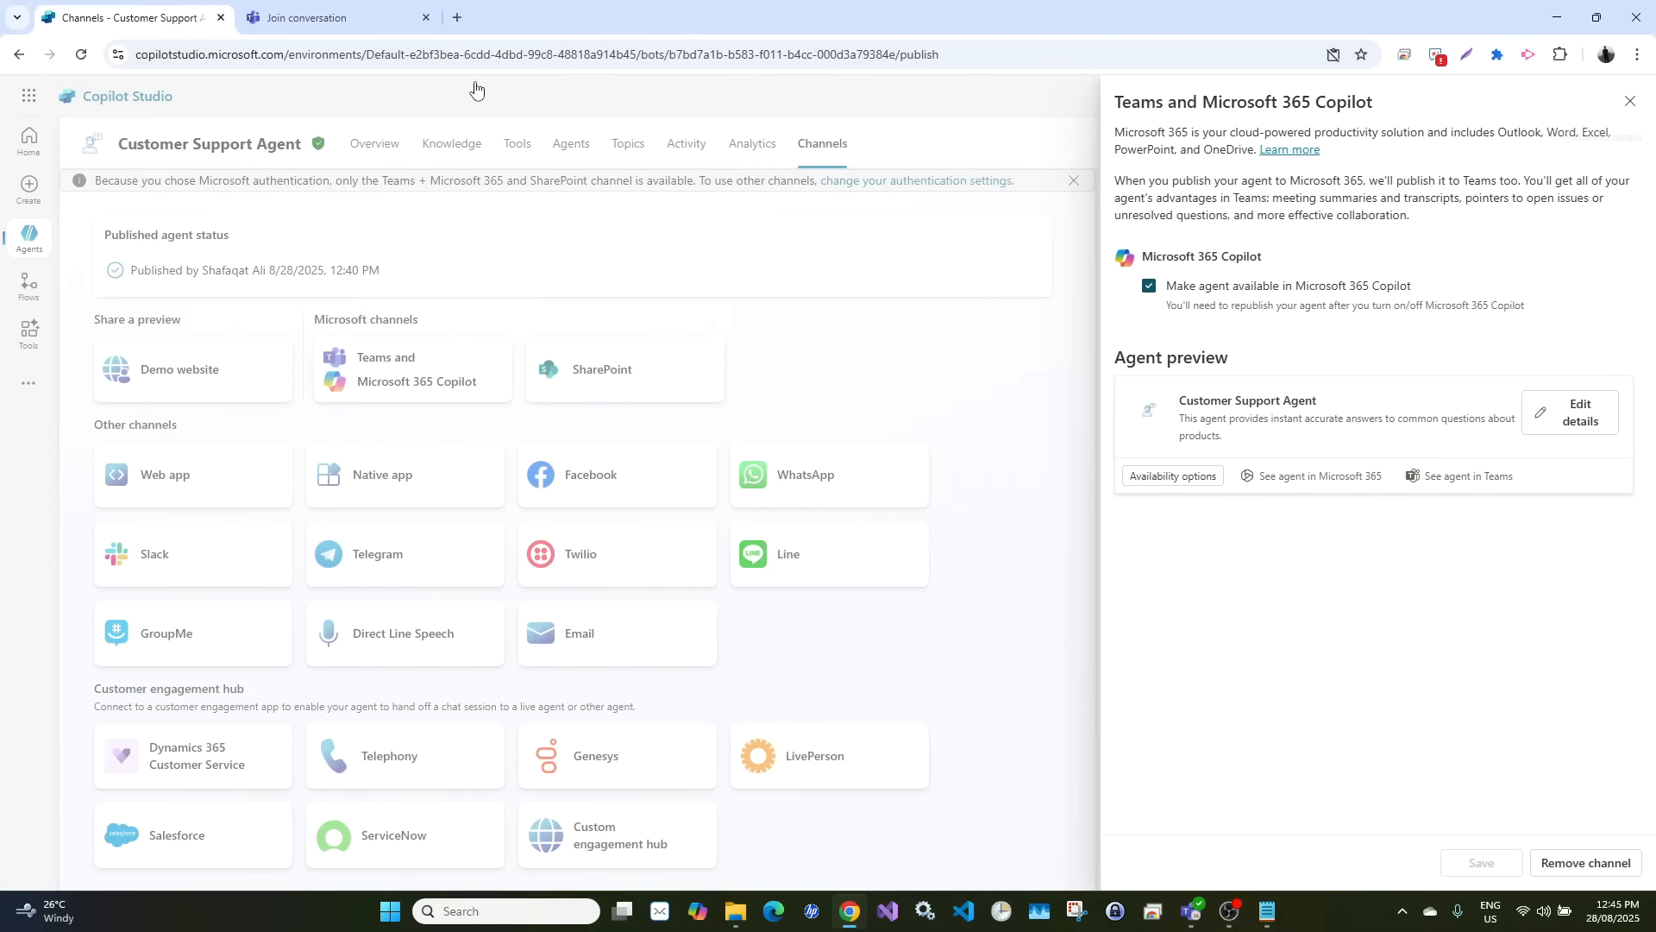
pyautogui.click(426, 17)
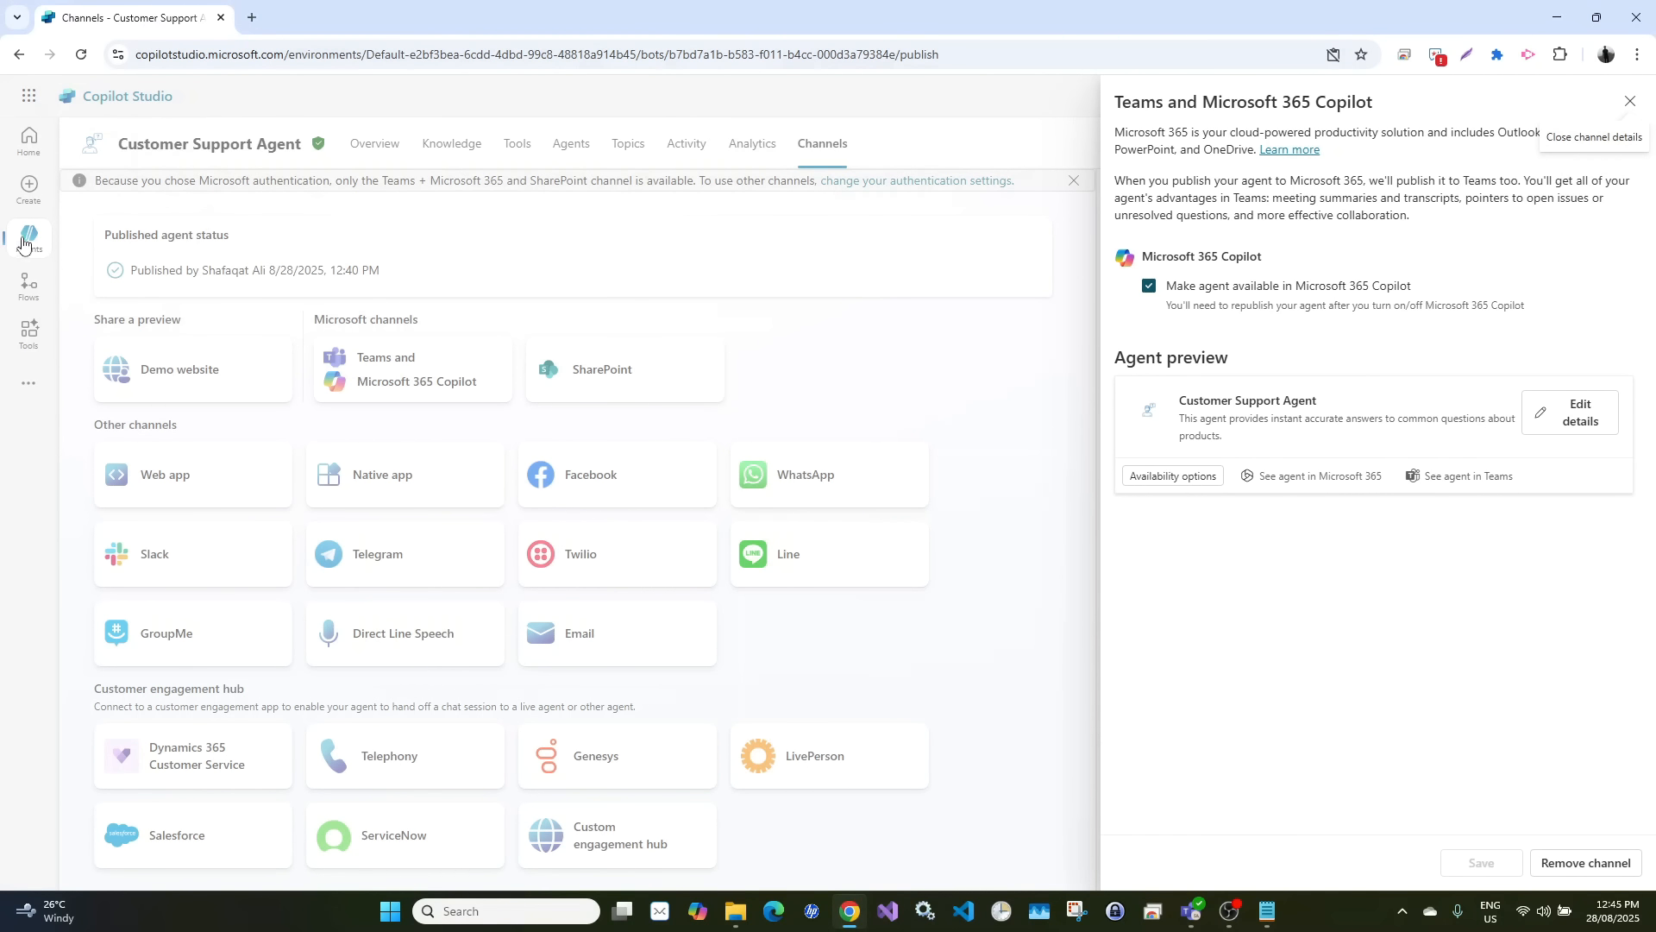
pyautogui.click(1631, 102)
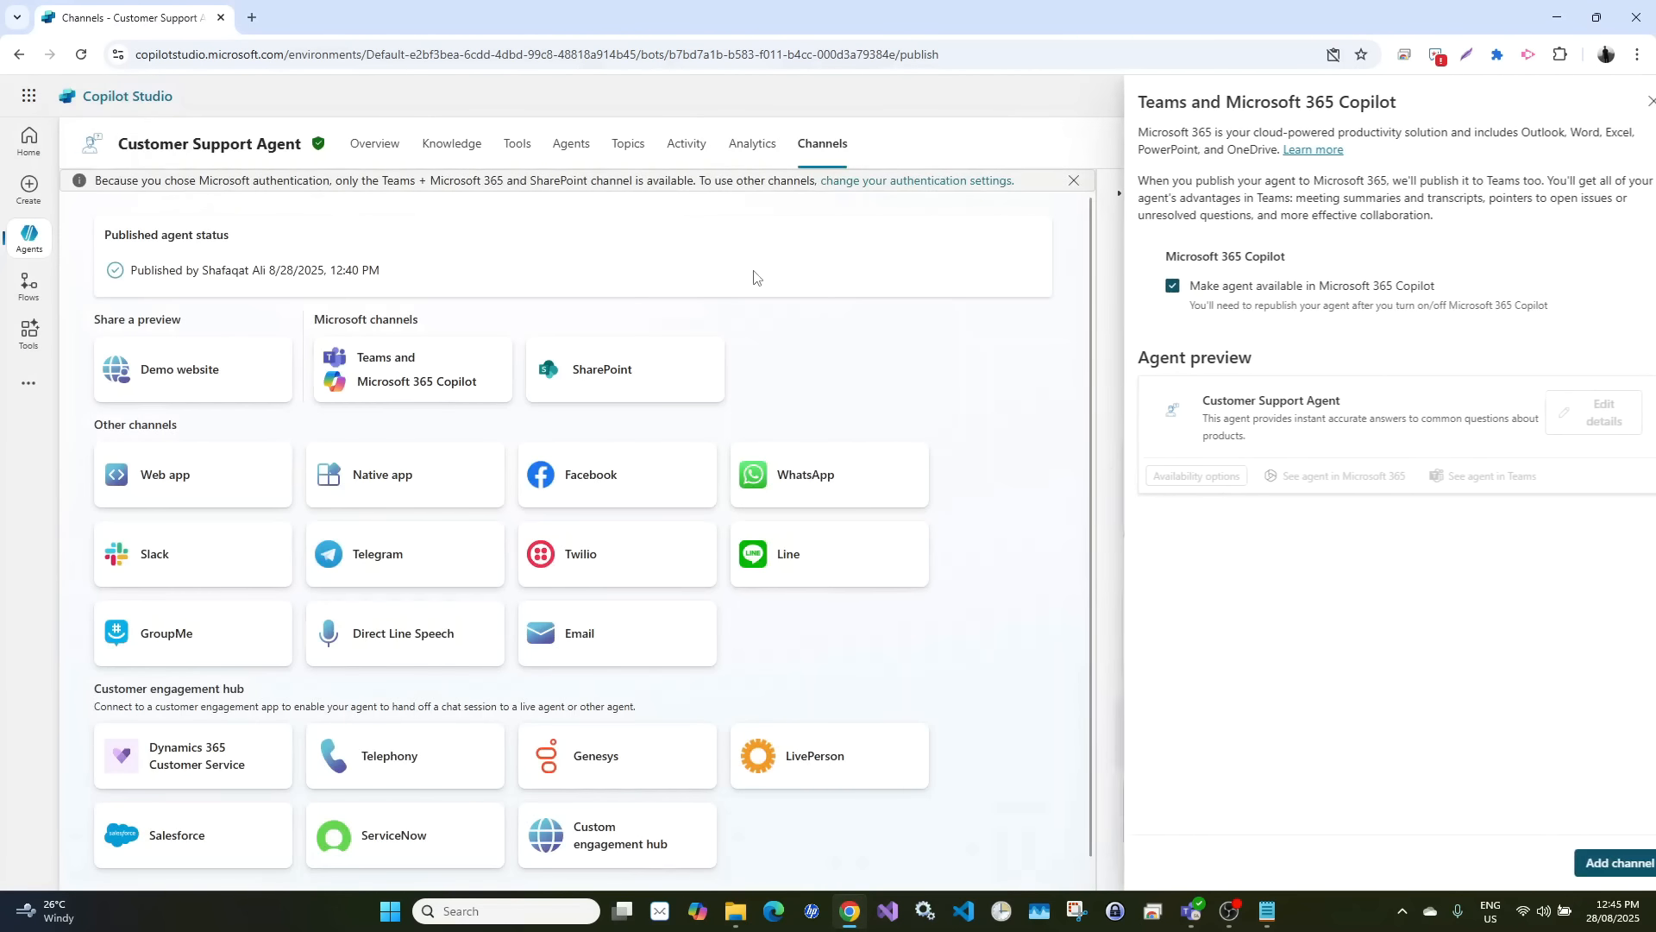
pyautogui.click(29, 238)
pyautogui.click(175, 274)
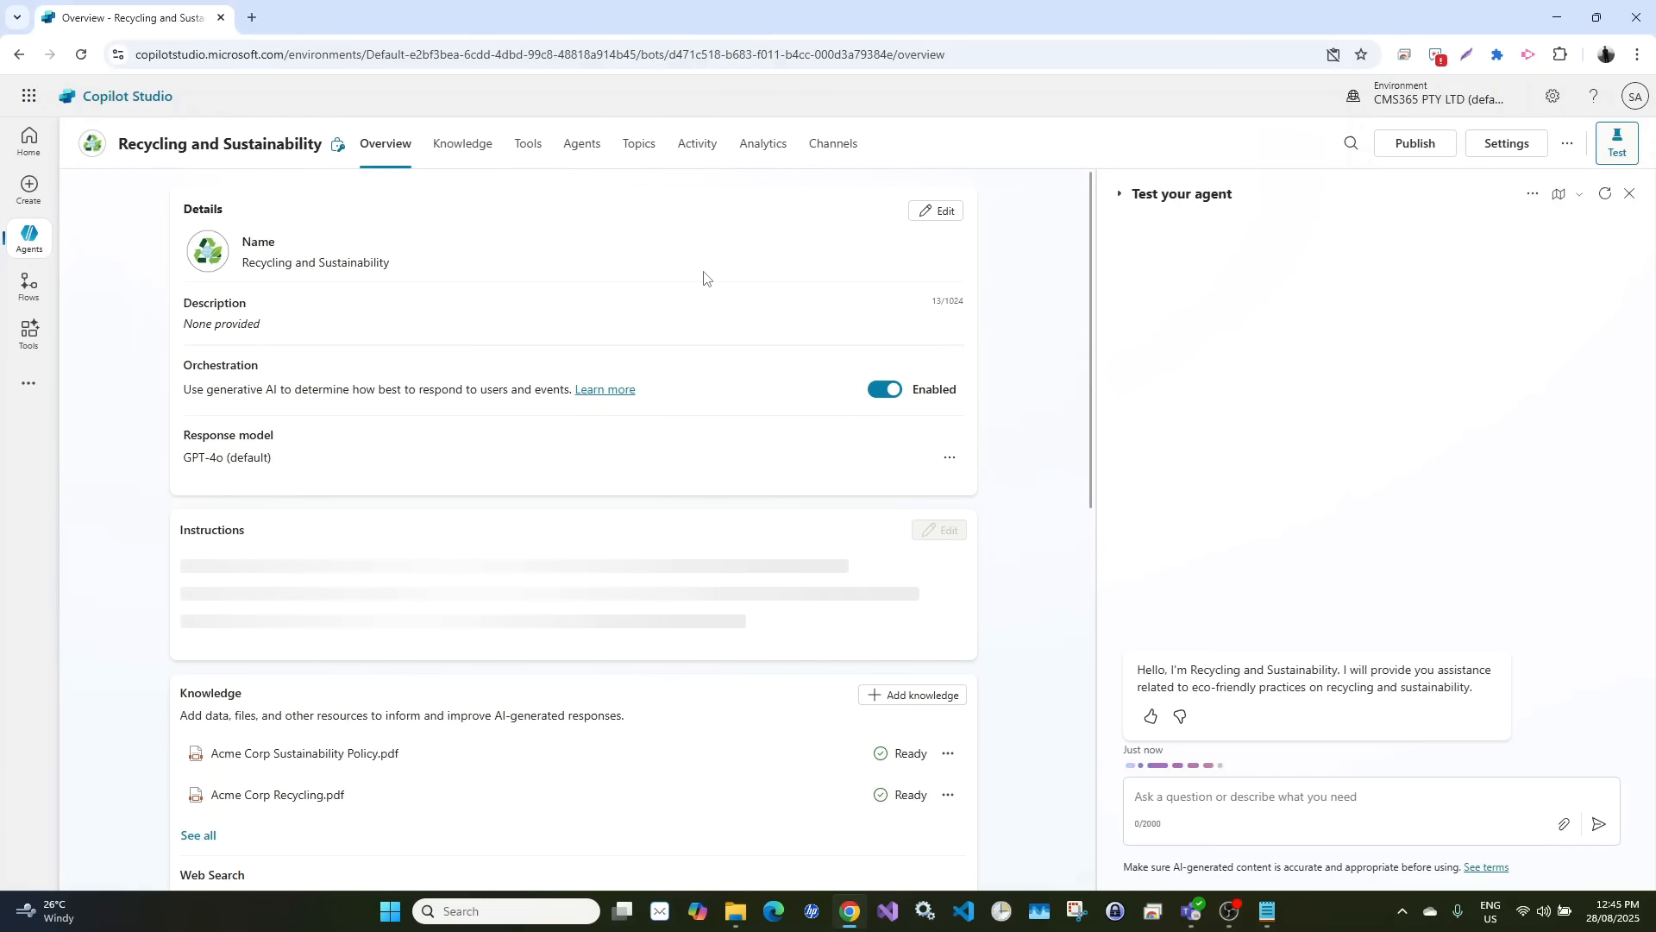
# Publish the Recycling and Sustainability agent and add the Teams and Microsoft 365 Copilot channel to it
pyautogui.click(834, 144)
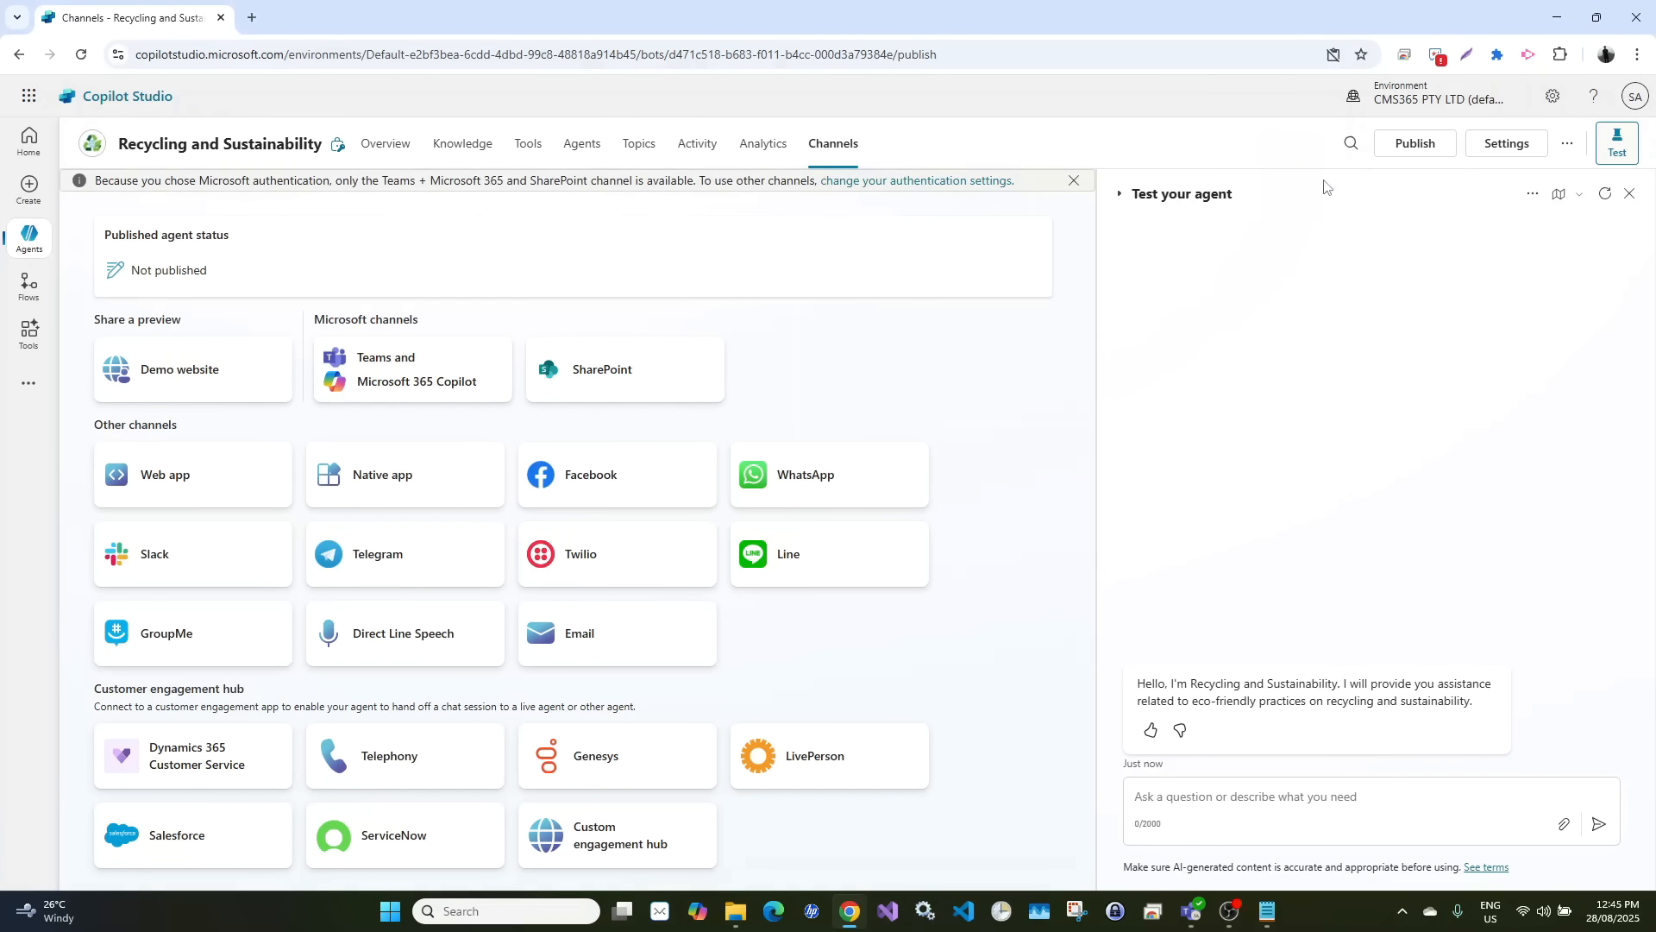
pyautogui.click(1415, 142)
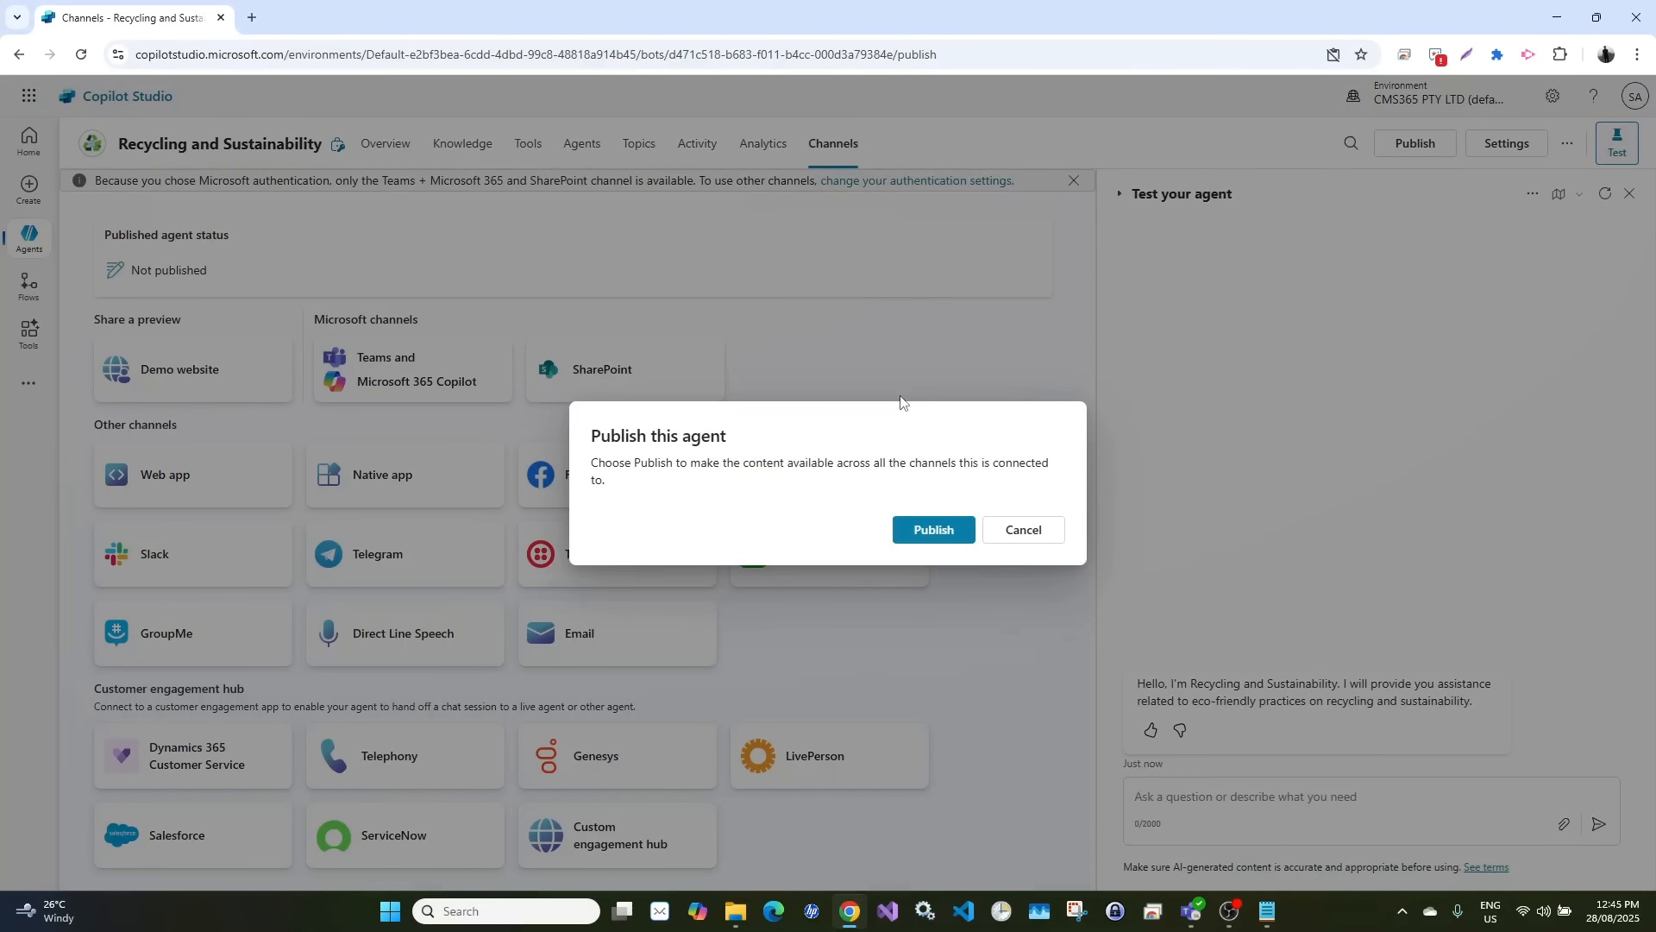
pyautogui.click(936, 529)
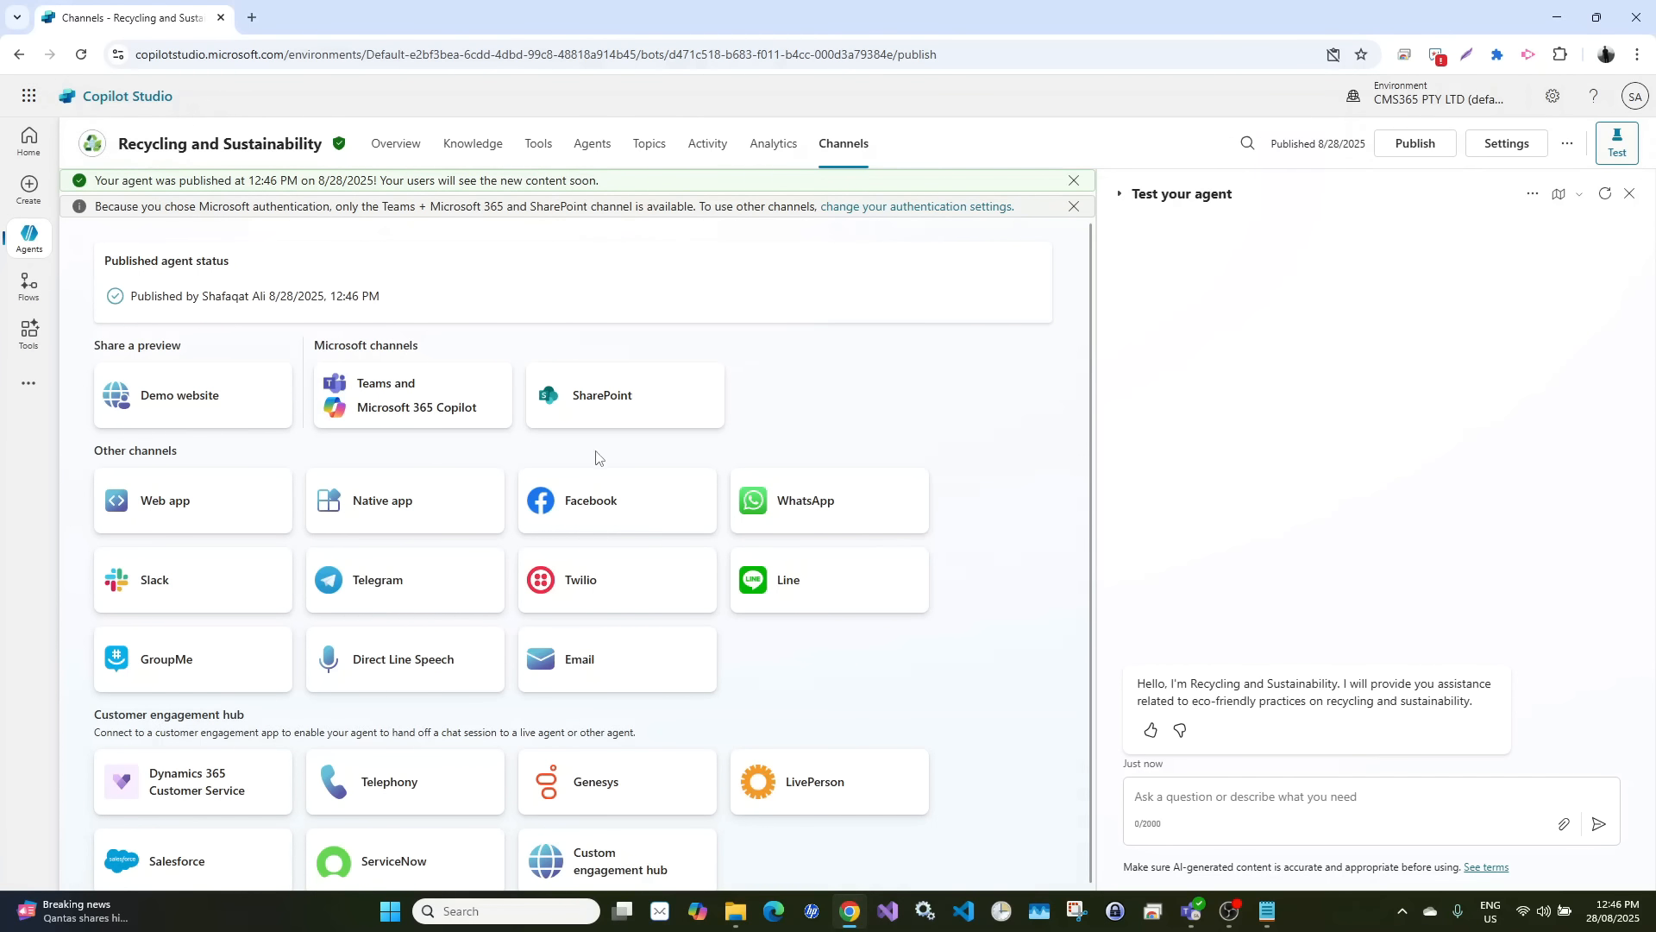
pyautogui.click(430, 413)
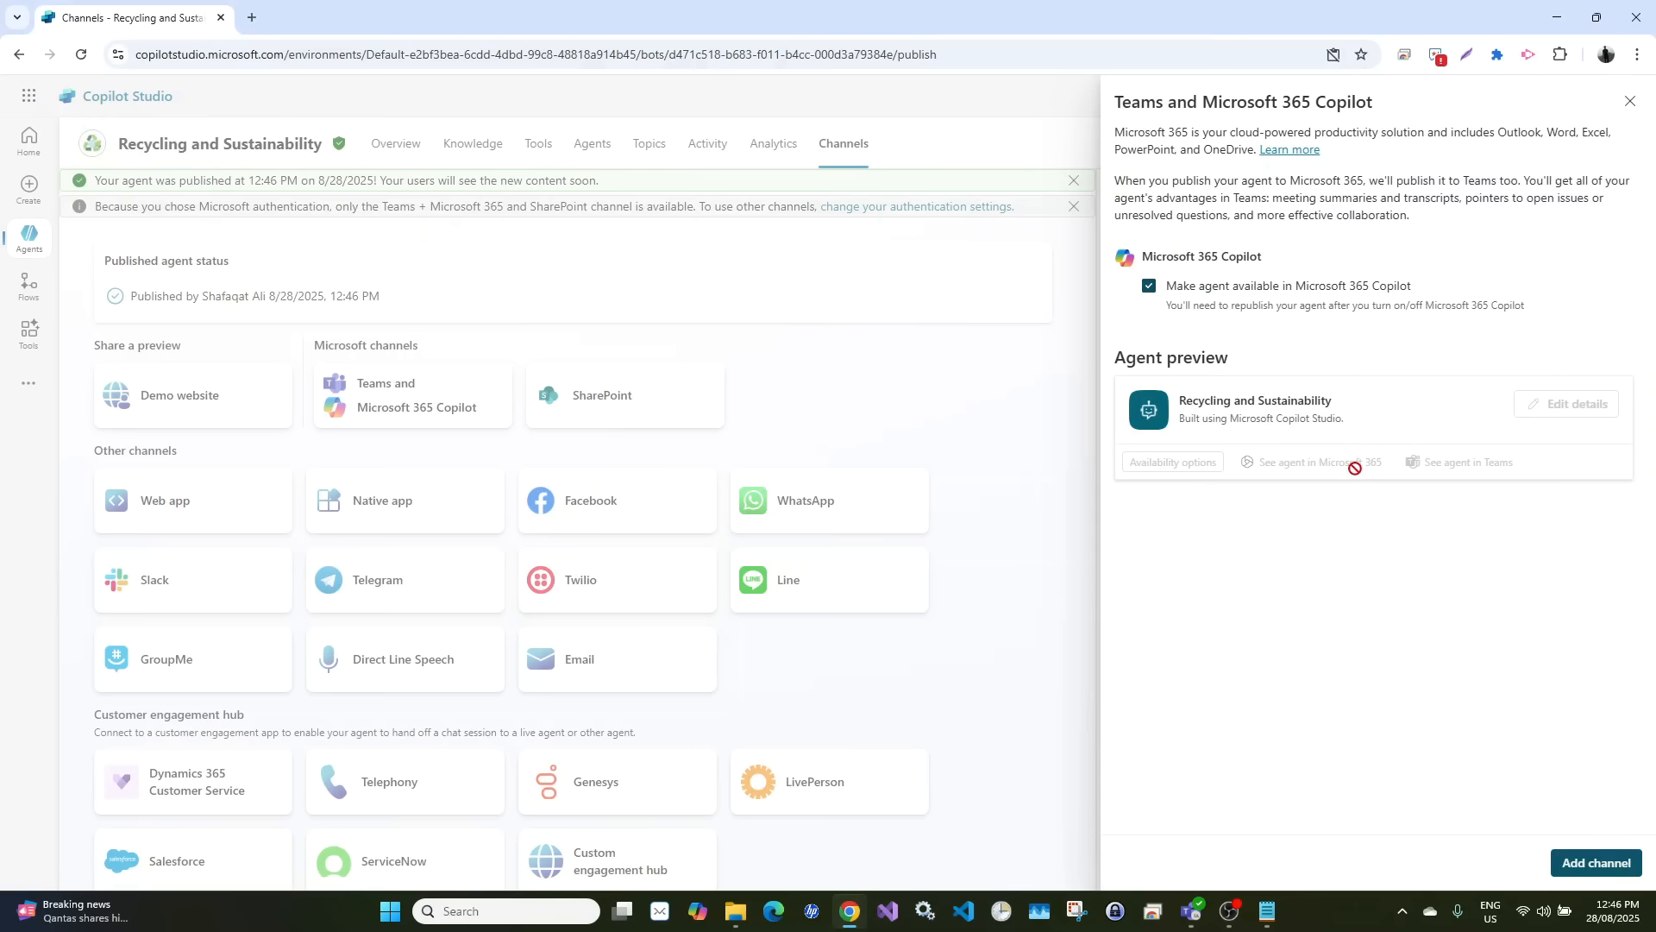
pyautogui.click(1583, 861)
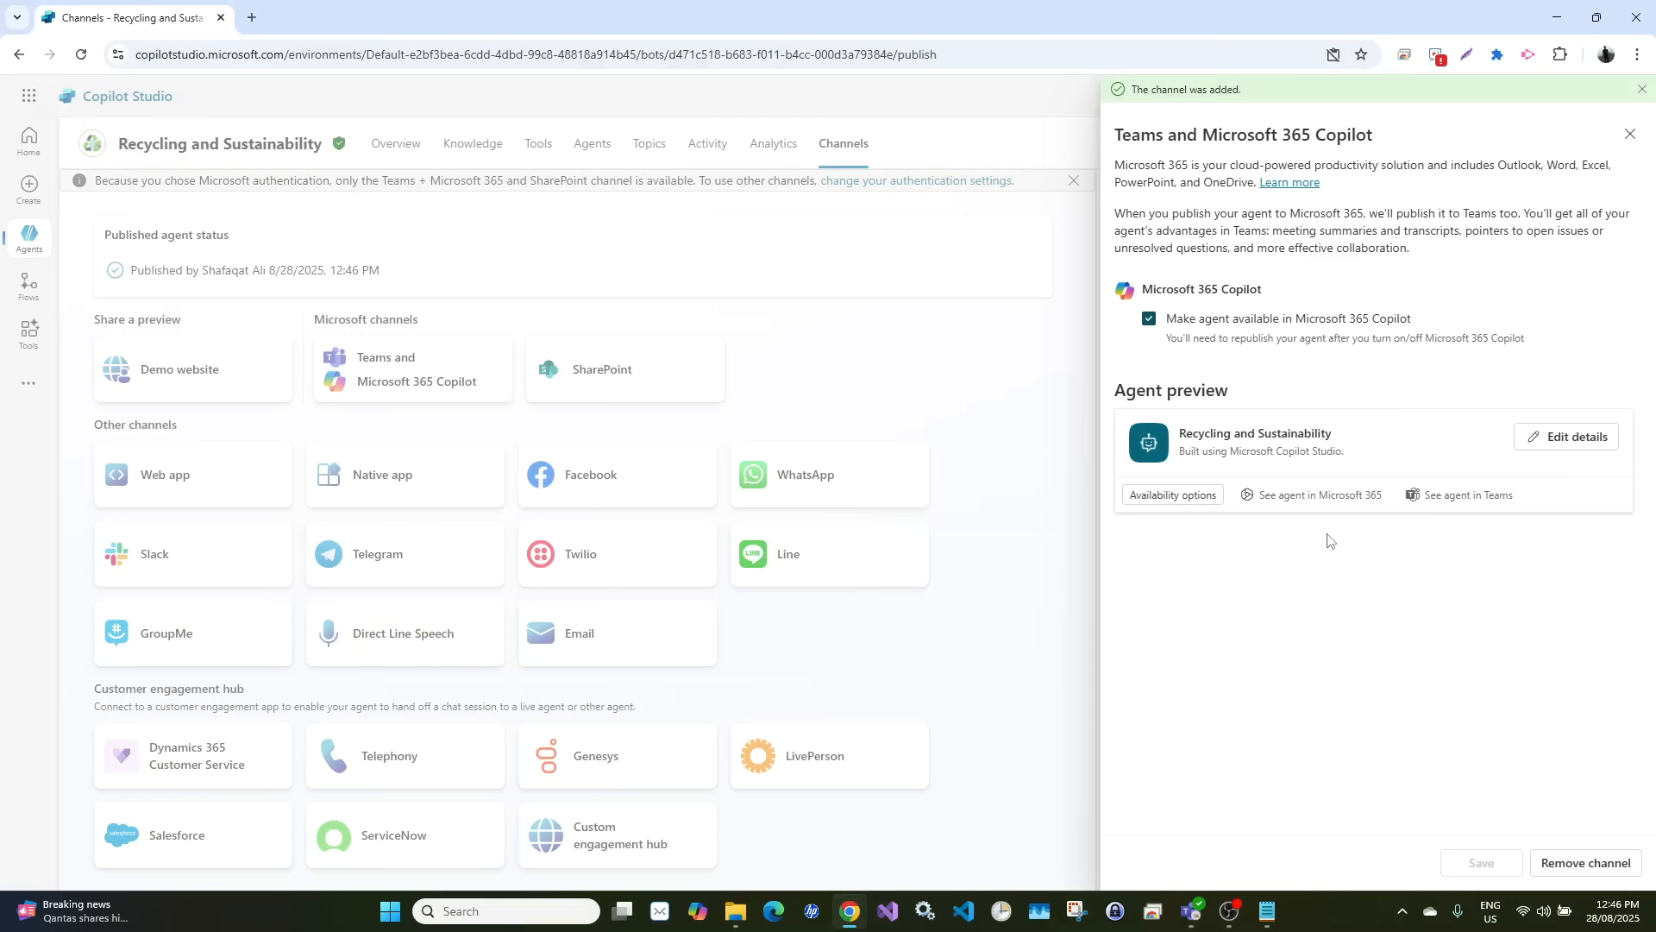
# Edit the agent's Teams channel details and change the icon's background color to white from the theme colors
pyautogui.click(1584, 440)
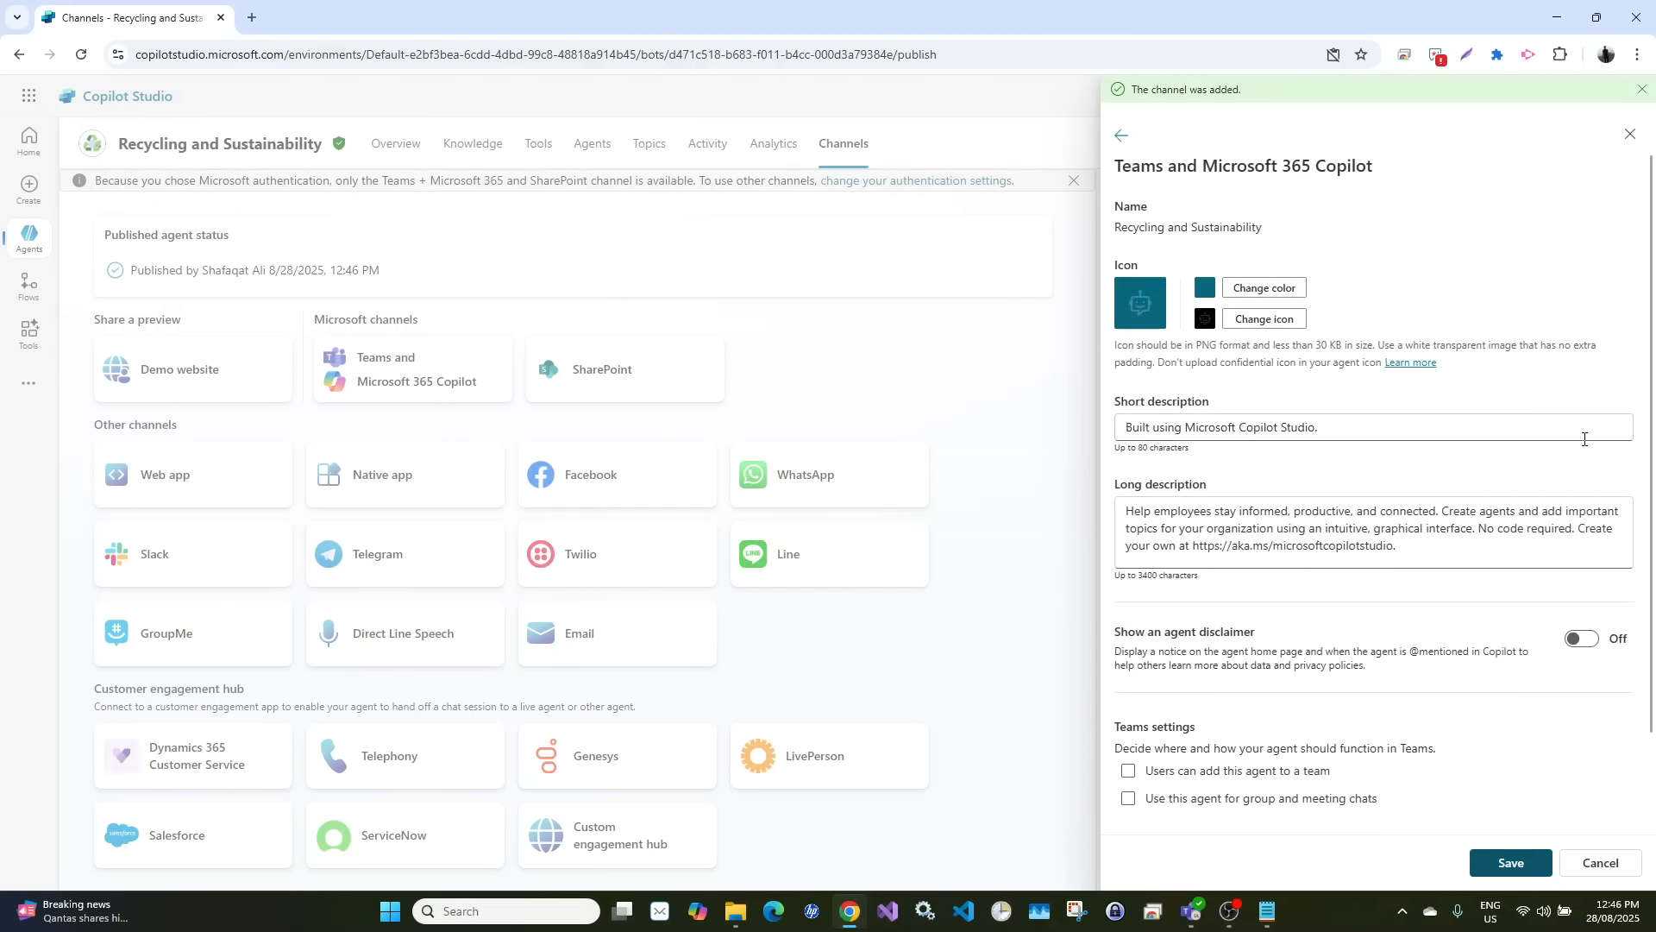
pyautogui.click(1254, 292)
pyautogui.click(1072, 396)
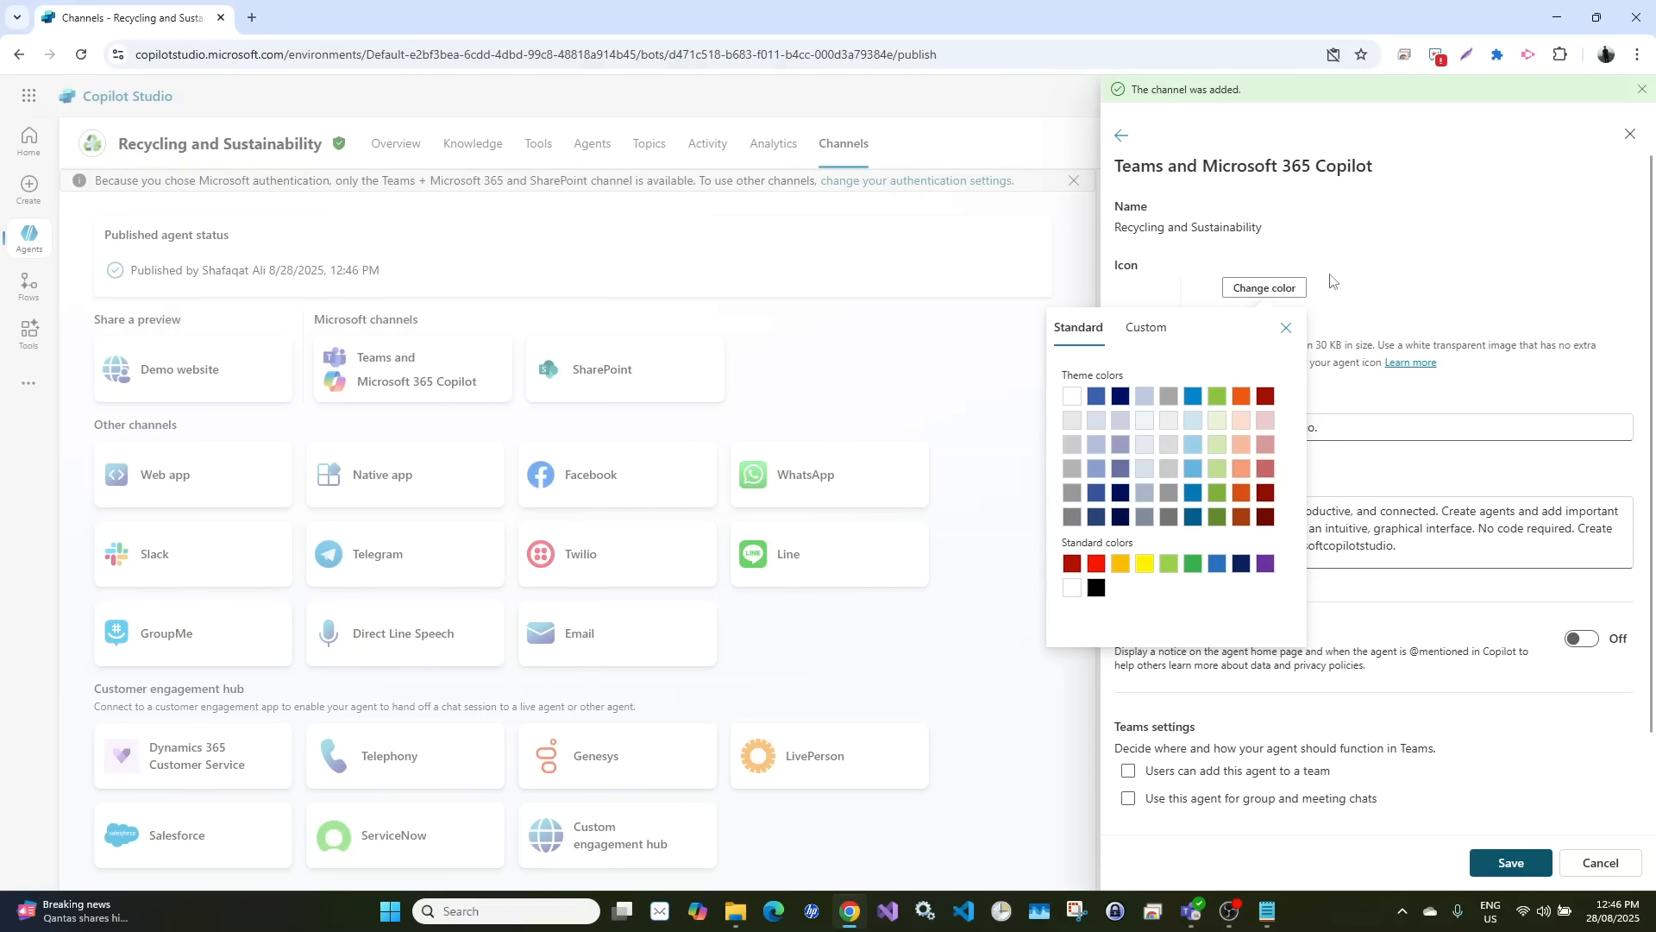
pyautogui.click(1285, 328)
# Replace the agent's channel icon with the green recycling PNG image from the Topics > Copilot > EcoTrack folder
pyautogui.click(1264, 321)
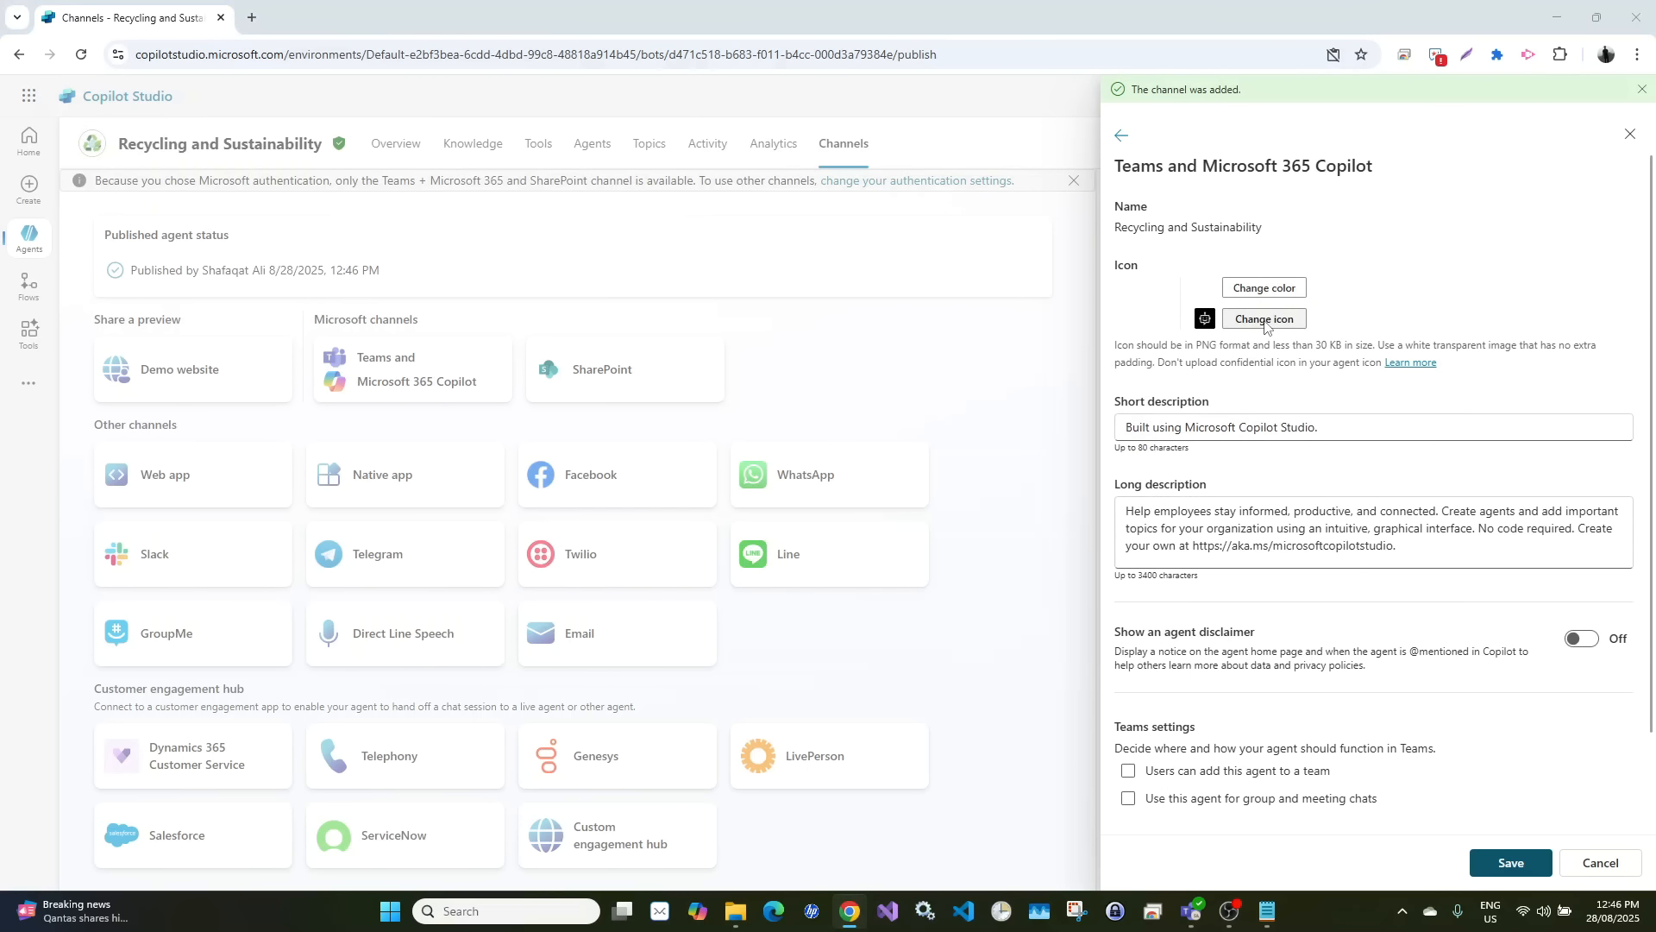
pyautogui.click(759, 332)
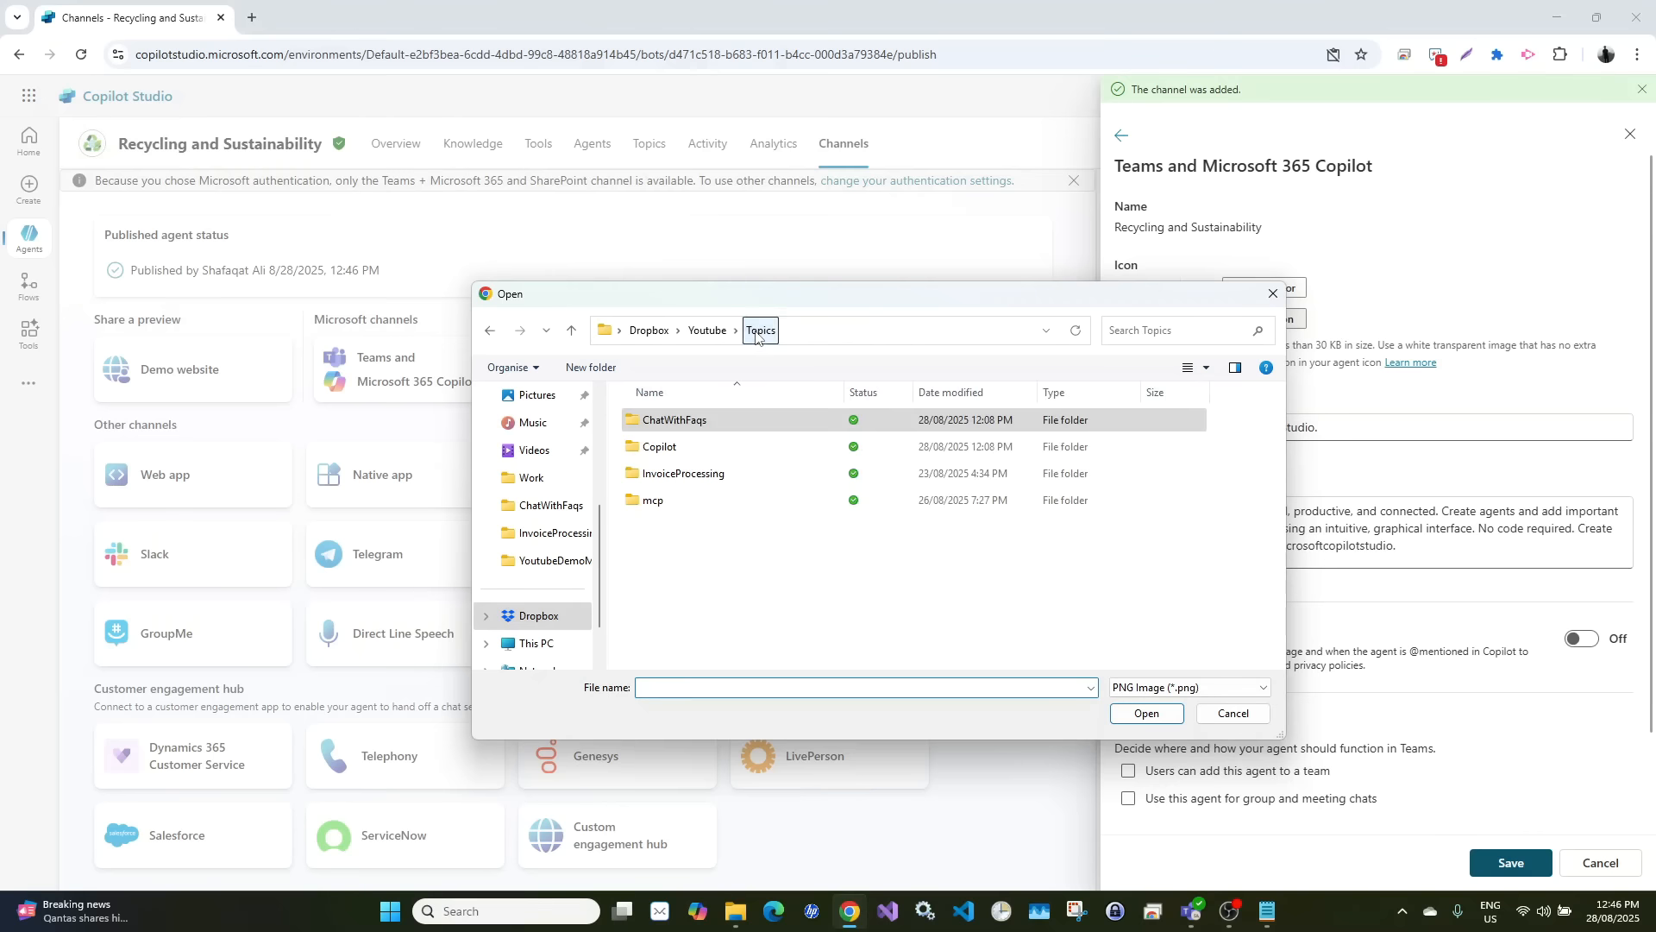
pyautogui.doubleClick(670, 442)
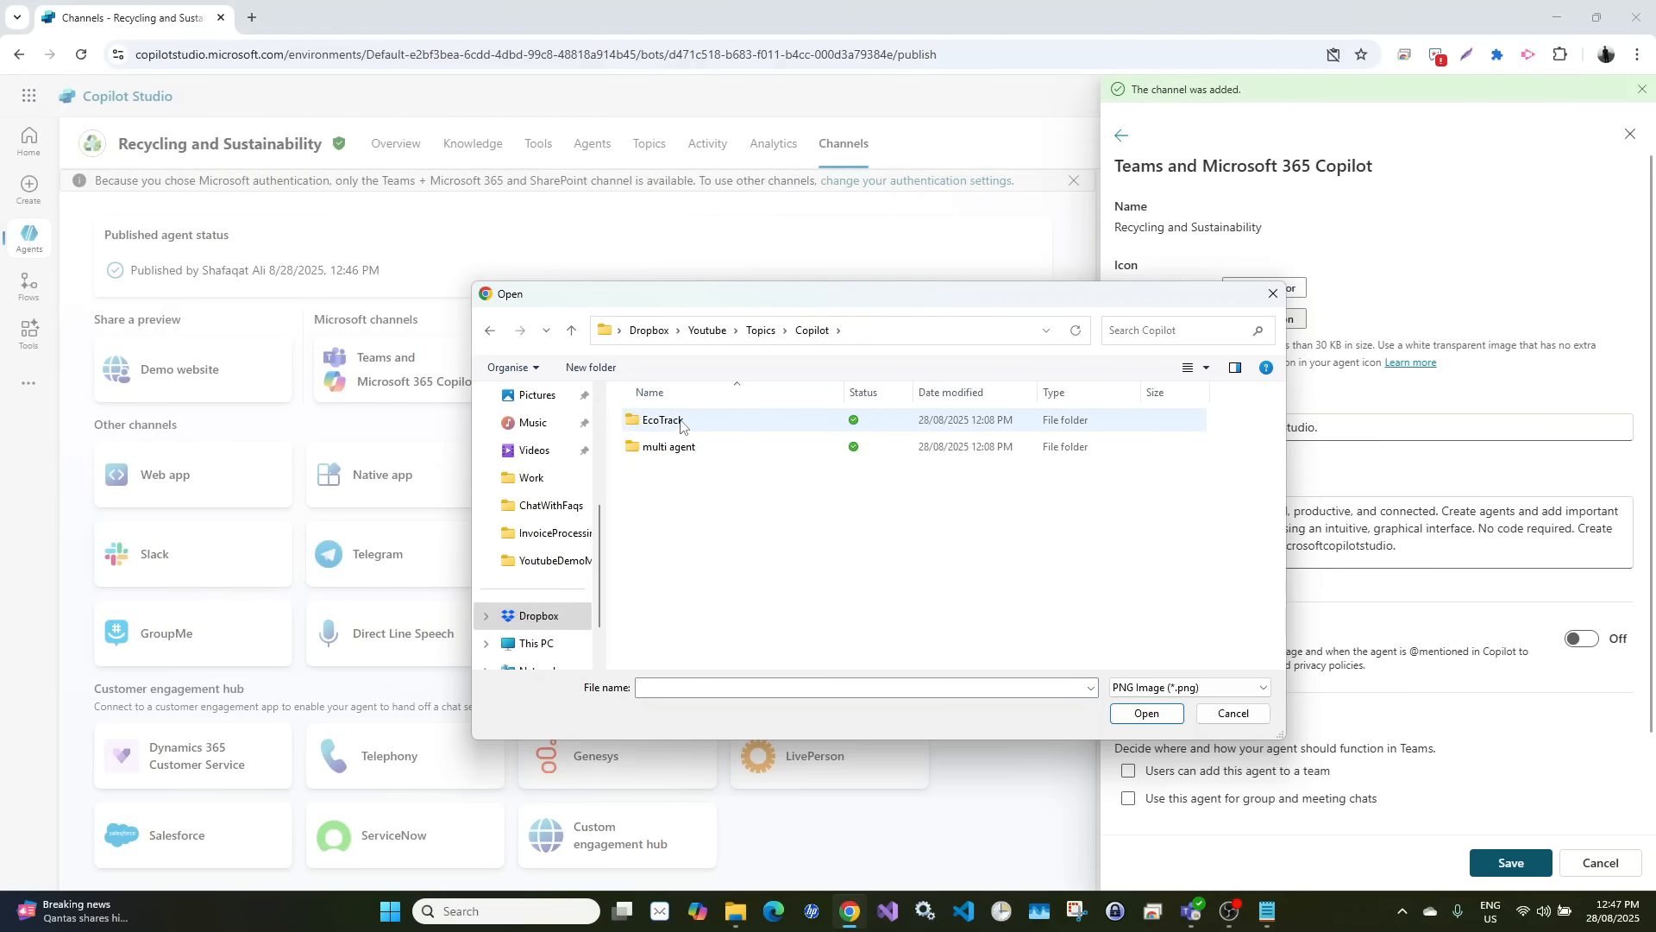
pyautogui.doubleClick(678, 421)
pyautogui.doubleClick(676, 439)
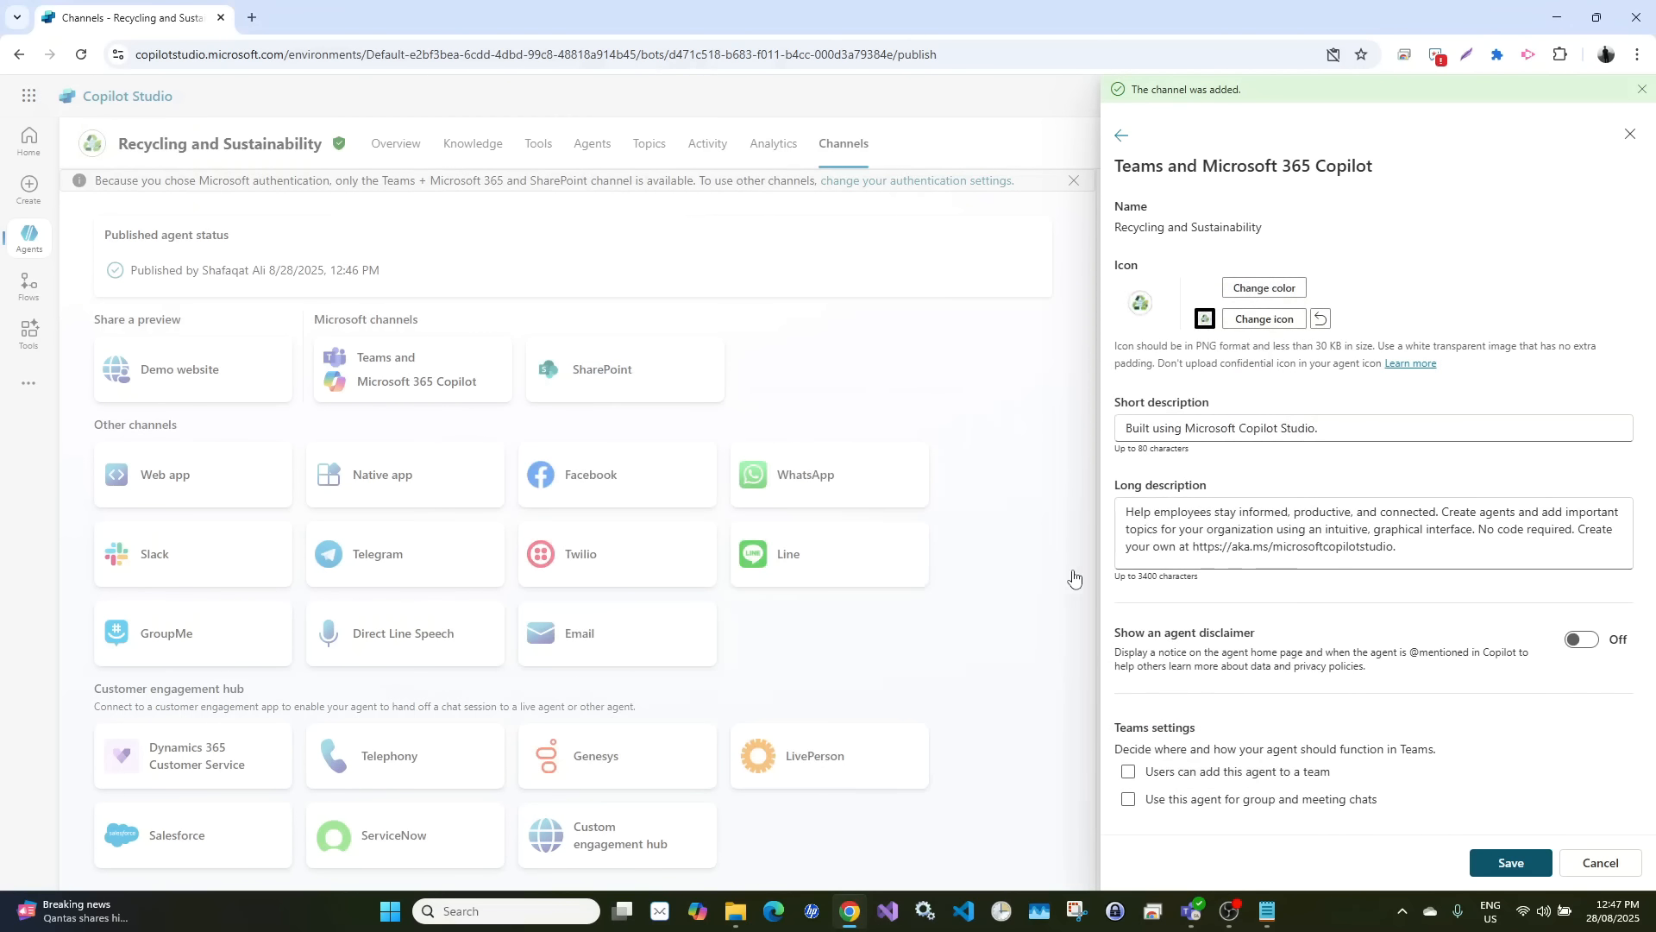
# Replace the short description with "An agent designed to provide support on recycling and sustainability."
pyautogui.moveTo(1332, 429); pyautogui.dragTo(1070, 453)
pyautogui.press('BackSpace')
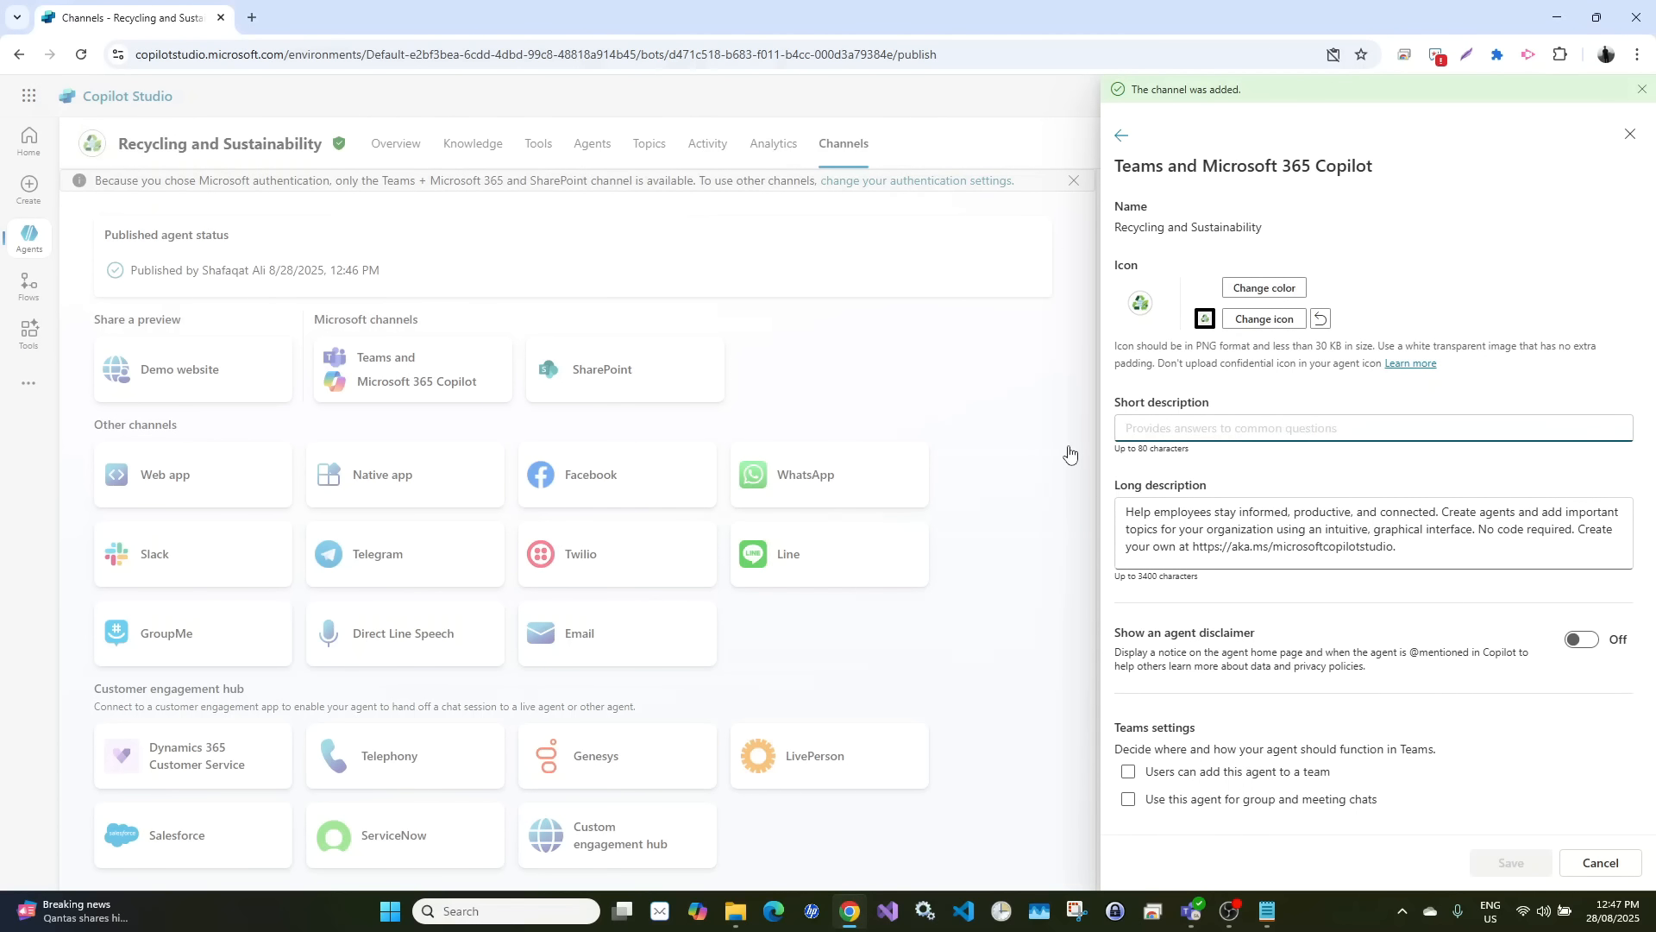
pyautogui.write('An agent')
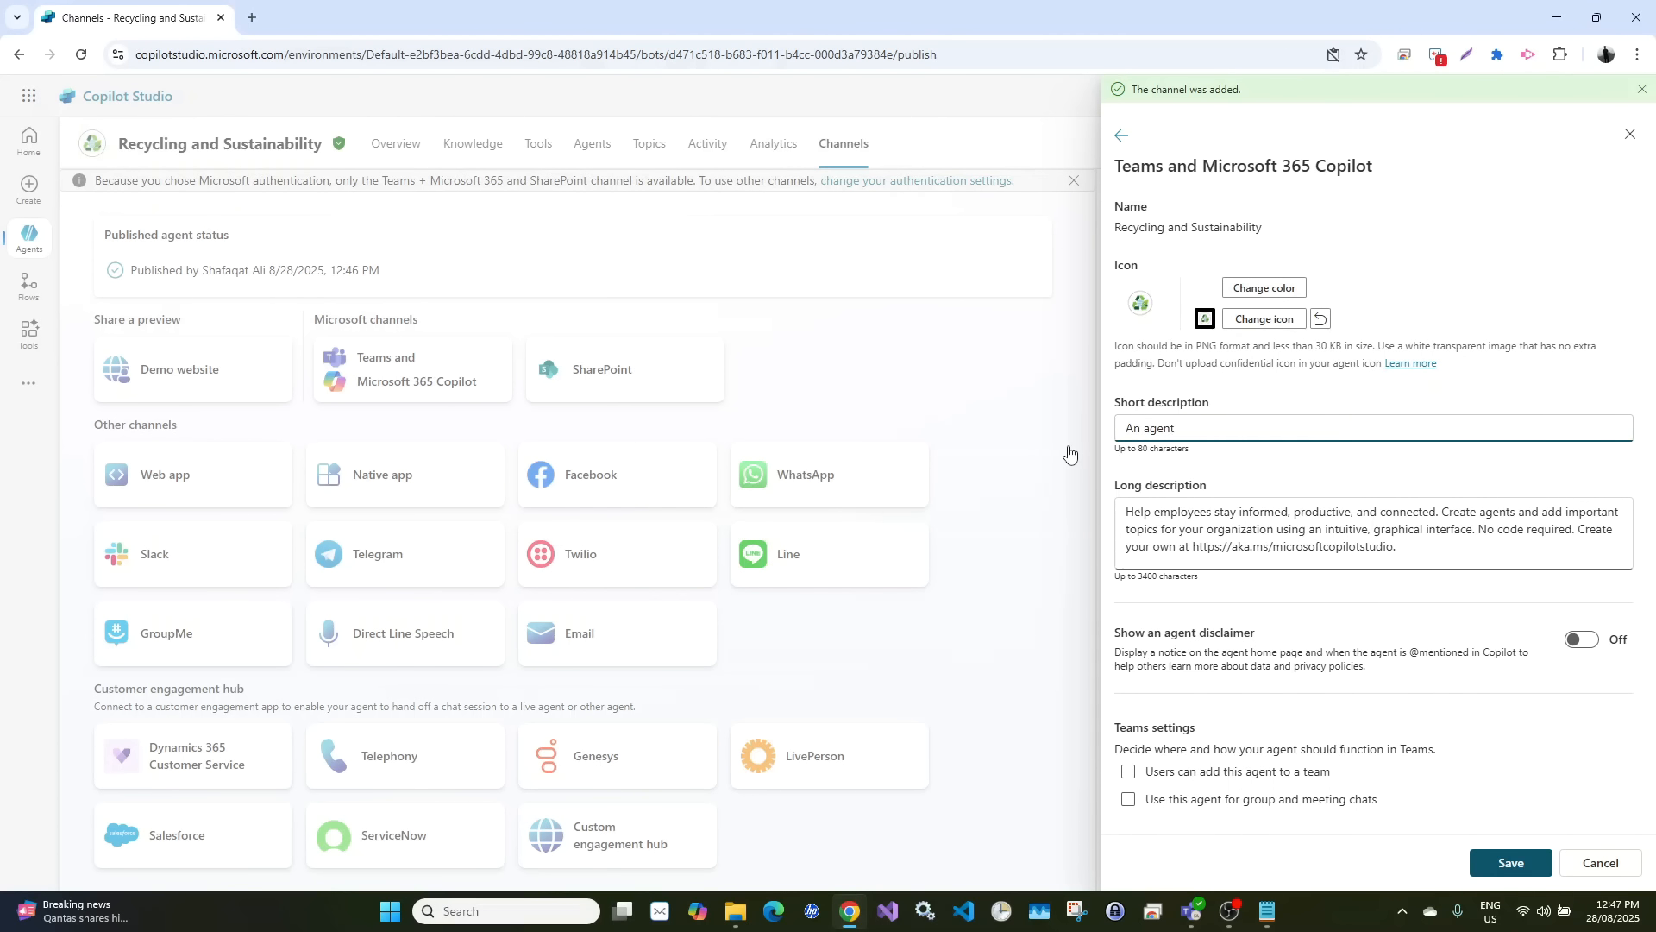
pyautogui.write(' designed to provide support on recycli')
pyautogui.write('ng and sustainability.')
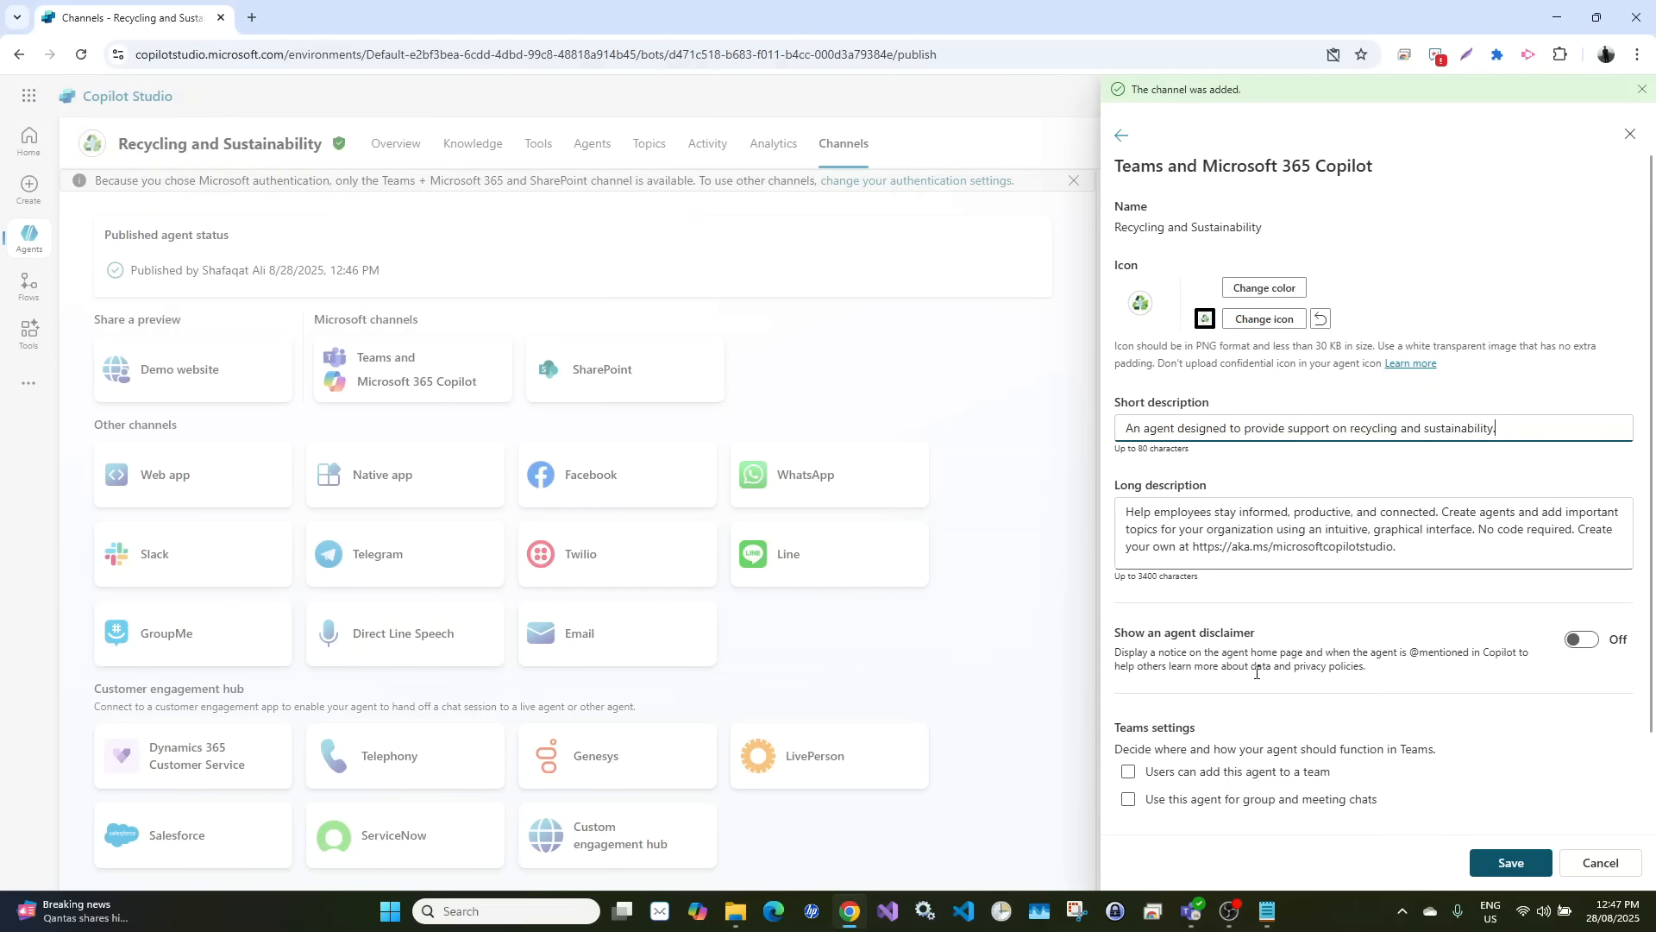
# Expand the additional channel details, change the developer name to YouTube and save the Recycling and Sustainability agent's details
pyautogui.scroll(-2, 1257, 675)
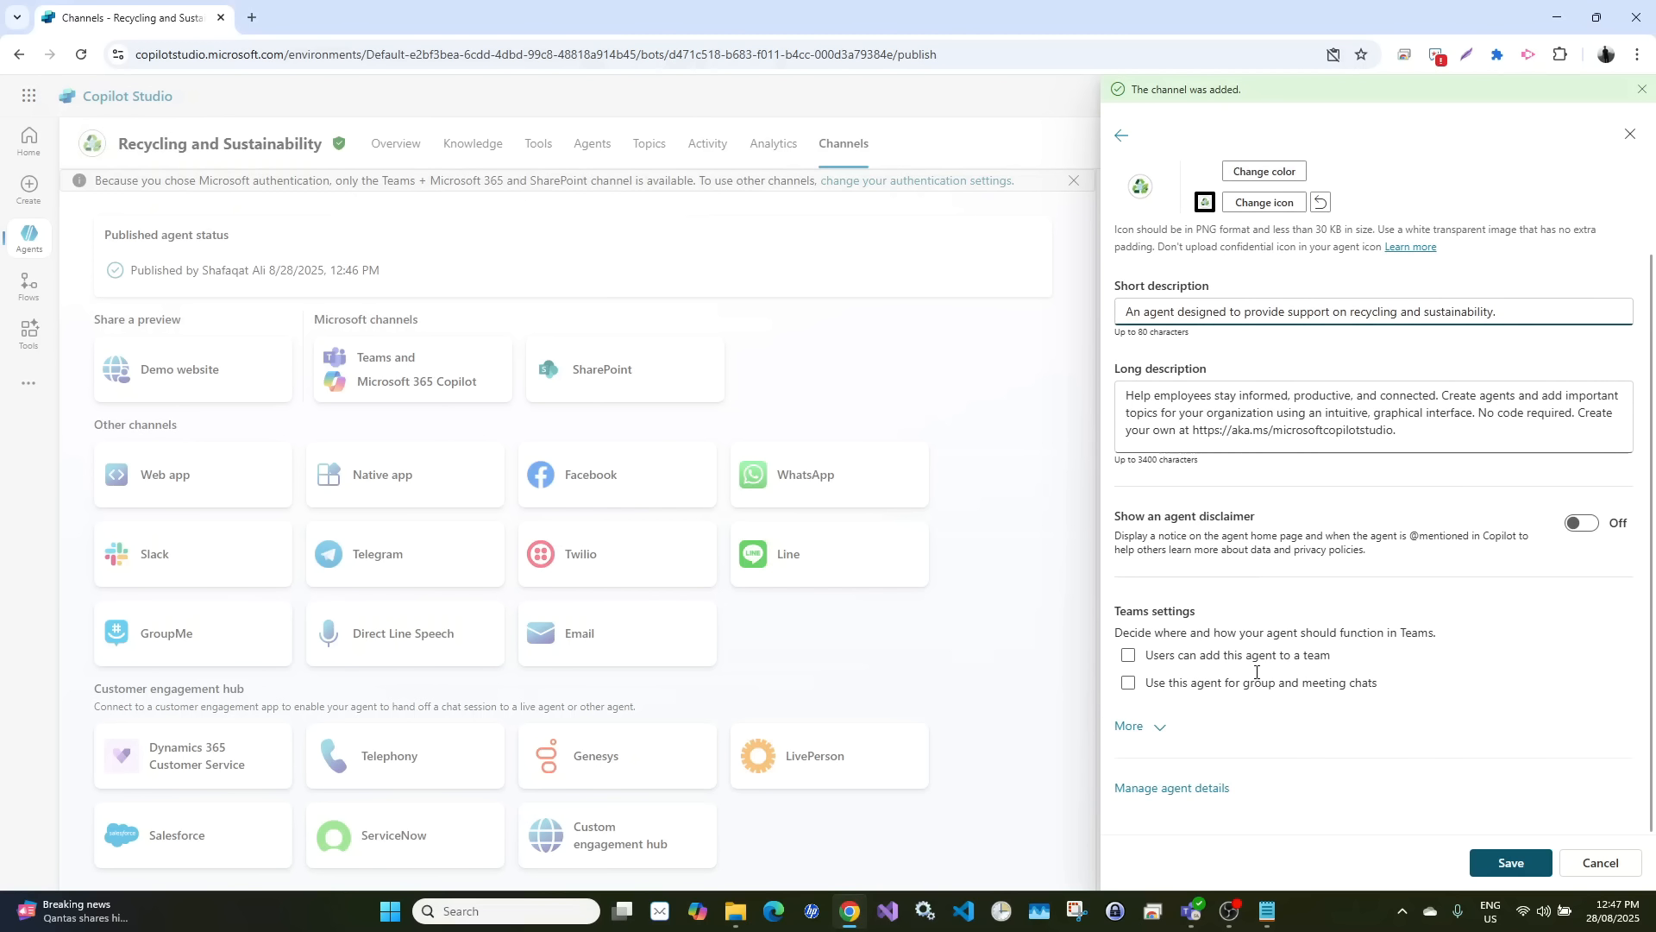
pyautogui.click(1134, 739)
pyautogui.scroll(-5, 1398, 610)
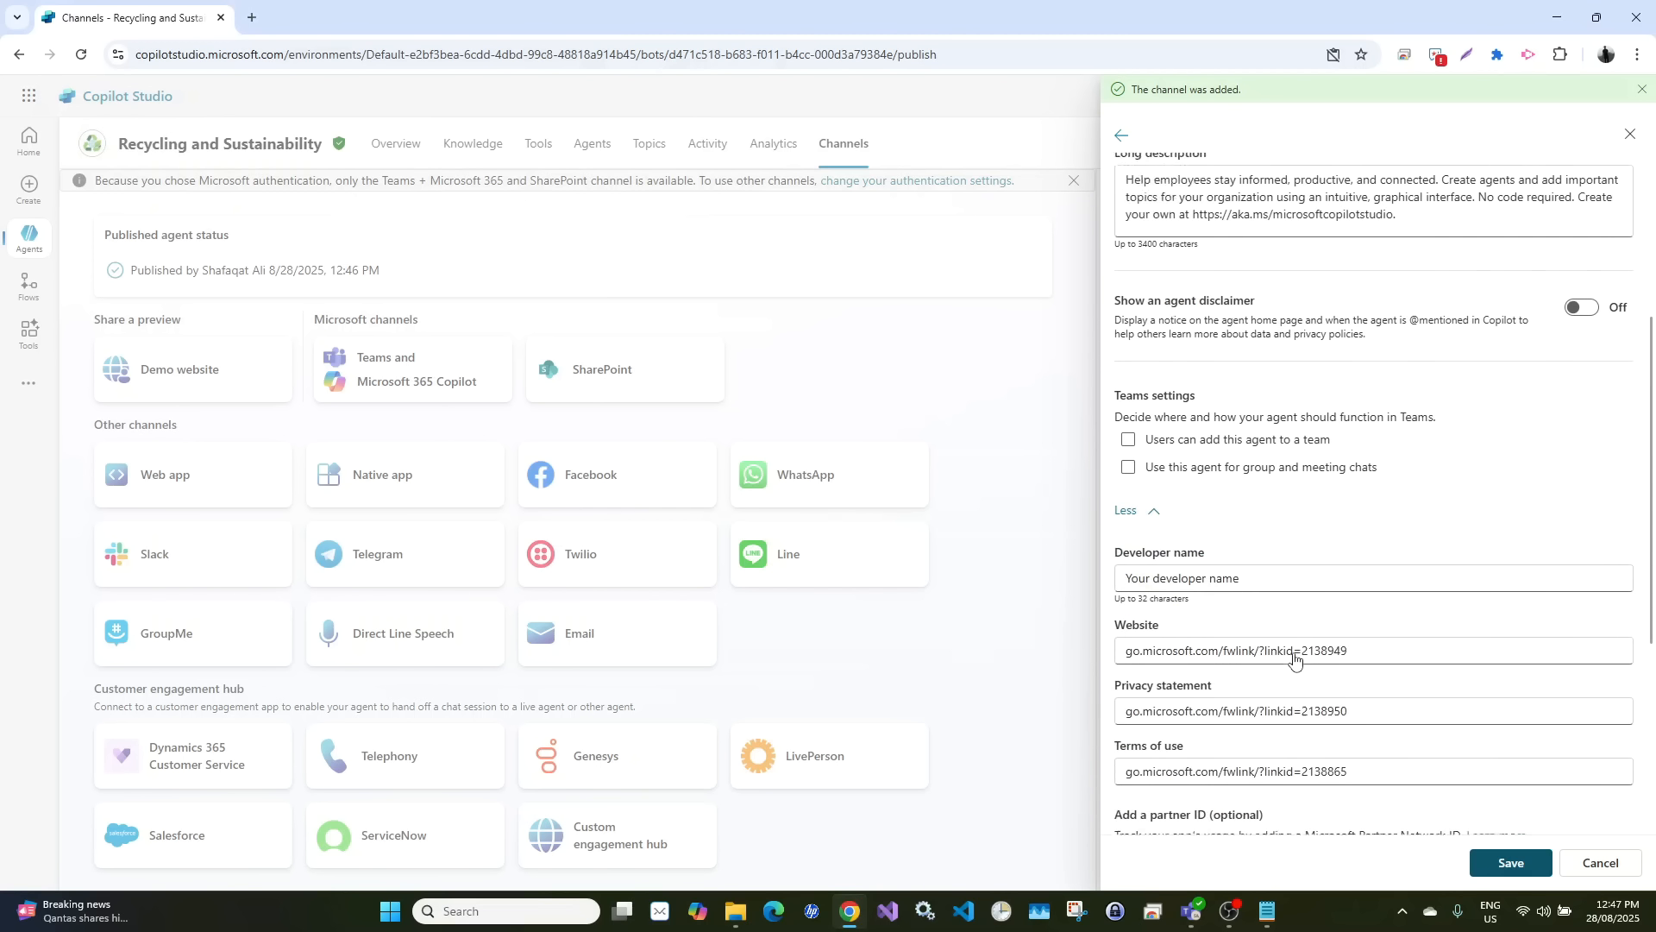
pyautogui.moveTo(1264, 494); pyautogui.dragTo(1025, 508)
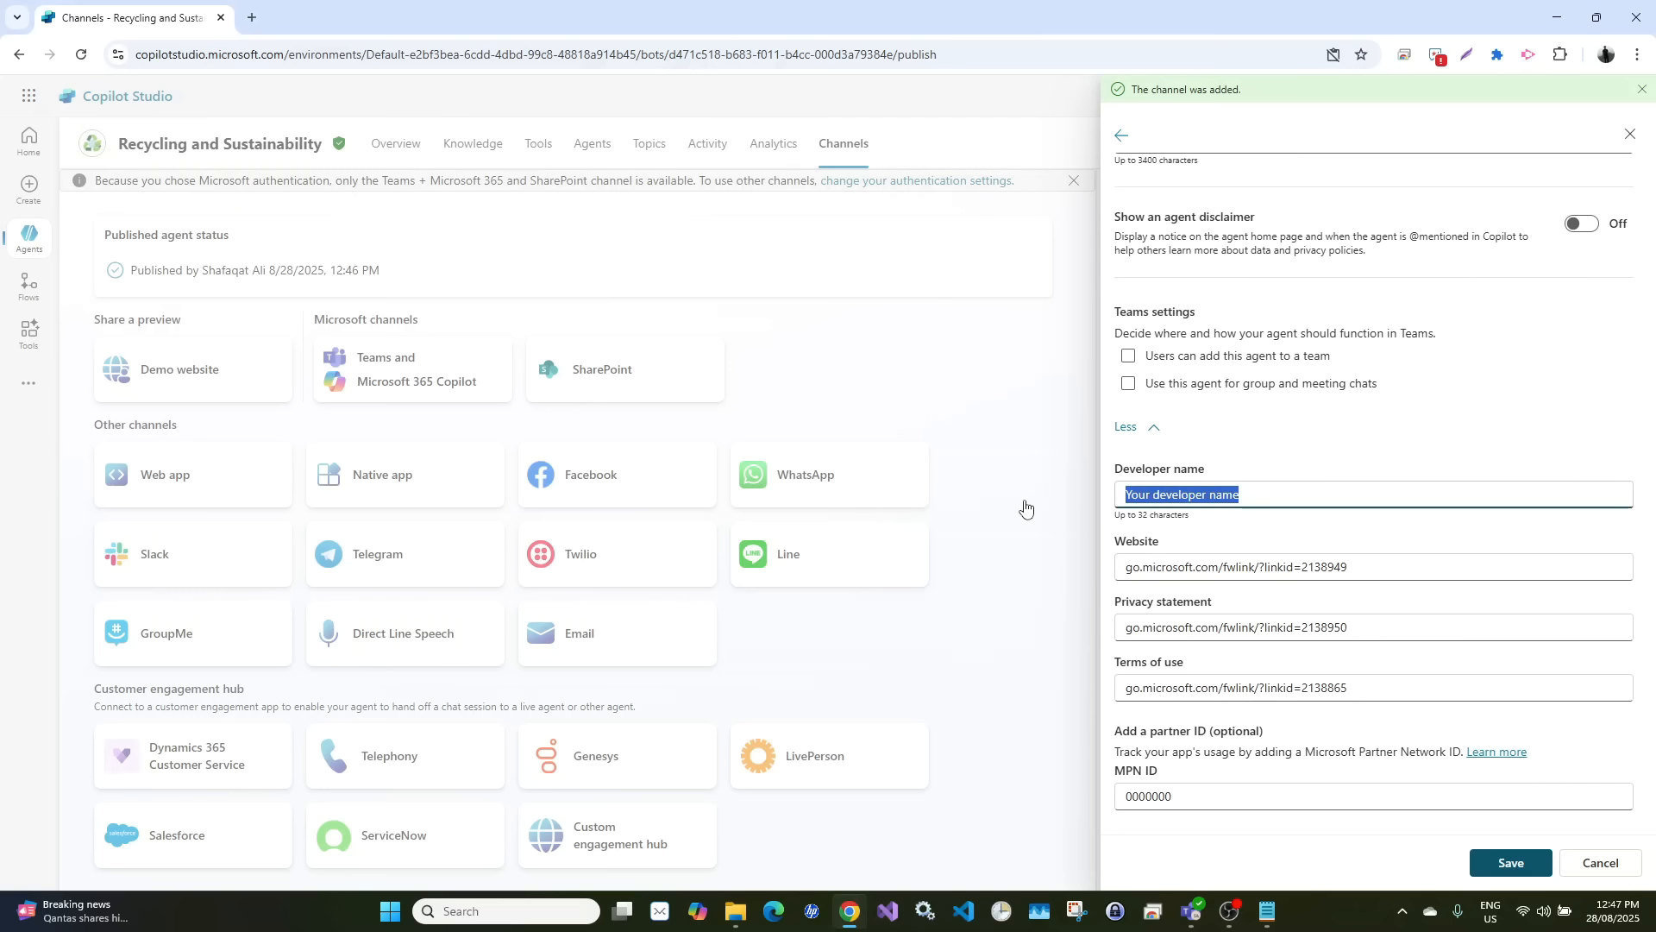
pyautogui.write('YouTu')
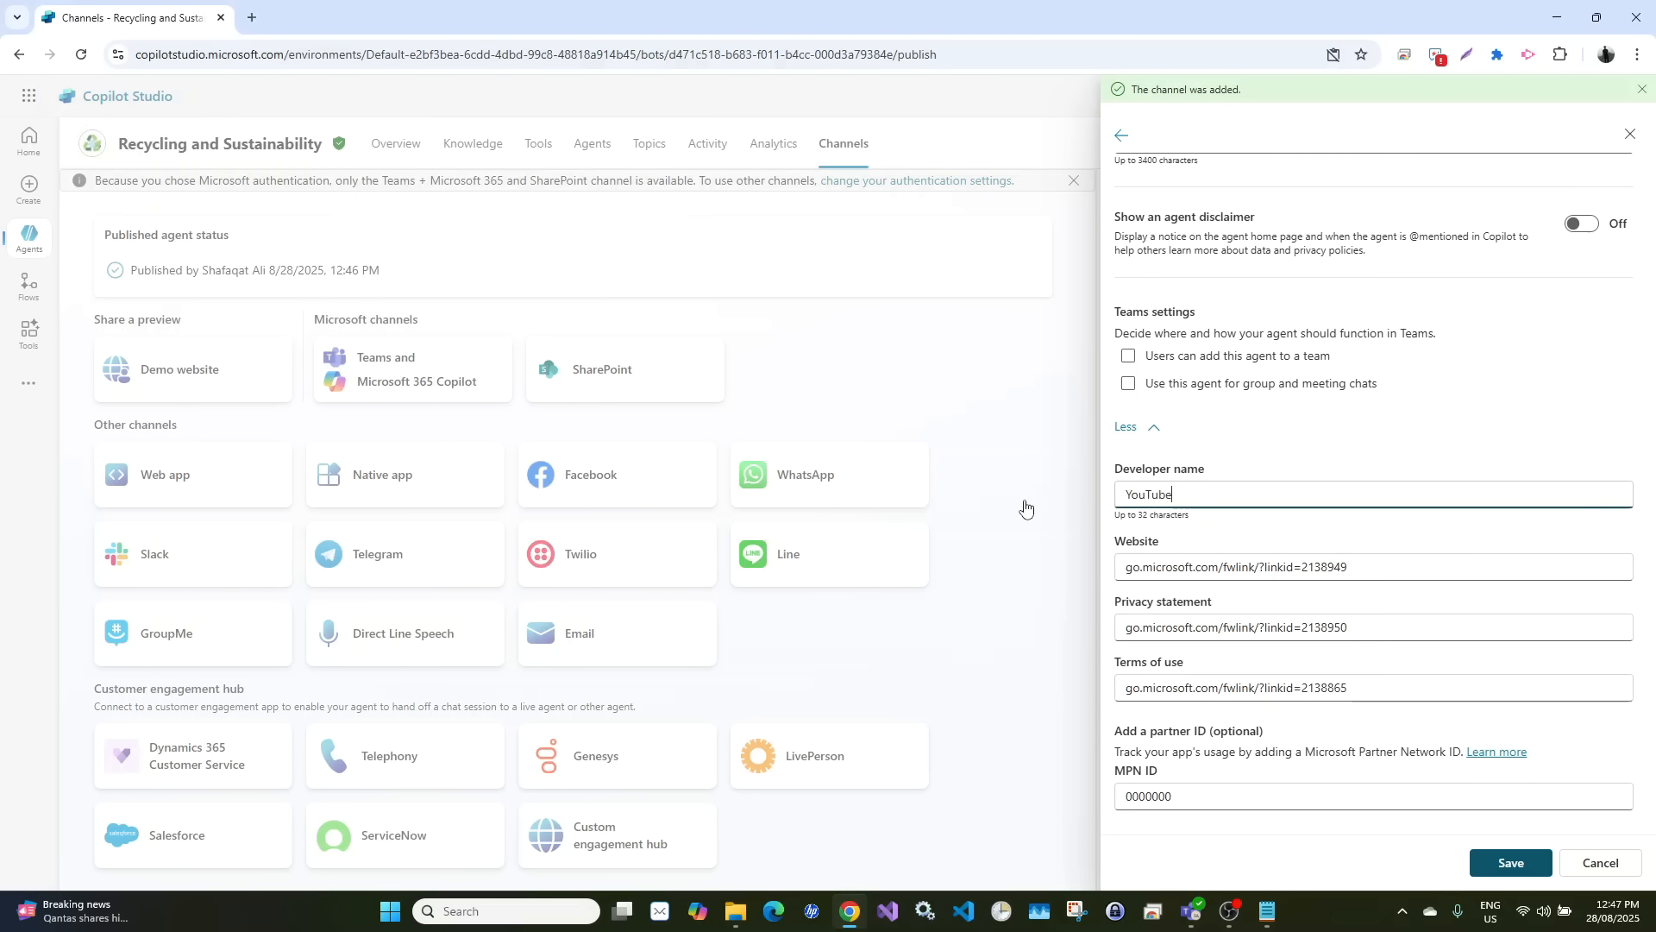
pyautogui.write('be')
pyautogui.click(1502, 859)
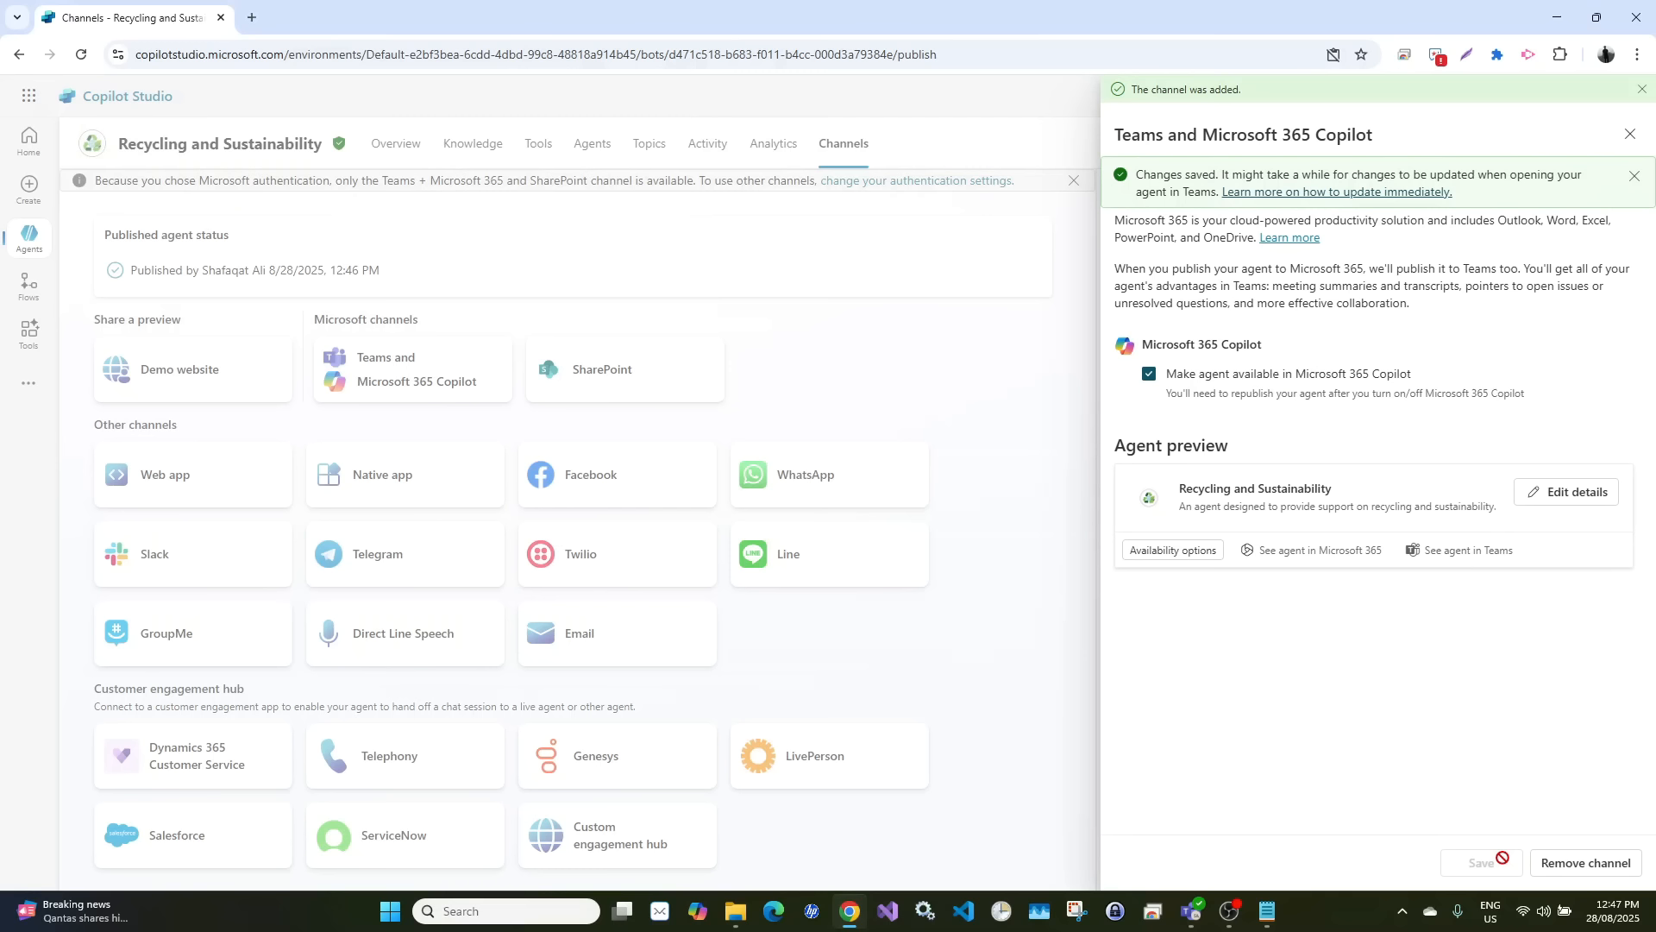
# Close the channel details and republish the Recycling and Sustainability agent
pyautogui.click(1634, 177)
pyautogui.click(1631, 133)
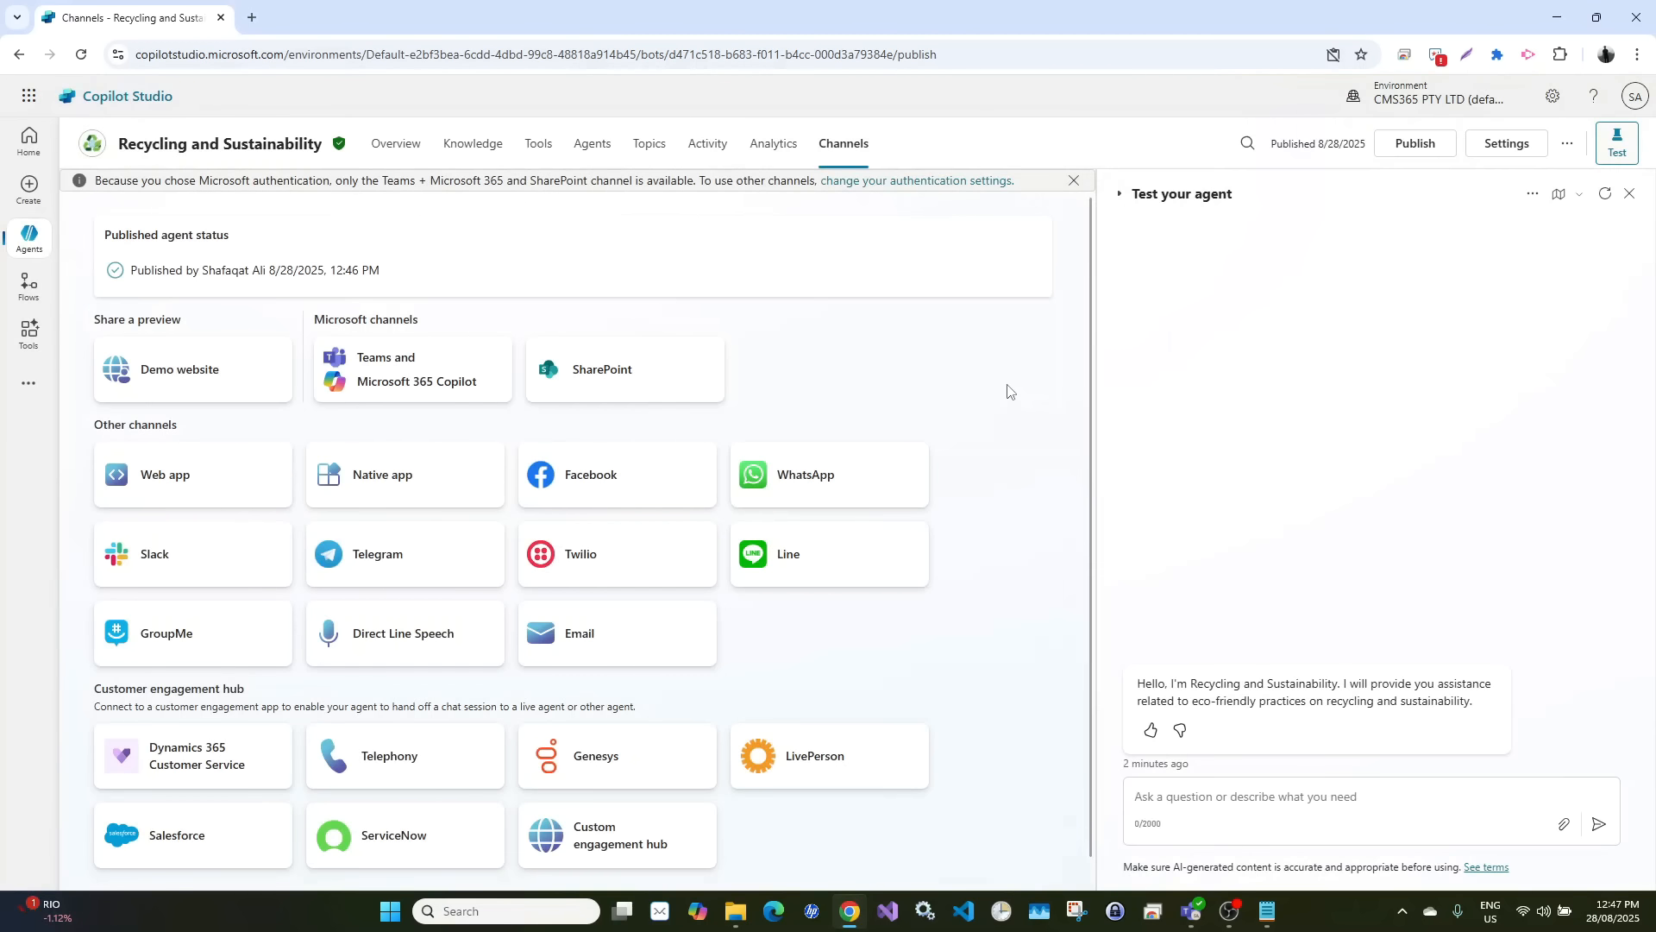
pyautogui.click(1411, 145)
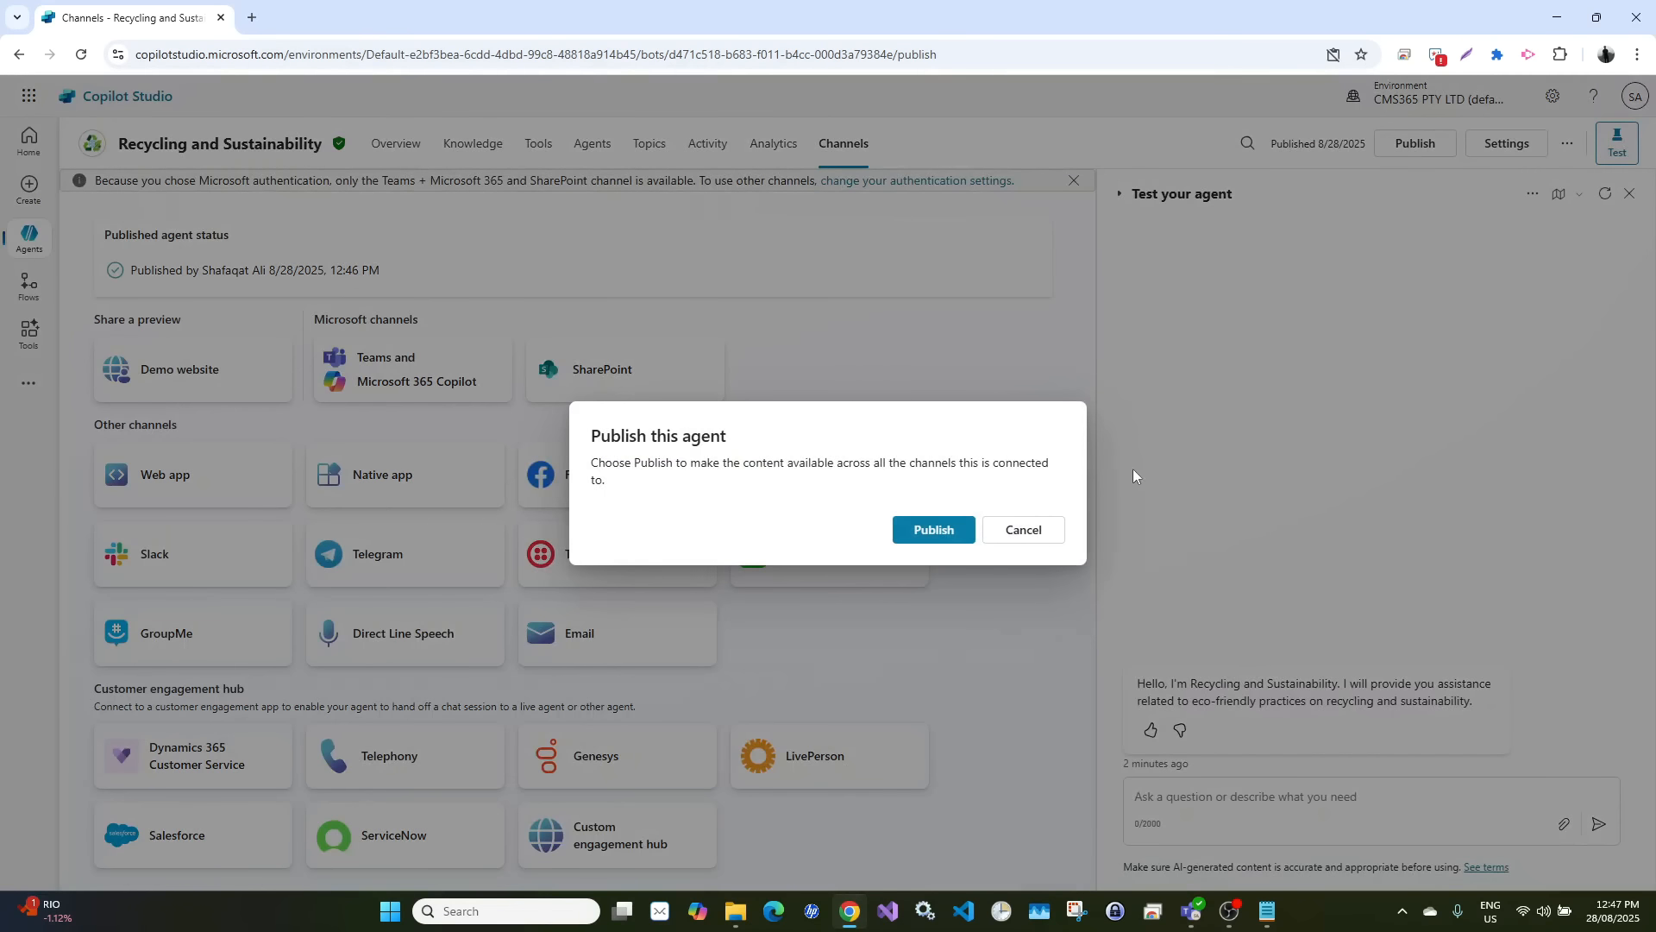
pyautogui.click(942, 529)
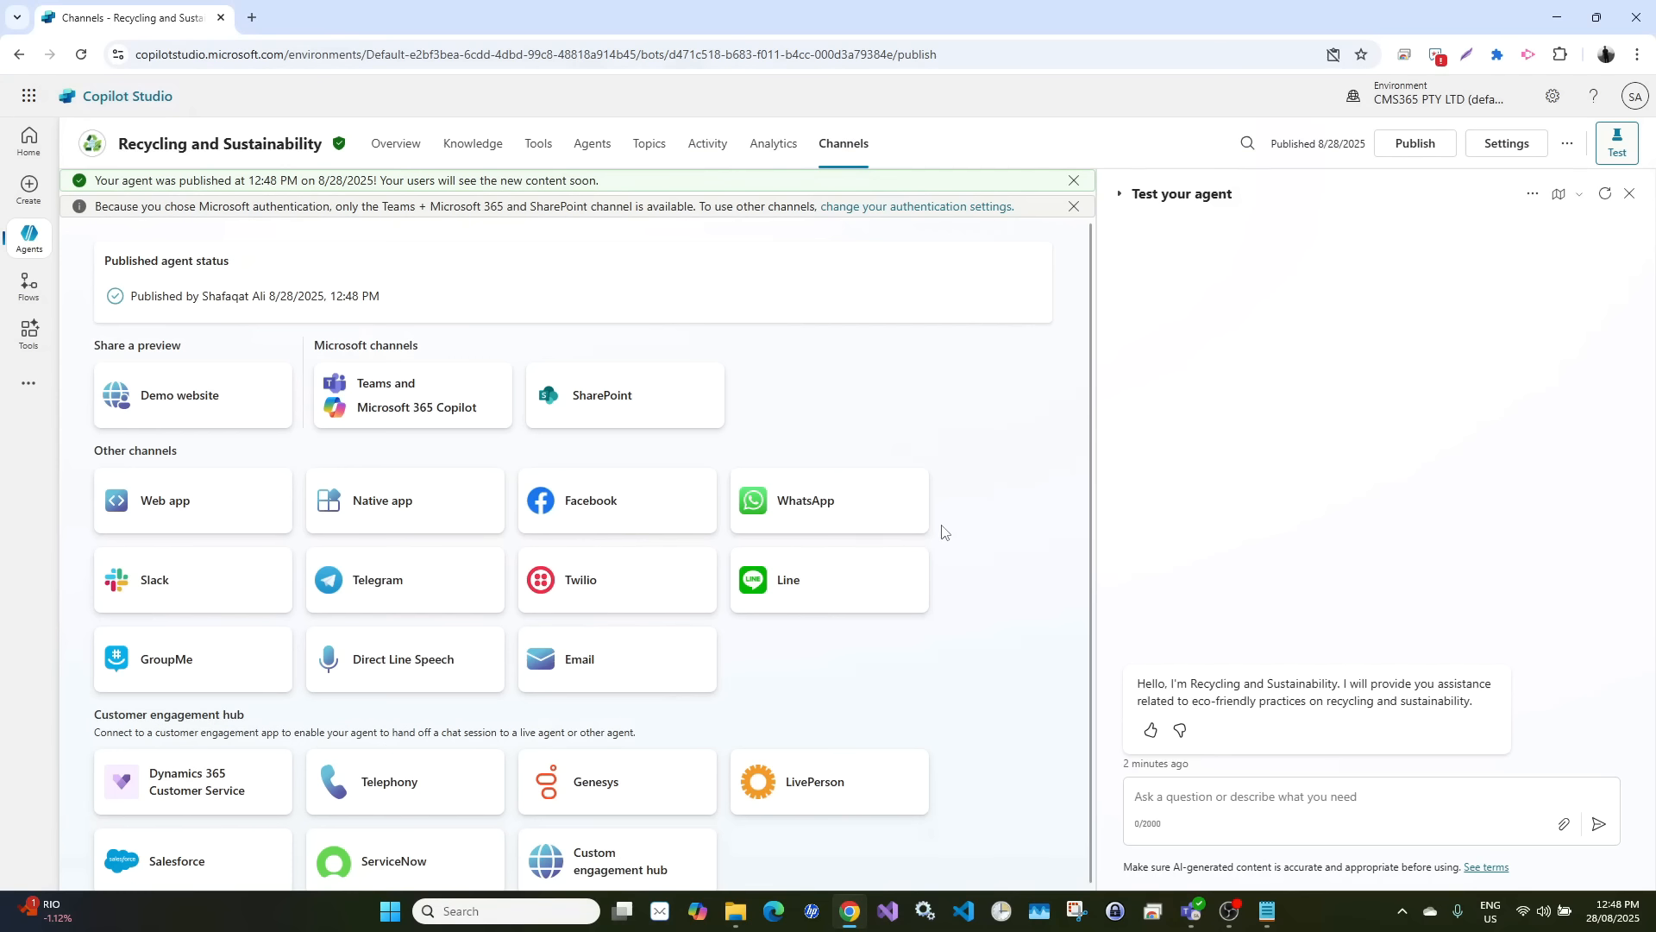
# Open the Recycling and Sustainability agent in the Microsoft Teams desktop app from its channel details, add it and start its chat
pyautogui.click(403, 405)
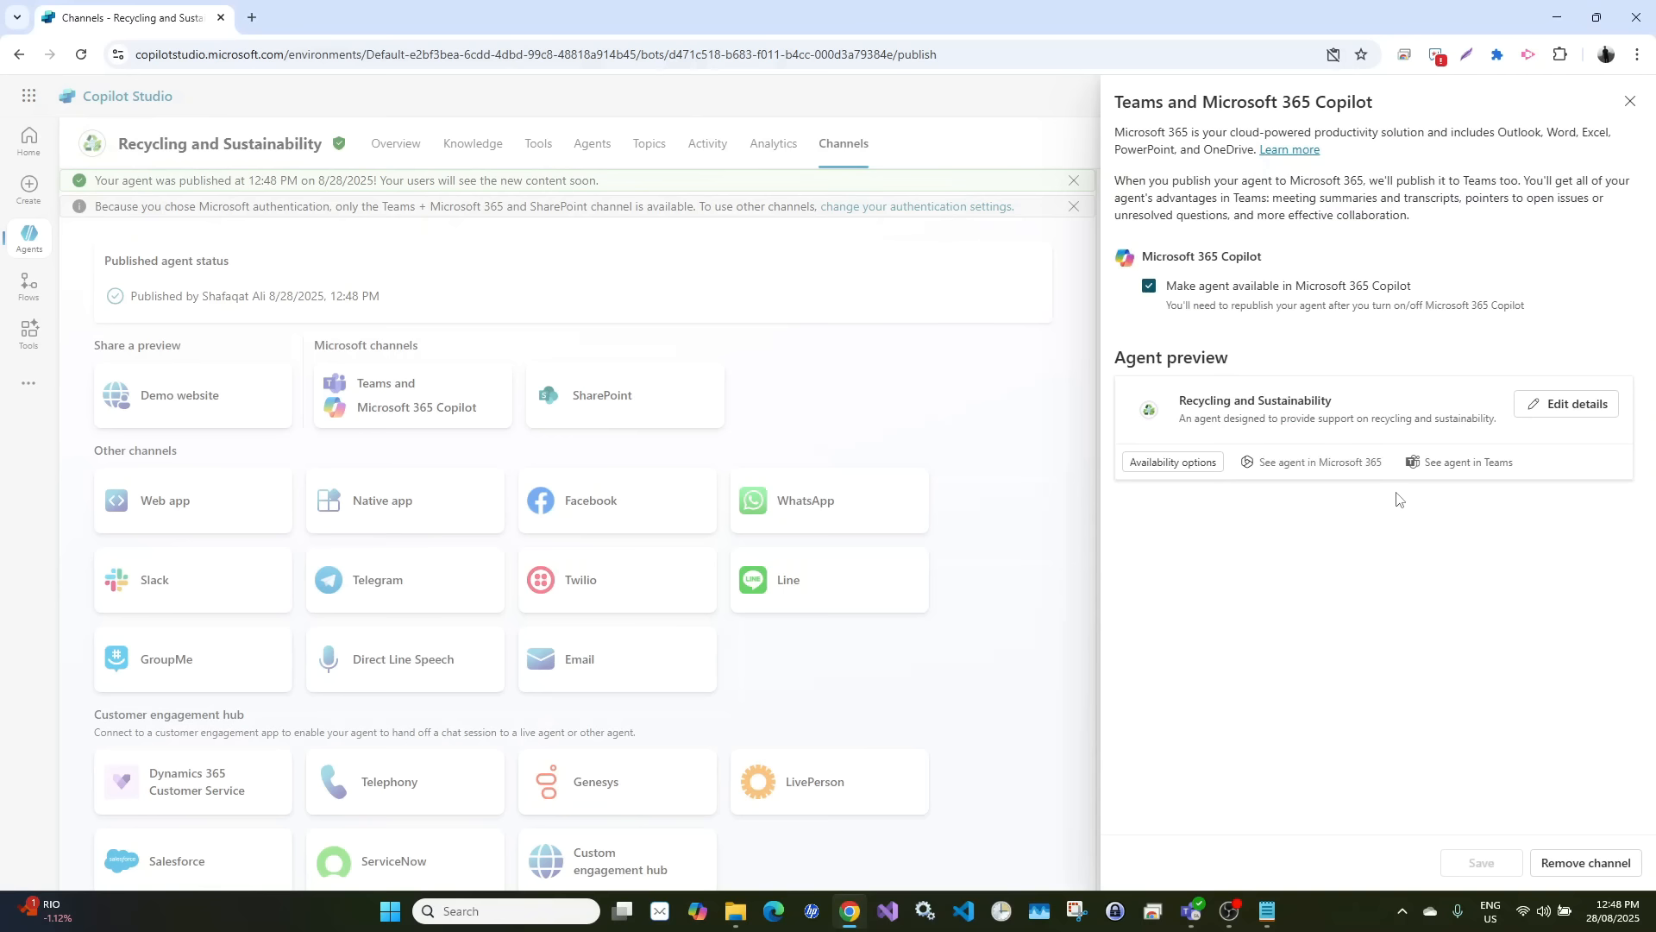
pyautogui.click(1449, 465)
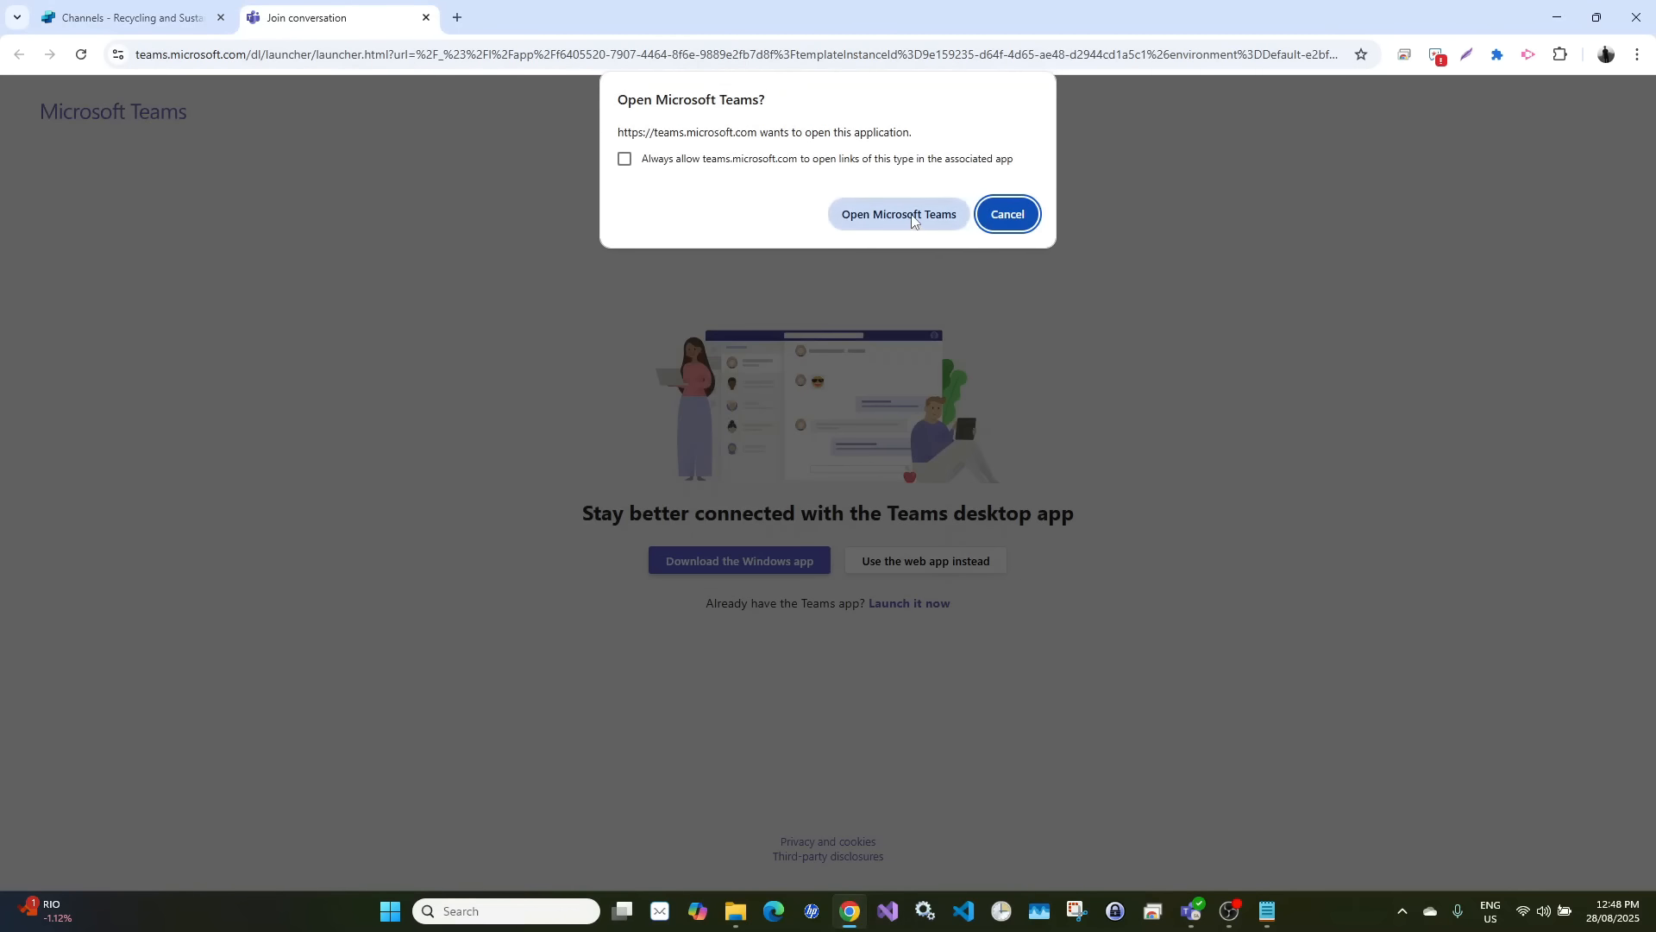
pyautogui.click(914, 221)
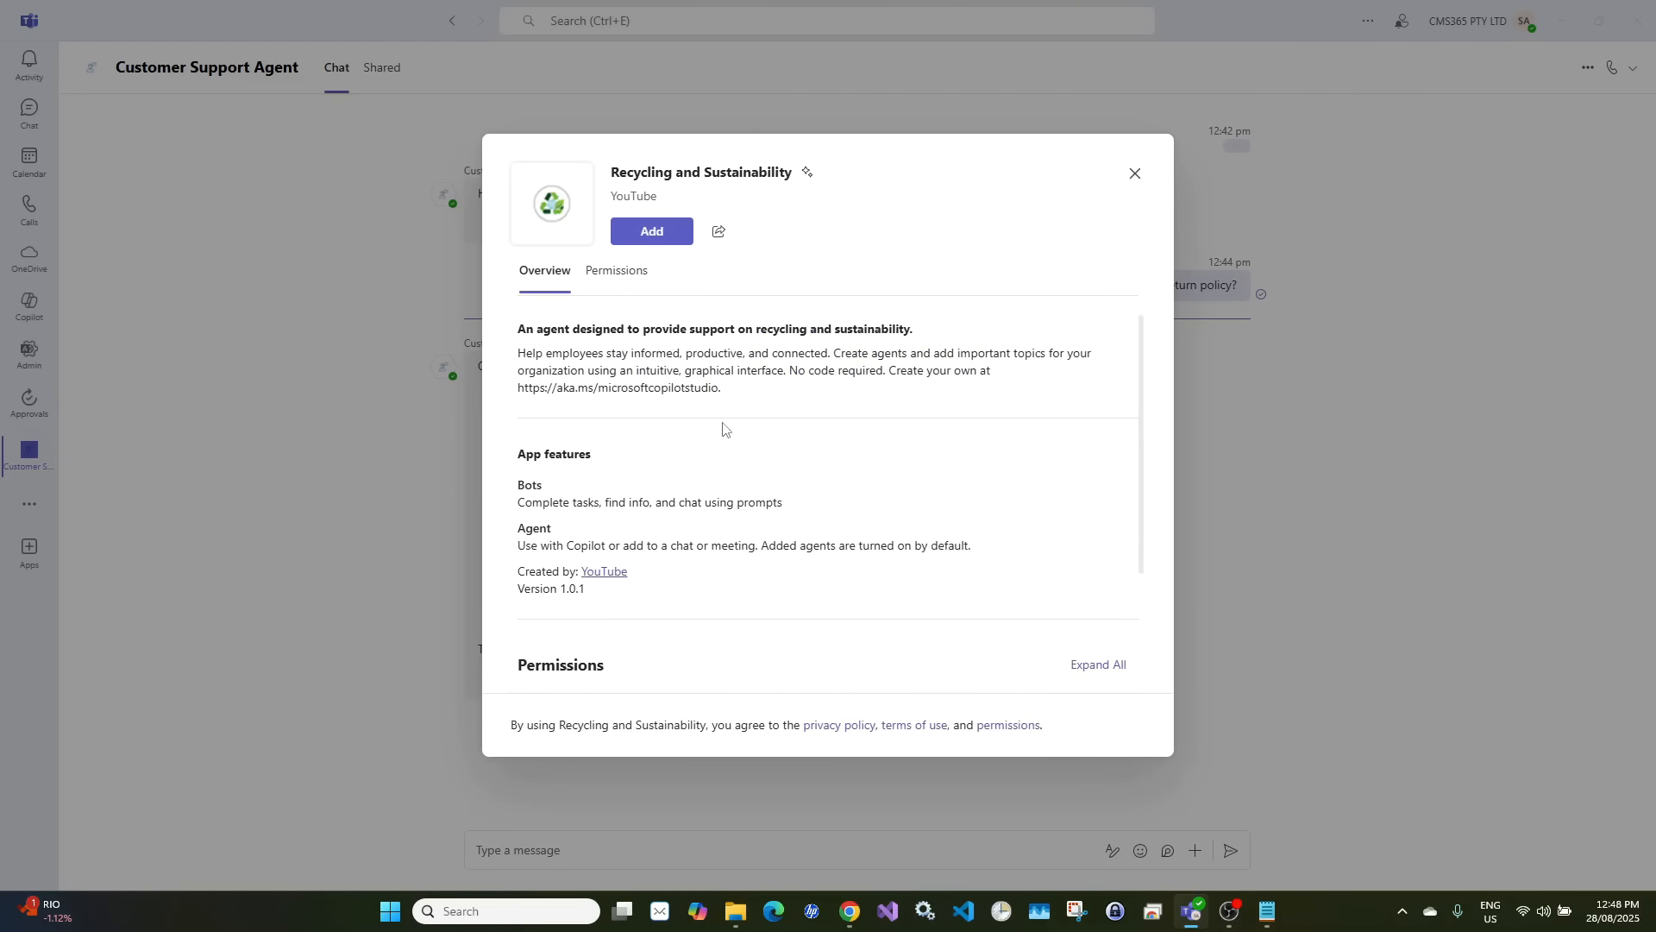
pyautogui.click(661, 235)
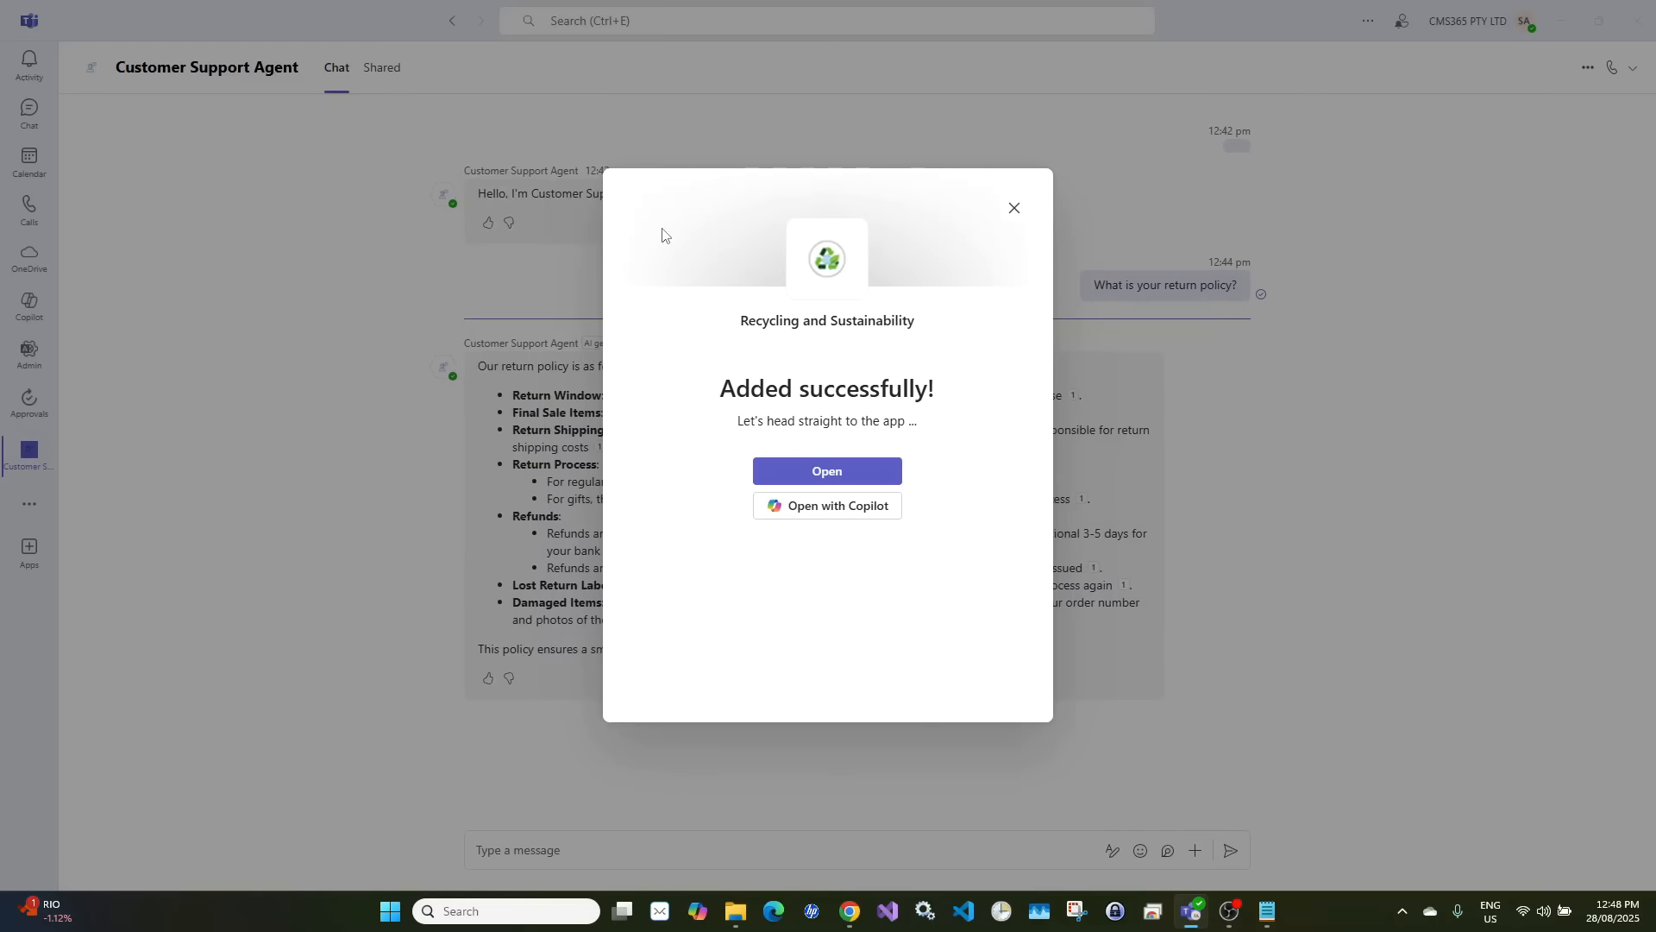
pyautogui.click(830, 472)
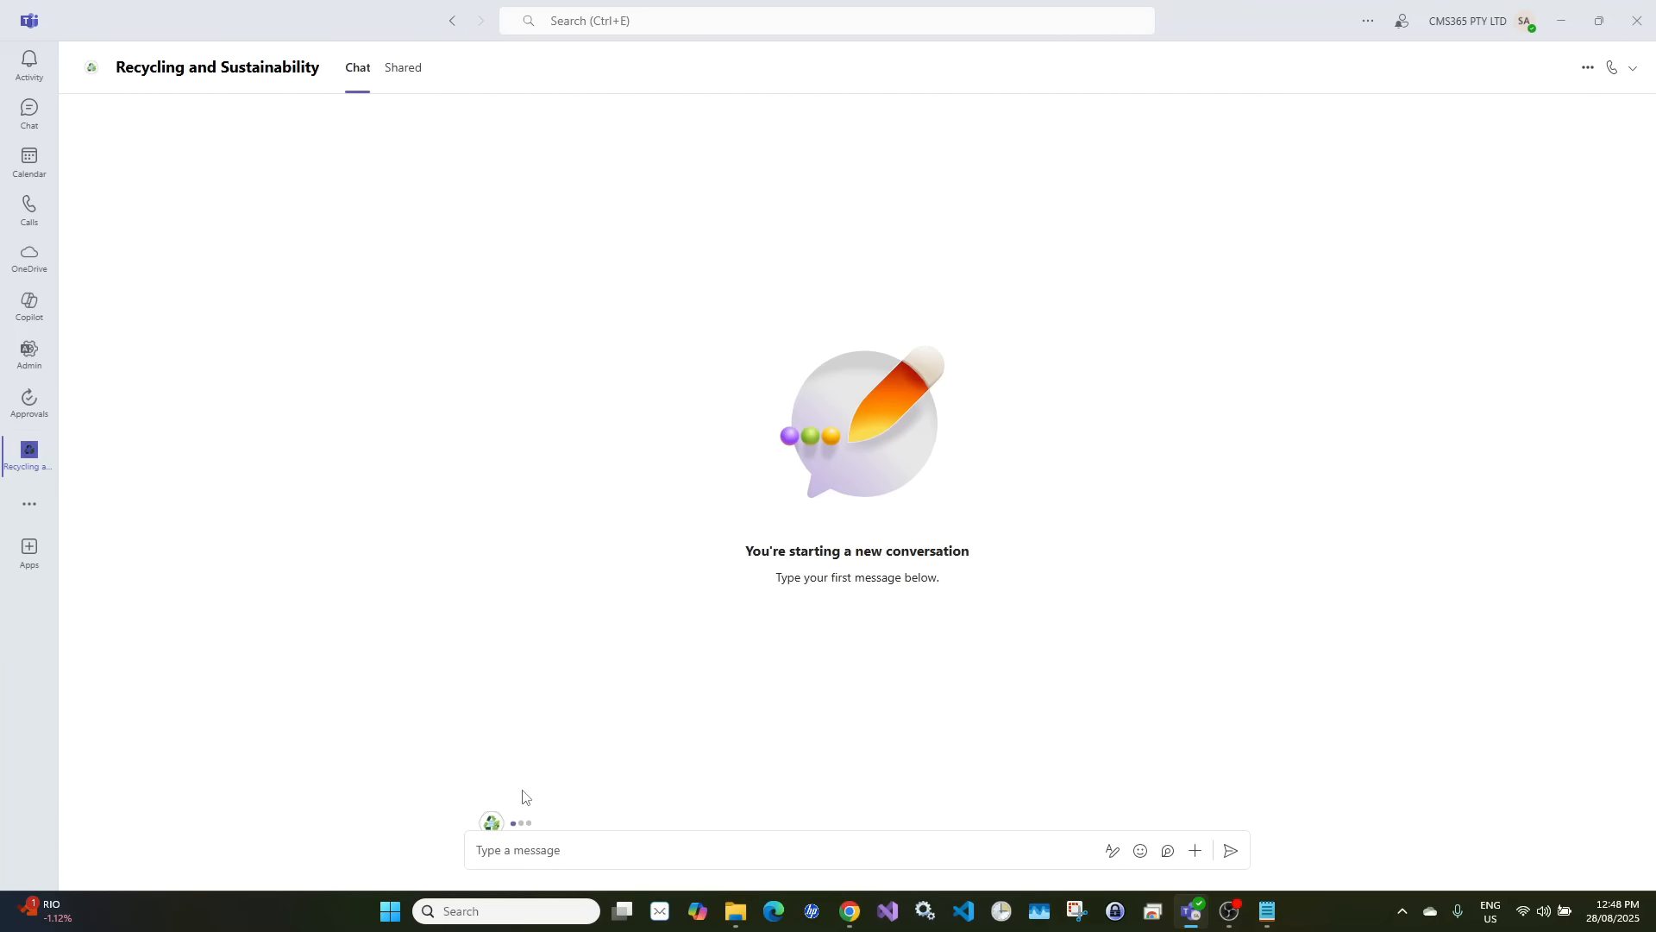
# Greet the Recycling and Sustainability agent with "Hi", ask "What is a 3 bin policy?" and read through the reply
pyautogui.click(545, 852)
pyautogui.write('Hi')
pyautogui.press('Return')
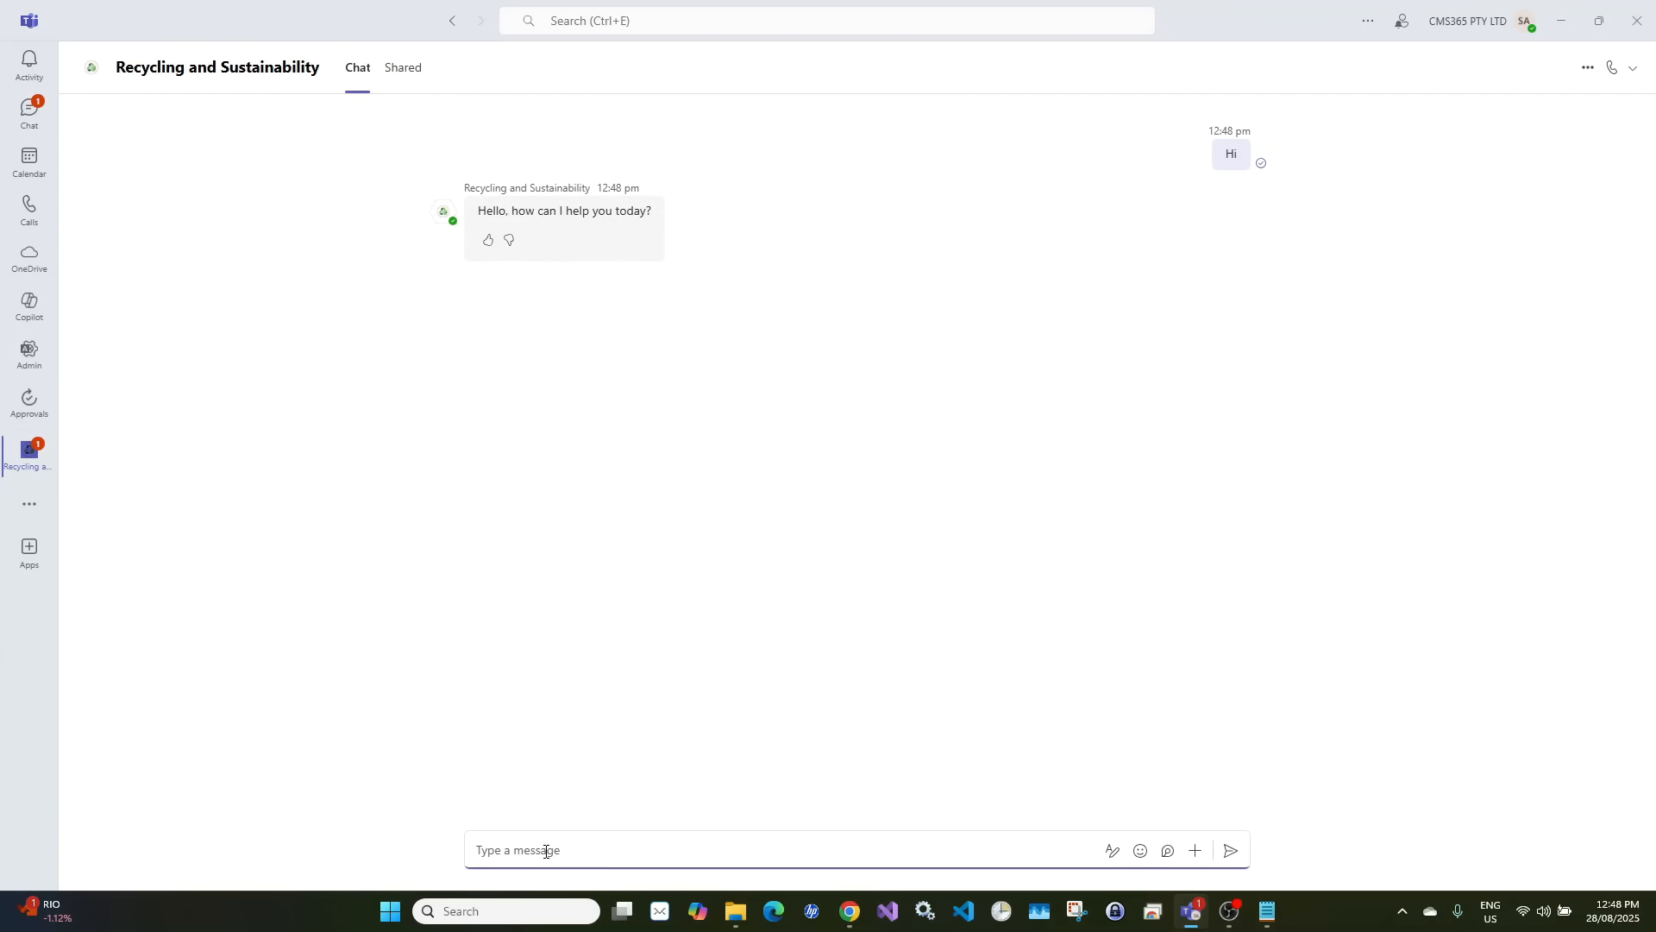
pyautogui.write('Wha')
pyautogui.write('t ui')
pyautogui.write(' a 3 bin policy?')
pyautogui.press('Return')
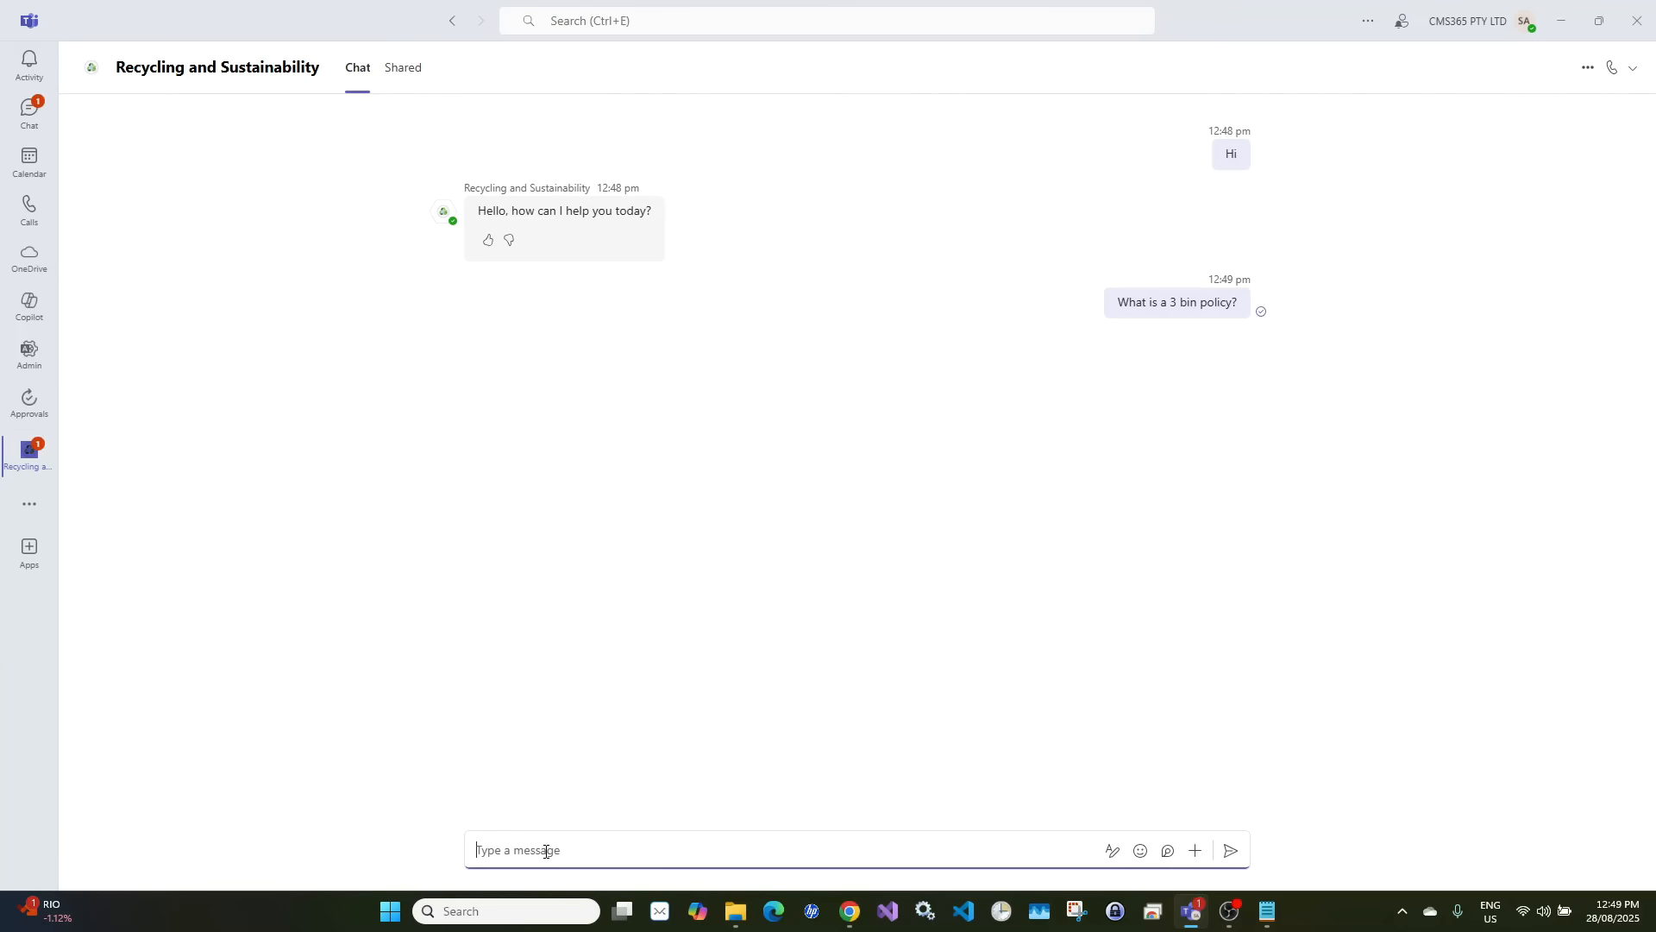
pyautogui.scroll(3, 806, 636)
pyautogui.scroll(-3, 806, 638)
pyautogui.scroll(3, 804, 639)
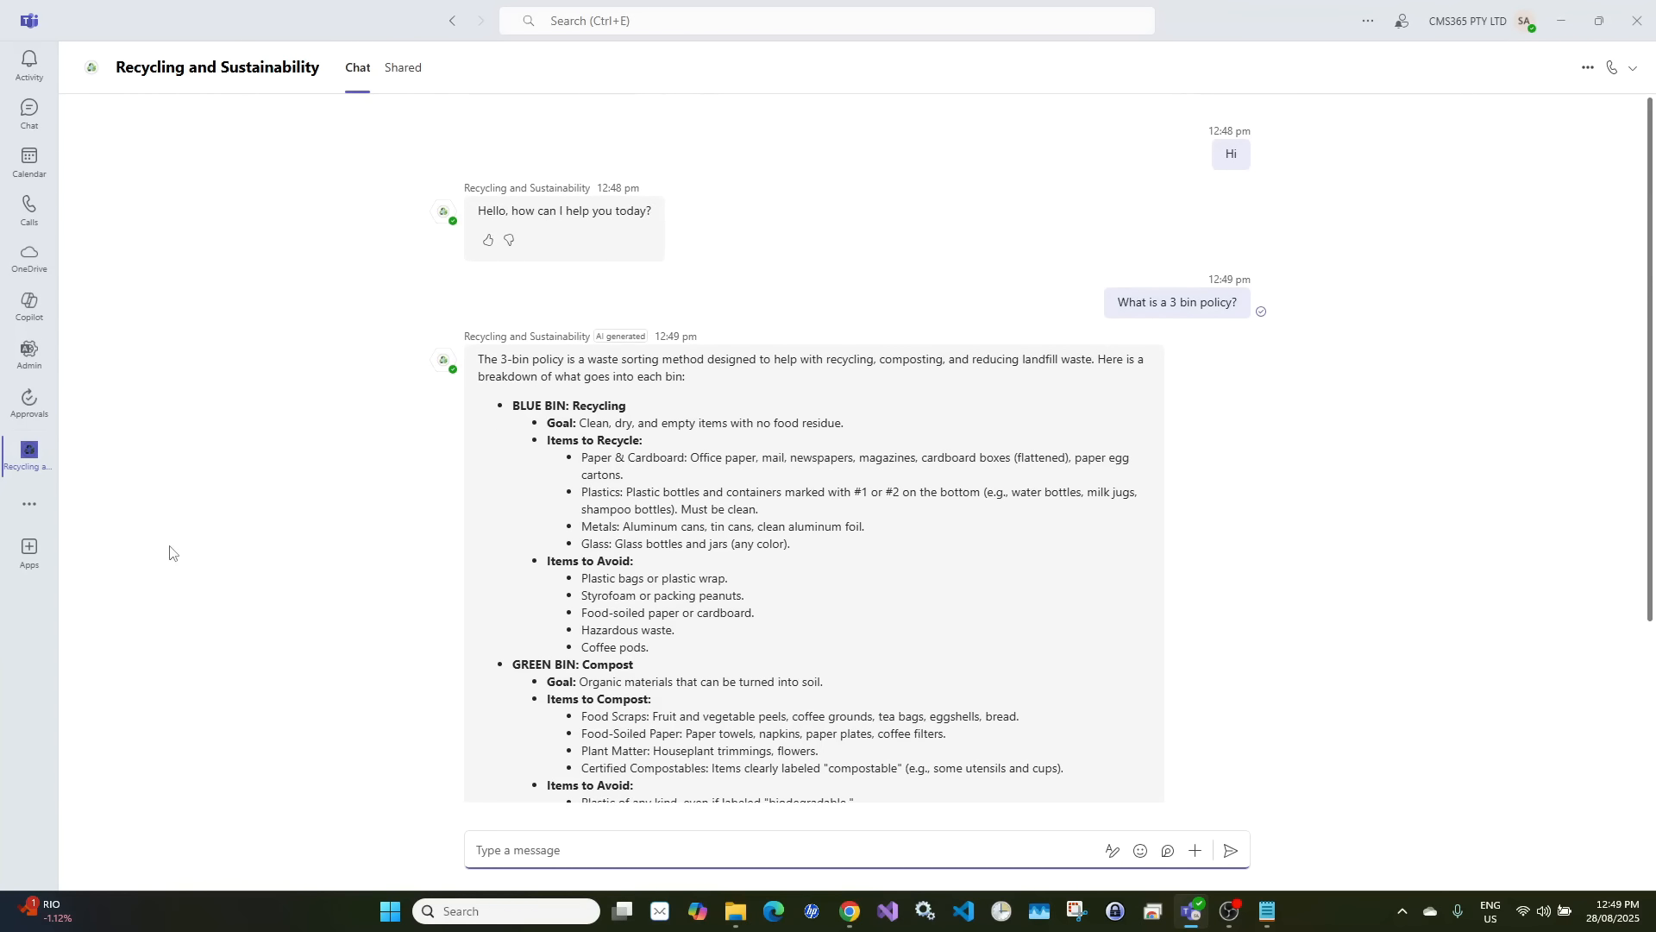
# Expand Recycling and Sustainability among the managed Teams apps and open its personal app and agent
pyautogui.click(26, 555)
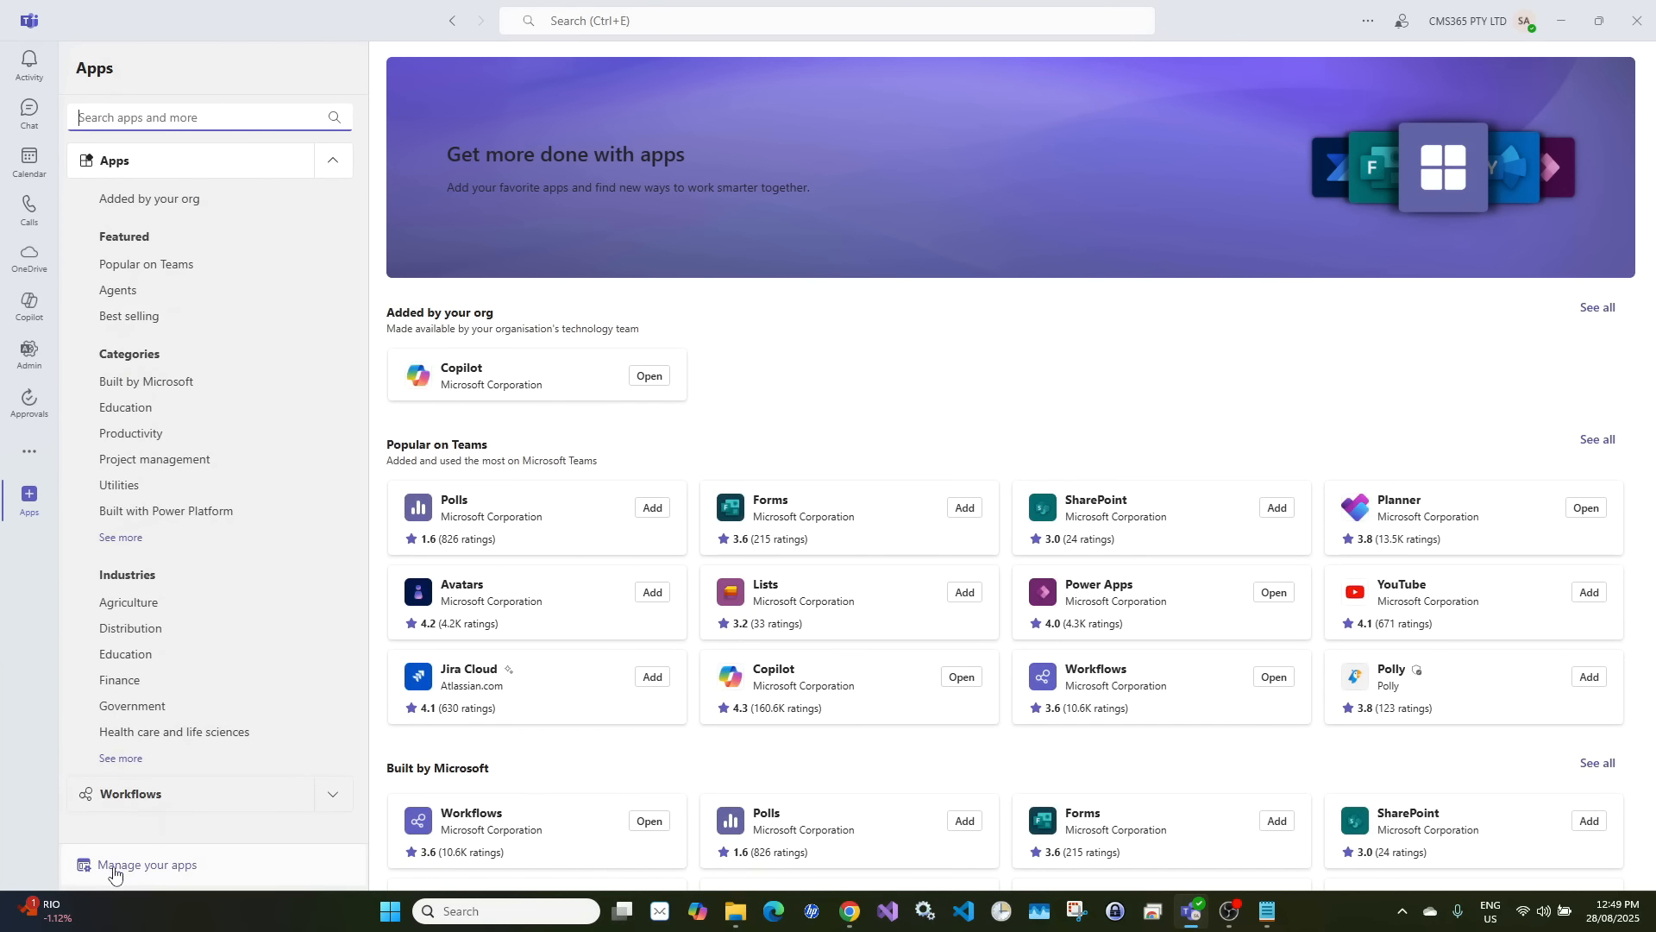
pyautogui.click(161, 866)
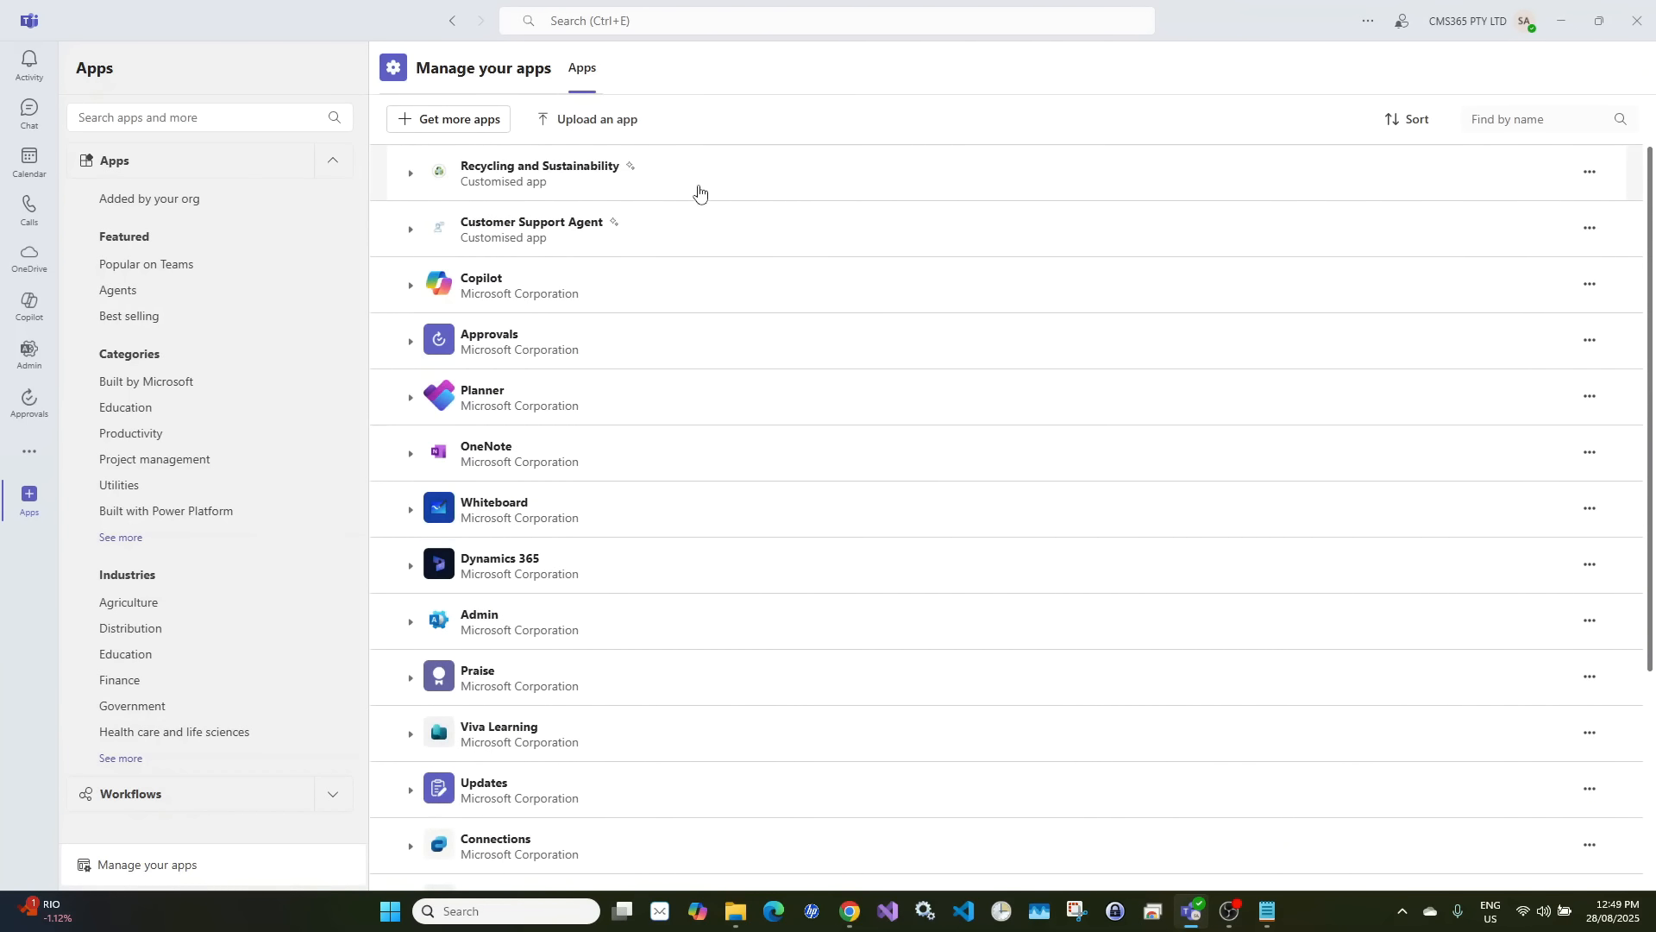
pyautogui.scroll(-4, 715, 257)
pyautogui.scroll(4, 717, 257)
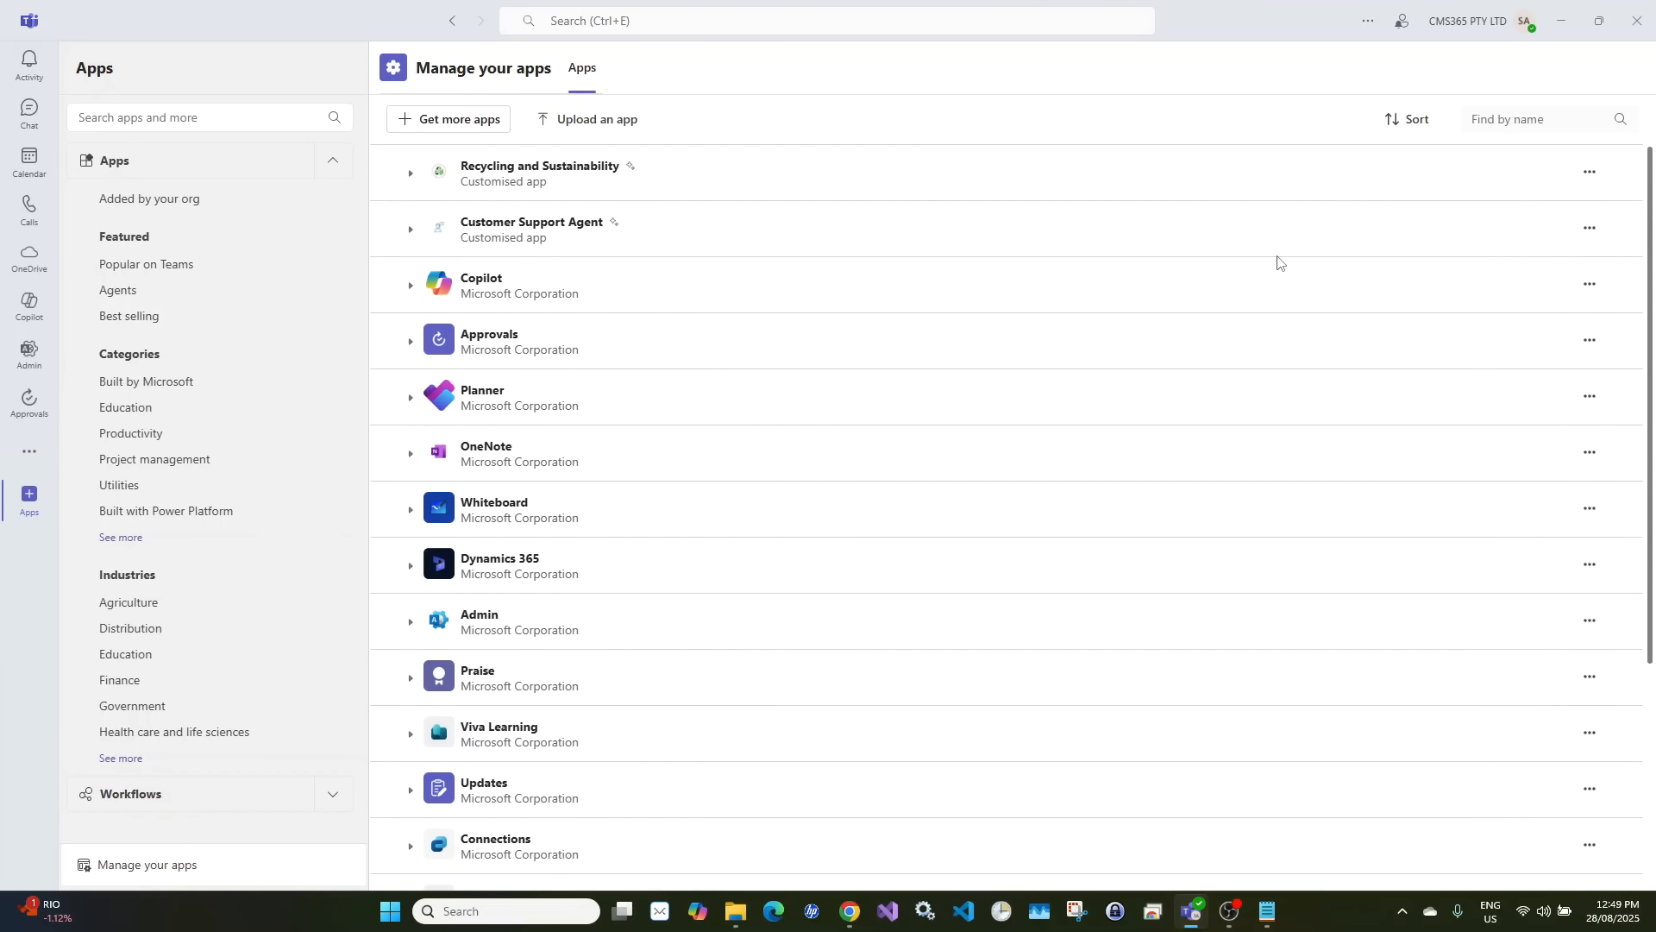
pyautogui.click(1590, 171)
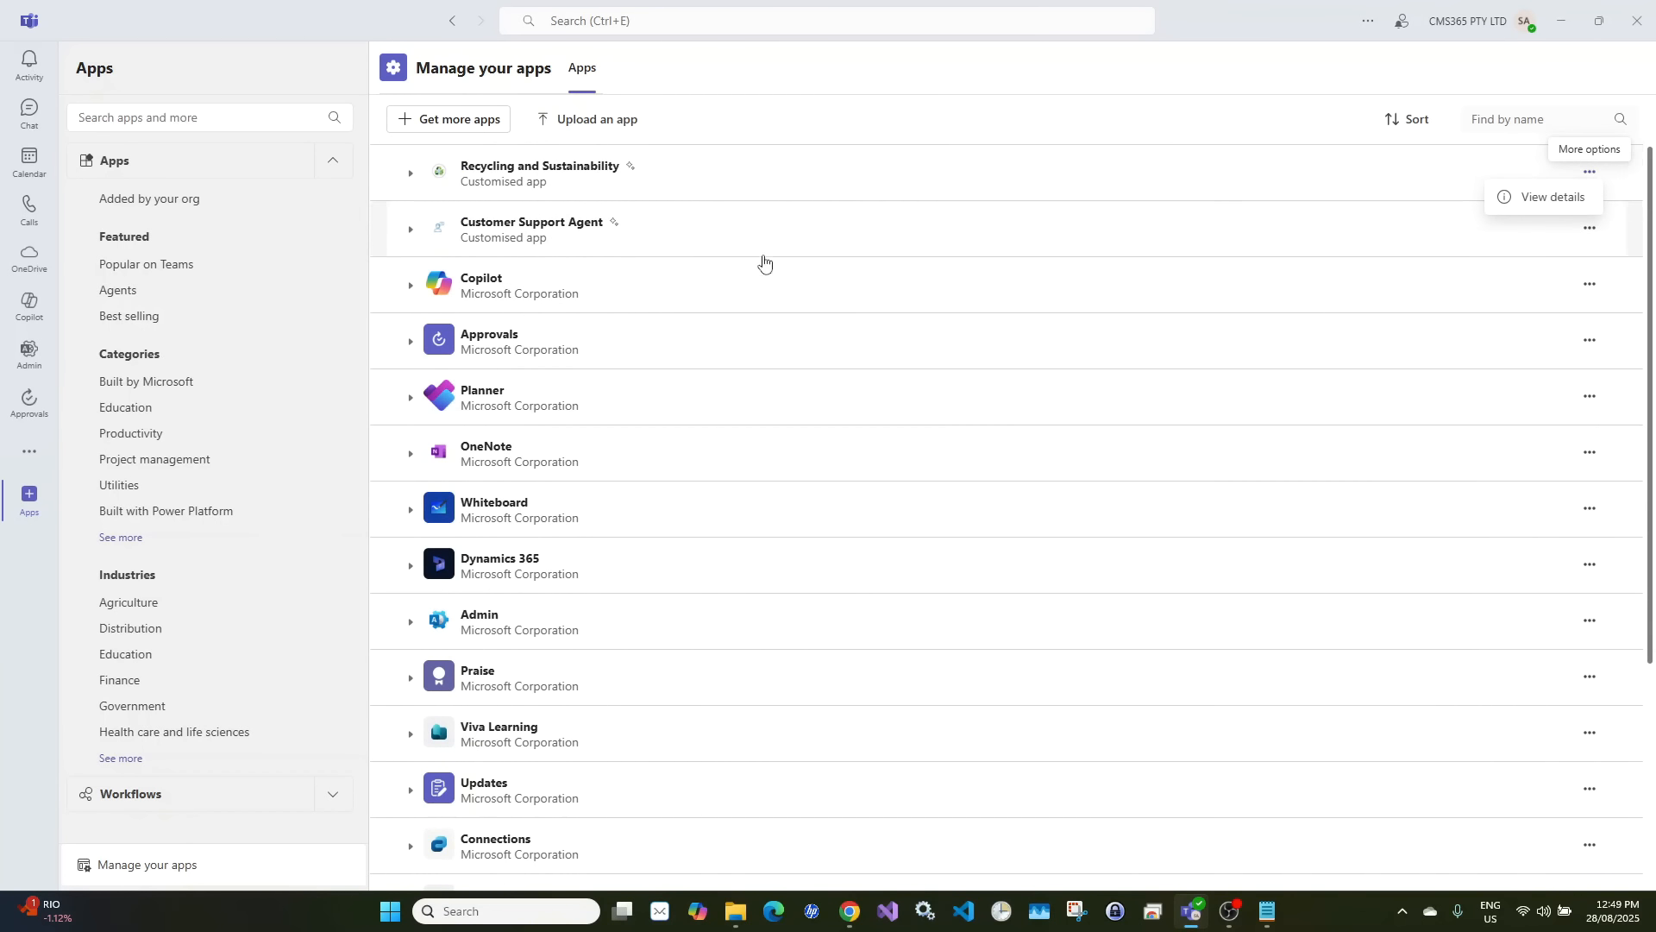
pyautogui.click(411, 177)
pyautogui.click(411, 177)
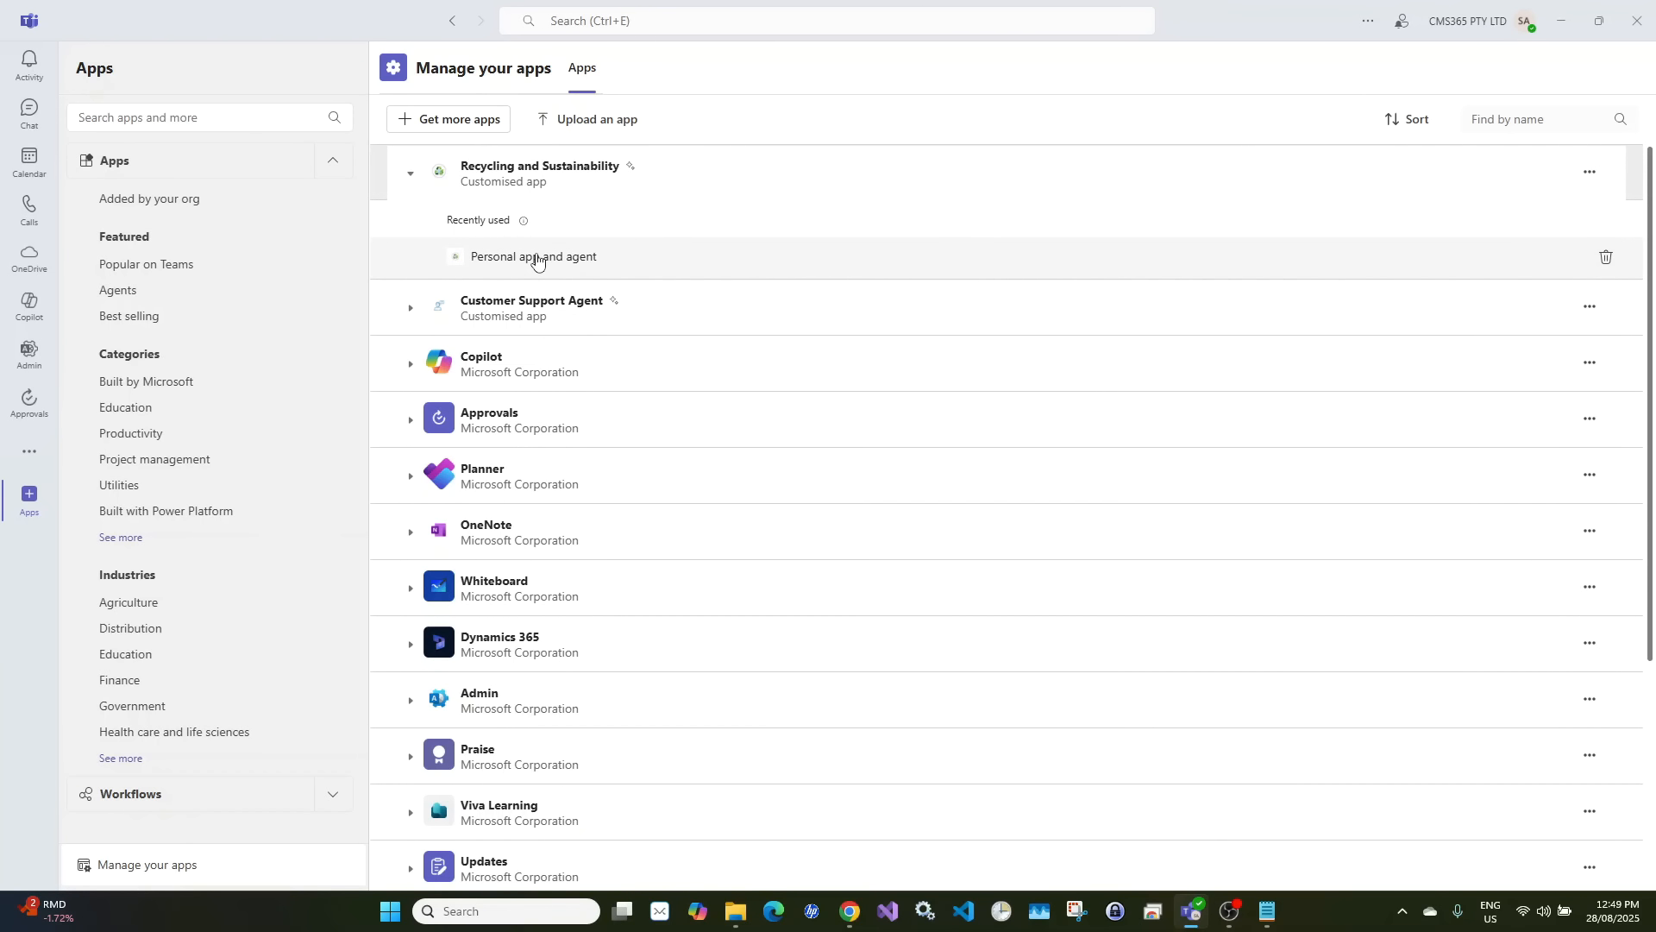
pyautogui.click(536, 257)
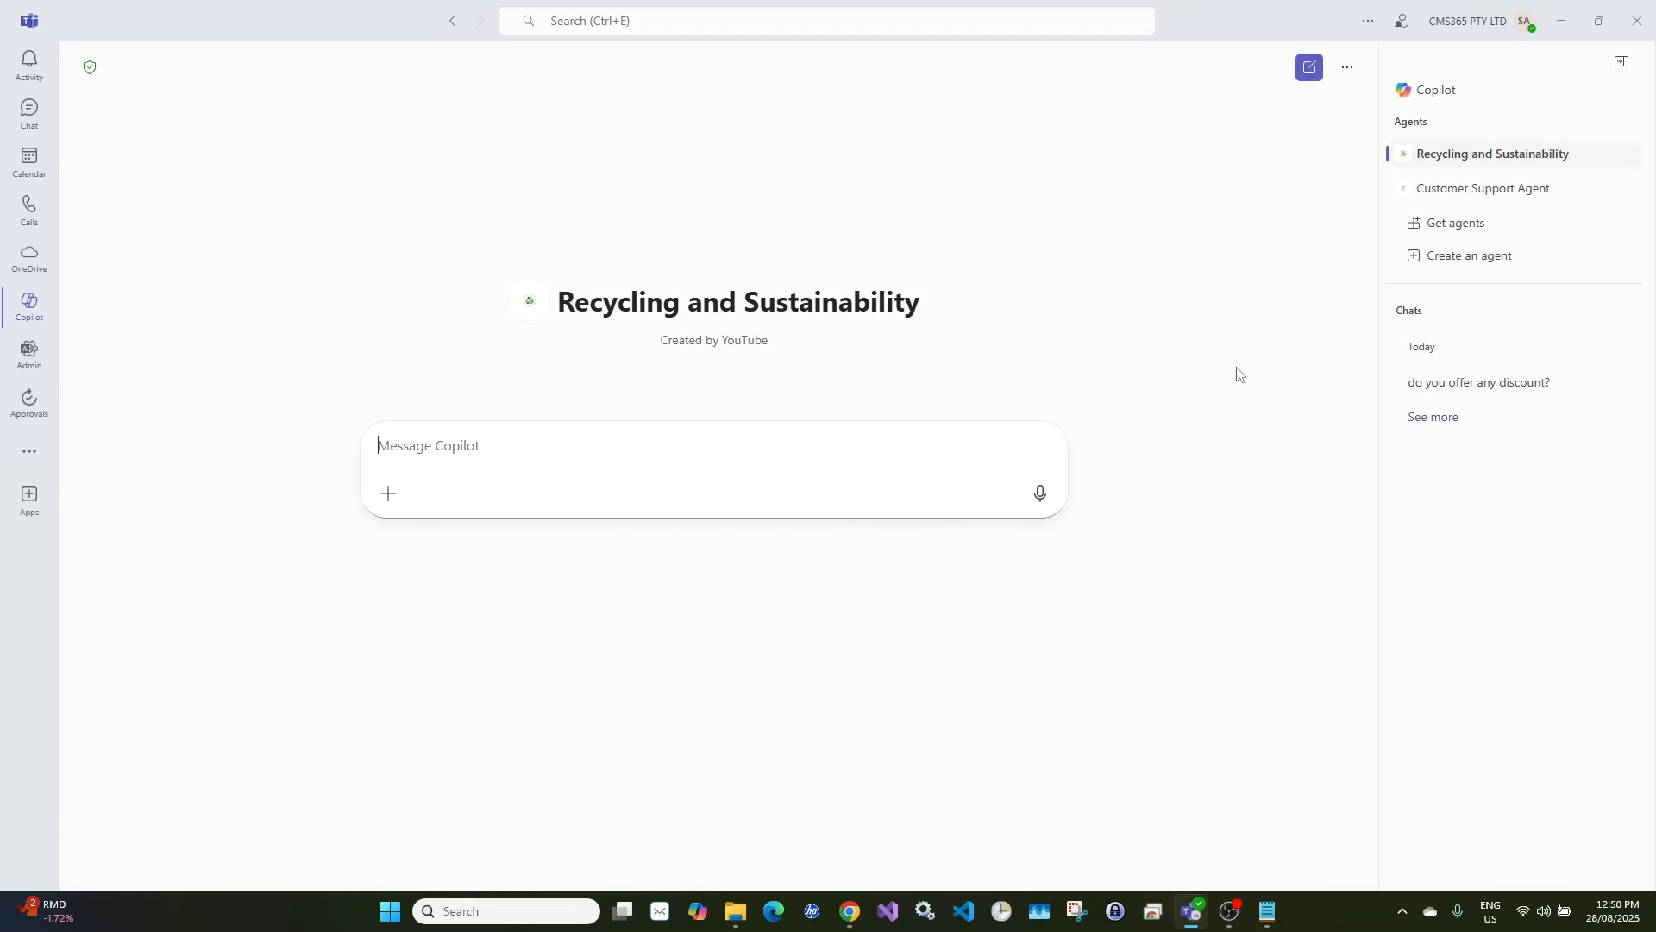
pyautogui.click(1619, 153)
pyautogui.click(1205, 540)
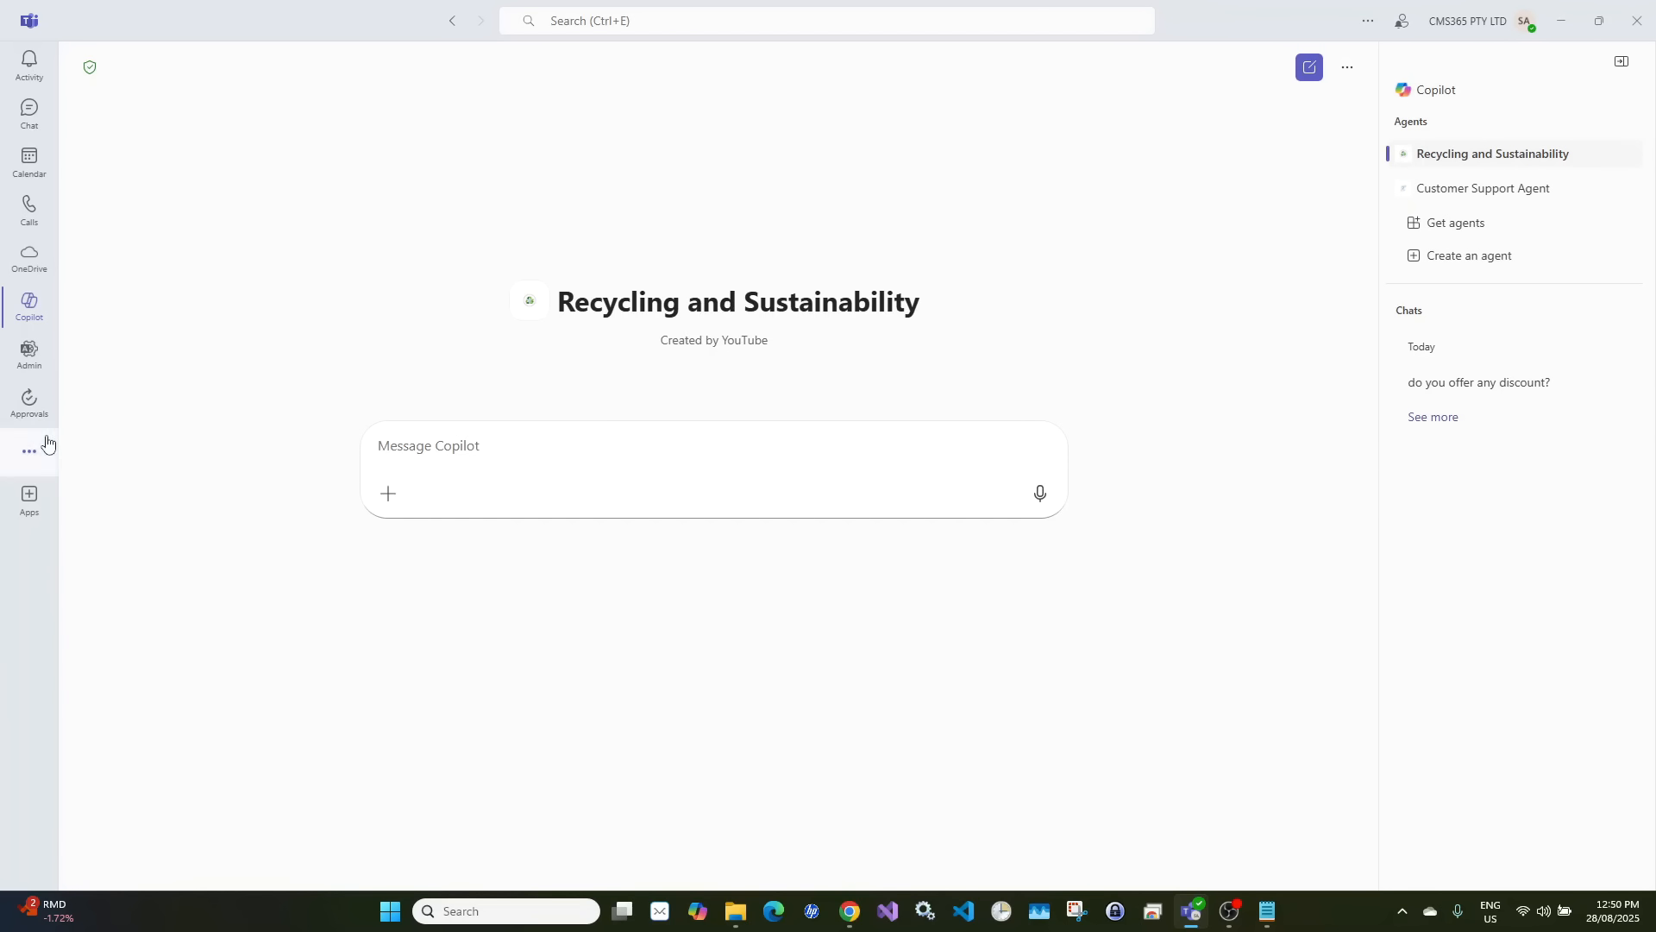
# Return to Copilot in Teams, switch to the Customer Support Agent and greet it with "Hi"
pyautogui.click(26, 406)
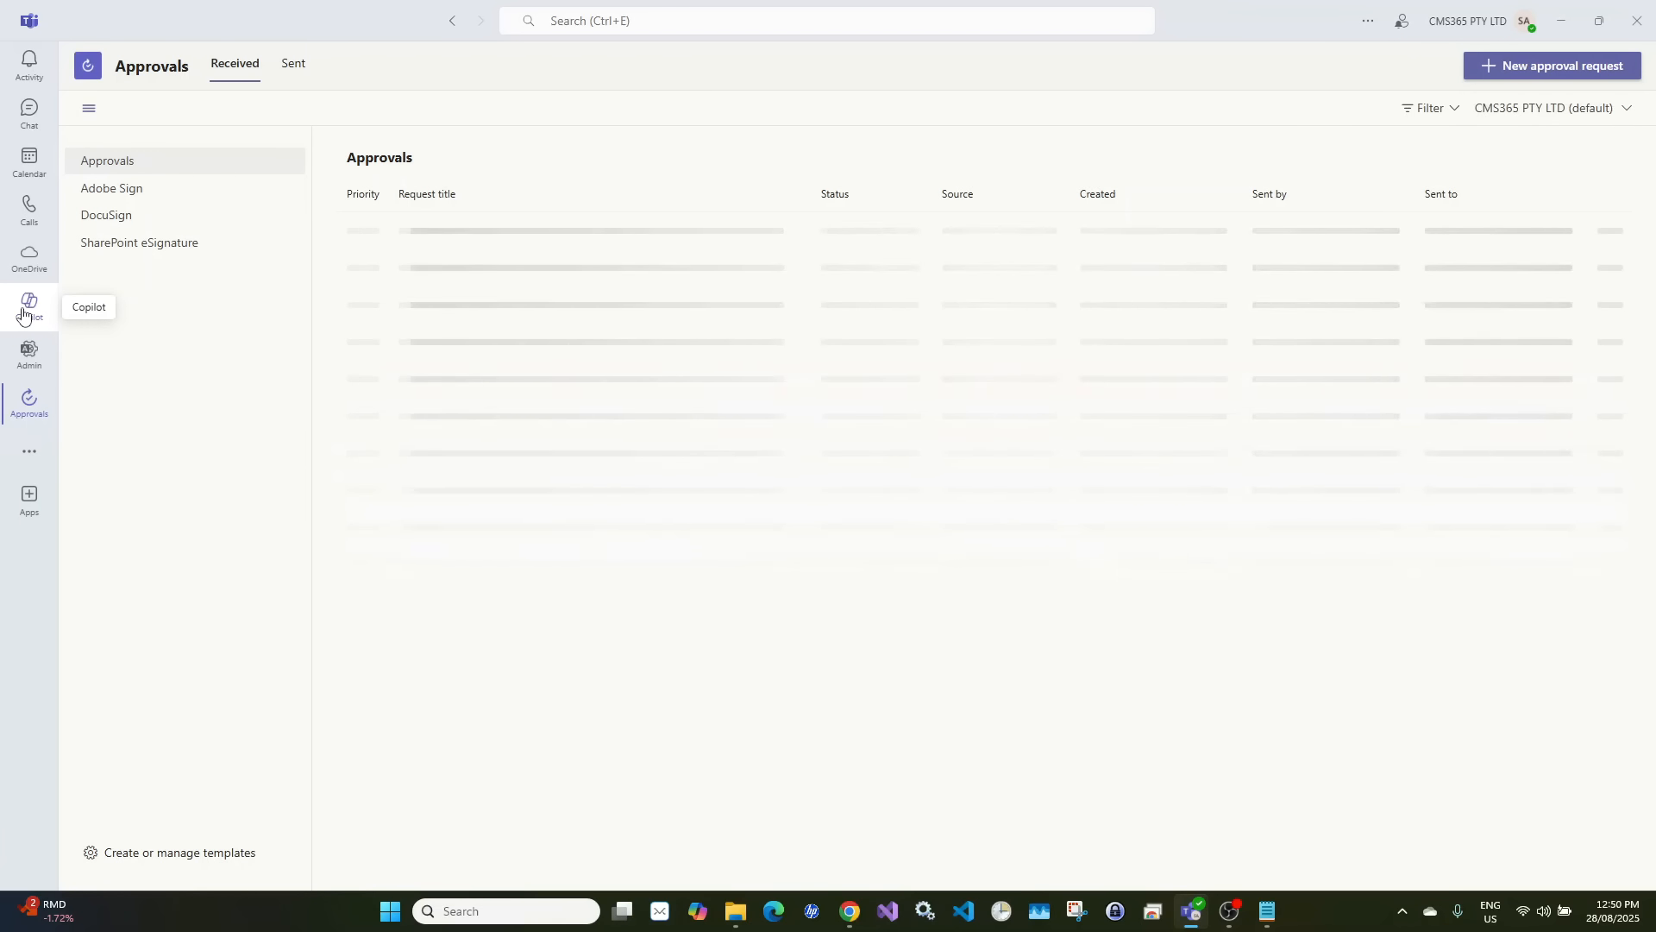
pyautogui.click(23, 316)
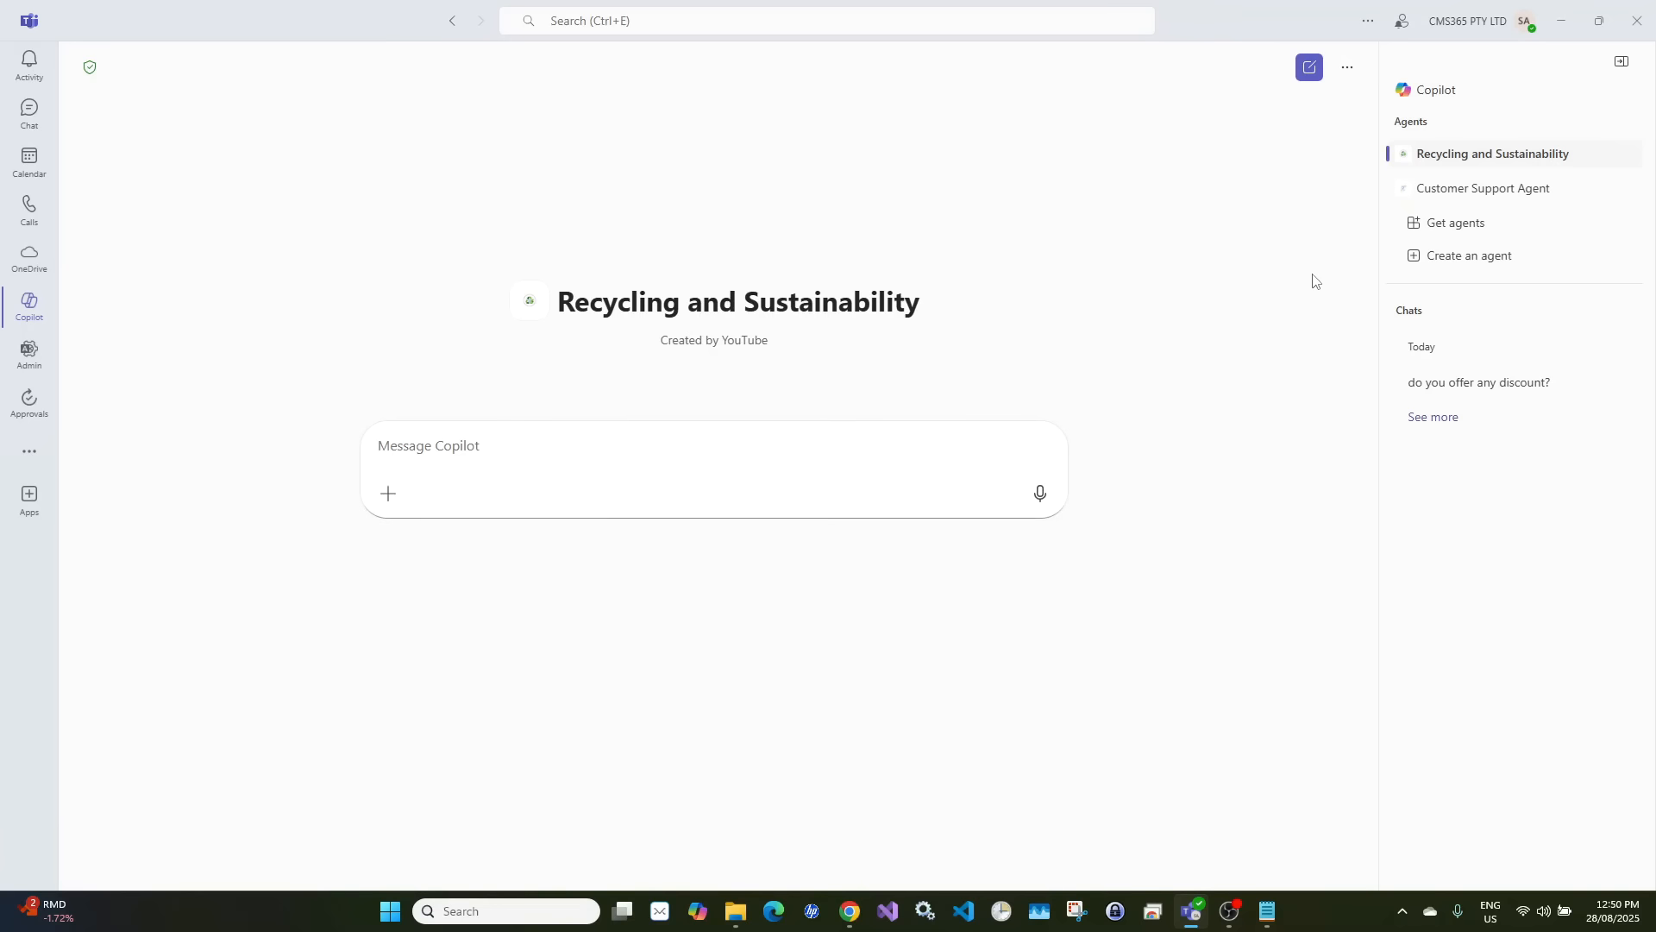
pyautogui.click(1477, 195)
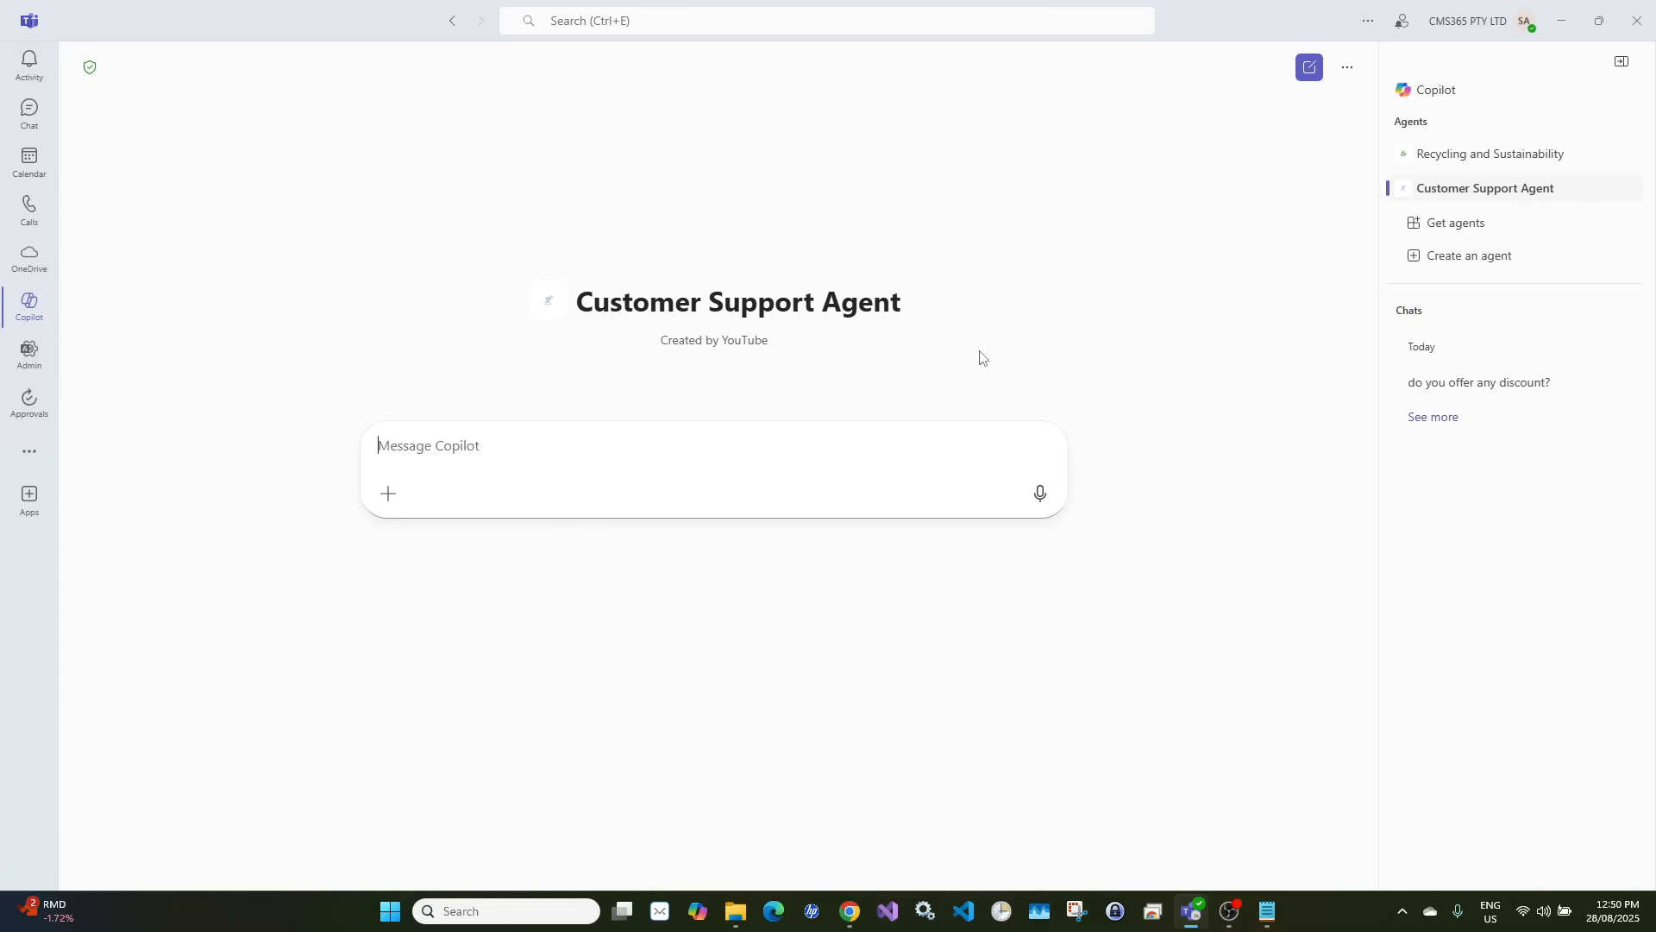
pyautogui.write('Hi')
pyautogui.press('Return')
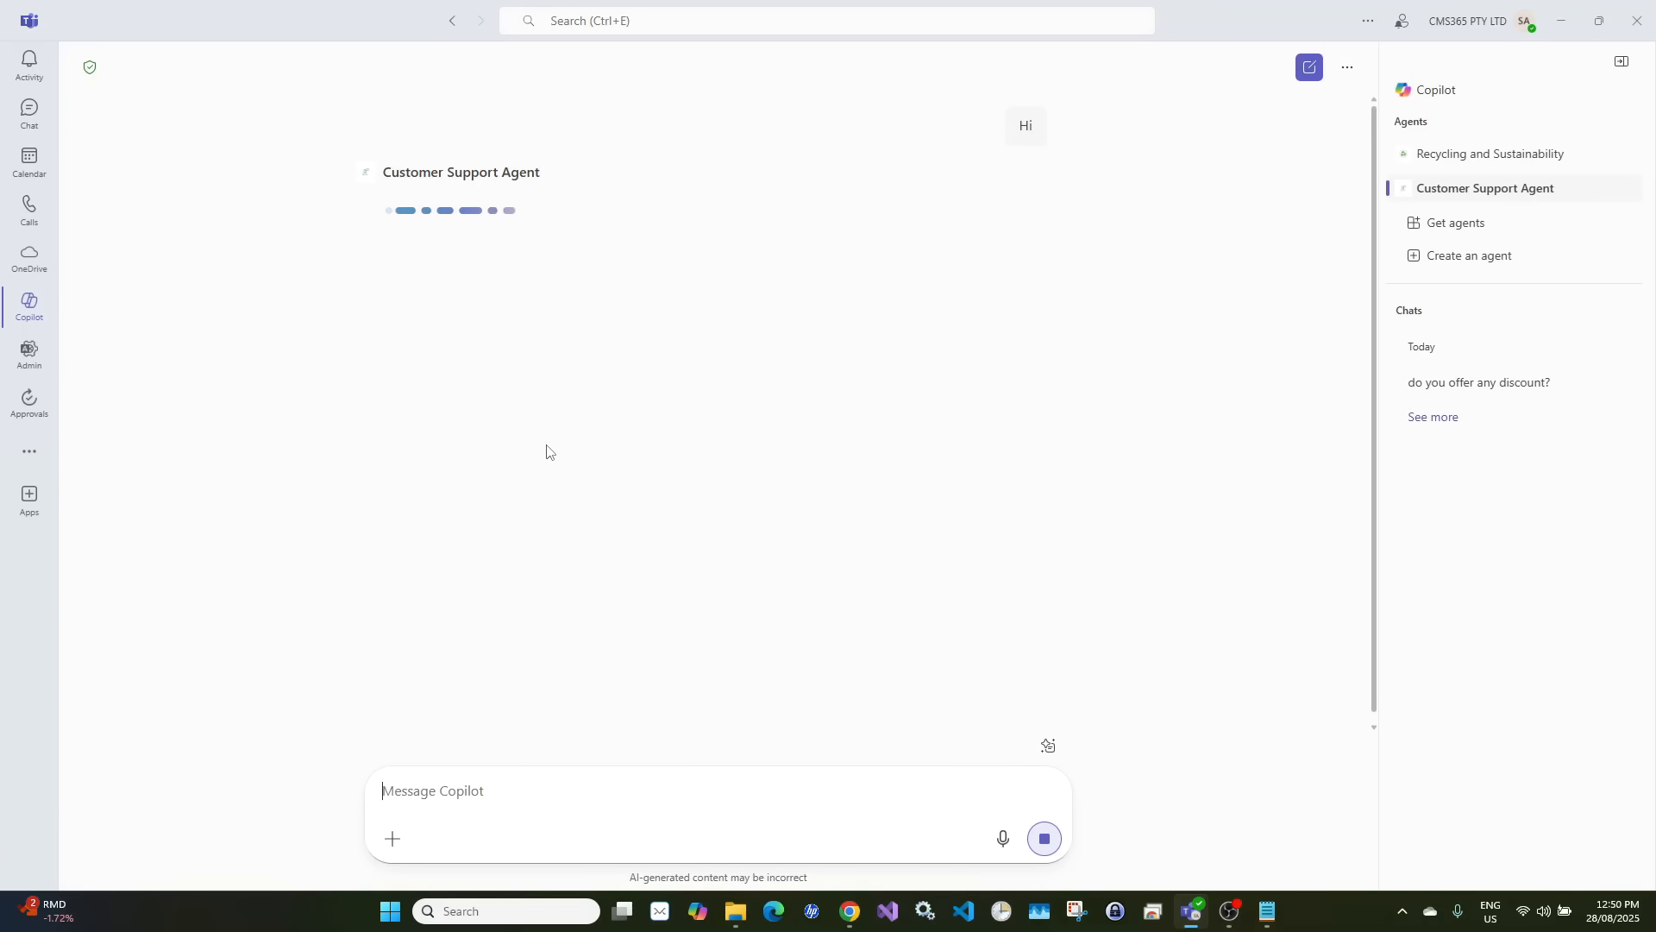
# Ask the Customer Support Agent "Do you offer any discount?" and review the conversation
pyautogui.write('Do you ')
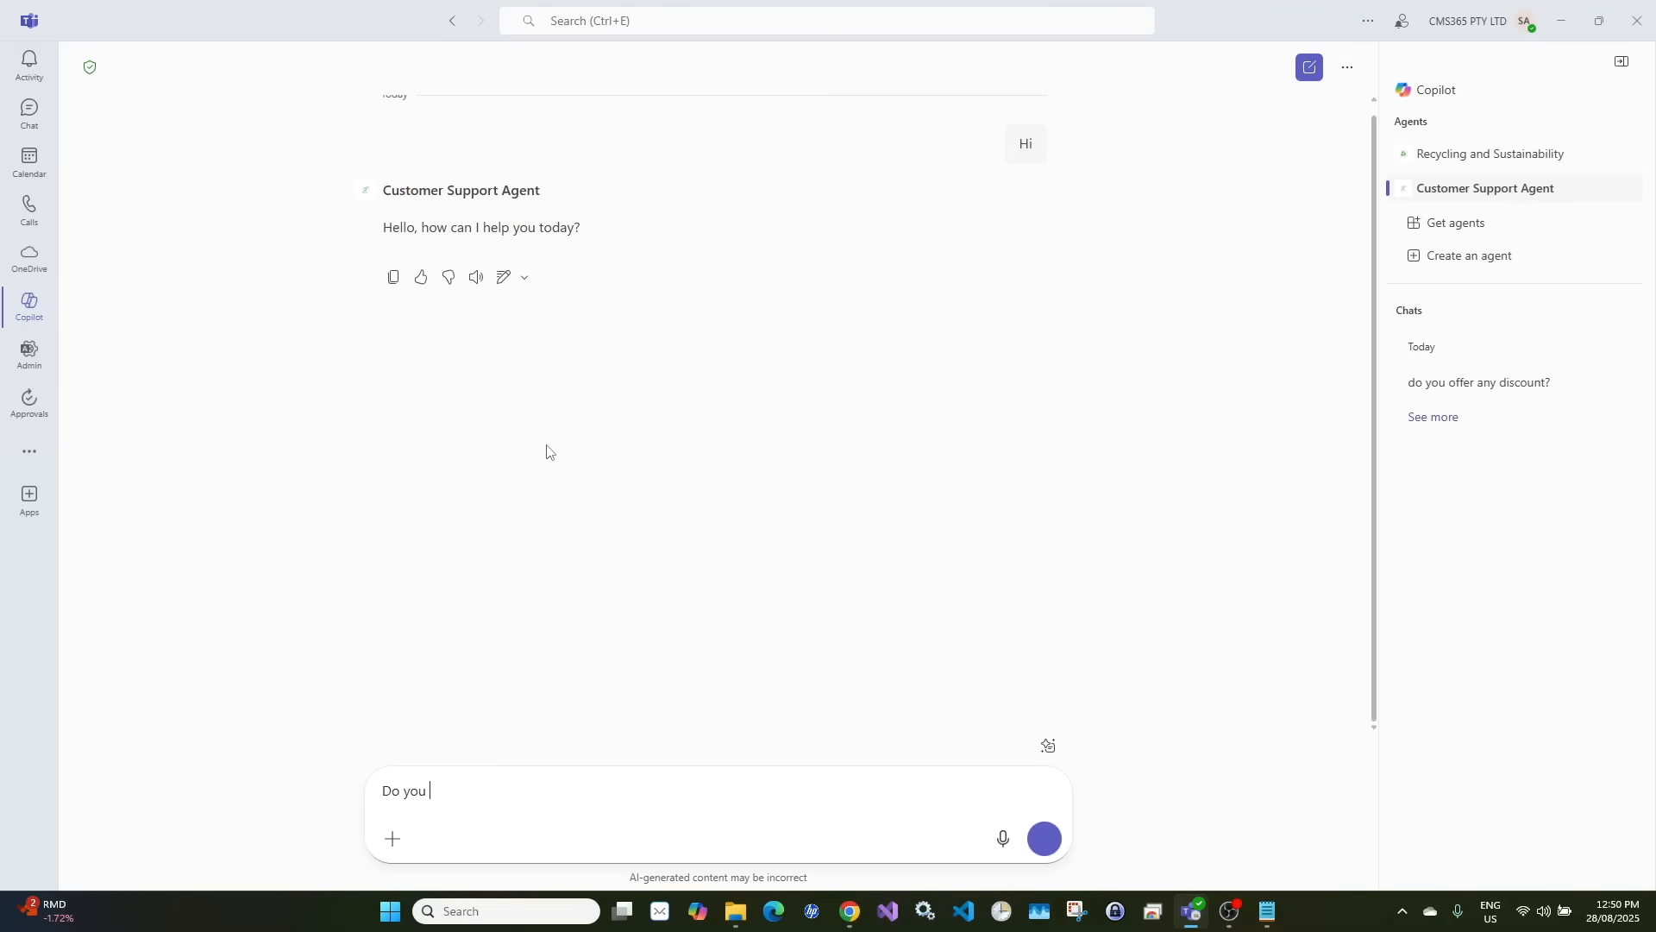
pyautogui.write('offer a')
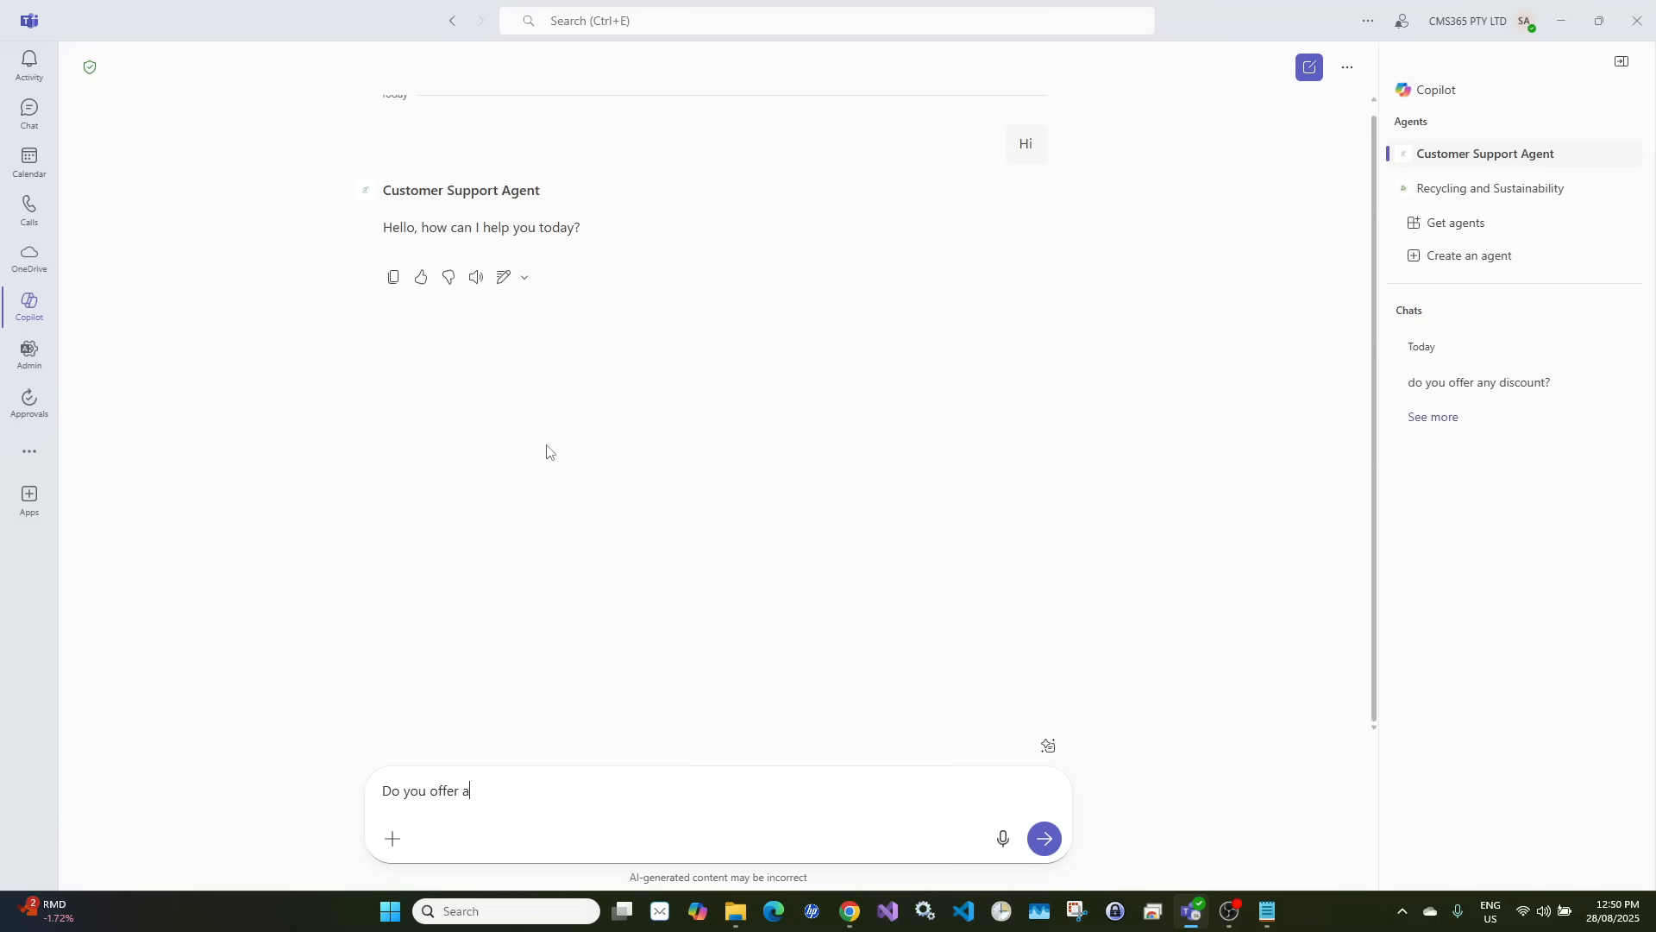
pyautogui.write('ny discount?')
pyautogui.press('Return')
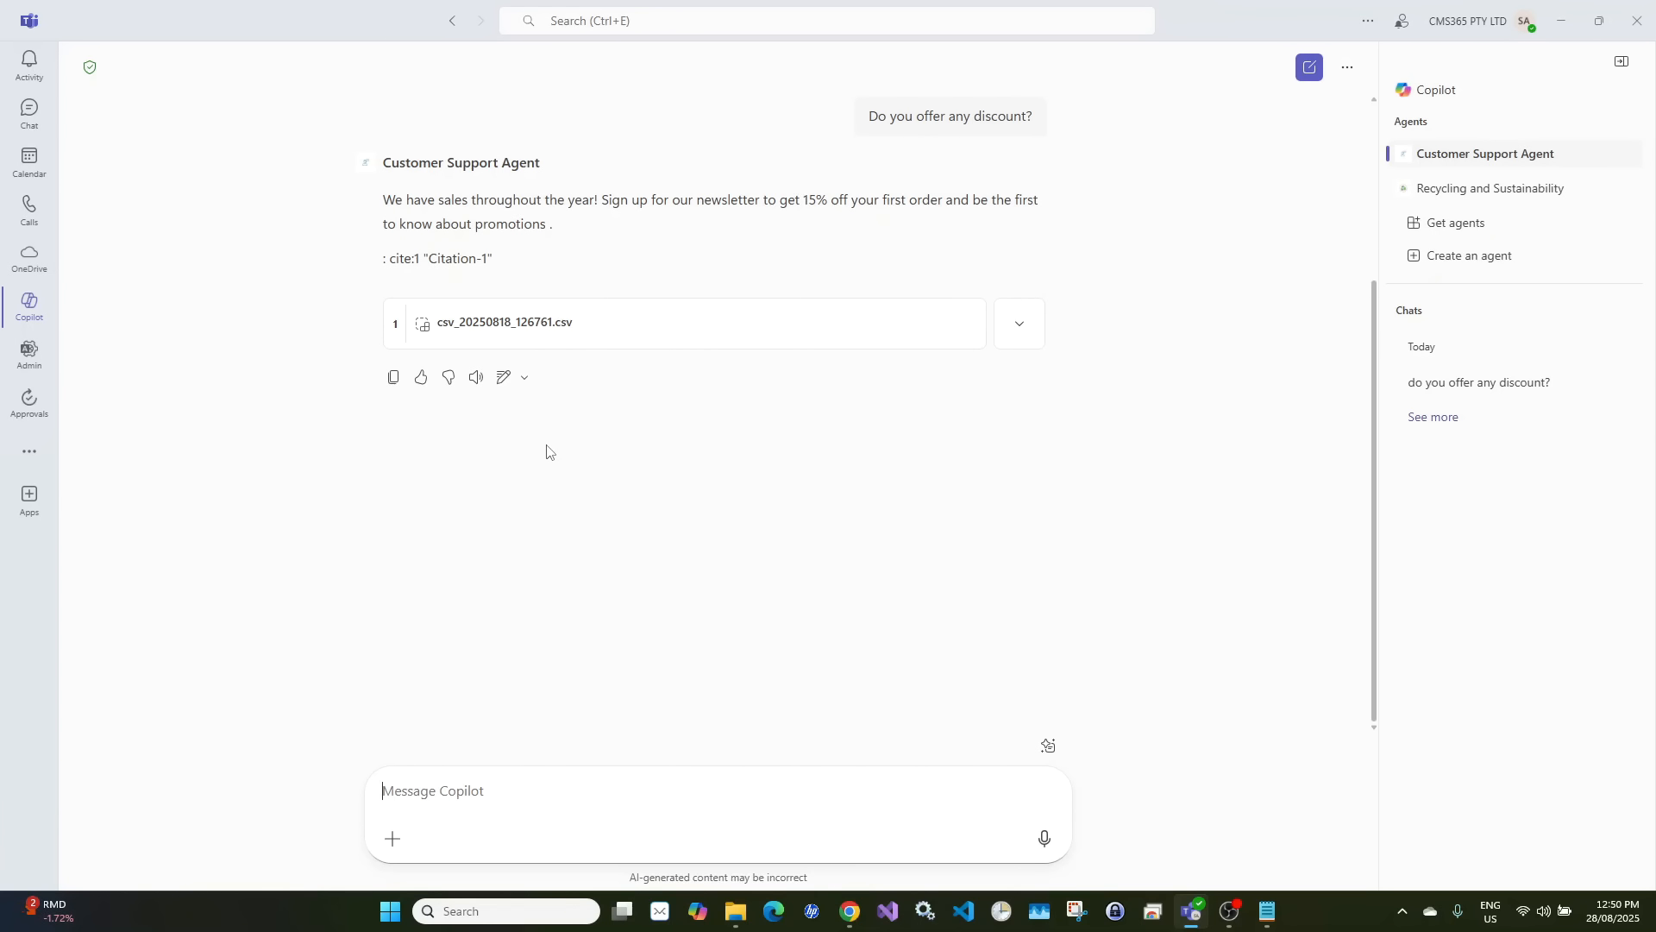
pyautogui.scroll(3, 866, 552)
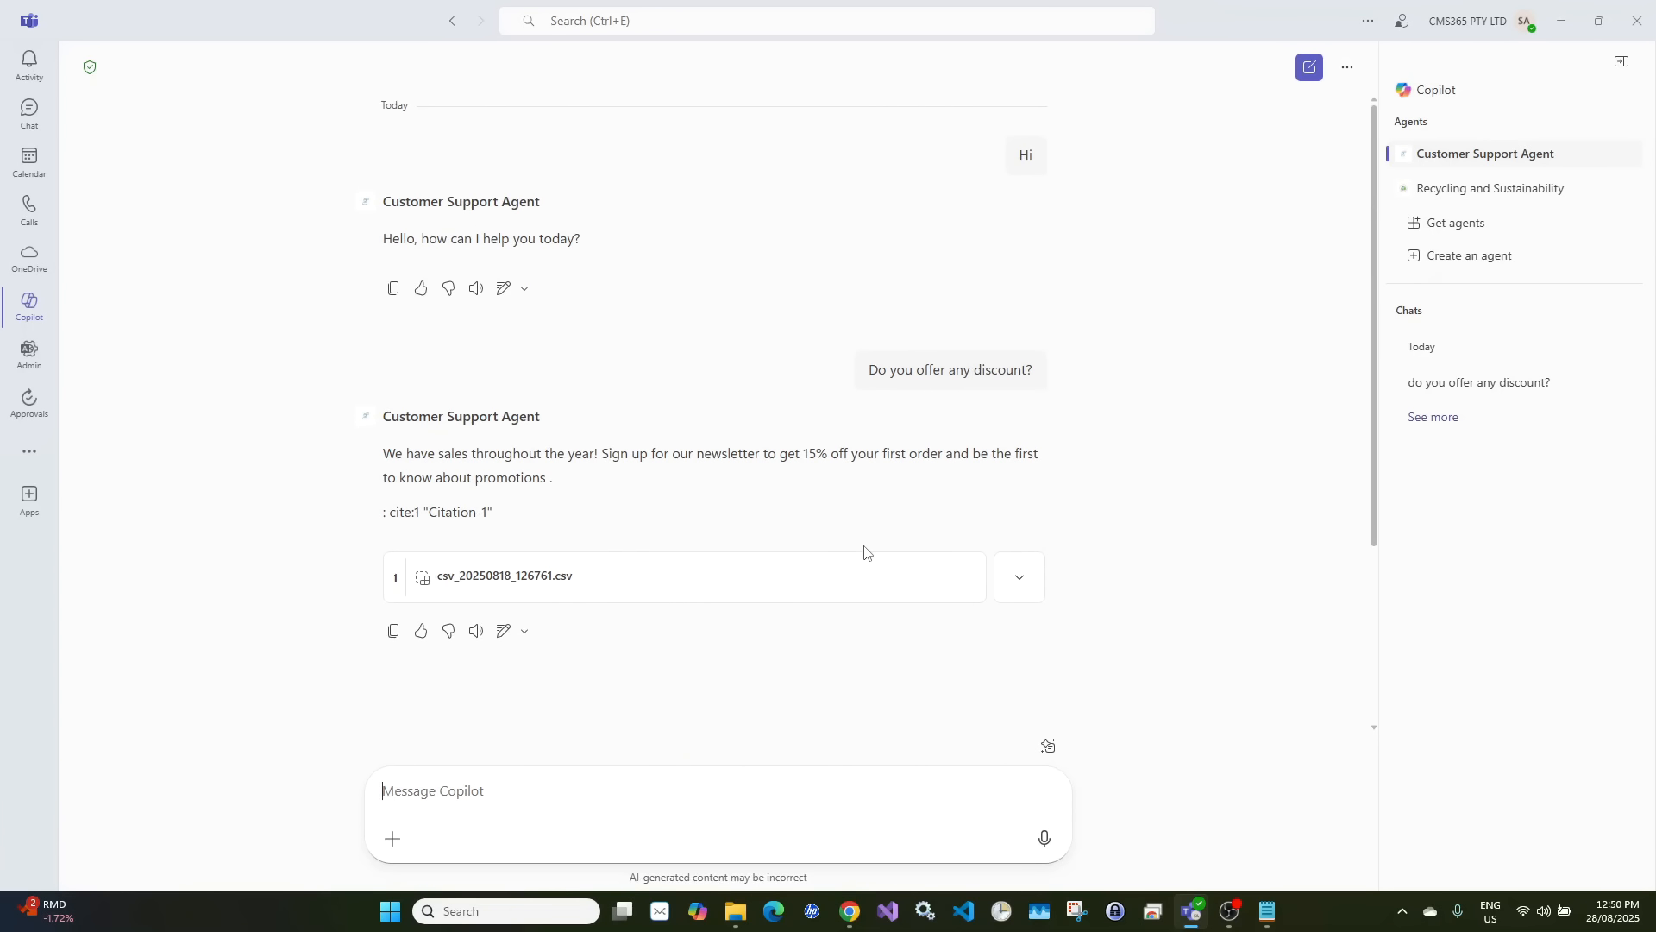
pyautogui.scroll(-3, 865, 552)
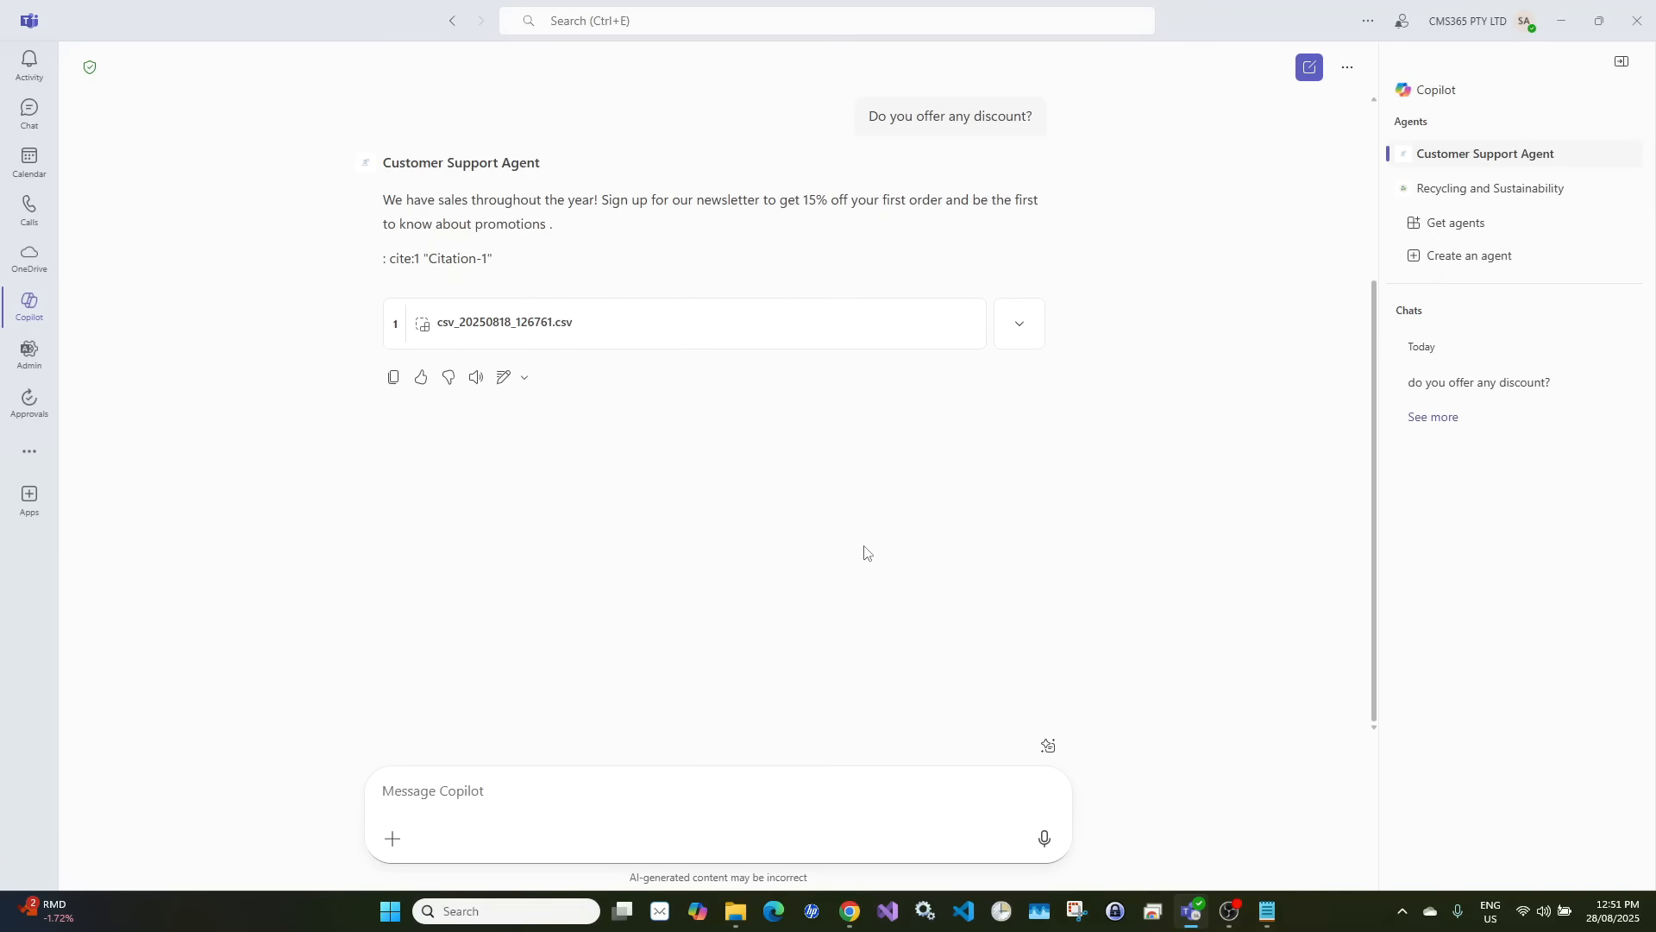
pyautogui.scroll(3, 865, 552)
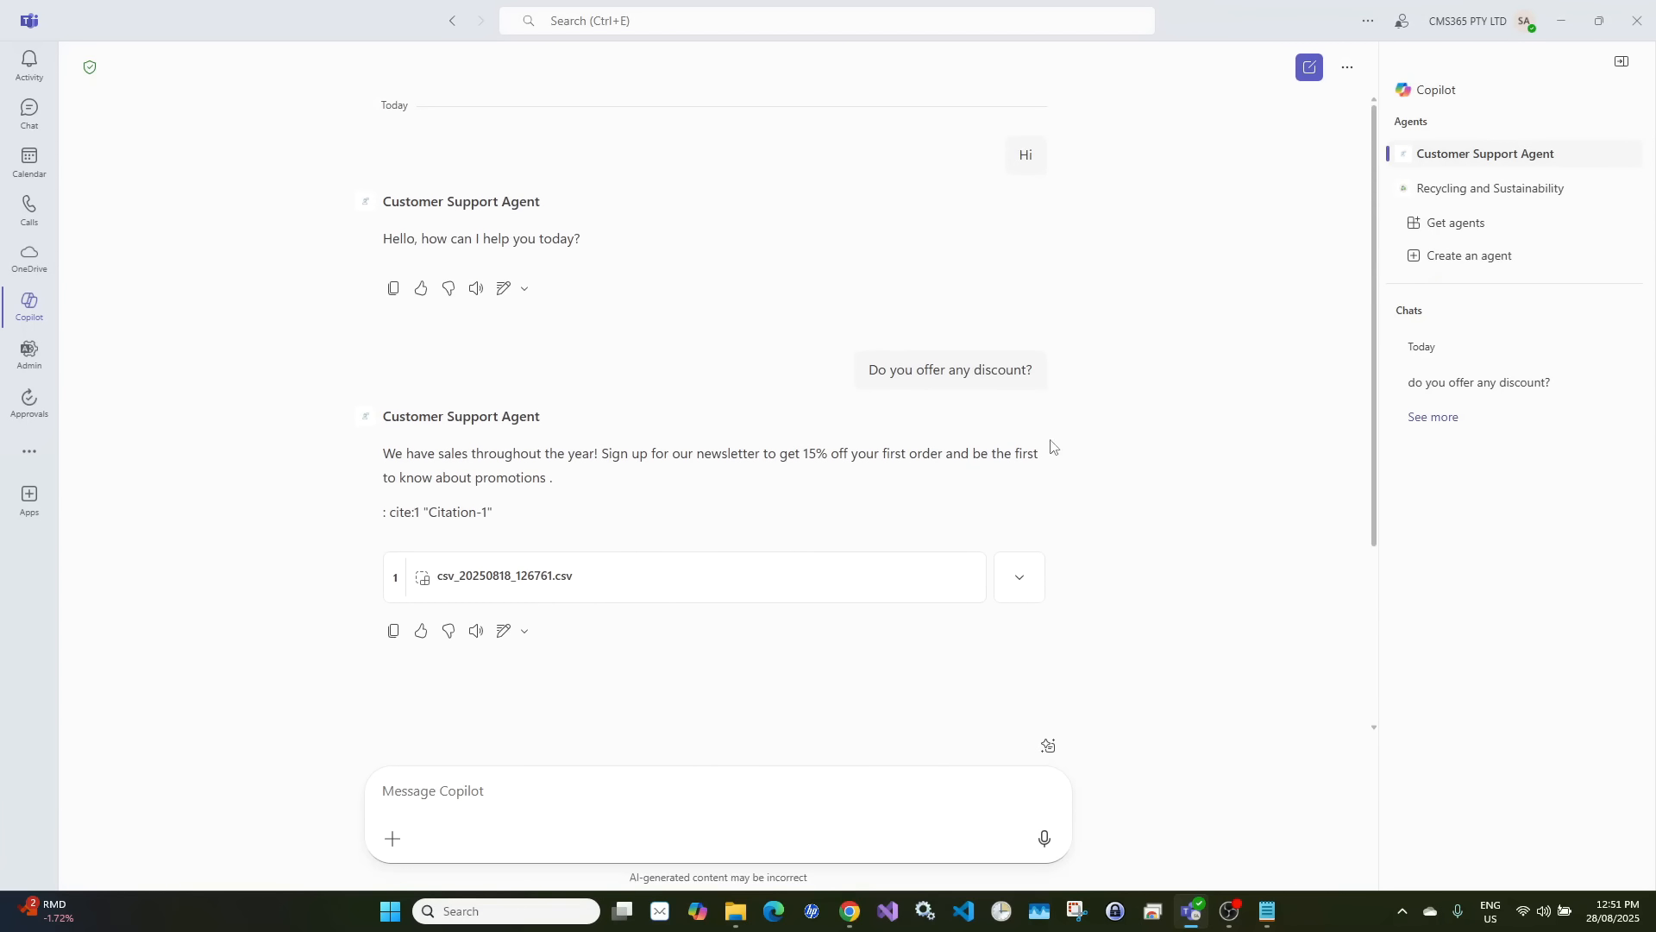
# Switch back to Copilot Studio in the browser, close the leftover Teams page and channel details, and show the list of agents
pyautogui.click(850, 910)
pyautogui.hotkey('ctrl', 'Tab')
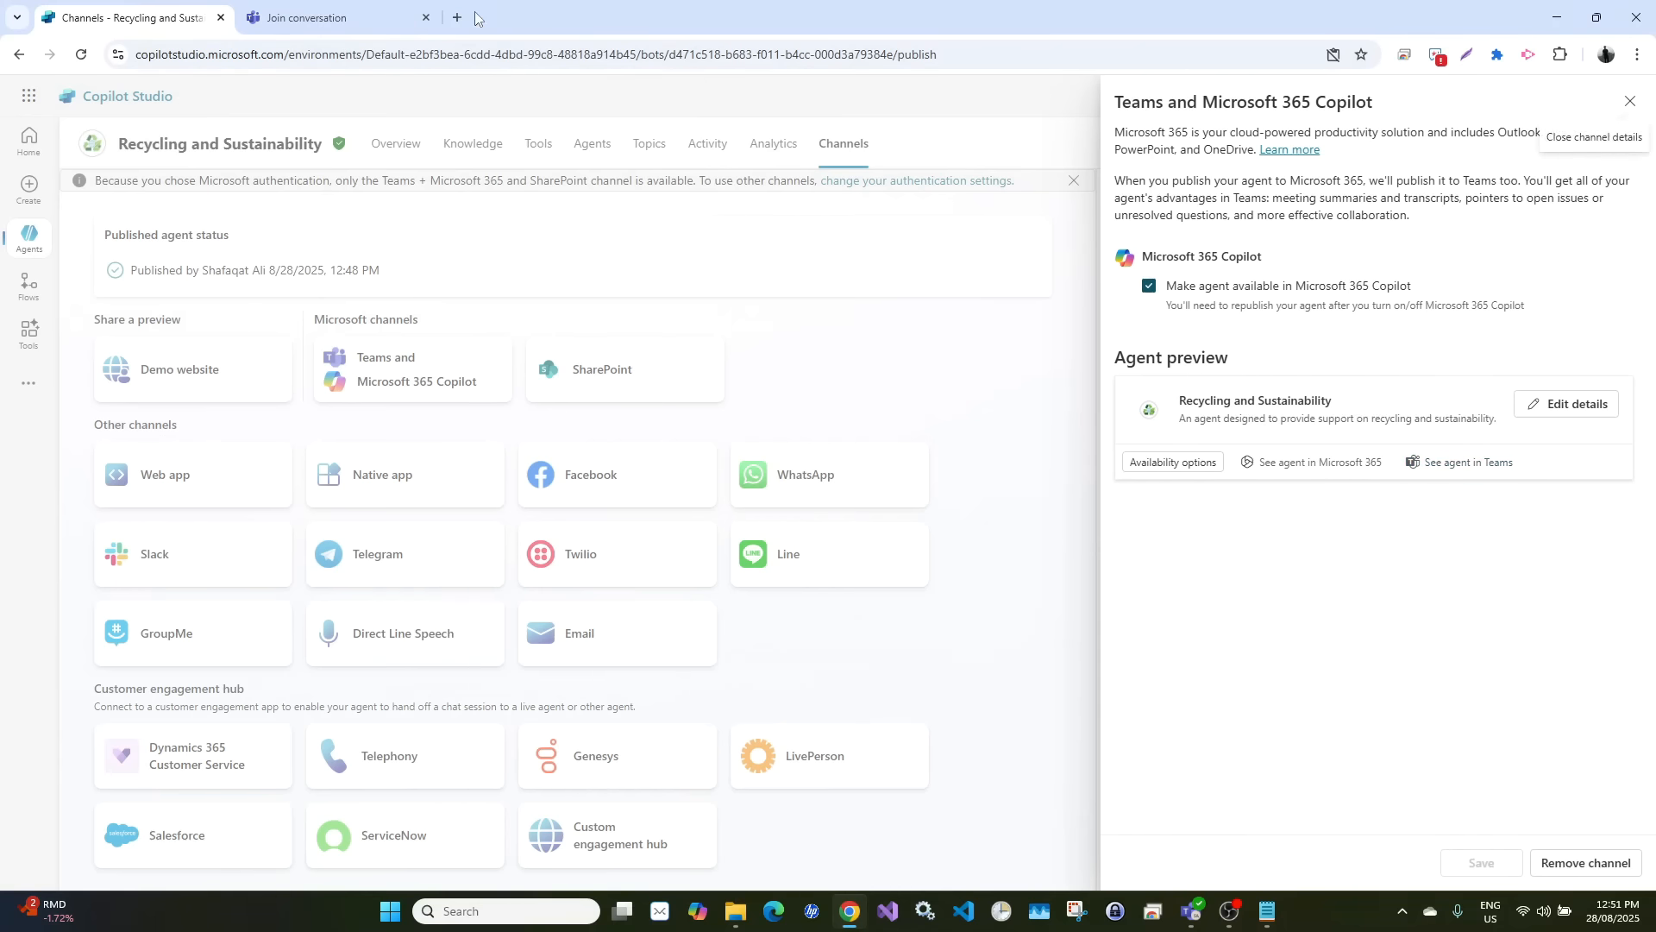
pyautogui.click(426, 17)
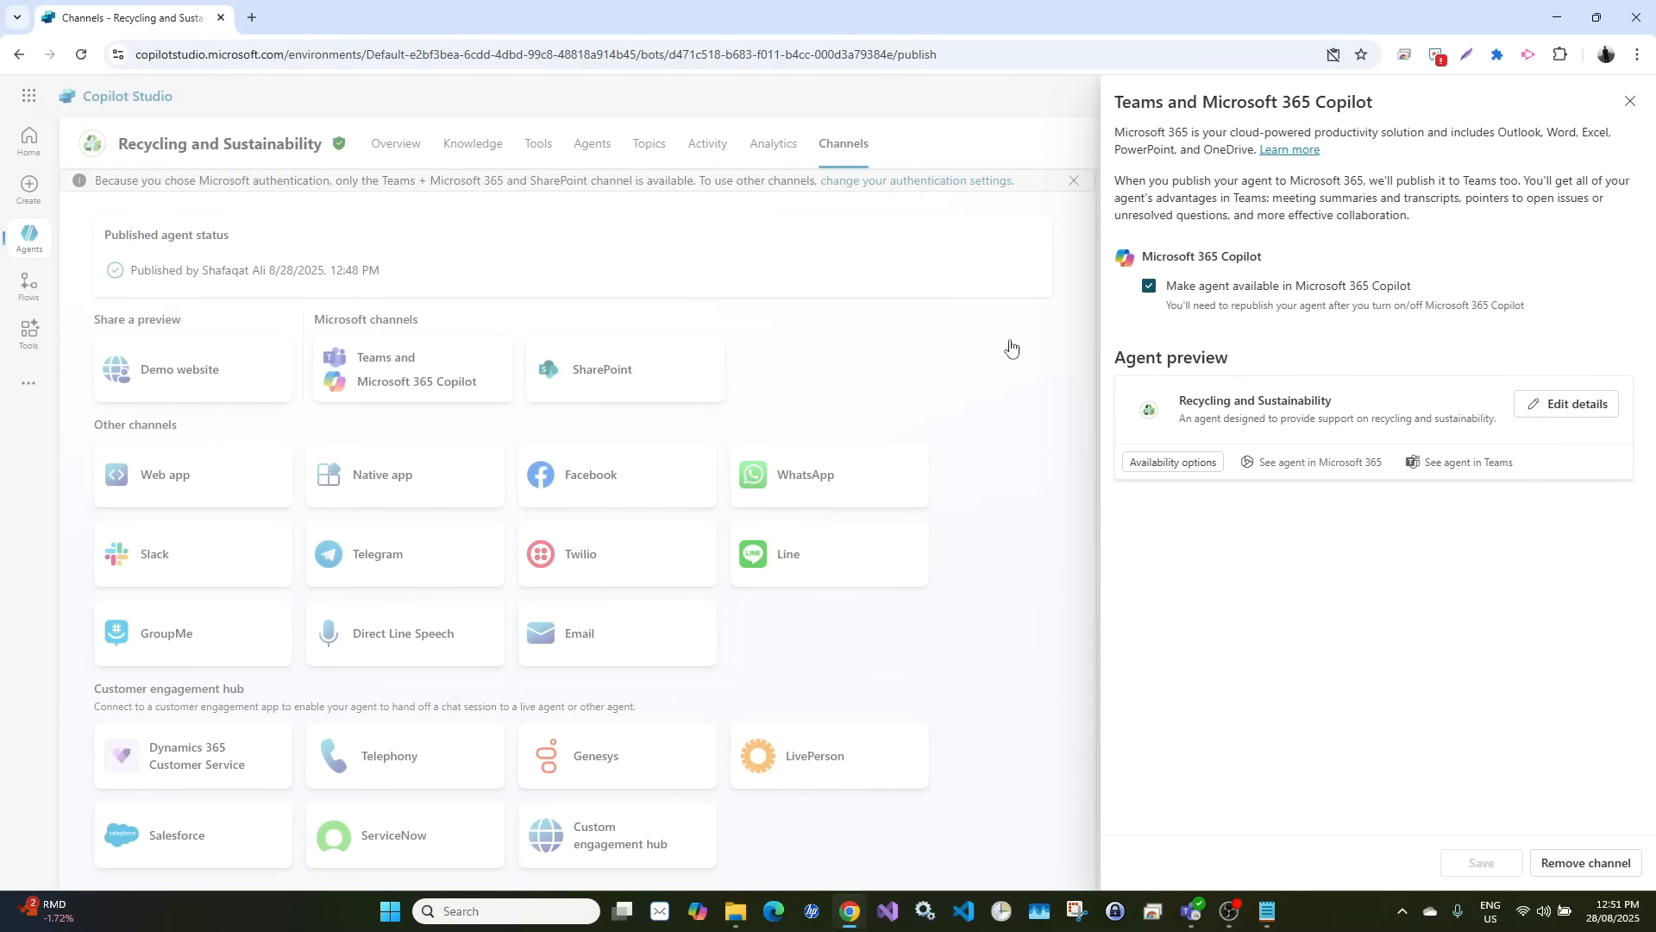
pyautogui.click(1630, 101)
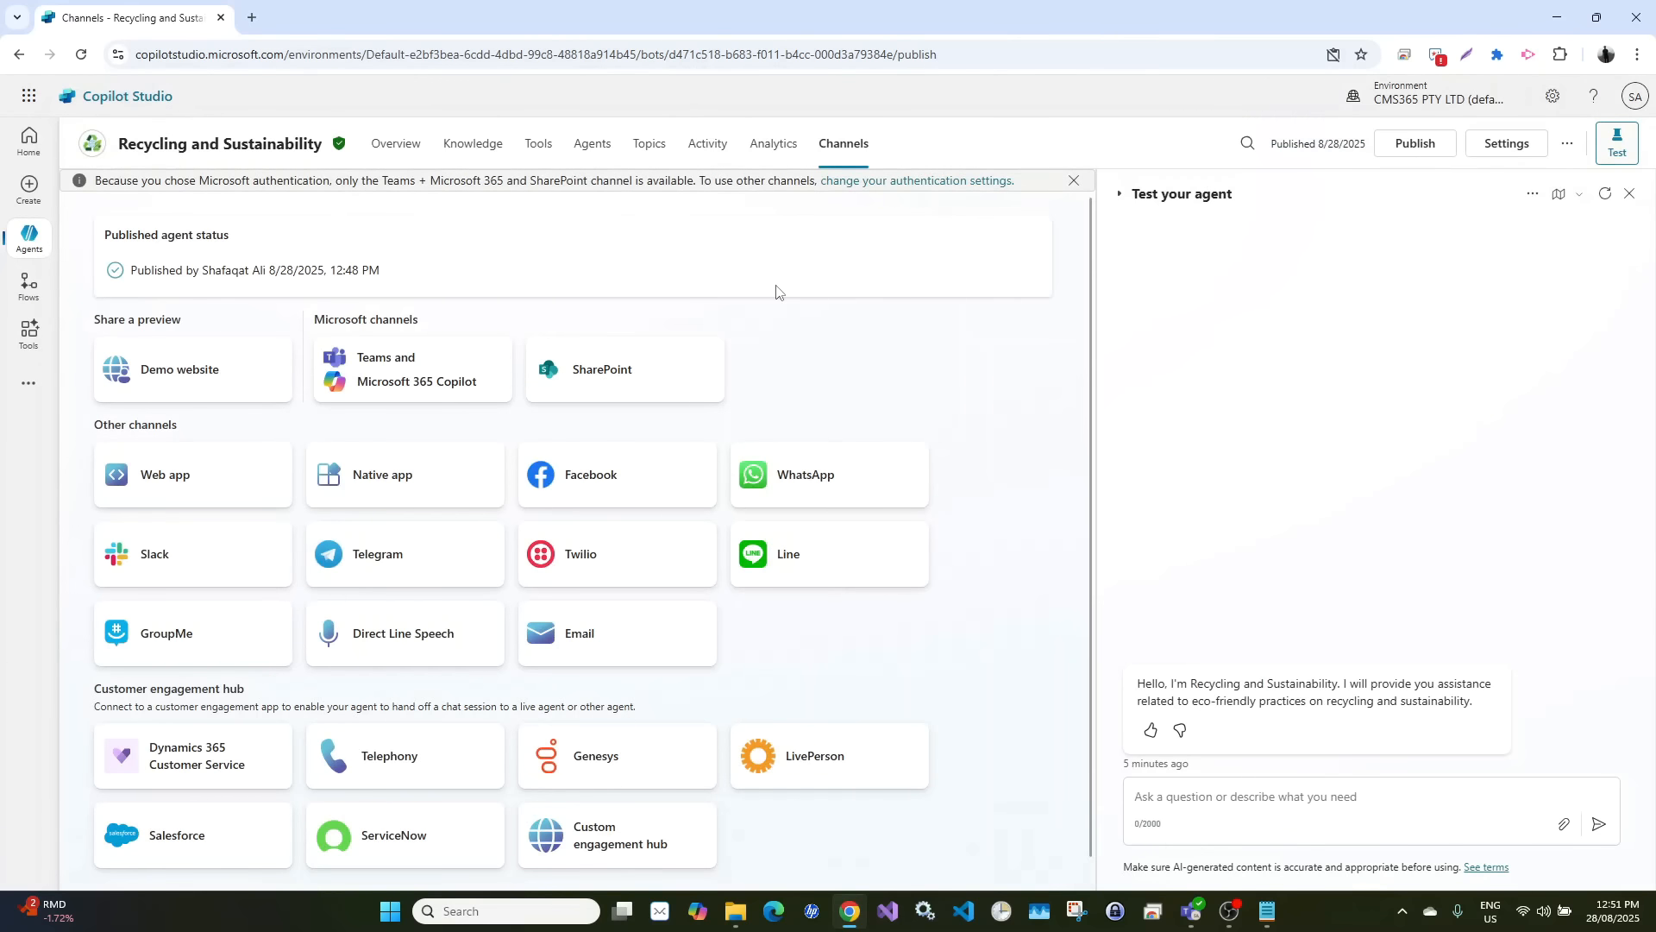
pyautogui.click(23, 246)
pyautogui.click(26, 242)
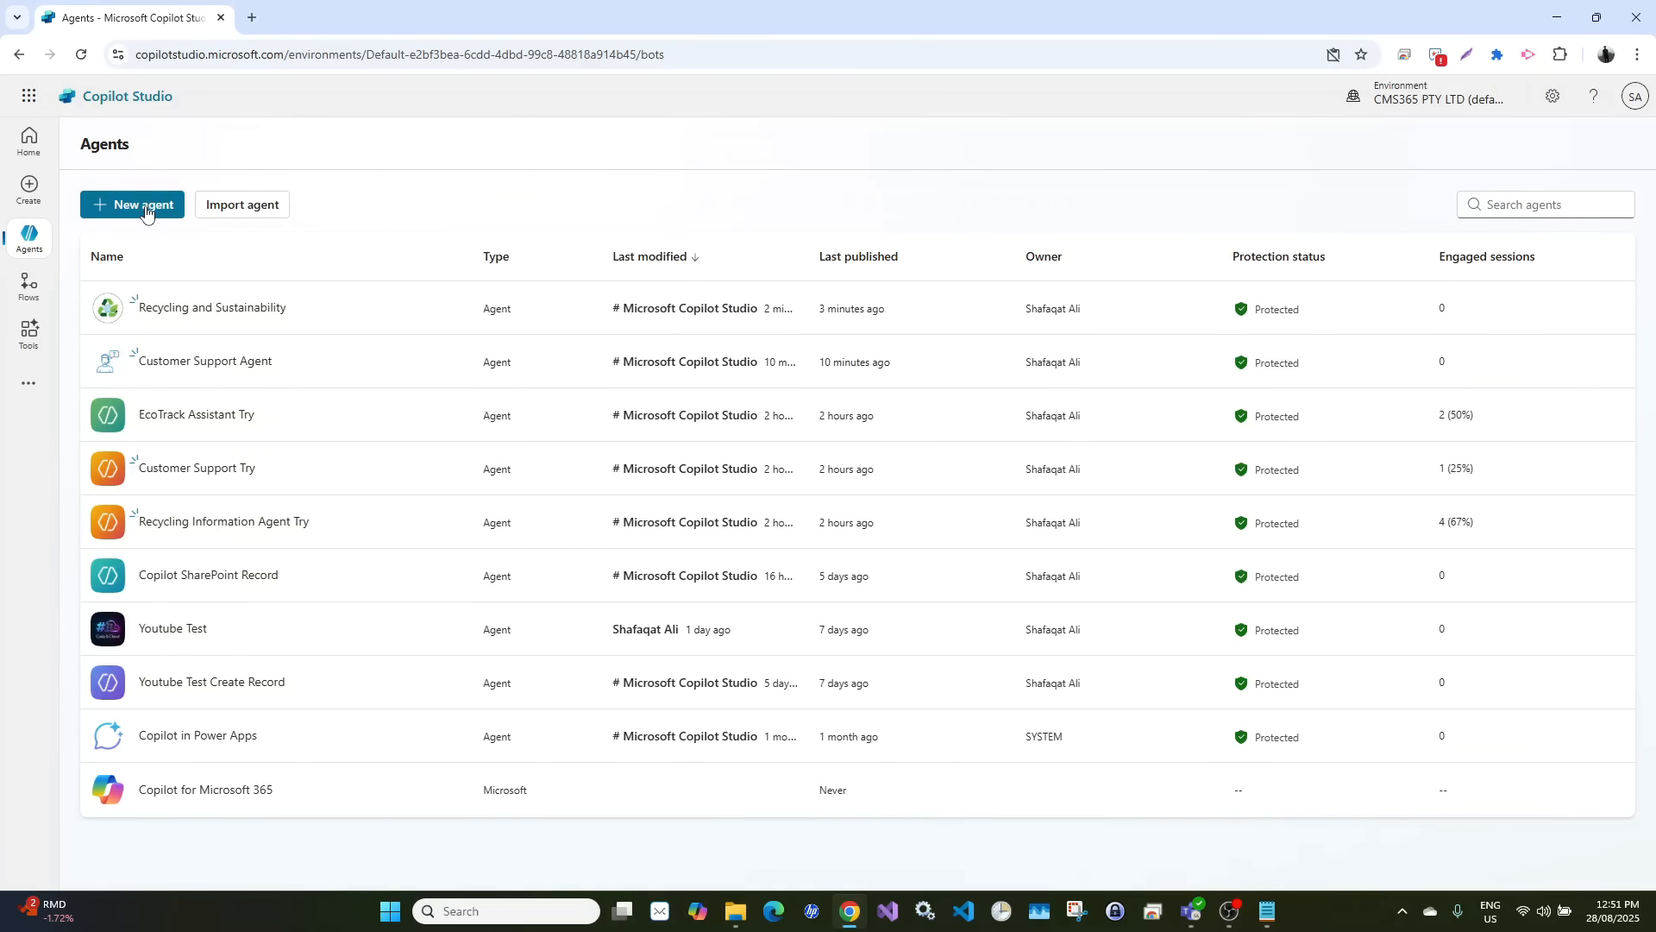
# Create a new agent from the description "Please create an agent named "EcoCare Support Agent"" and look over its overview
pyautogui.click(147, 207)
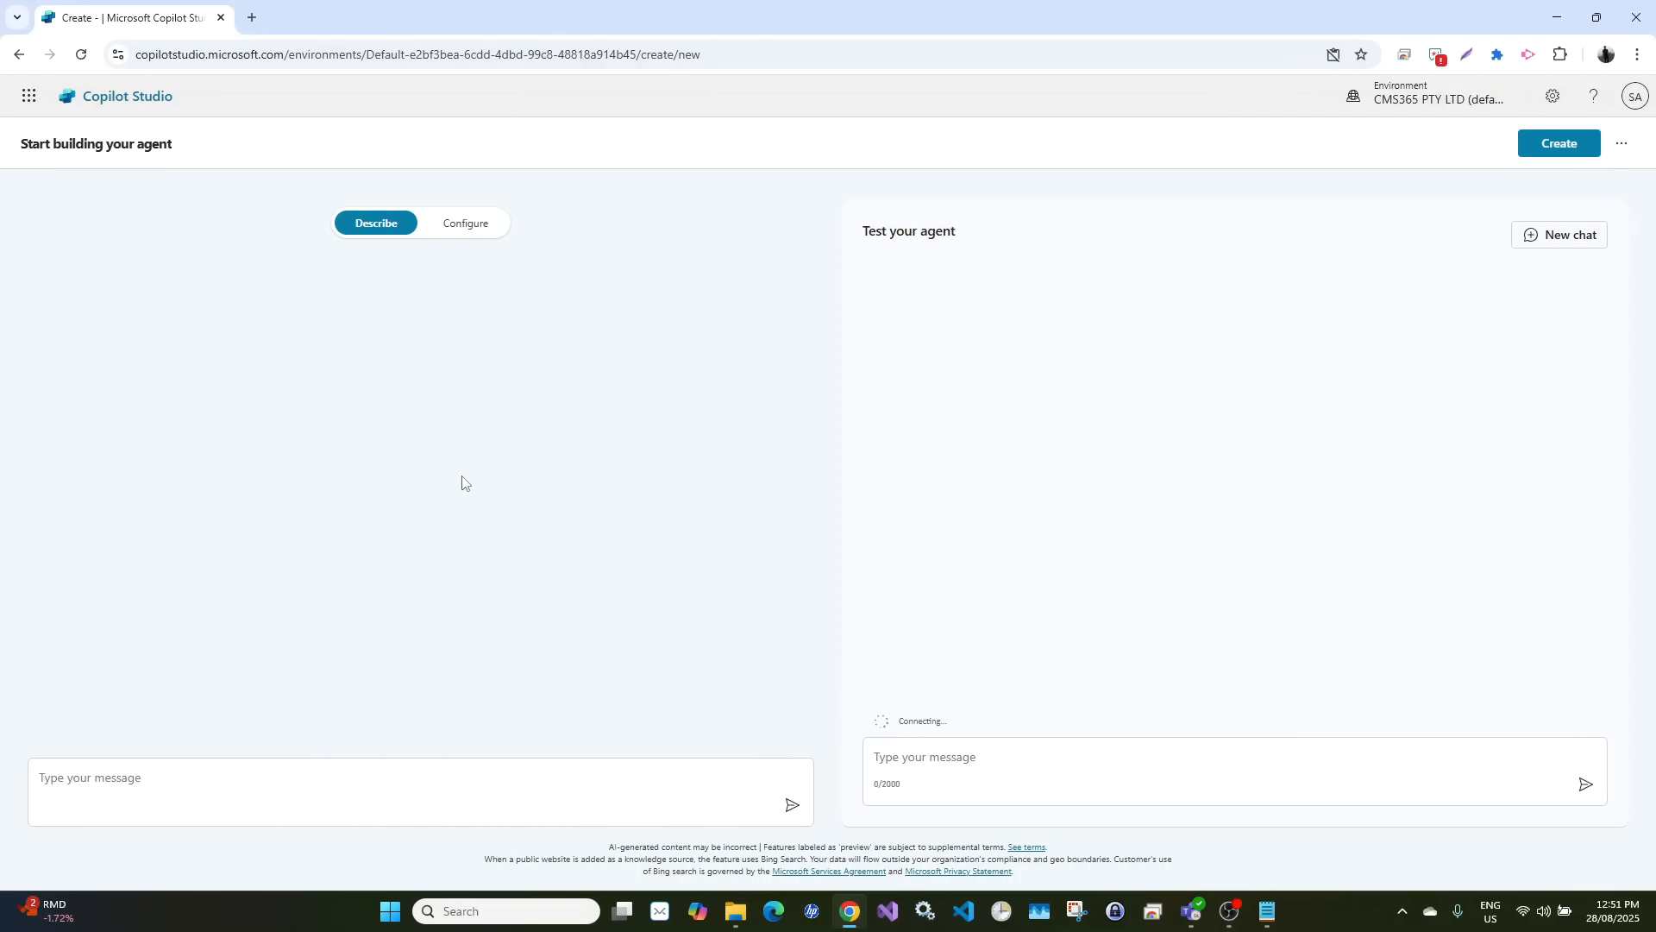
pyautogui.click(421, 777)
pyautogui.write('P')
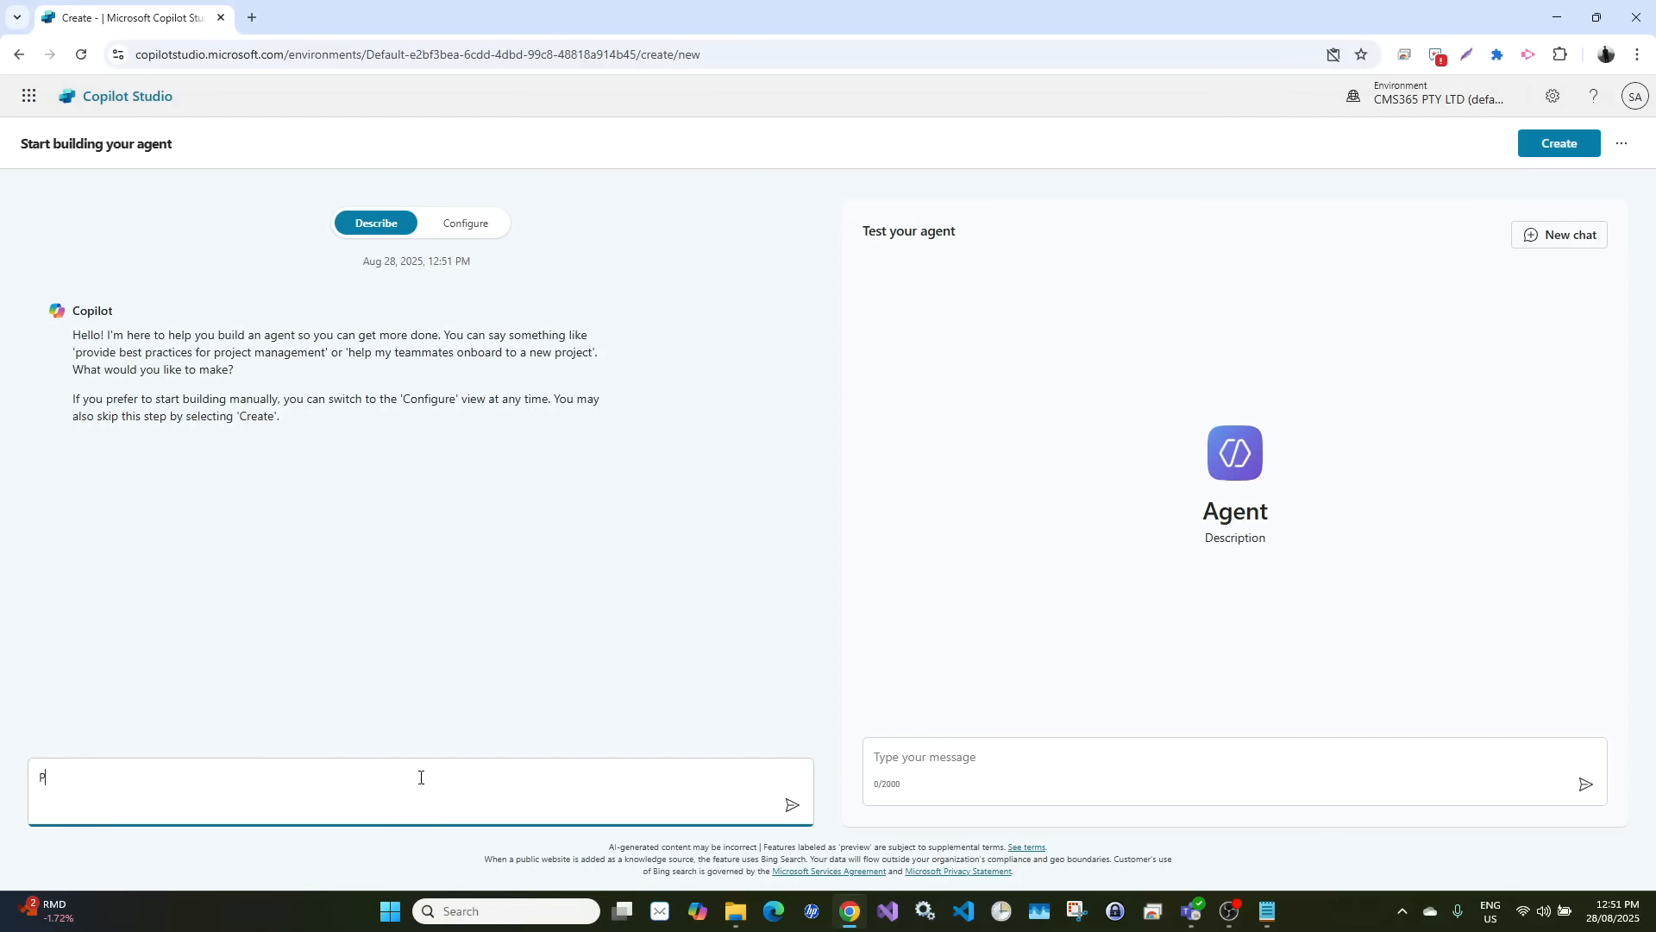
pyautogui.write('lease create an agent named "EcoCare')
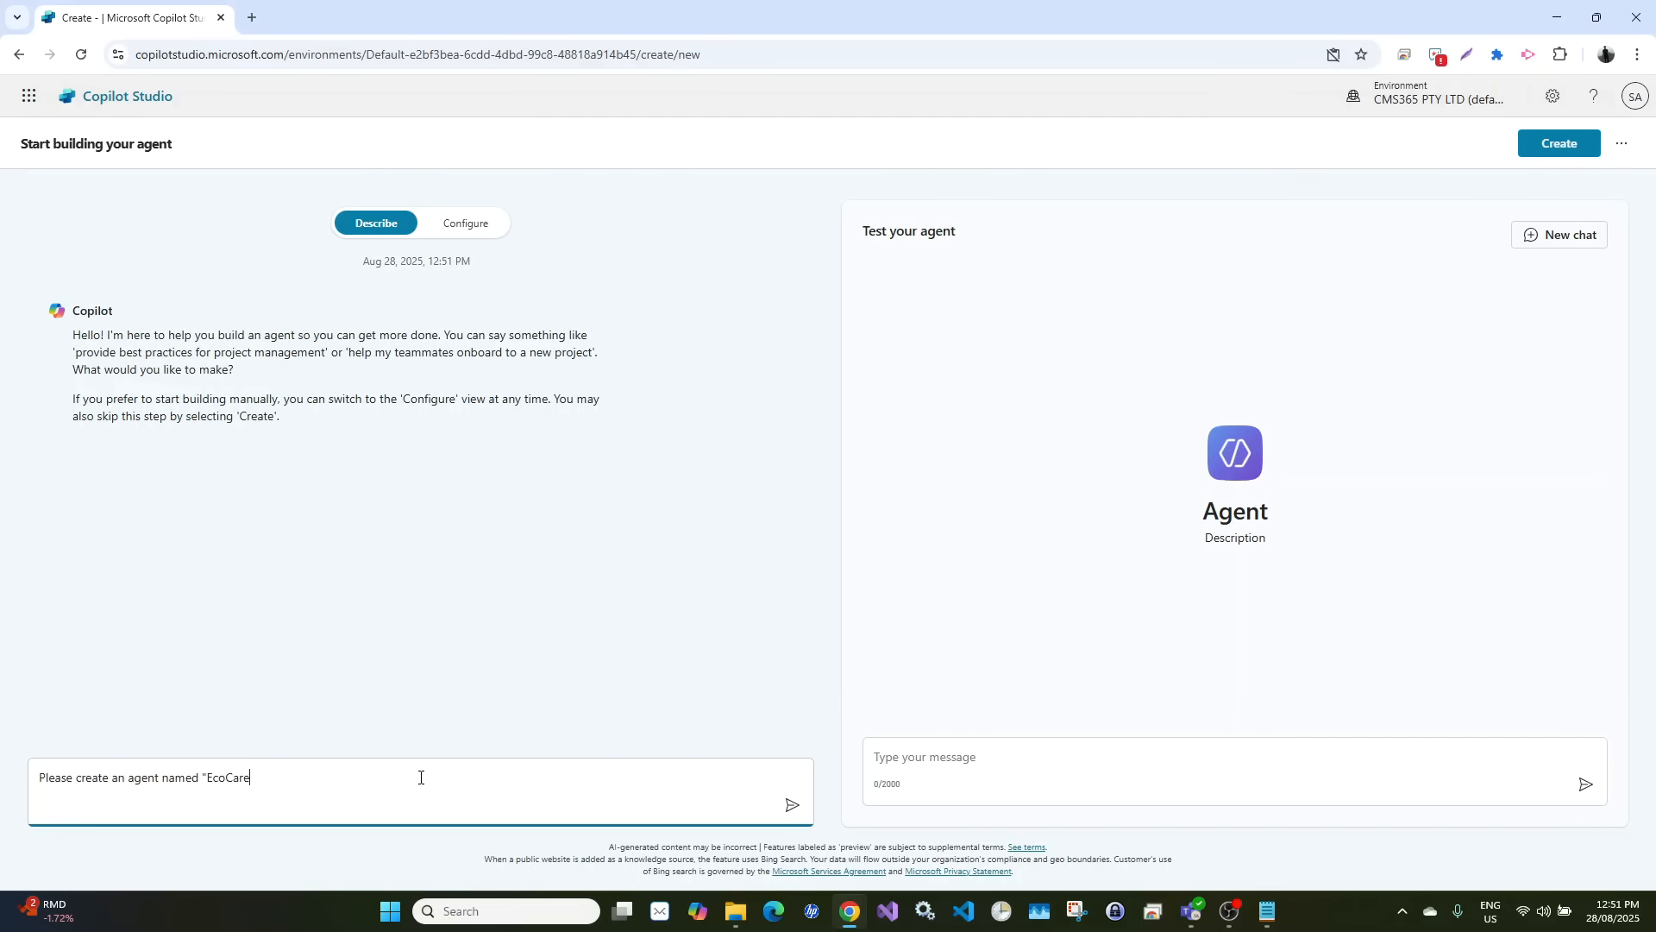
pyautogui.write(' Suppo')
pyautogui.write('ent')
pyautogui.press('Return')
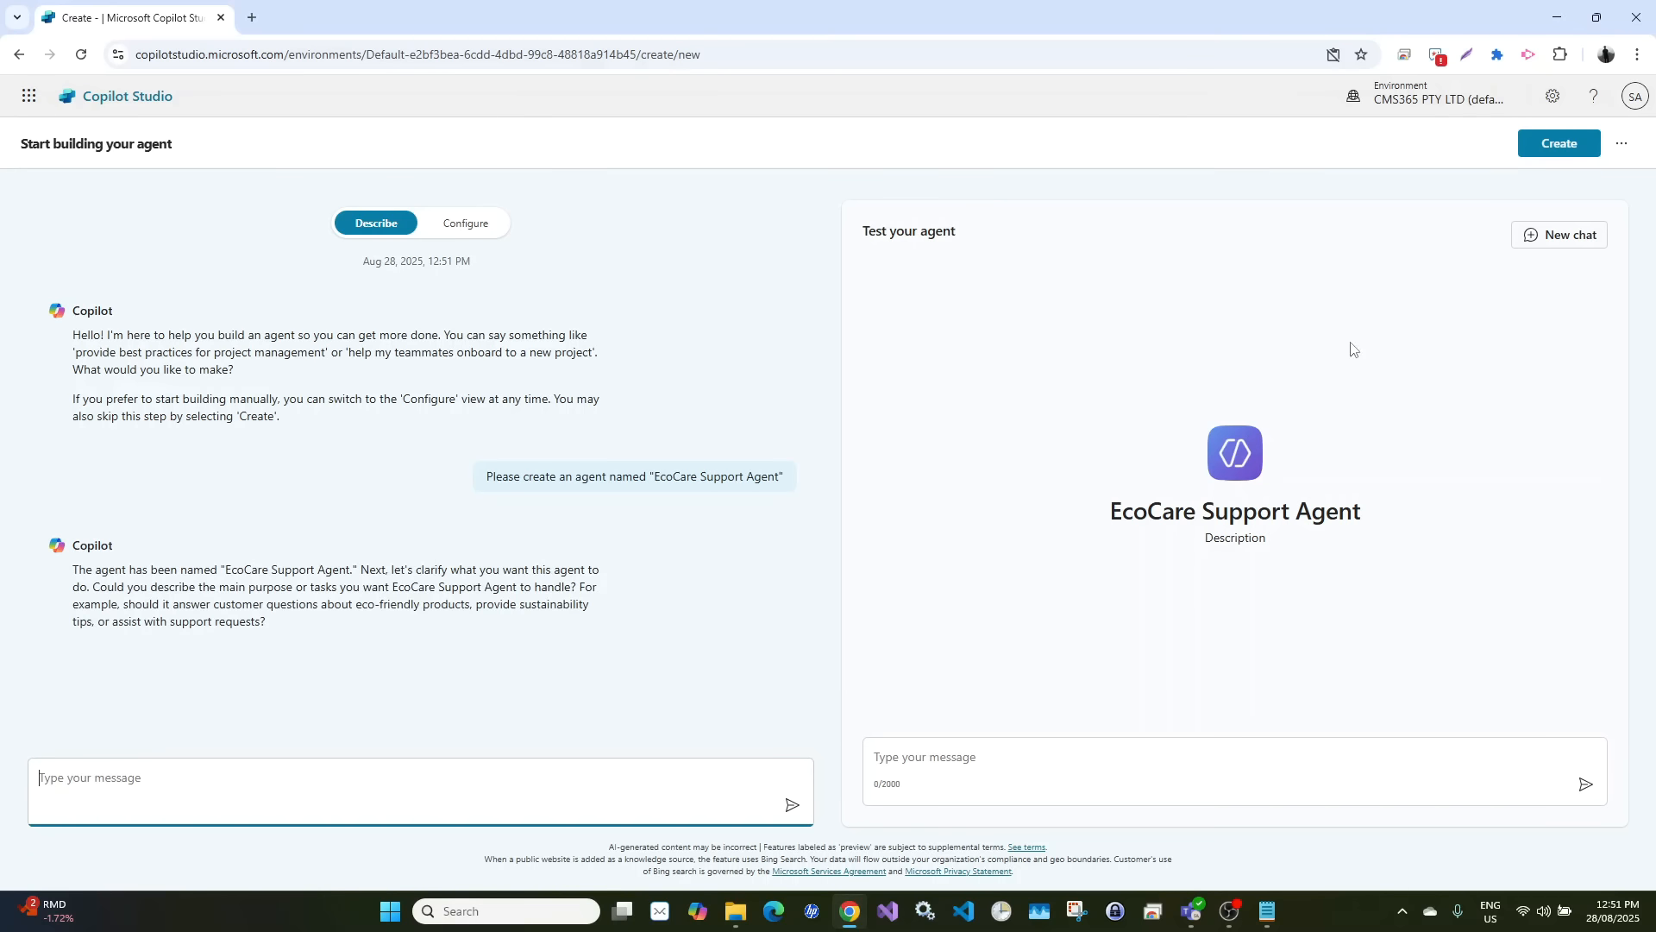
pyautogui.click(1565, 147)
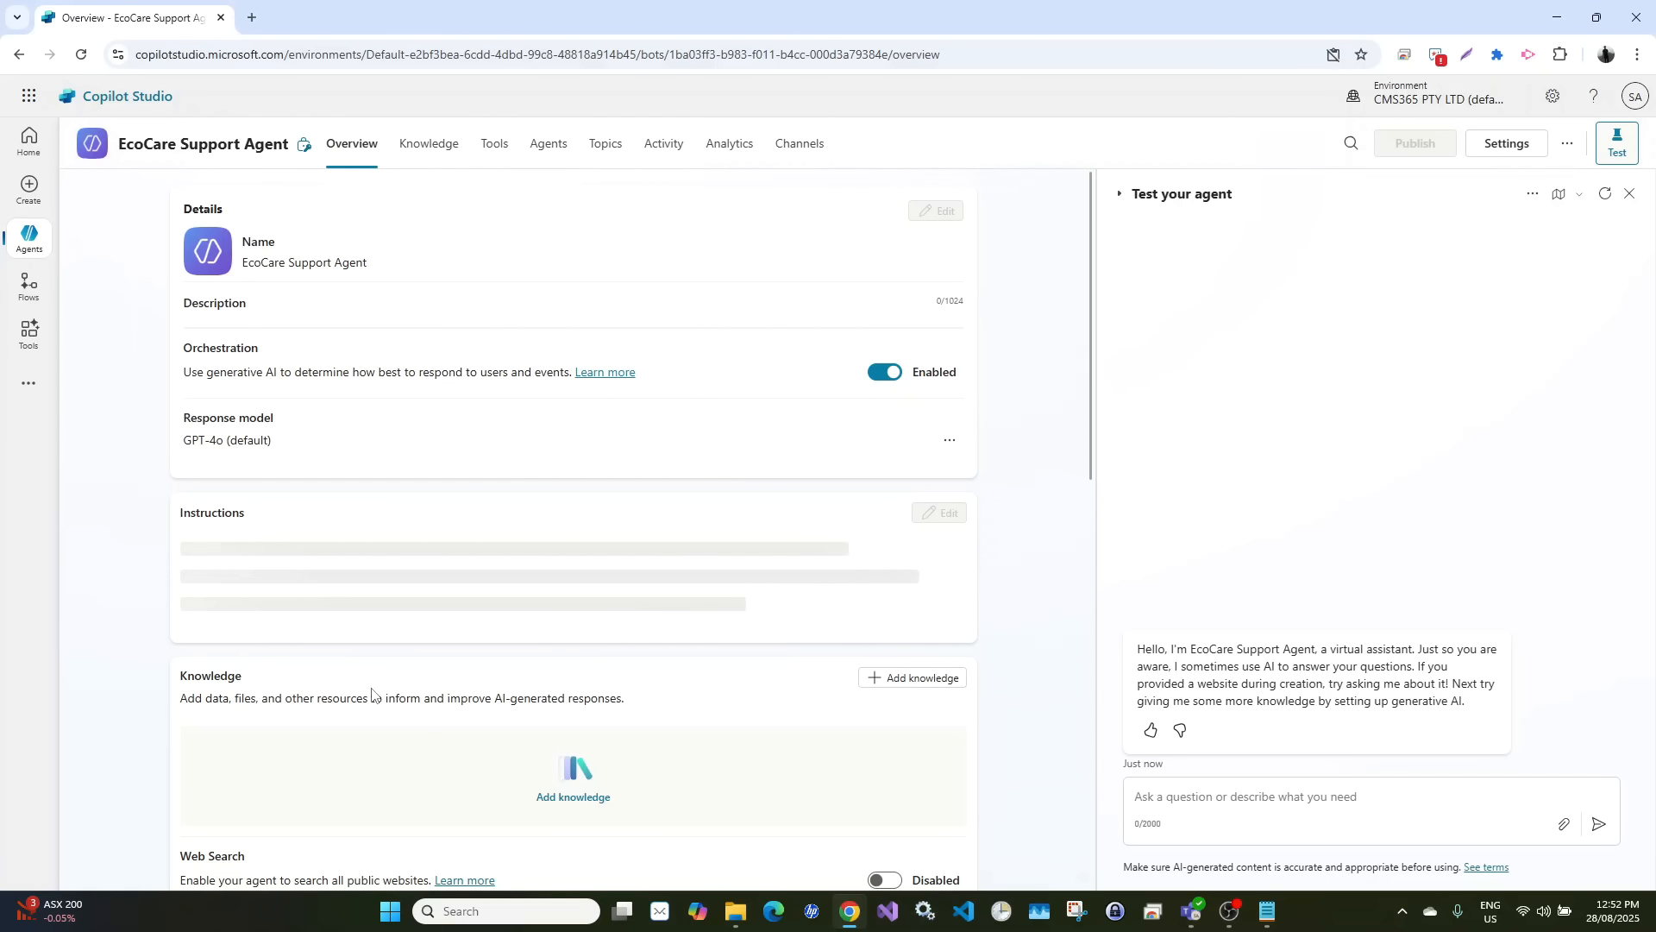
pyautogui.scroll(-10, 372, 694)
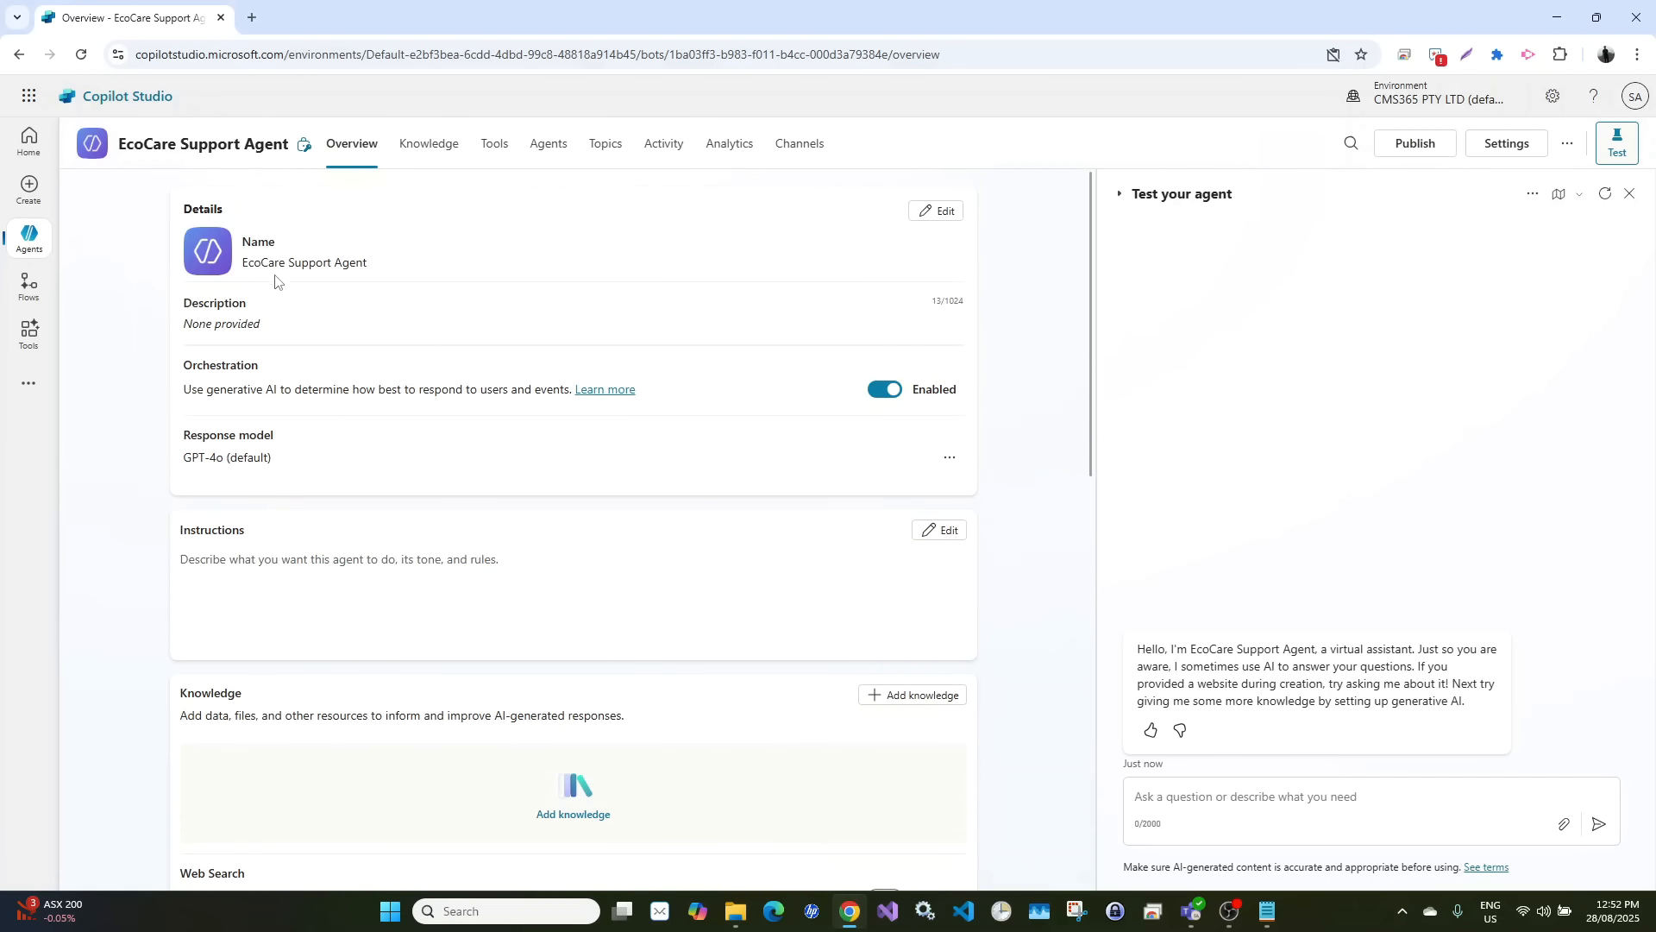
# Start the agent's description with "This agent provides instant, accurate answers to common questions about products, services and policies."
pyautogui.click(934, 211)
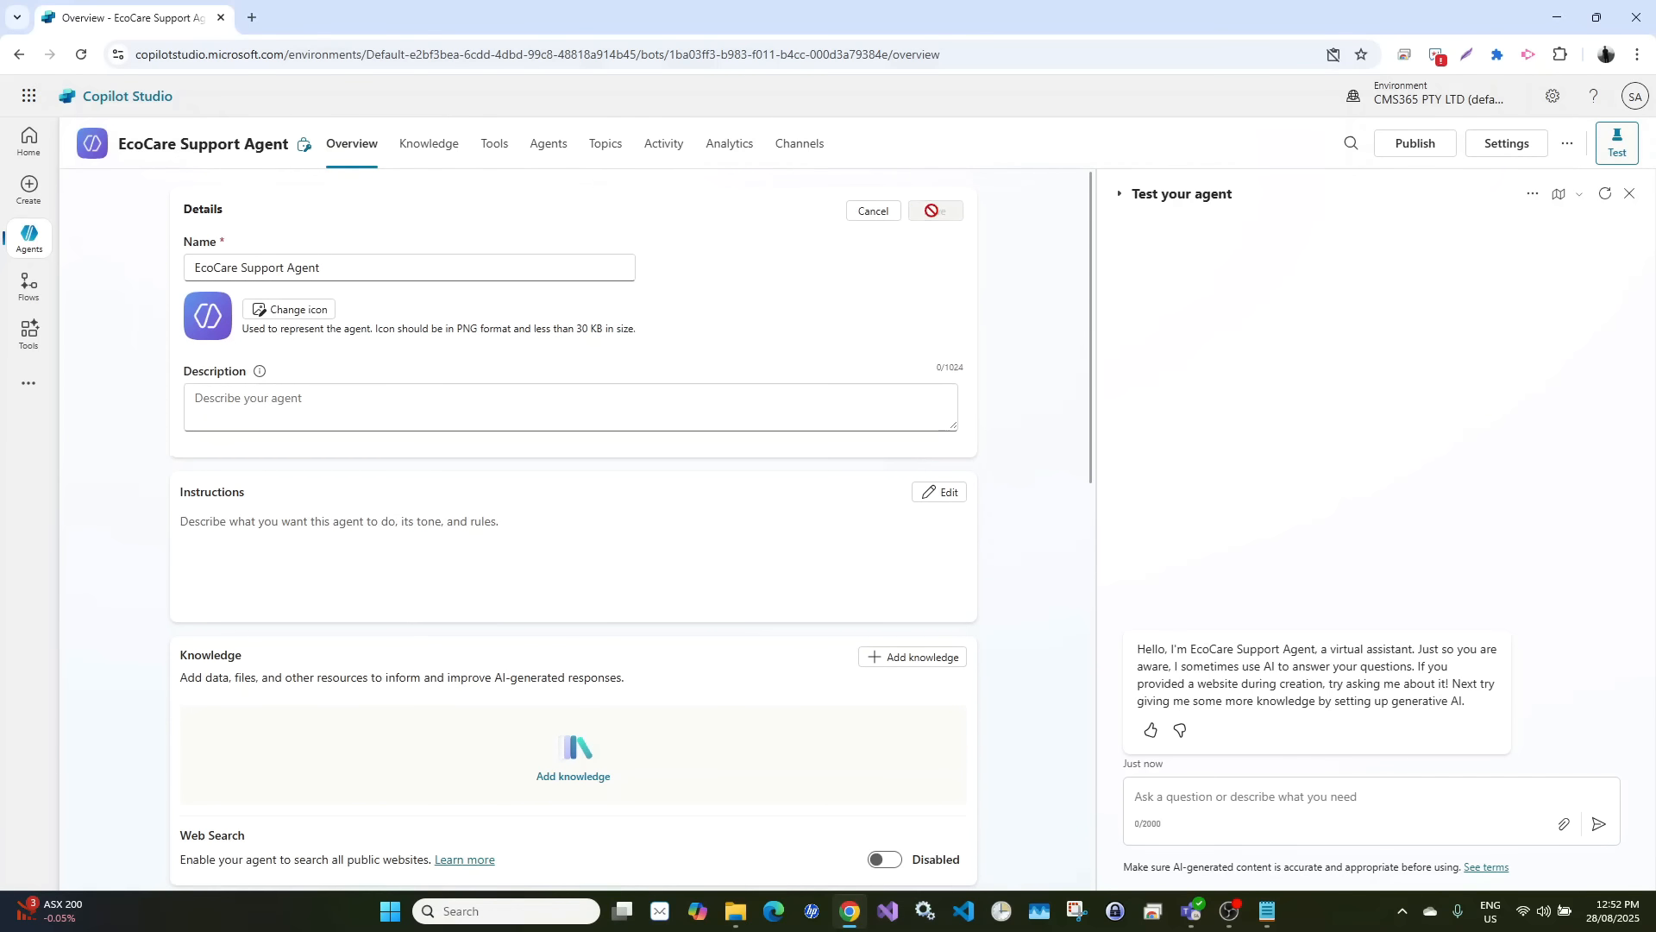
pyautogui.click(314, 402)
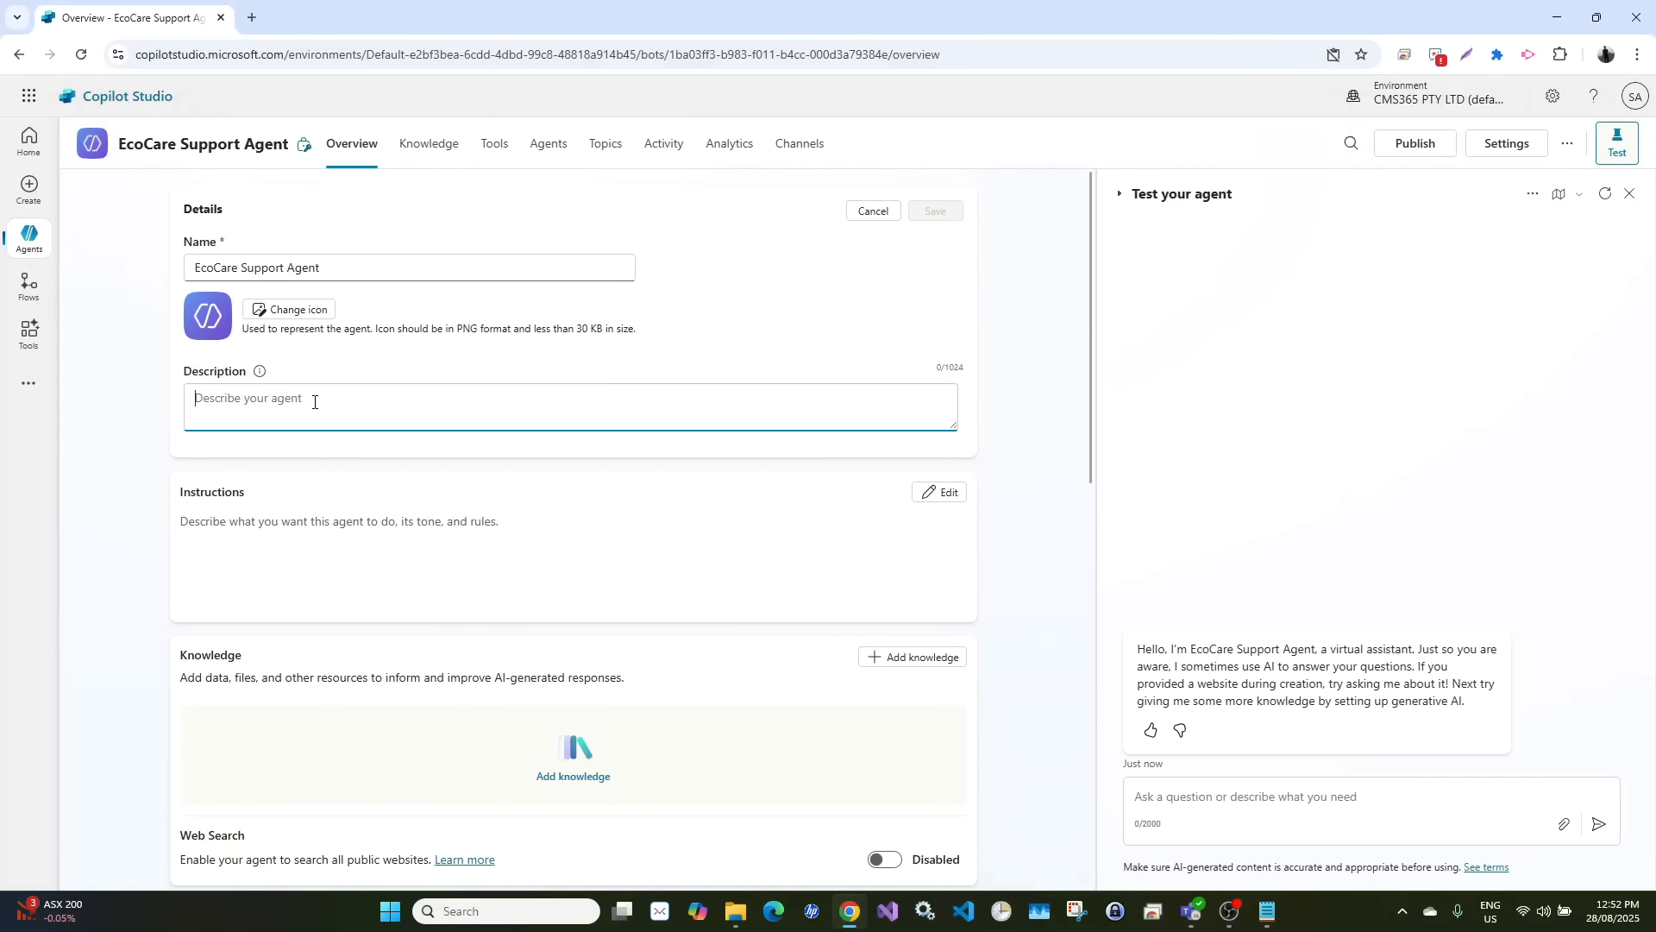
pyautogui.write('This agent')
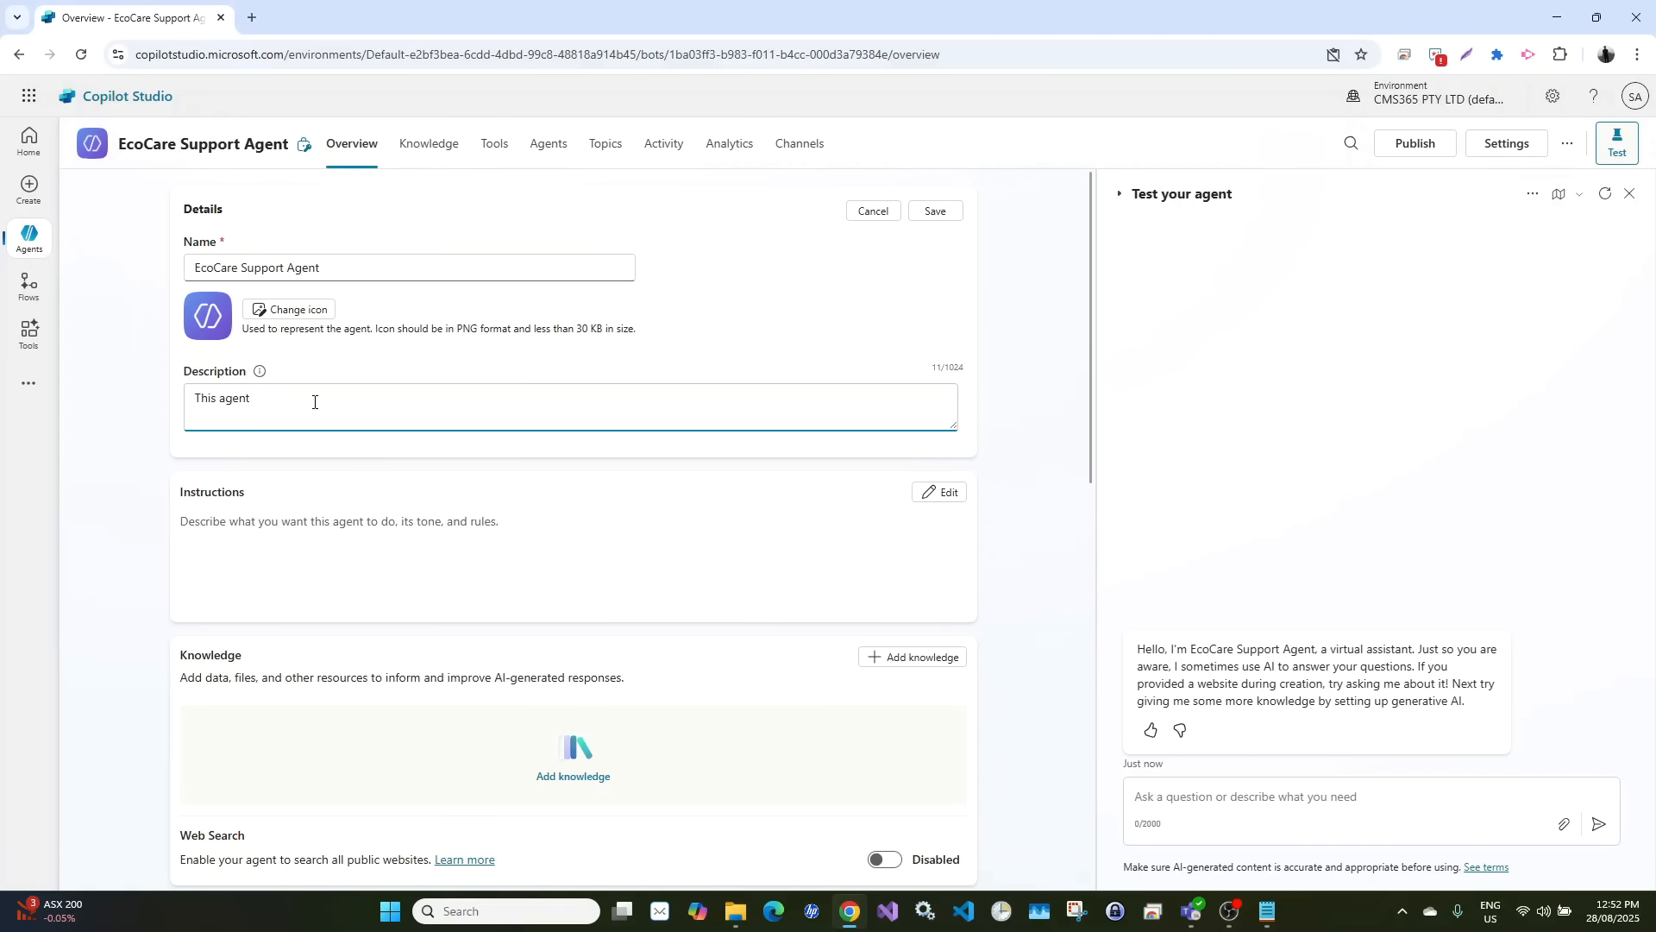
pyautogui.write('provides instant, accurate answers to common qu')
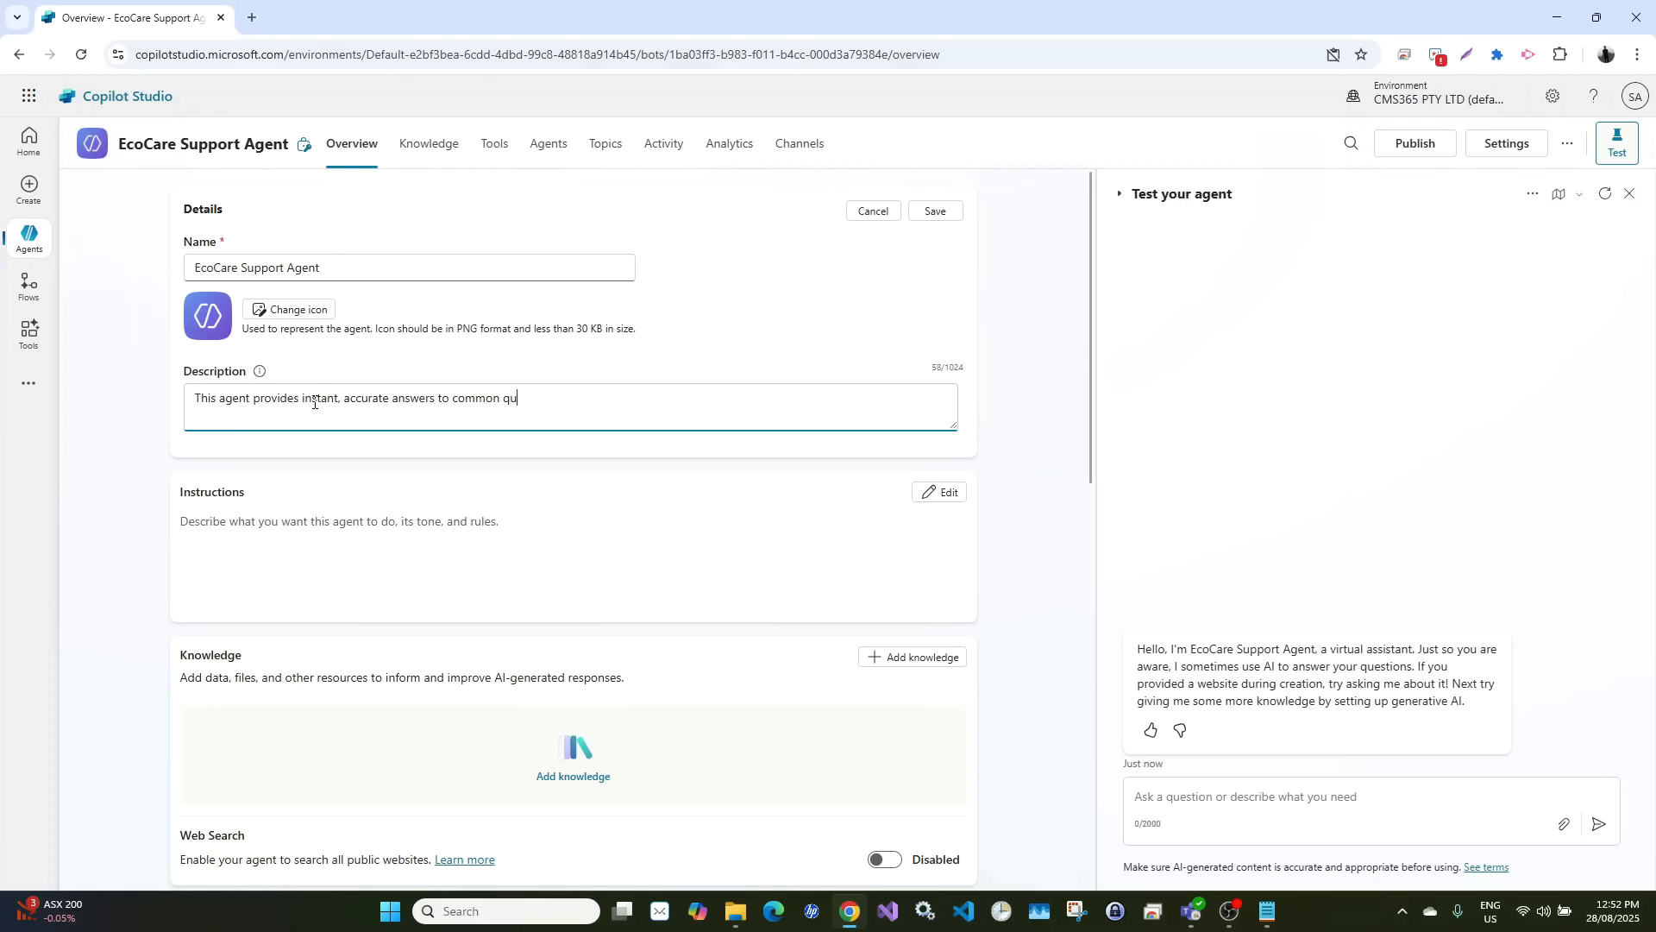
pyautogui.write('estions about products, services and ')
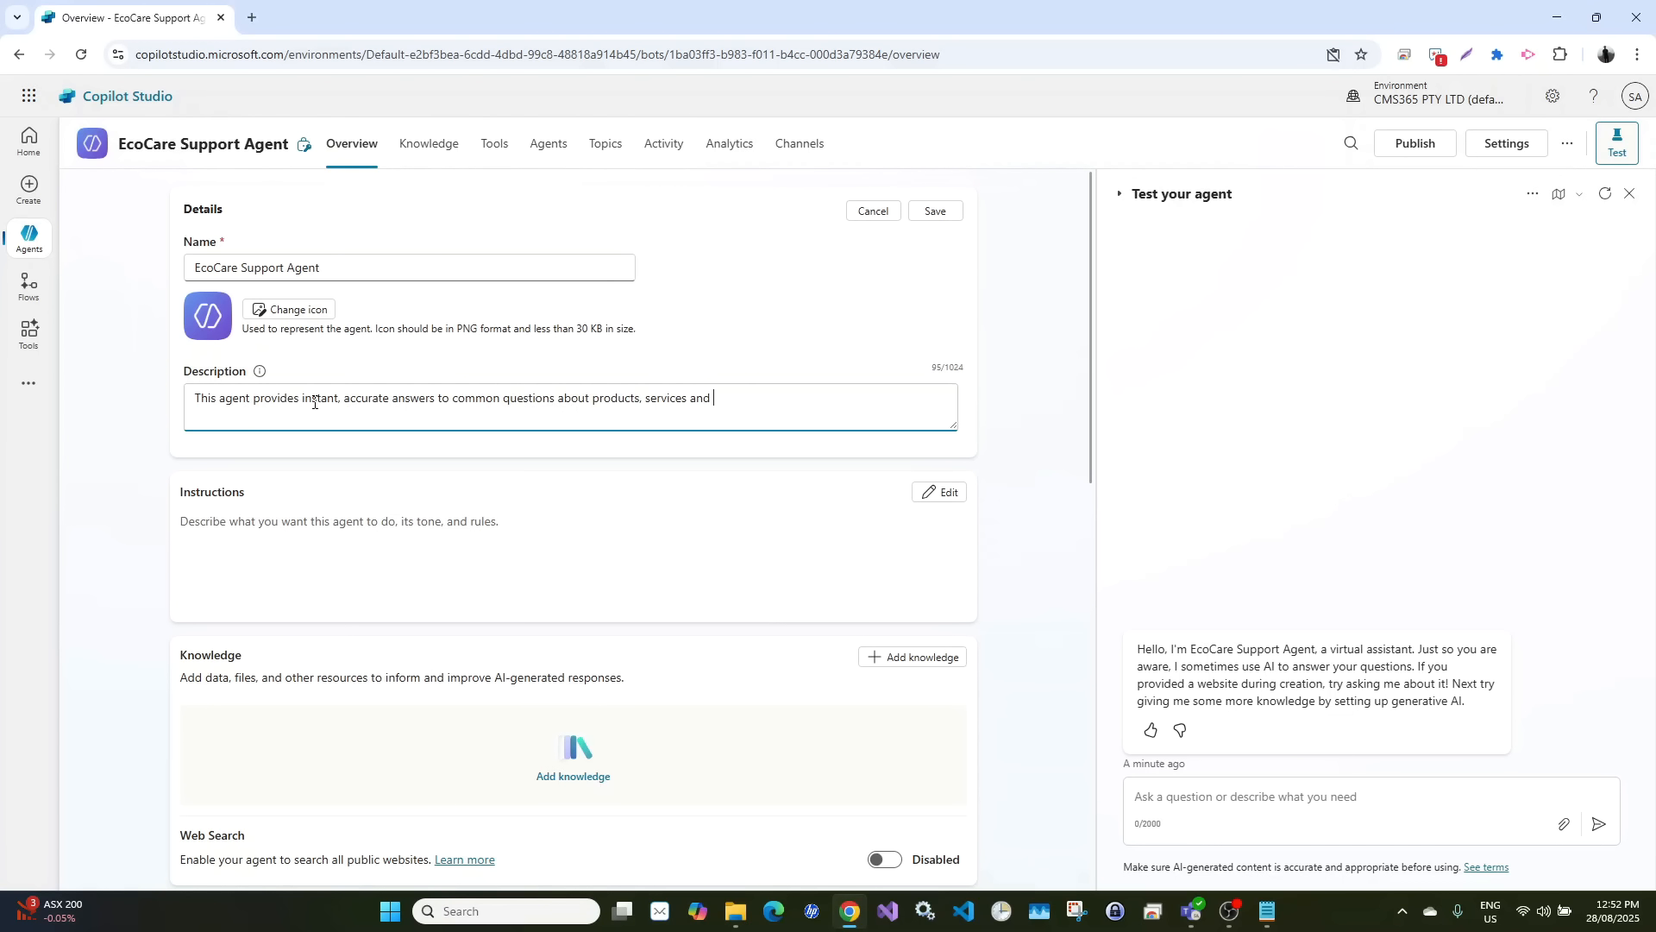
pyautogui.write('policie')
# Add a second line to the description: "This agent also provide support on eco-friendly practices on recycling and sustainability."
pyautogui.write('This agent ')
pyautogui.write('also ')
pyautogui.write('provid')
pyautogui.write('e suppo')
pyautogui.write('rt on eco')
pyautogui.write('-friendly')
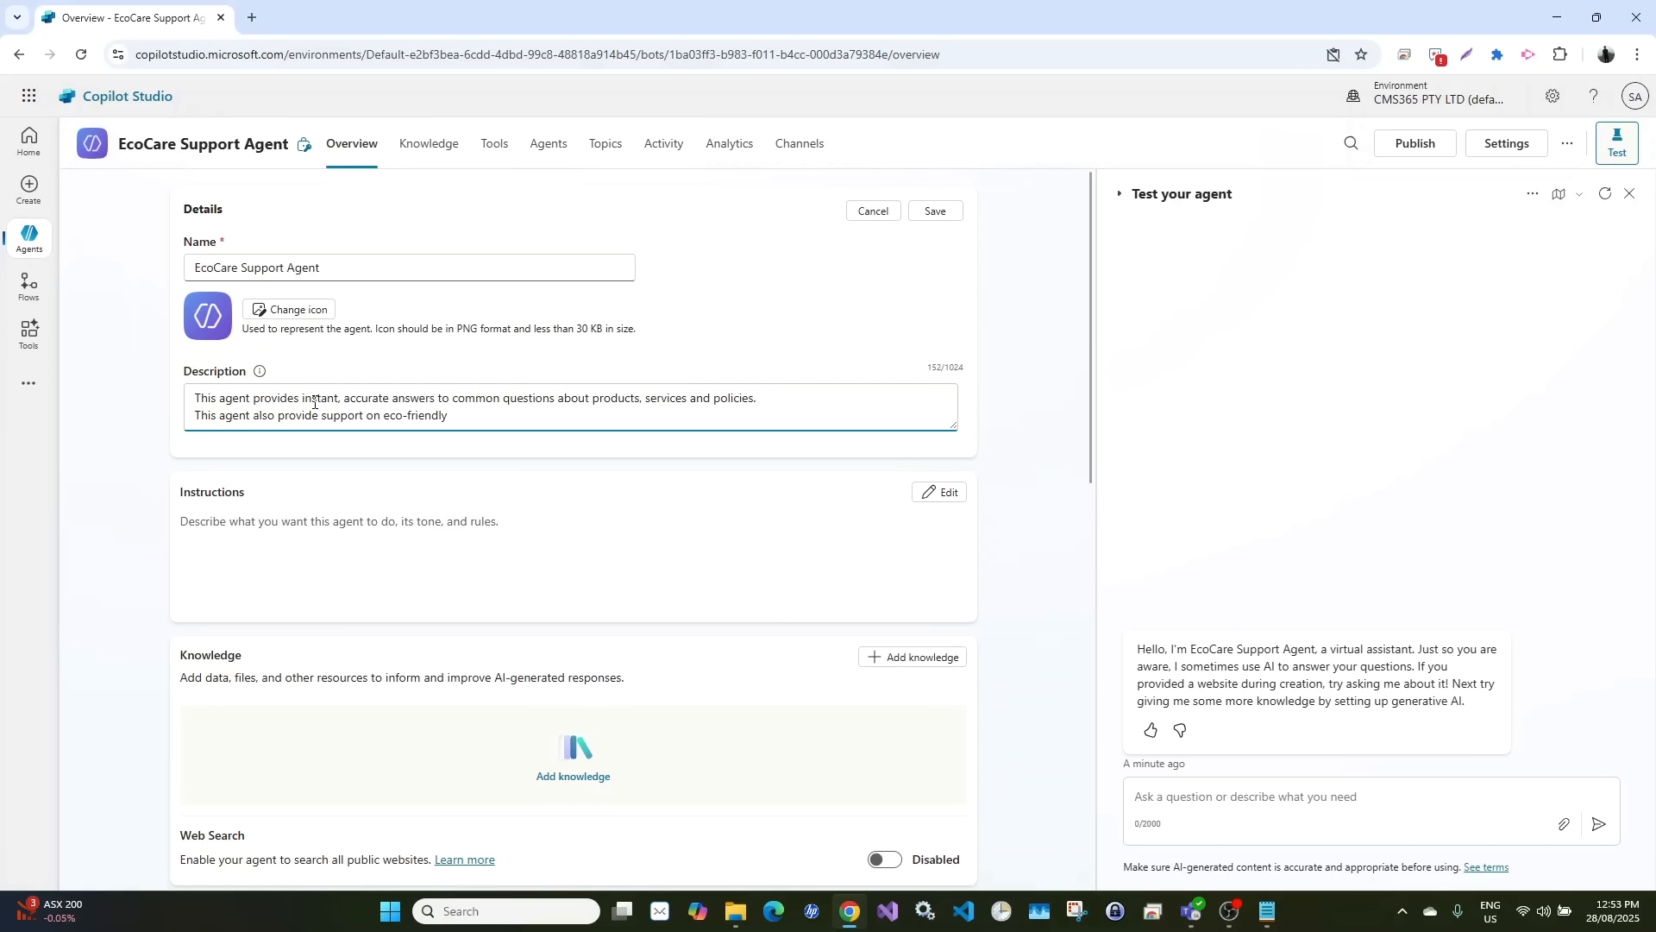
pyautogui.write(' practices on recycling and sustainability.')
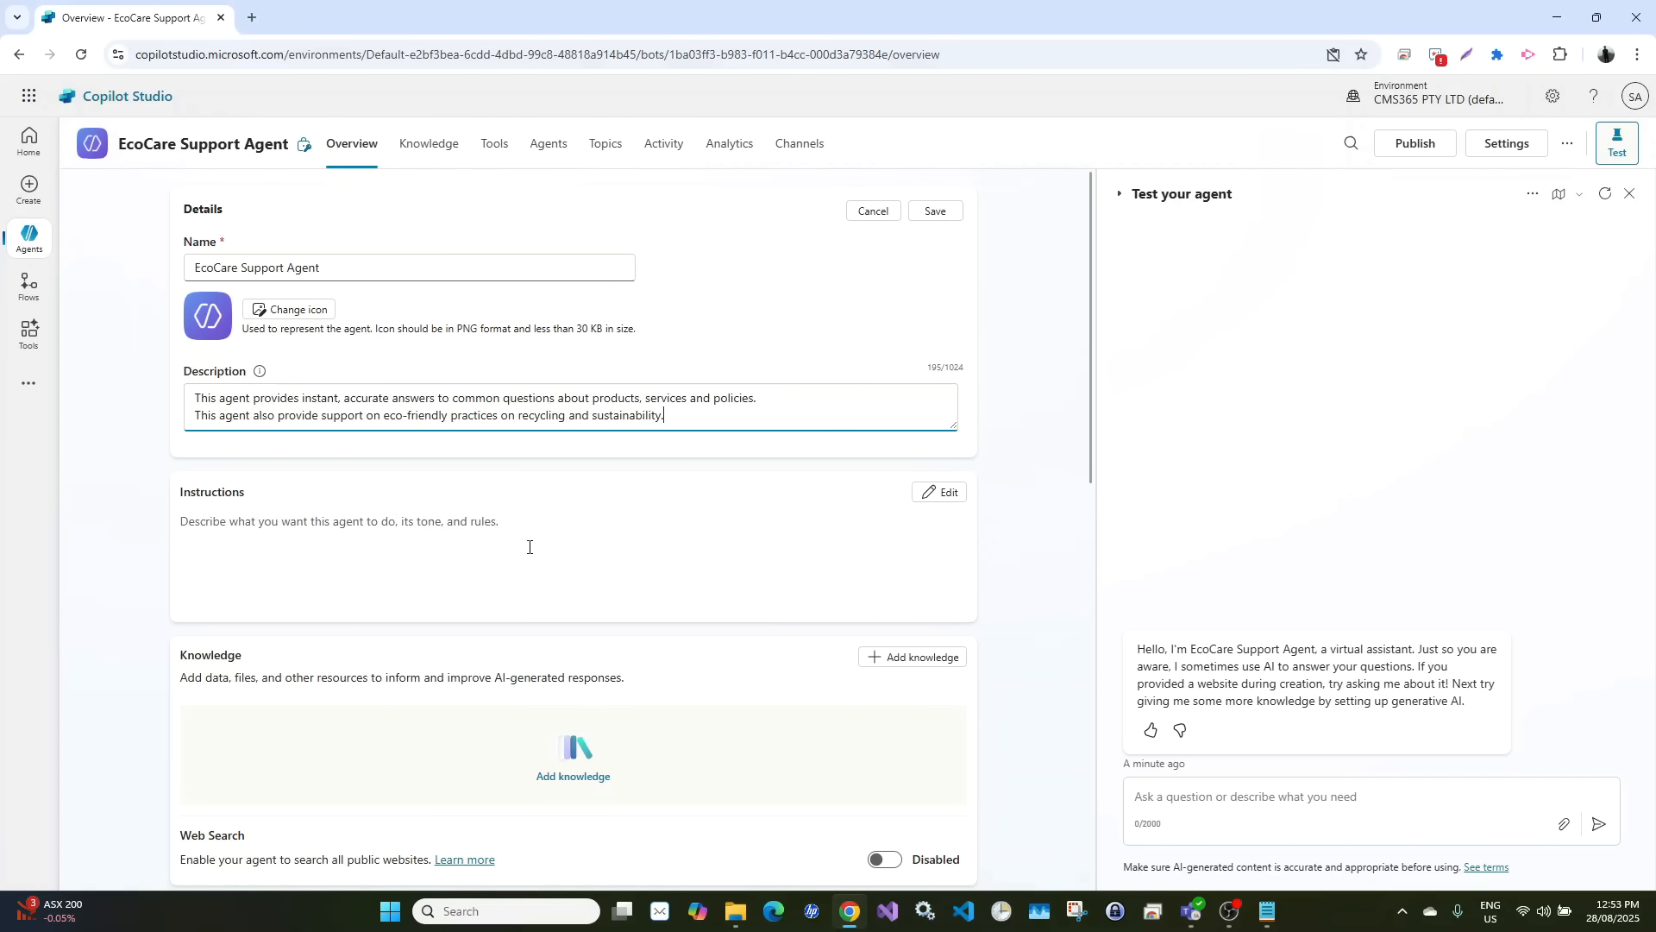
# Replace the agent's icon with the recycling-symbol PNG from the Dropbox "multi agent" folder and save the details
pyautogui.click(296, 311)
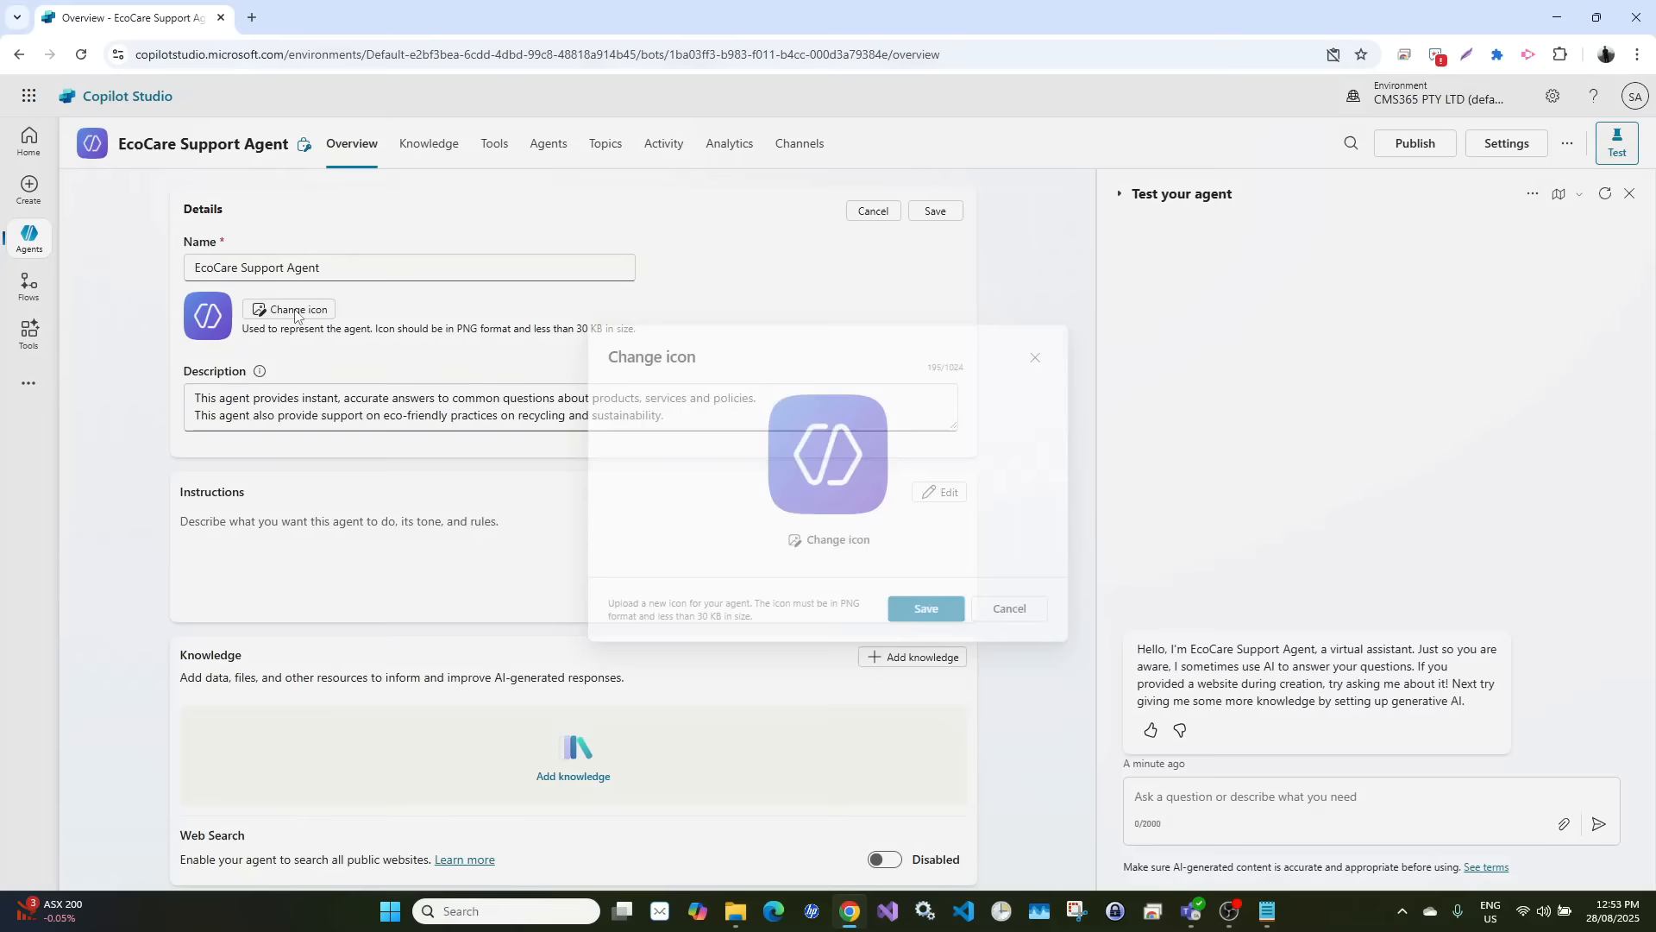
pyautogui.click(849, 550)
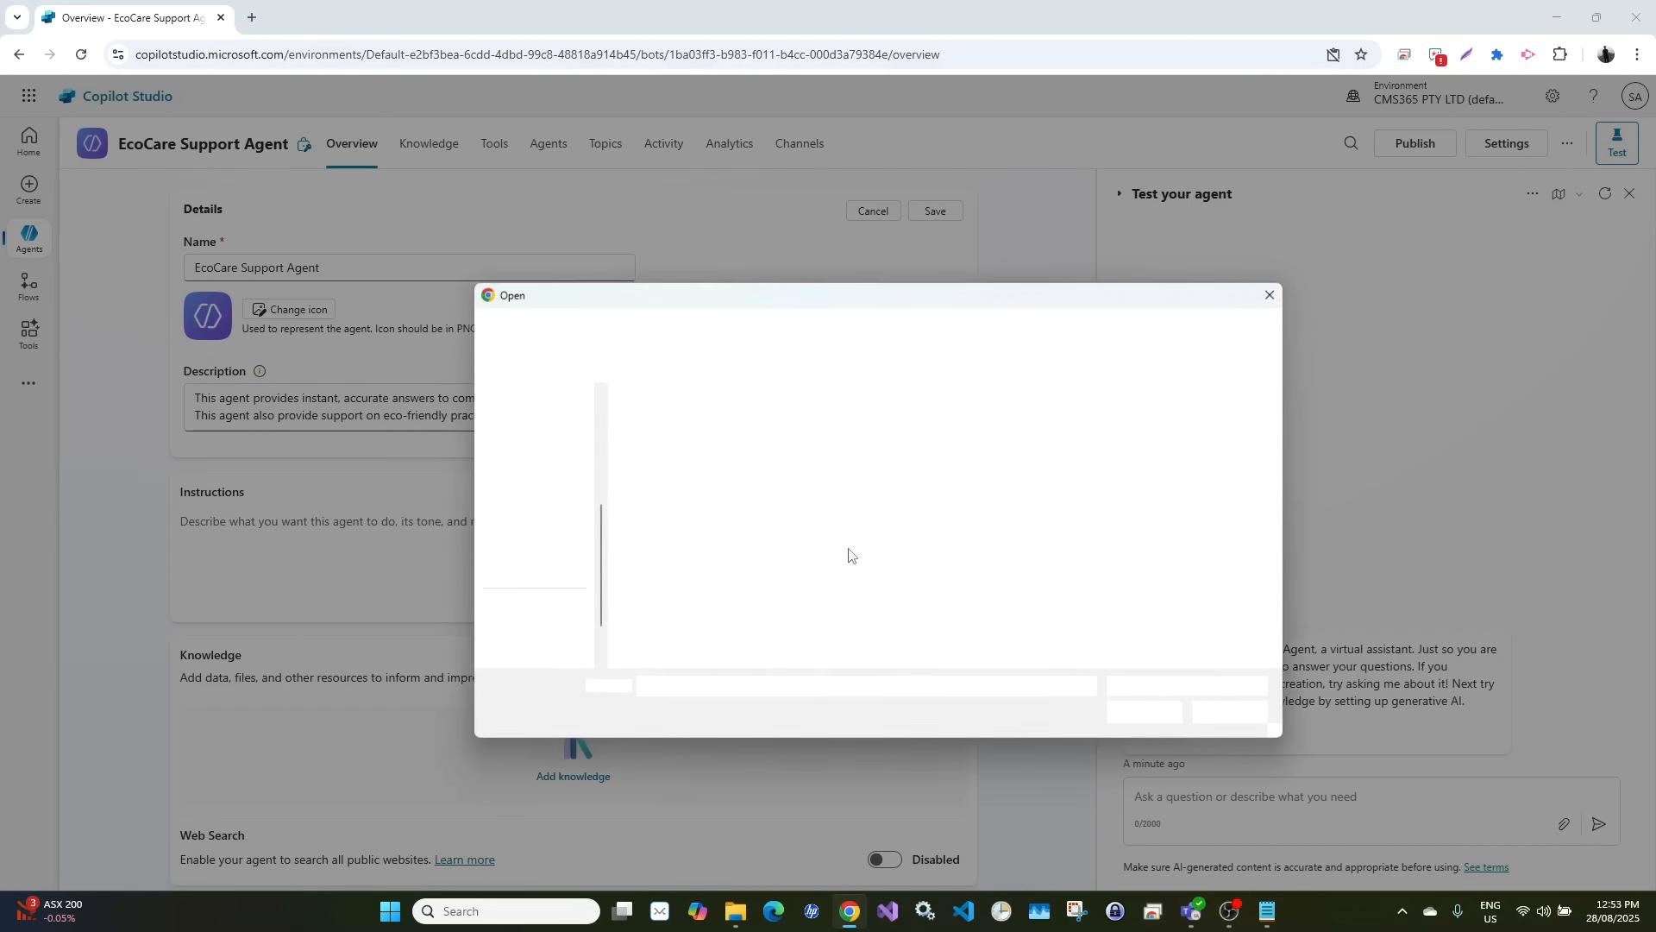
pyautogui.click(811, 330)
pyautogui.click(697, 447)
pyautogui.doubleClick(697, 446)
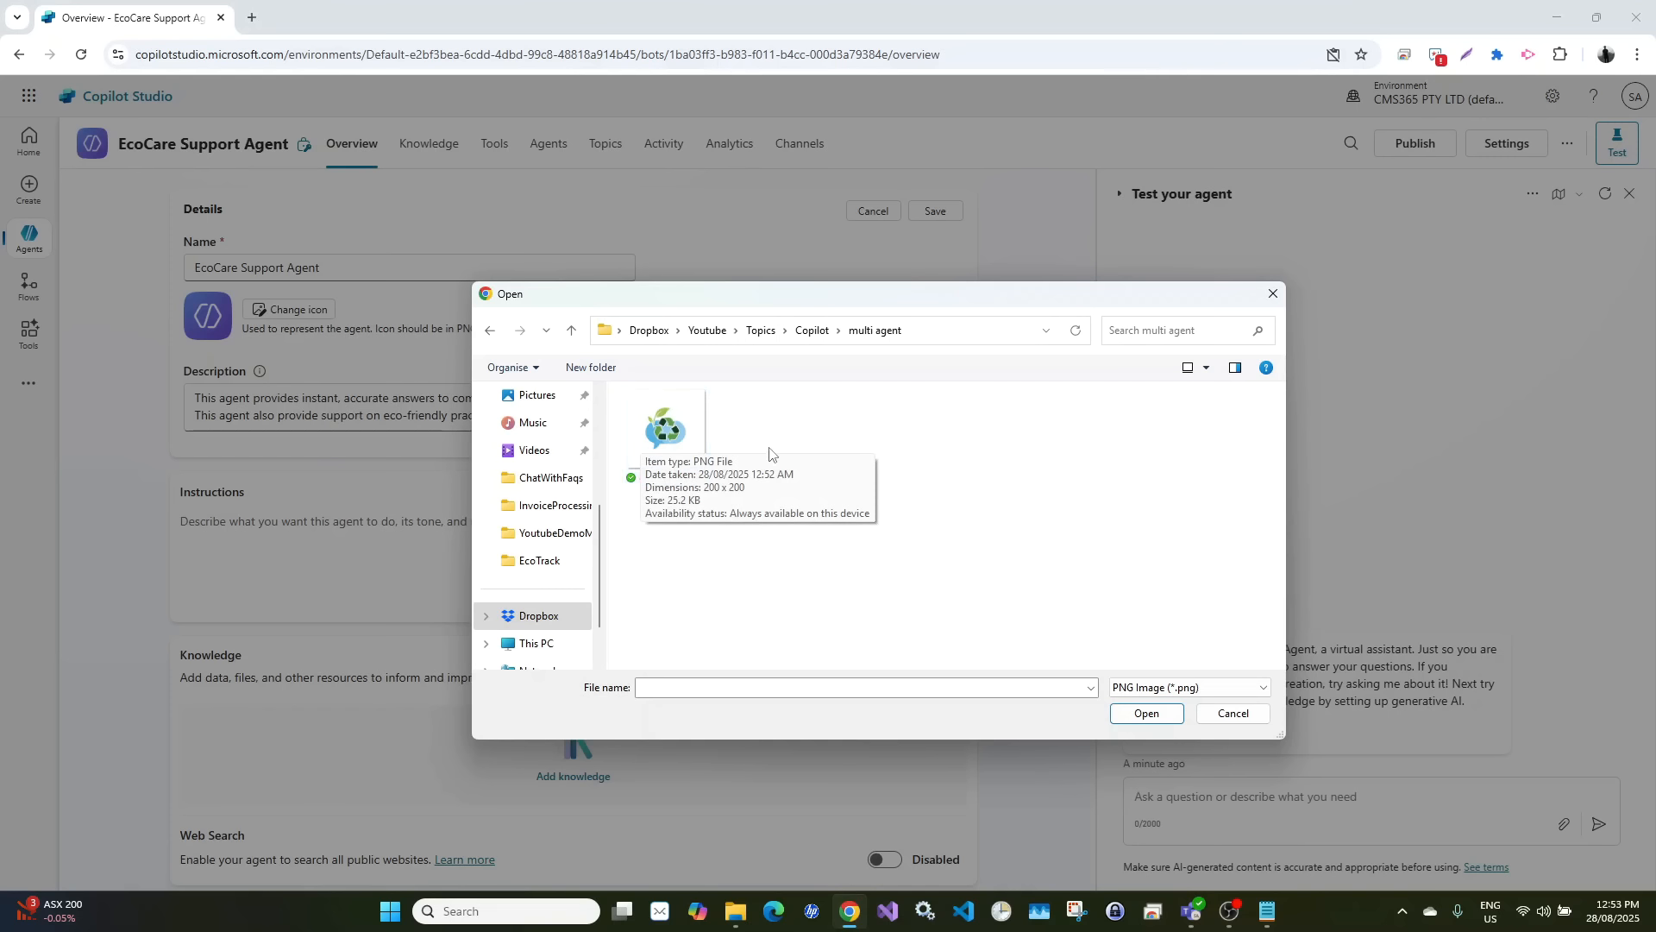
pyautogui.doubleClick(662, 440)
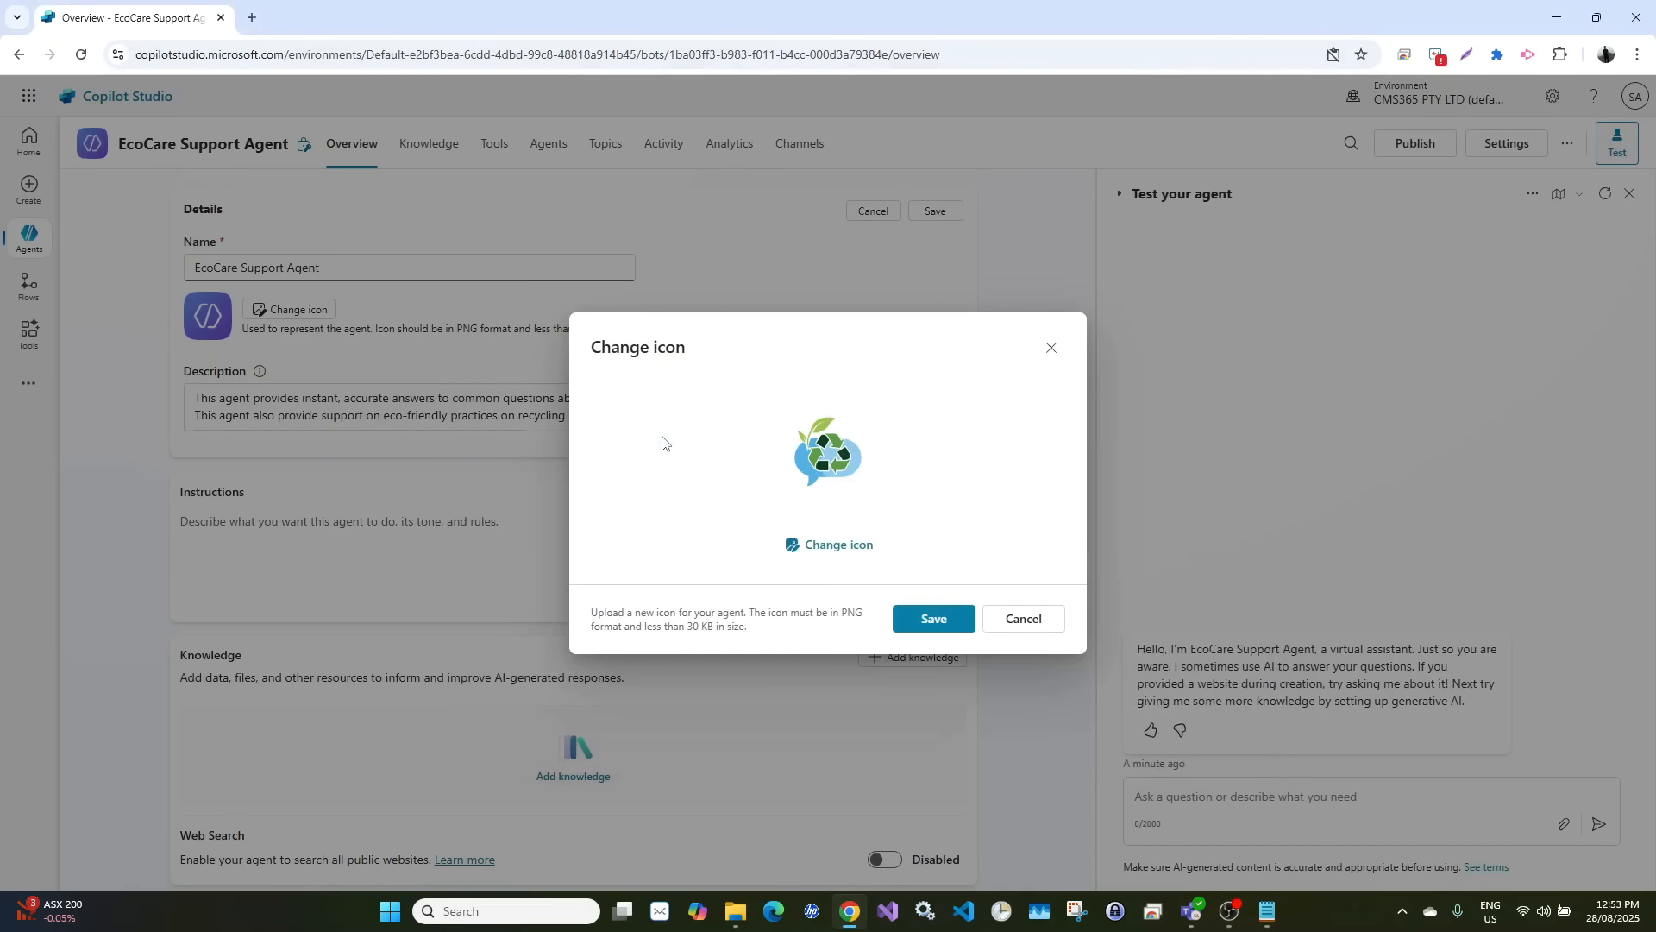
pyautogui.click(930, 620)
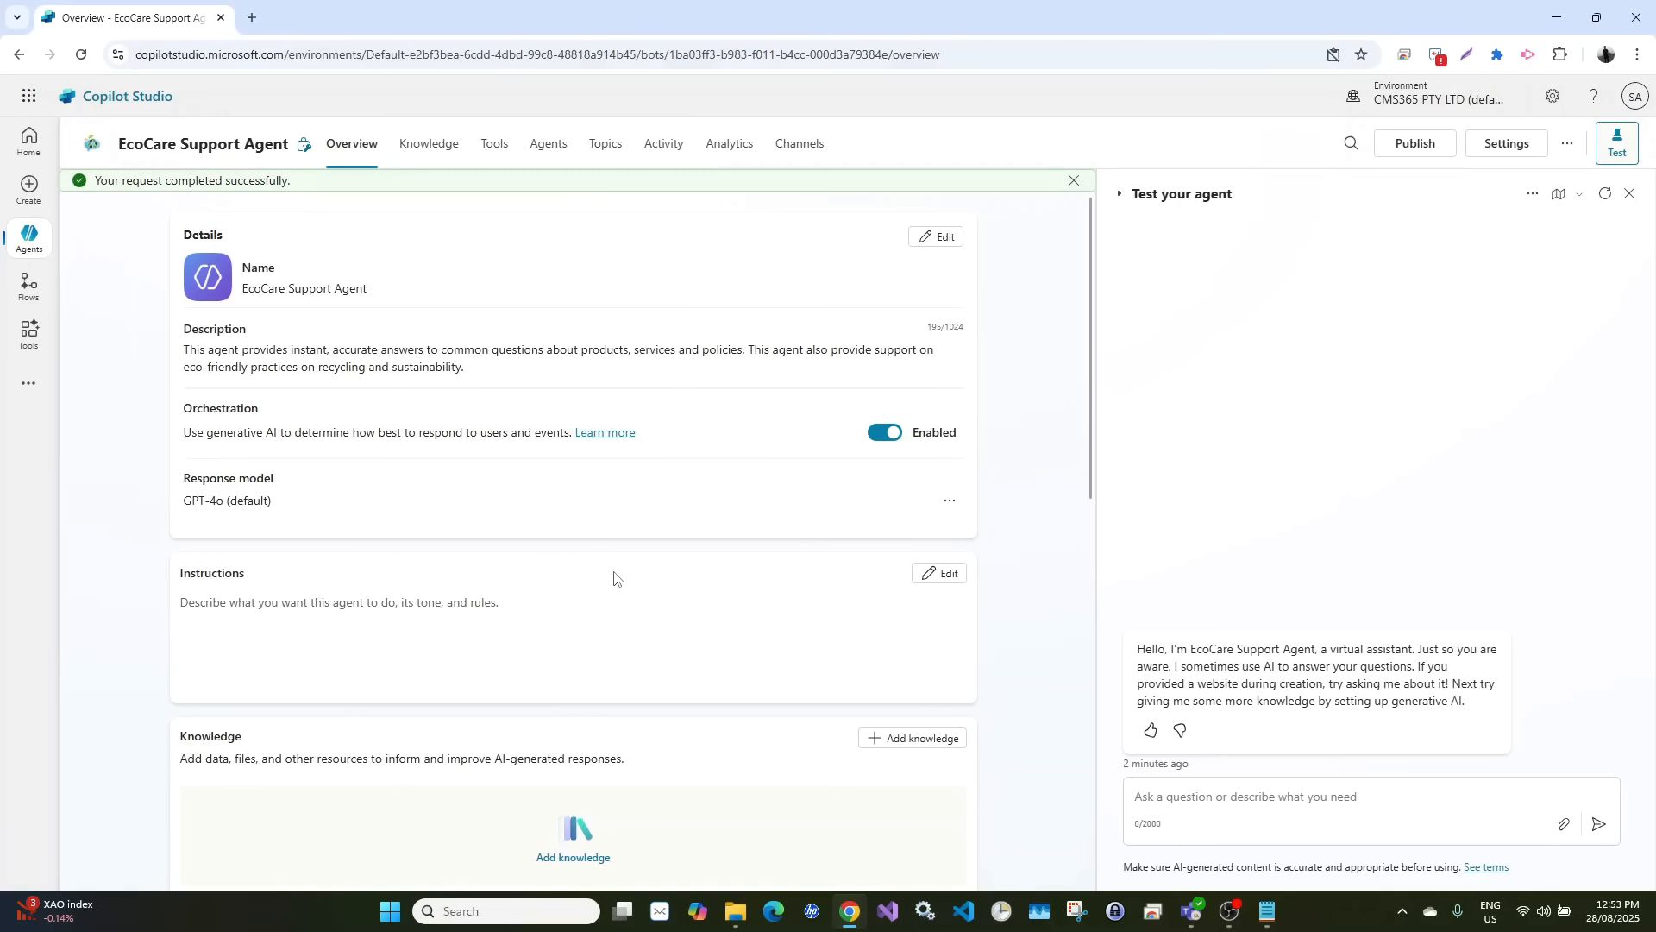
# Copy the full text of the agent's description into its instructions
pyautogui.moveTo(468, 370); pyautogui.dragTo(184, 349)
pyautogui.hotkey('ctrl', 'c')
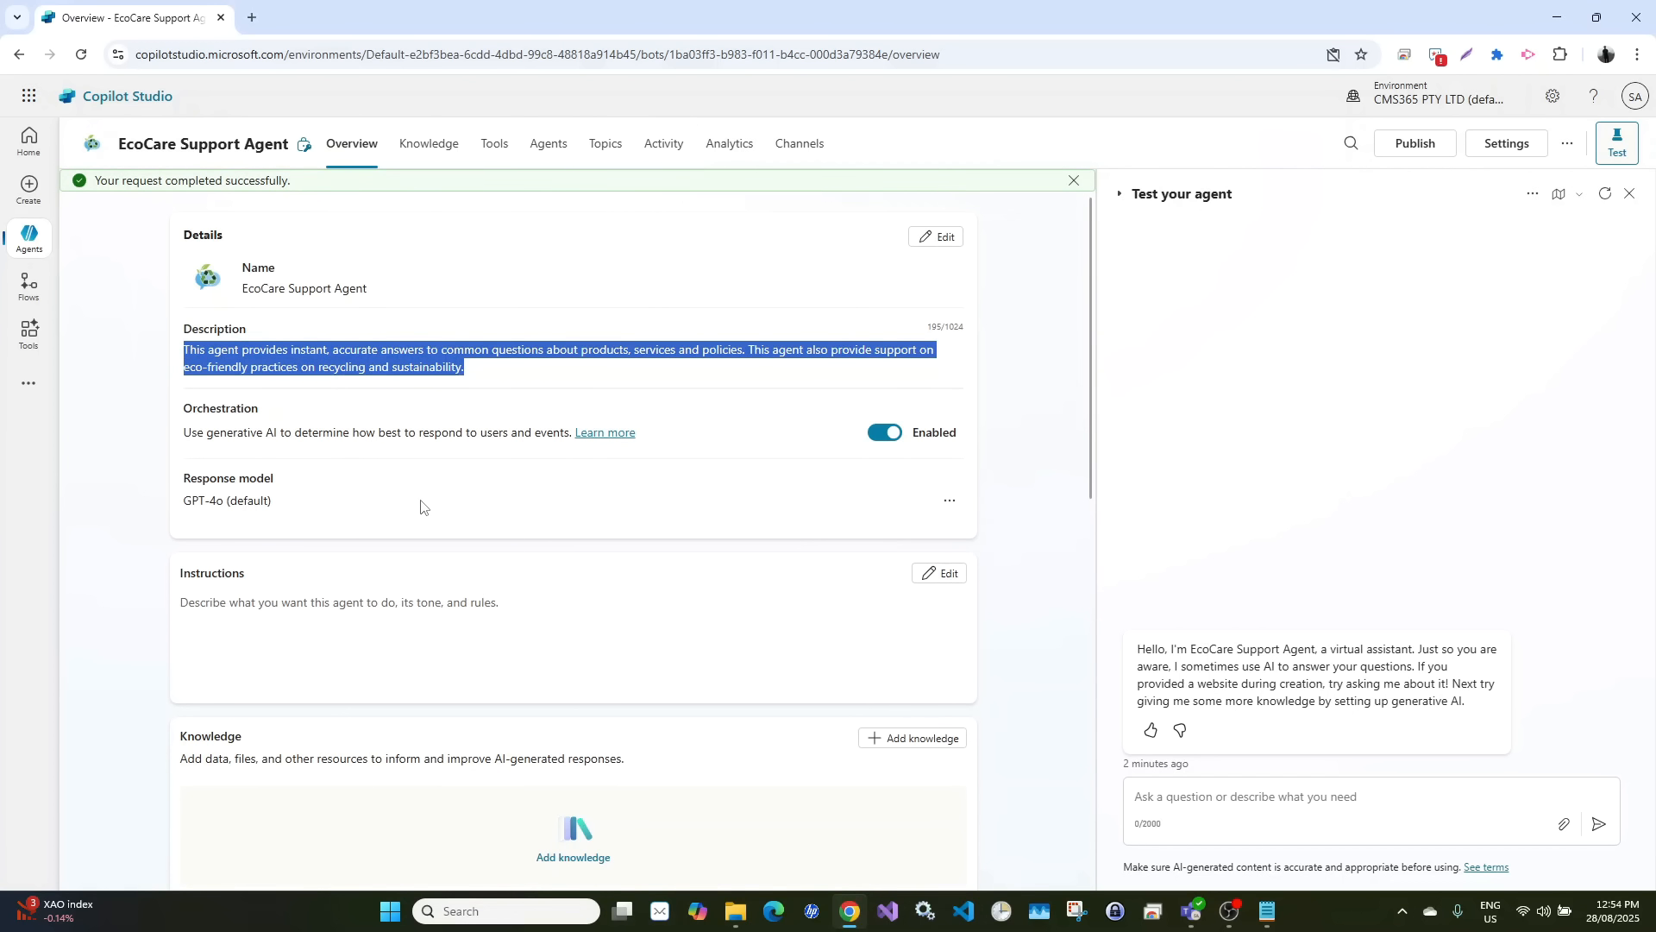
pyautogui.click(939, 573)
pyautogui.hotkey('ctrl', 'v')
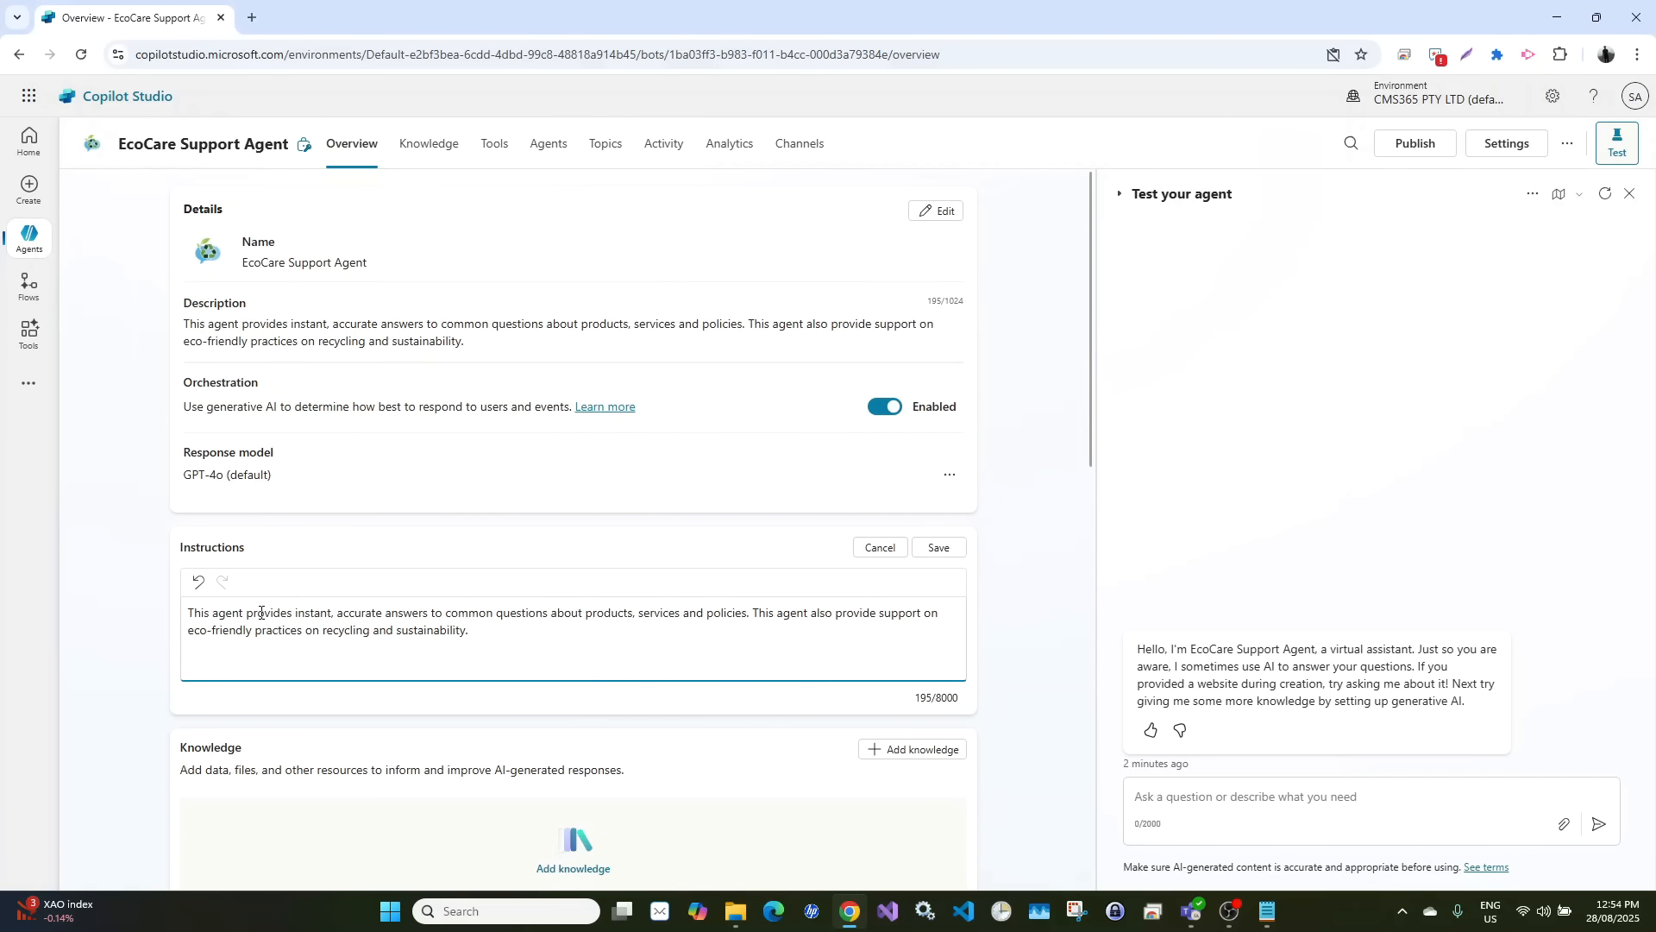
# Reword the opening of the instructions from "This agent provides" to "Your job is to provide"
pyautogui.moveTo(243, 612); pyautogui.dragTo(172, 614)
pyautogui.write('Your ')
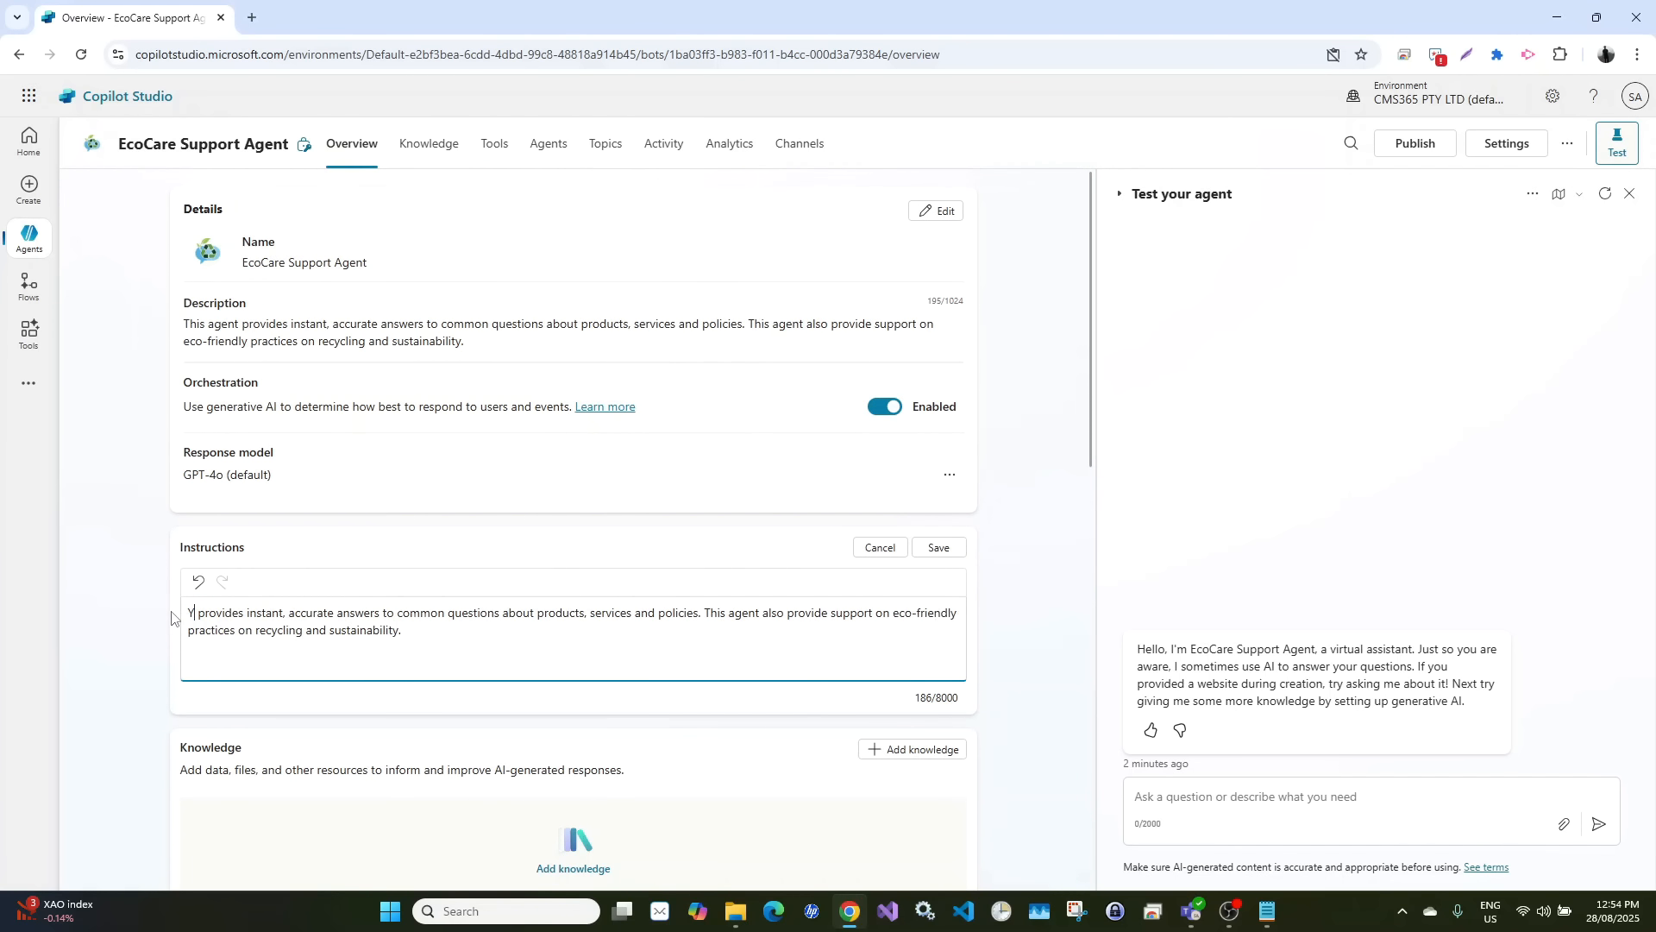
pyautogui.write('job is ')
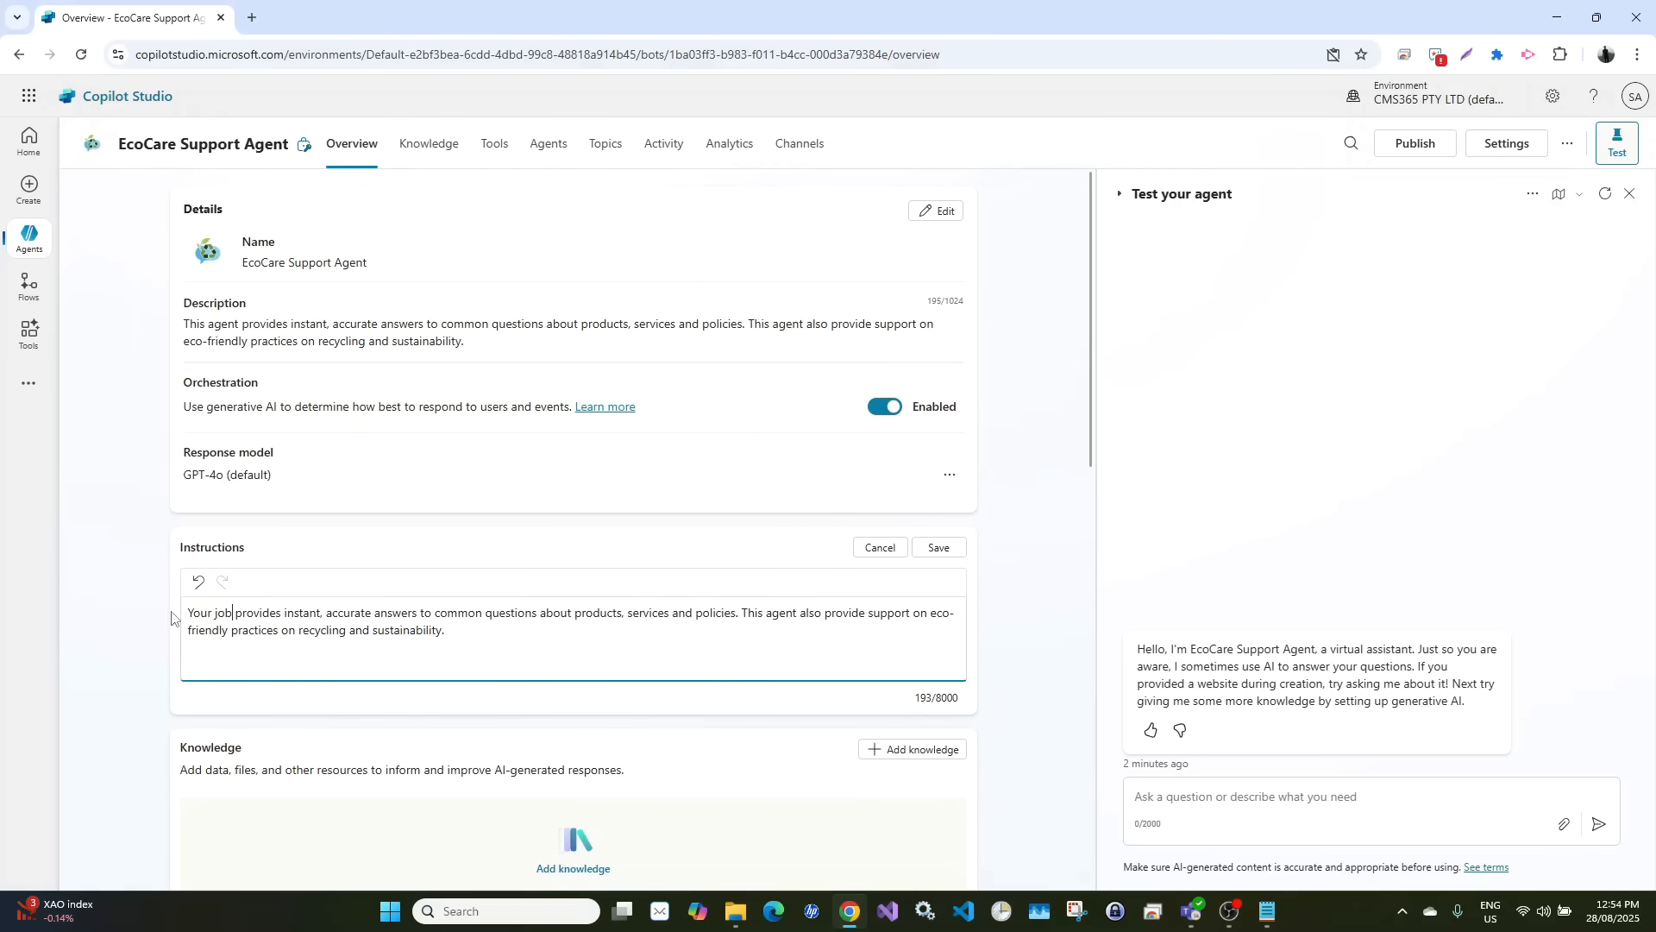
pyautogui.write('to')
pyautogui.press('Delete')
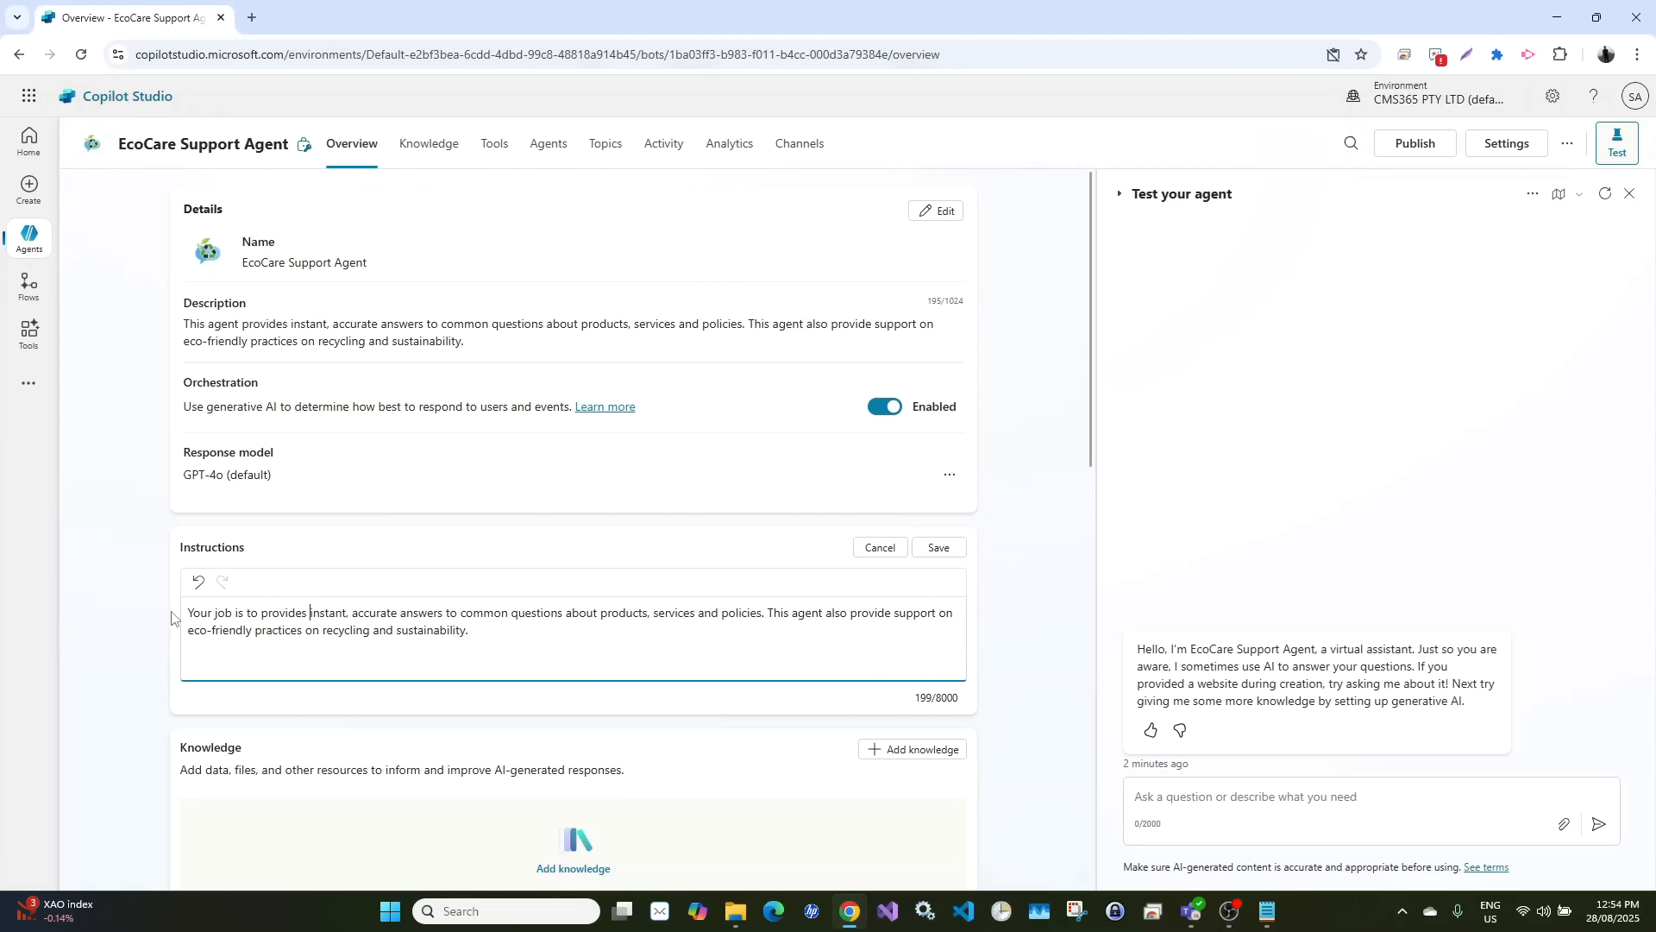
pyautogui.press('BackSpace')
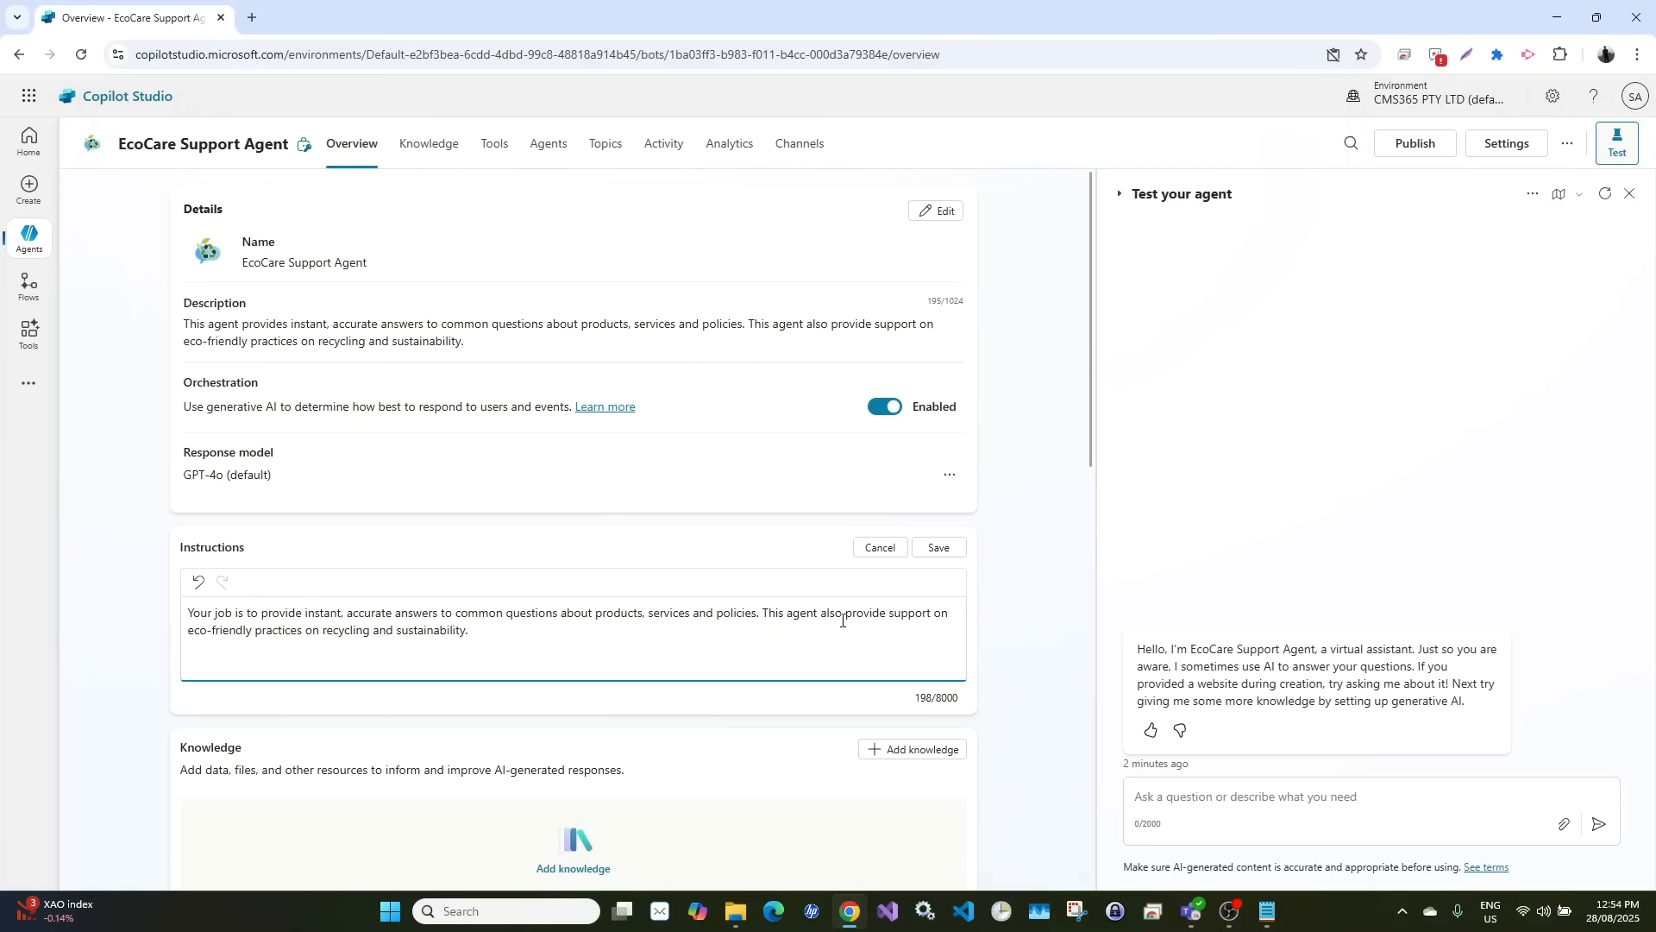
# Join the two instruction sentences by replacing ". This agent" with "and" before "also provide support", and save the instructions
pyautogui.moveTo(762, 613); pyautogui.dragTo(821, 611)
pyautogui.press('BackSpace')
pyautogui.press('BackSpace')
pyautogui.press('BackSpace')
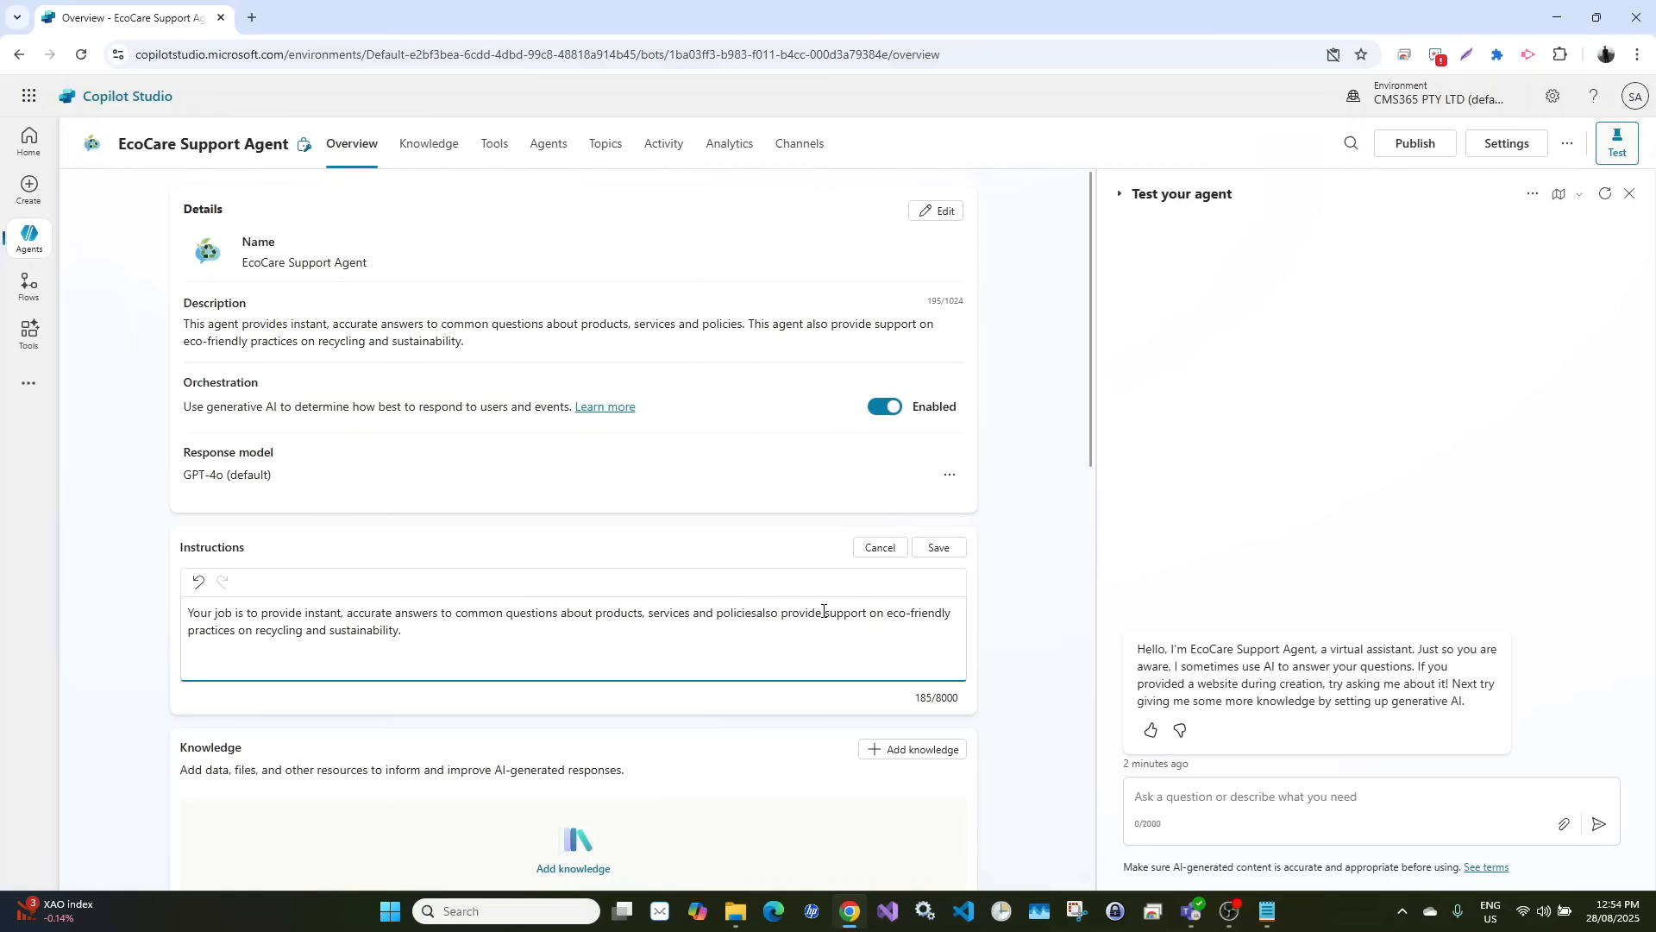
pyautogui.write('and')
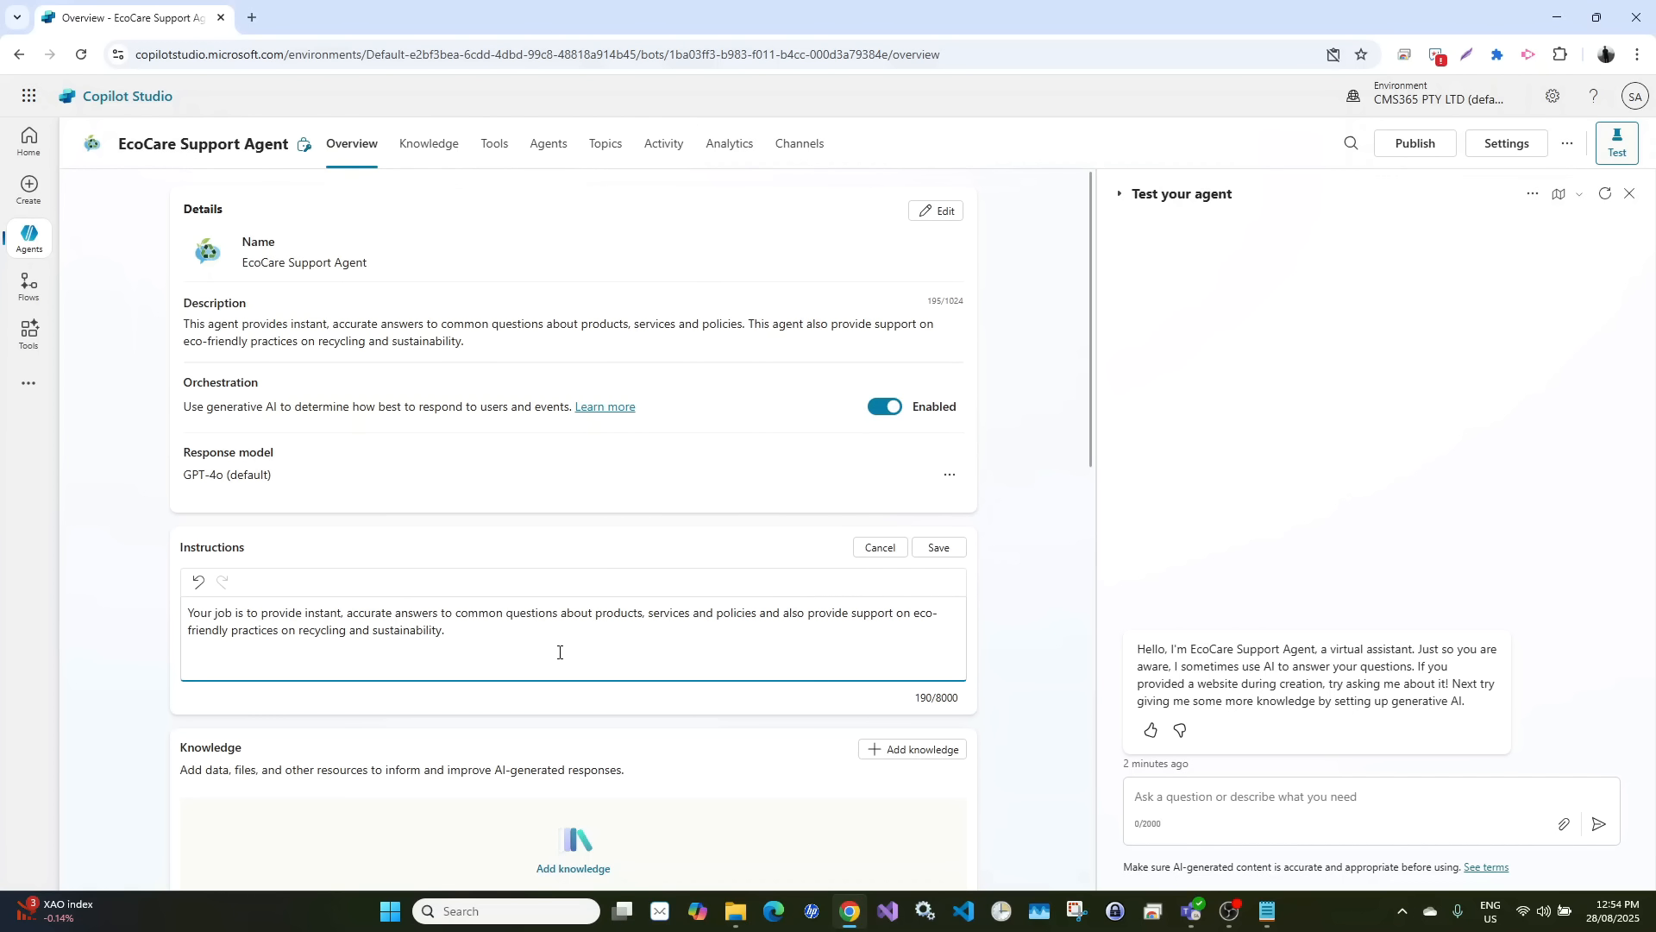
pyautogui.click(939, 550)
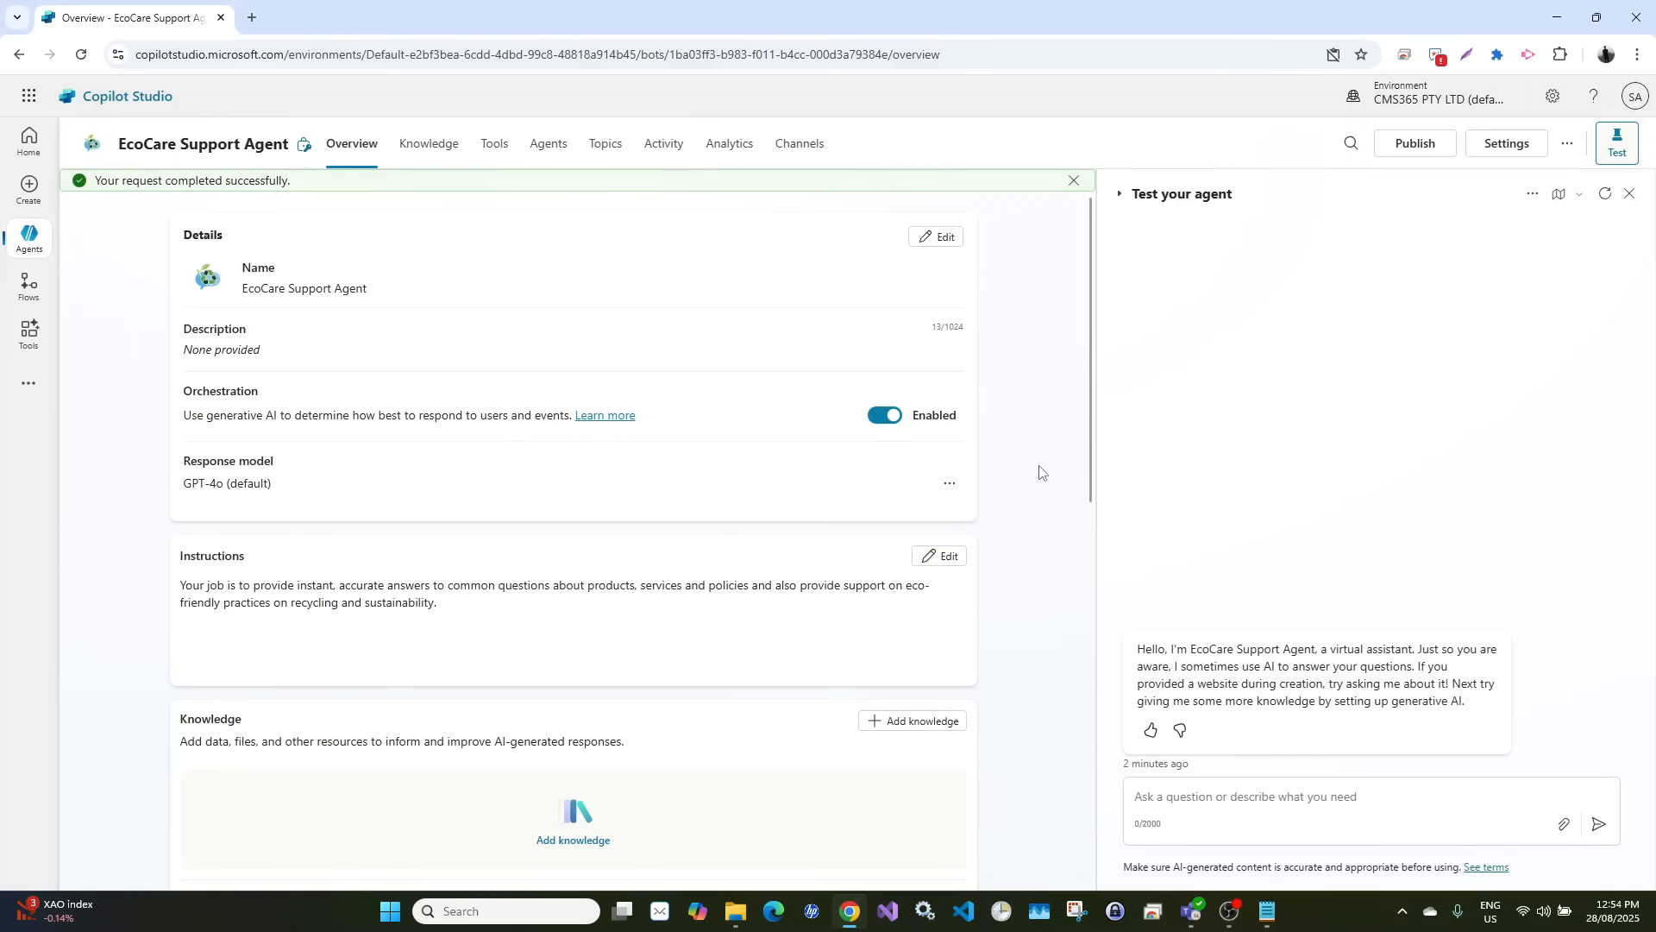
# Open the Conversation Start system topic of the EcoCare Support Agent
pyautogui.scroll(-2, 1039, 469)
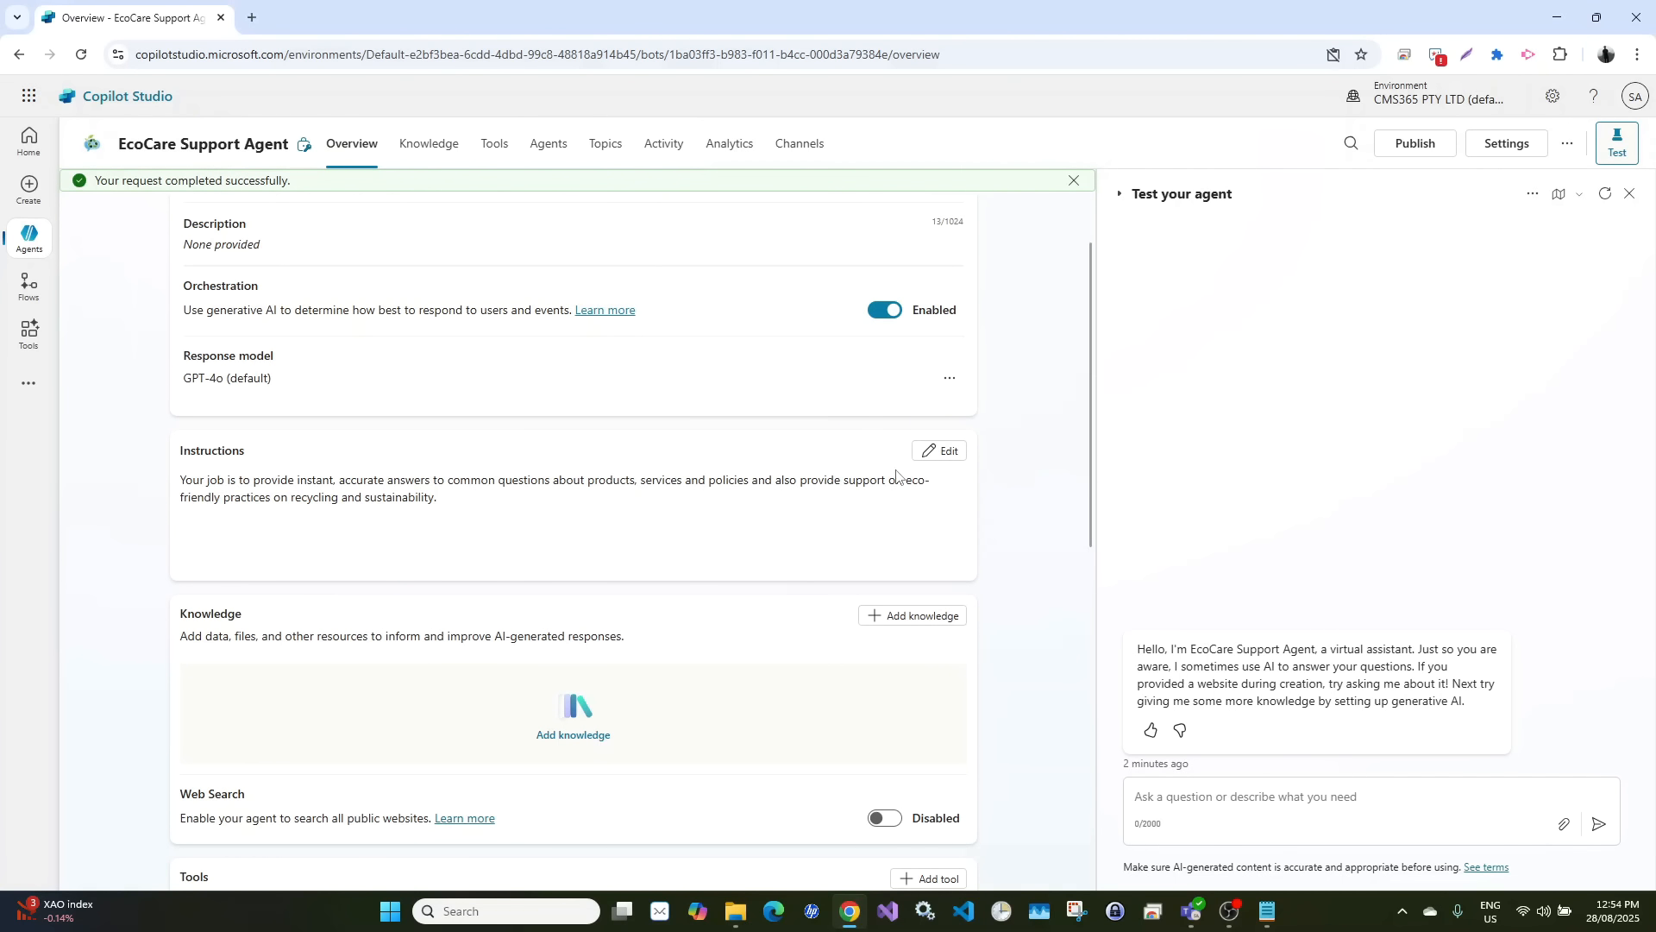
pyautogui.scroll(1, 897, 473)
pyautogui.click(607, 146)
pyautogui.click(264, 270)
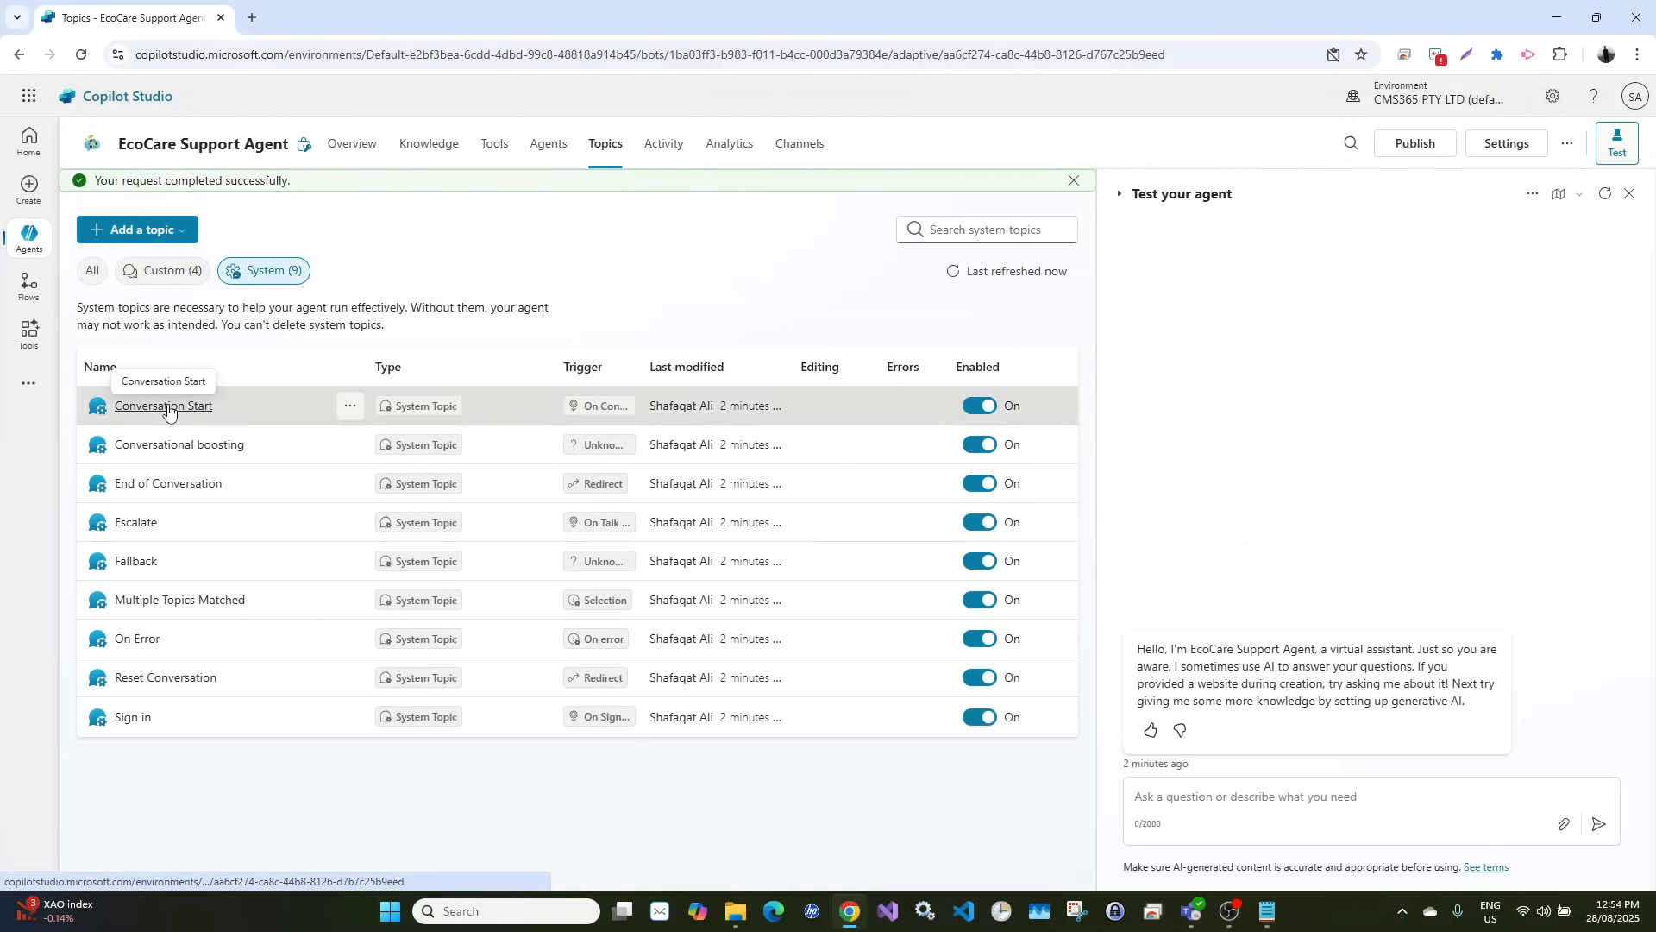
pyautogui.click(172, 411)
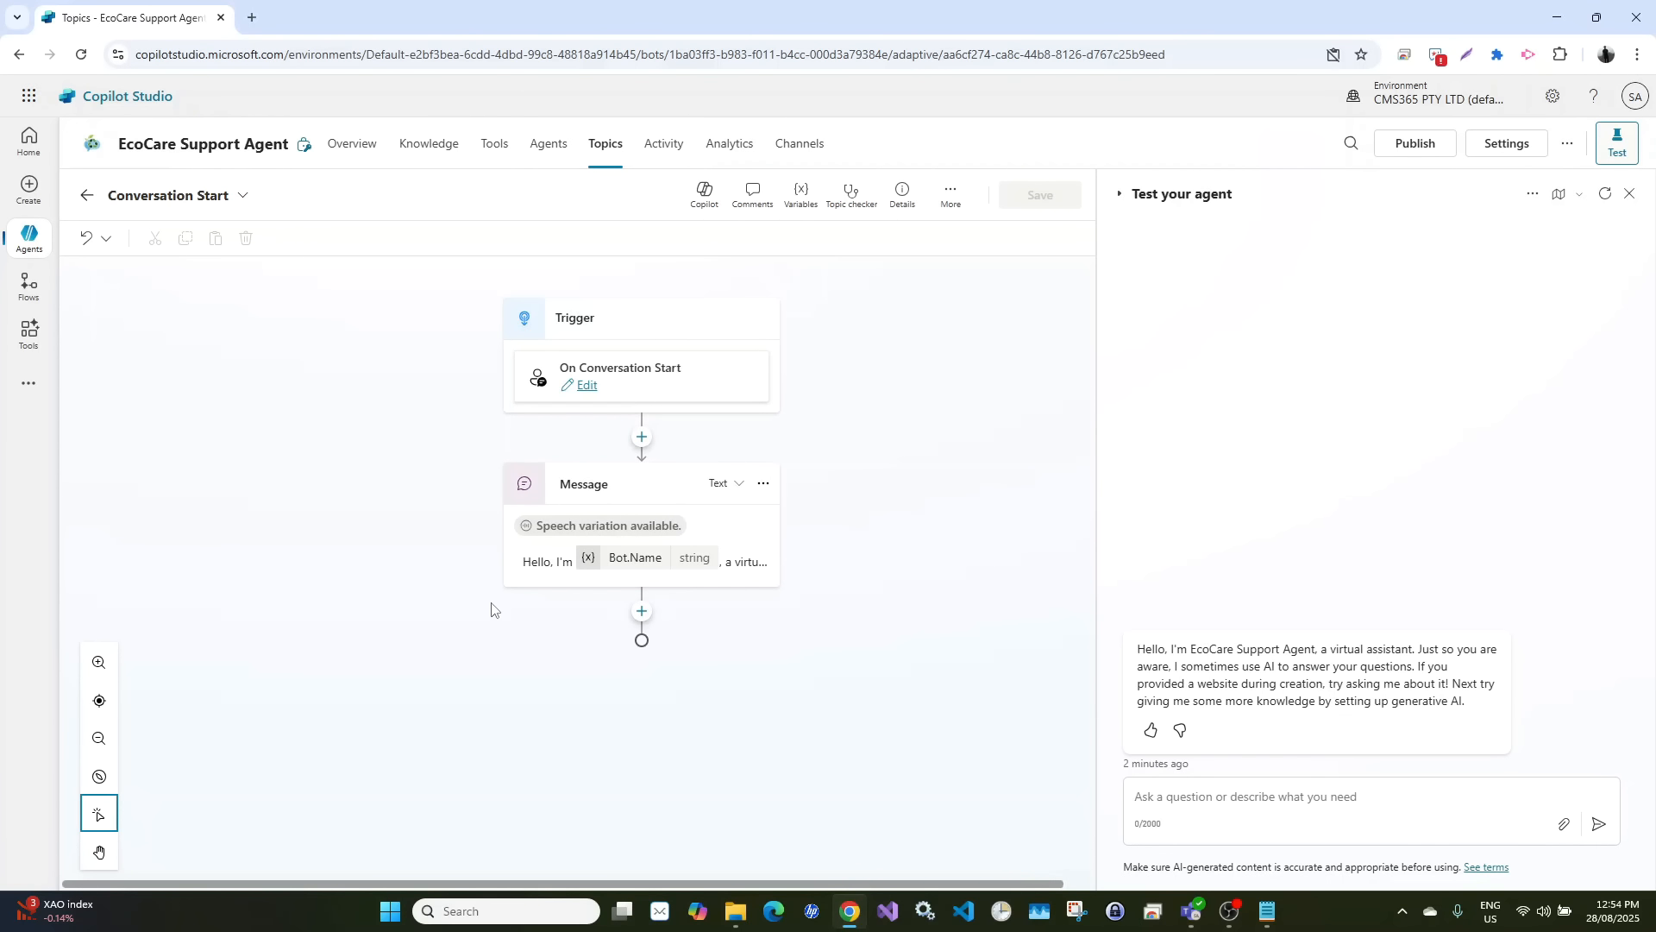
# Replace the greeting text after the Bot.Name variable with "I can provide support on customer support and sustainability." and save the topic
pyautogui.click(745, 566)
pyautogui.click(746, 567)
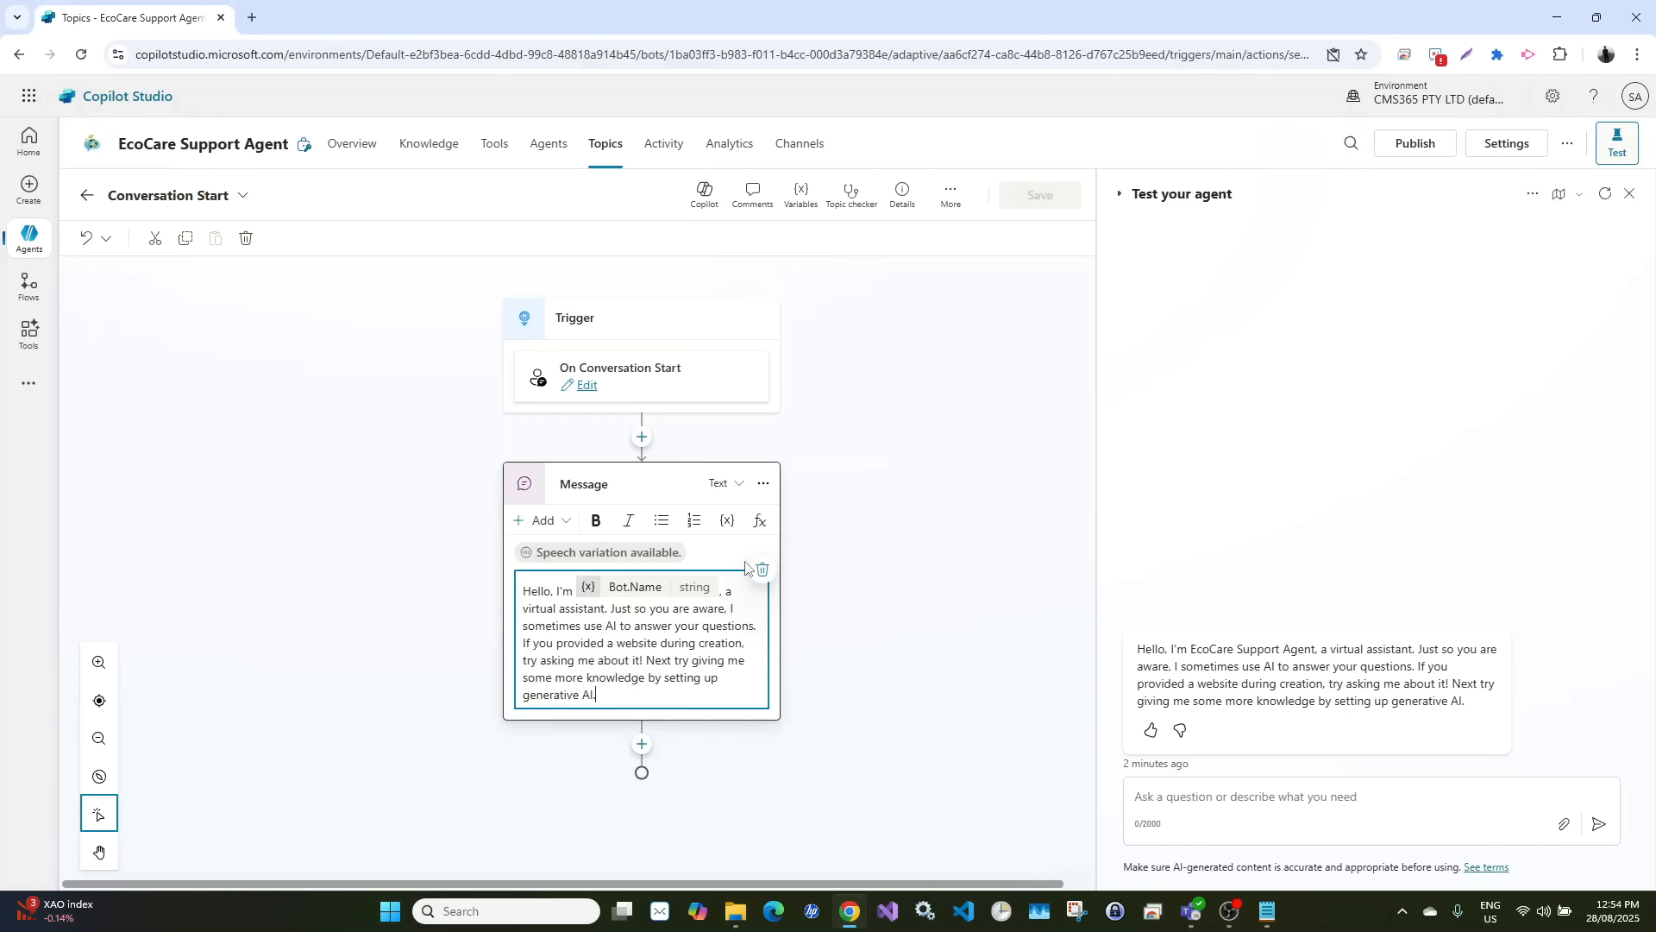
pyautogui.moveTo(727, 591); pyautogui.dragTo(678, 702)
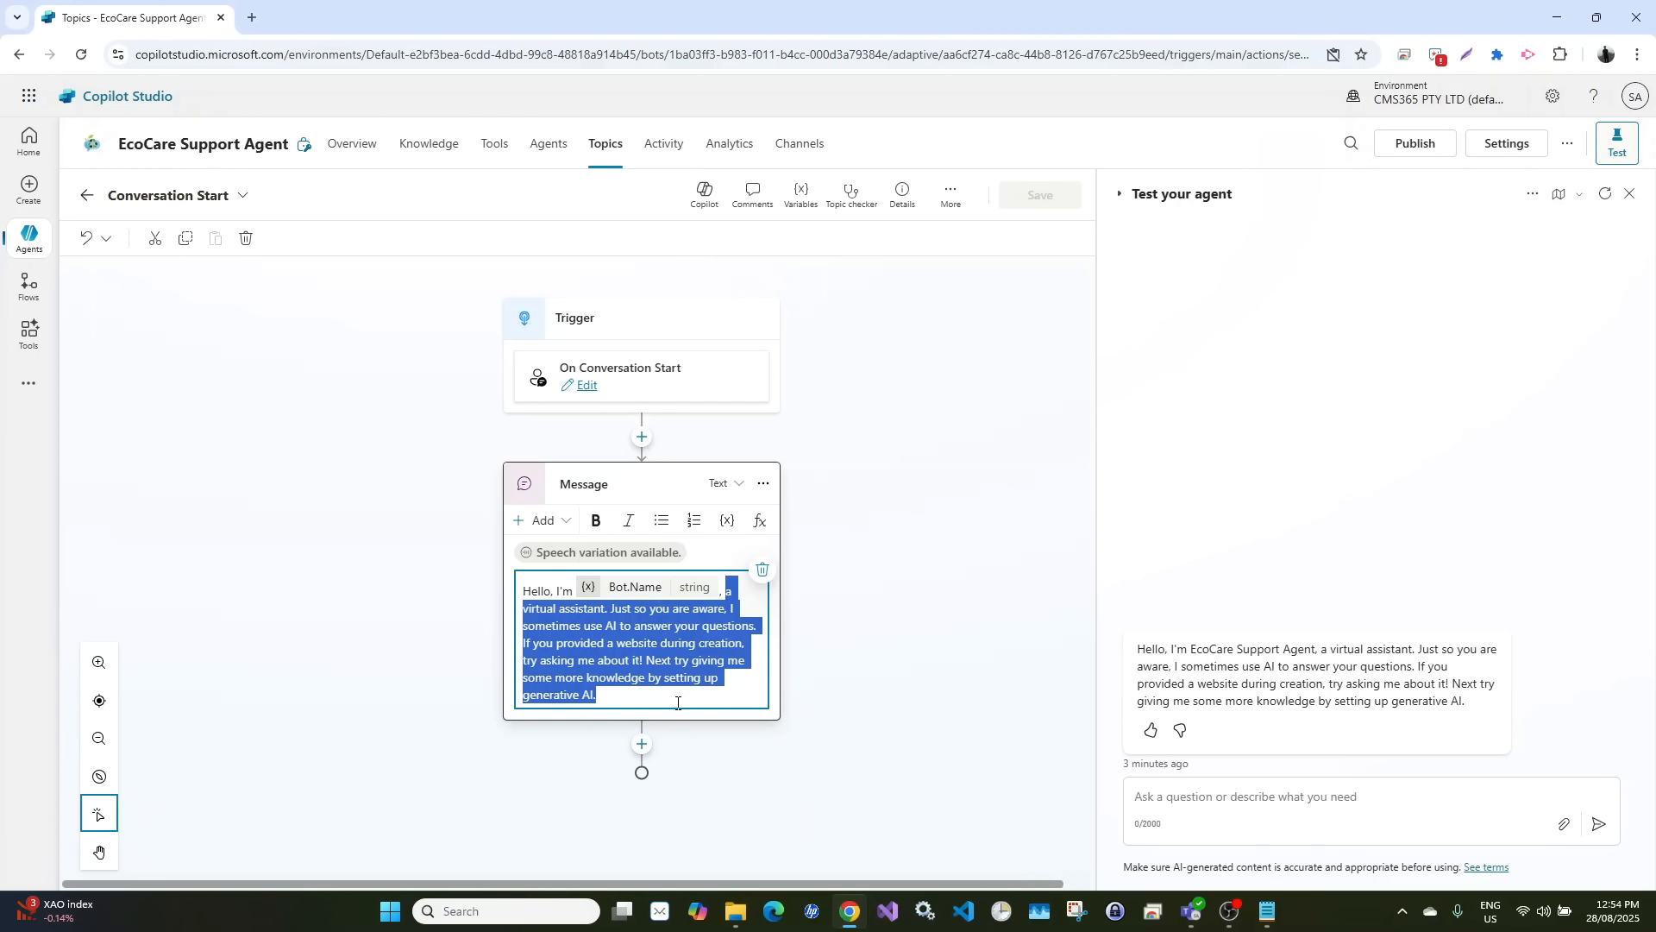
pyautogui.press('BackSpace')
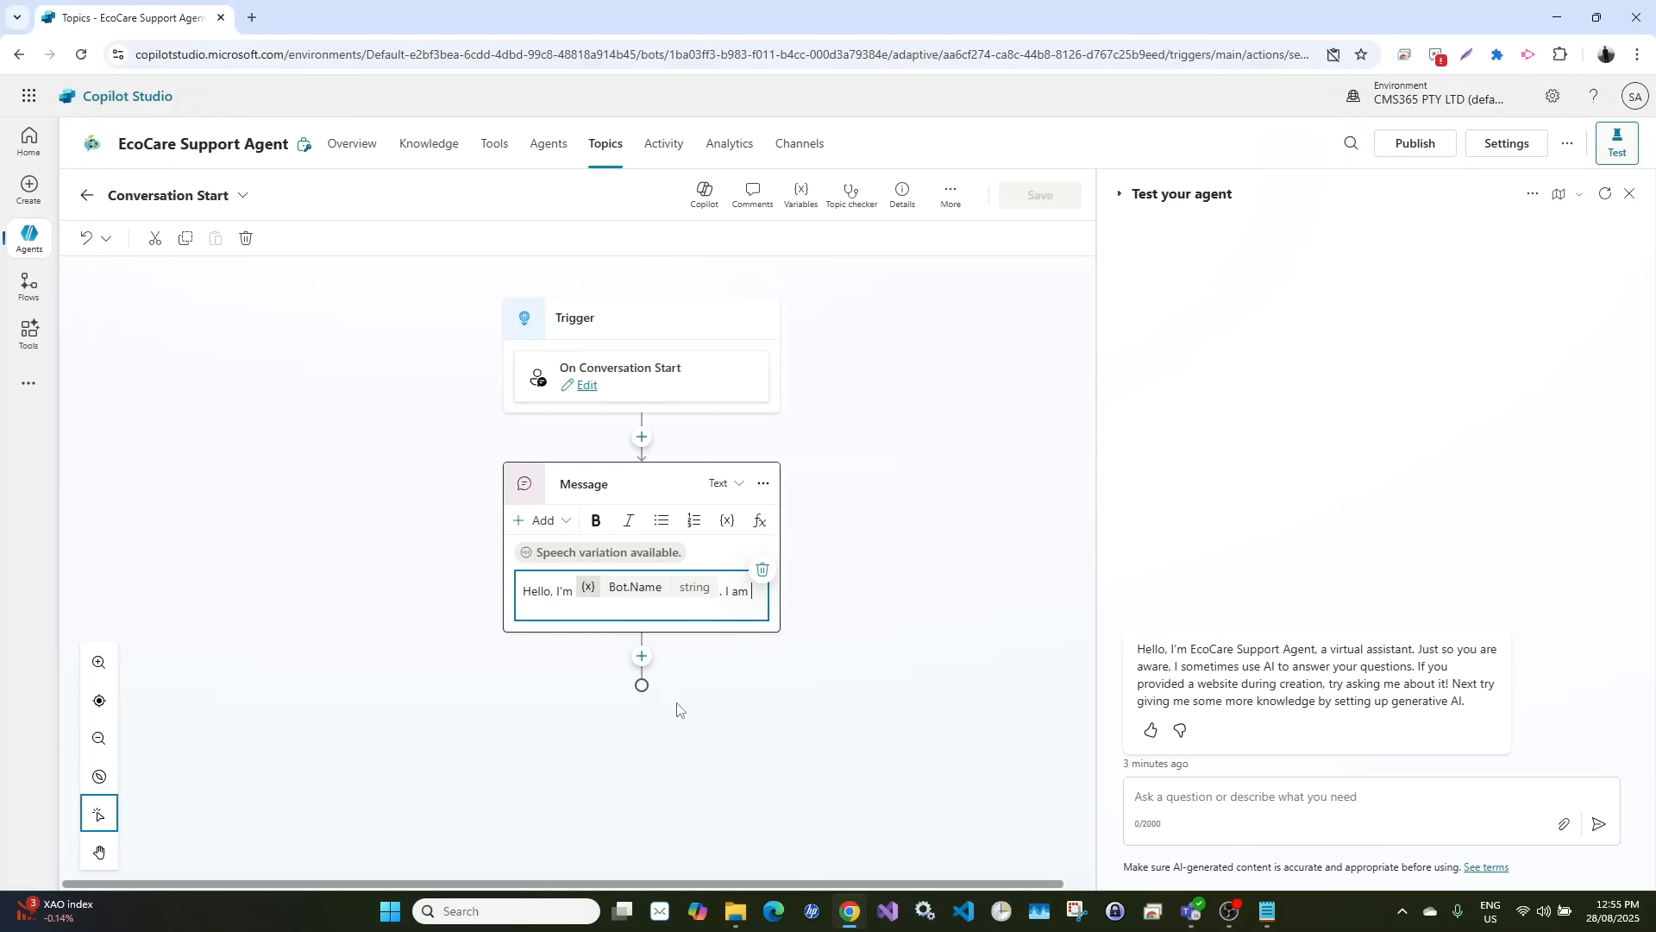
pyautogui.press('BackSpace')
pyautogui.press('BackSpace')
pyautogui.write('can provid')
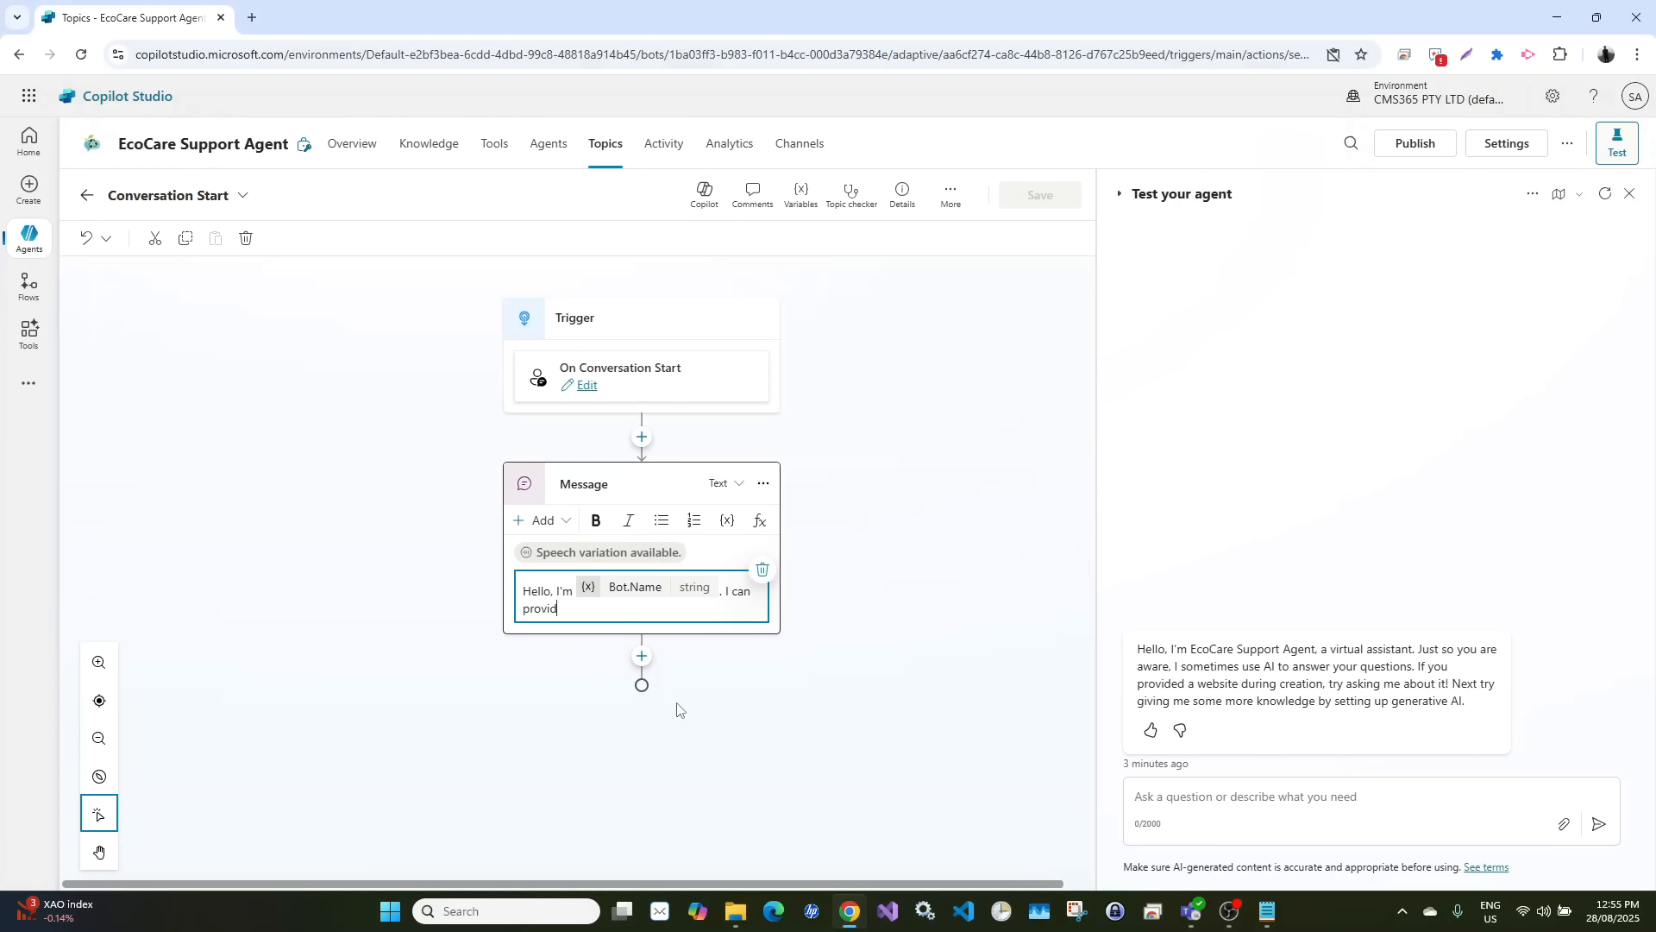
pyautogui.write('e support on customer supprort and sus')
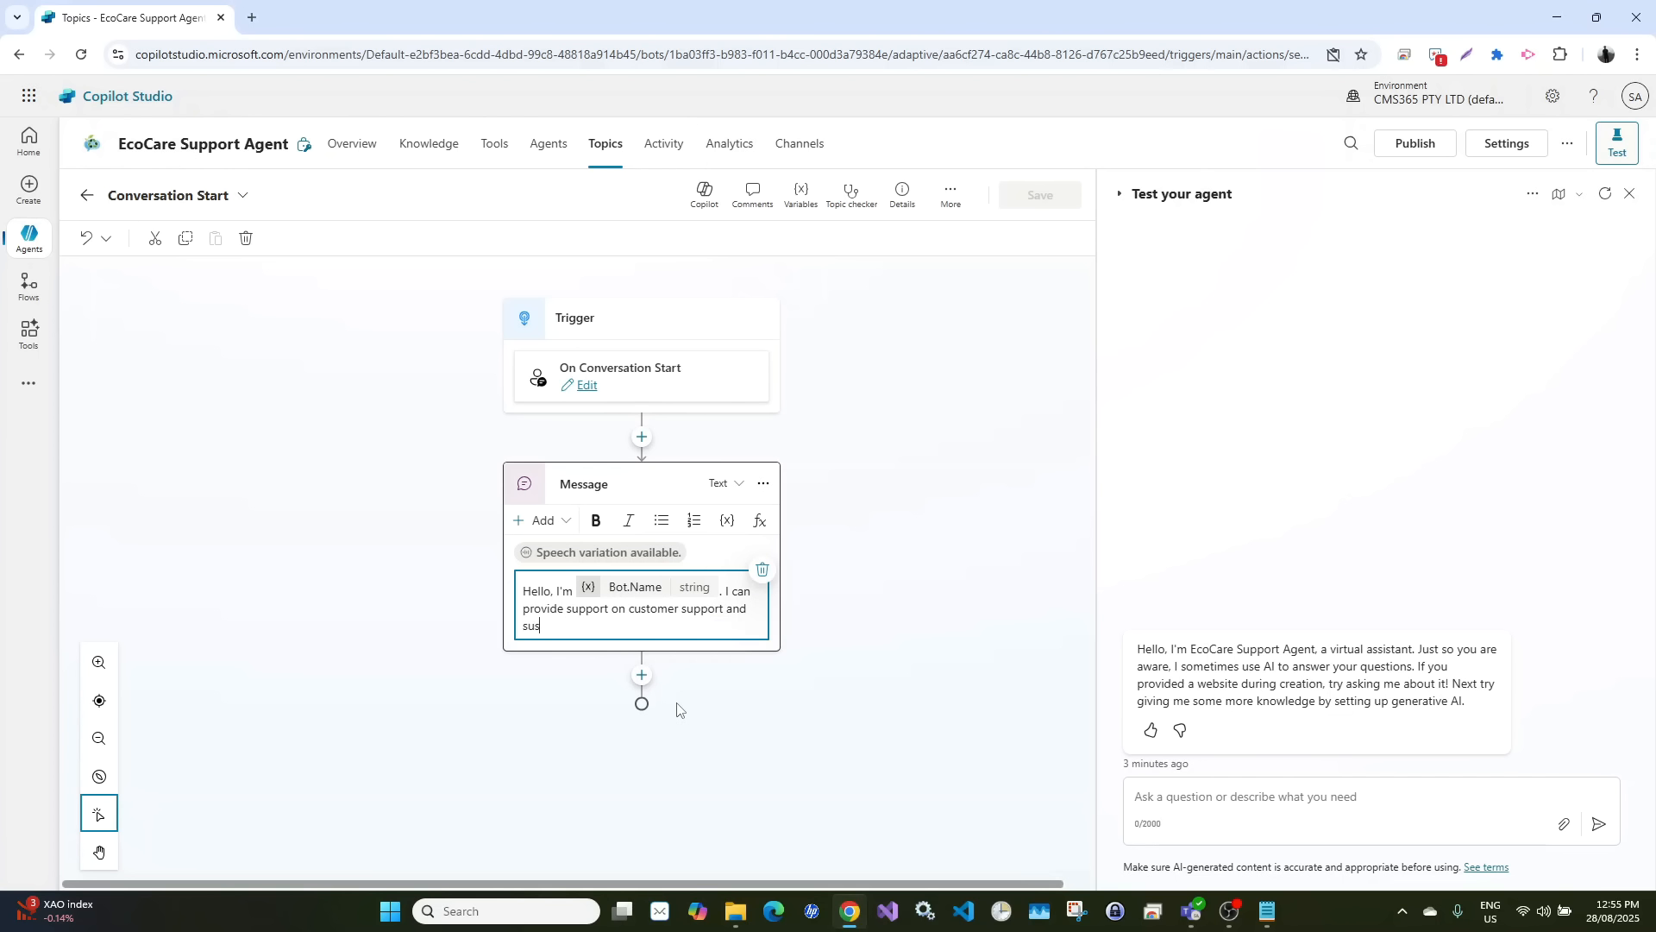
pyautogui.write('tainability.')
pyautogui.click(896, 598)
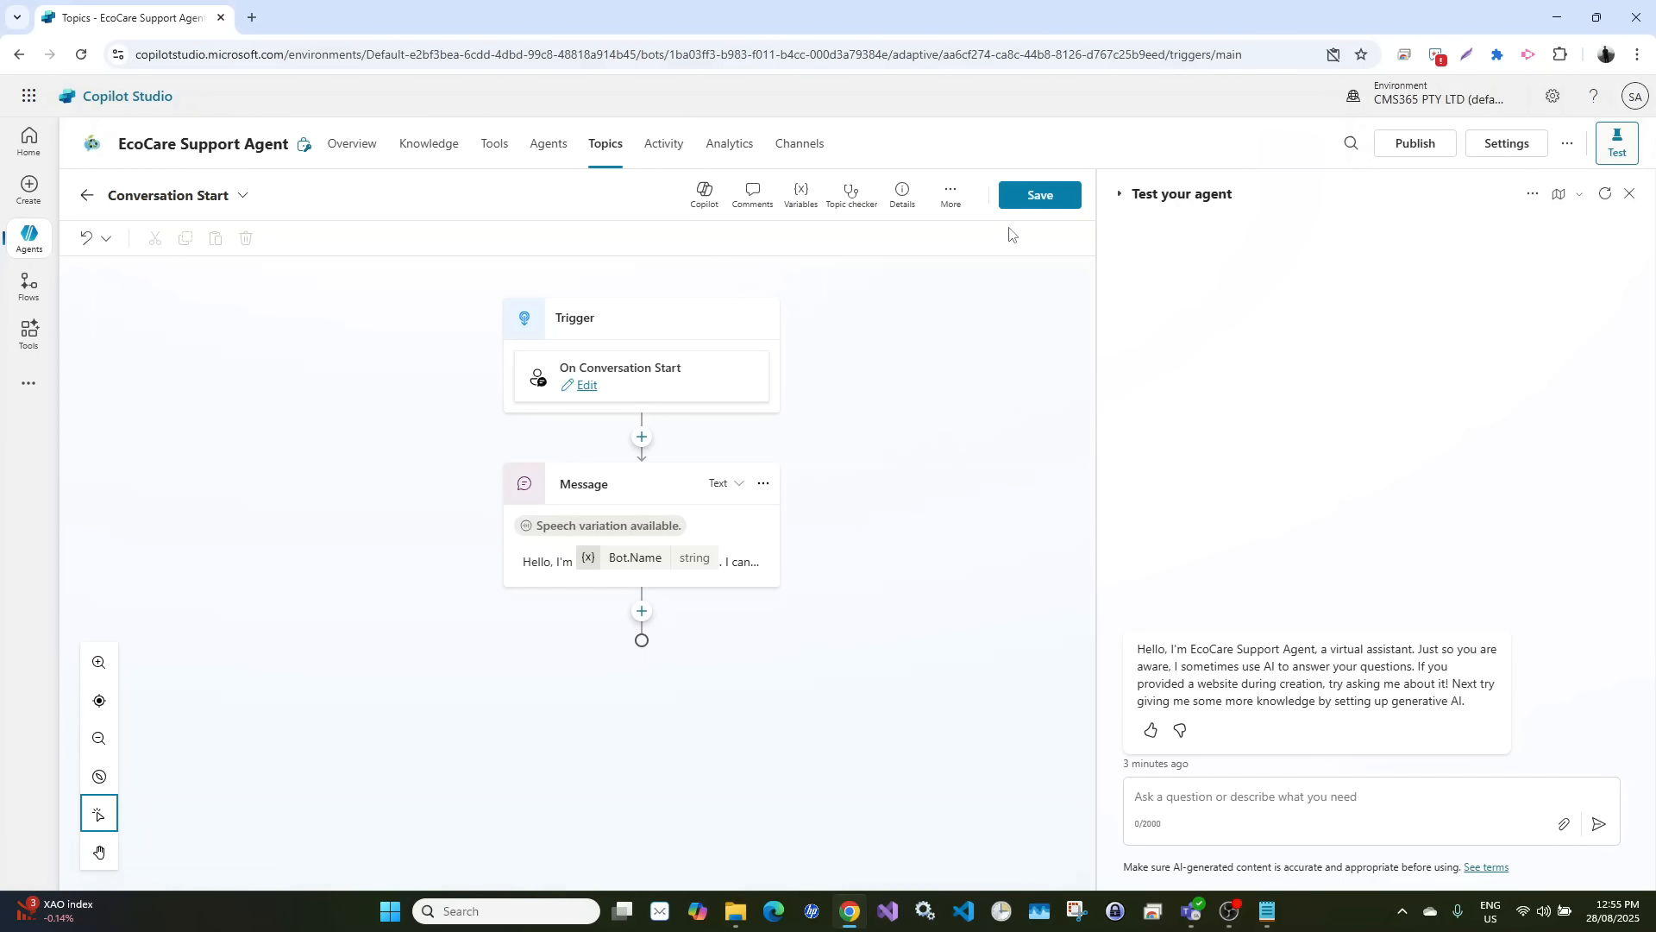
pyautogui.click(1040, 200)
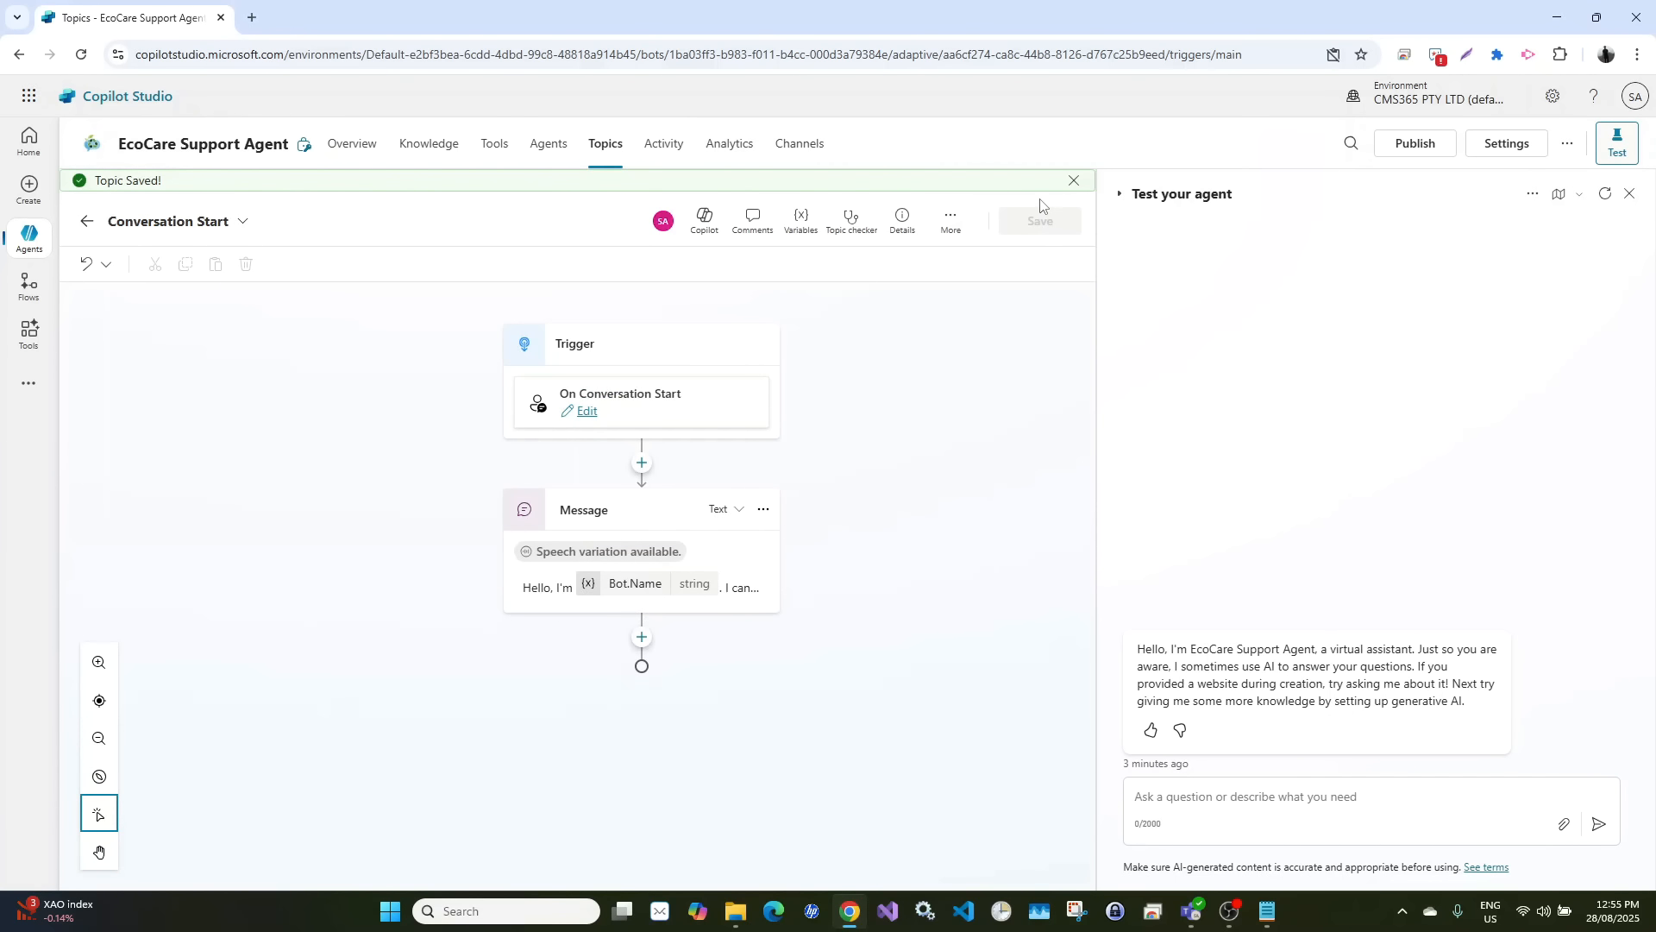
# Turn off the use of general knowledge in the EcoCare Support Agent's generative AI settings and save the change
pyautogui.click(354, 155)
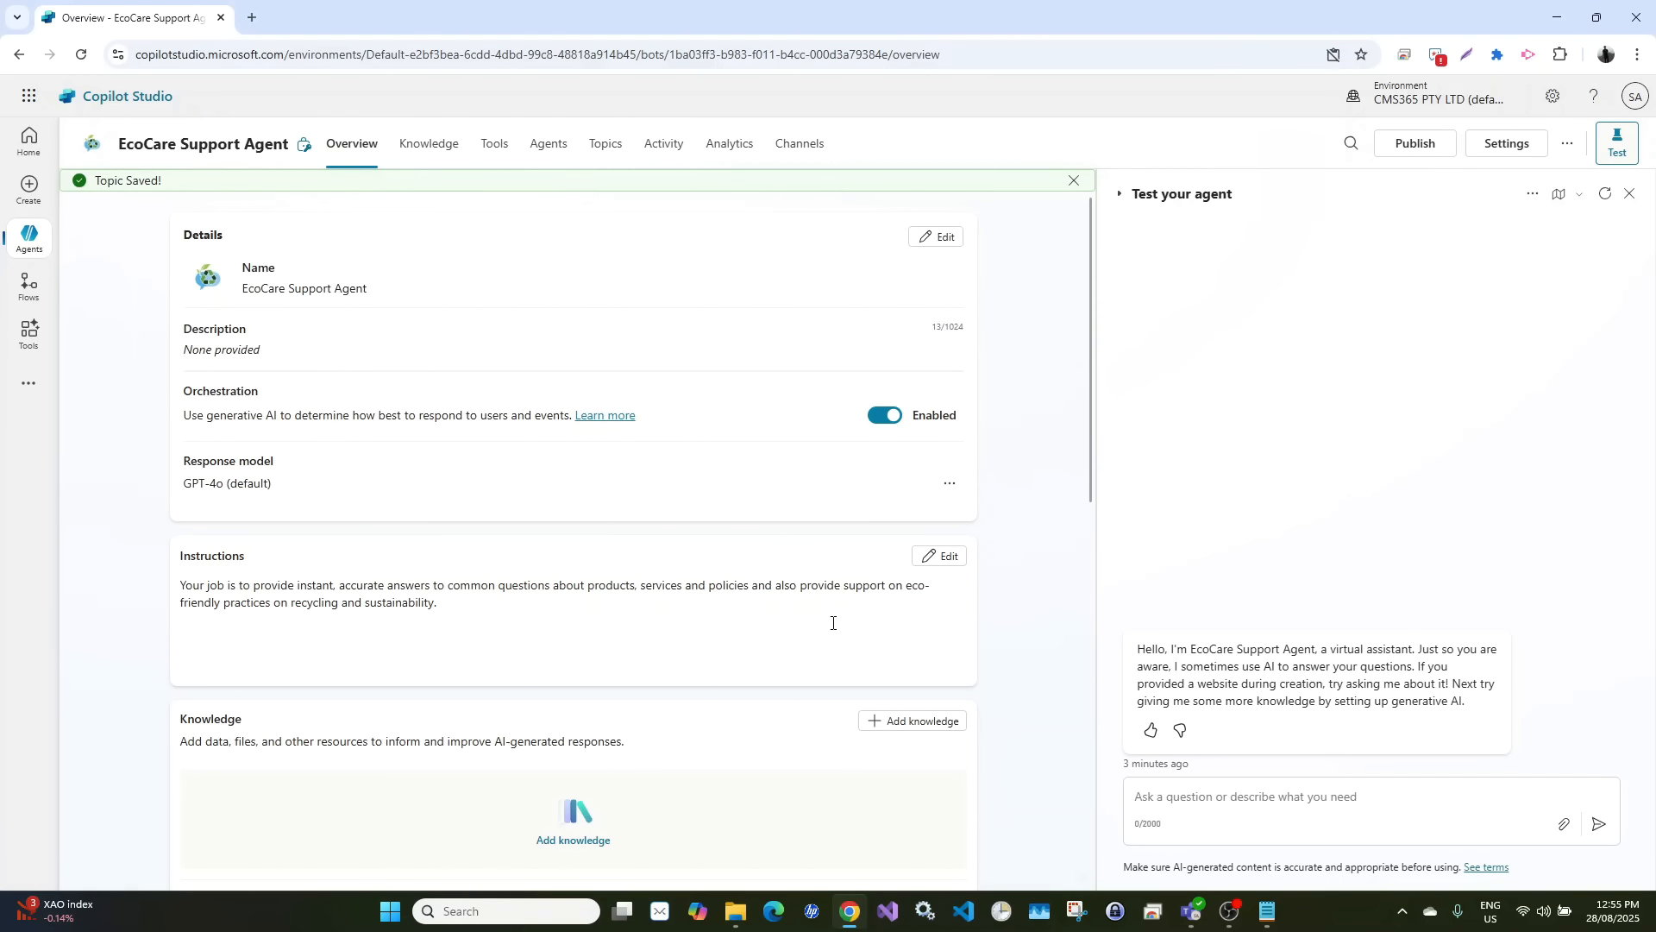
pyautogui.scroll(-5, 833, 623)
pyautogui.scroll(2, 833, 625)
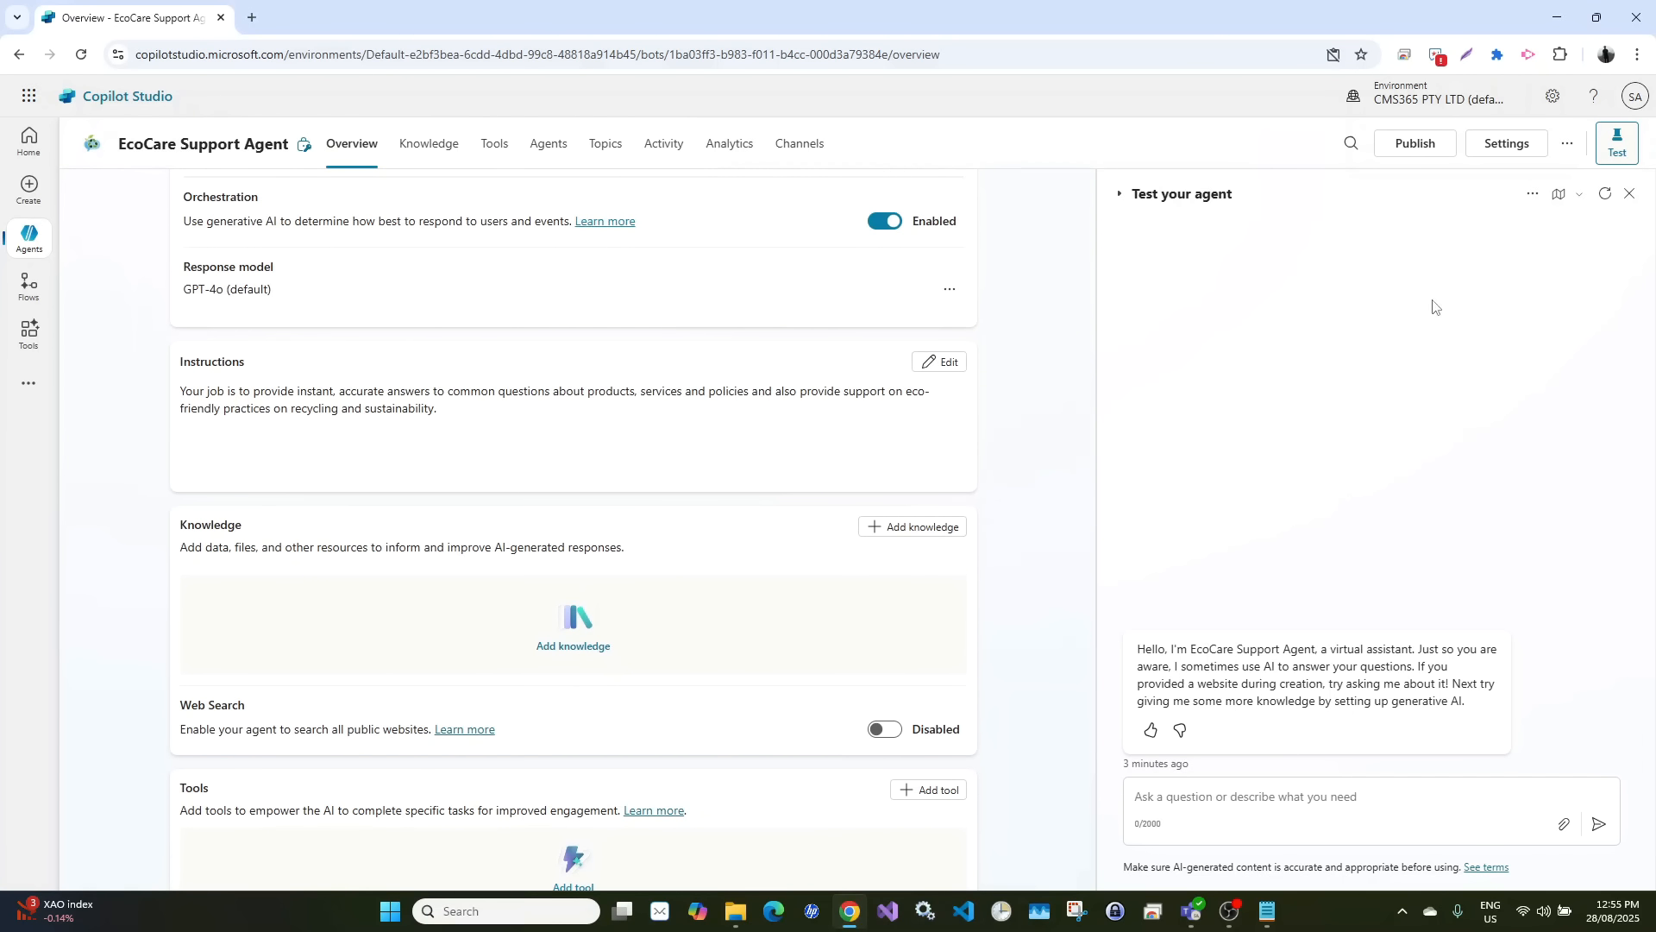
pyautogui.click(1511, 145)
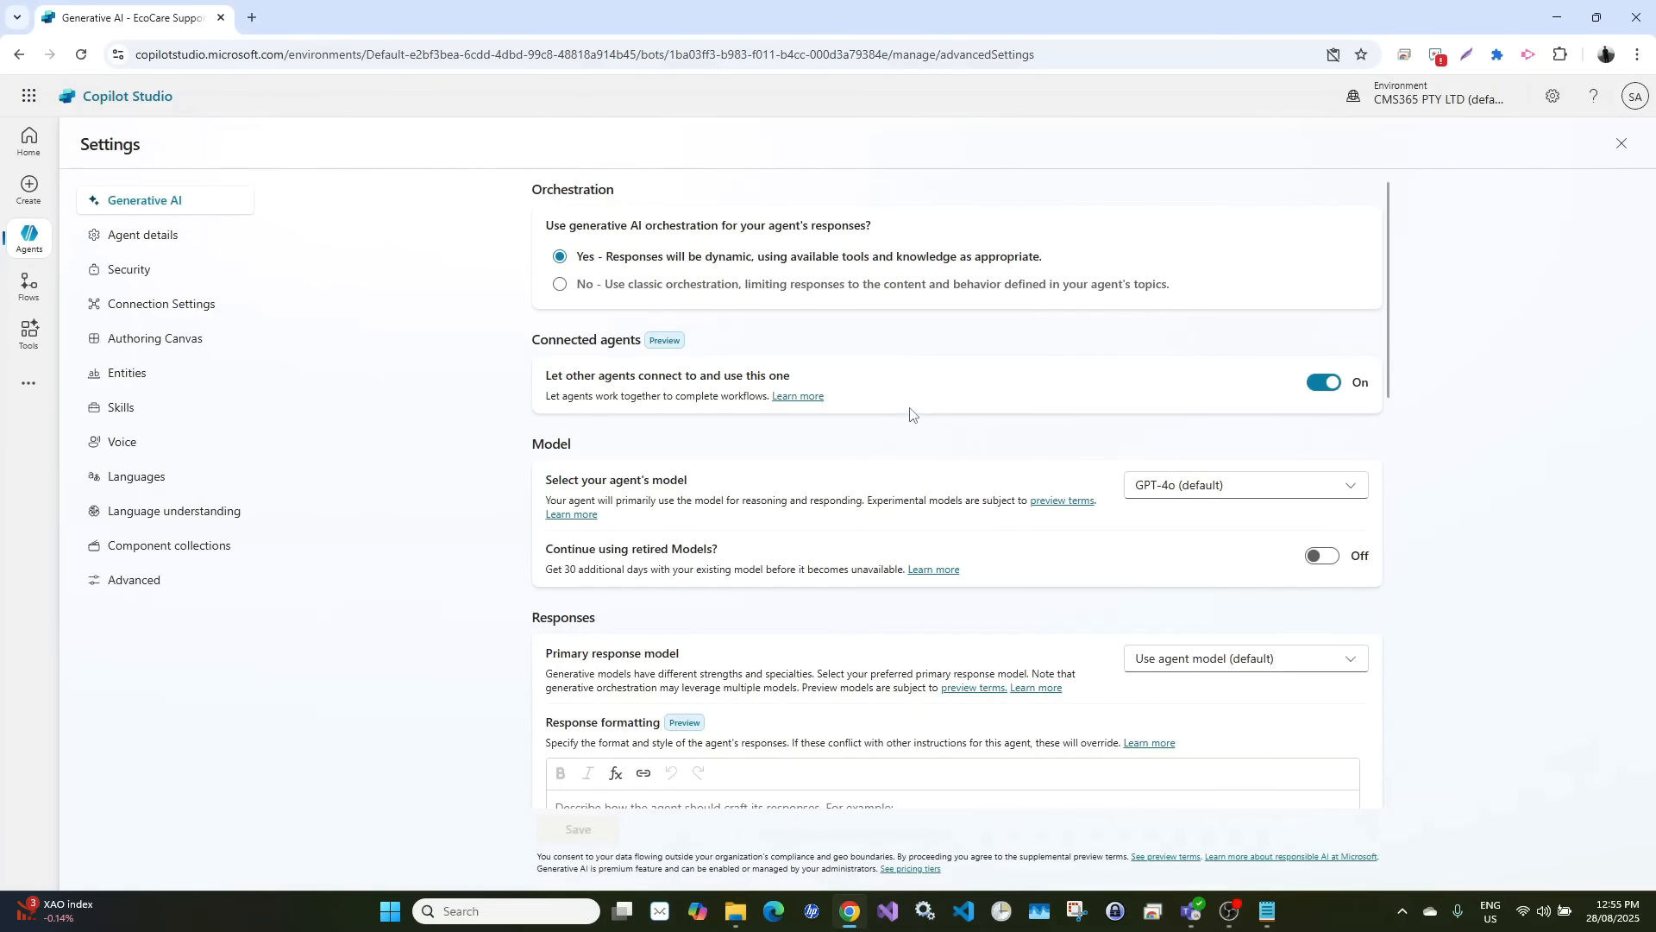
pyautogui.scroll(-10, 911, 415)
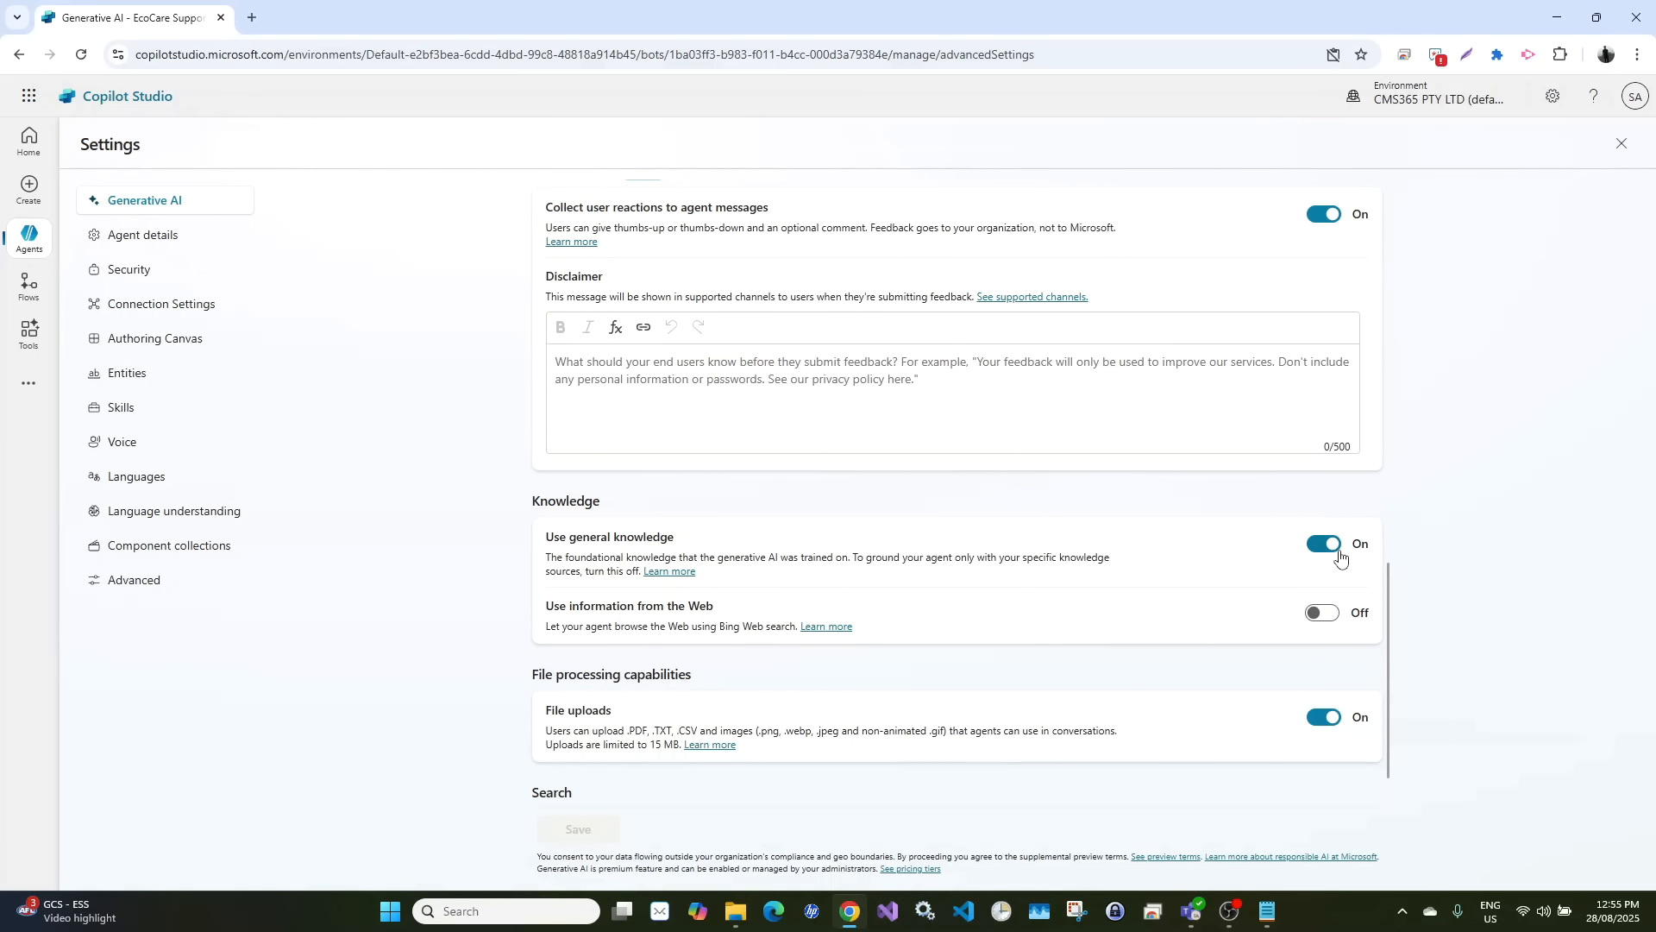
pyautogui.click(1337, 553)
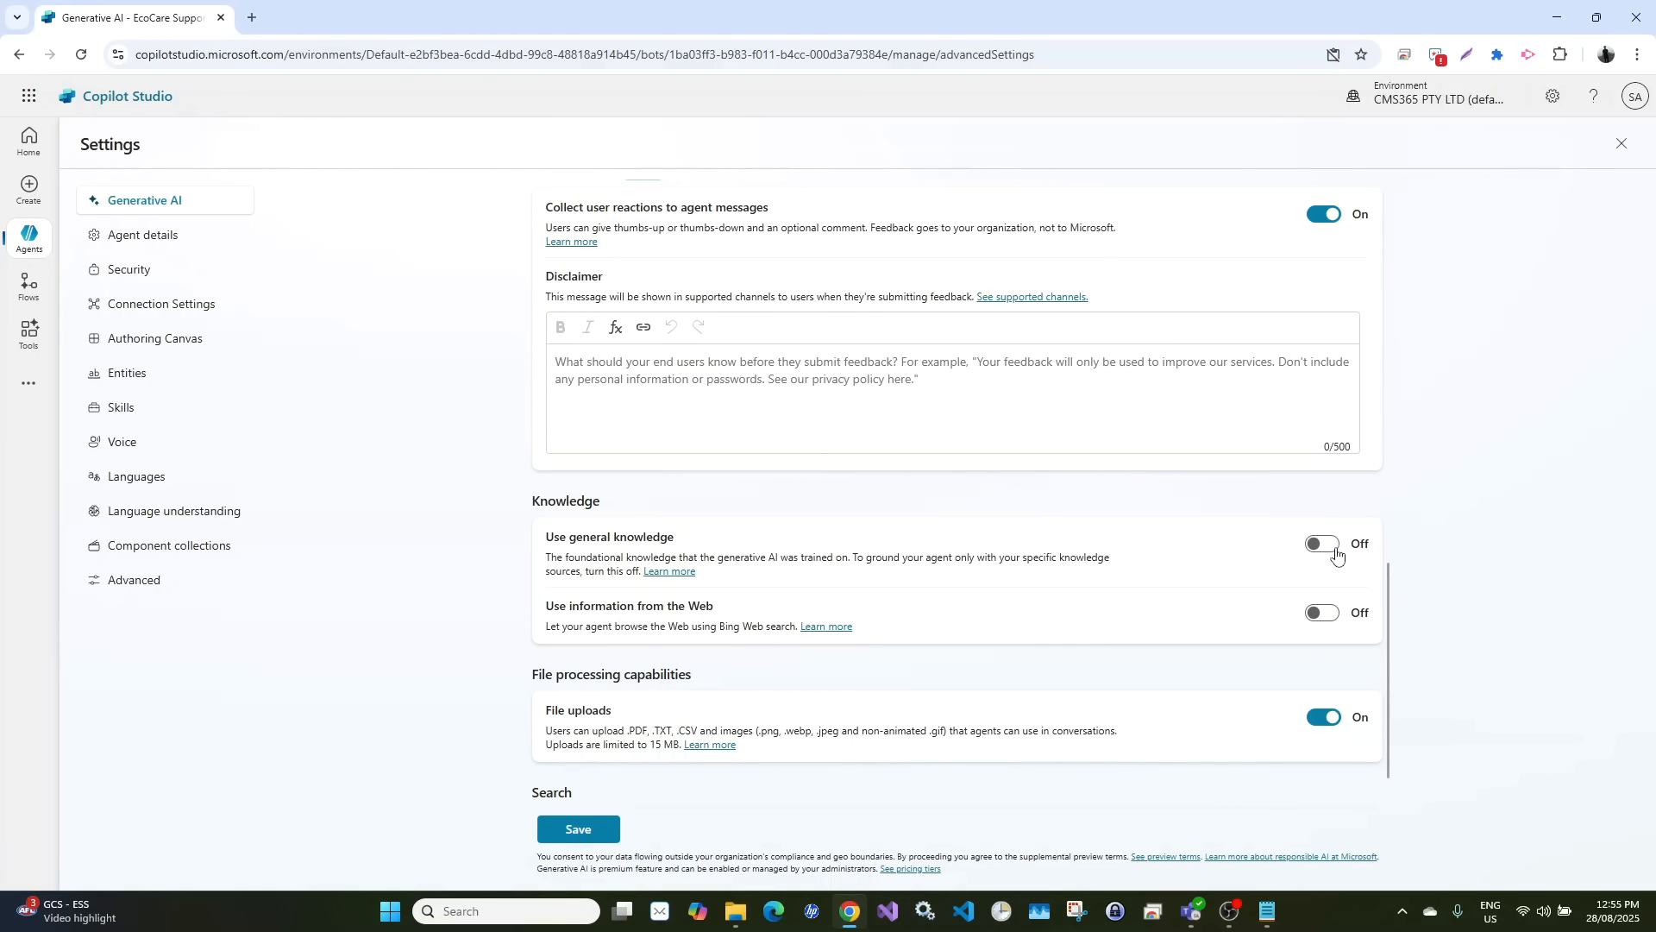
pyautogui.click(578, 830)
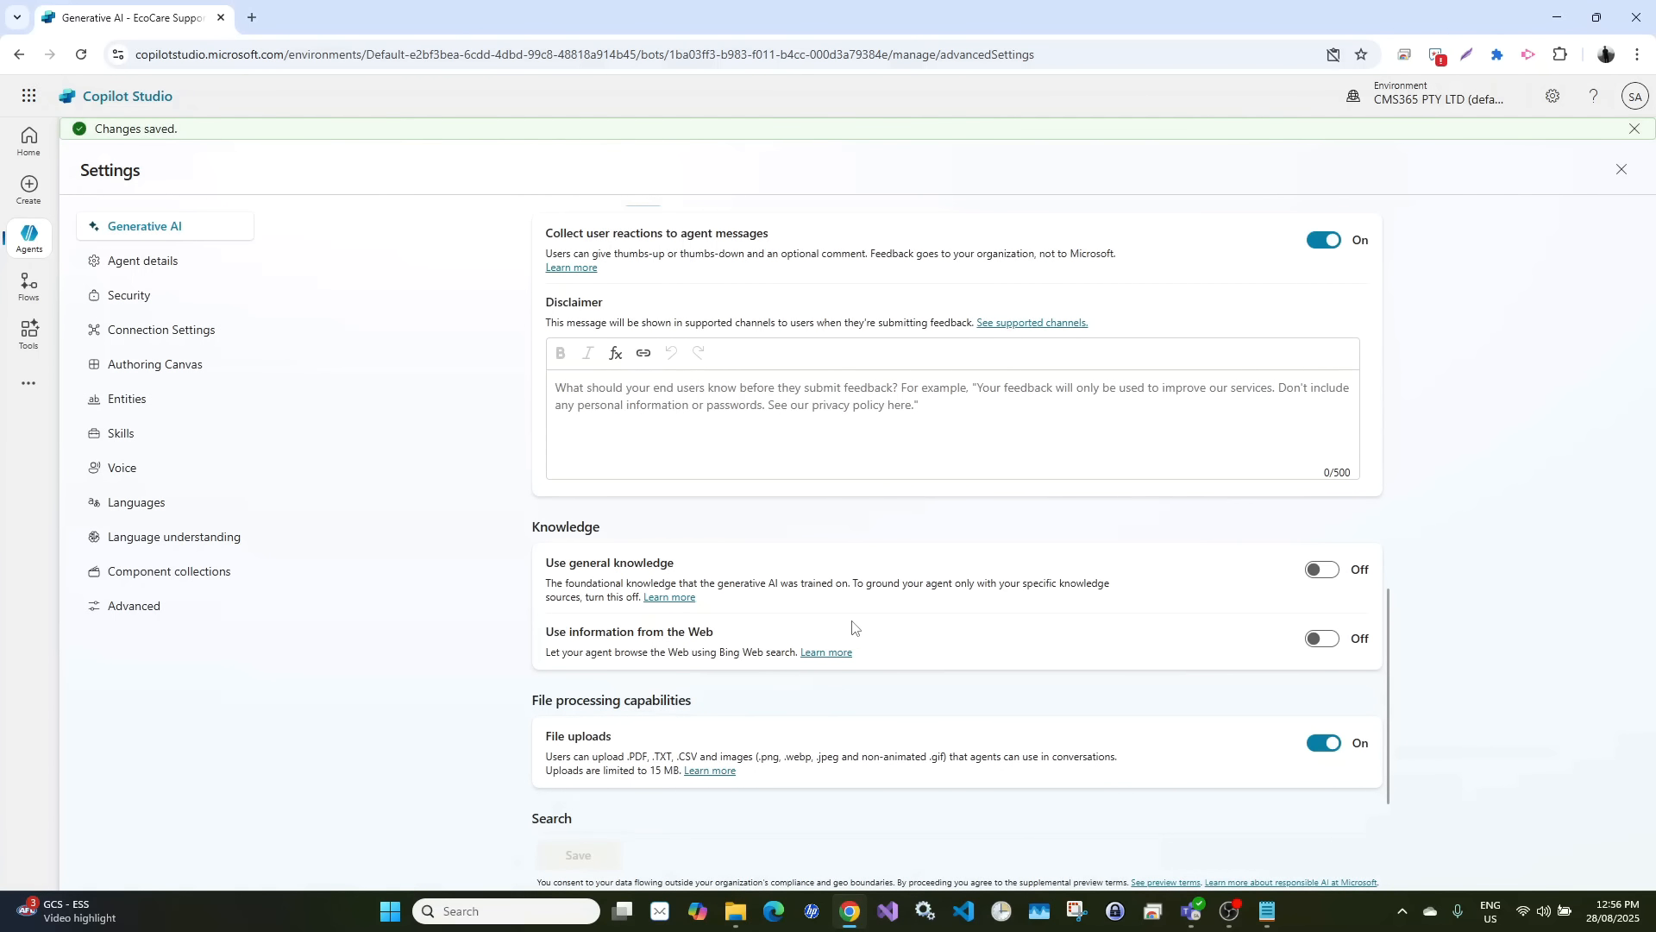
pyautogui.scroll(10, 852, 627)
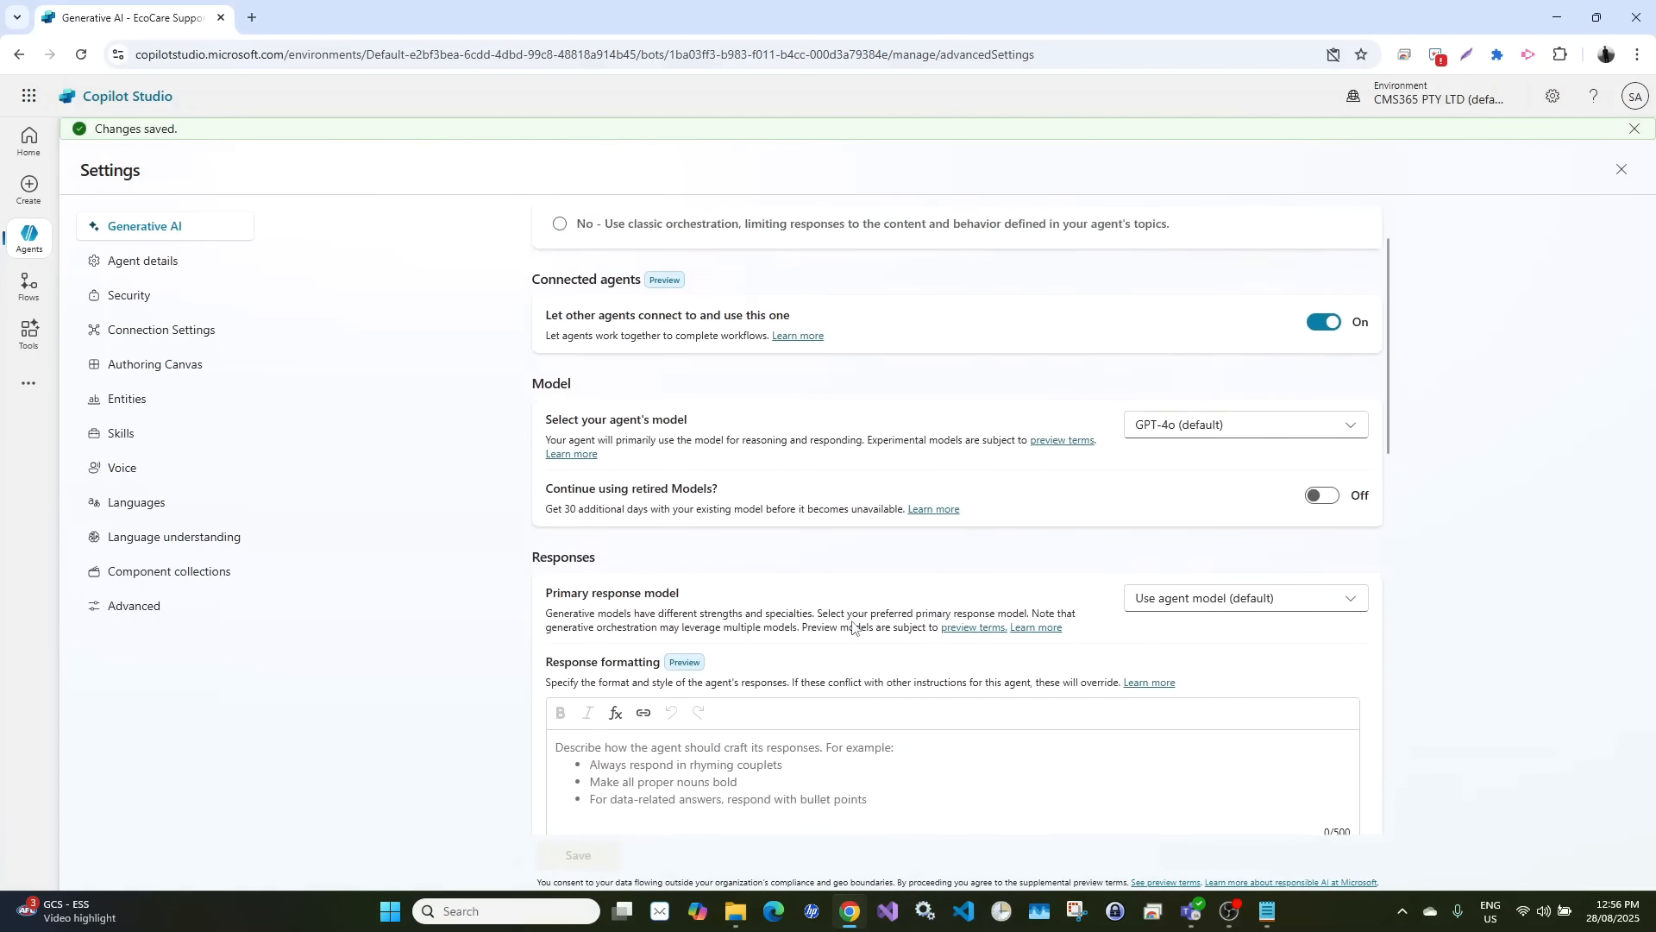
pyautogui.click(1624, 171)
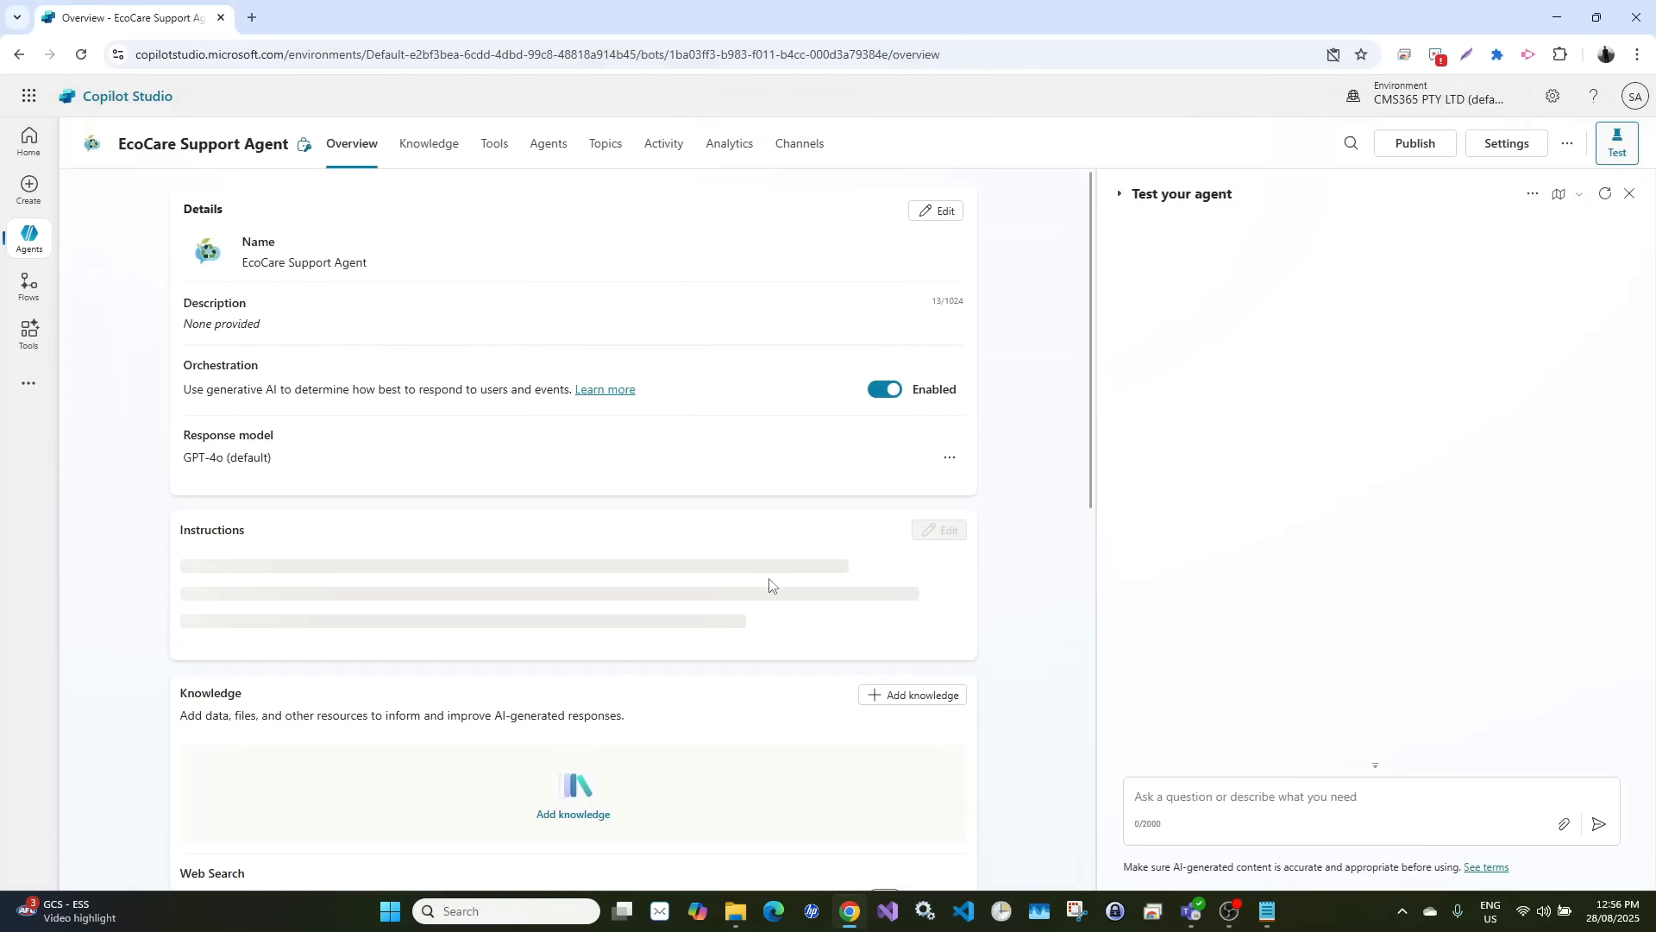
# Connect the existing Copilot Studio agent Customer Support Agent to the EcoCare Support Agent, keeping its description and conversation history passing
pyautogui.scroll(-3, 770, 586)
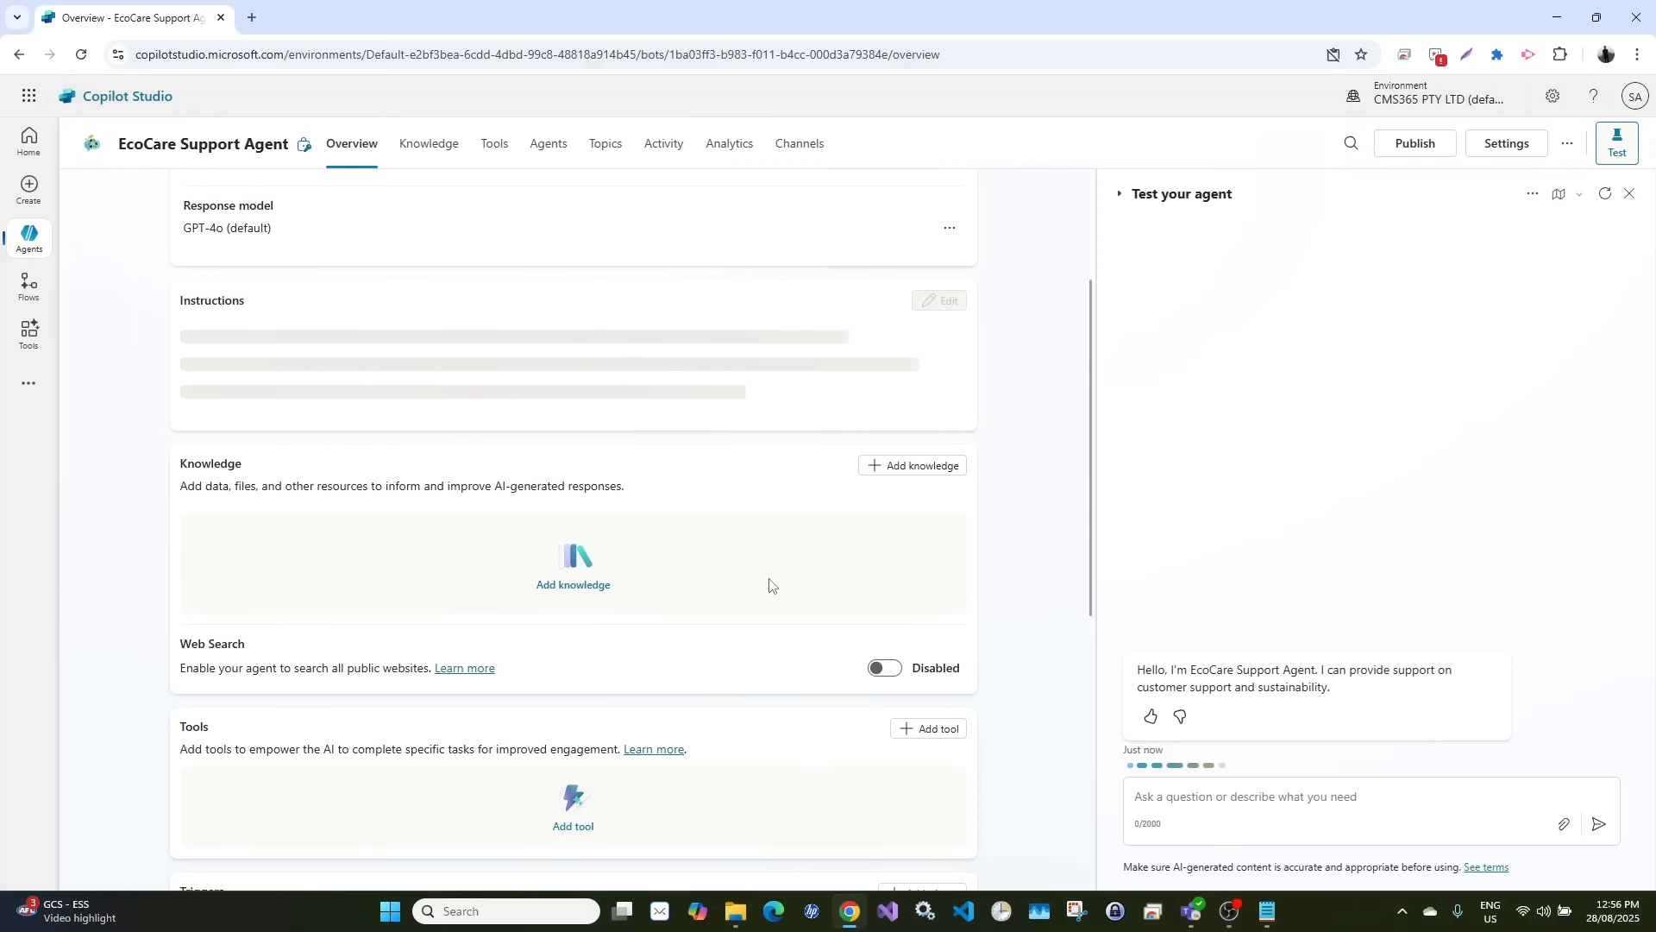
pyautogui.scroll(-9, 770, 586)
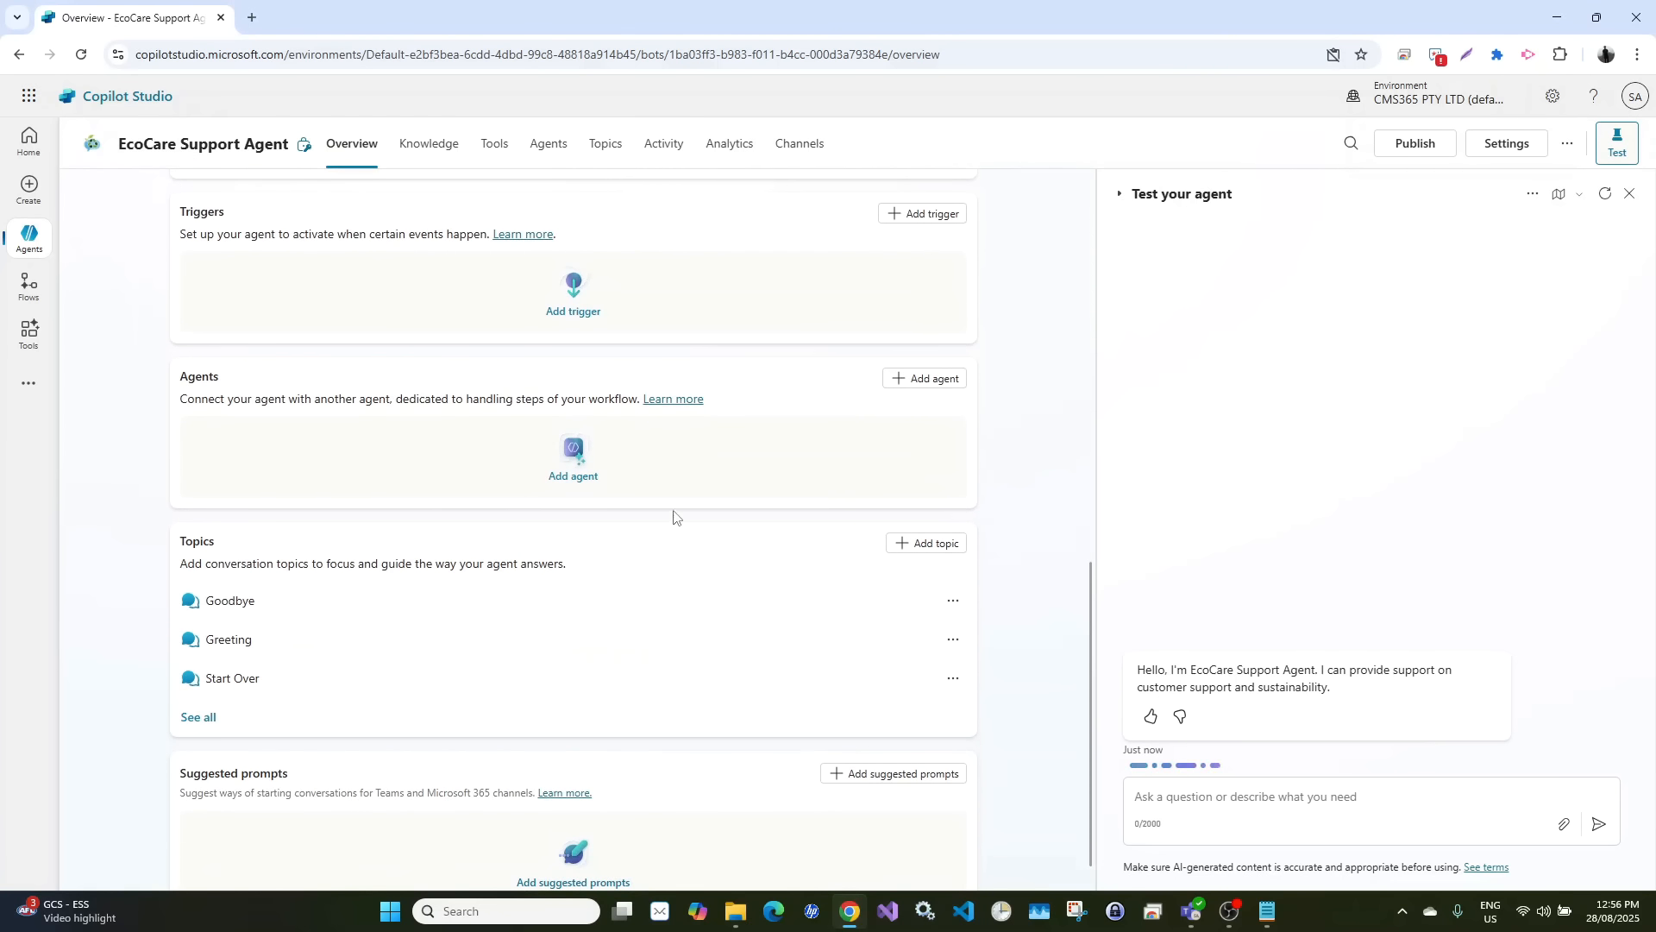
pyautogui.click(565, 480)
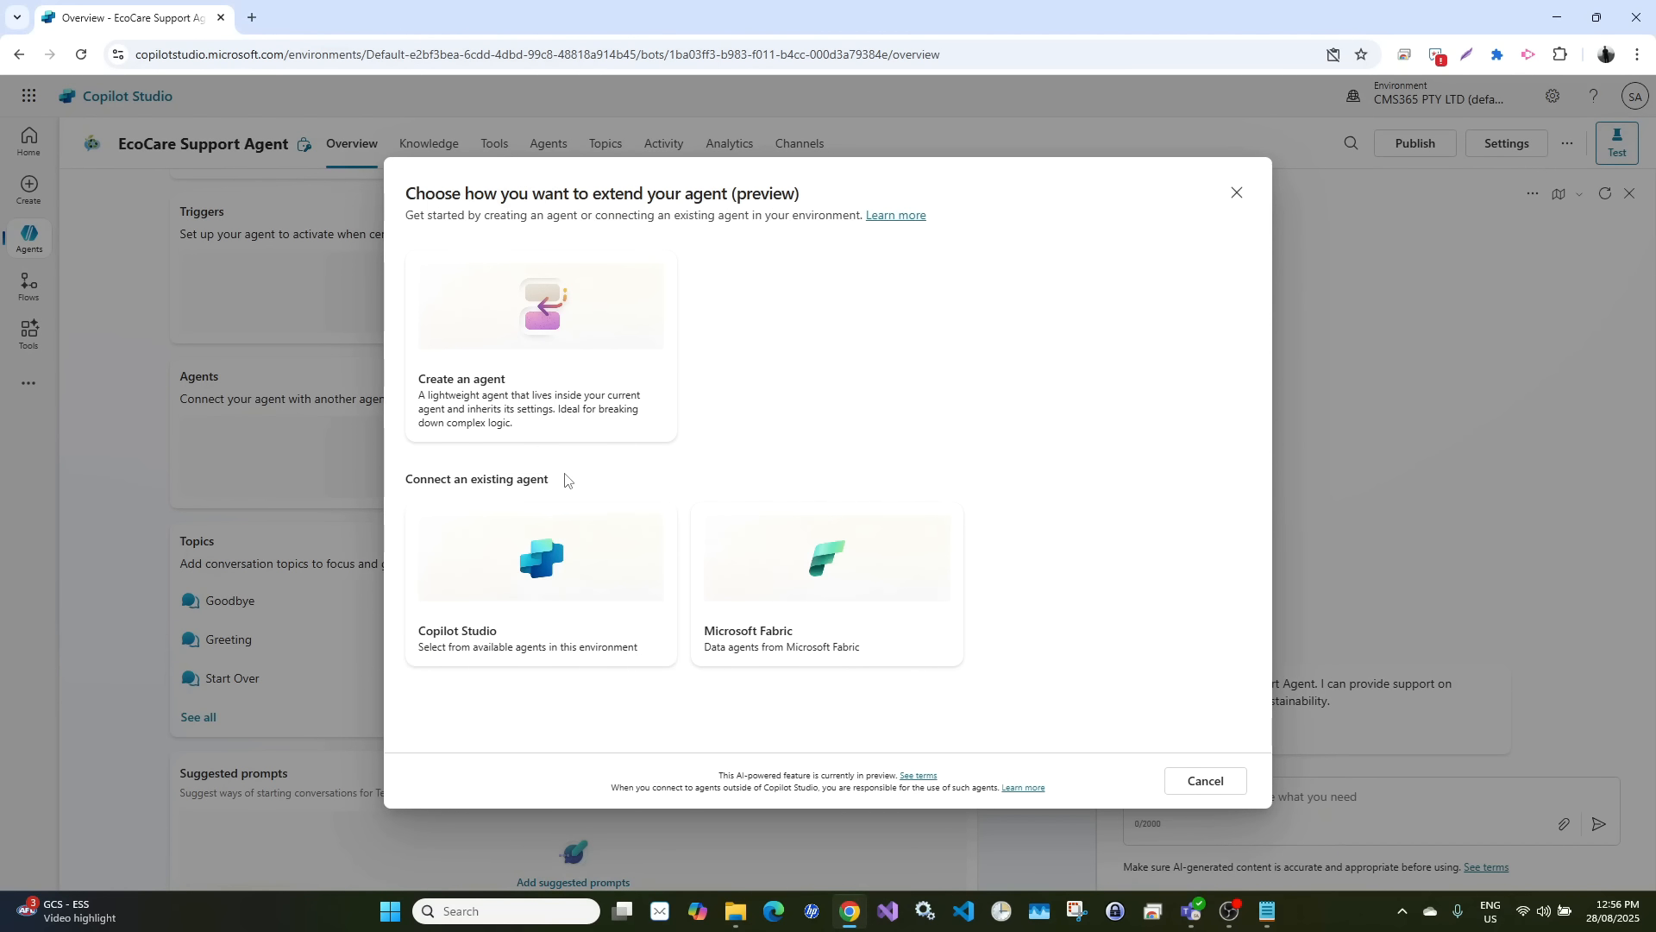
pyautogui.click(527, 587)
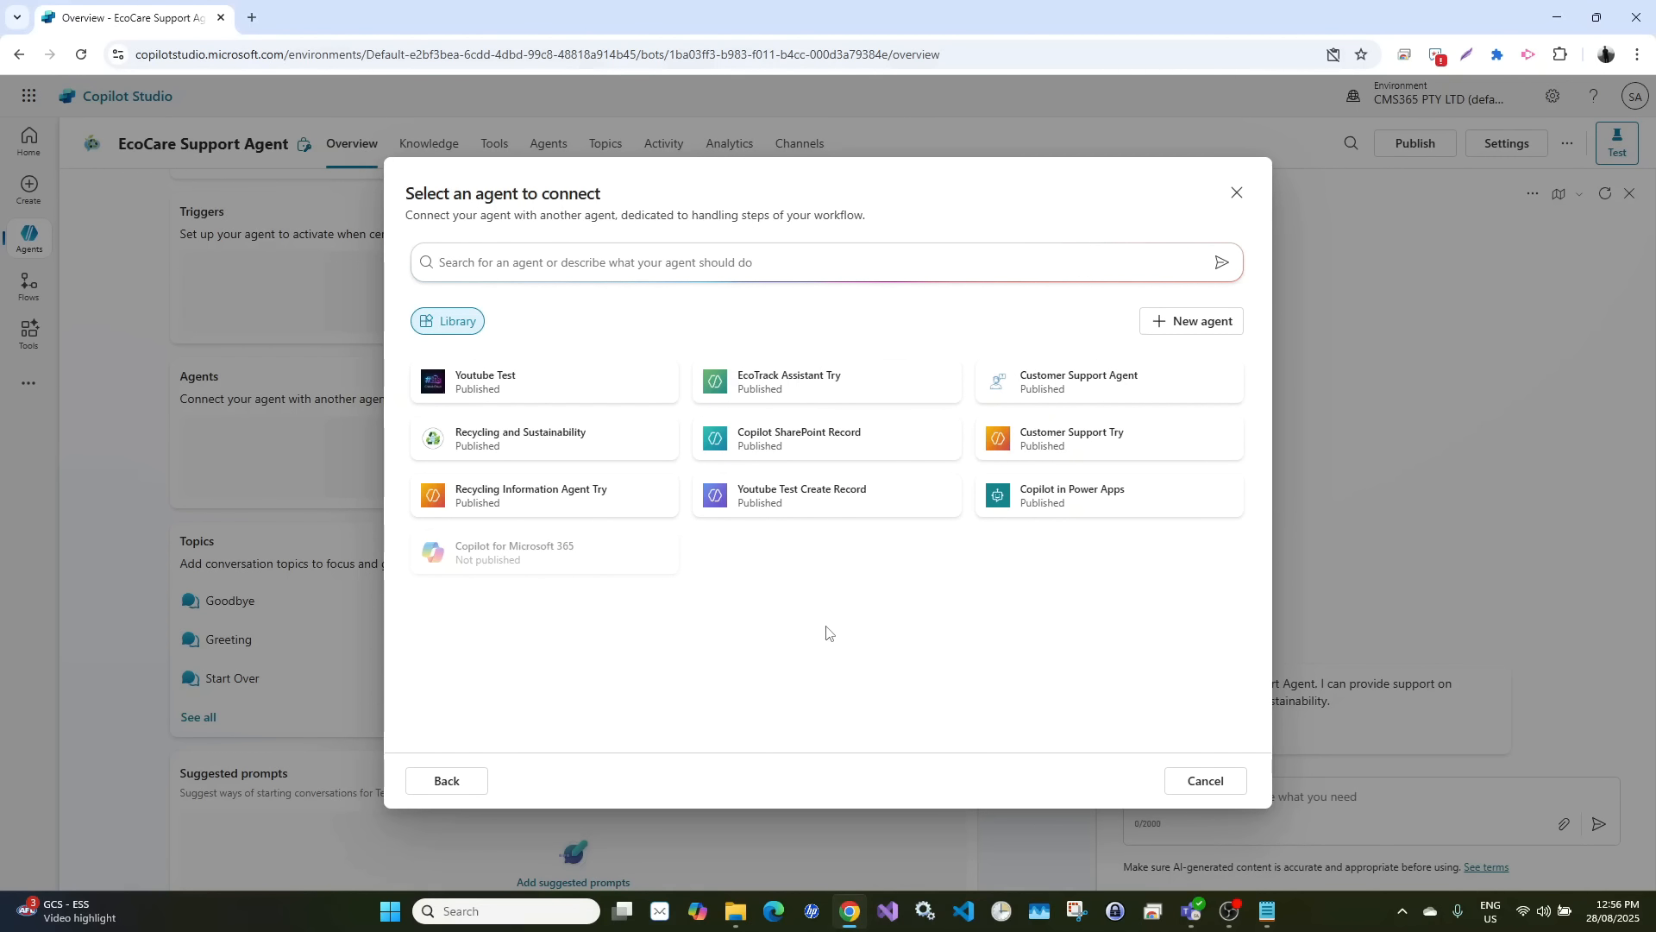
pyautogui.click(1072, 386)
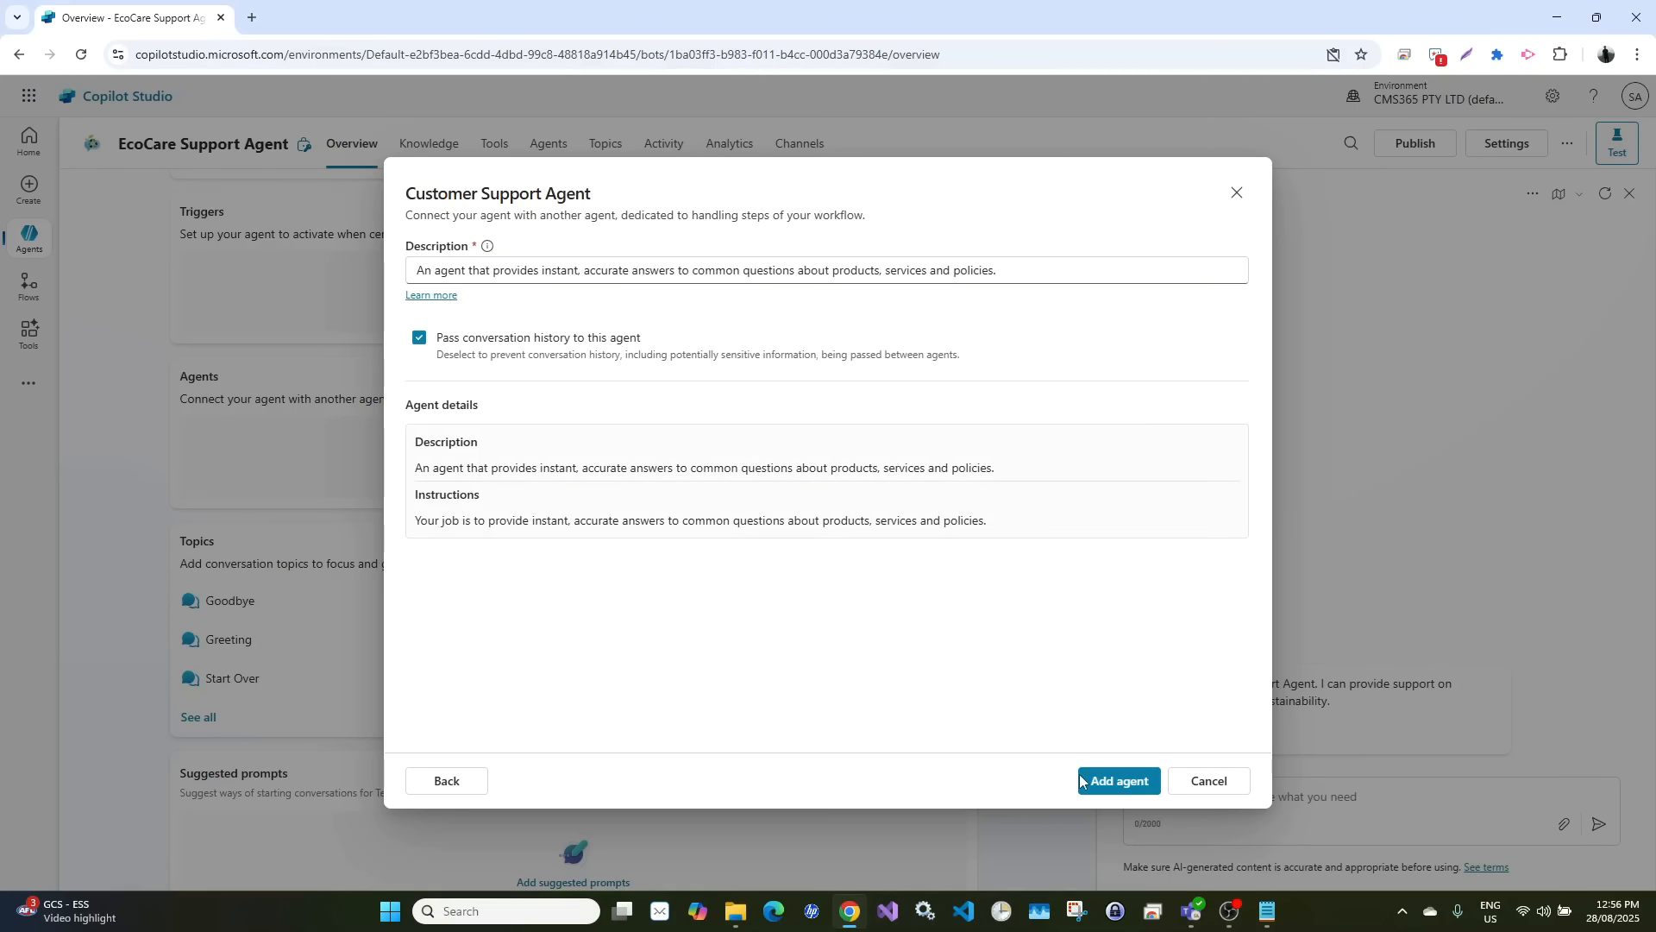
pyautogui.click(1112, 785)
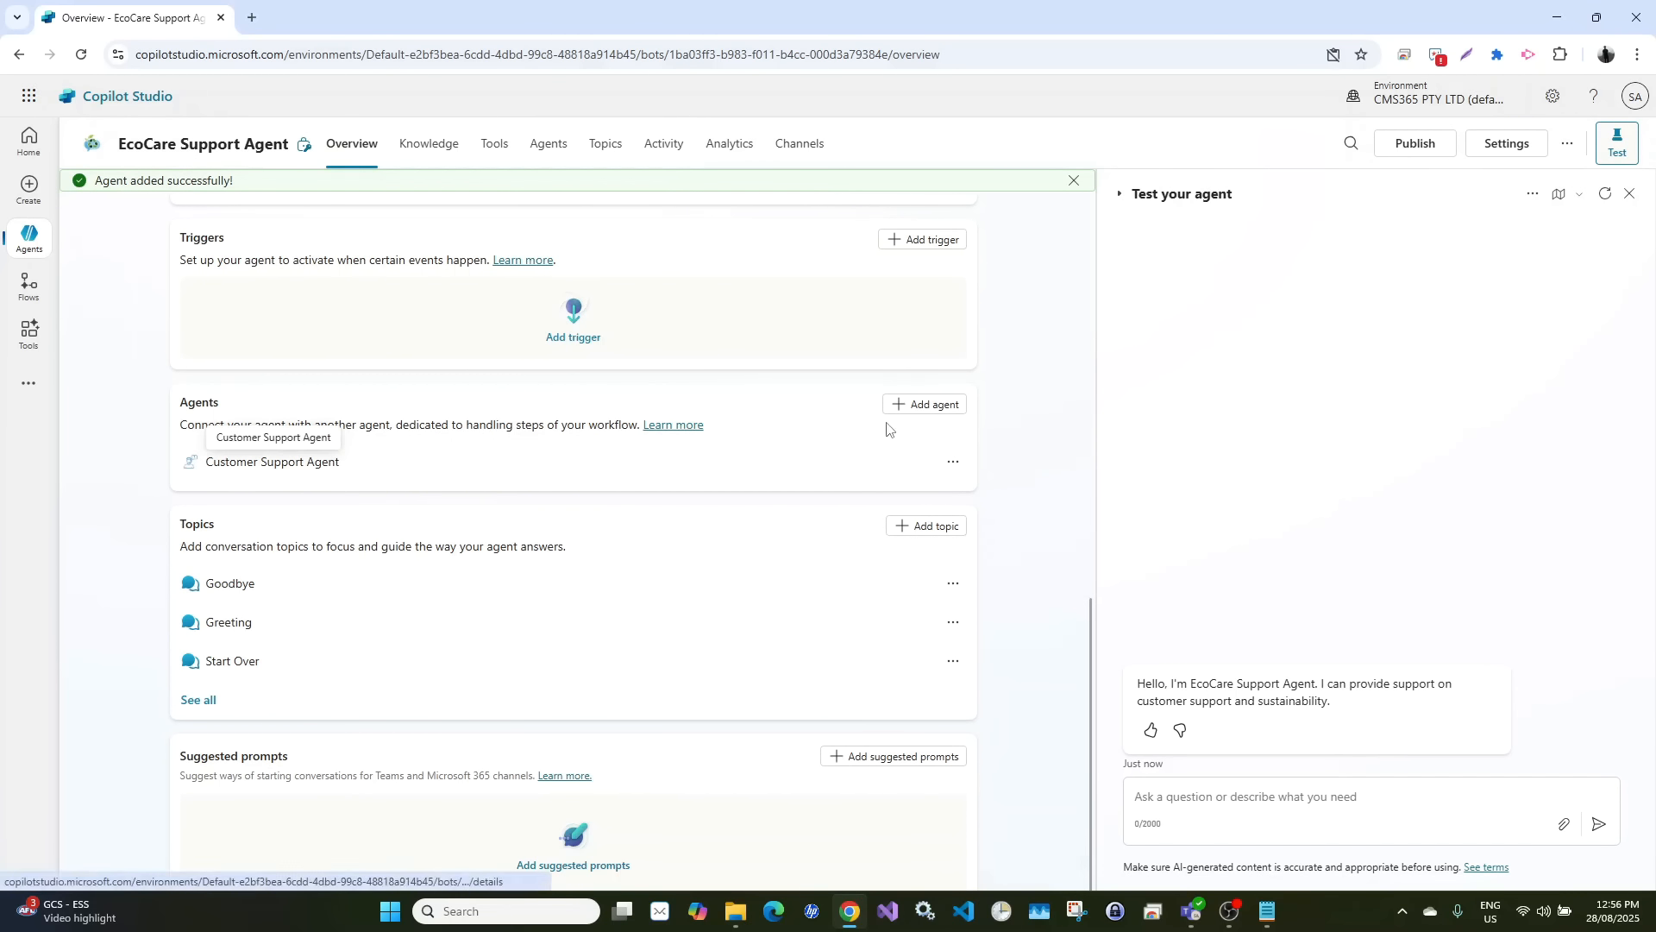
# Connect the existing Recycling and Sustainability agent with the description "An agent designed to provide support on eco-friendly practices on recycling and sustainability."
pyautogui.click(918, 408)
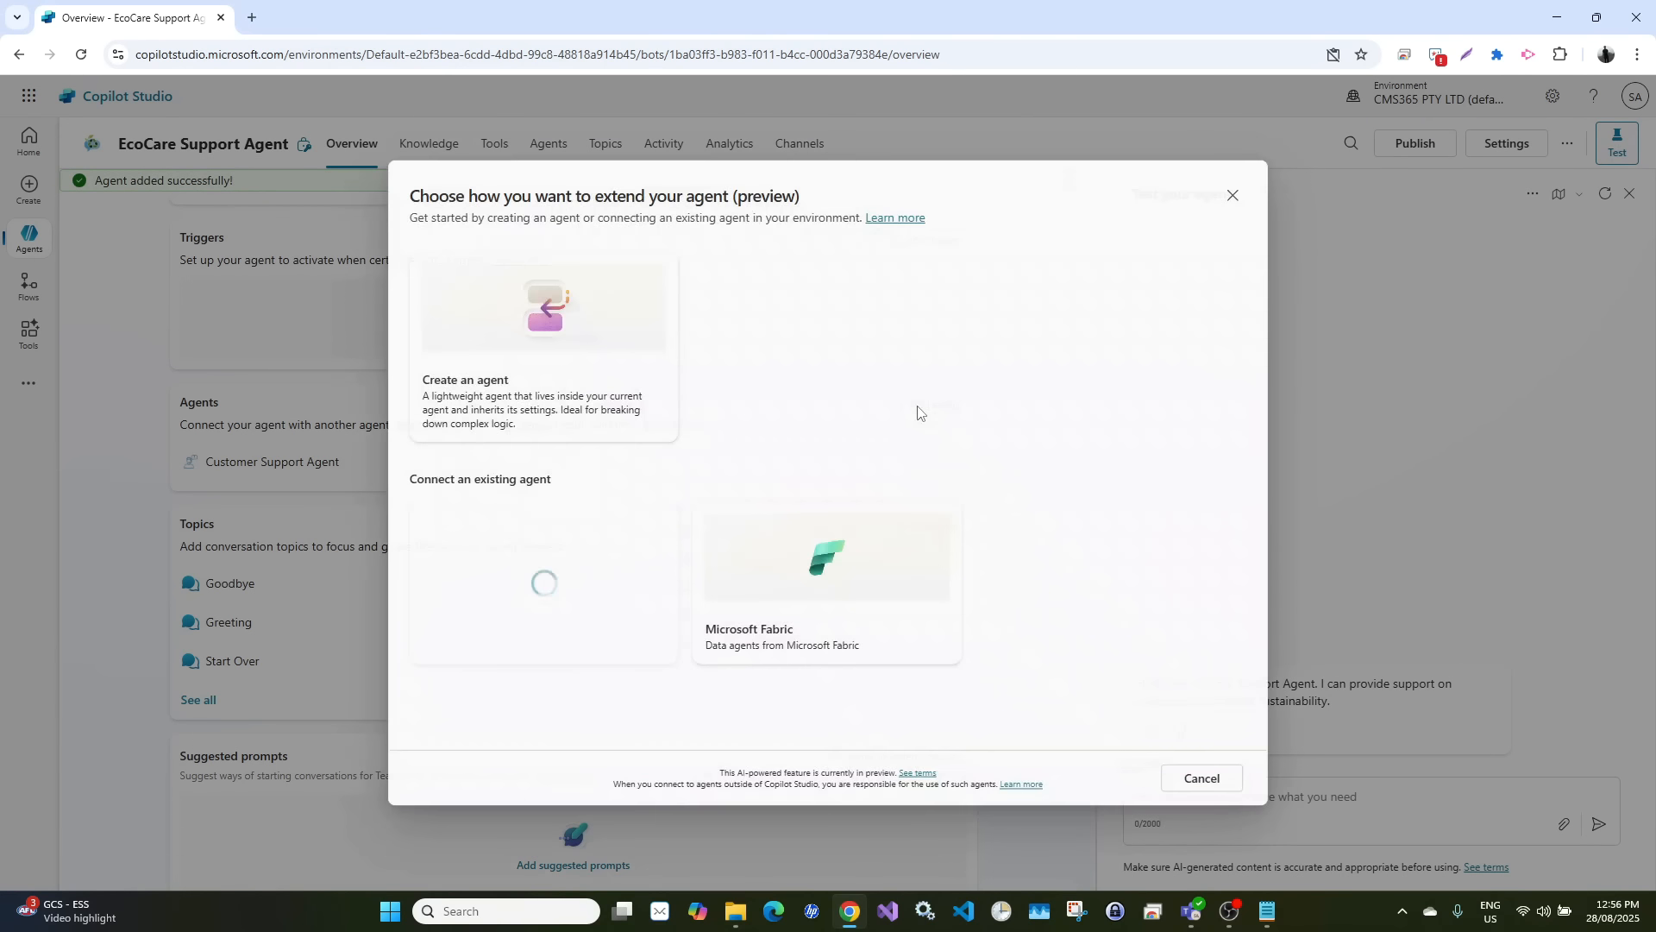
pyautogui.click(538, 579)
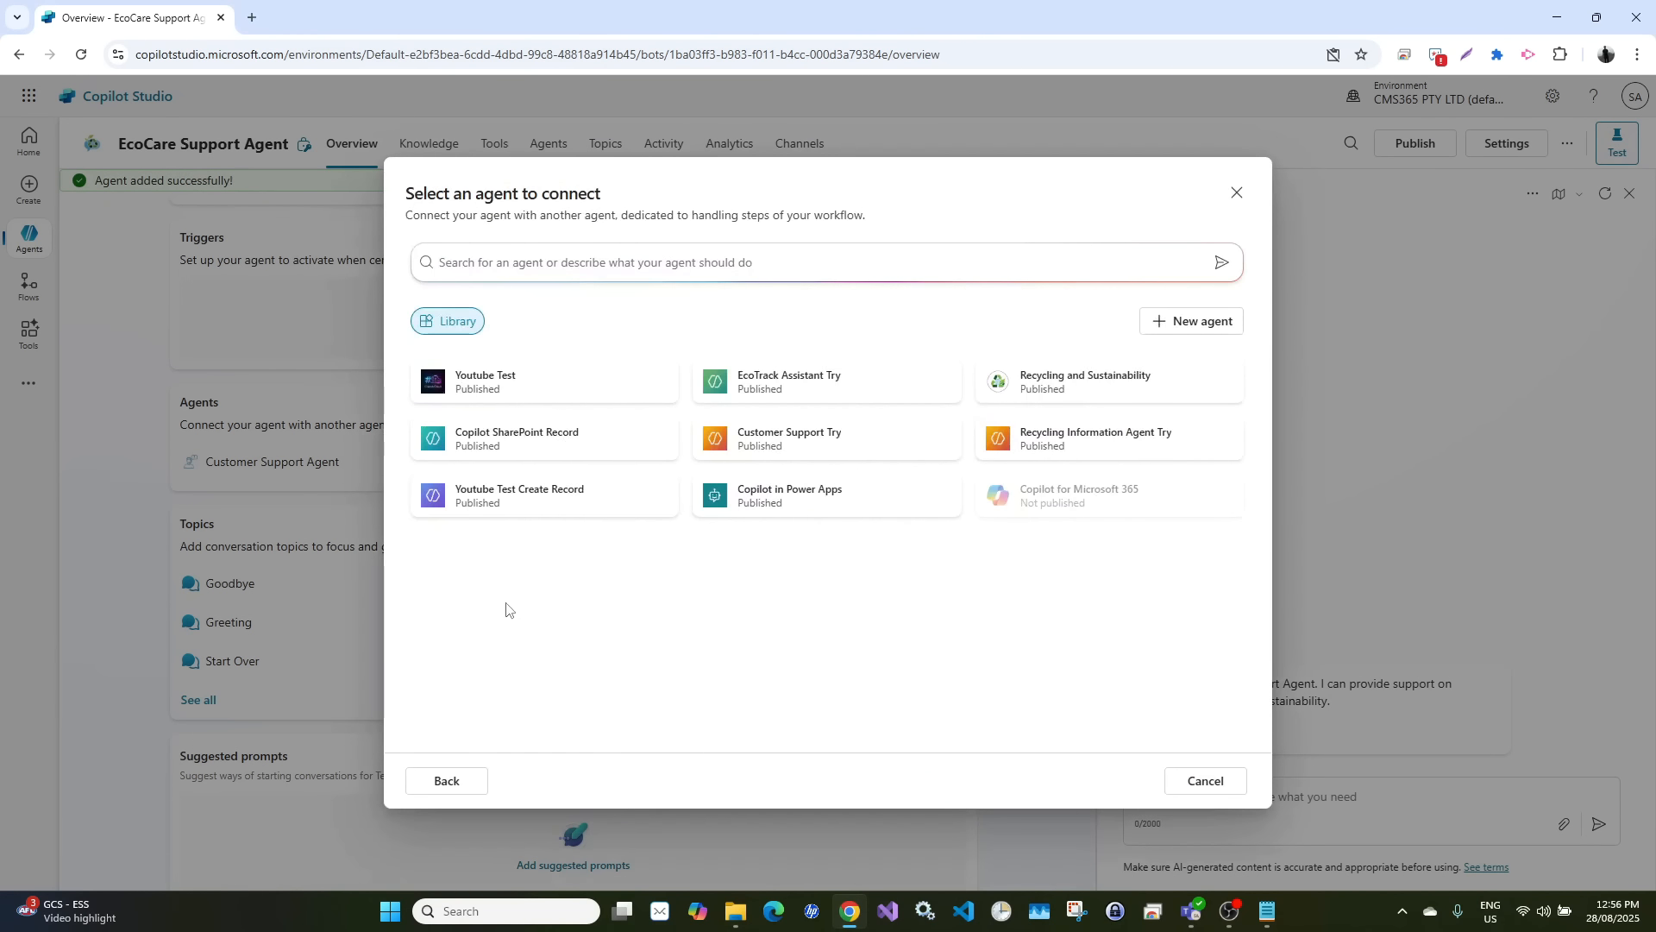
pyautogui.click(1104, 385)
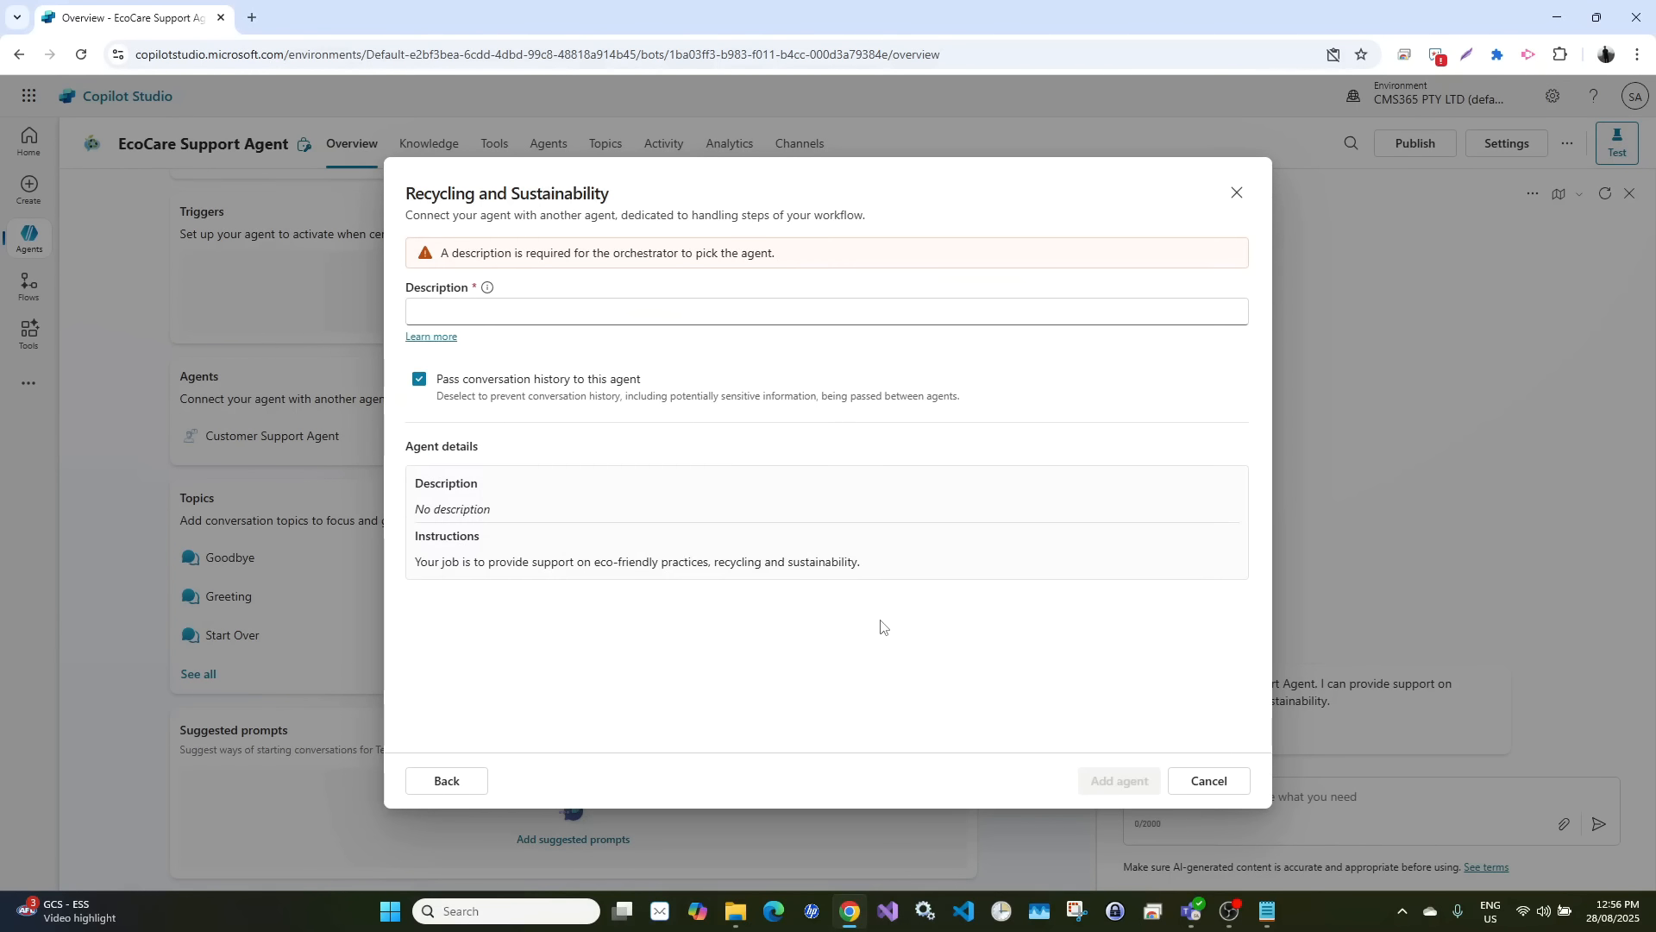
pyautogui.click(706, 316)
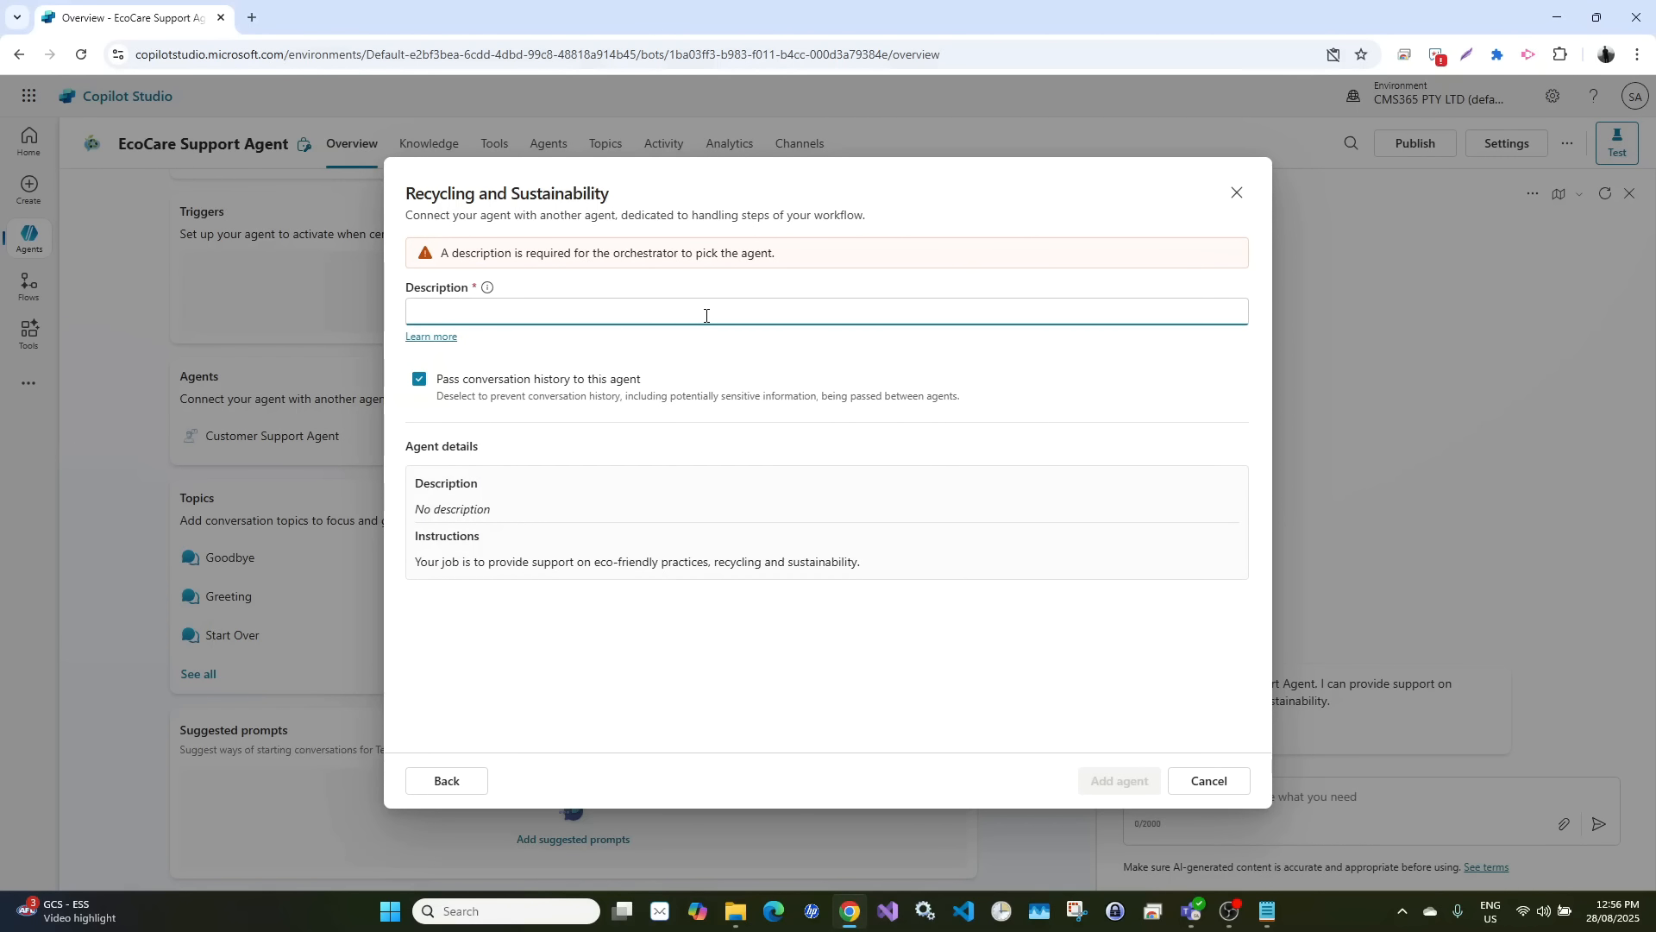
pyautogui.write('An agent')
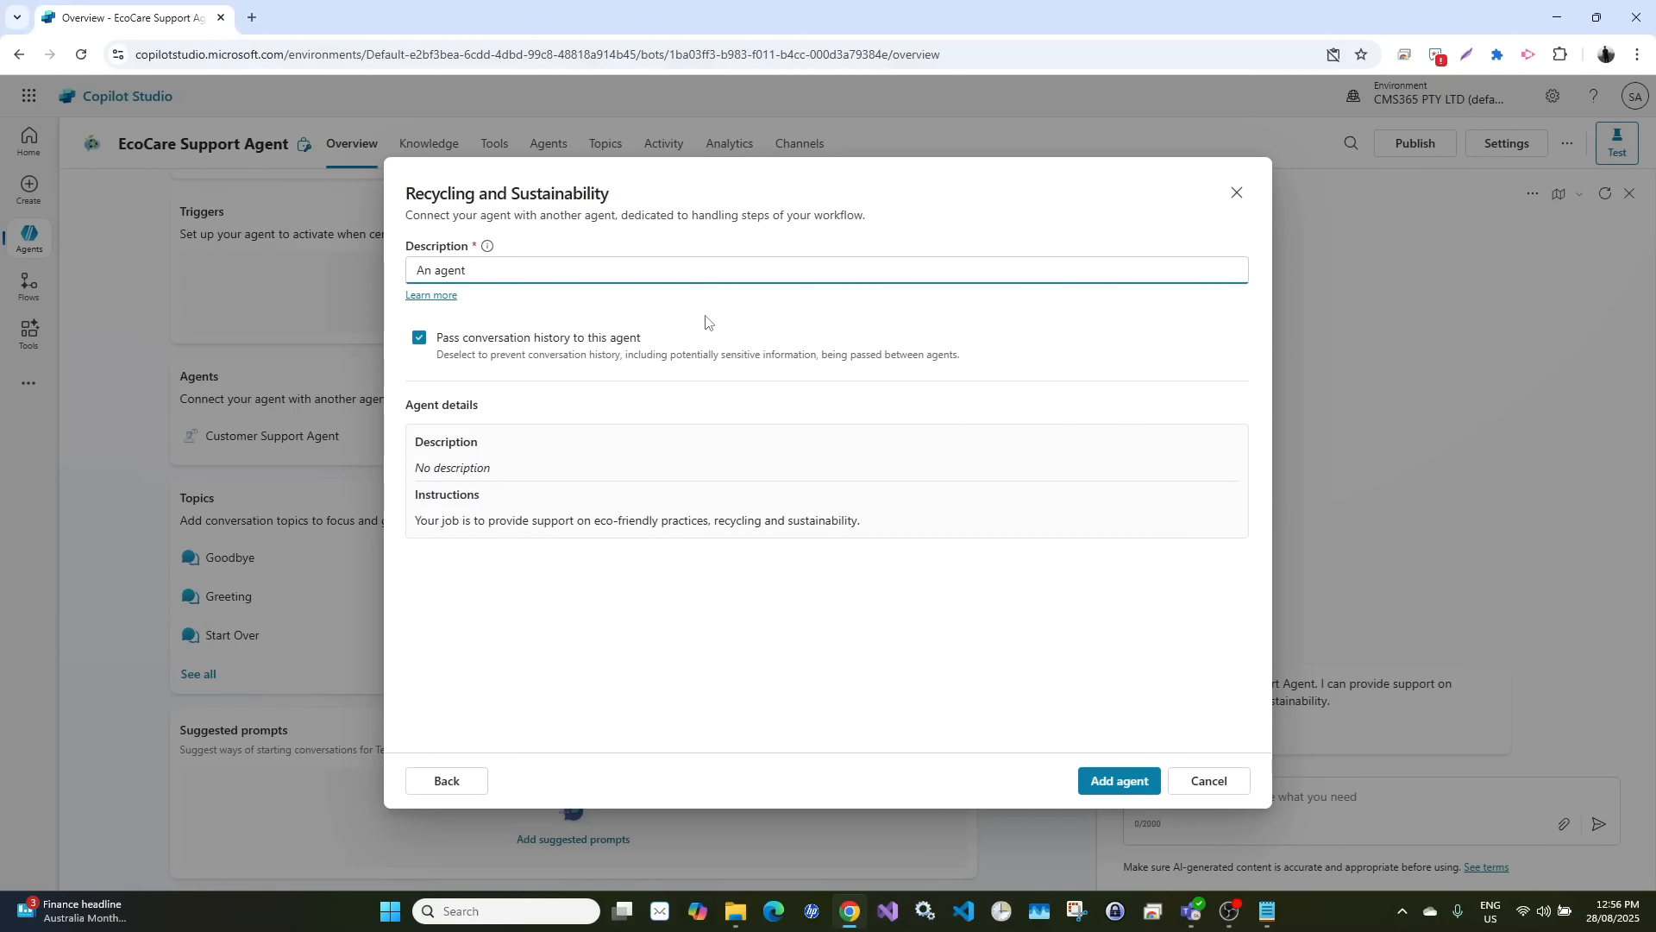
pyautogui.write(' designed to provide support on eco-friendly')
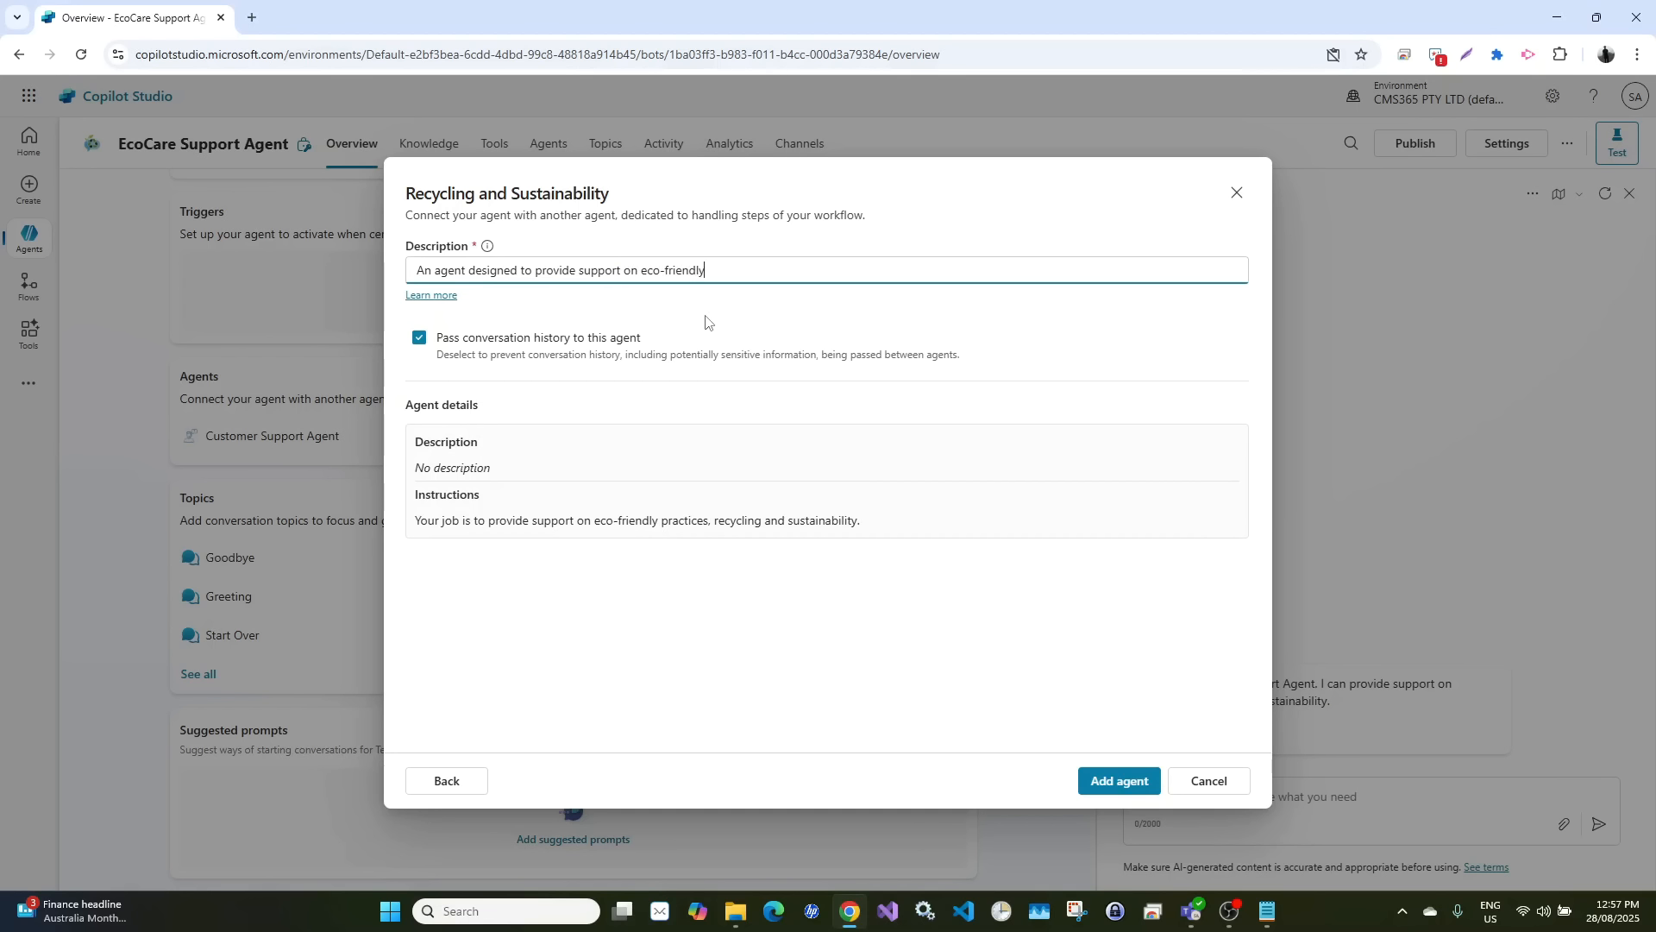
pyautogui.write(' practices on recycling and sustainability.')
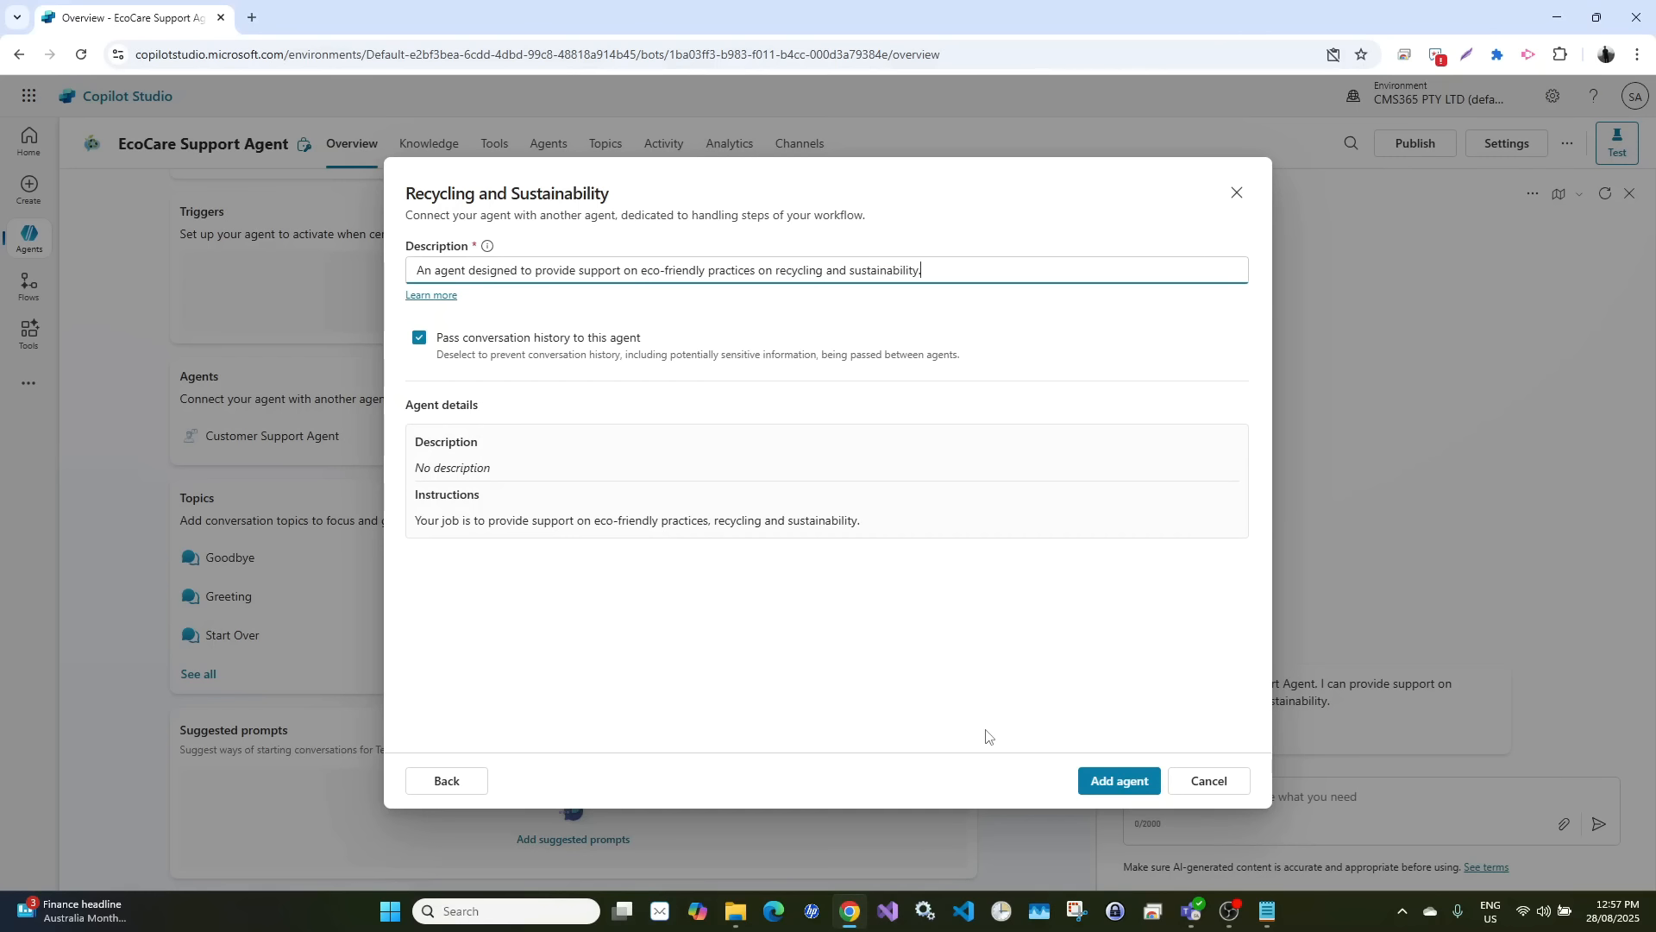
pyautogui.click(1117, 783)
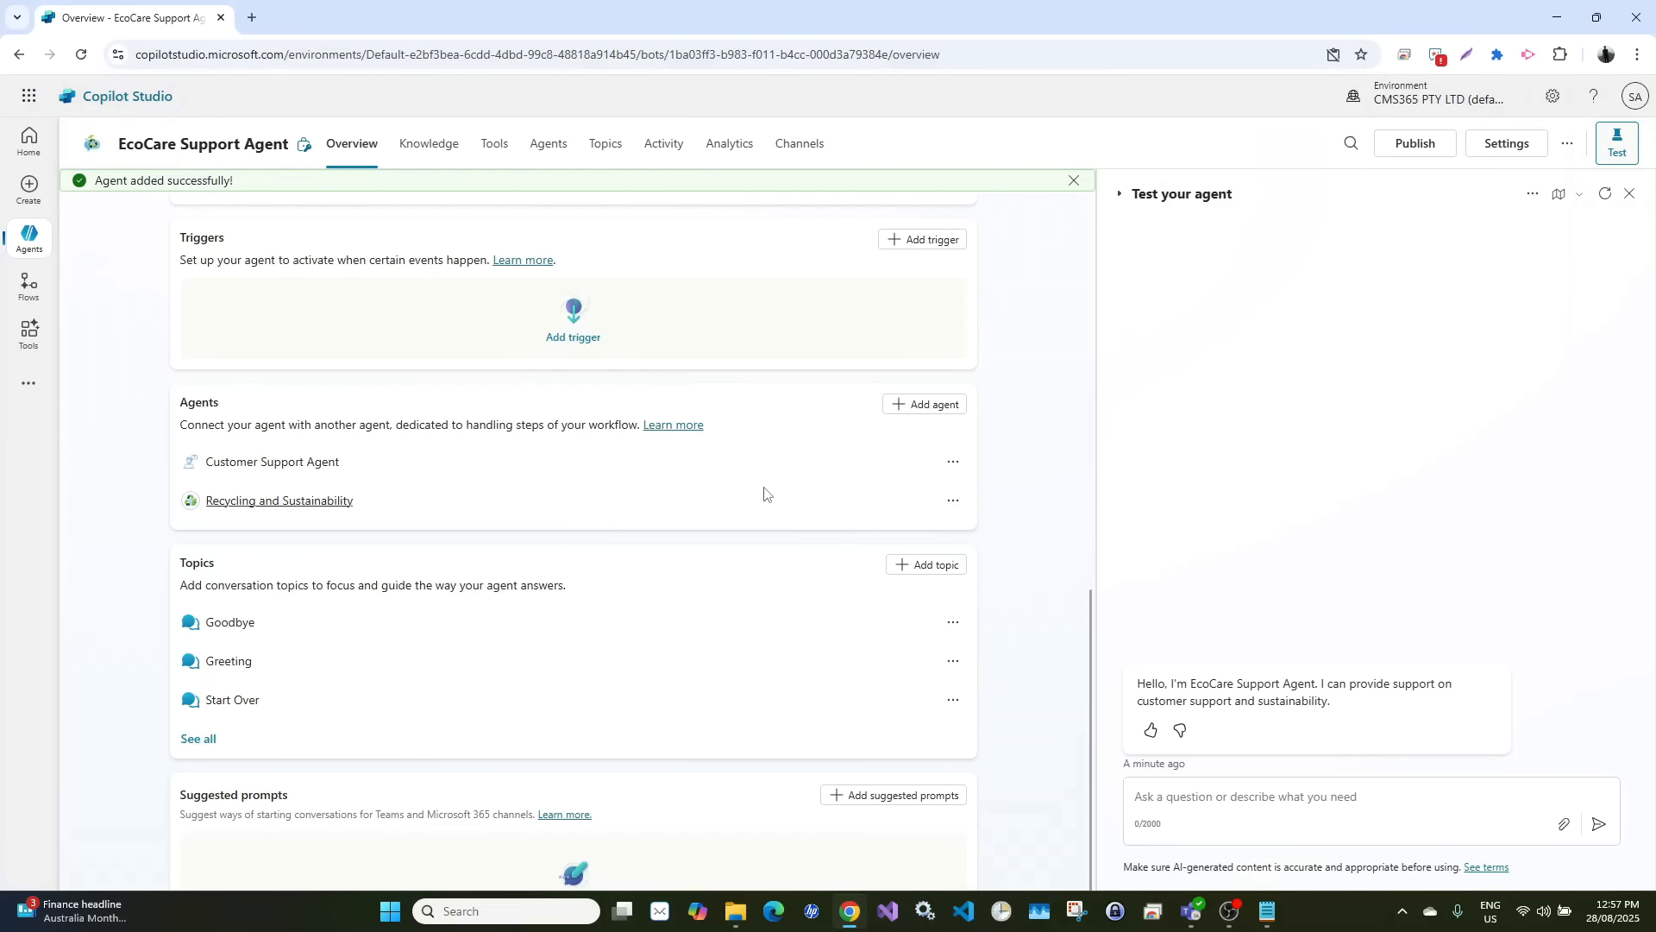
# Publish the EcoCare Support Agent with its two connected agents and confirm the publication
pyautogui.scroll(-1, 760, 487)
pyautogui.scroll(4, 760, 488)
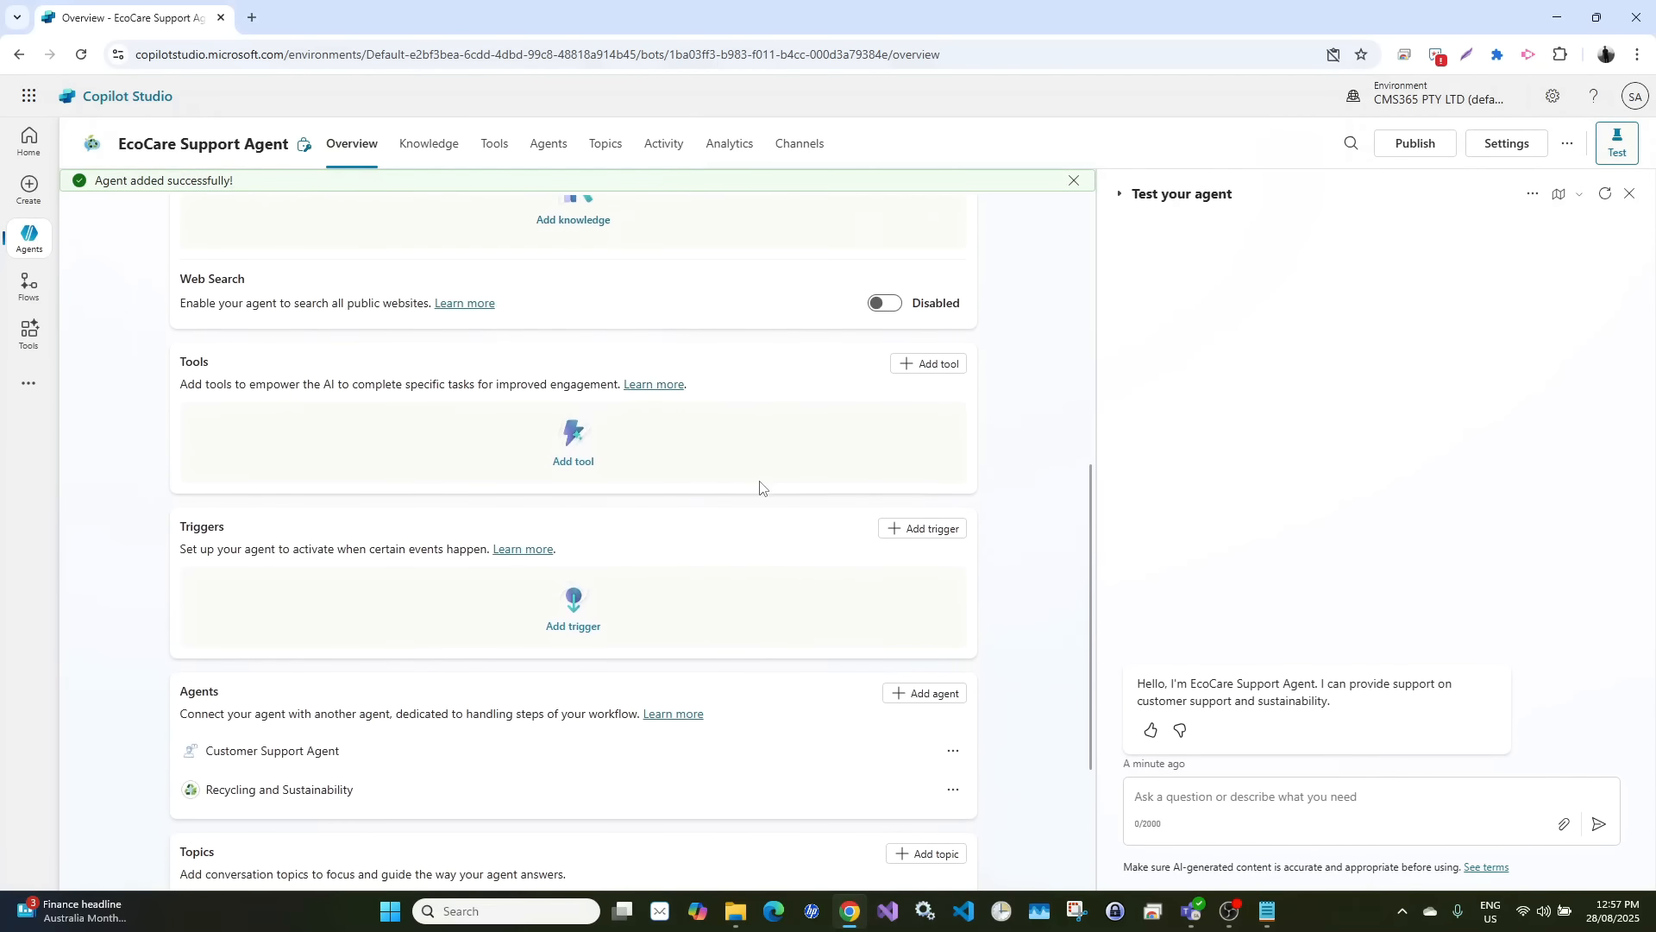
pyautogui.scroll(-2, 760, 488)
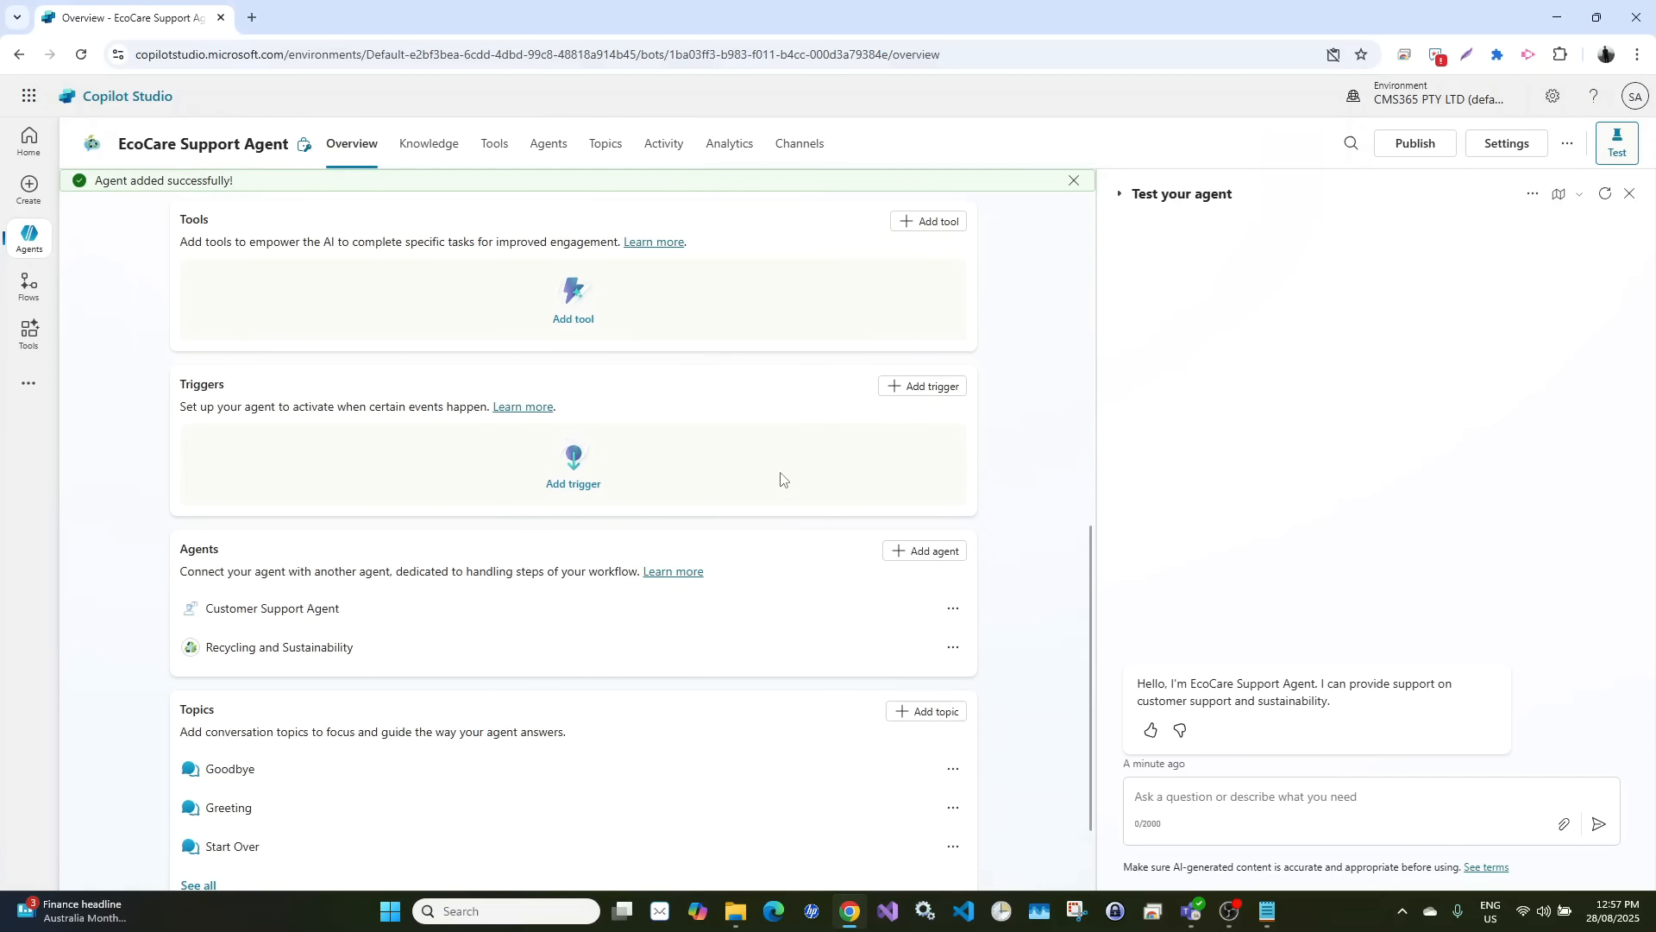
pyautogui.click(1418, 147)
pyautogui.click(932, 526)
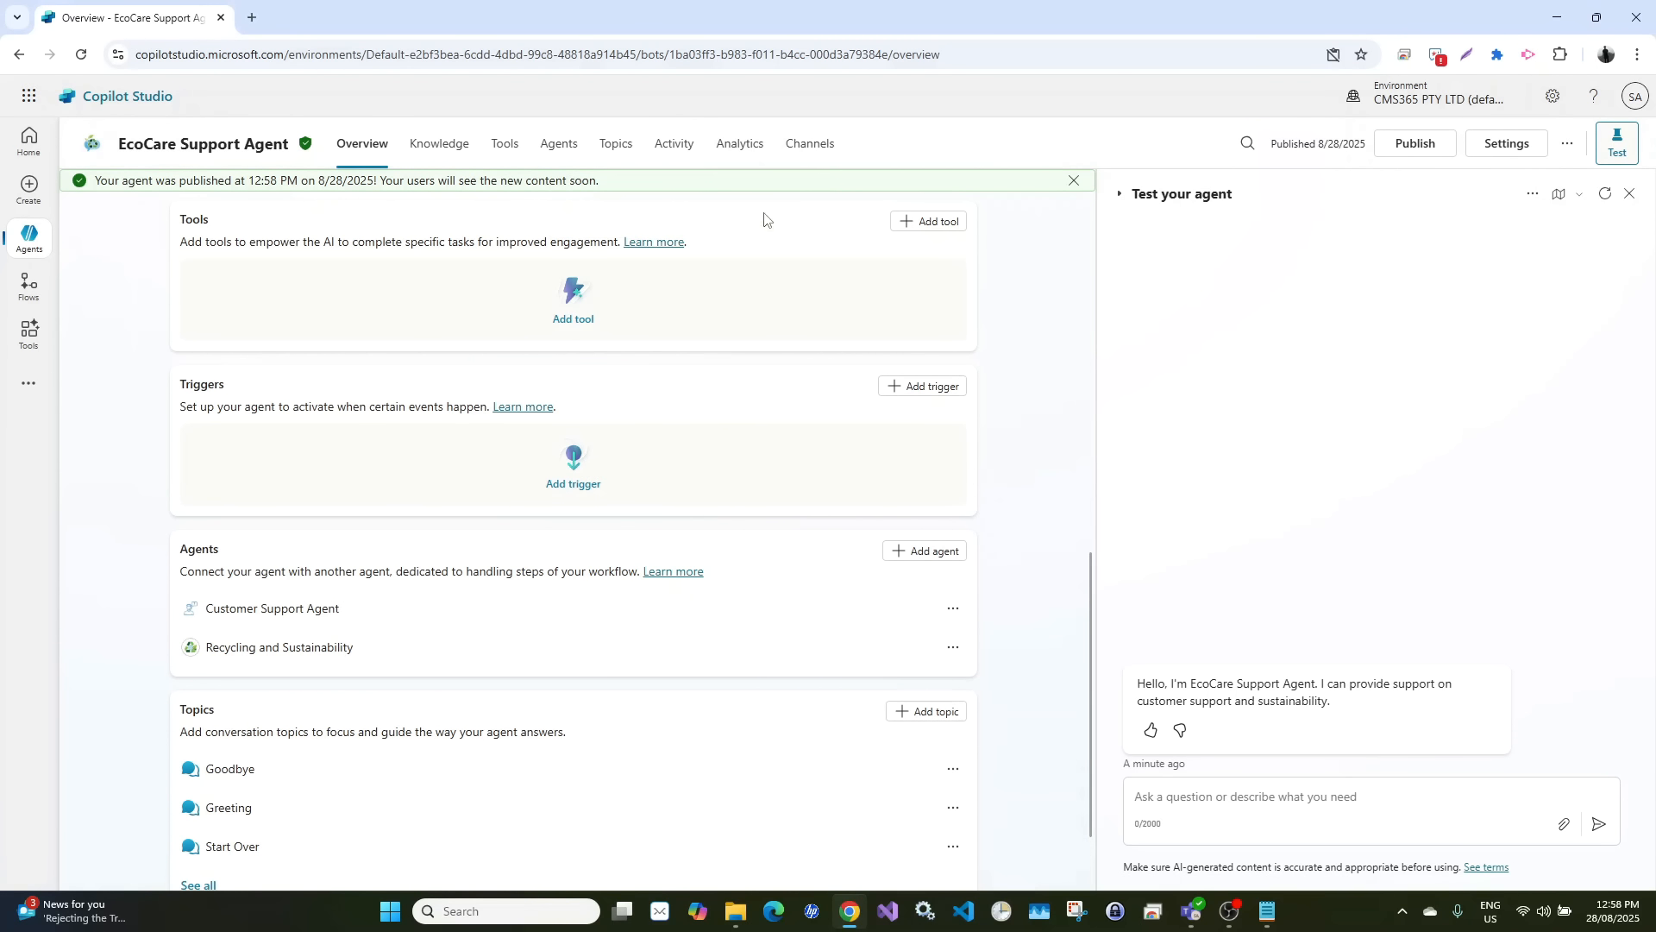
# Add the Teams and Microsoft 365 Copilot channel to the EcoCare Support Agent, with availability in Microsoft 365 Copilot enabled
pyautogui.click(816, 147)
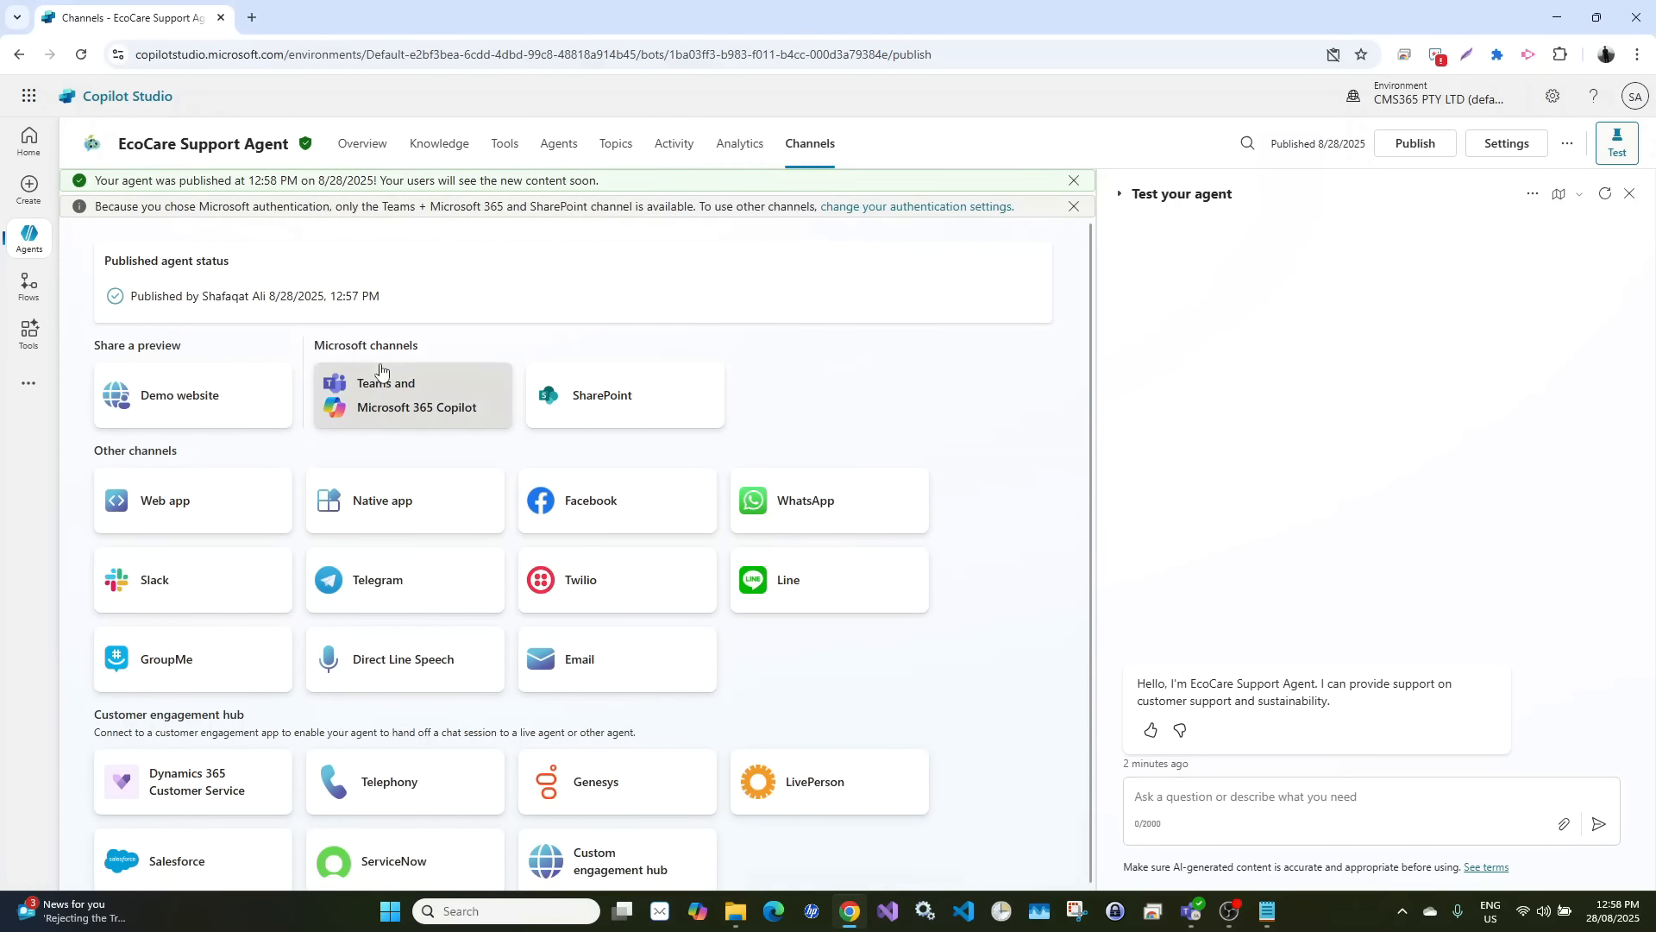
pyautogui.click(380, 371)
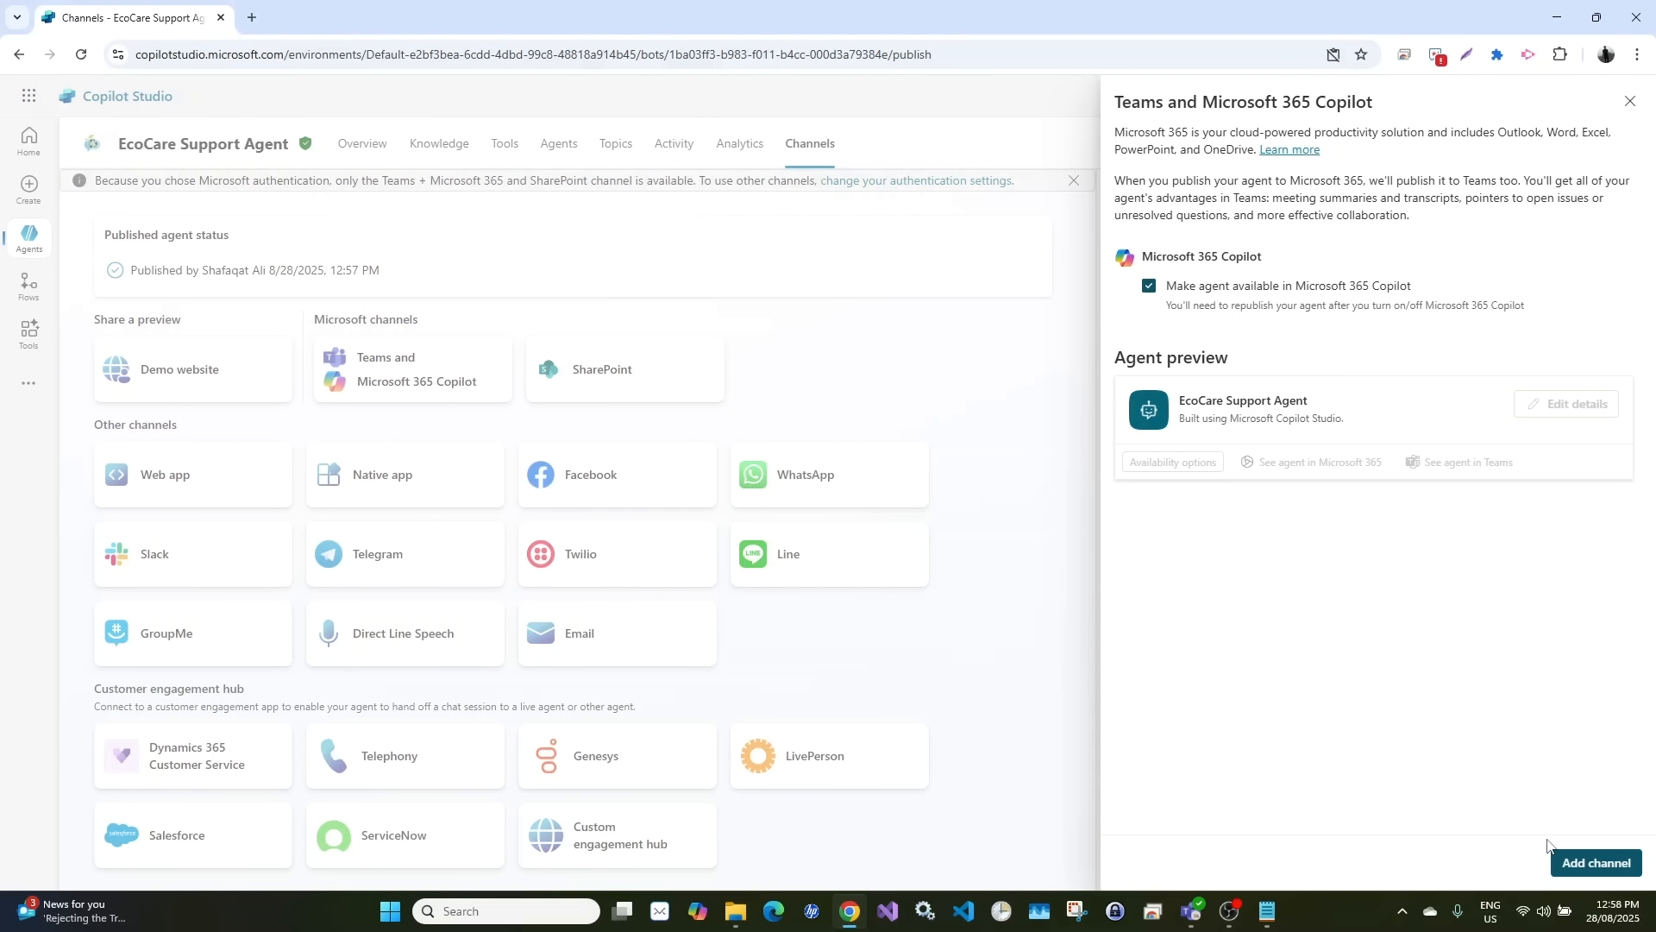
pyautogui.click(1590, 863)
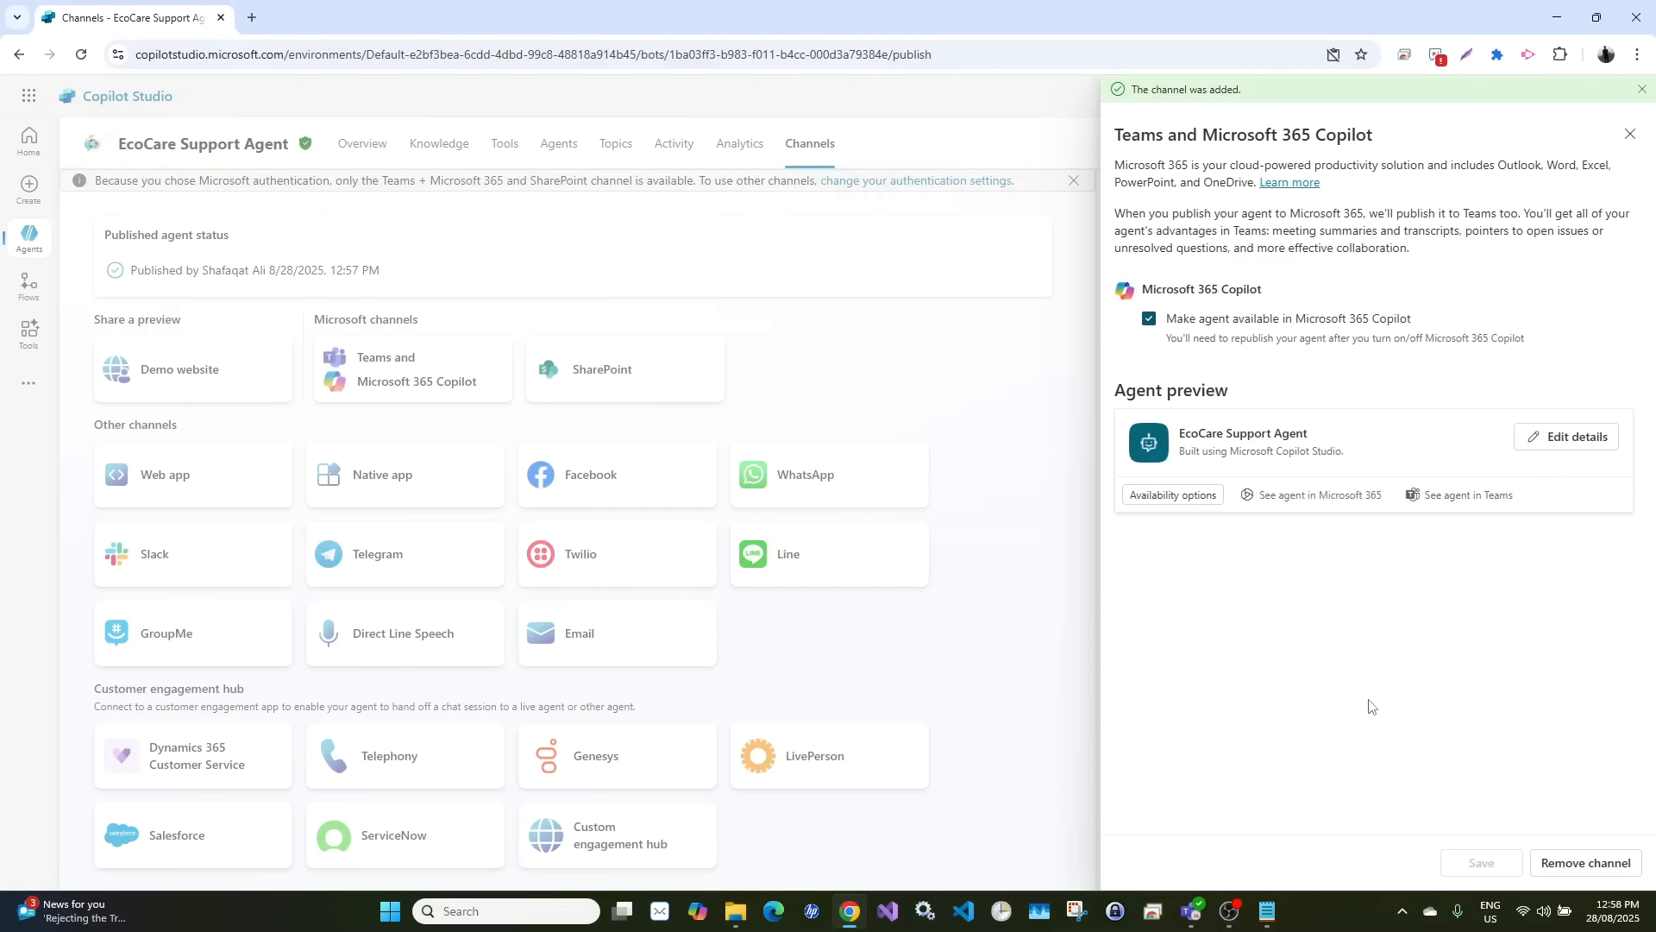
# Set the channel icon's background colour to white and upload combined.png as the agent's icon
pyautogui.click(1579, 437)
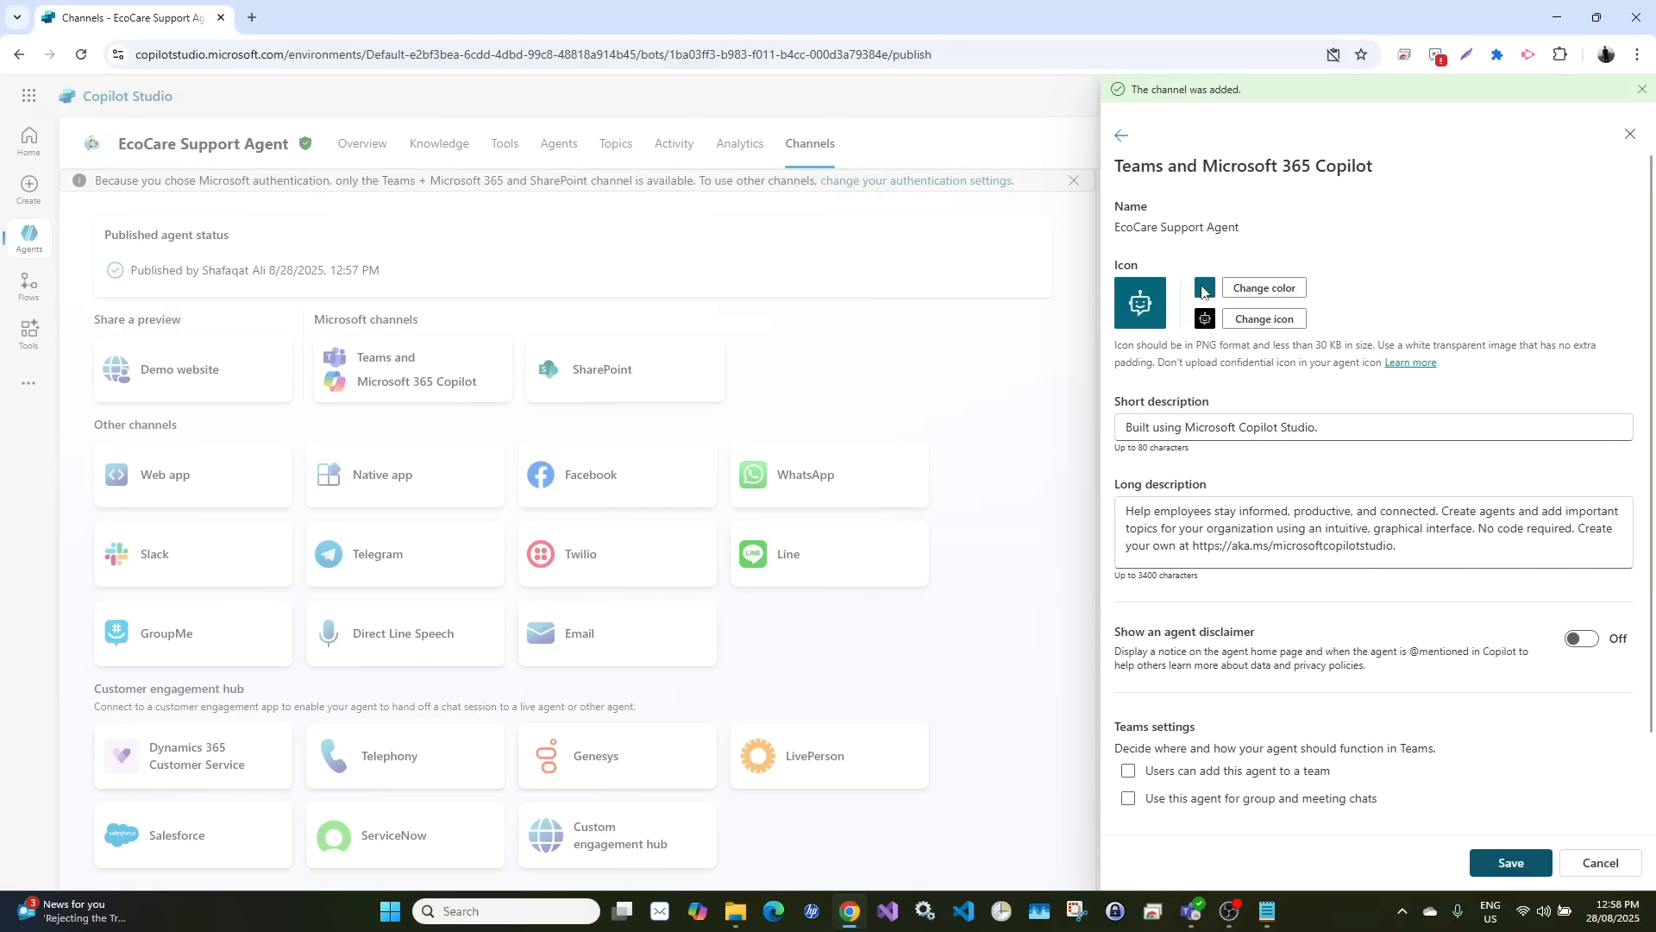
pyautogui.click(1251, 290)
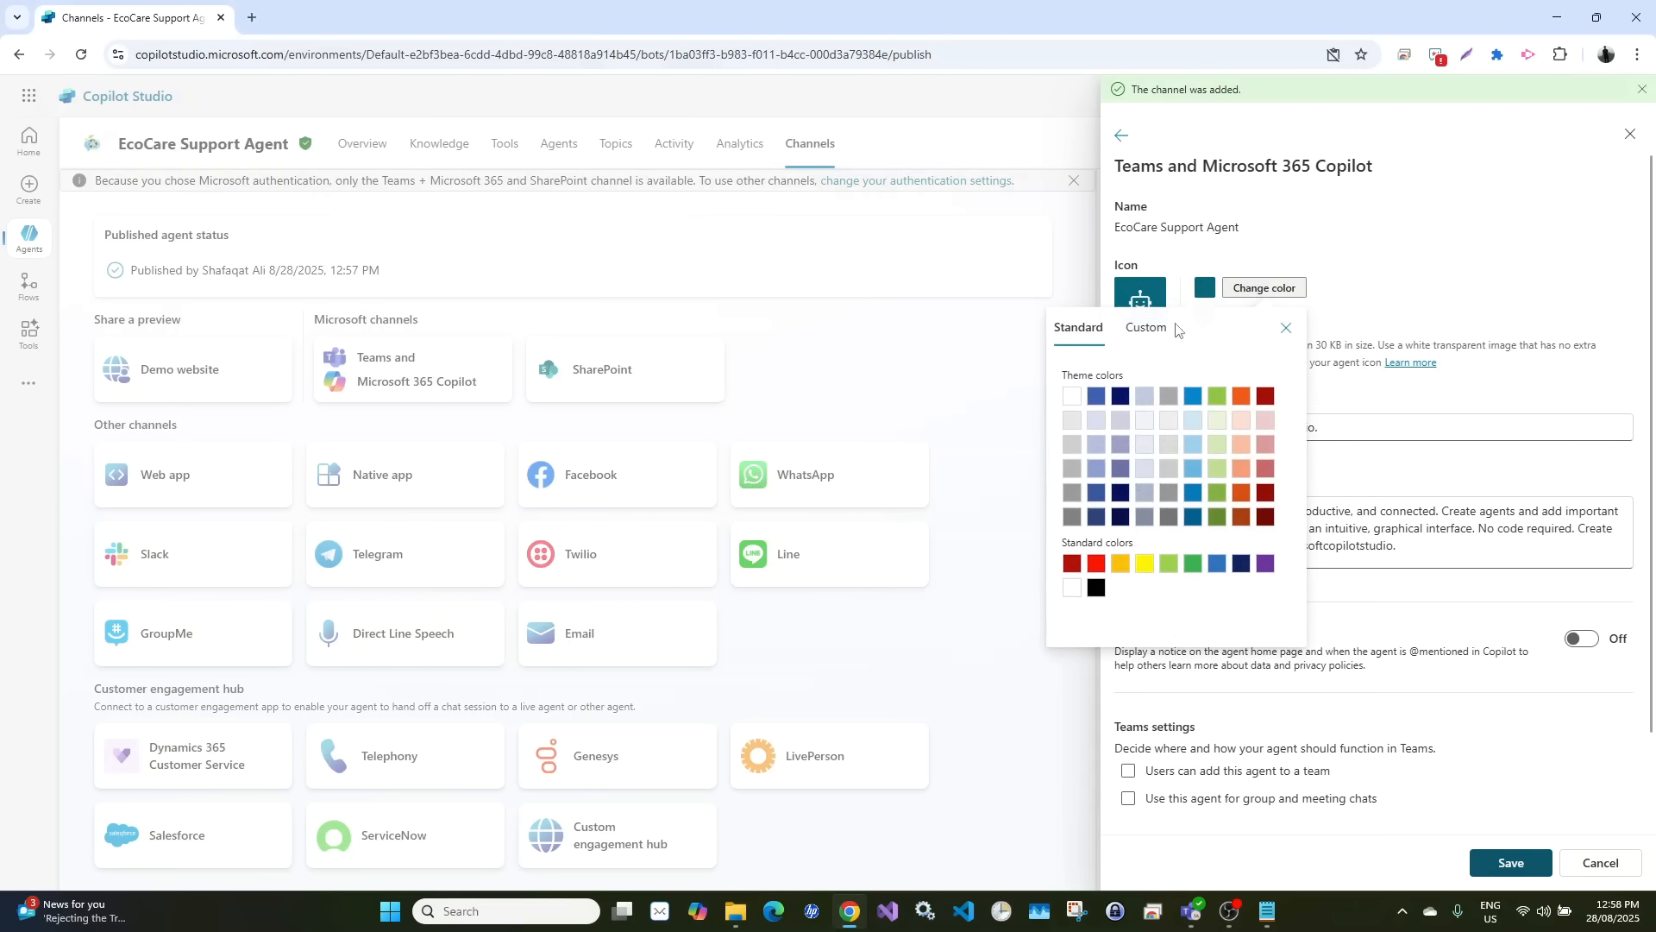
pyautogui.click(1074, 396)
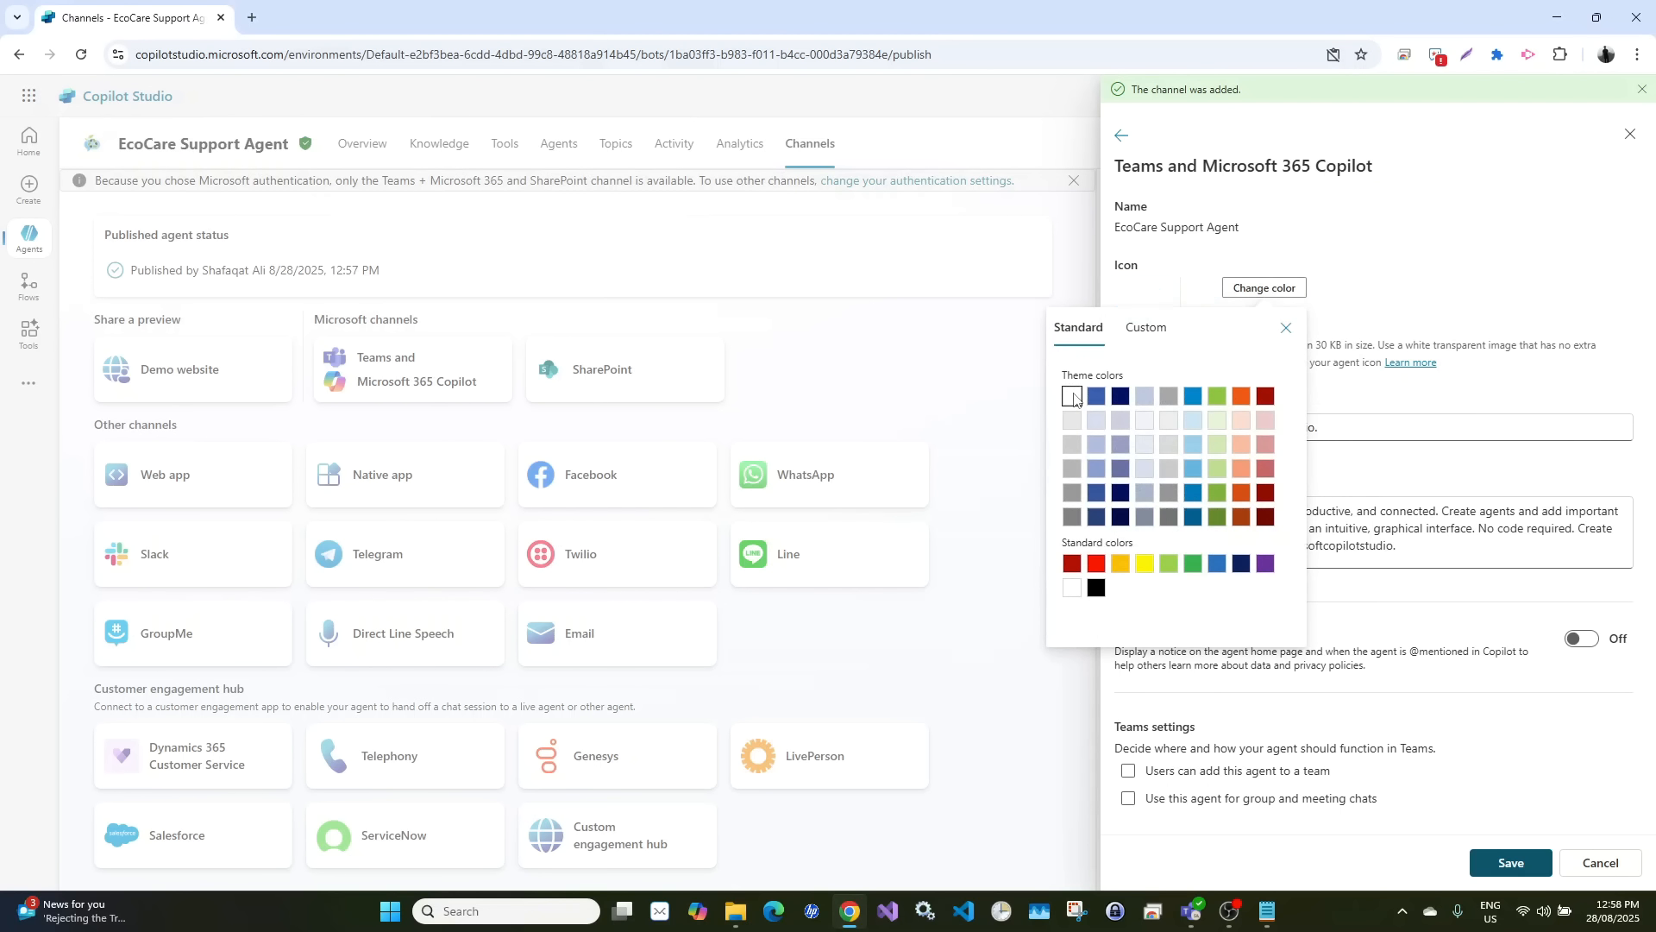
pyautogui.click(1286, 329)
pyautogui.click(1257, 322)
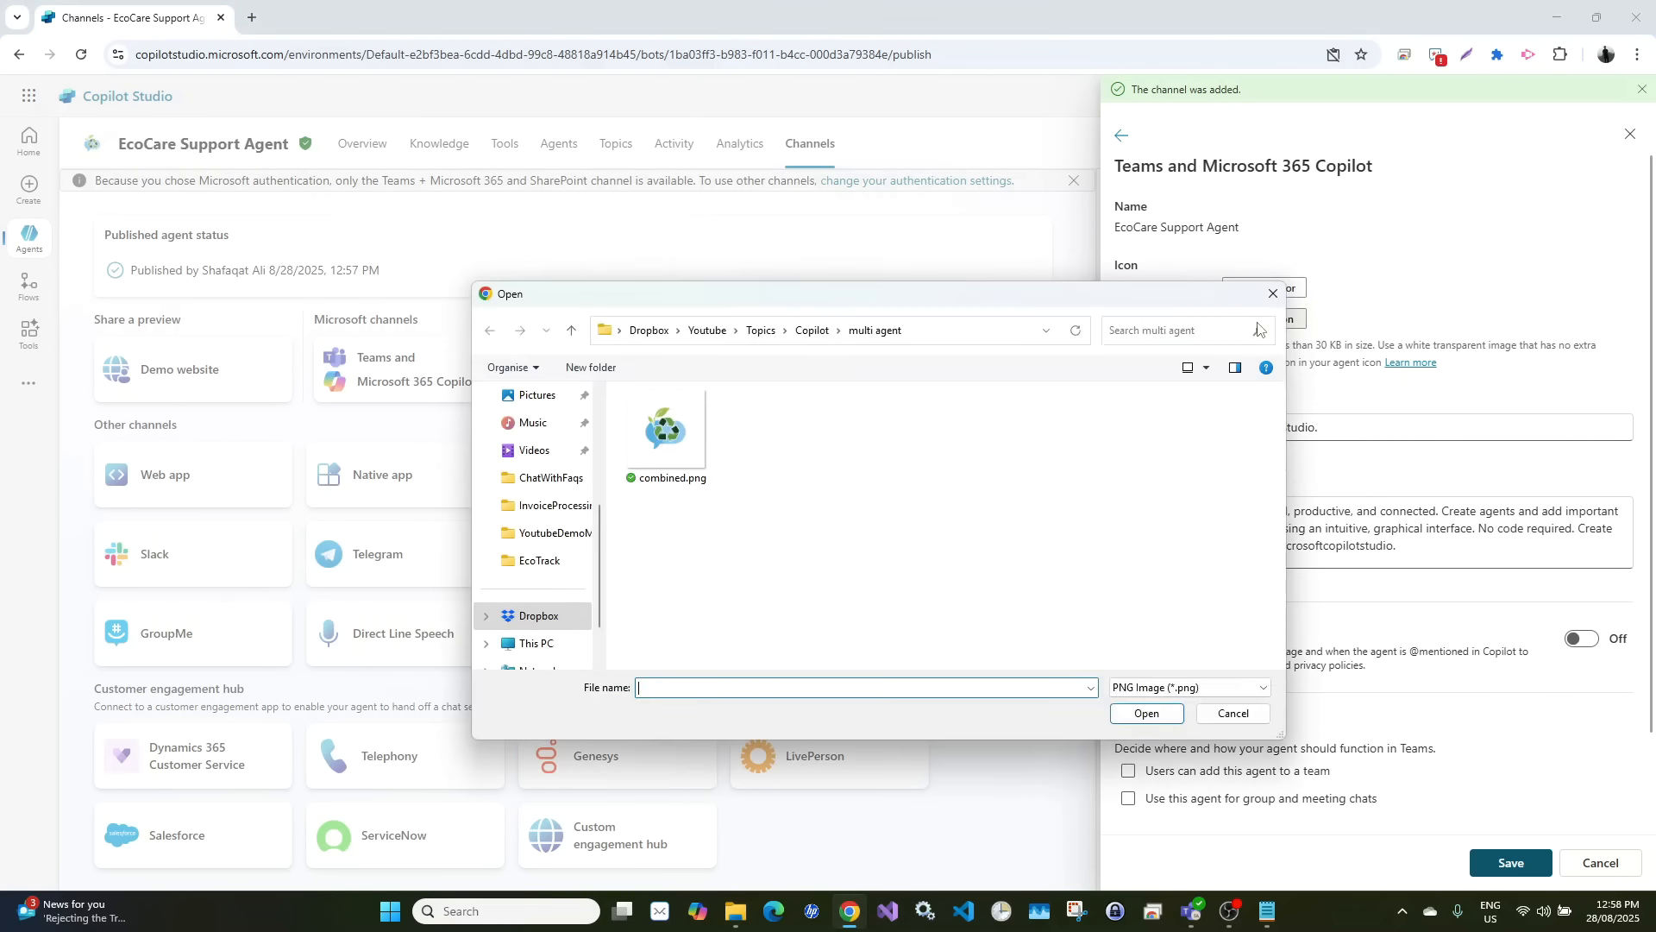
pyautogui.doubleClick(684, 456)
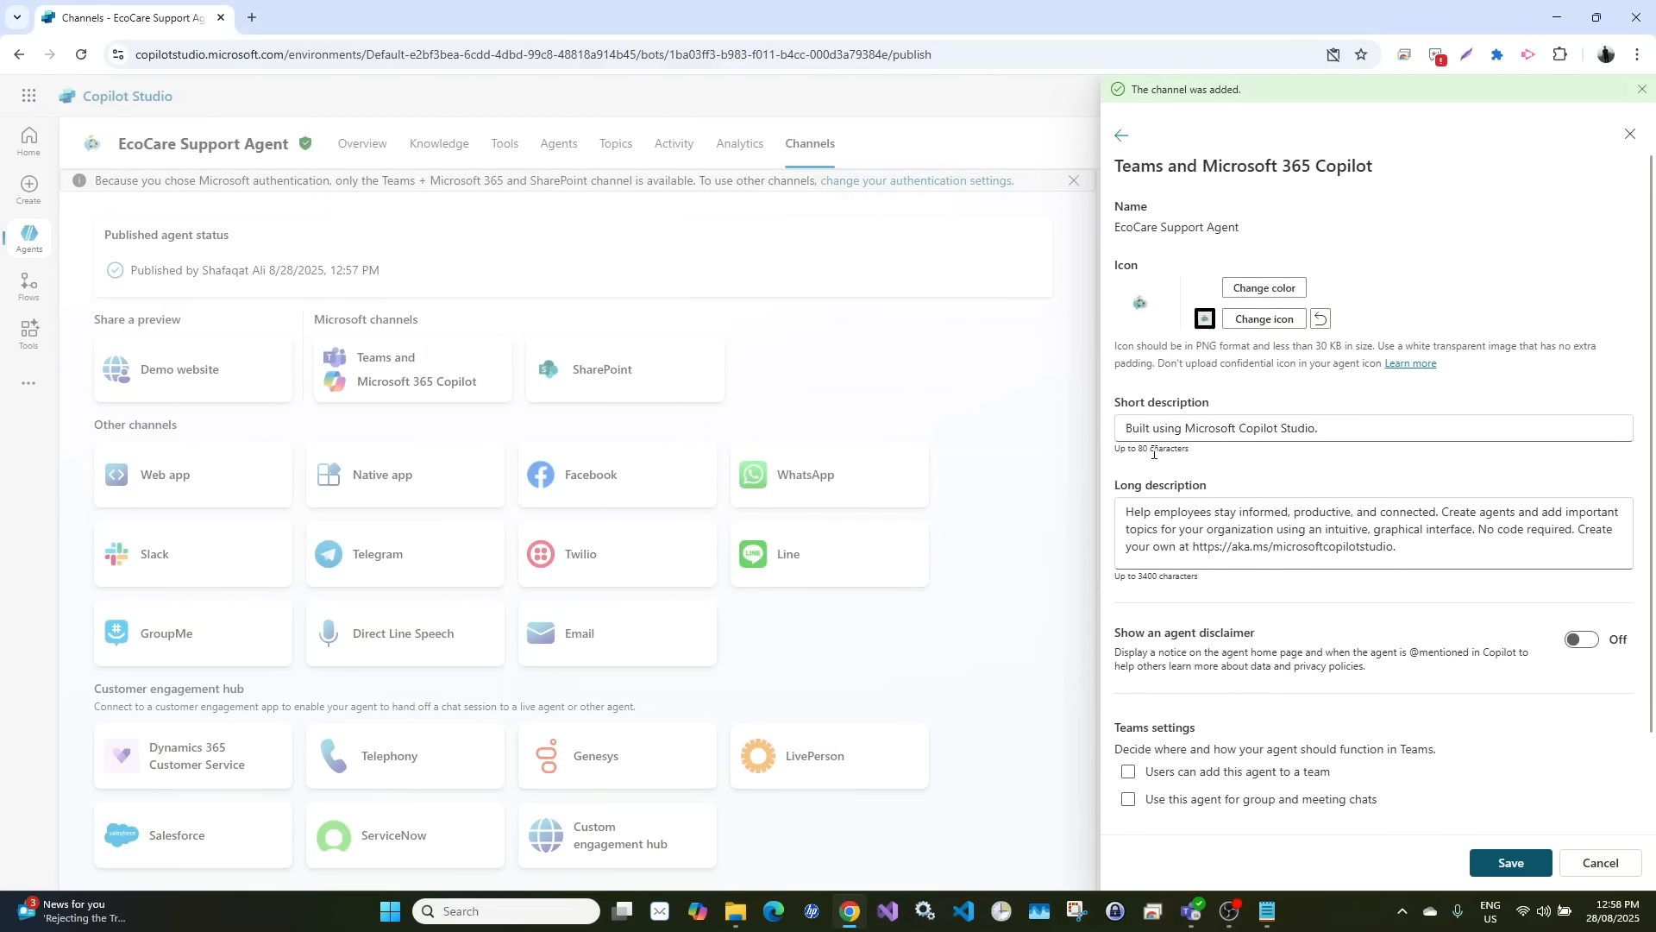
# Set the developer name to YouTube in the channel's additional agent details, save the changes and close the channel settings
pyautogui.tripleClick(1329, 429)
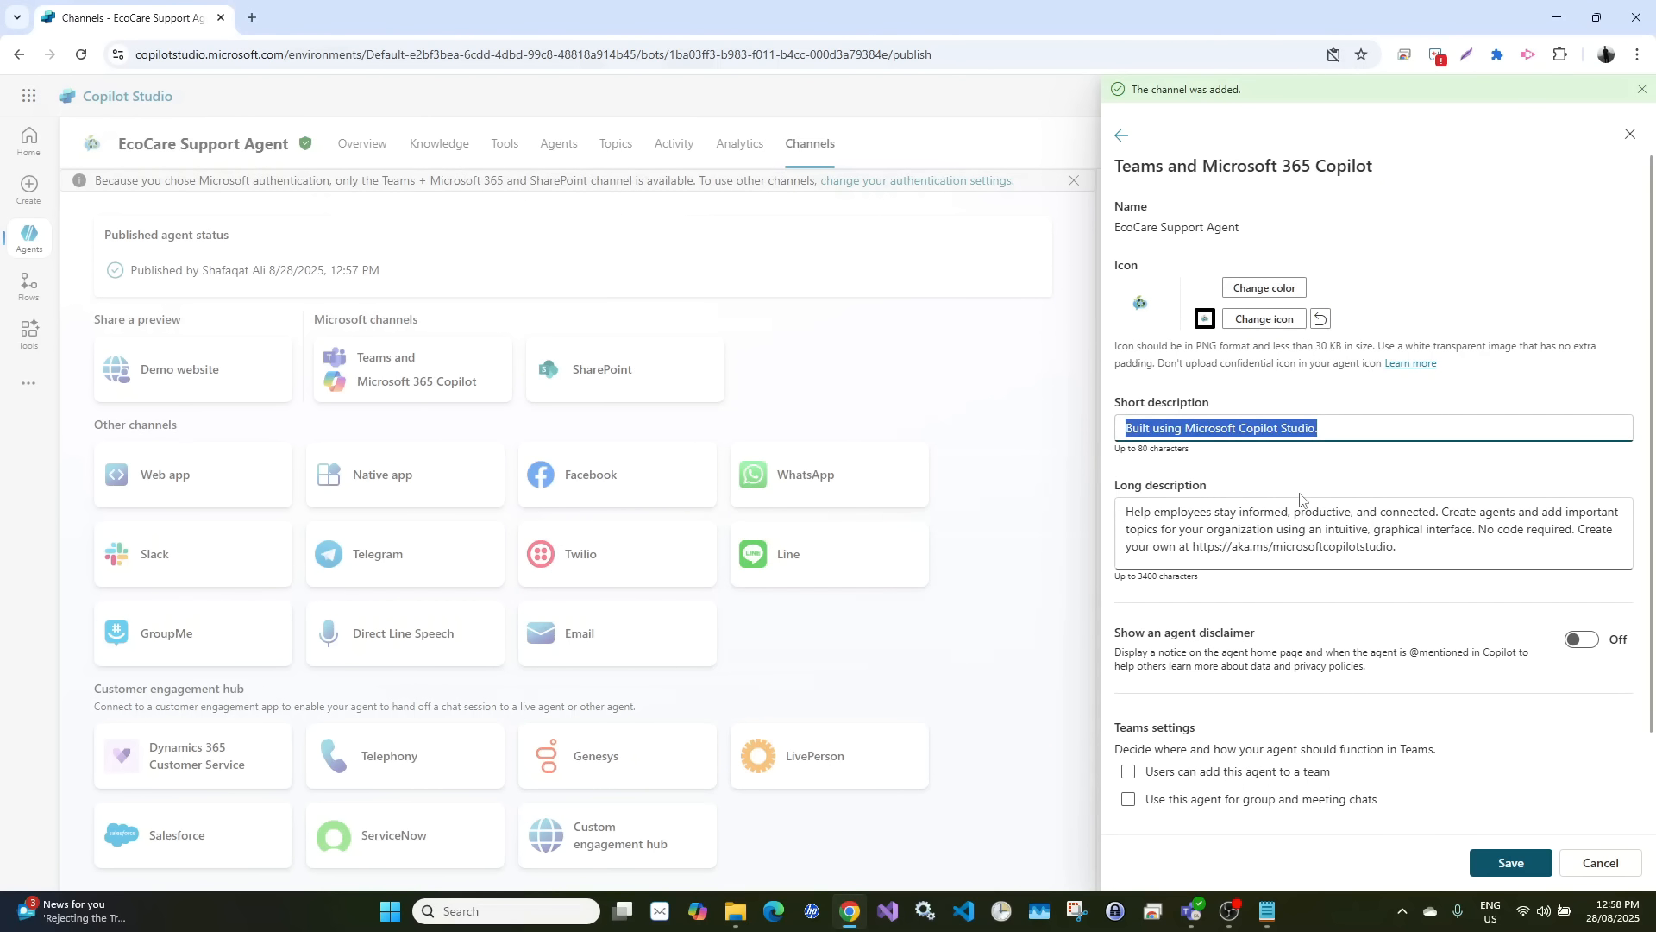
pyautogui.scroll(-1, 1301, 498)
pyautogui.click(1131, 729)
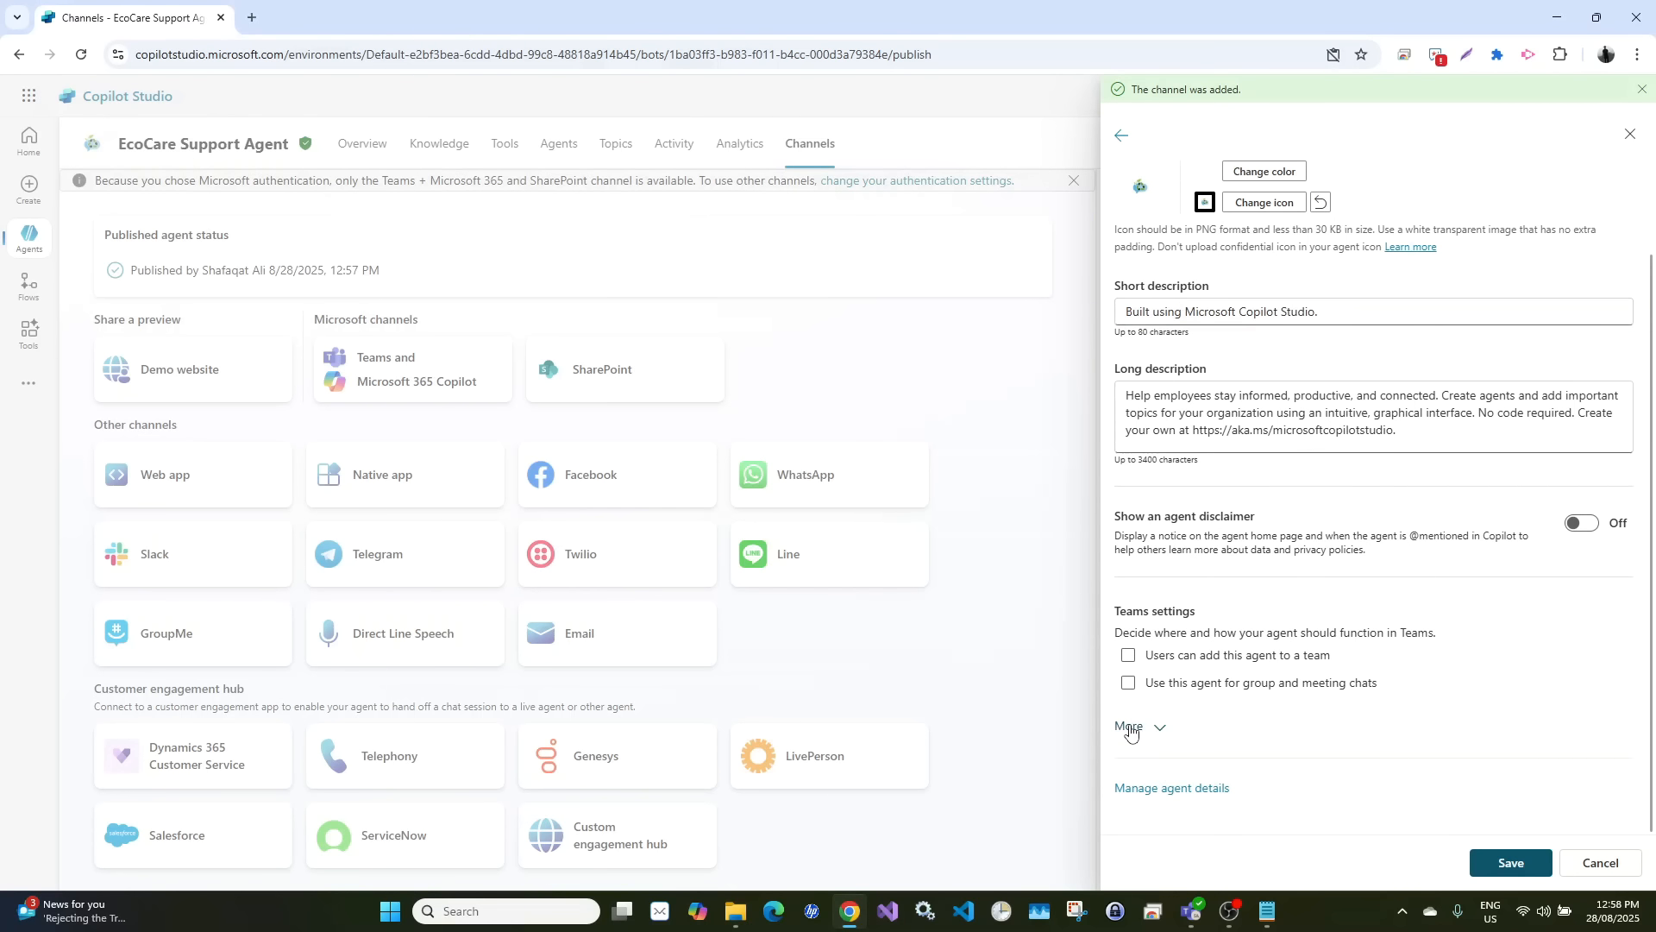
pyautogui.scroll(-4, 1242, 658)
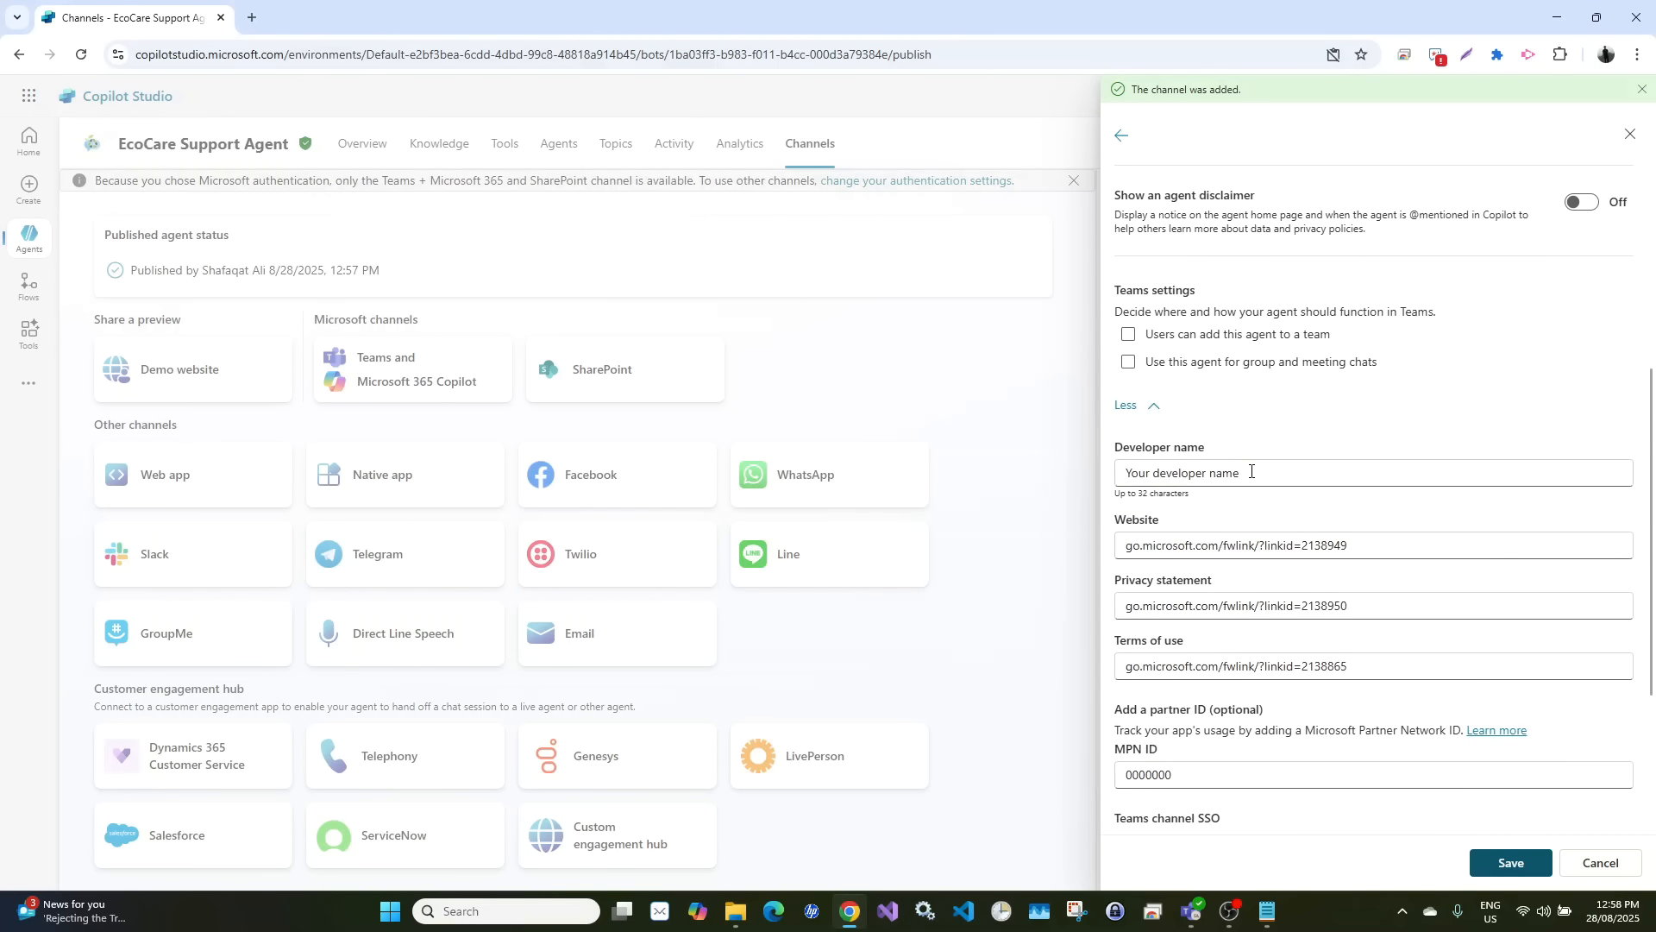
pyautogui.moveTo(1252, 472); pyautogui.dragTo(1000, 481)
pyautogui.write('YouTube')
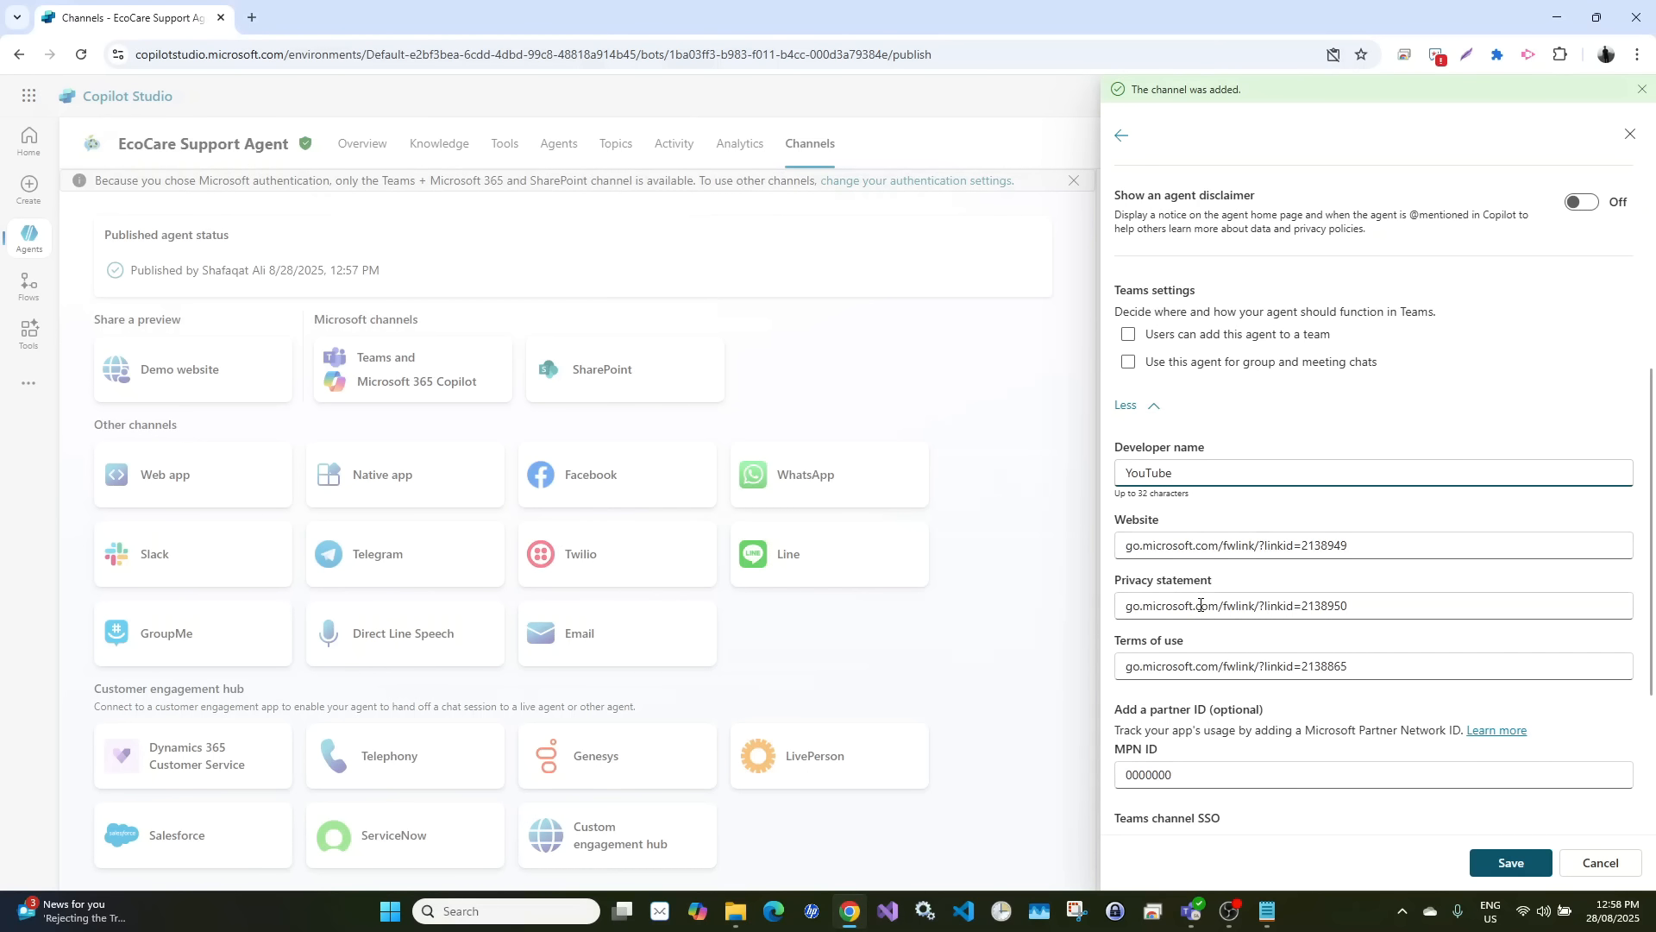
pyautogui.scroll(-3, 1216, 610)
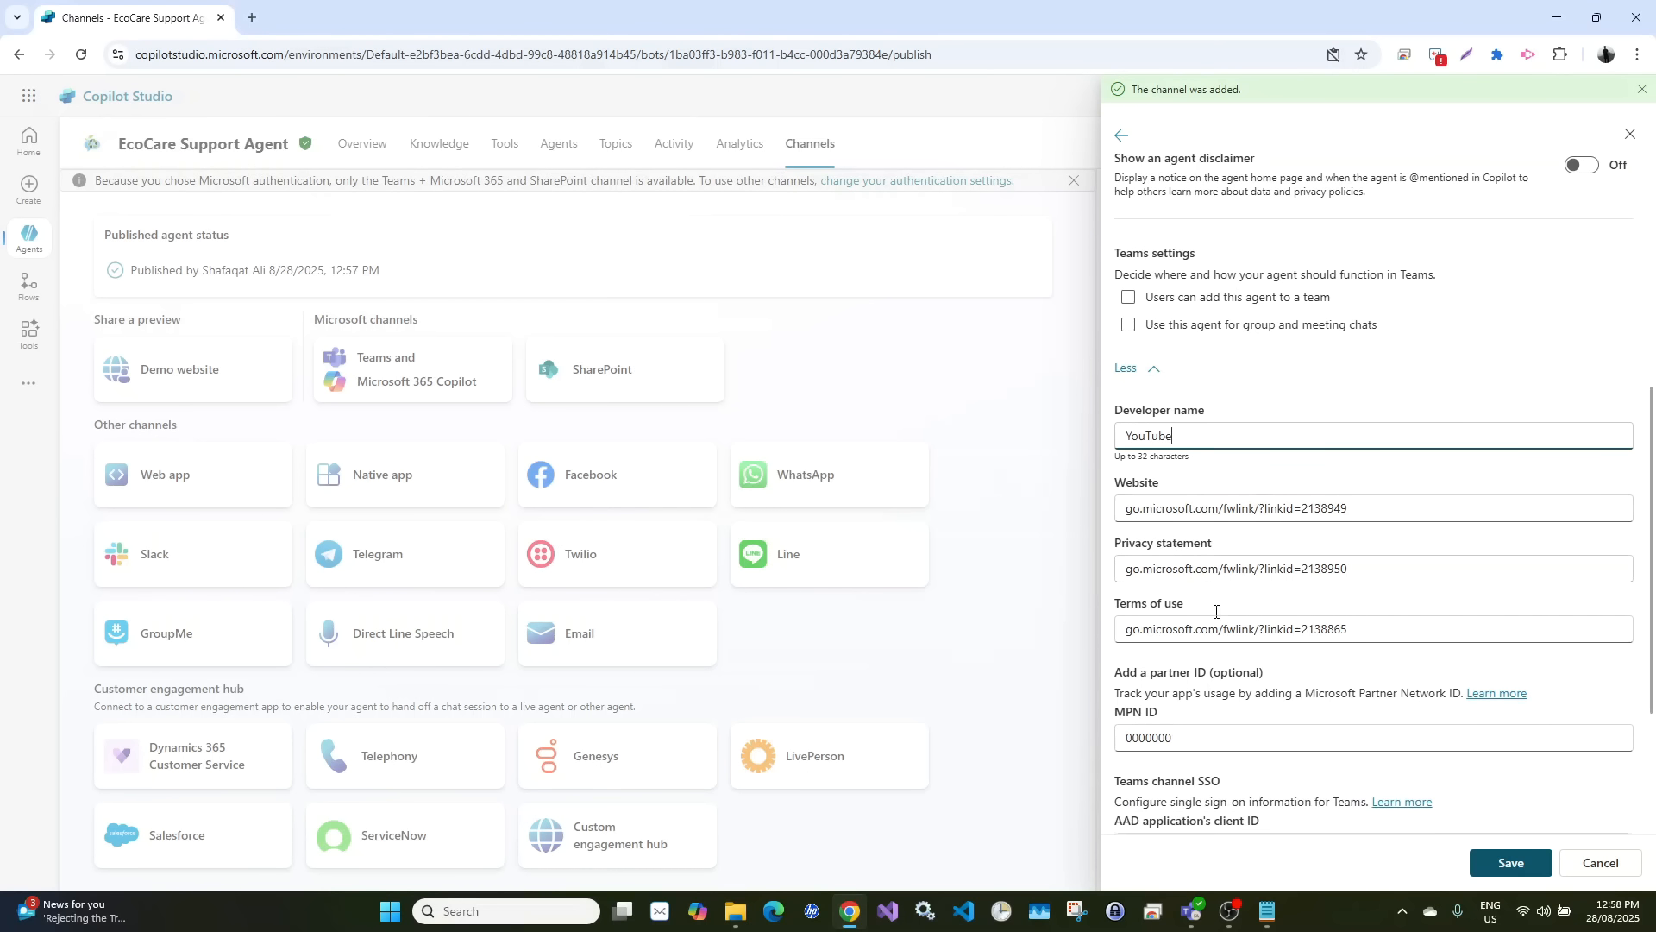
pyautogui.scroll(3, 1218, 605)
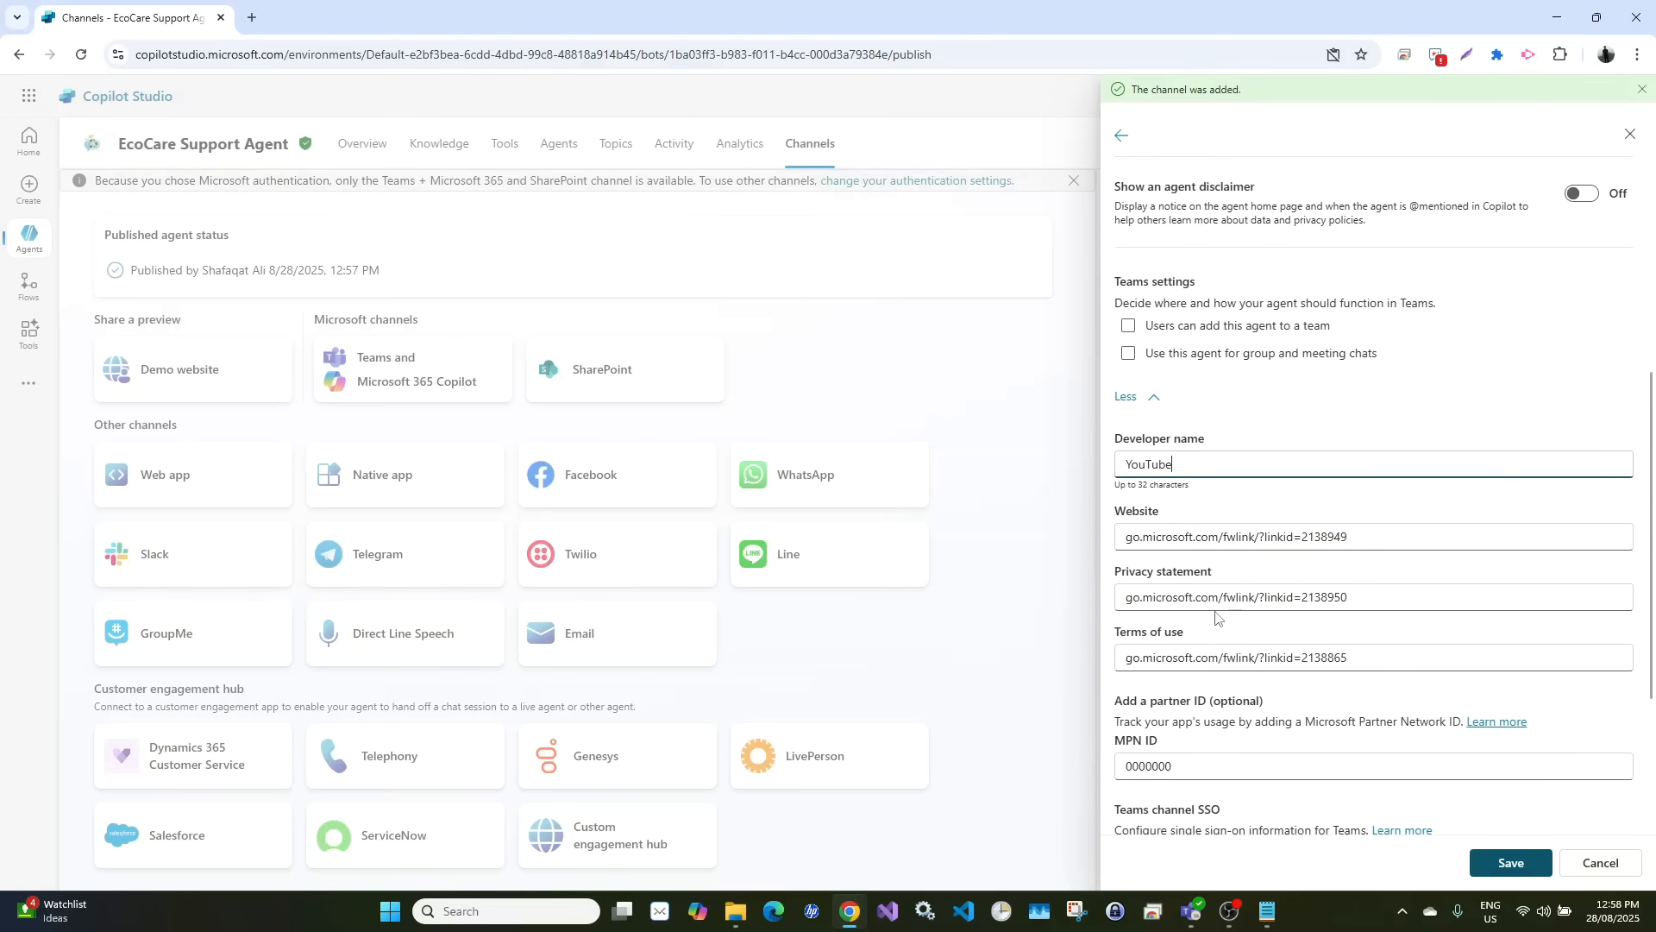
pyautogui.scroll(-3, 1220, 604)
pyautogui.click(1501, 863)
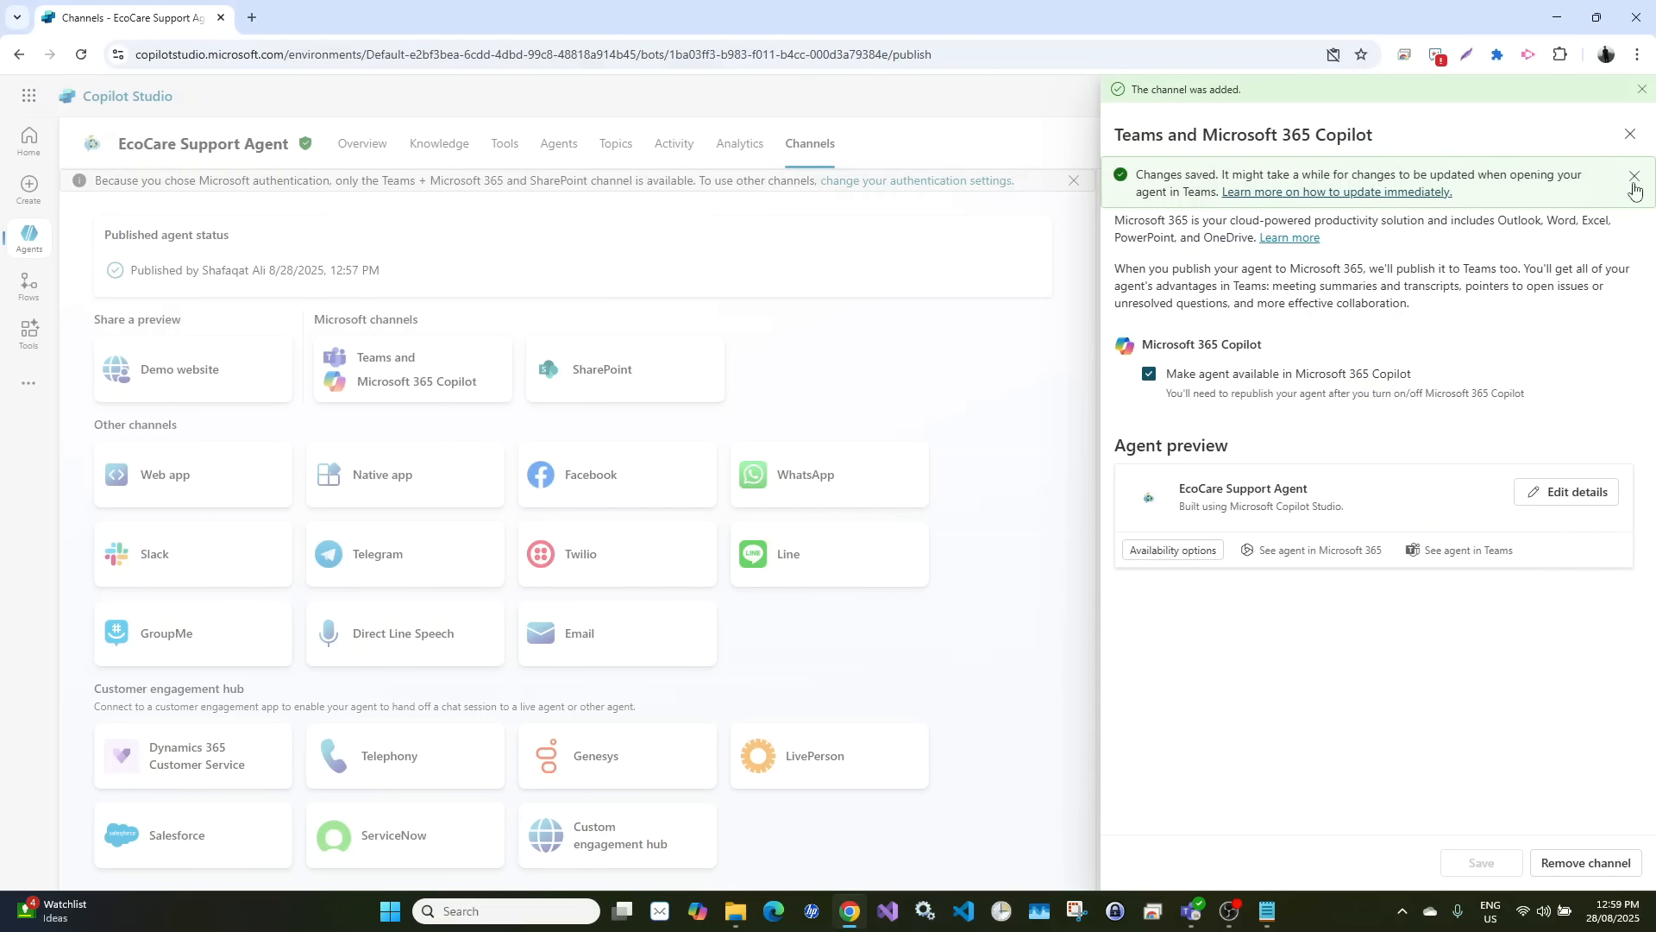
pyautogui.click(1633, 177)
pyautogui.click(1630, 135)
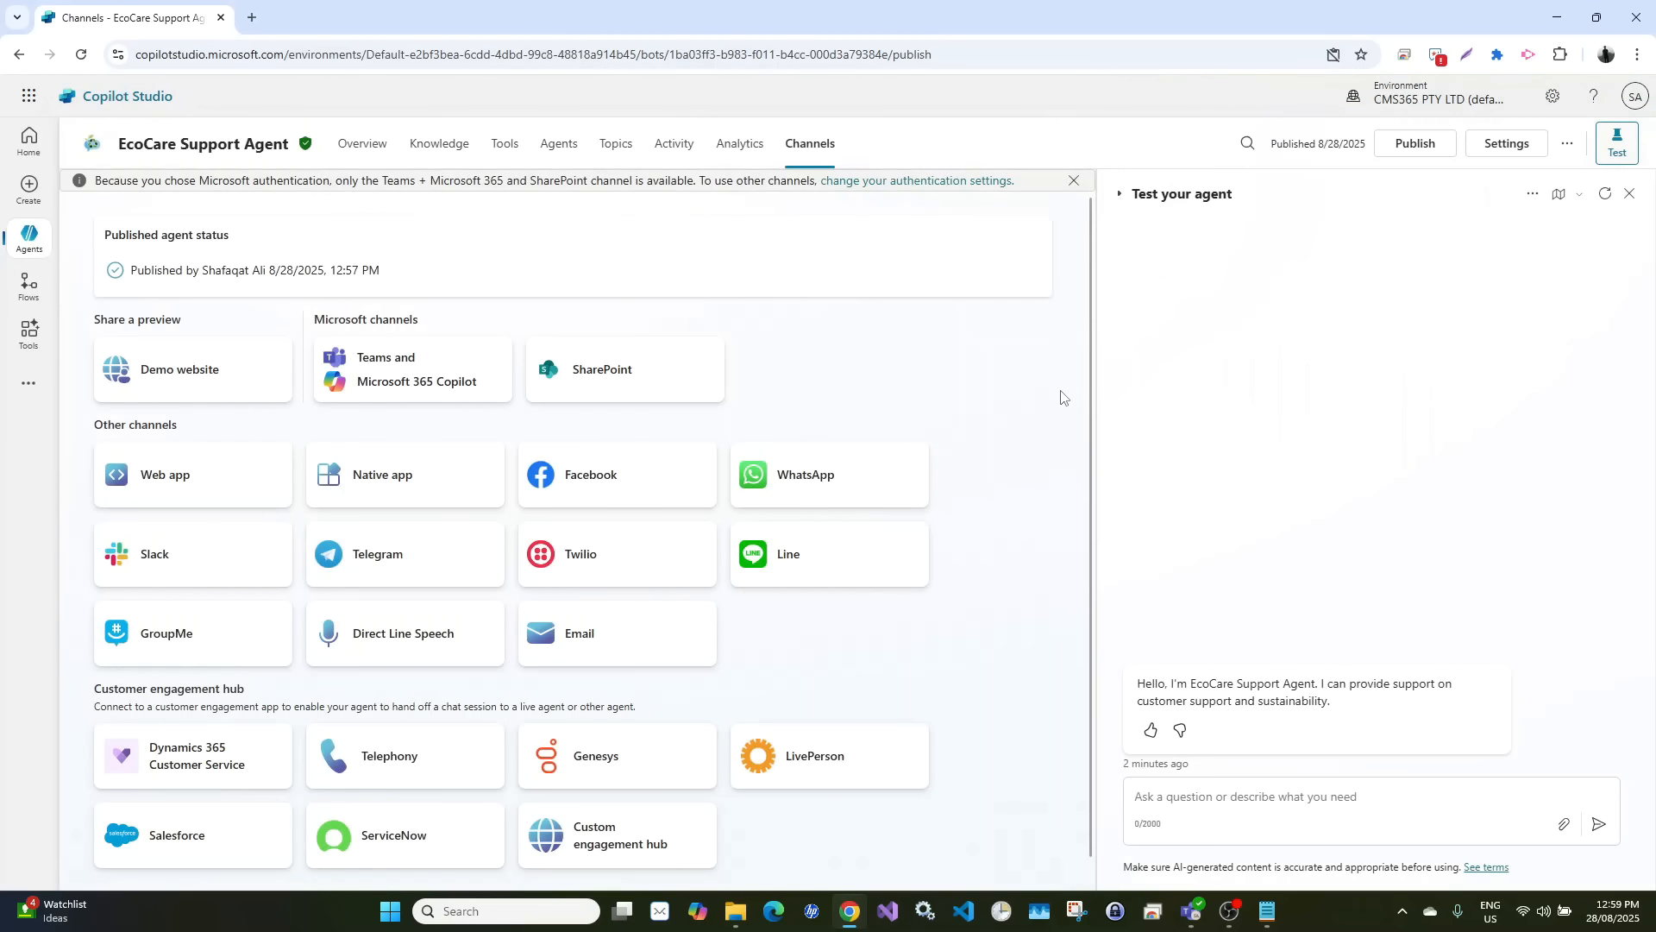
# Republish the EcoCare Support Agent to its connected channels and confirm the publication
pyautogui.click(1415, 143)
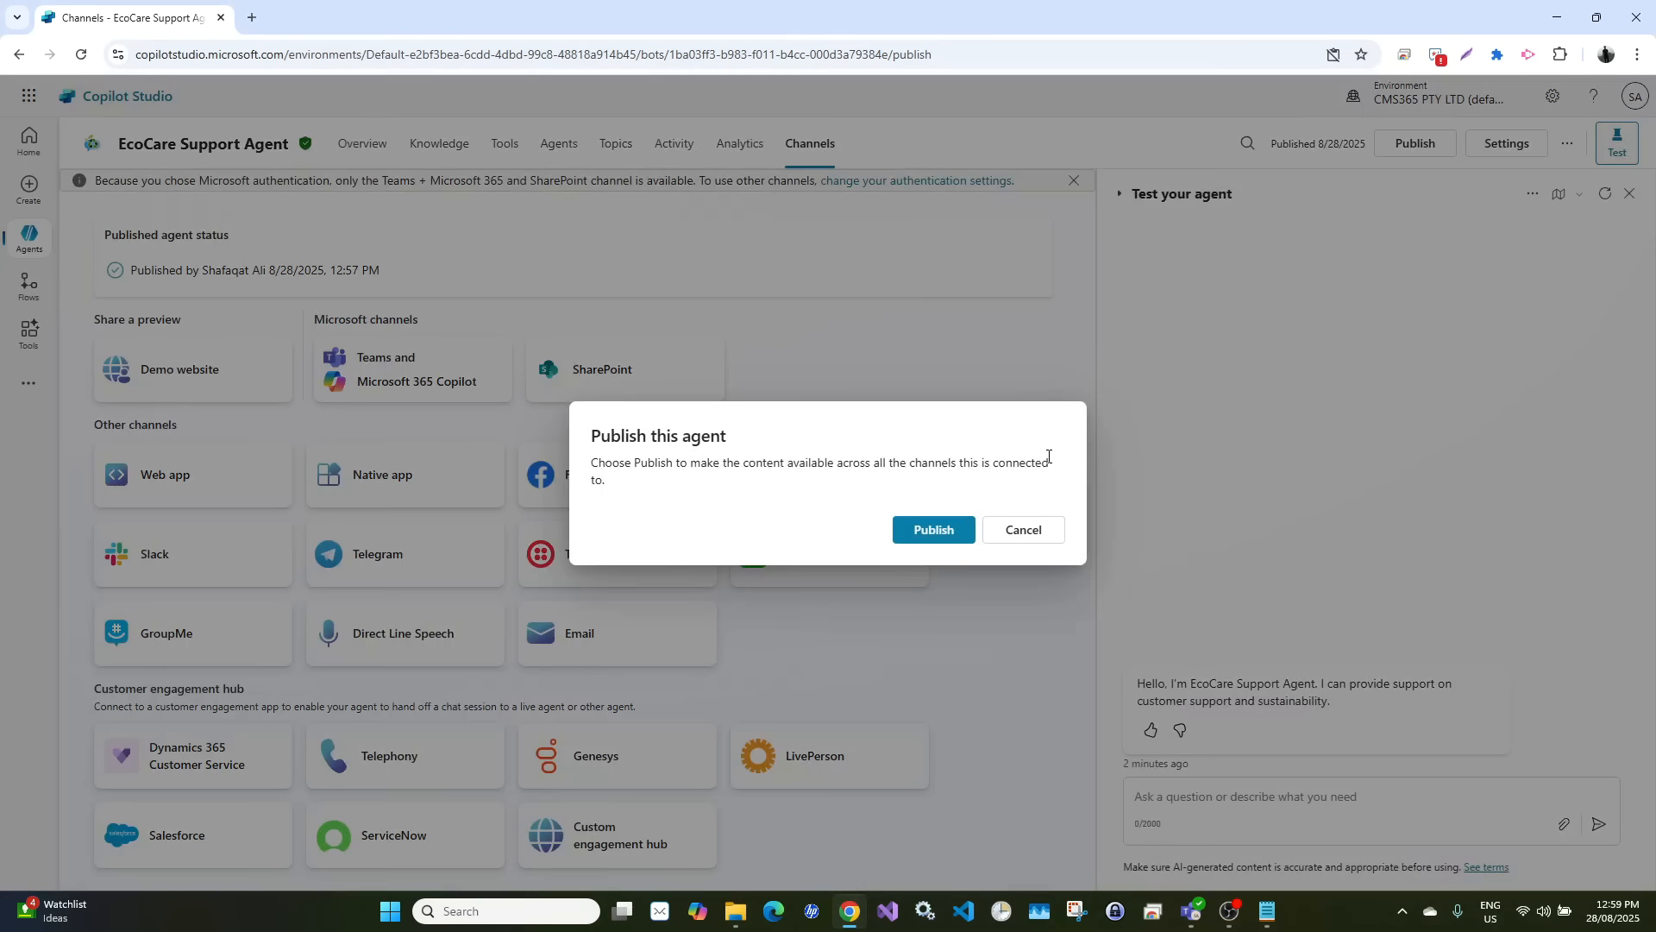
pyautogui.click(927, 530)
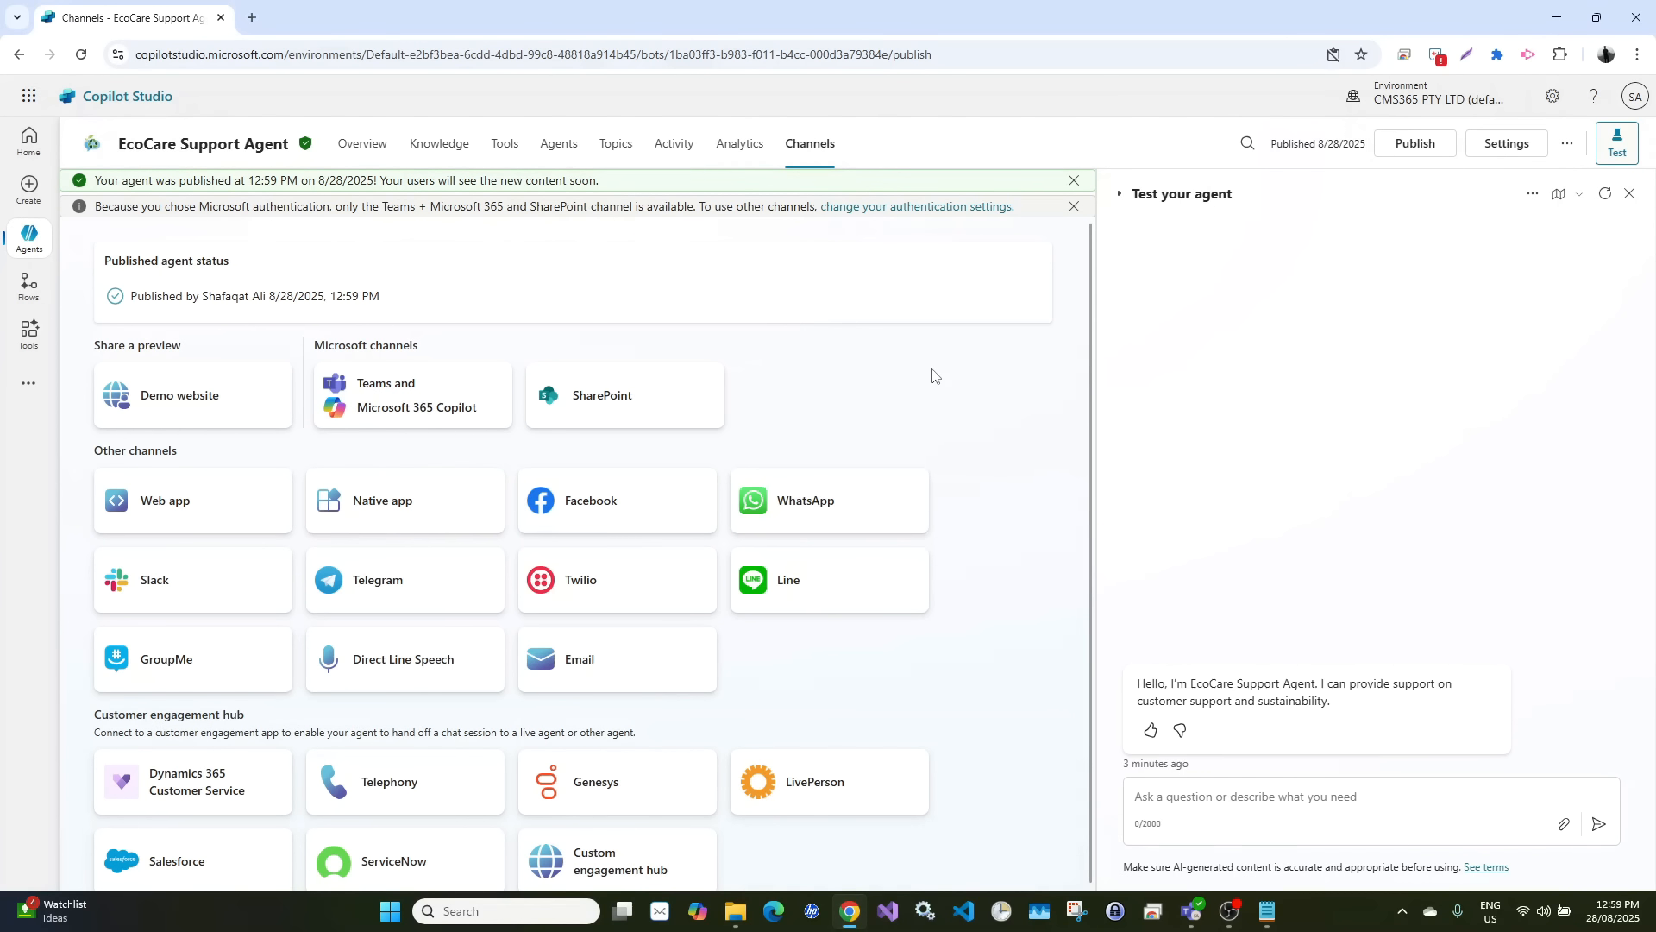
# Open the Teams and Microsoft 365 Copilot channel settings of the republished EcoCare Support Agent
pyautogui.click(423, 415)
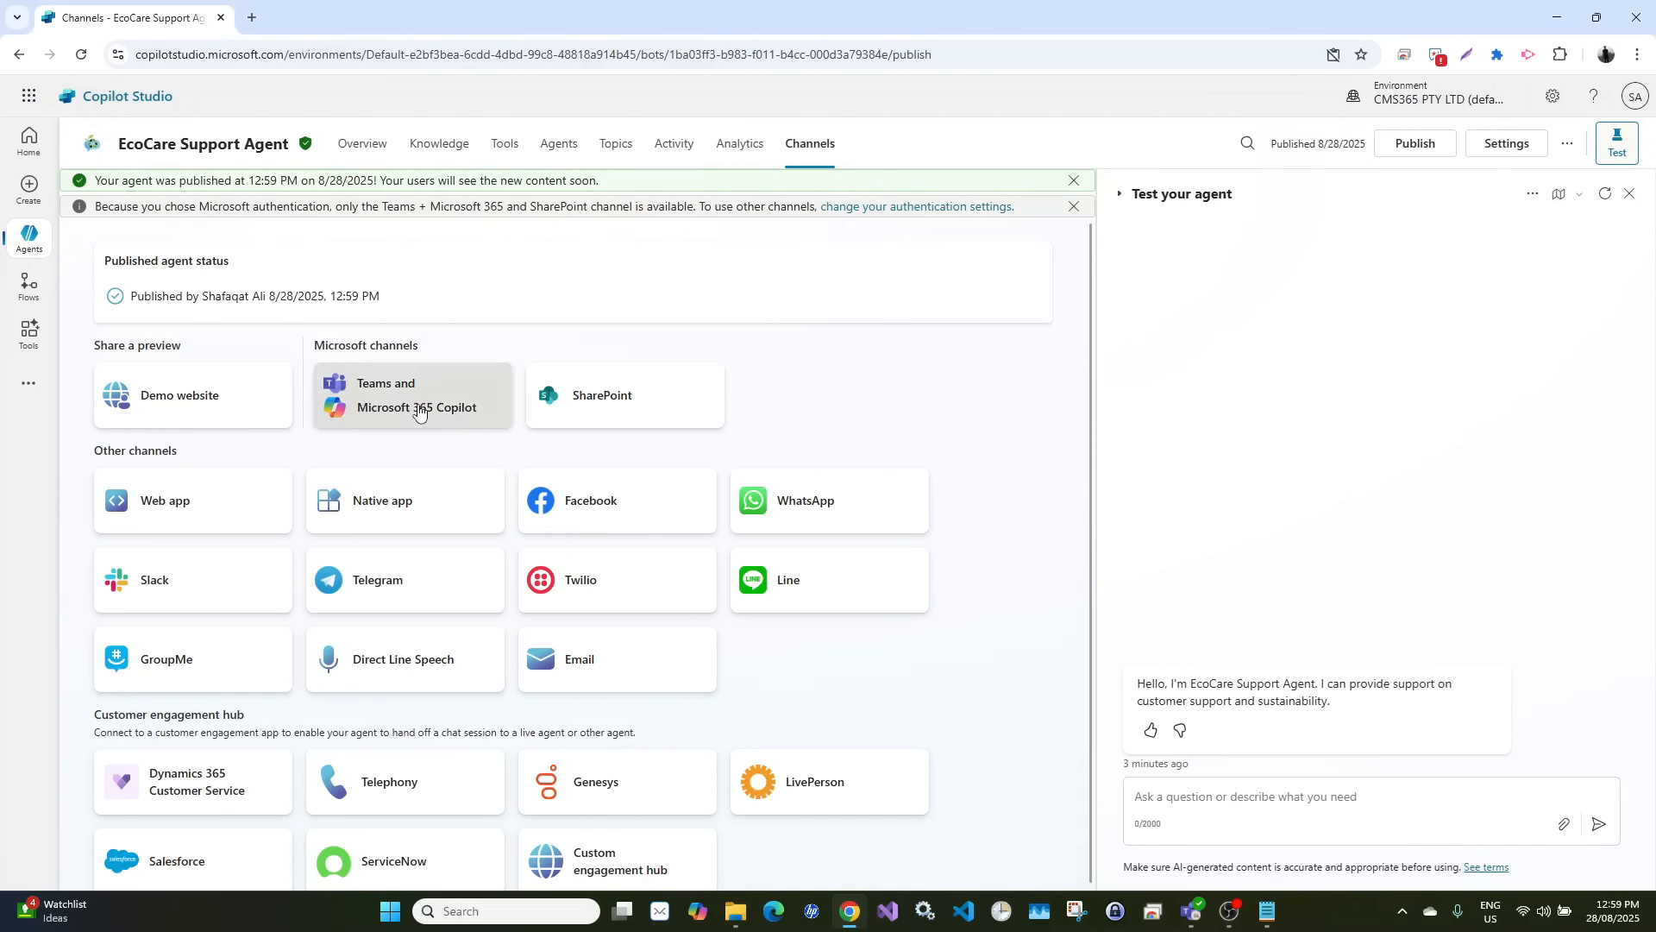